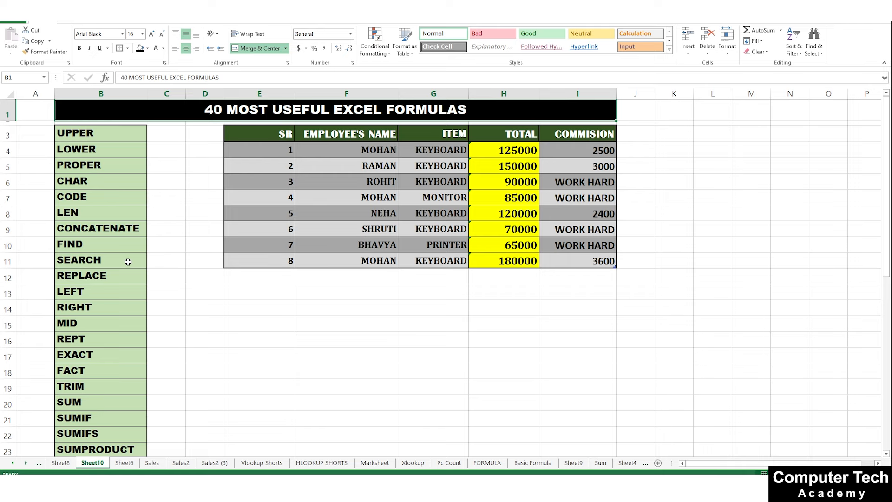
Review the full list of formula names in column B, from UPPER down to HYPERLINK
{"action": "scroll", "coordinate": [127, 262], "scroll_direction": "down", "scroll_amount": 5}
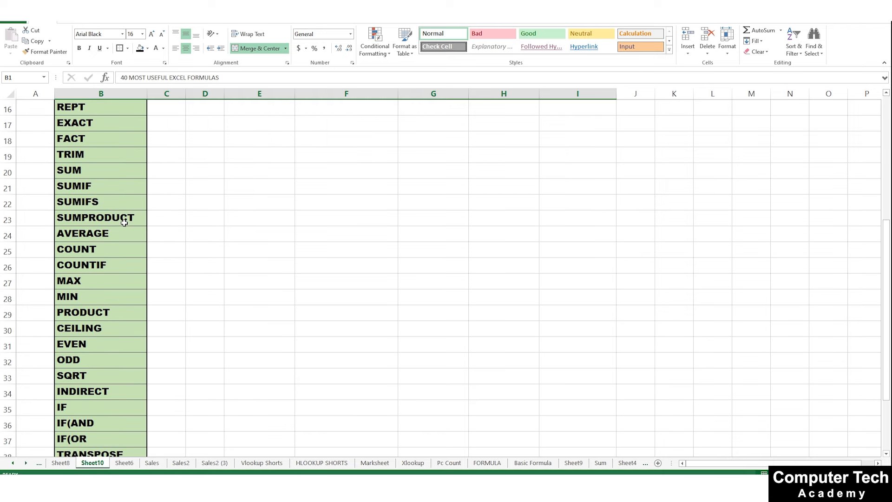
{"action": "scroll", "coordinate": [545, 246], "scroll_direction": "up", "scroll_amount": 5}
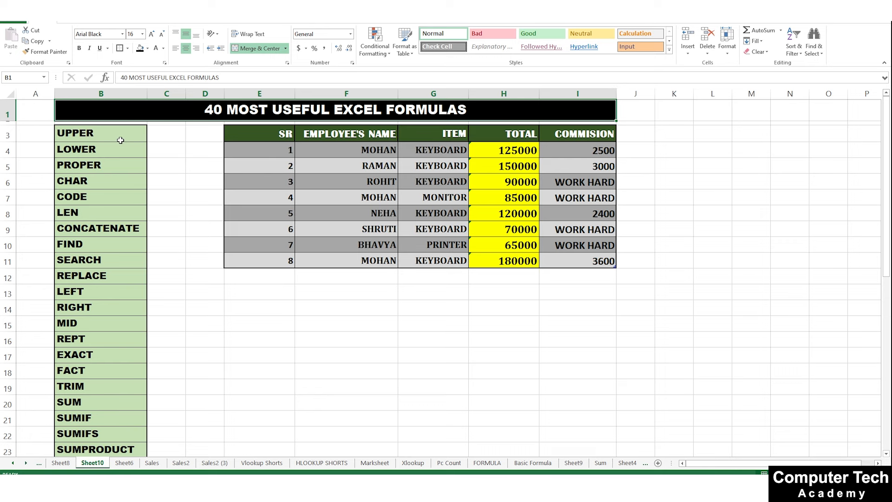
{"action": "left_click", "coordinate": [108, 228]}
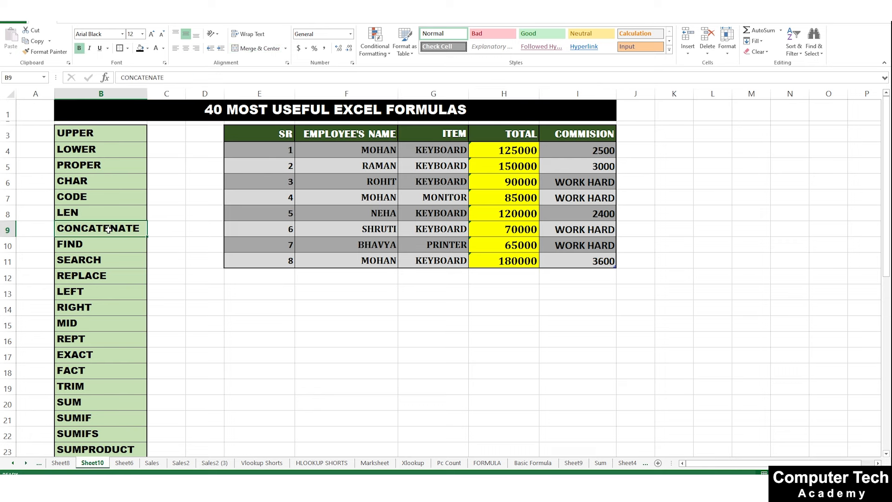
{"action": "scroll", "coordinate": [113, 171], "scroll_direction": "down", "scroll_amount": 1}
{"action": "scroll", "coordinate": [106, 239], "scroll_direction": "down", "scroll_amount": 1}
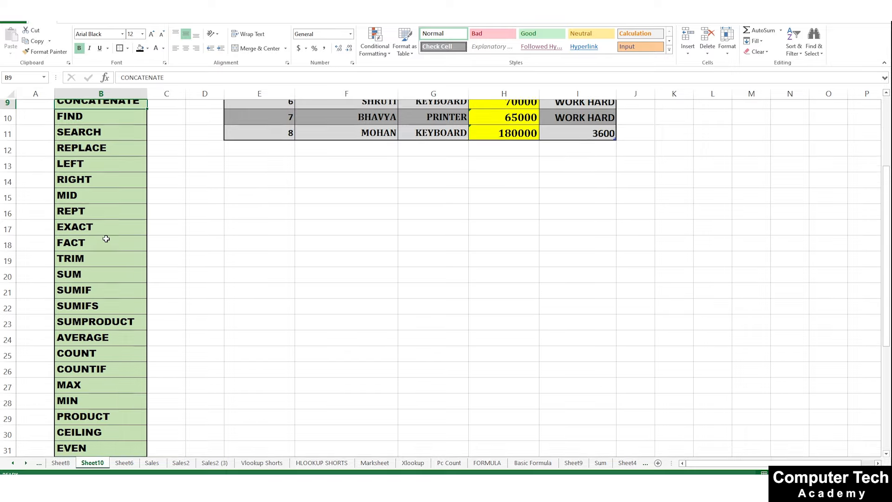
{"action": "scroll", "coordinate": [106, 238], "scroll_direction": "down", "scroll_amount": 1}
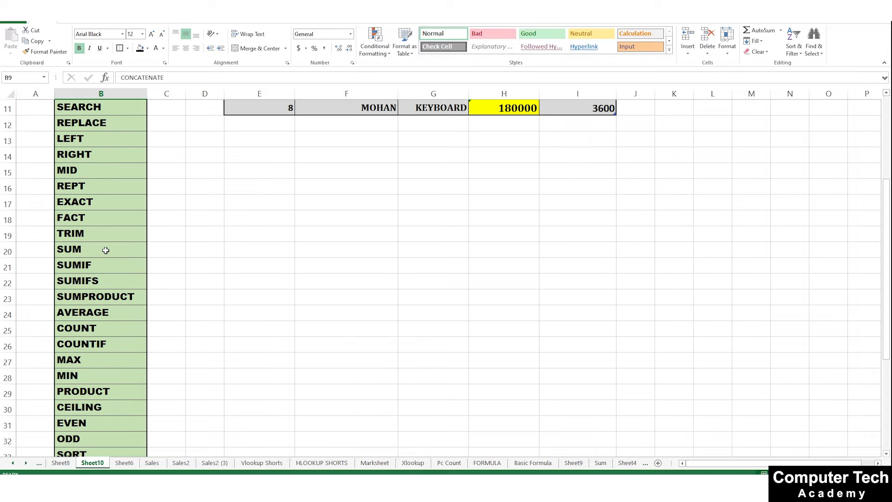
{"action": "scroll", "coordinate": [104, 261], "scroll_direction": "down", "scroll_amount": 2}
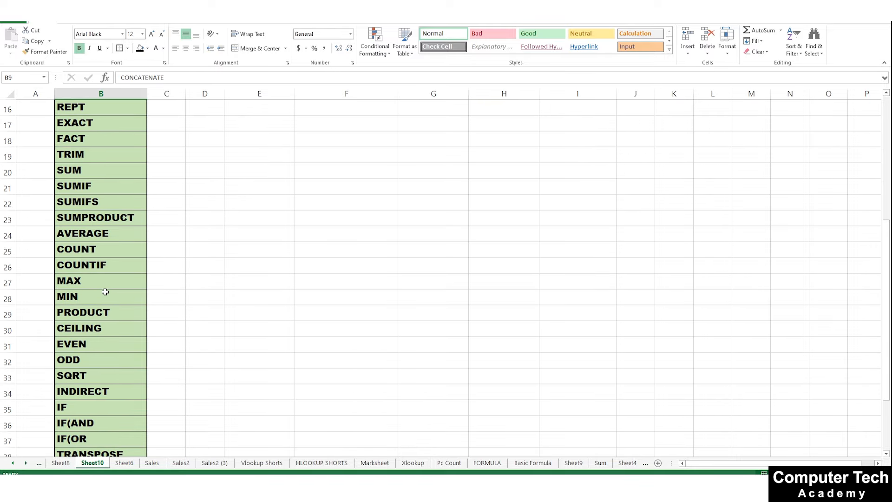
{"action": "scroll", "coordinate": [113, 313], "scroll_direction": "down", "scroll_amount": 2}
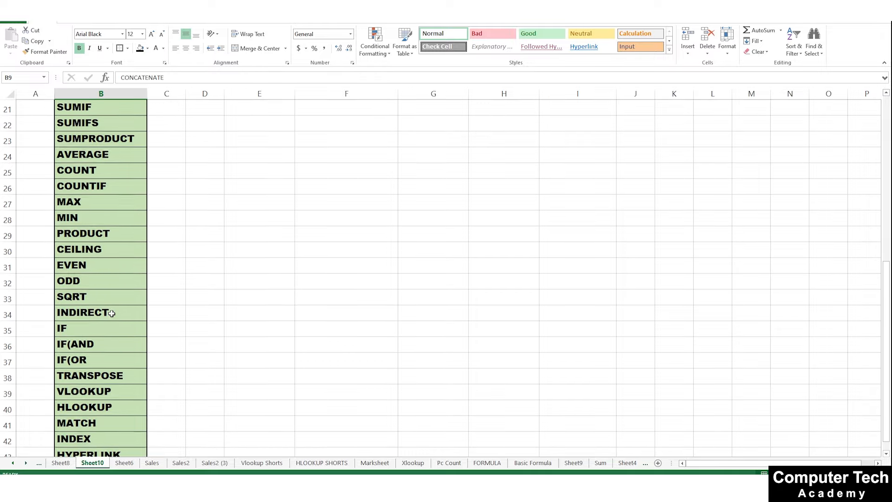
{"action": "scroll", "coordinate": [111, 312], "scroll_direction": "down", "scroll_amount": 3}
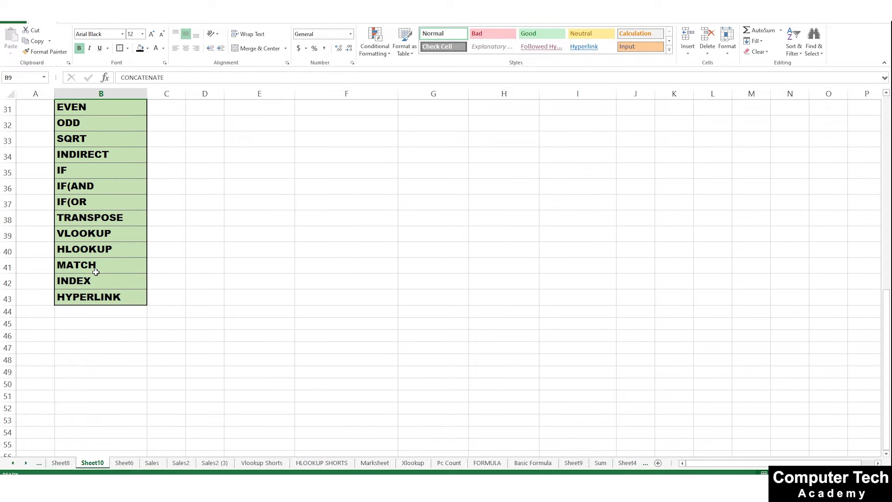
{"action": "scroll", "coordinate": [110, 309], "scroll_direction": "up", "scroll_amount": 10}
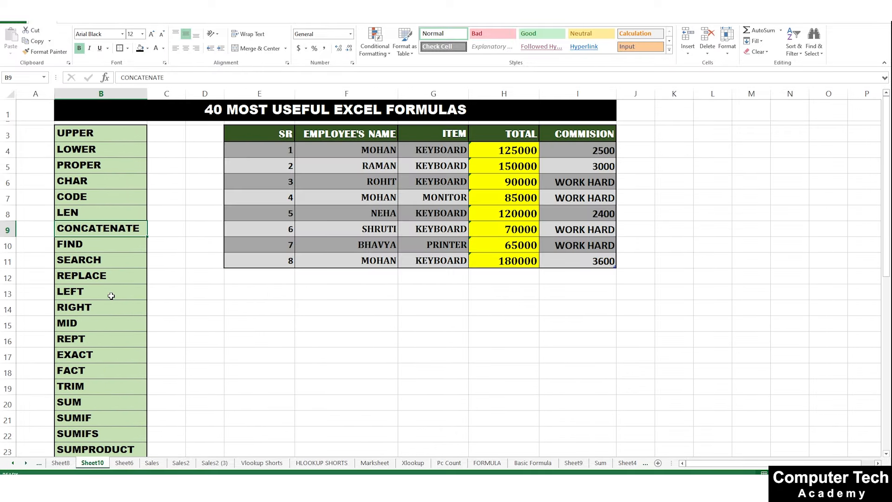
{"action": "left_click", "coordinate": [107, 129]}
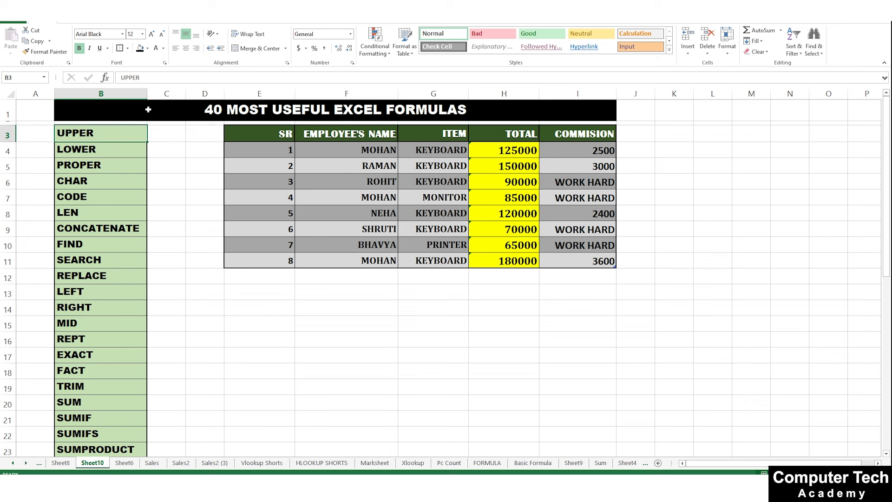
Narrow the SR column and widen the EMPLOYEE'S NAME and TOTAL columns of the sales table
{"action": "left_click_drag", "start_coordinate": [293, 94], "coordinate": [269, 94]}
{"action": "left_click", "coordinate": [408, 276]}
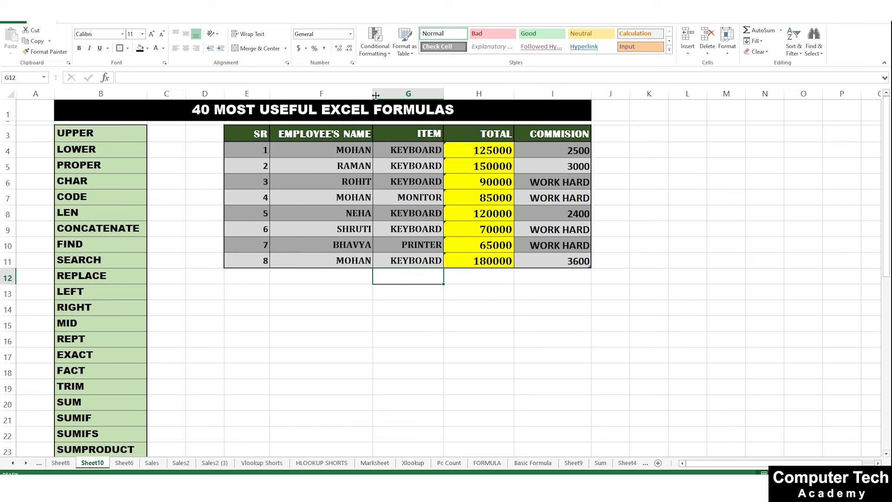
{"action": "left_click_drag", "start_coordinate": [373, 94], "coordinate": [384, 94]}
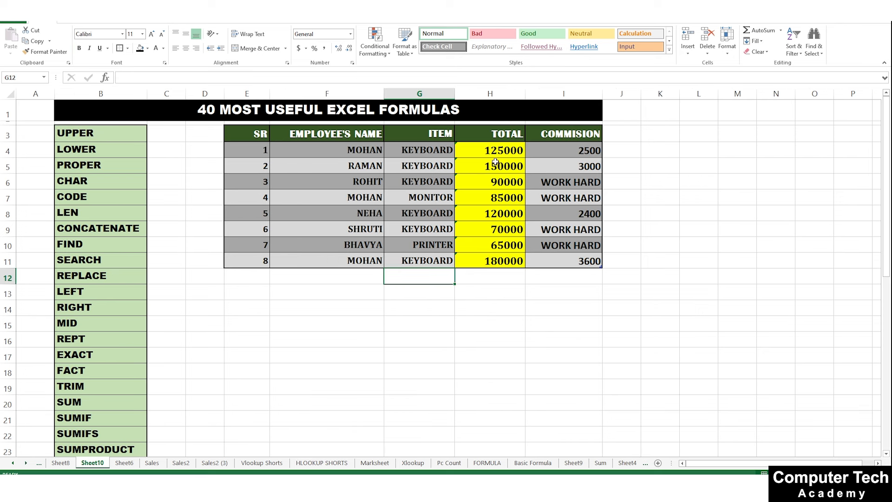
{"action": "left_click_drag", "start_coordinate": [525, 94], "coordinate": [535, 93]}
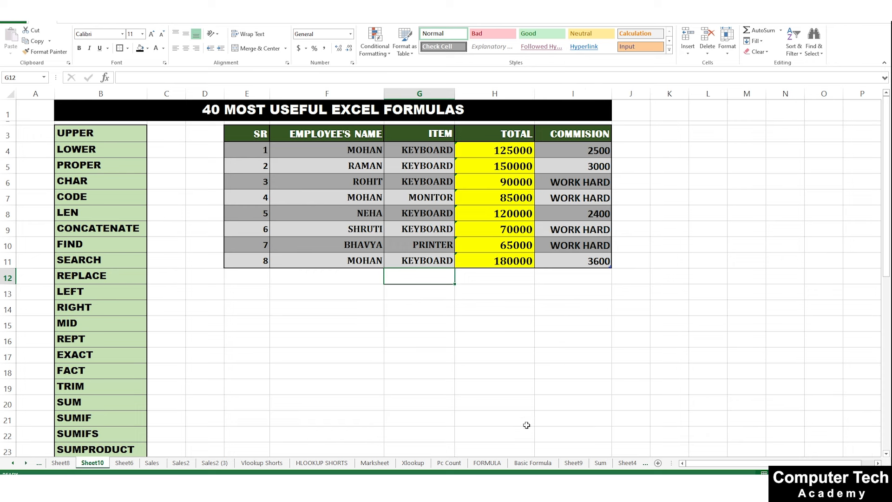
{"action": "left_click", "coordinate": [479, 393]}
{"action": "left_click", "coordinate": [330, 132]}
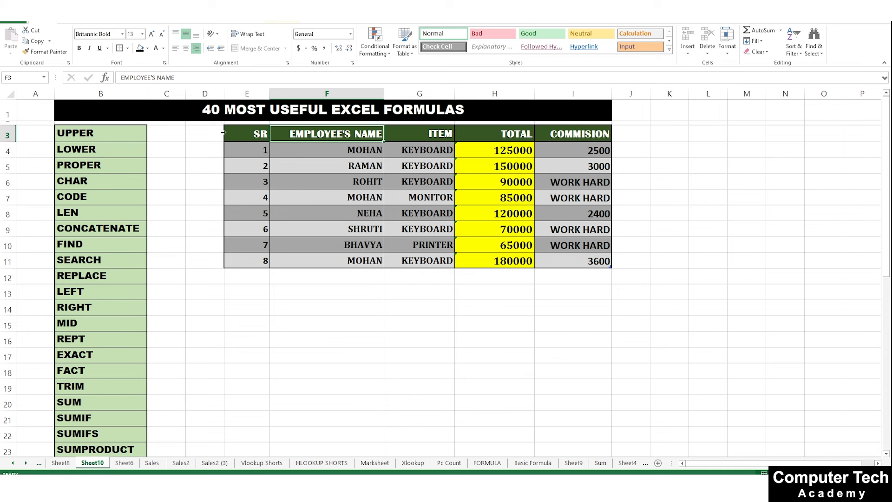
{"action": "left_click", "coordinate": [113, 136]}
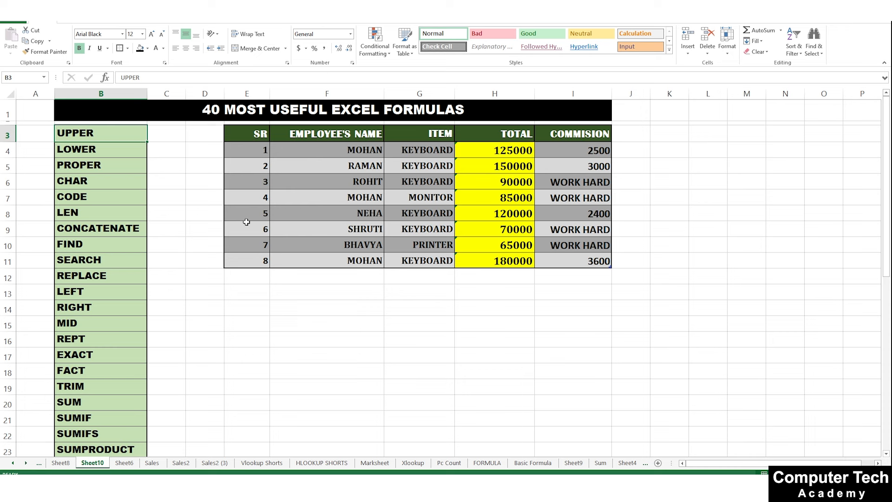
Enter the uppercase sample text HELLO in cell F15
{"action": "left_click", "coordinate": [345, 324]}
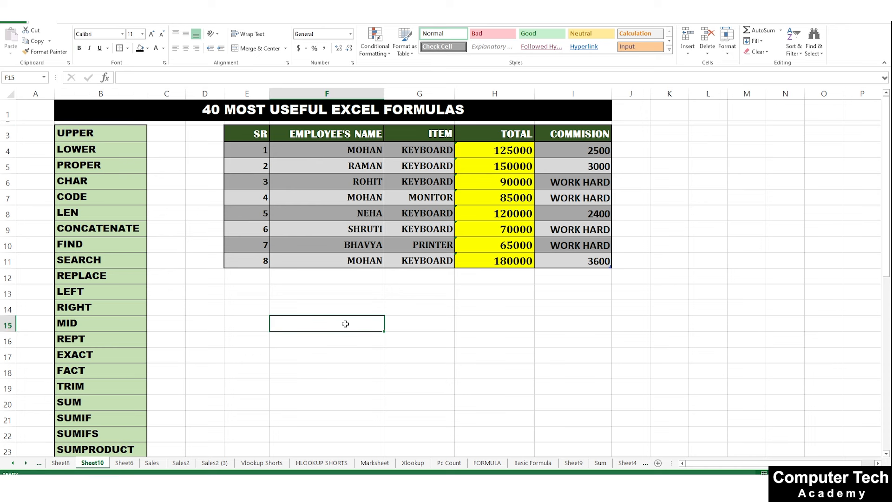
{"action": "type", "text": "HE"}
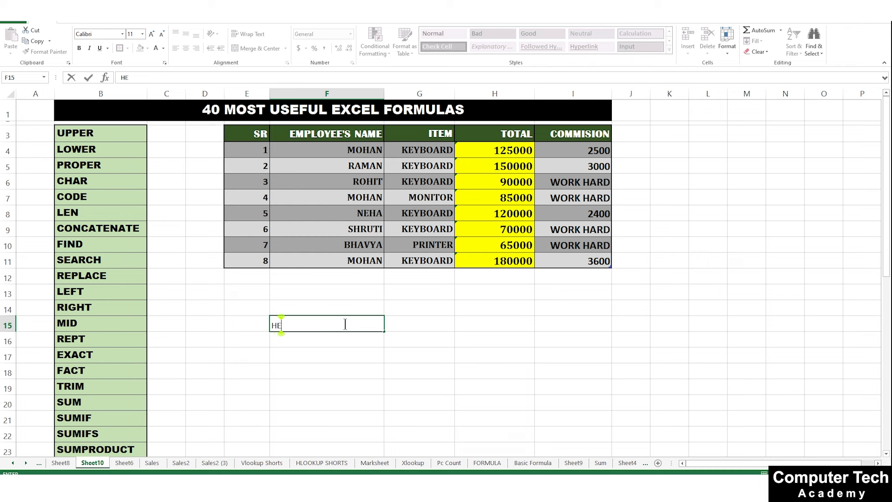
{"action": "type", "text": "LLO"}
{"action": "key", "text": "Return"}
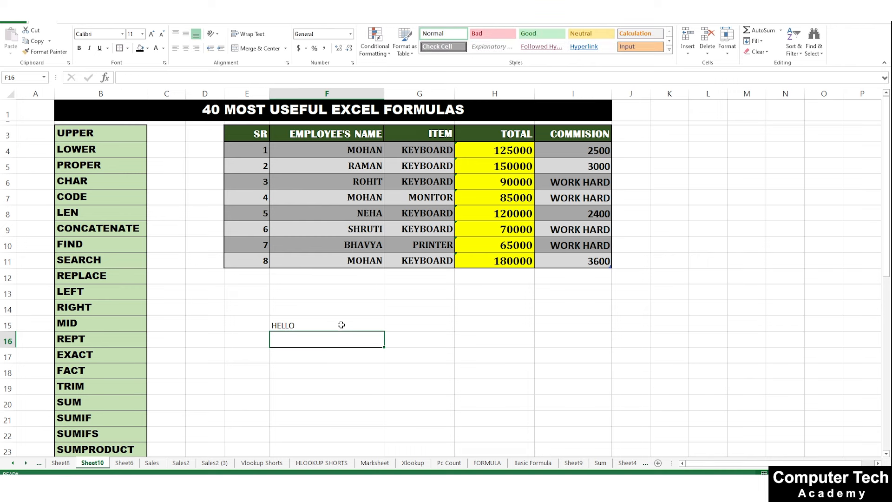
{"action": "left_click", "coordinate": [344, 323]}
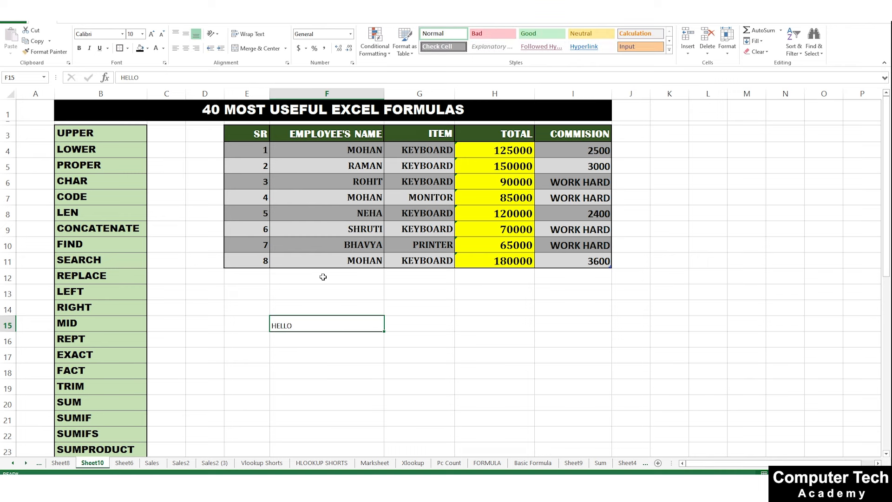
Format the range E12:I22 below the table with font size 14 and bold
{"action": "left_click", "coordinate": [246, 280]}
{"action": "left_click_drag", "start_coordinate": [246, 280], "coordinate": [572, 439]}
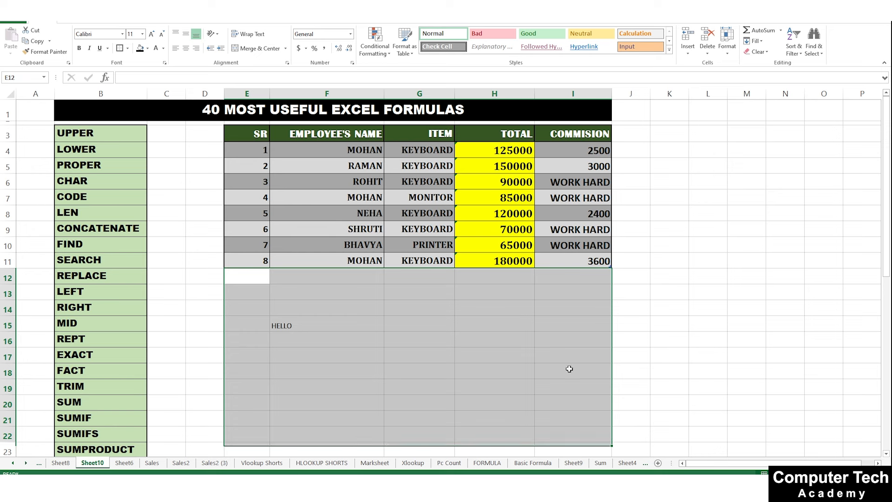
{"action": "left_click", "coordinate": [152, 34]}
{"action": "left_click", "coordinate": [152, 34]}
{"action": "left_click", "coordinate": [152, 34]}
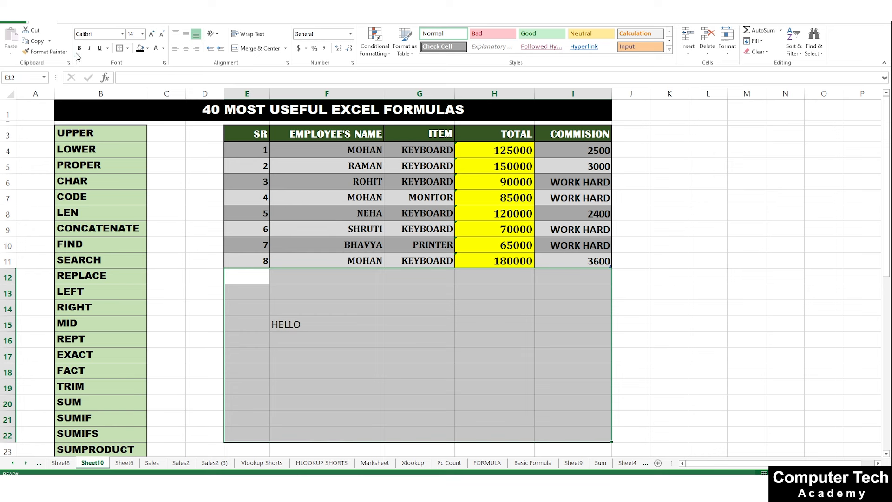
{"action": "left_click", "coordinate": [79, 48]}
{"action": "left_click", "coordinate": [306, 329]}
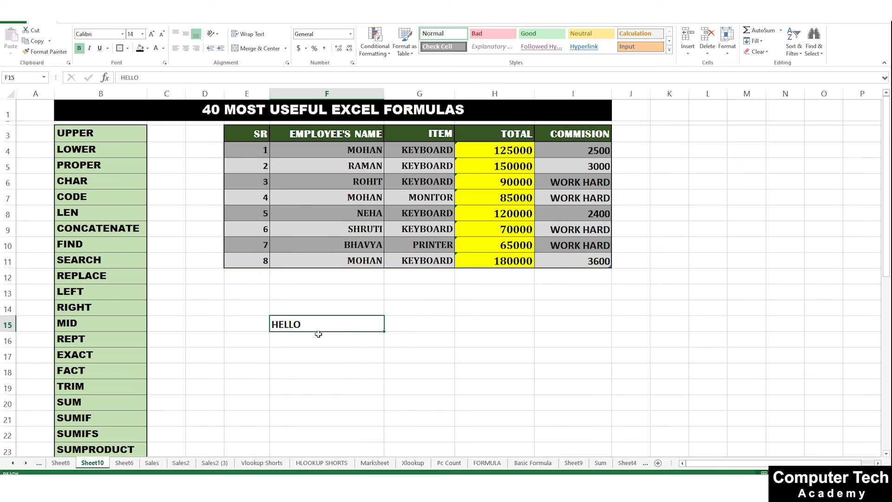
Enter the lowercase sample hello in cell F16 and the capitalized sample Hello in cell F17
{"action": "left_click", "coordinate": [330, 344]}
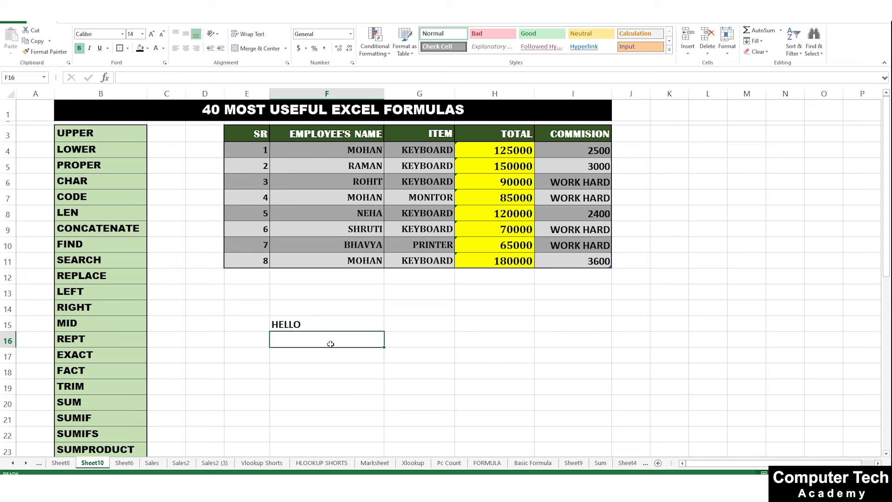
{"action": "type", "text": "hello"}
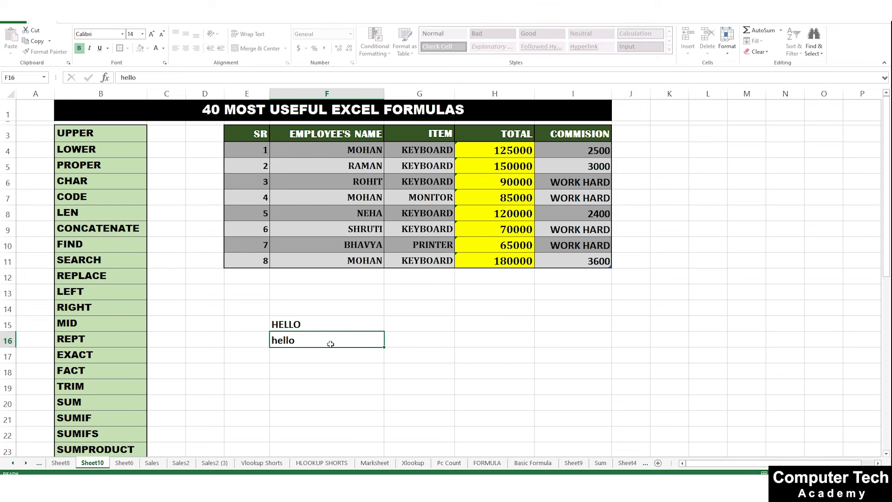
{"action": "key", "text": "Return"}
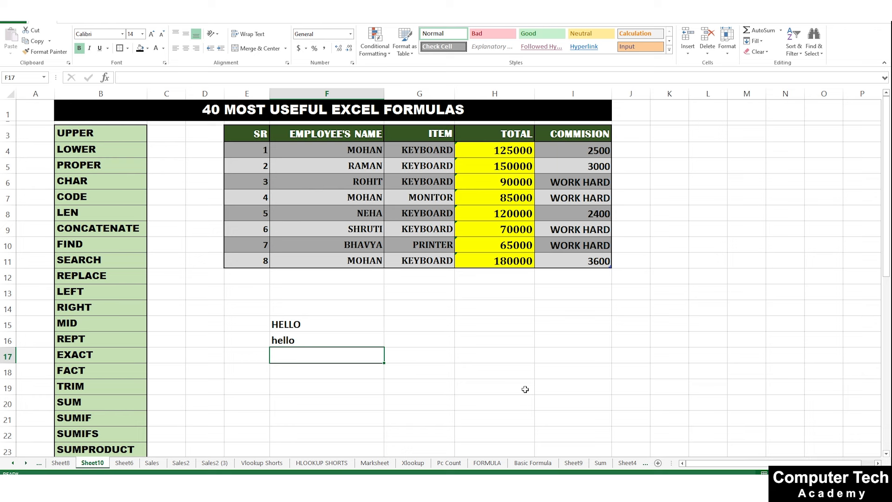
{"action": "type", "text": "He"}
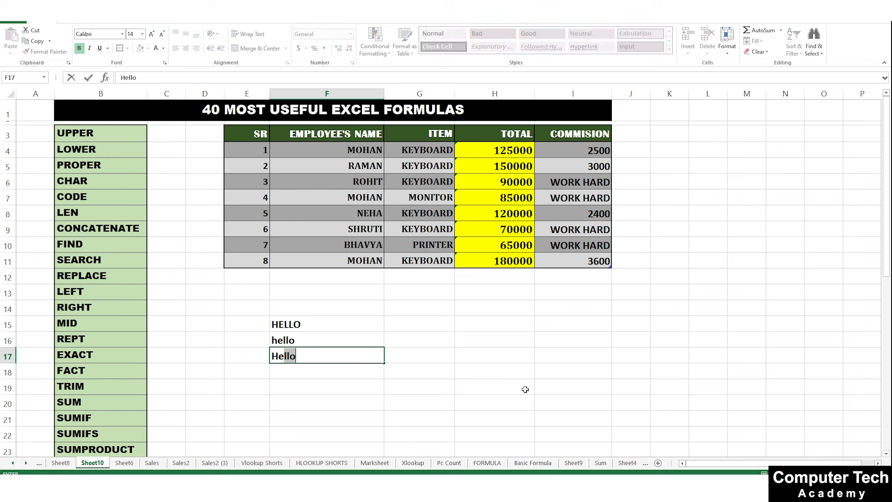
{"action": "key", "text": "Return"}
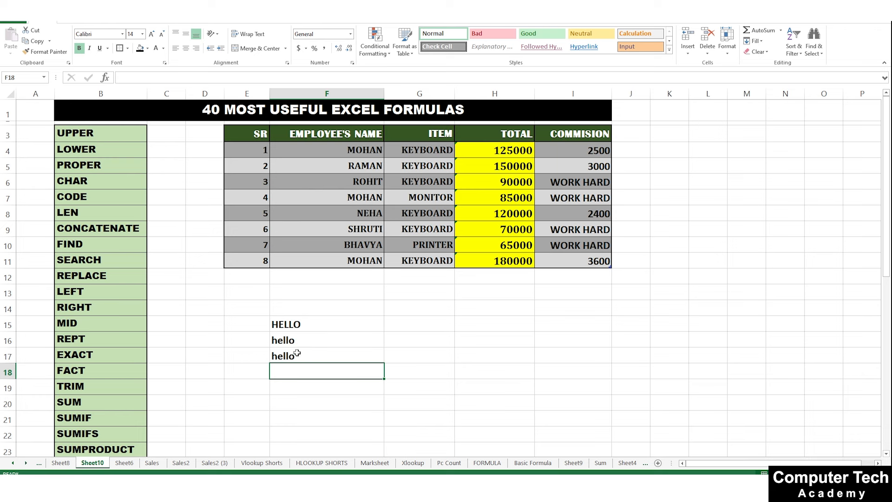
{"action": "left_click", "coordinate": [282, 356]}
{"action": "double_click", "coordinate": [282, 356]}
{"action": "key", "text": "BackSpace"}
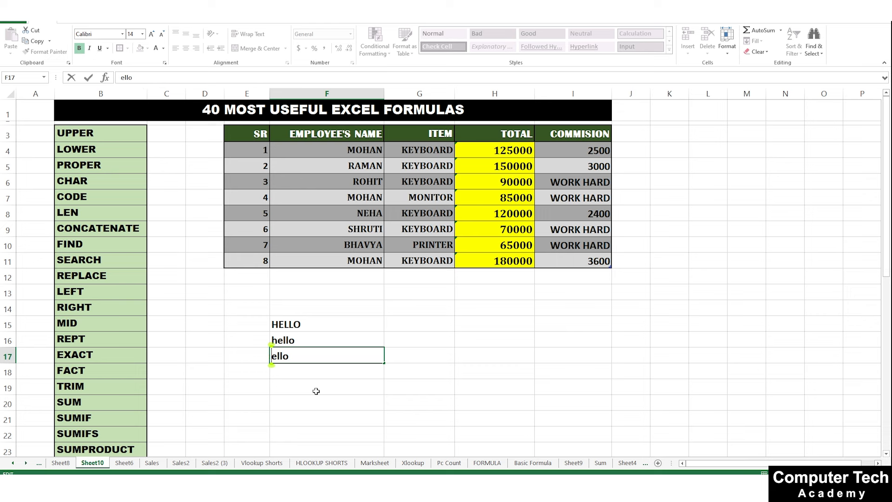
{"action": "type", "text": "H"}
{"action": "key", "text": "Return"}
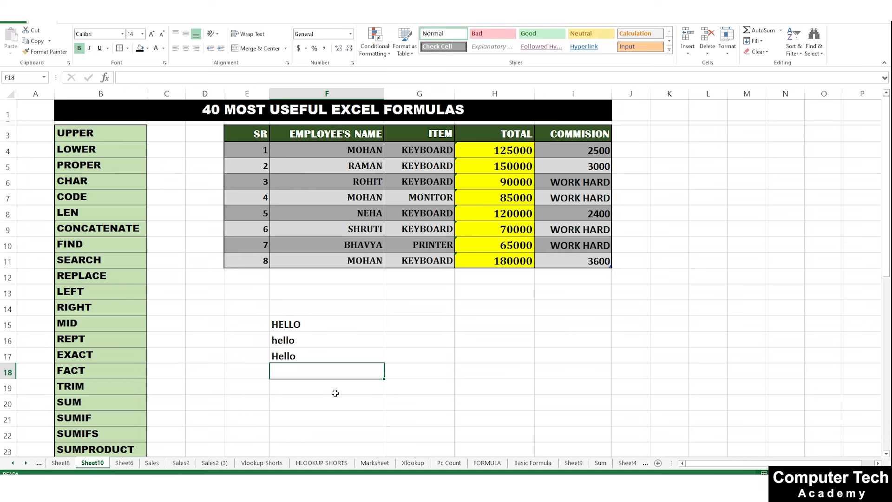
{"action": "left_click", "coordinate": [379, 359]}
{"action": "left_click", "coordinate": [300, 323]}
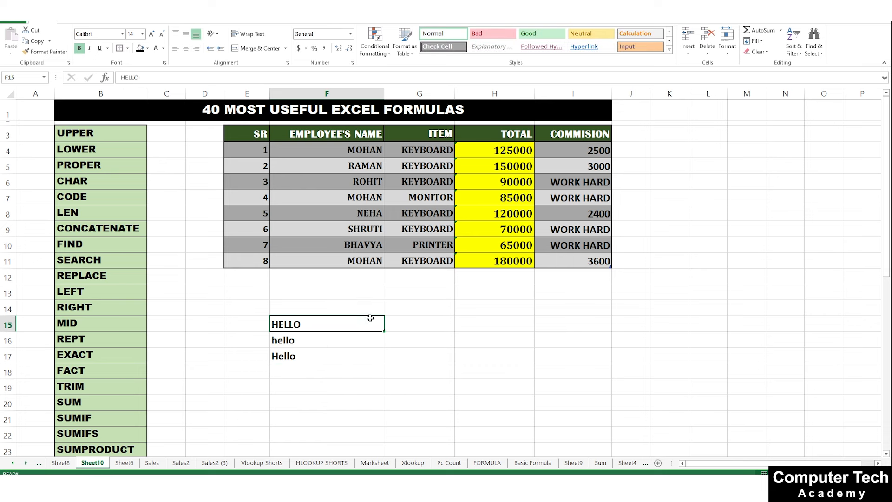
{"action": "left_click", "coordinate": [302, 341]}
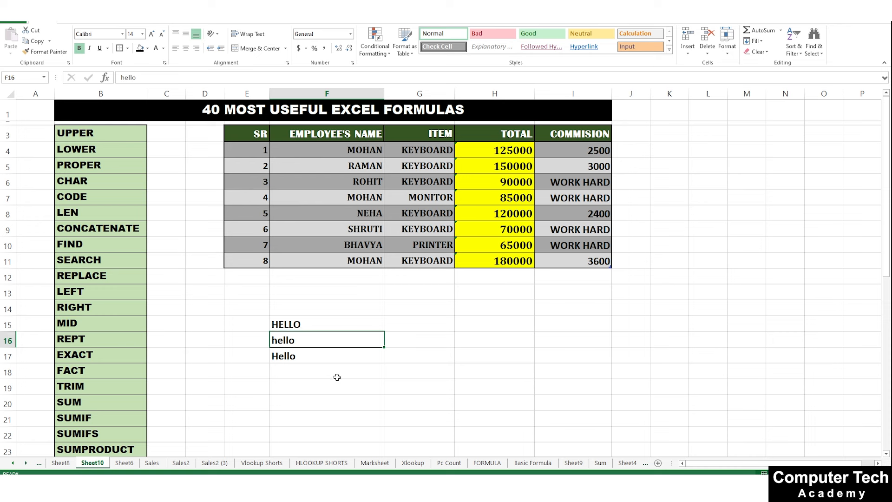
{"action": "left_click", "coordinate": [305, 358]}
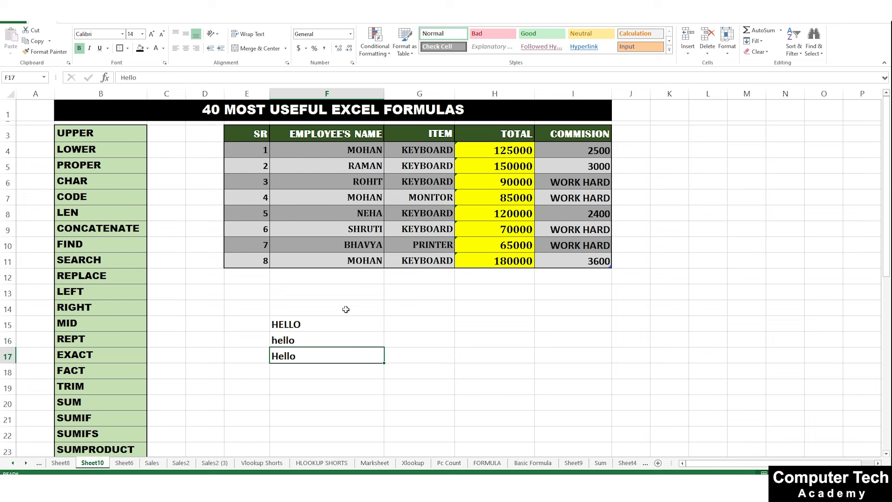
Clear the sample text from the range F14:F17
{"action": "left_click_drag", "start_coordinate": [346, 310], "coordinate": [375, 358]}
{"action": "key", "text": "Delete"}
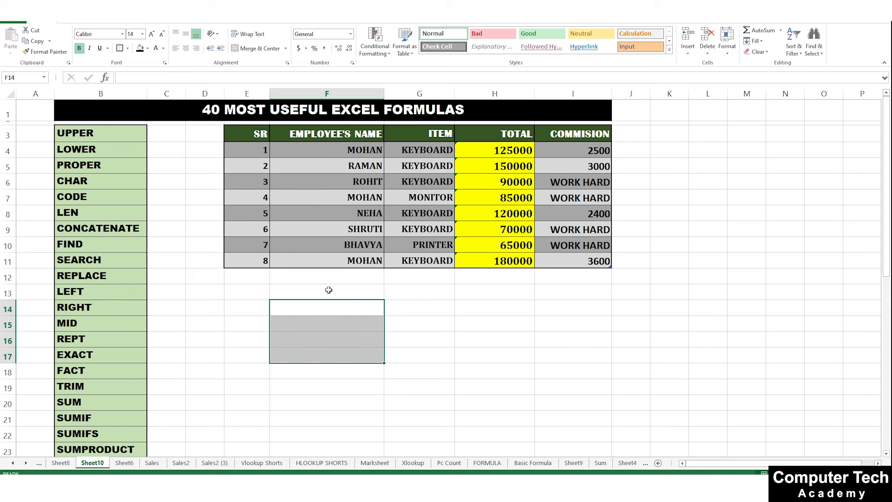
{"action": "left_click", "coordinate": [329, 290]}
{"action": "left_click", "coordinate": [261, 292]}
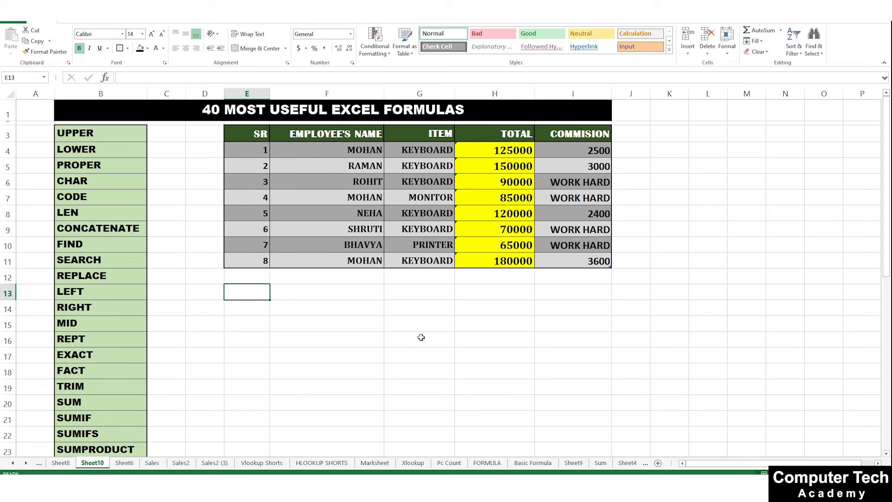
{"action": "left_click", "coordinate": [338, 311]}
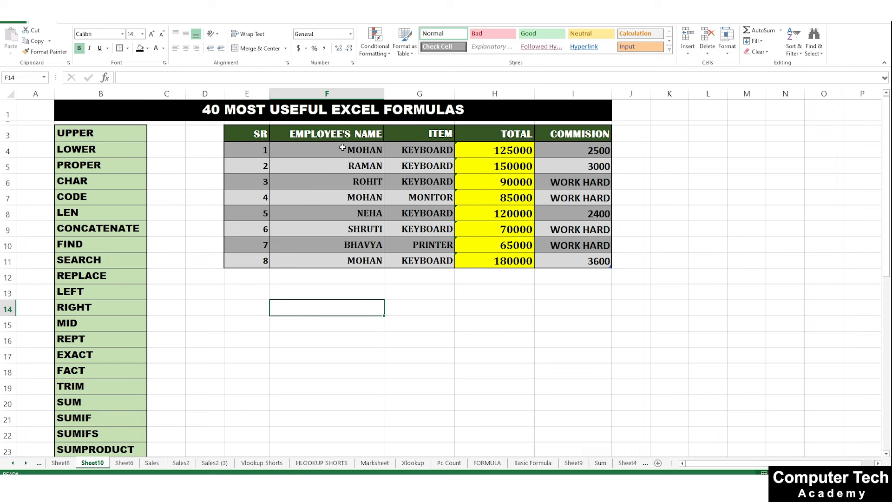
Apply the blue banded table style to the employee table in place of the dark grey one
{"action": "left_click_drag", "start_coordinate": [344, 149], "coordinate": [327, 229]}
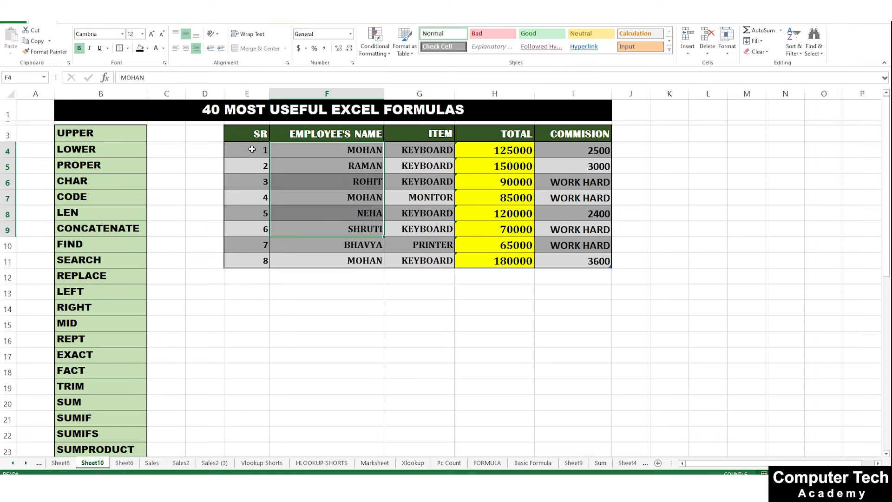
{"action": "left_click_drag", "start_coordinate": [250, 150], "coordinate": [577, 255]}
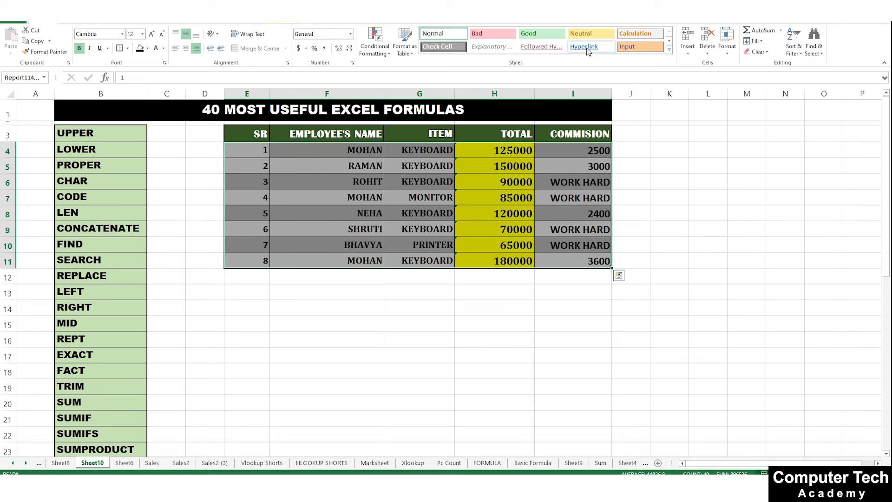
{"action": "left_click", "coordinate": [280, 23]}
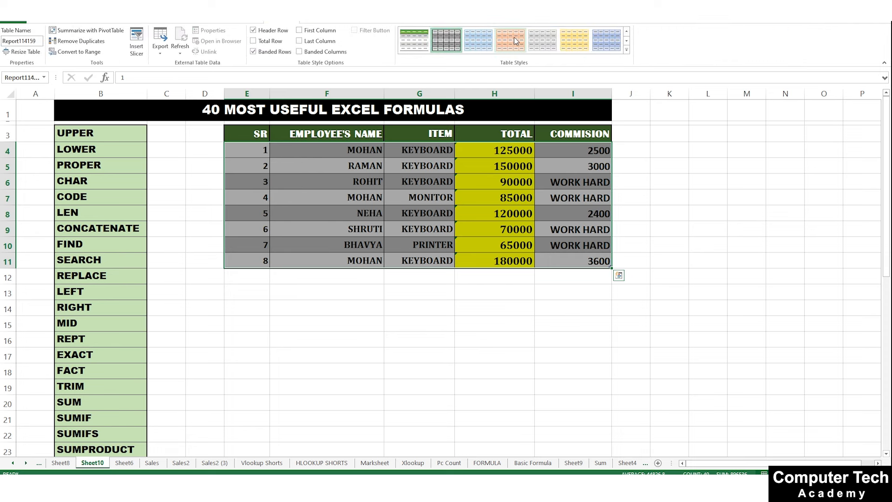
{"action": "left_click", "coordinate": [481, 39]}
{"action": "left_click", "coordinate": [367, 211]}
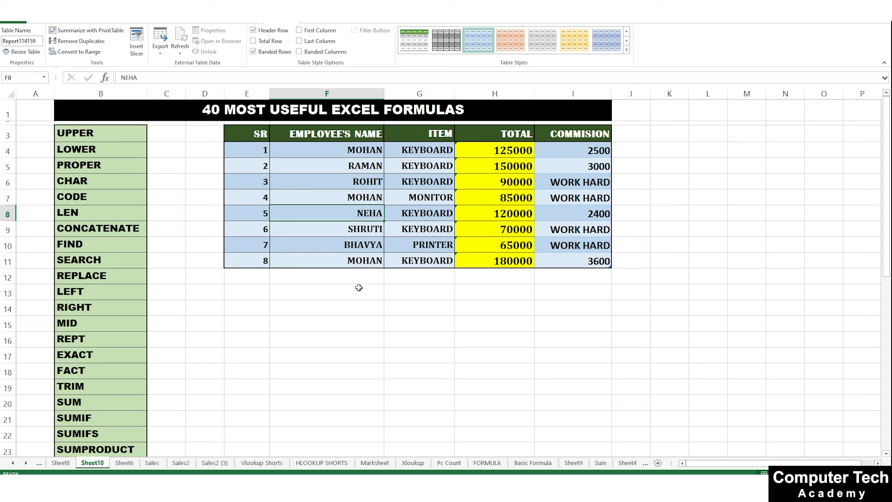
Start a LOWER formula in cell F13 below the employee table
{"action": "left_click", "coordinate": [329, 299]}
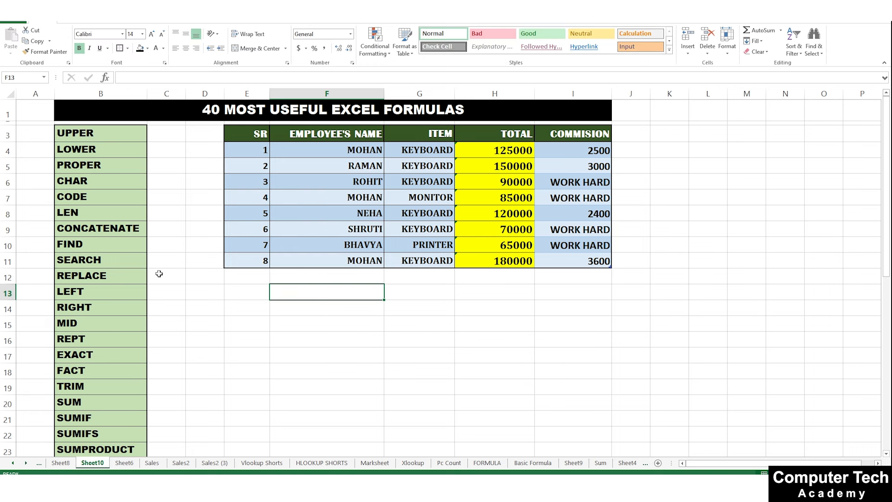
{"action": "type", "text": "="}
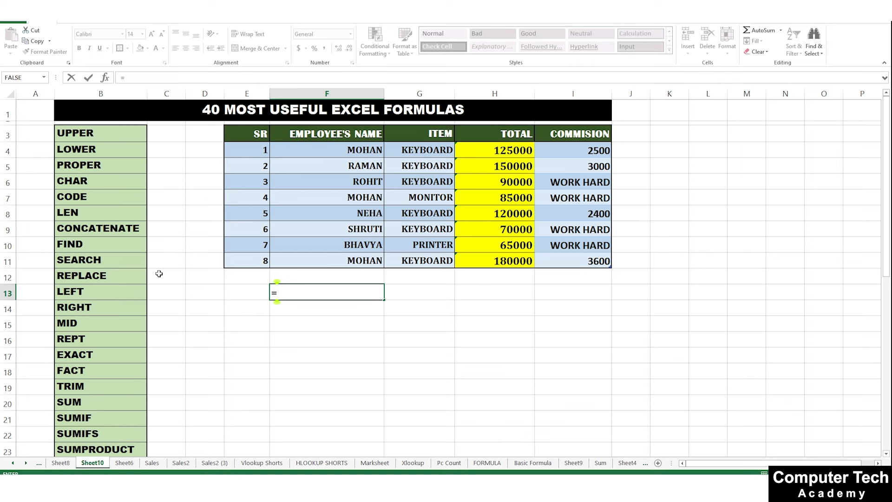
{"action": "type", "text": "LOWER"}
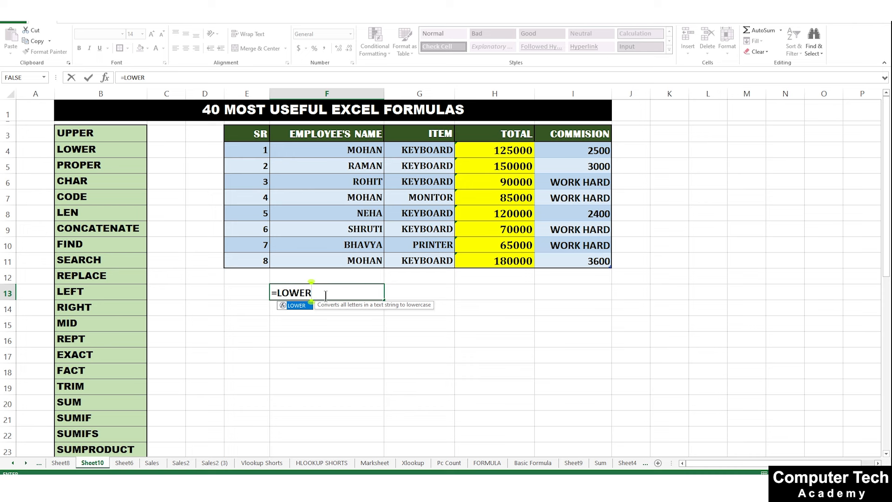
{"action": "type", "text": "("}
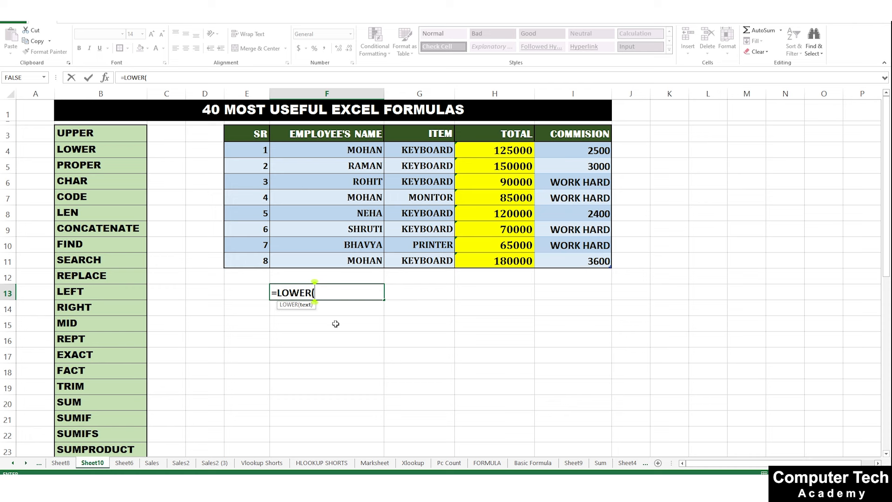
{"action": "left_click", "coordinate": [358, 148]}
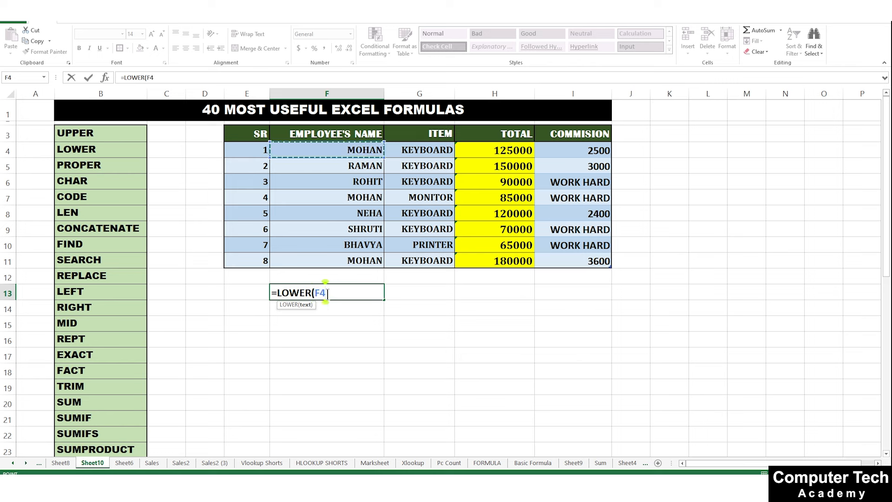
{"action": "key", "text": "BackSpace"}
{"action": "key", "text": "BackSpace"}
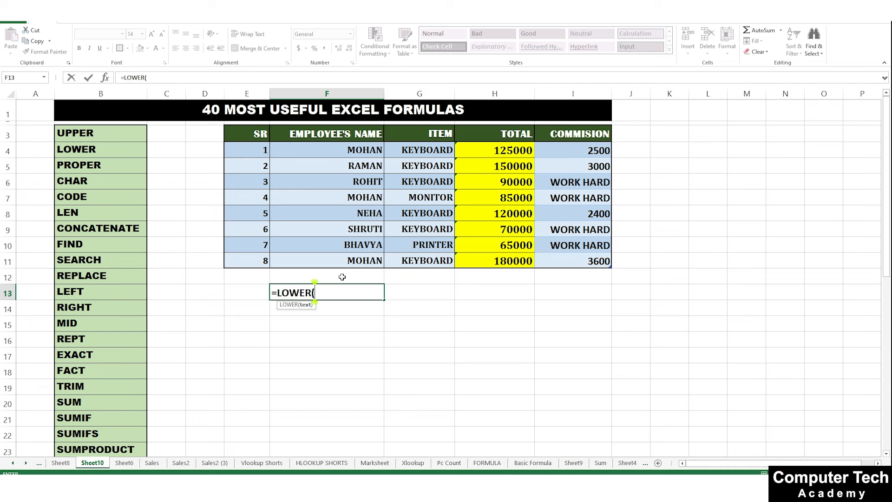
{"action": "type", "text": "F4"}
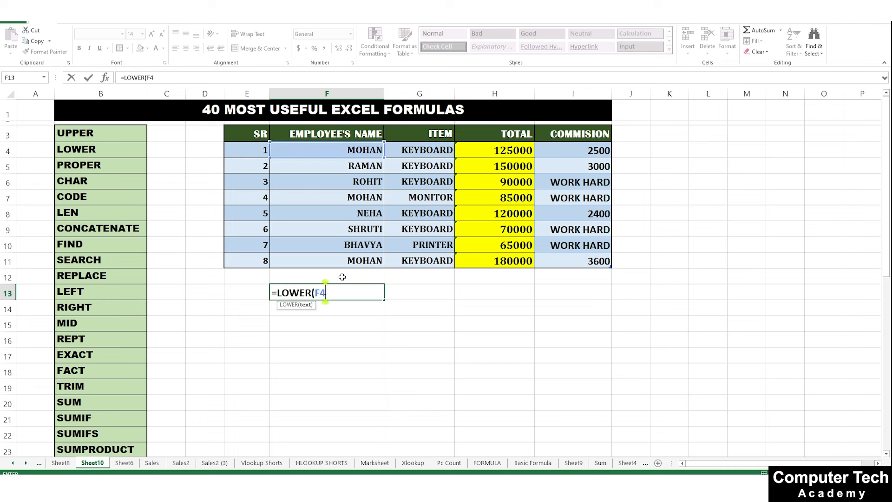
{"action": "key", "text": "BackSpace"}
{"action": "key", "text": "BackSpace"}
{"action": "type", "text": "\""}
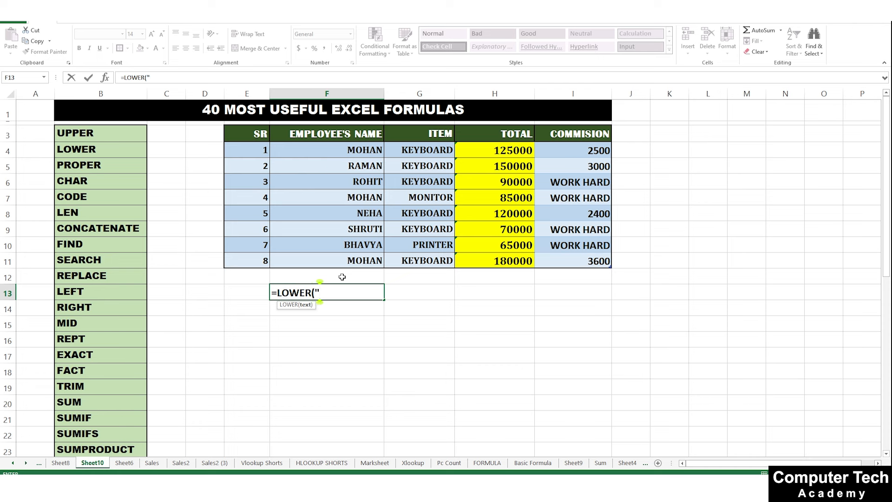
{"action": "type", "text": "MOHAN\""}
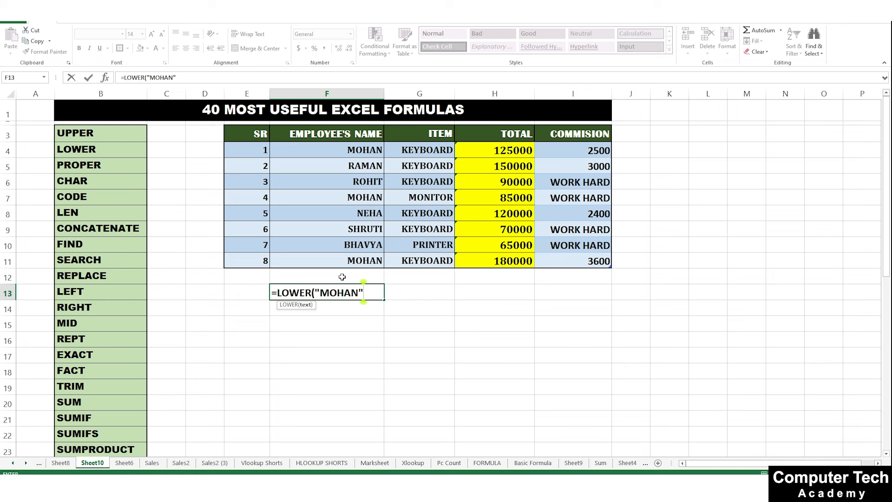
{"action": "key", "text": "BackSpace"}
{"action": "key", "text": "BackSpace"}
{"action": "key", "text": "BackSpace"}
{"action": "key", "text": "BackSpace"}
{"action": "key", "text": "BackSpace"}
{"action": "key", "text": "BackSpace"}
{"action": "key", "text": "BackSpace"}
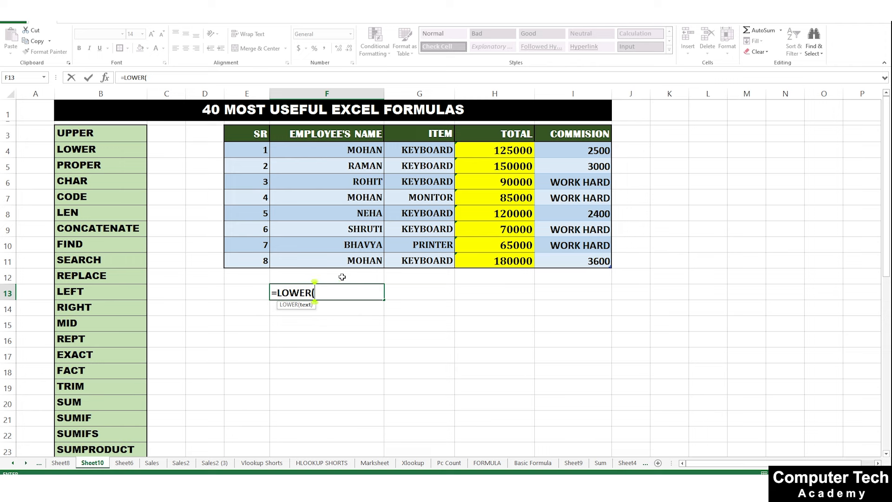
Complete the LOWER formula in F13 with cell F4 as its text argument
{"action": "left_click", "coordinate": [350, 149]}
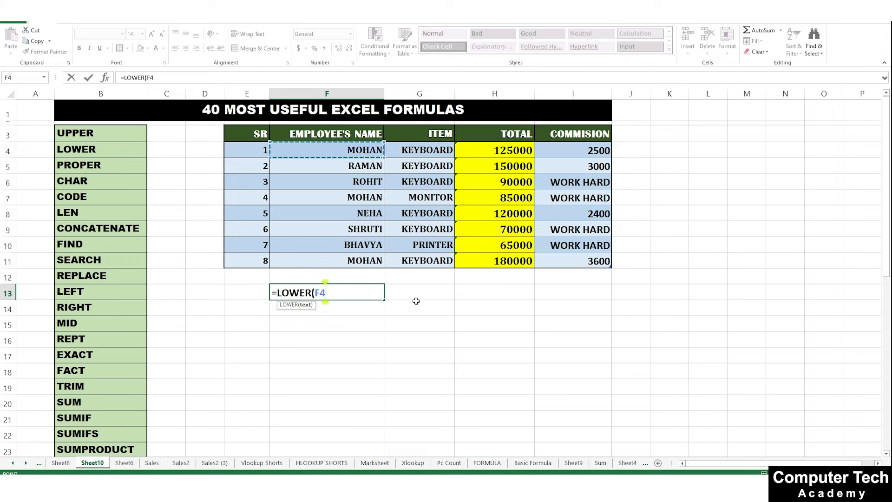
{"action": "type", "text": ")"}
{"action": "key", "text": "Return"}
{"action": "left_click", "coordinate": [316, 327]}
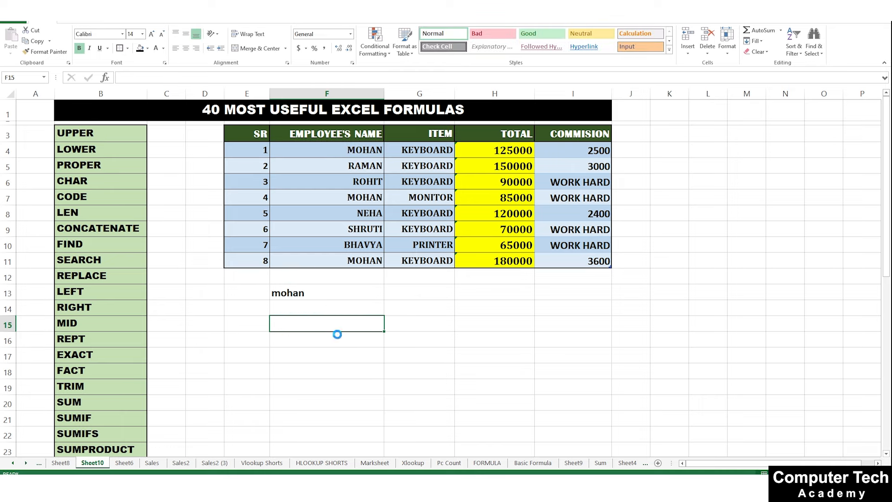
Try to convert the whole Employee's Name column, F4:F11, with a single LOWER formula in cell F14
{"action": "scroll", "coordinate": [338, 334], "scroll_direction": "up", "scroll_amount": 2}
{"action": "scroll", "coordinate": [504, 323], "scroll_direction": "up", "scroll_amount": 1}
{"action": "left_click", "coordinate": [368, 322]}
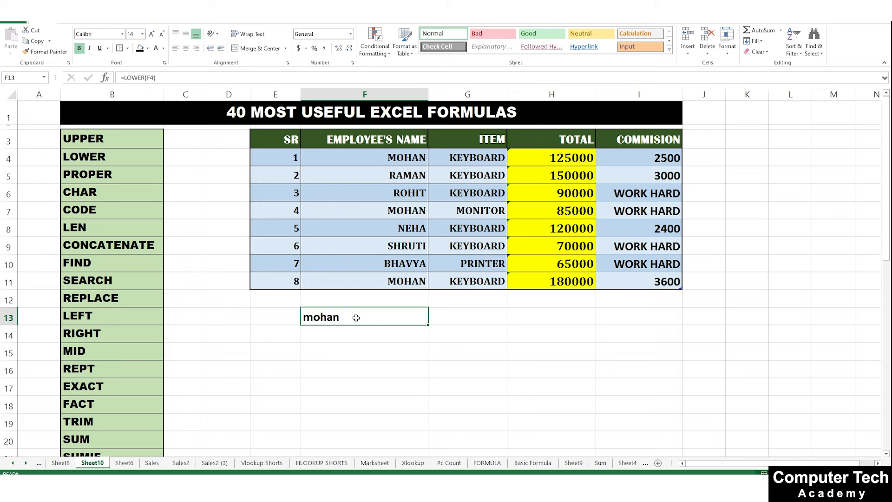
{"action": "left_click", "coordinate": [341, 333]}
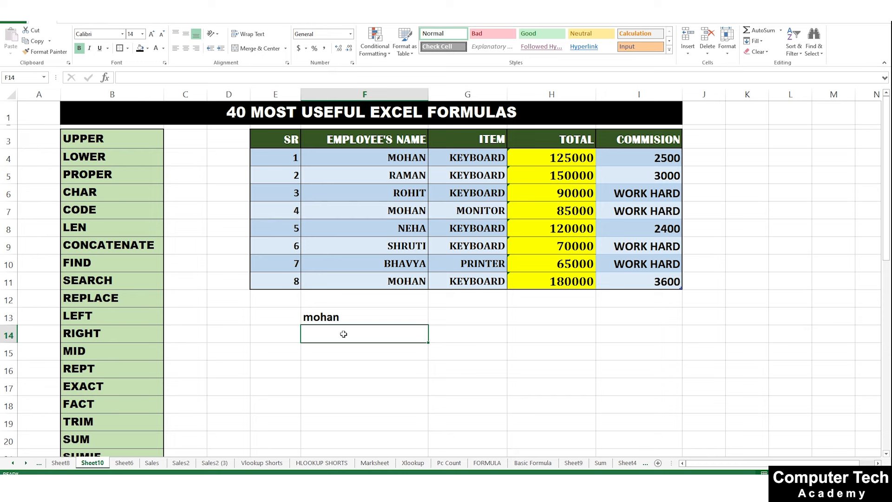
{"action": "type", "text": "=LO"}
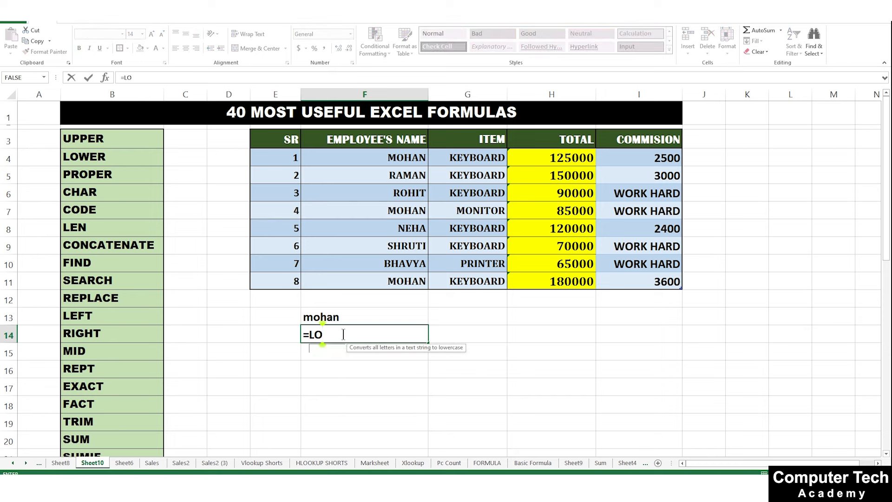
{"action": "type", "text": "WER("}
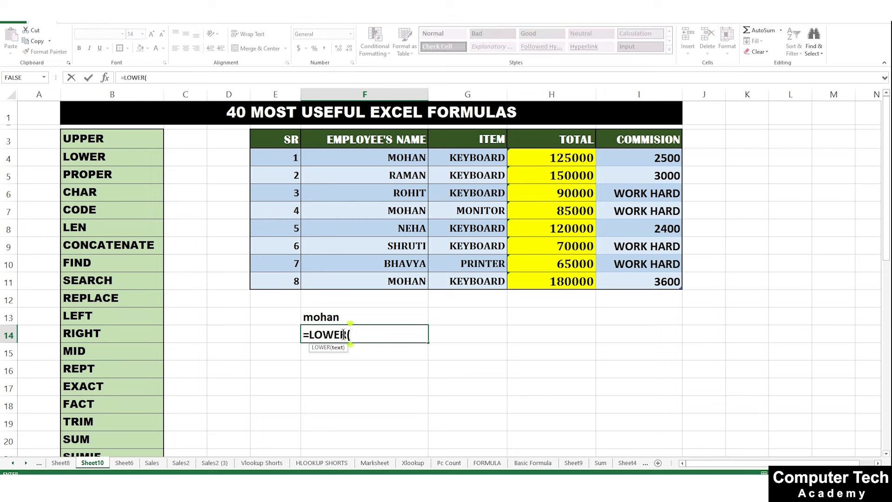
{"action": "left_click_drag", "start_coordinate": [393, 159], "coordinate": [406, 283]}
{"action": "type", "text": ")"}
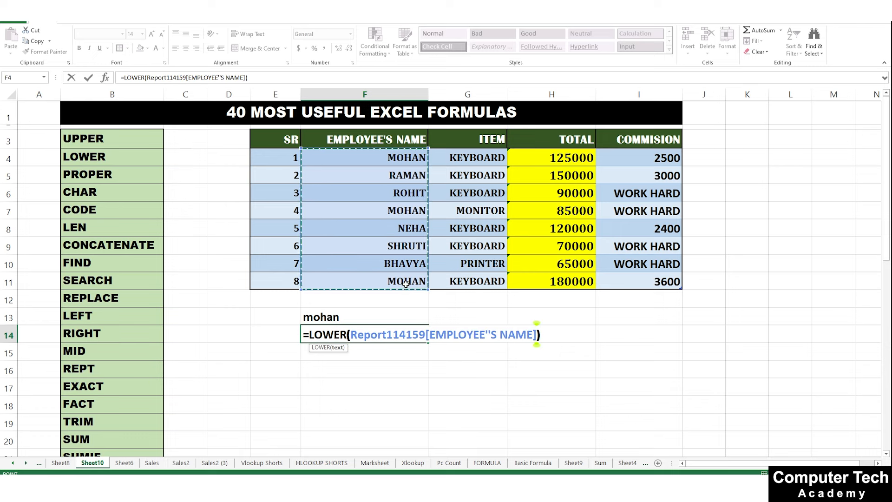
{"action": "key", "text": "Return"}
{"action": "left_click", "coordinate": [369, 336]}
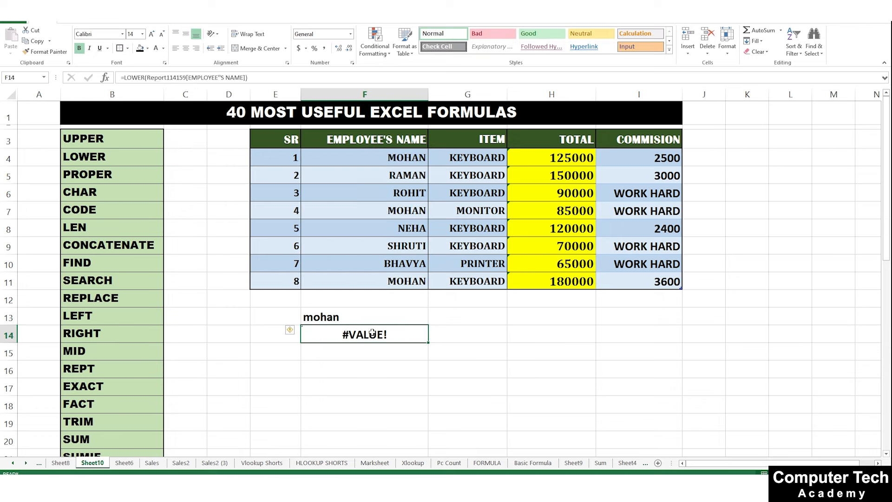
Clear the LOWER formula from cell F14
{"action": "type", "text": "="}
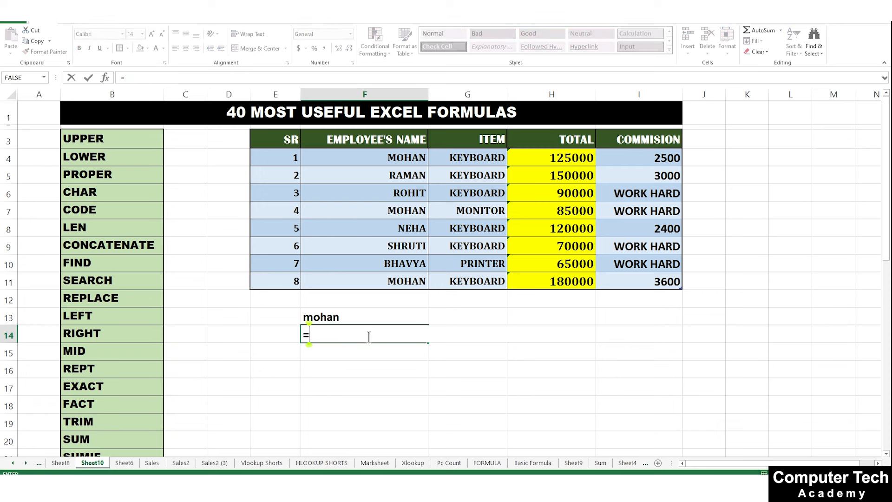
{"action": "key", "text": "BackSpace"}
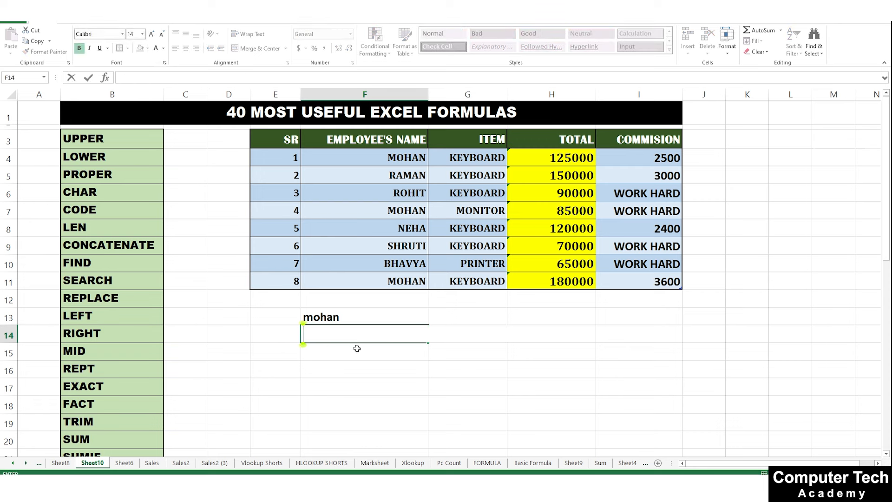
{"action": "left_click", "coordinate": [526, 380]}
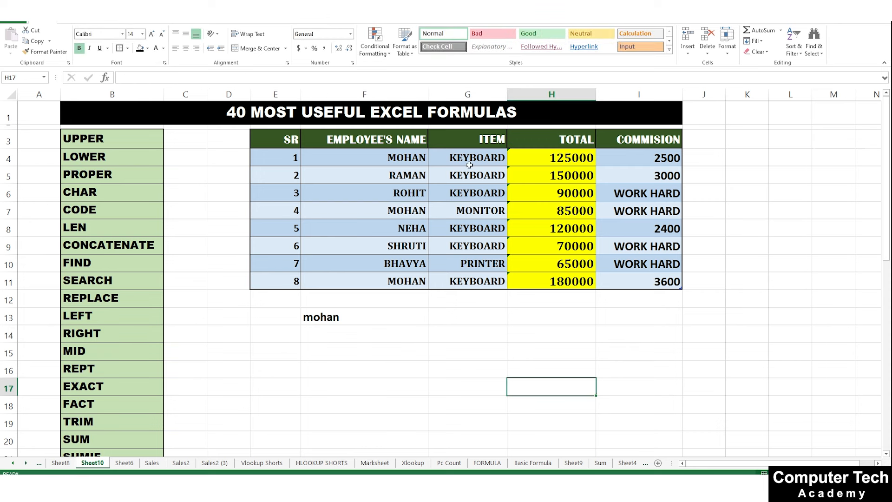
Enter a LOWER formula in J4 referring to the row's Employee's Name and fill it down to J11
{"action": "left_click", "coordinate": [710, 156]}
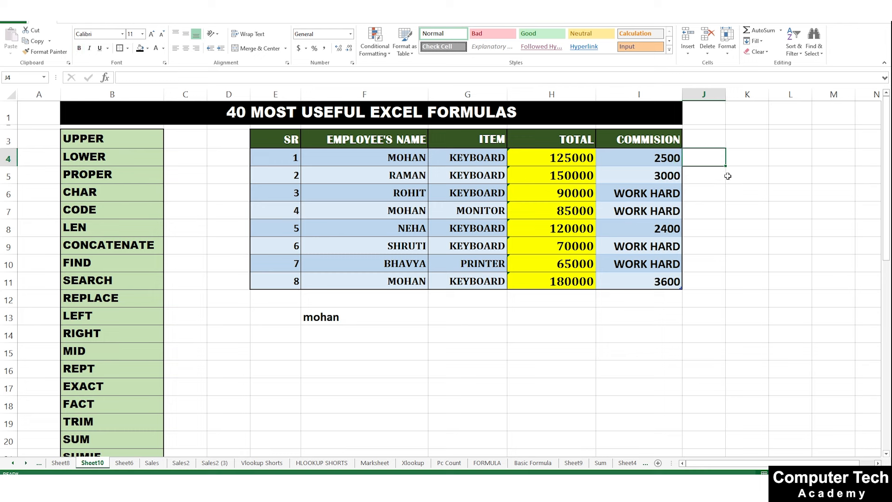
{"action": "type", "text": "=LOWE"}
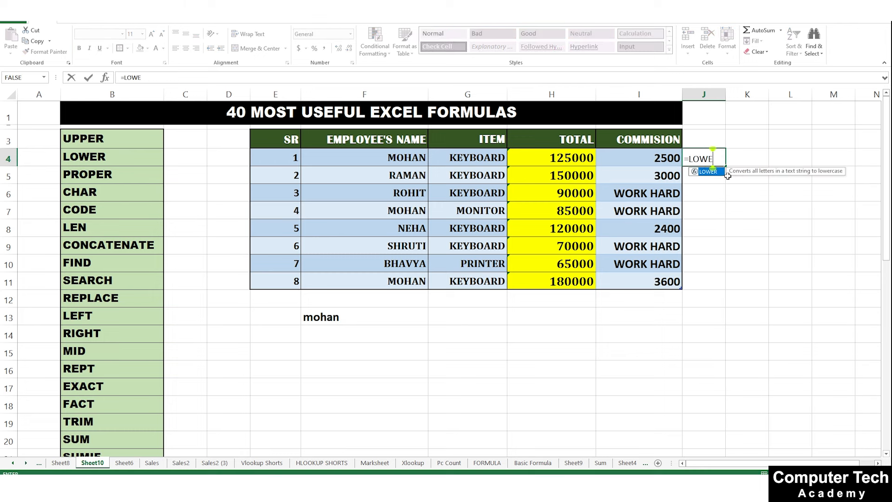
{"action": "type", "text": "R("}
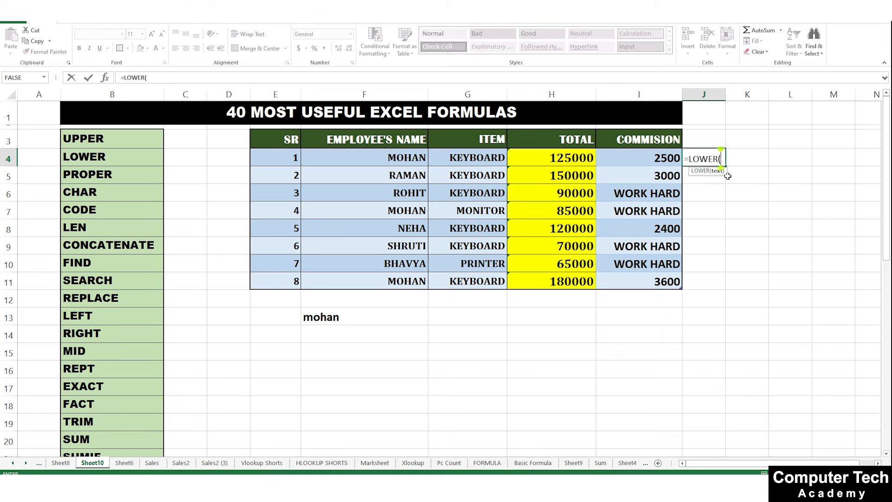
{"action": "left_click", "coordinate": [392, 156]}
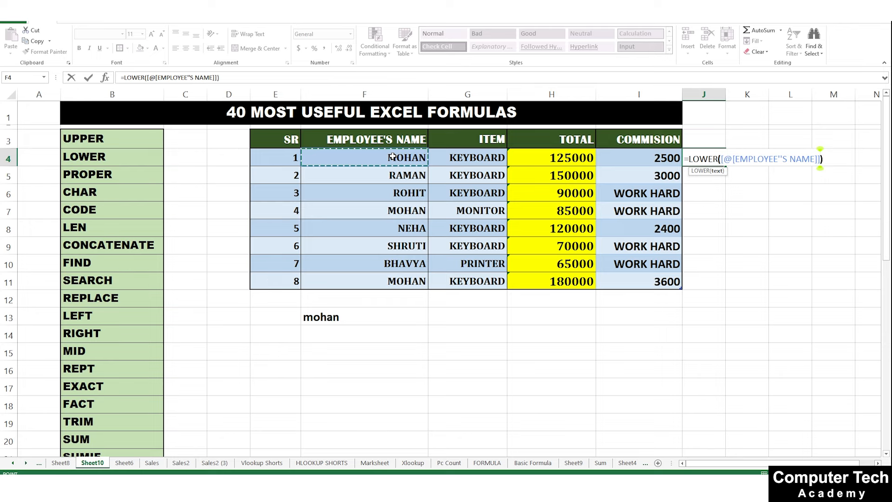
{"action": "key", "text": "Return"}
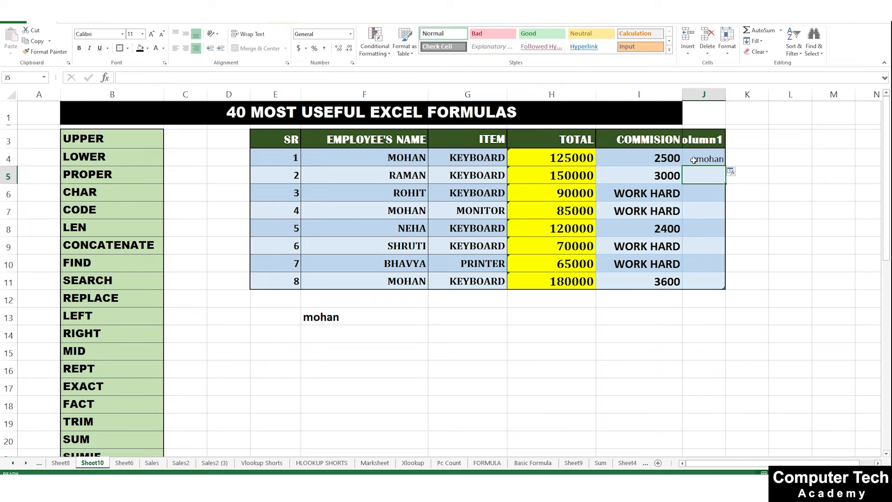
{"action": "left_click", "coordinate": [708, 159]}
{"action": "left_click_drag", "start_coordinate": [724, 166], "coordinate": [724, 287]}
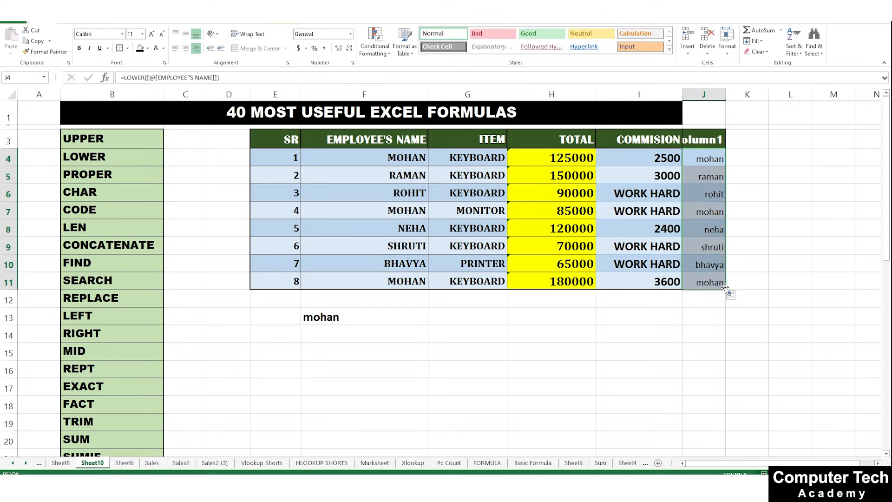
Enlarge the font of the lowercase names in J4:J11 by two size increments and make them bold
{"action": "left_click", "coordinate": [152, 34]}
{"action": "left_click", "coordinate": [152, 34]}
{"action": "left_click", "coordinate": [78, 48]}
{"action": "left_click", "coordinate": [802, 206]}
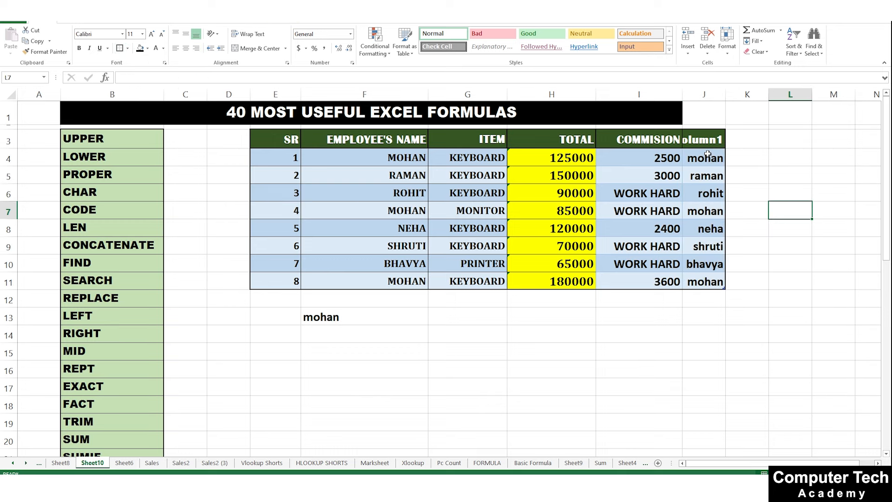
{"action": "left_click", "coordinate": [706, 95]}
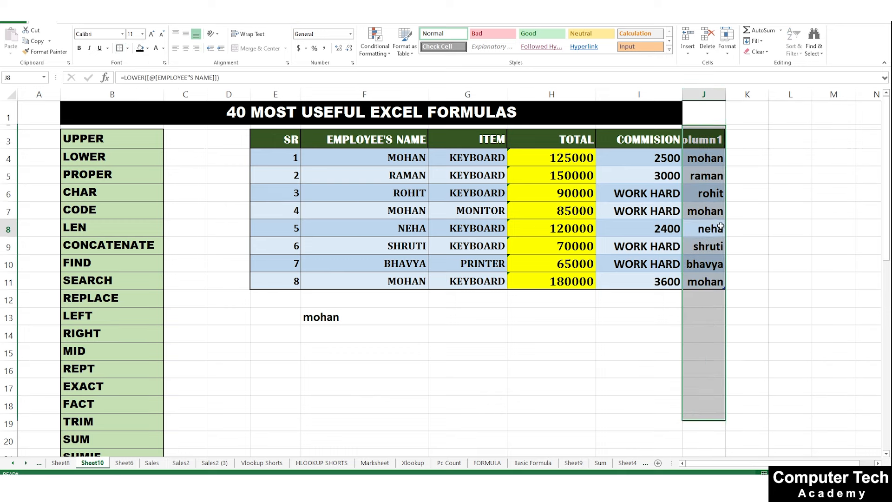
{"action": "left_click", "coordinate": [317, 315]}
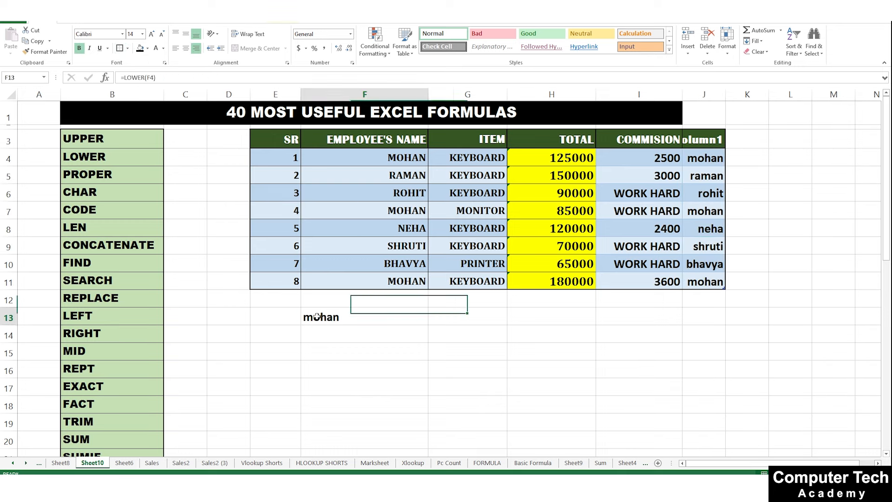
{"action": "left_click", "coordinate": [359, 340]}
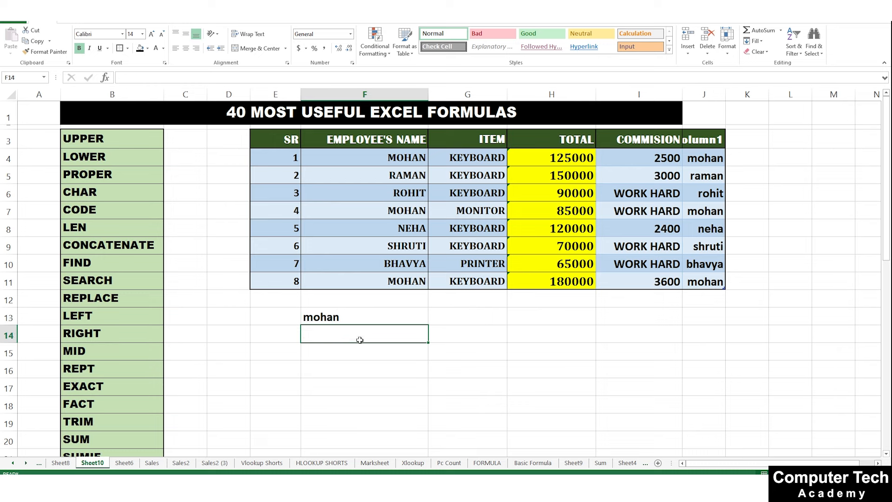
Enter an UPPER formula in cell F14 that refers to the lowercase name in F13
{"action": "type", "text": "=UP"}
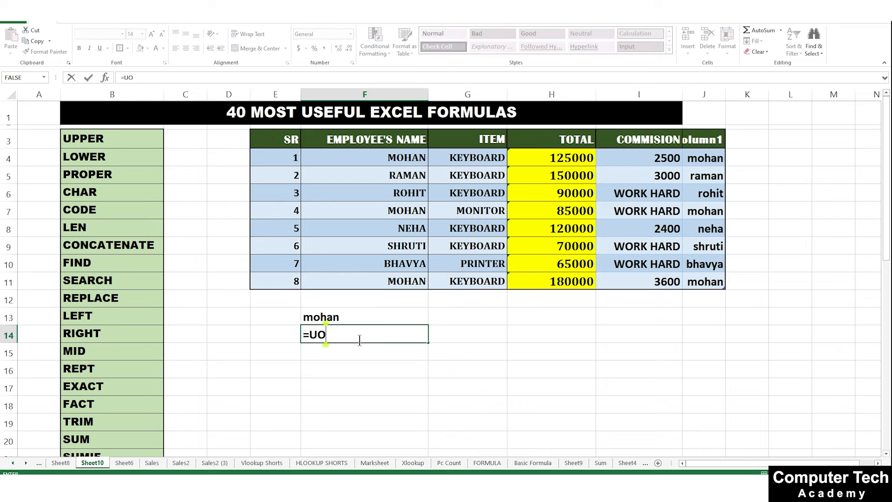
{"action": "type", "text": "PER("}
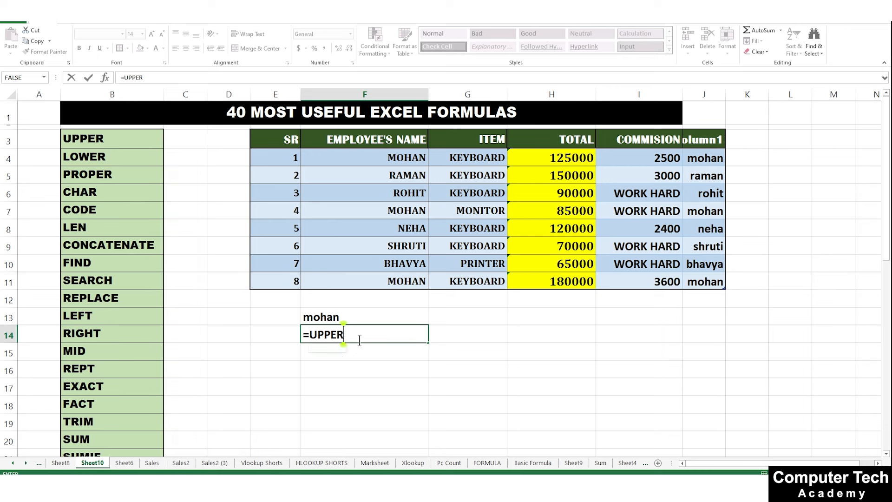
{"action": "left_click", "coordinate": [313, 312]}
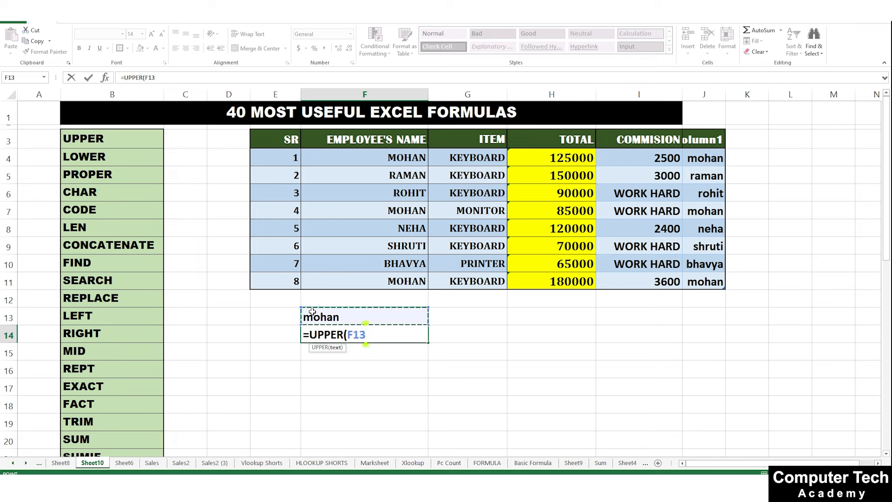
{"action": "key", "text": "Return"}
{"action": "left_click", "coordinate": [638, 404]}
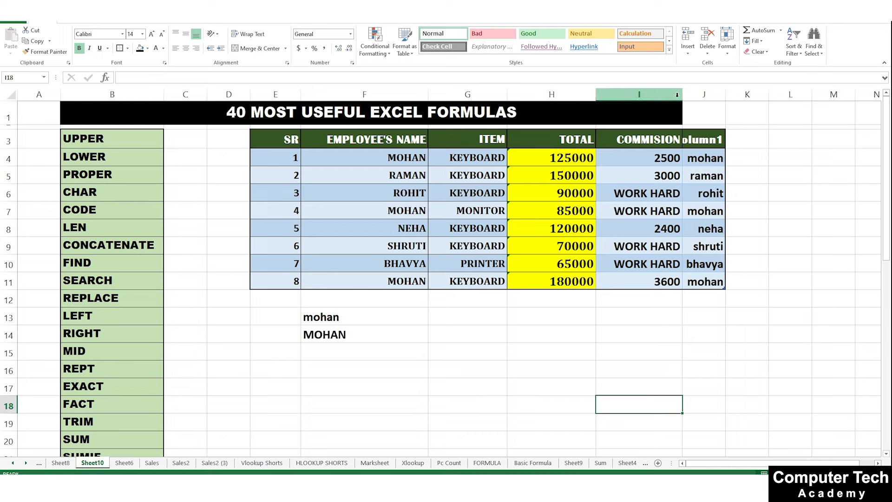
Narrow the Total, Employee's Name and SR columns slightly
{"action": "left_click_drag", "start_coordinate": [596, 95], "coordinate": [570, 95]}
{"action": "left_click_drag", "start_coordinate": [431, 98], "coordinate": [420, 98]}
{"action": "left_click_drag", "start_coordinate": [300, 98], "coordinate": [288, 98]}
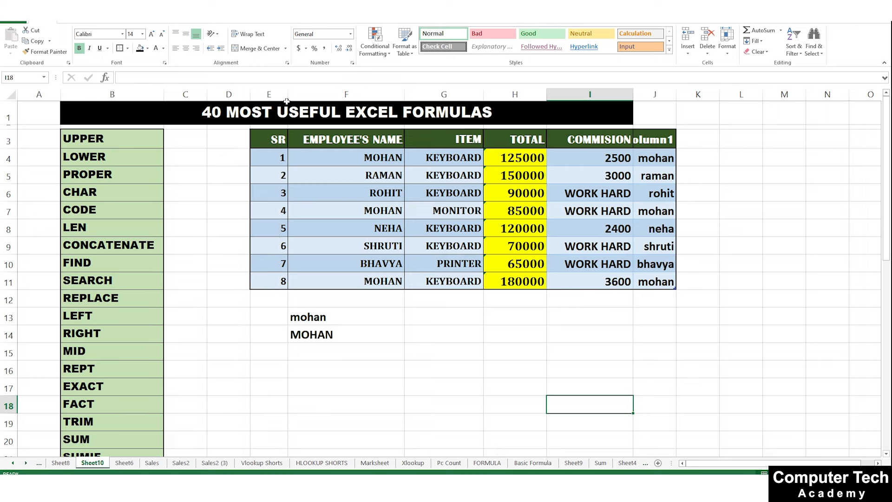
Clear the two sample formula cells F13:F14 below the table
{"action": "left_click", "coordinate": [326, 338]}
{"action": "left_click_drag", "start_coordinate": [327, 320], "coordinate": [331, 344]}
{"action": "key", "text": "Delete"}
{"action": "left_click", "coordinate": [380, 381]}
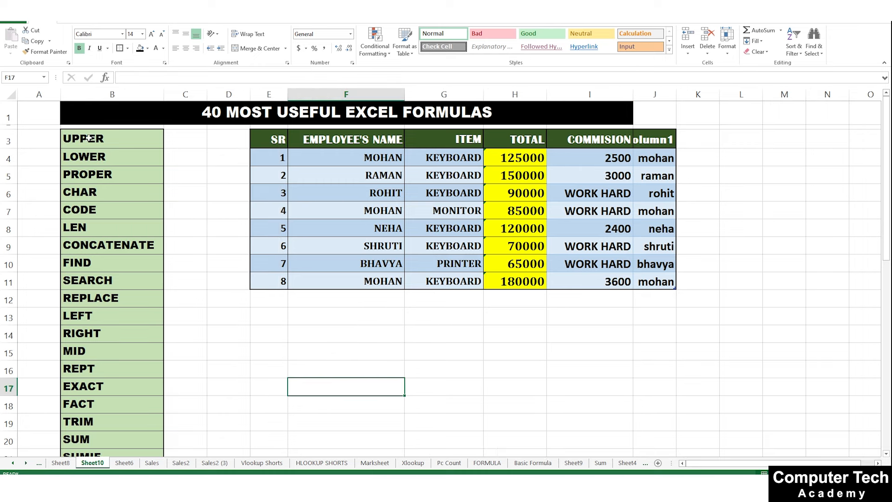
Enter a LOWER formula in C3 referring to B3 and fill it down column C to row 42
{"action": "left_click", "coordinate": [178, 139]}
{"action": "type", "text": "="}
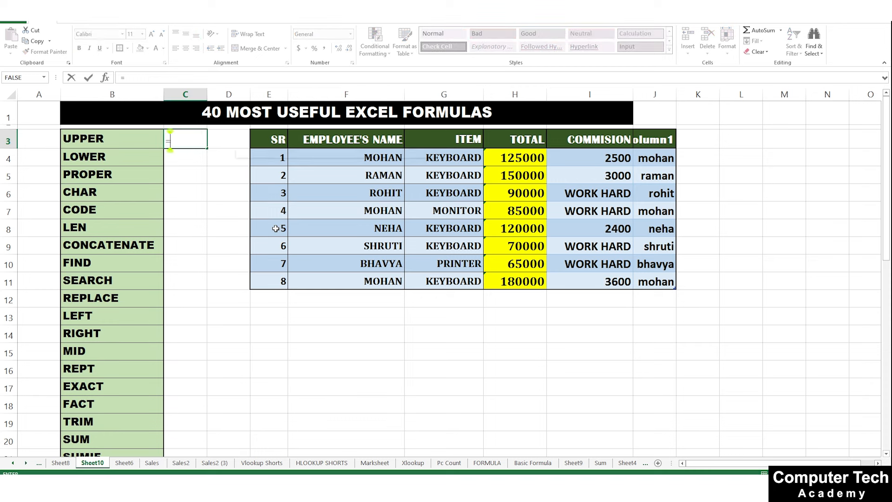
{"action": "type", "text": "LOWER("}
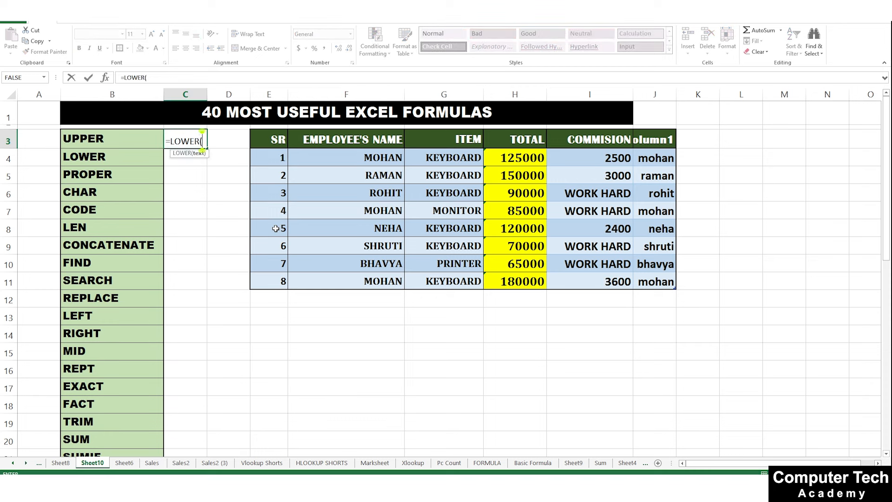
{"action": "left_click", "coordinate": [99, 139]}
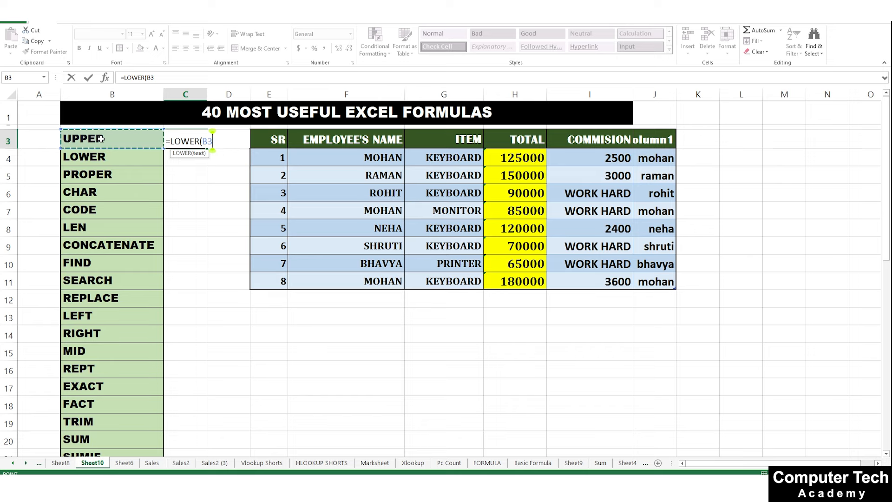
{"action": "key", "text": "Return"}
{"action": "left_click", "coordinate": [201, 143]}
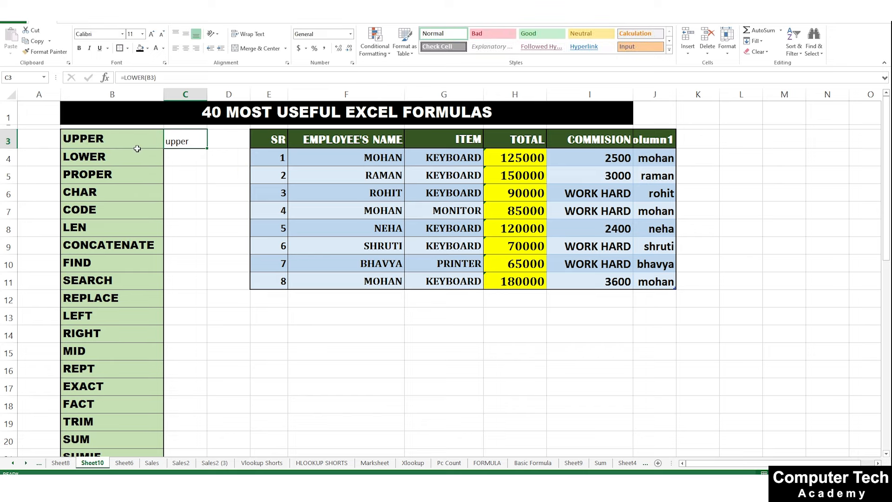
{"action": "left_click_drag", "start_coordinate": [207, 150], "coordinate": [213, 424]}
{"action": "scroll", "coordinate": [214, 387], "scroll_direction": "up", "scroll_amount": 8}
Widen column D slightly, enter an UPPER formula in D3 referring to C3, and fill it down to D42
{"action": "left_click", "coordinate": [234, 147]}
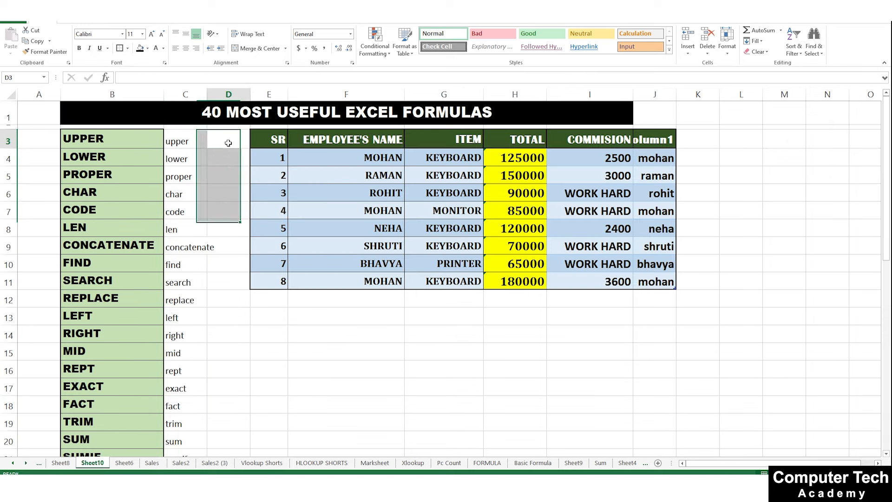
{"action": "left_click_drag", "start_coordinate": [250, 94], "coordinate": [257, 94]}
{"action": "type", "text": "=UPPER"}
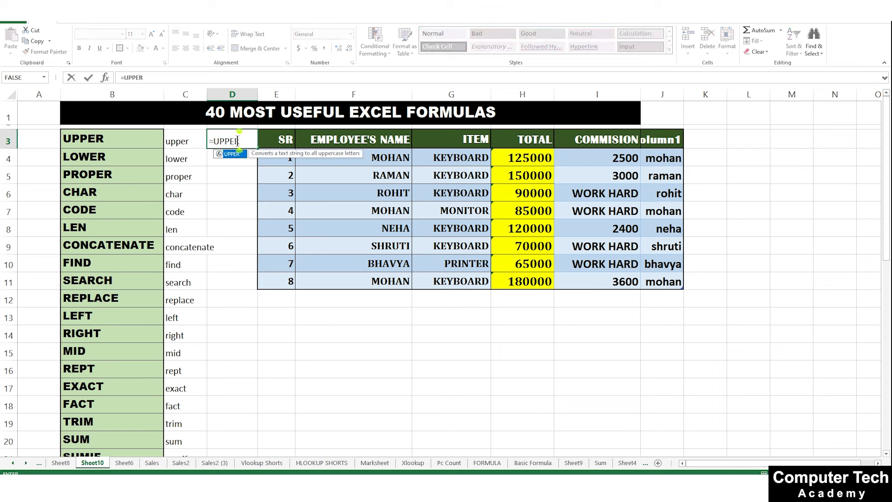
{"action": "type", "text": "("}
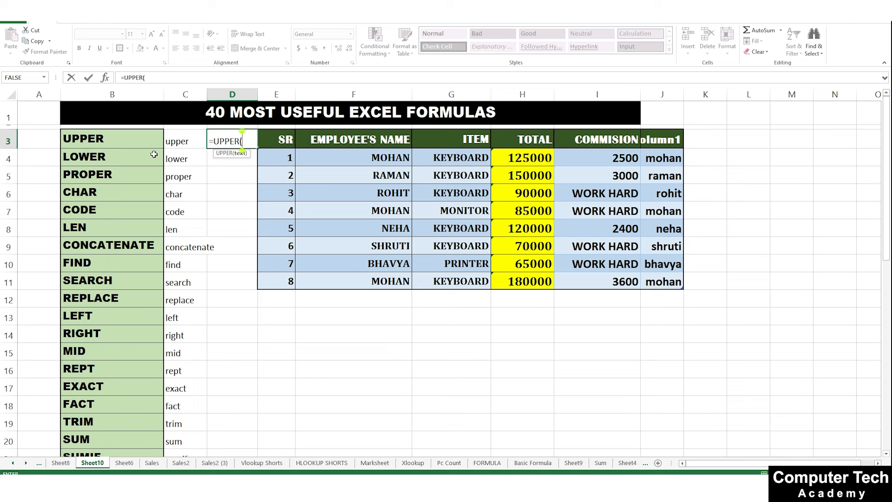
{"action": "left_click", "coordinate": [182, 143]}
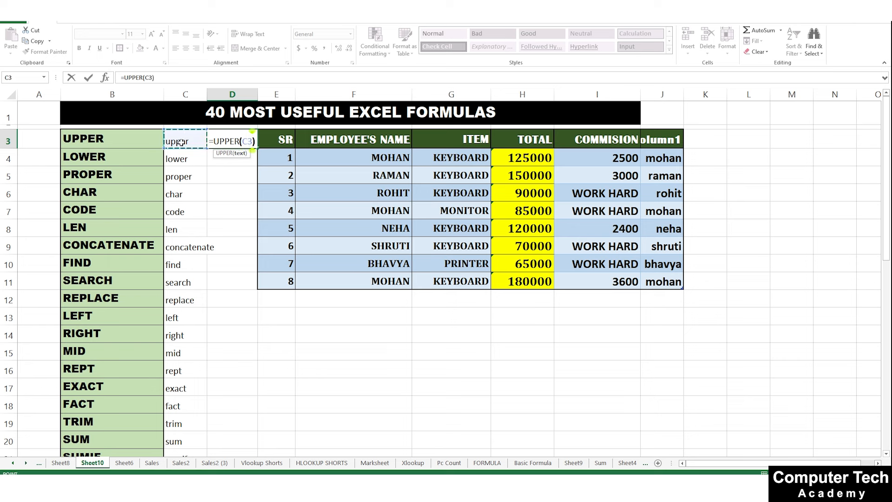
{"action": "key", "text": "Return"}
{"action": "left_click", "coordinate": [235, 142]}
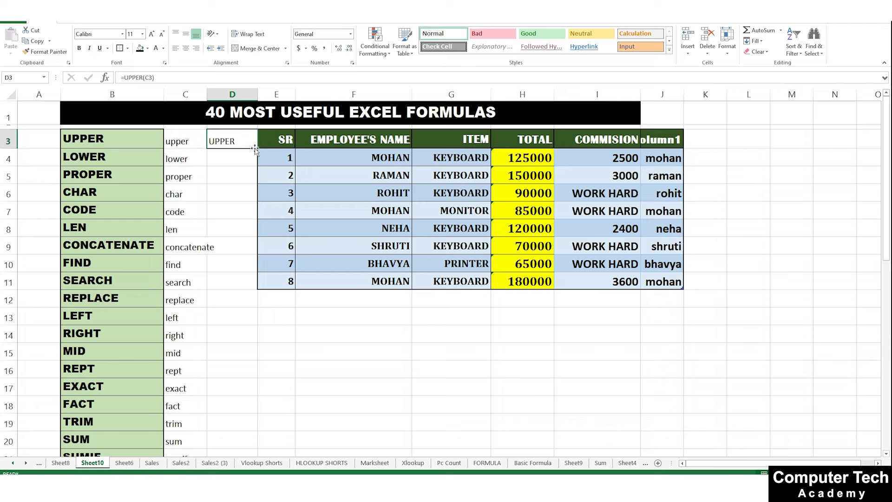
{"action": "left_click_drag", "start_coordinate": [257, 148], "coordinate": [261, 400]}
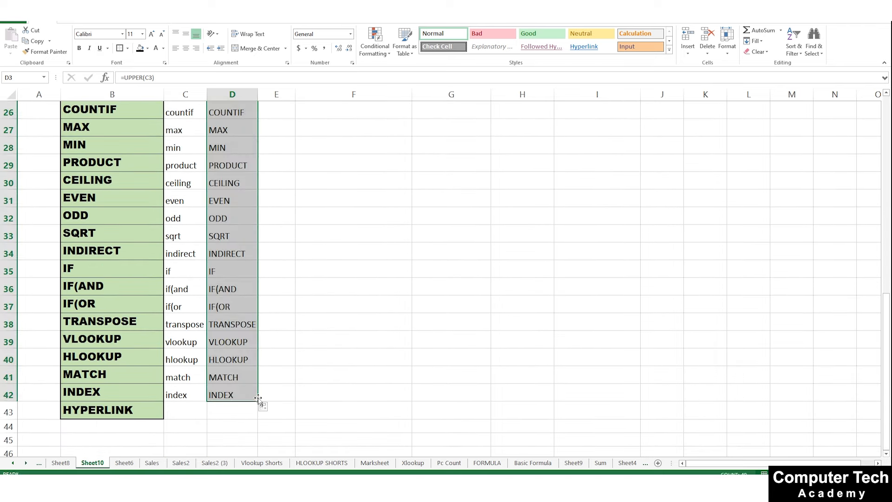
{"action": "scroll", "coordinate": [262, 394], "scroll_direction": "up", "scroll_amount": 8}
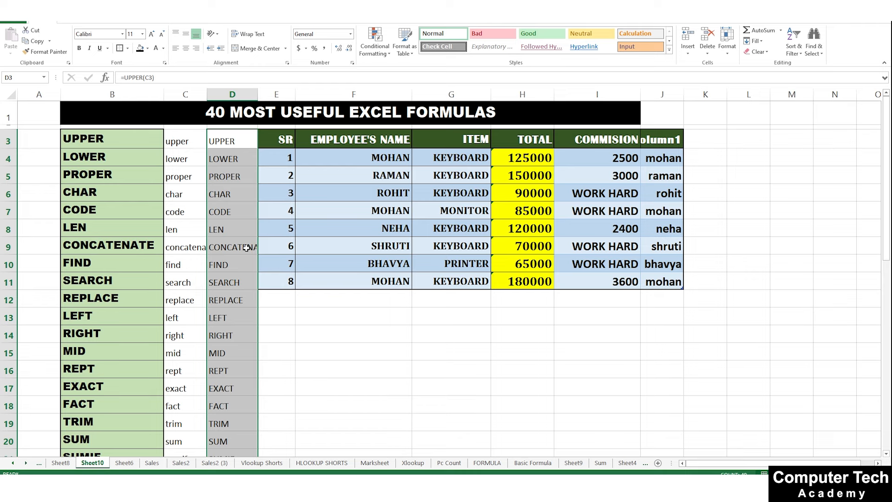
Undo the UPPER and LOWER formulas with their fills in columns C and D, along with the column D width change
{"action": "key", "text": "ctrl+z"}
{"action": "key", "text": "ctrl+z"}
{"action": "key", "text": "ctrl+z"}
{"action": "key", "text": "ctrl+z"}
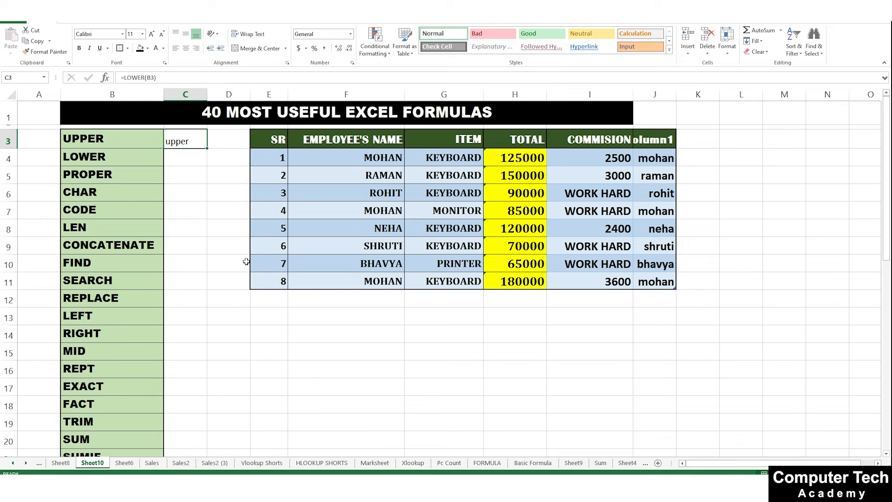
{"action": "key", "text": "ctrl+z"}
{"action": "left_click", "coordinate": [232, 356]}
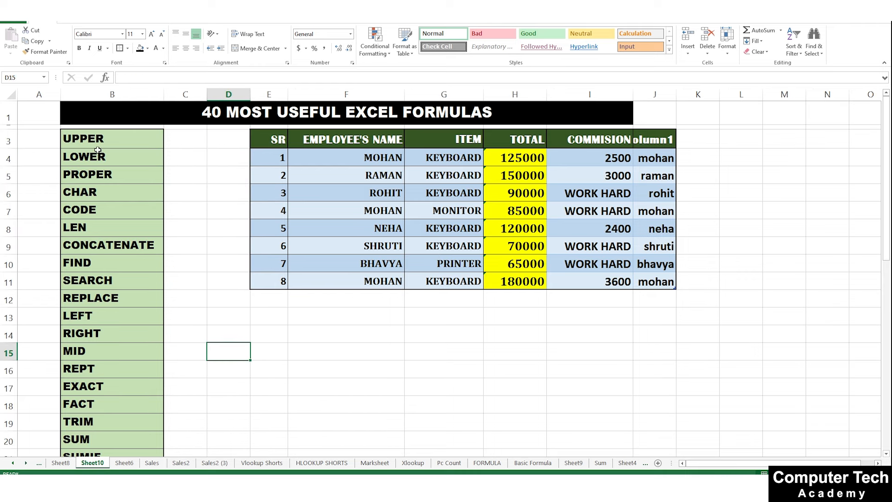
Enter the sample text "Hello" in cell F14 to illustrate proper case, and clear the cell again
{"action": "left_click", "coordinate": [117, 183]}
{"action": "left_click", "coordinate": [352, 337]}
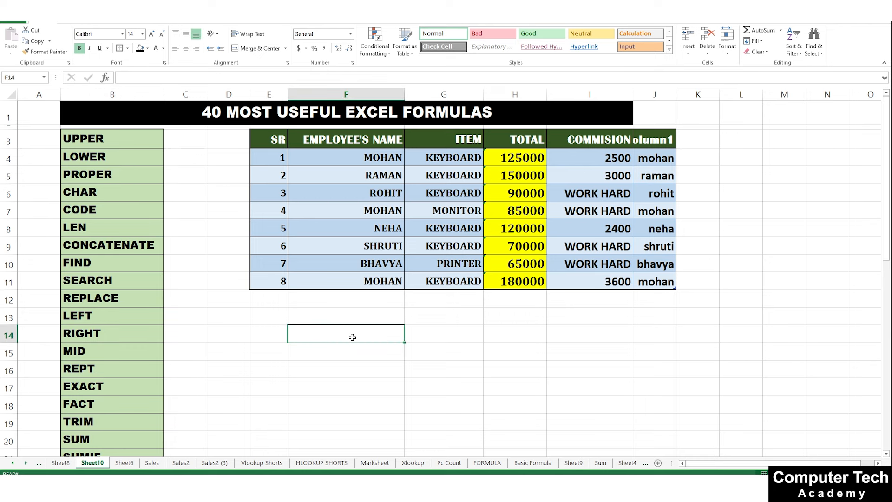
{"action": "type", "text": "H"}
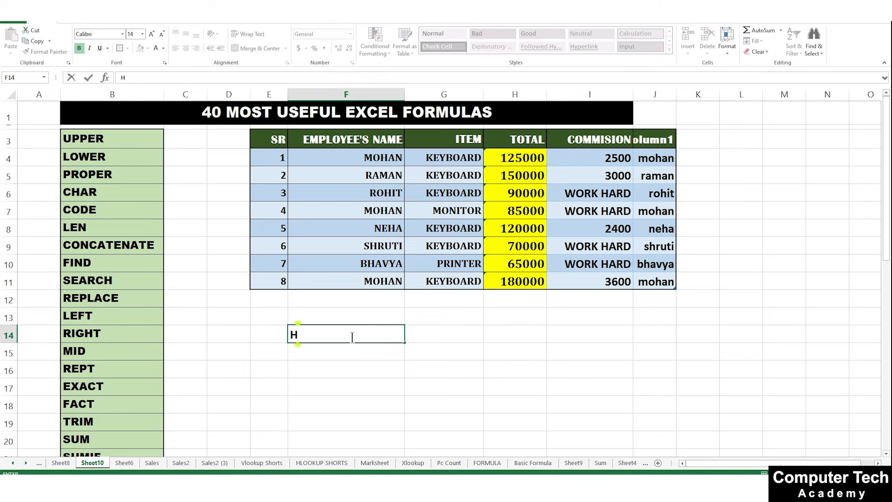
{"action": "type", "text": "ello"}
{"action": "key", "text": "Return"}
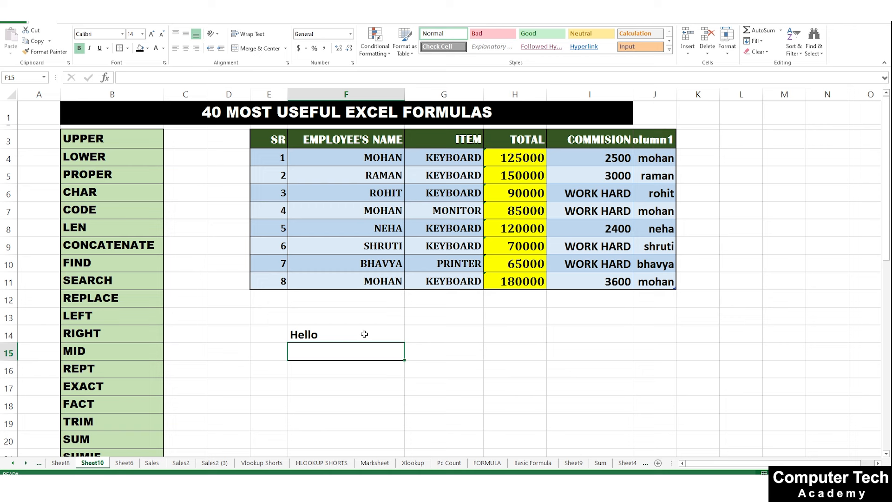
{"action": "left_click", "coordinate": [365, 335]}
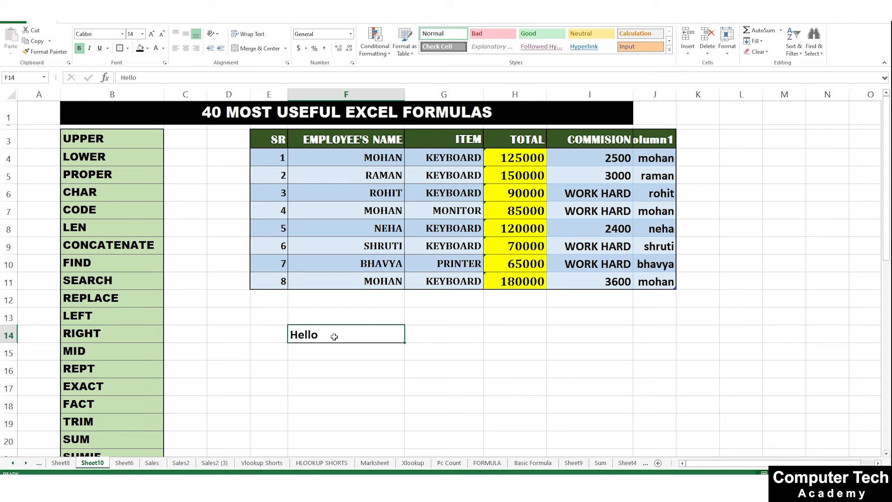
{"action": "key", "text": "Delete"}
Enter a PROPER formula in cell F13 that refers to the first Employee's Name in F4
{"action": "left_click", "coordinate": [347, 307]}
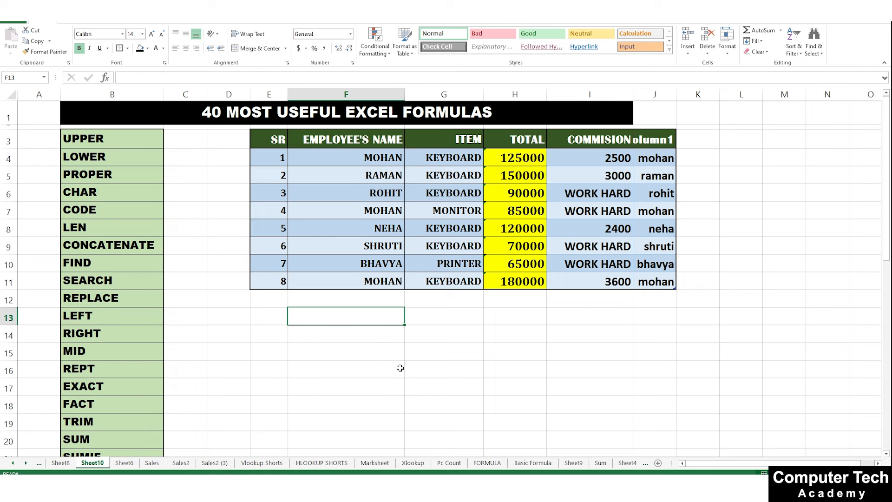
{"action": "type", "text": "=P"}
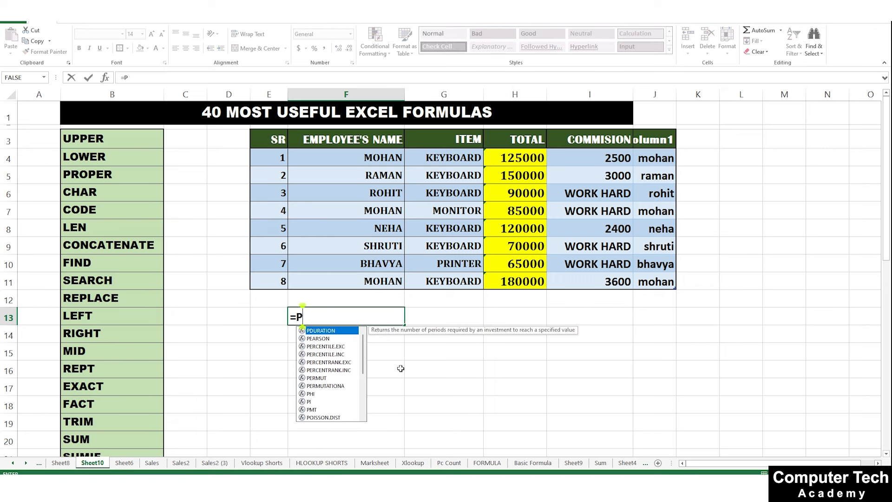
{"action": "type", "text": "ROPER("}
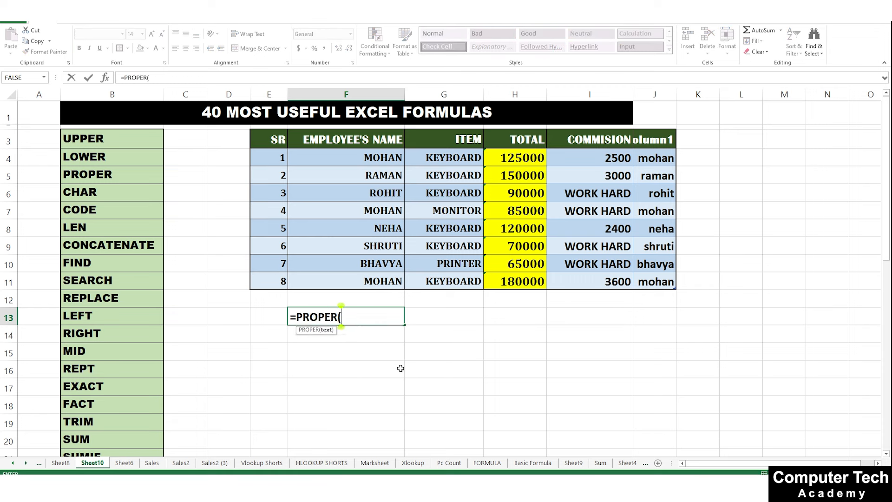
{"action": "left_click", "coordinate": [371, 157]}
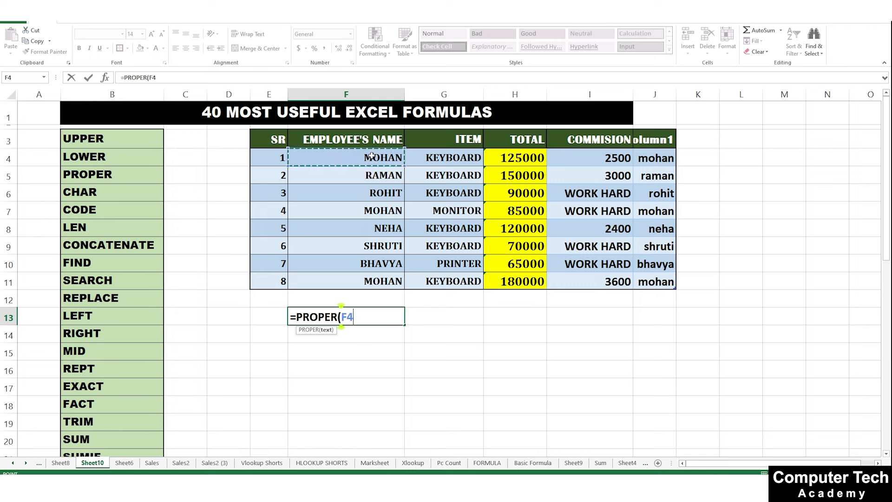
{"action": "type", "text": ")"}
{"action": "key", "text": "Return"}
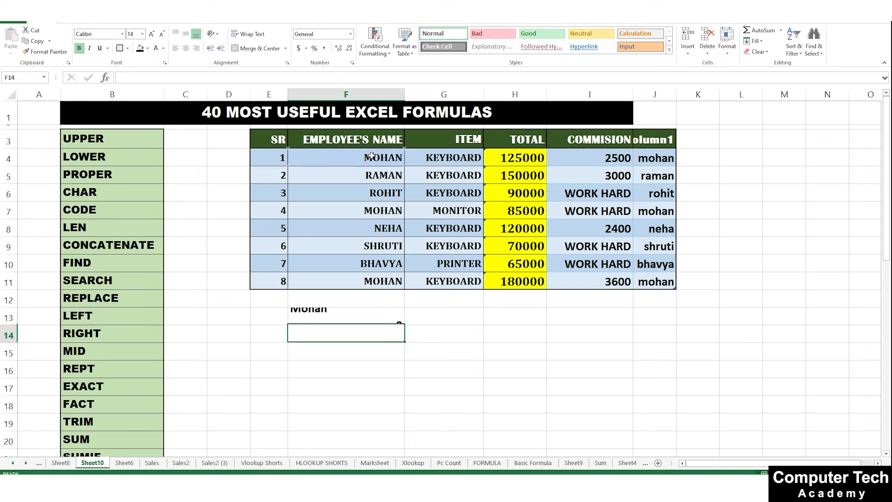
Fill the PROPER formula from F13 down to F20 to cover all eight employee names
{"action": "left_click", "coordinate": [354, 318]}
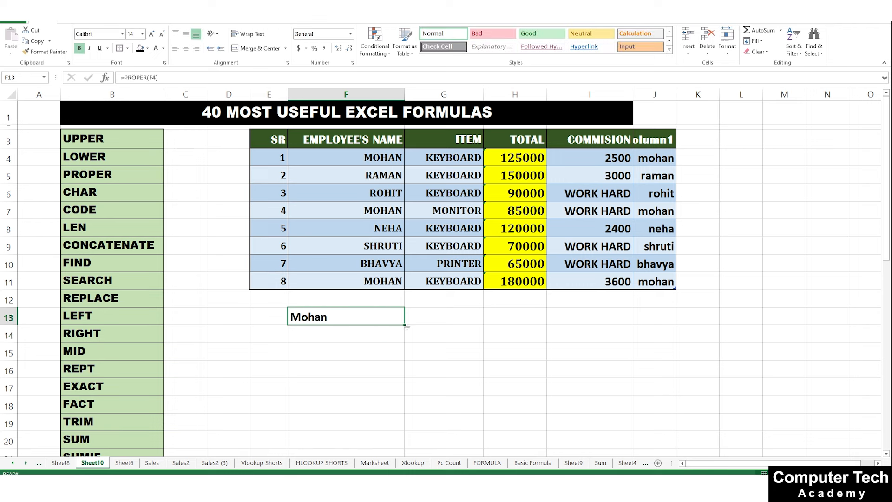
{"action": "left_click_drag", "start_coordinate": [404, 324], "coordinate": [406, 388]}
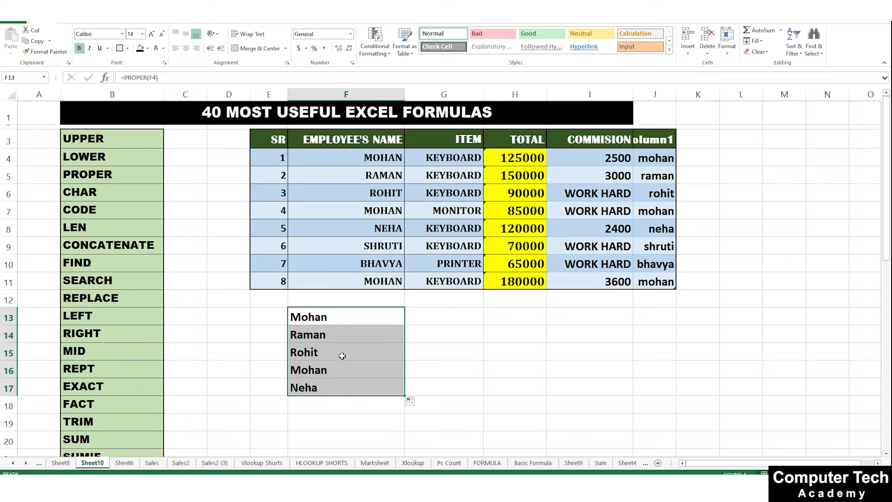
{"action": "key", "text": "ctrl+z"}
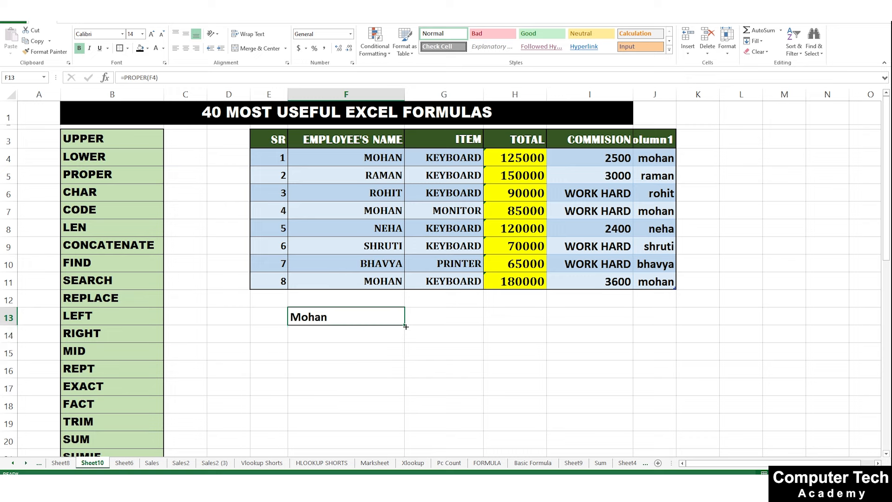
{"action": "left_click_drag", "start_coordinate": [405, 326], "coordinate": [416, 447]}
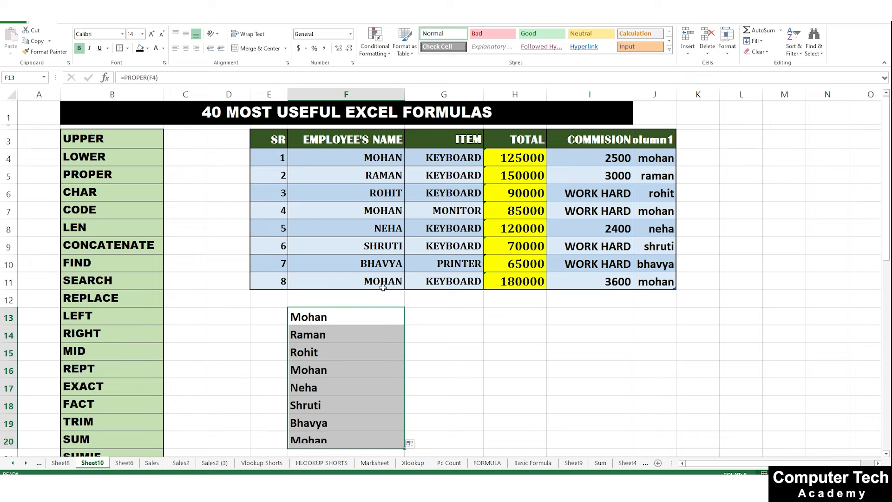
{"action": "left_click", "coordinate": [385, 407]}
{"action": "left_click", "coordinate": [356, 445]}
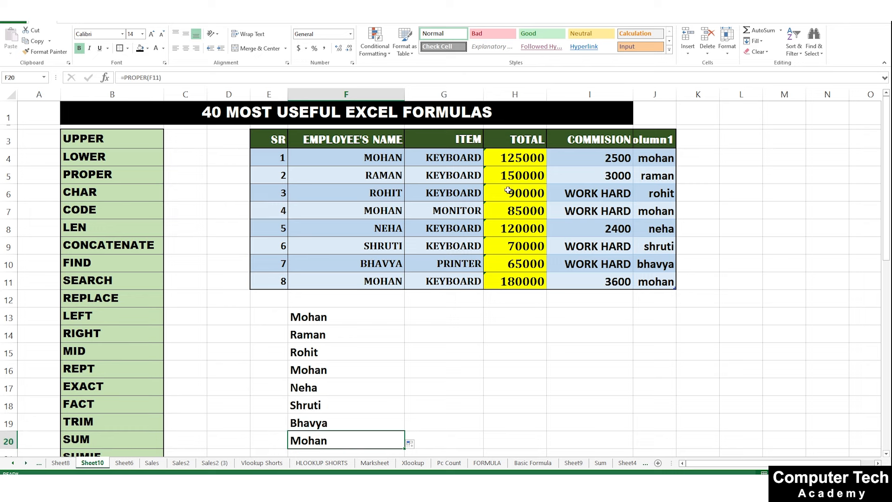
{"action": "left_click", "coordinate": [726, 161]}
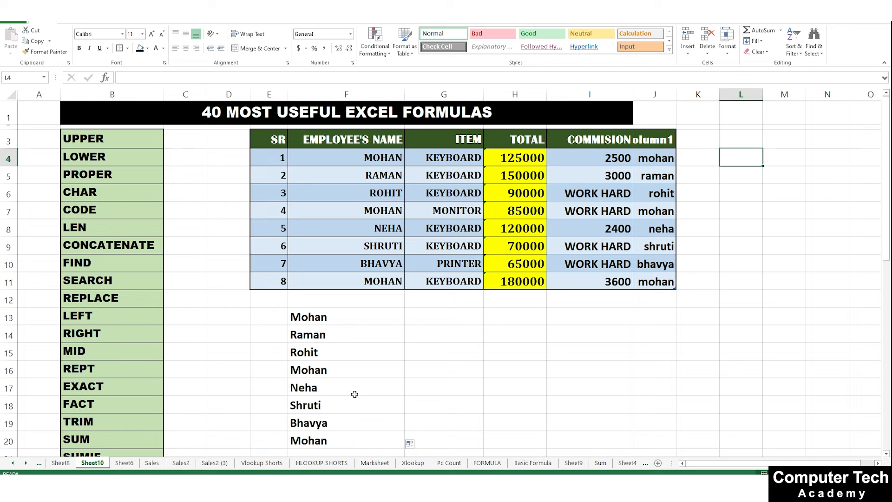
{"action": "left_click", "coordinate": [338, 311]}
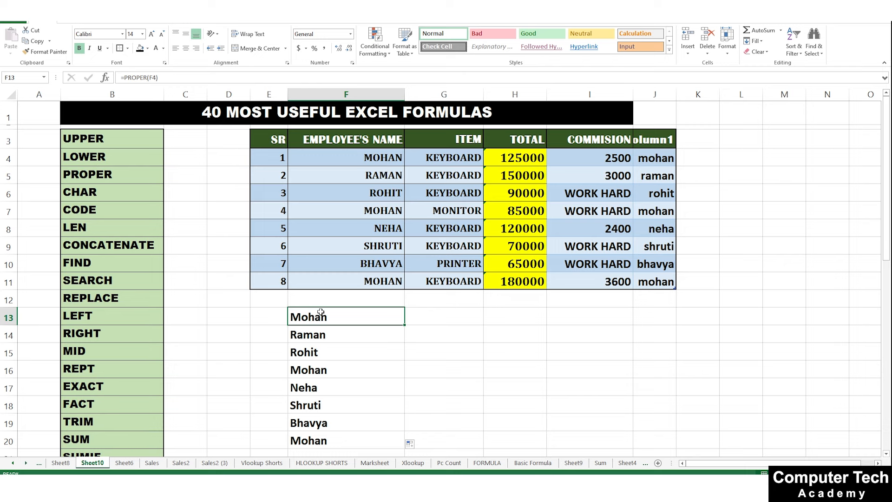
Clear the PROPER results from cells F13 to F20
{"action": "left_click_drag", "start_coordinate": [321, 312], "coordinate": [336, 440]}
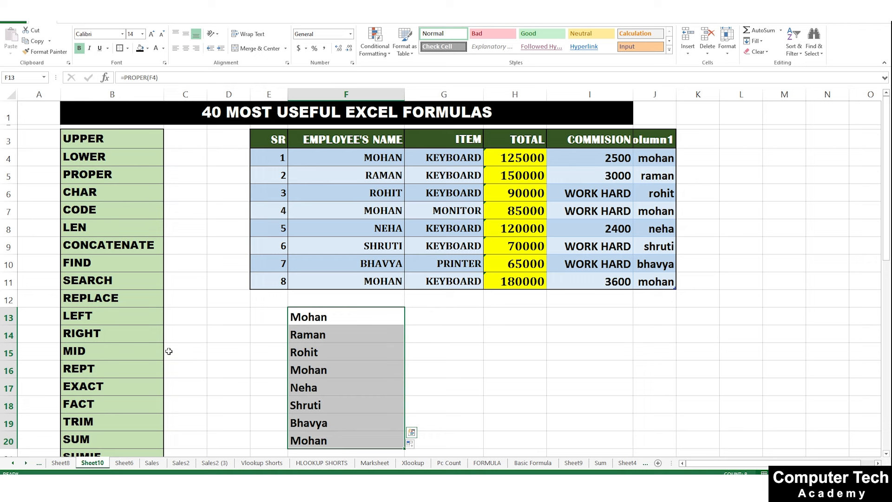
{"action": "key", "text": "Delete"}
{"action": "left_click", "coordinate": [322, 355]}
{"action": "left_click", "coordinate": [102, 199]}
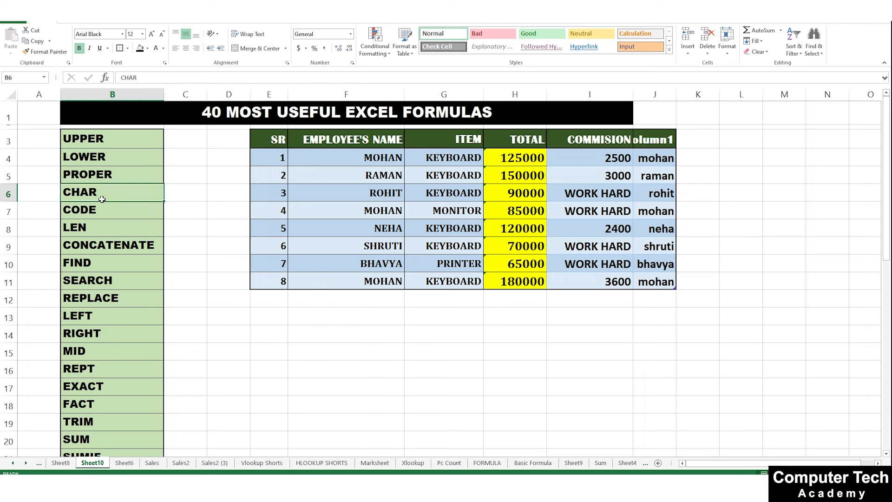
Remove the green fill color from the whole function list in B3:B43
{"action": "left_click_drag", "start_coordinate": [117, 139], "coordinate": [163, 437]}
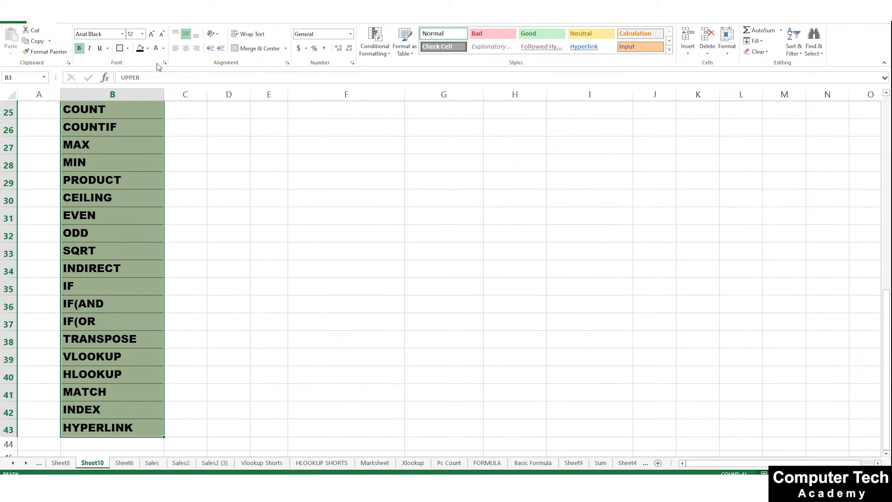
{"action": "left_click", "coordinate": [147, 48]}
{"action": "scroll", "coordinate": [173, 123], "scroll_direction": "up", "scroll_amount": 5}
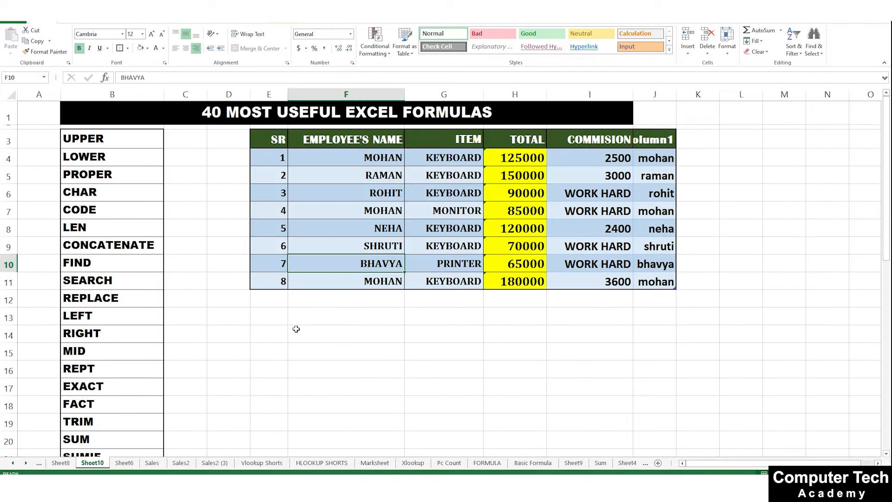
Enter a CODE formula in cell E13 for the capital letter "A"
{"action": "left_click", "coordinate": [302, 314]}
{"action": "left_click", "coordinate": [265, 321]}
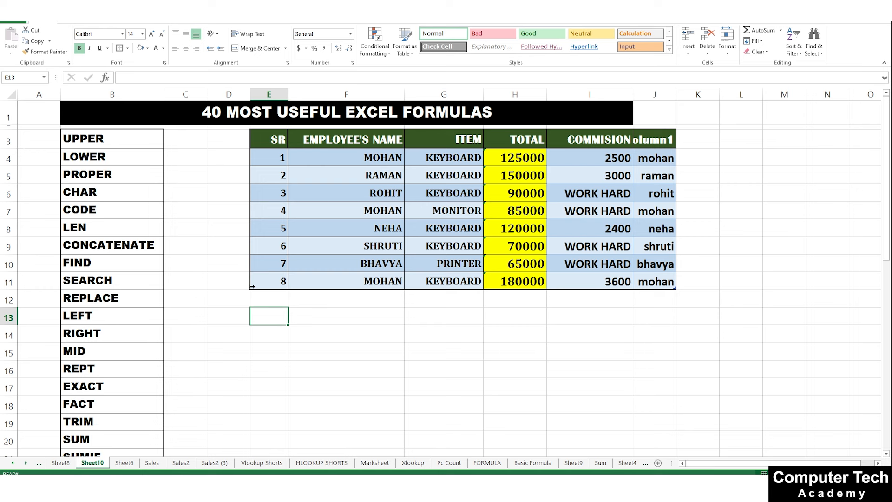
{"action": "left_click", "coordinate": [298, 317]}
{"action": "type", "text": "=CODE"}
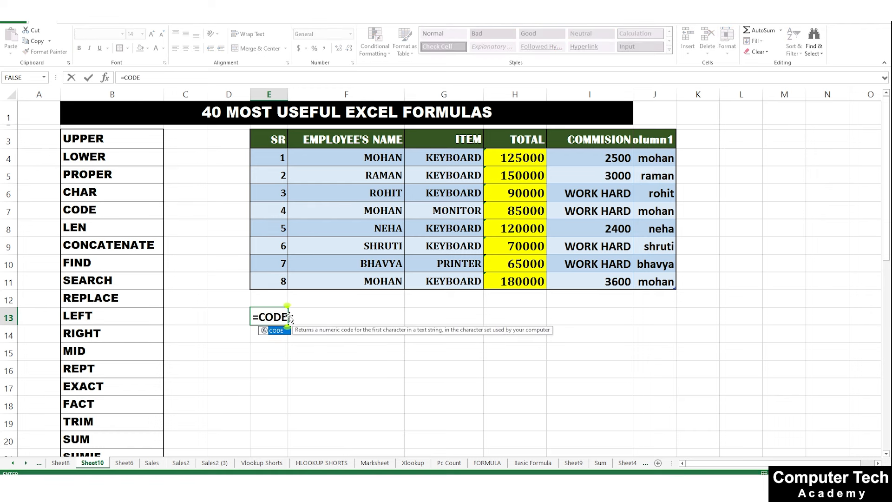
{"action": "type", "text": "(\""}
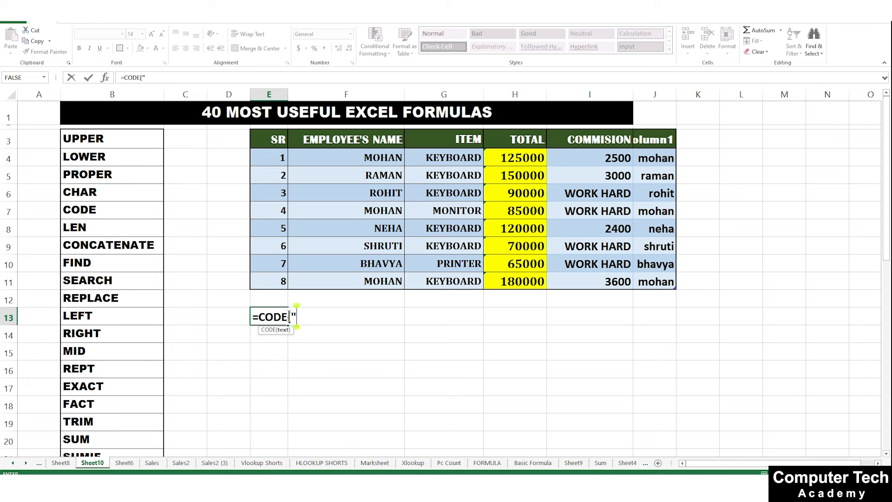
{"action": "type", "text": "A\")"}
{"action": "key", "text": "Return"}
{"action": "left_click", "coordinate": [285, 315]}
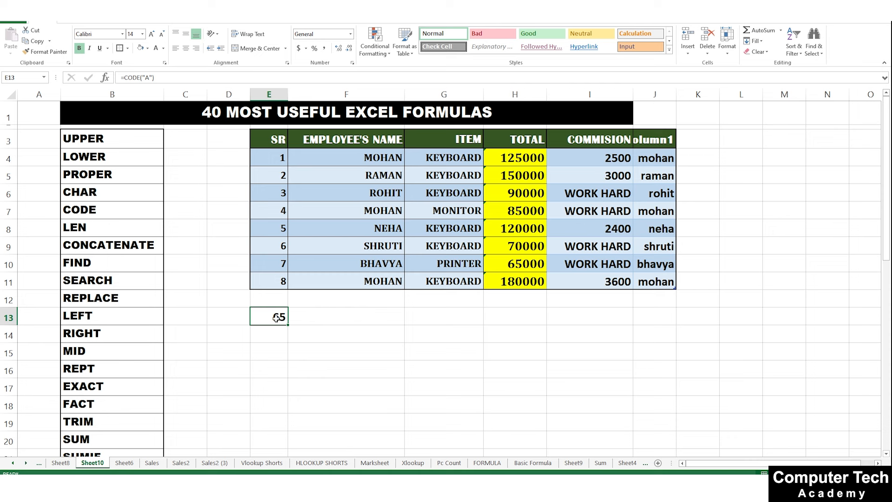
Enter a CODE formula in cell F13 for the capital letter "C", with the letter enclosed in quotation marks
{"action": "left_click", "coordinate": [98, 209]}
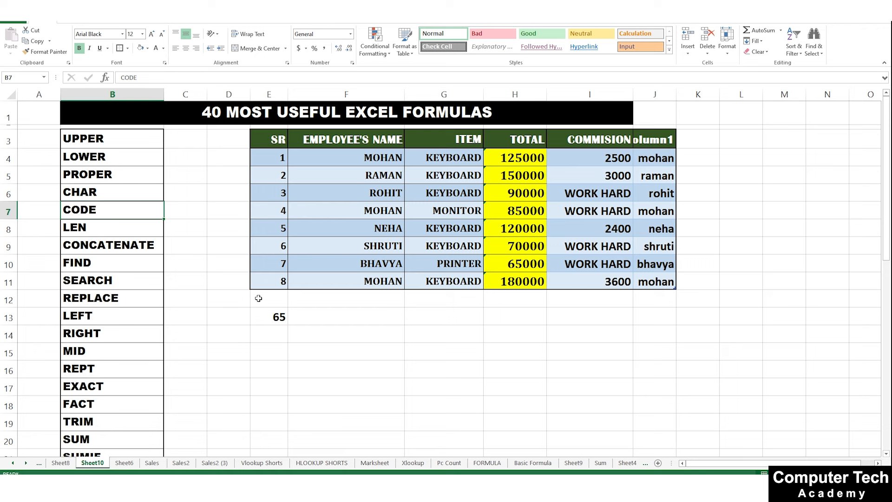
{"action": "left_click", "coordinate": [332, 318]}
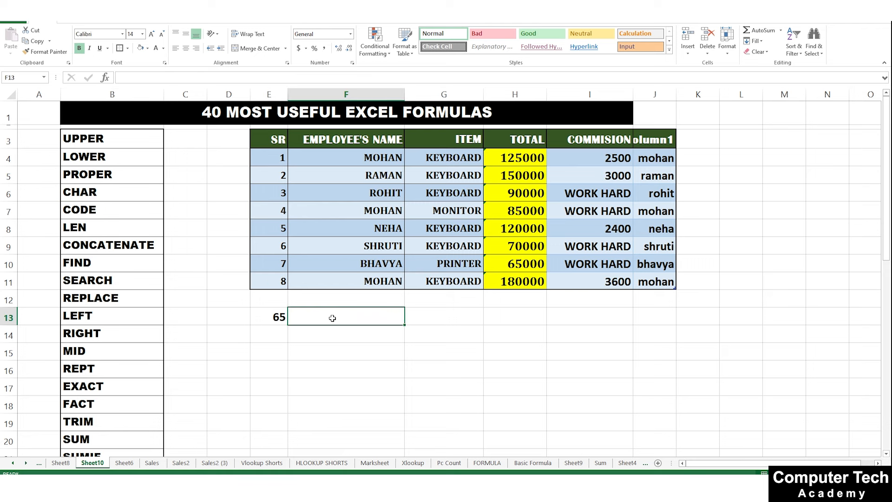
{"action": "type", "text": "="}
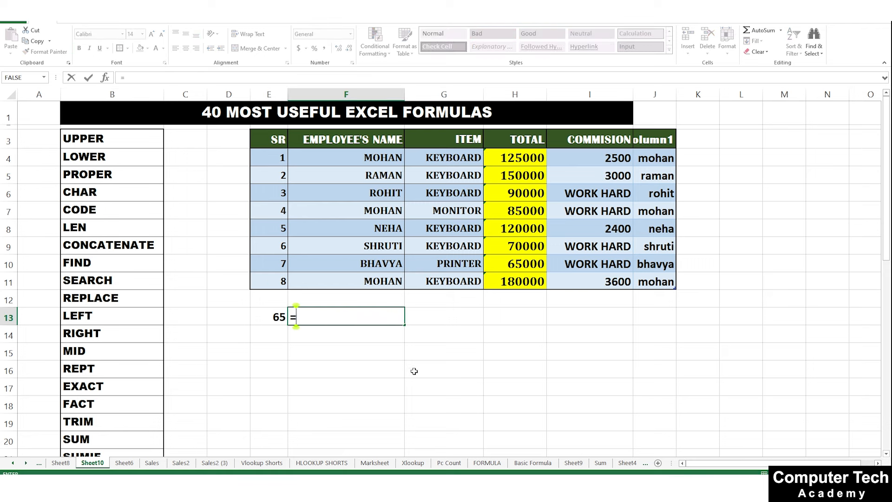
{"action": "type", "text": "COC"}
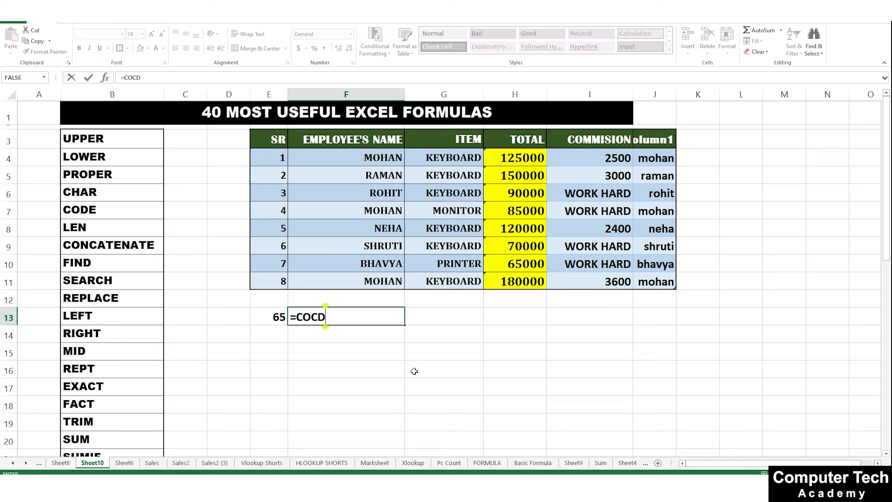
{"action": "key", "text": "BackSpace"}
{"action": "type", "text": "DE"}
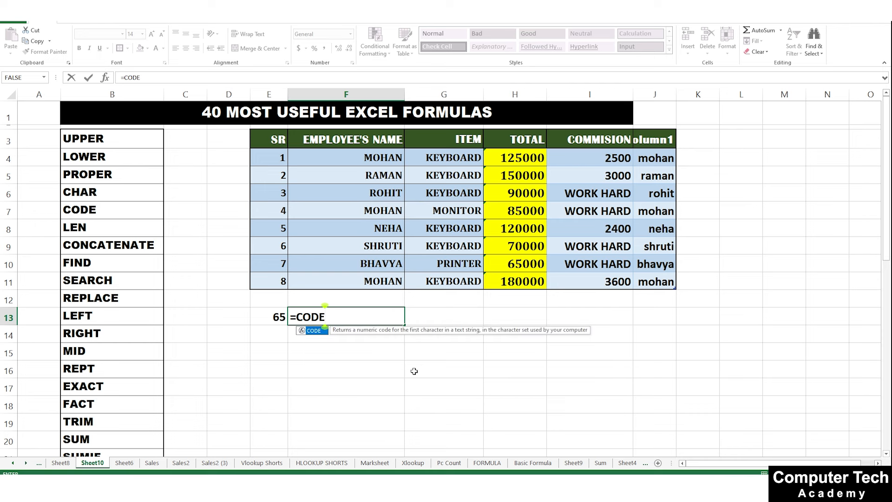
{"action": "type", "text": "(\"C)"}
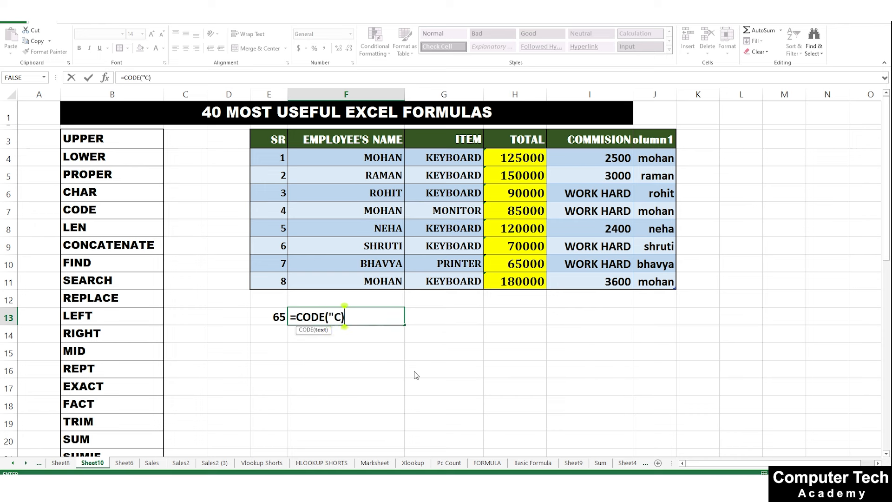
{"action": "key", "text": "Return"}
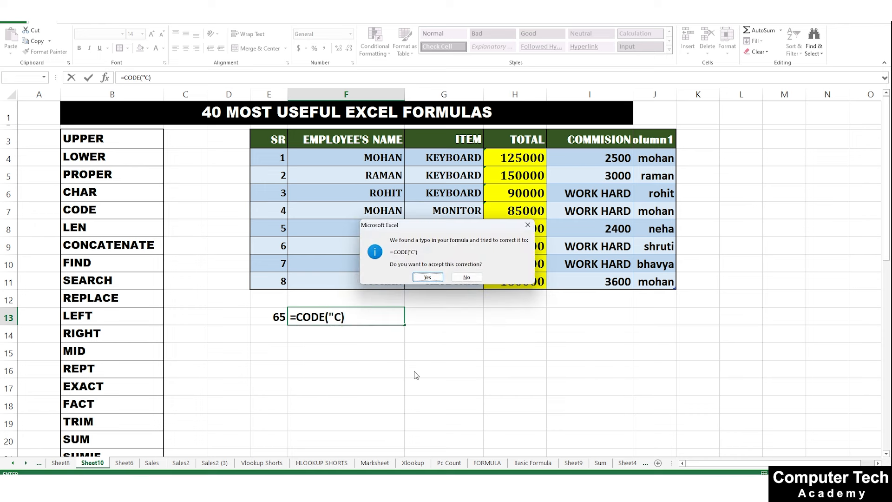
{"action": "left_click", "coordinate": [466, 277]}
{"action": "left_click", "coordinate": [427, 291]}
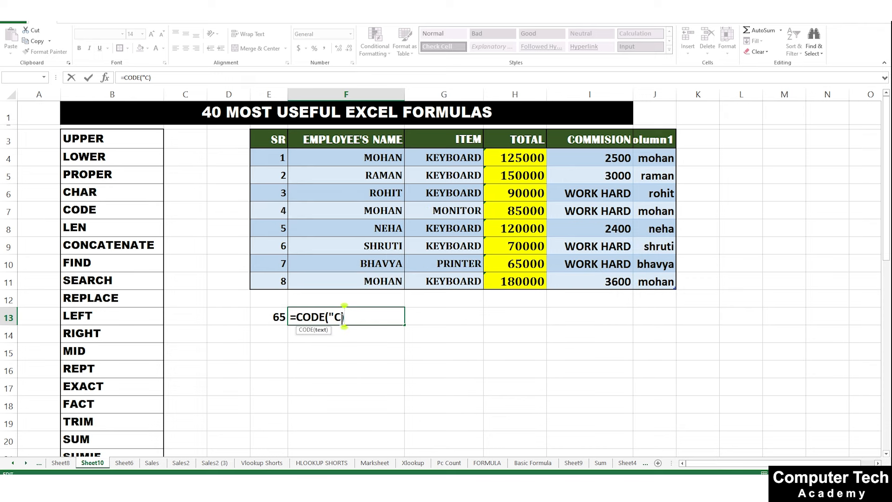
{"action": "type", "text": "\""}
{"action": "key", "text": "Return"}
{"action": "left_click", "coordinate": [388, 316]}
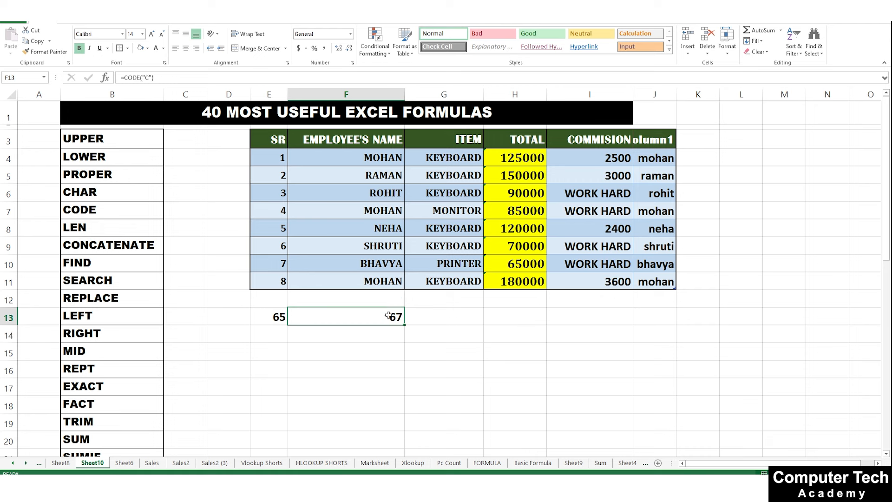
Enter a CODE formula in cell E14 for the lowercase letter "a", below the capital "A" example
{"action": "left_click", "coordinate": [304, 338]}
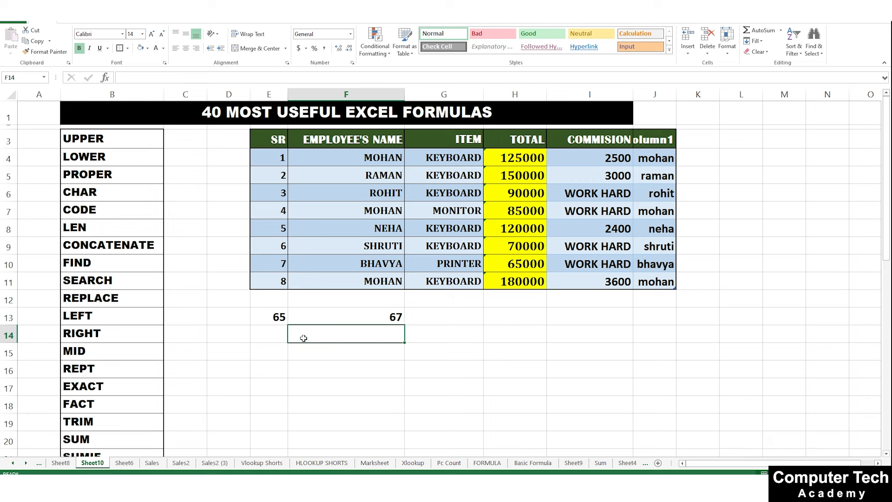
{"action": "double_click", "coordinate": [281, 316]}
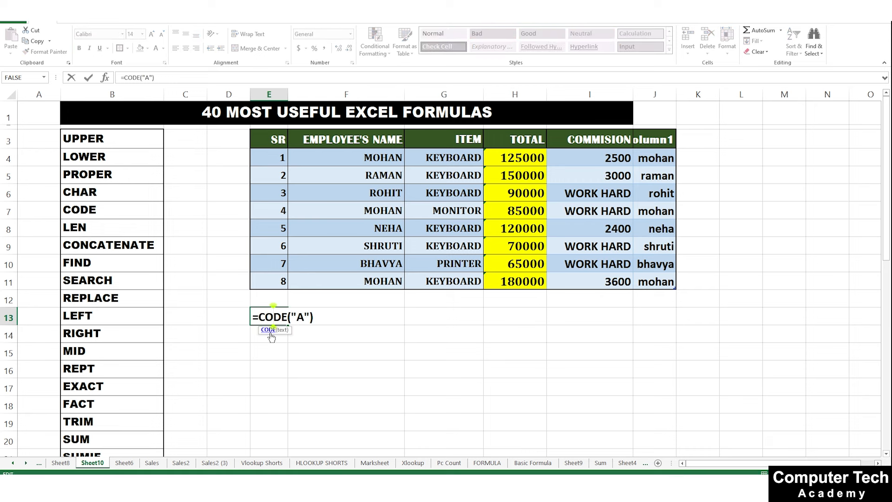
{"action": "key", "text": "Return"}
{"action": "type", "text": "="}
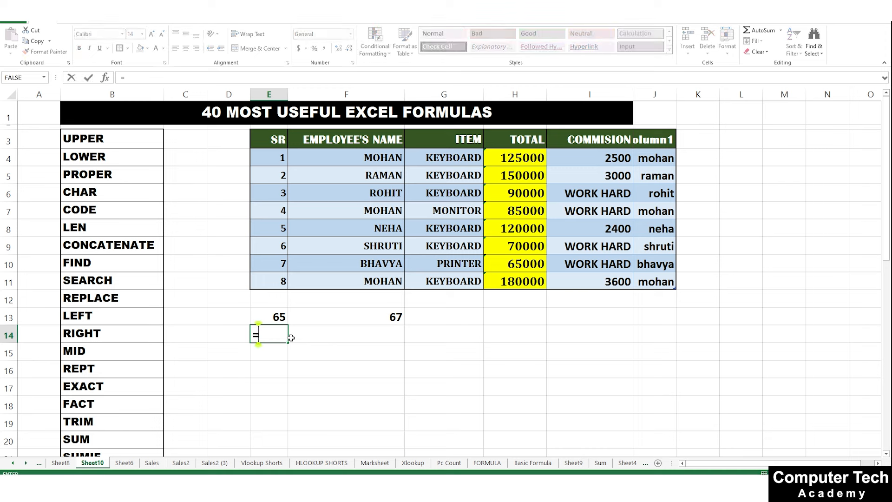
{"action": "type", "text": "CODE"}
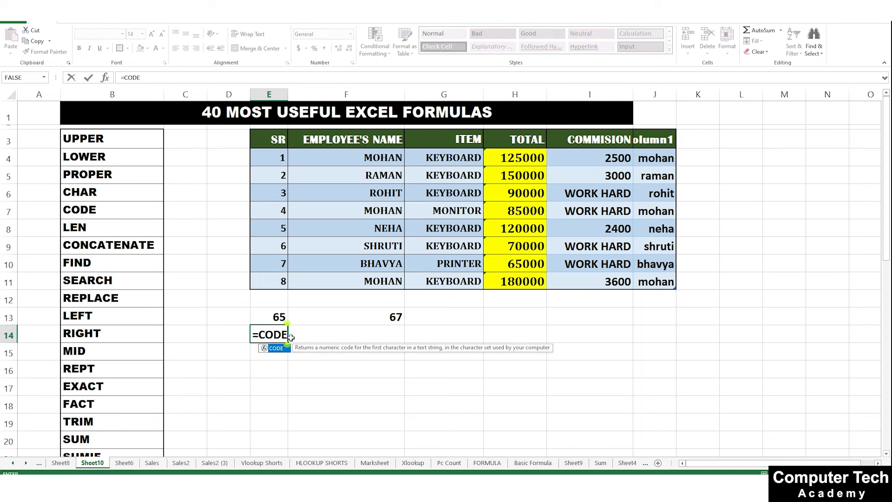
{"action": "type", "text": "(\""}
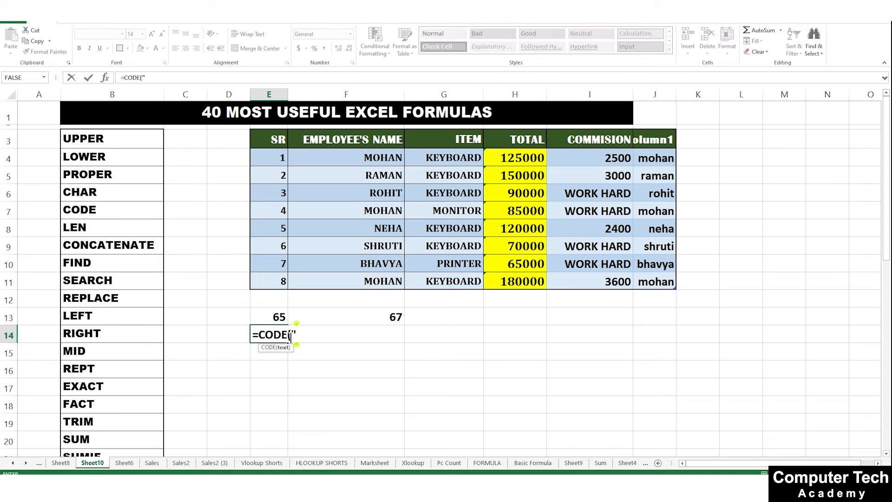
{"action": "type", "text": "a\")"}
{"action": "key", "text": "Return"}
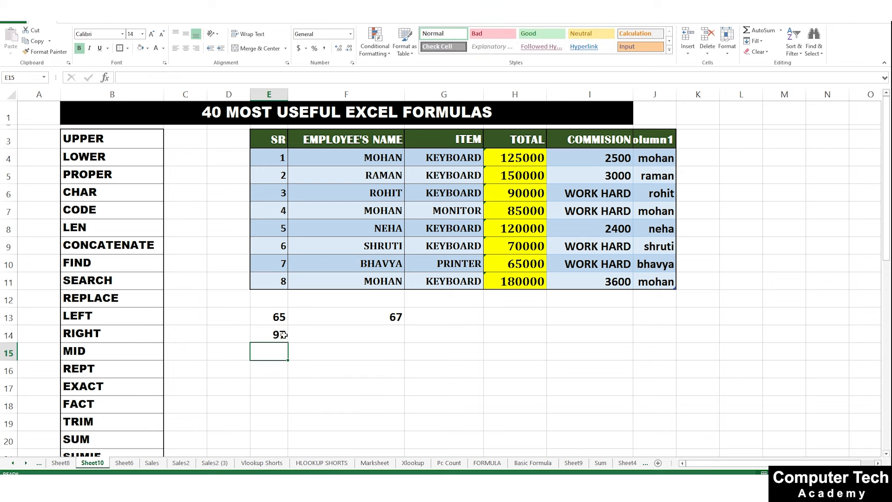
{"action": "left_click", "coordinate": [283, 335]}
{"action": "double_click", "coordinate": [283, 334]}
Enter a CODE formula in cell F16 for the capital letter "Z"
{"action": "left_click", "coordinate": [331, 366]}
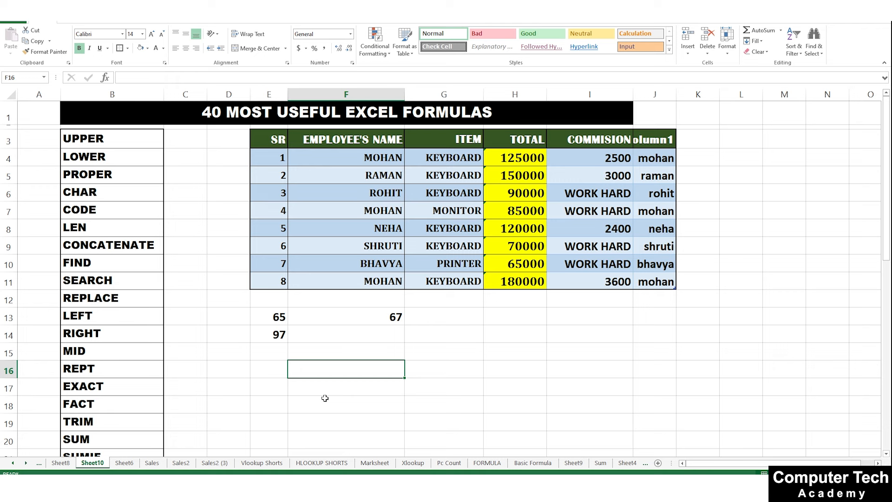
{"action": "type", "text": "=COD"}
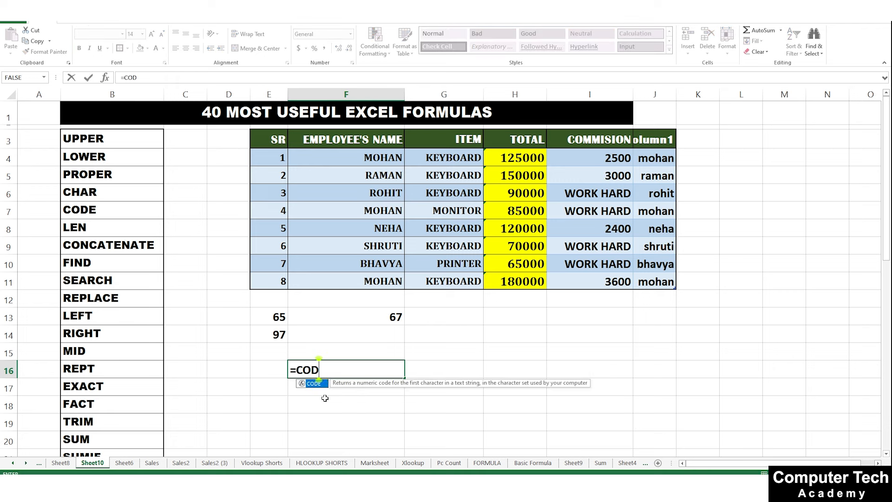
{"action": "type", "text": "E(\"Z\""}
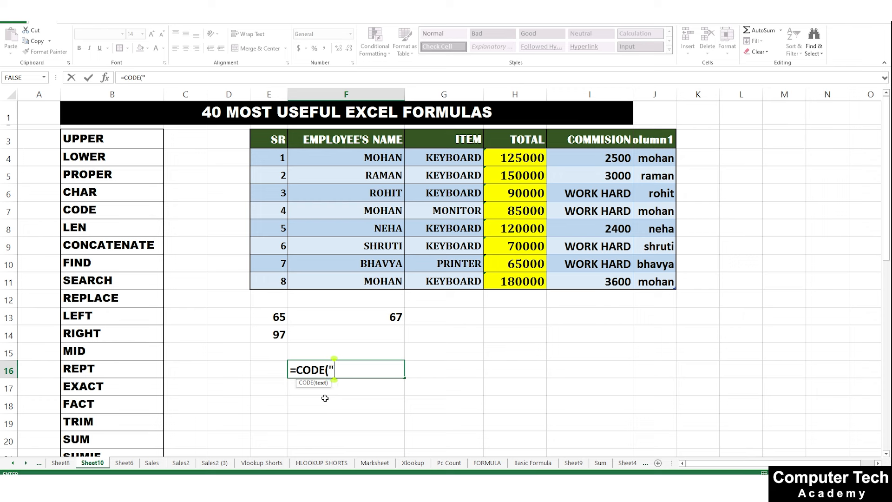
{"action": "type", "text": ")"}
{"action": "key", "text": "Return"}
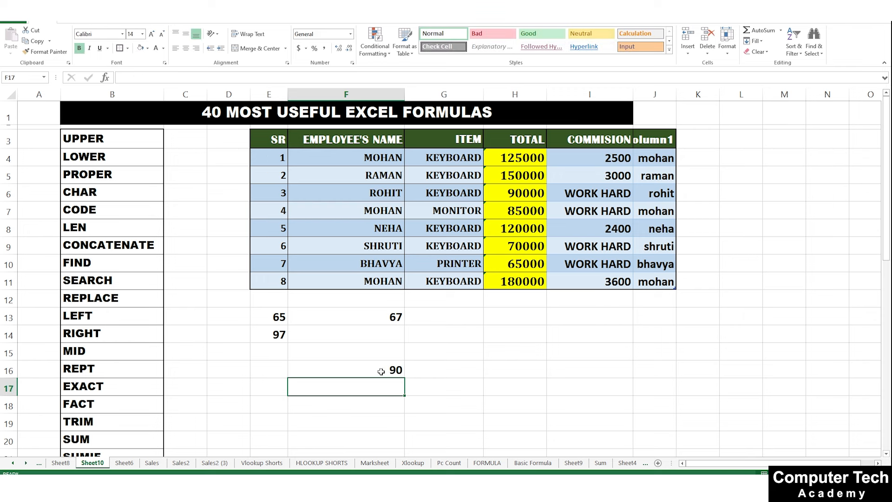
Enter the sample letters "d" in cell H13 and "W" in cell H14
{"action": "left_click", "coordinate": [511, 314]}
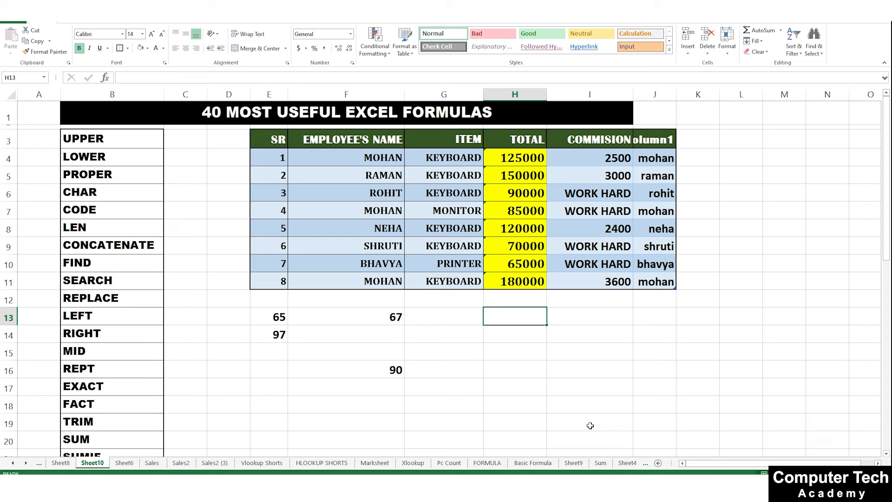
{"action": "type", "text": "d"}
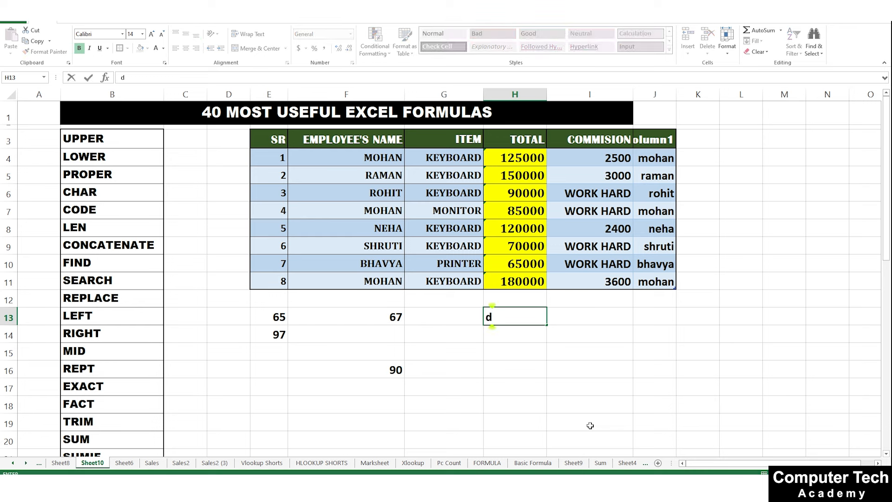
{"action": "key", "text": "Return"}
{"action": "type", "text": "W"}
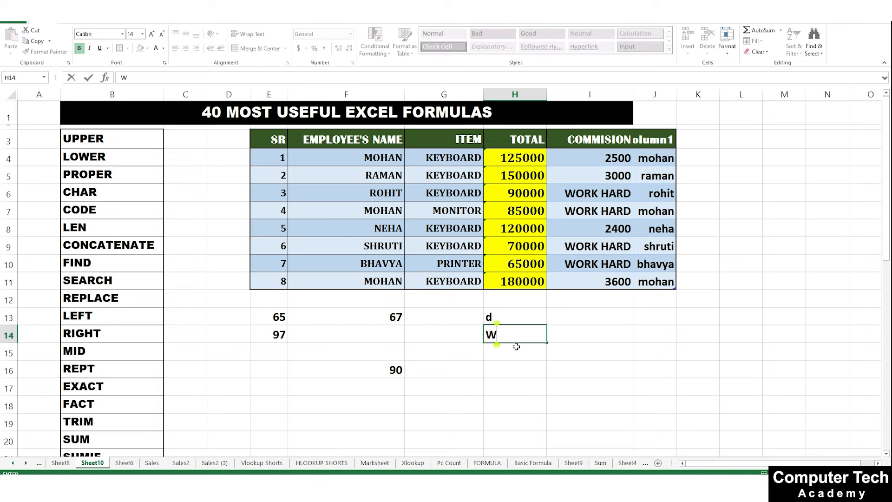
{"action": "key", "text": "Return"}
{"action": "left_click", "coordinate": [526, 374]}
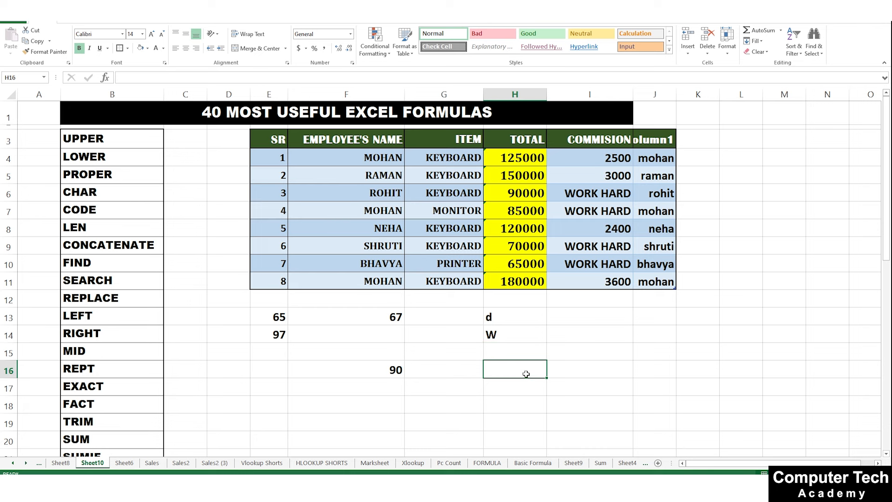
Enter a CODE formula in cell I13 that references the sample letter in H13
{"action": "left_click", "coordinate": [566, 323]}
{"action": "type", "text": "="}
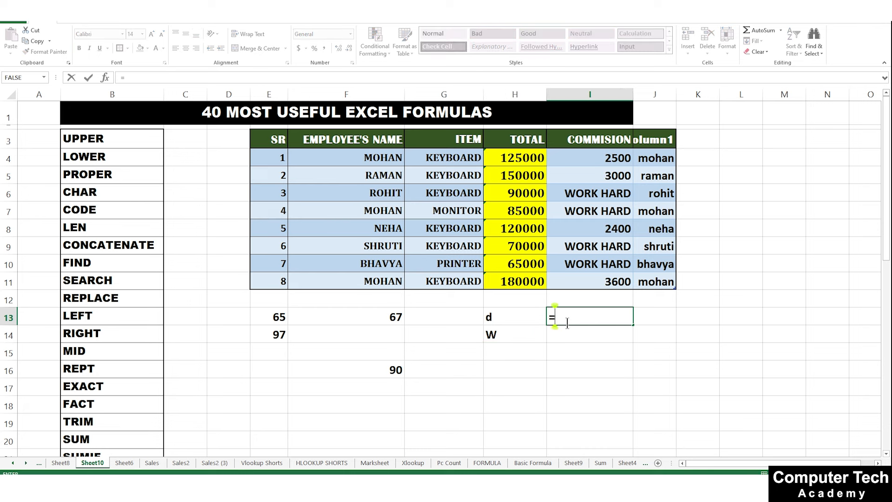
{"action": "type", "text": "CODE"}
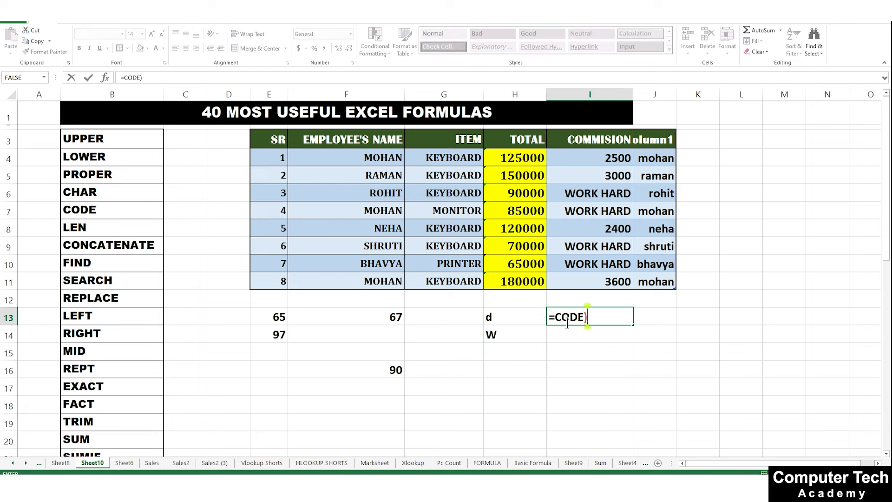
{"action": "right_click", "coordinate": [569, 326]}
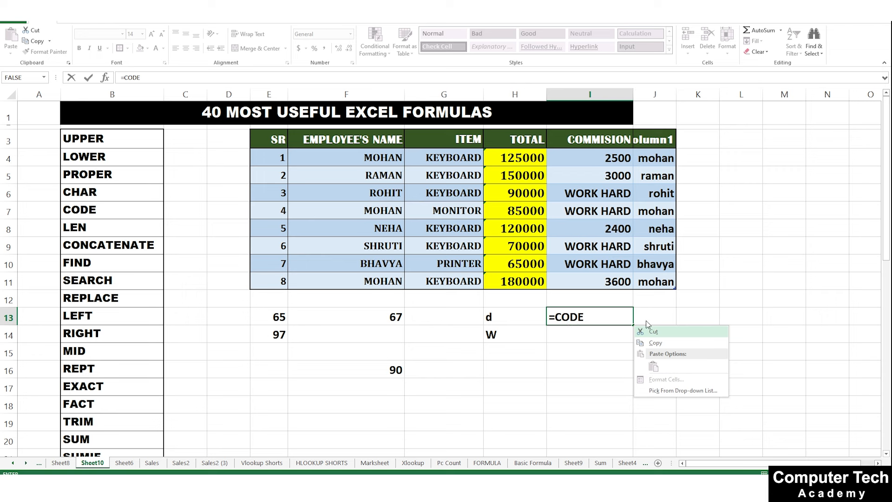
{"action": "left_click", "coordinate": [587, 318]}
{"action": "type", "text": "("}
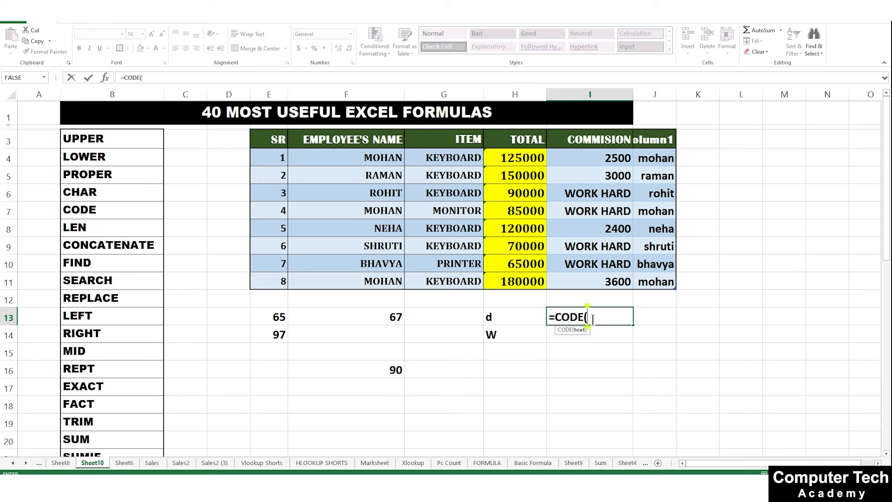
{"action": "left_click", "coordinate": [512, 322]}
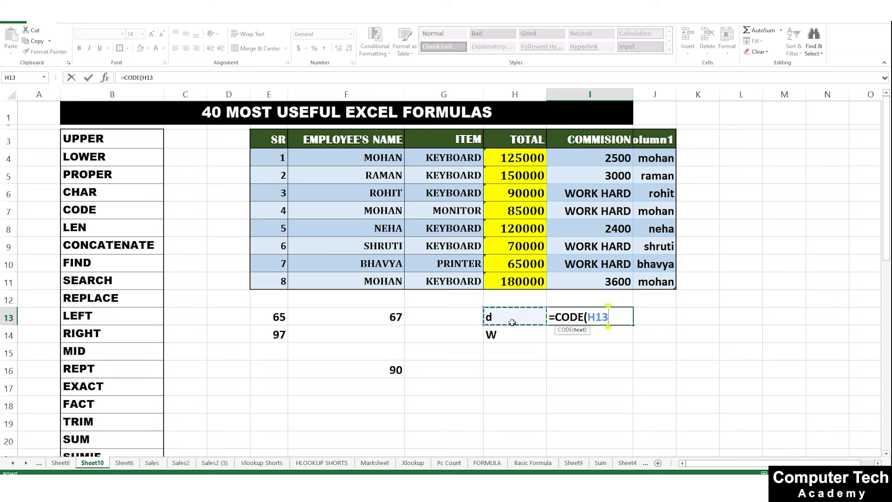
{"action": "key", "text": "Return"}
Fill the CODE formula from I13 down to I14 for the second sample letter
{"action": "left_click", "coordinate": [609, 312]}
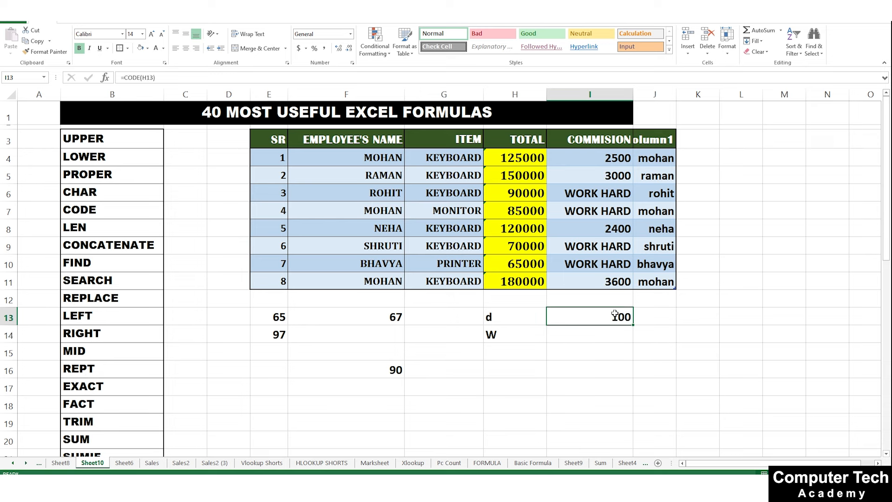
{"action": "left_click_drag", "start_coordinate": [634, 342], "coordinate": [627, 332]}
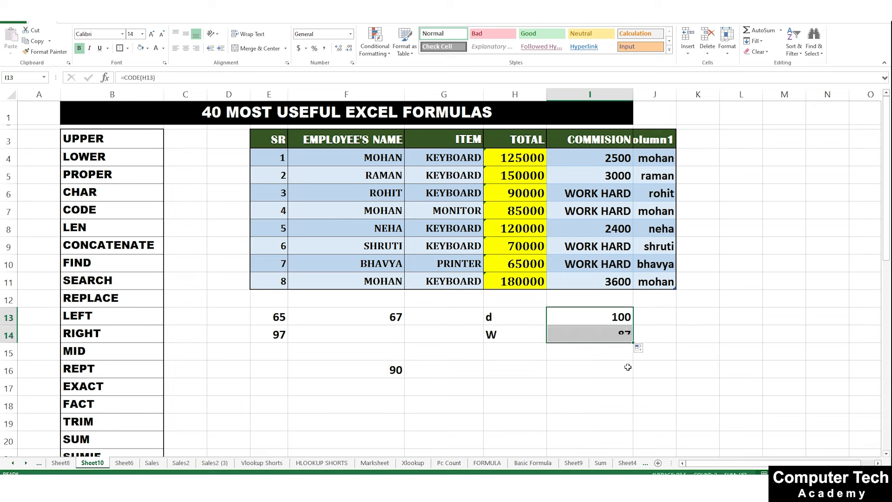
{"action": "left_click", "coordinate": [590, 386]}
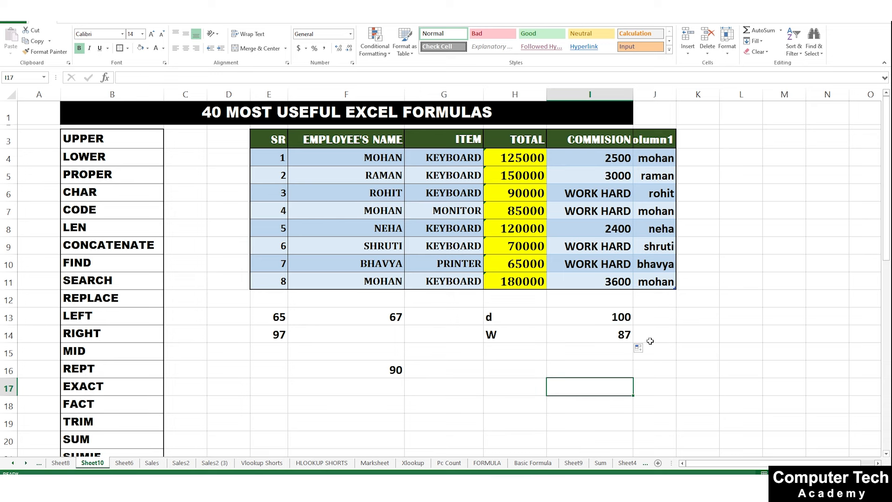
{"action": "left_click", "coordinate": [622, 339]}
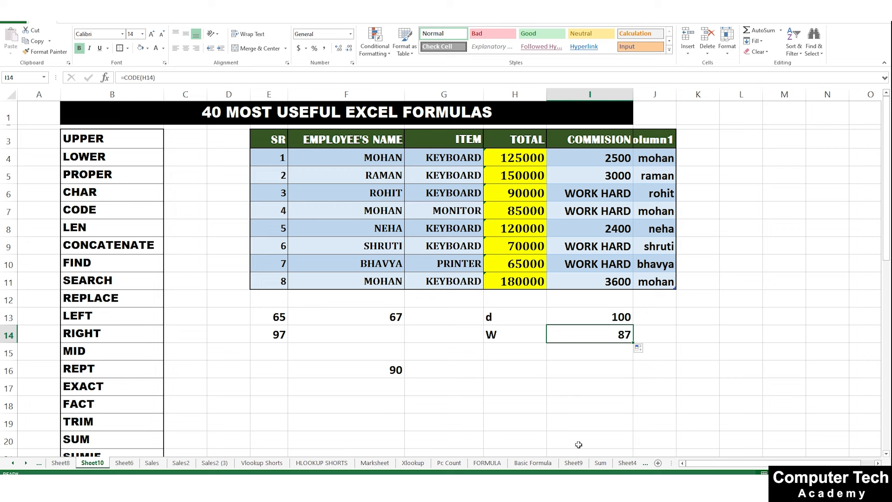
Clear all the CODE examples and sample letters in the range E13:I16
{"action": "left_click_drag", "start_coordinate": [277, 320], "coordinate": [585, 368]}
{"action": "key", "text": "Delete"}
{"action": "left_click", "coordinate": [362, 378]}
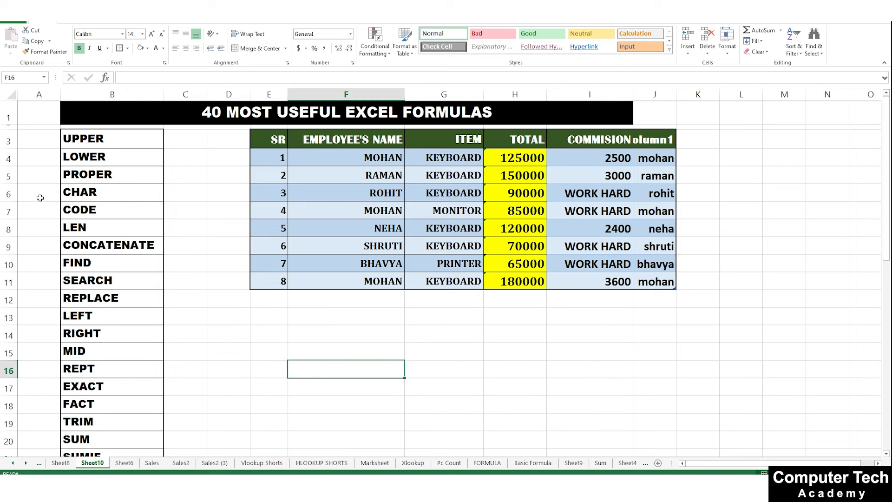
Enter a CHAR formula in cell F14 for the character code 65
{"action": "left_click", "coordinate": [106, 213]}
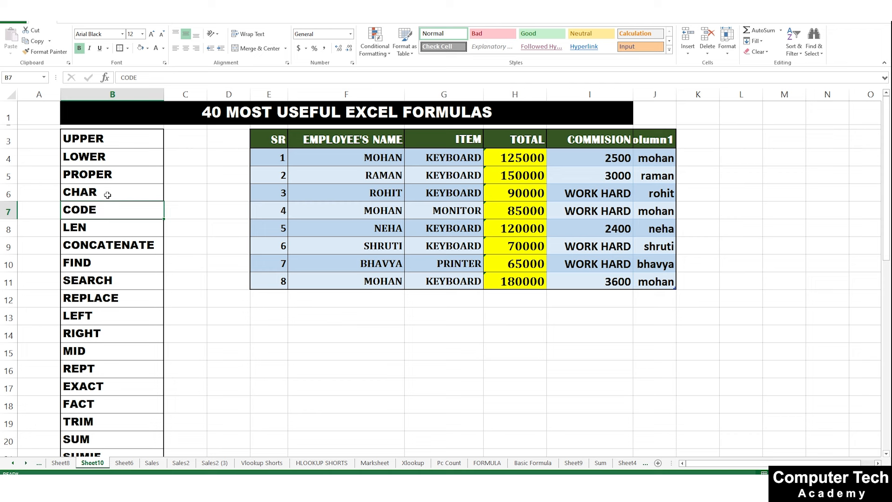
{"action": "left_click", "coordinate": [352, 333]}
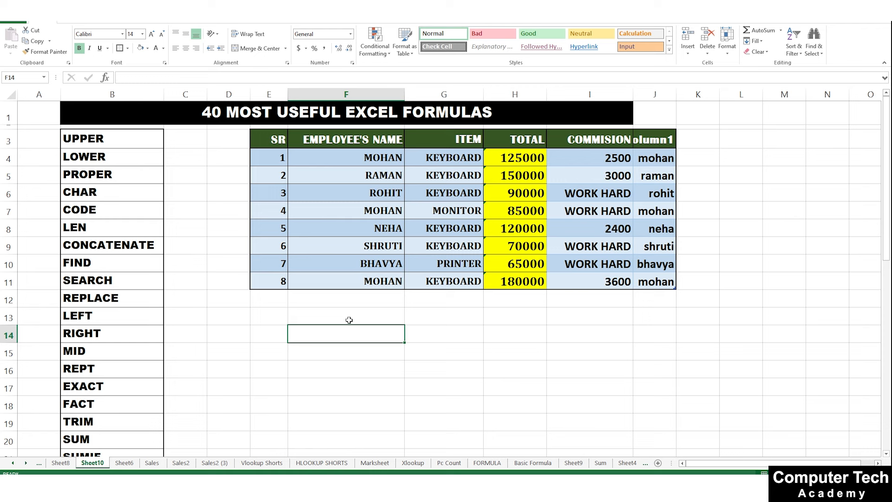
{"action": "type", "text": "=CH"}
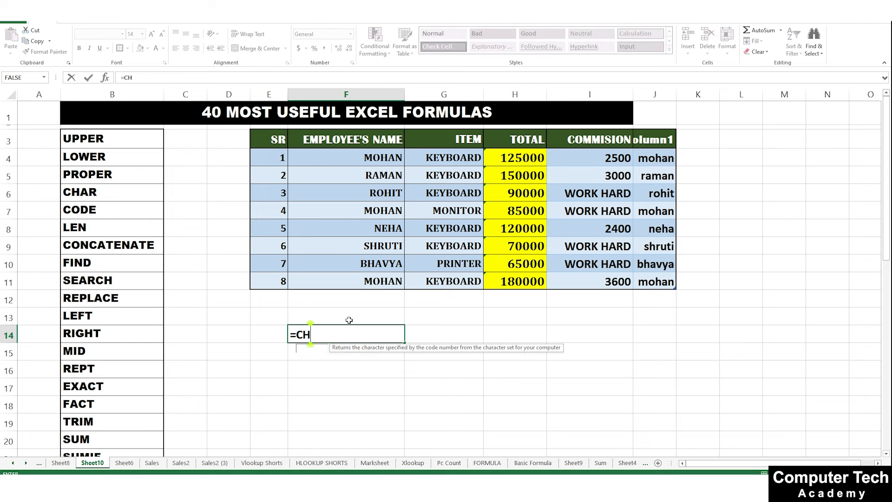
{"action": "type", "text": "AR("}
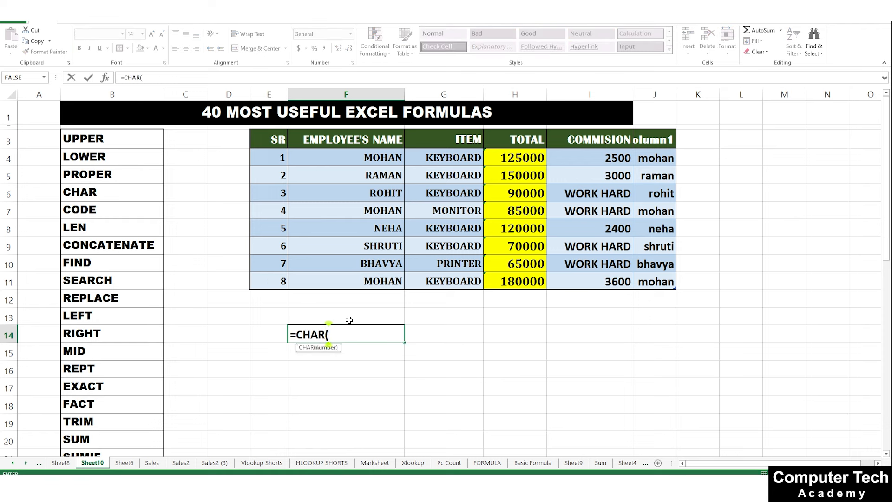
{"action": "type", "text": "65)"}
{"action": "key", "text": "Return"}
{"action": "left_click", "coordinate": [339, 339]}
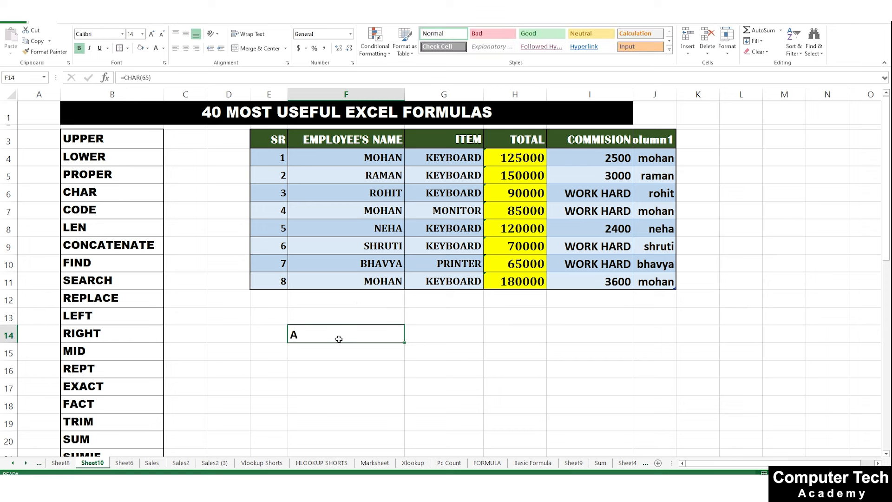
Enter a CHAR formula in cell F15 for the character code 105
{"action": "left_click", "coordinate": [346, 356]}
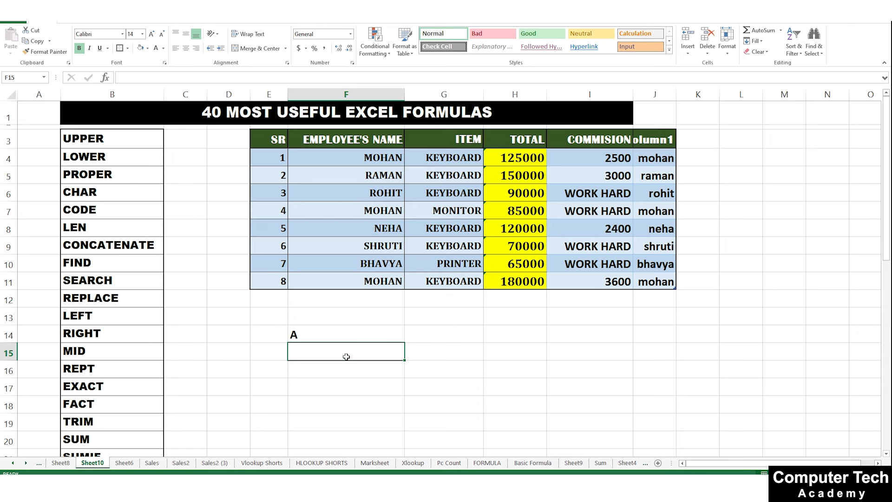
{"action": "type", "text": "=COD"}
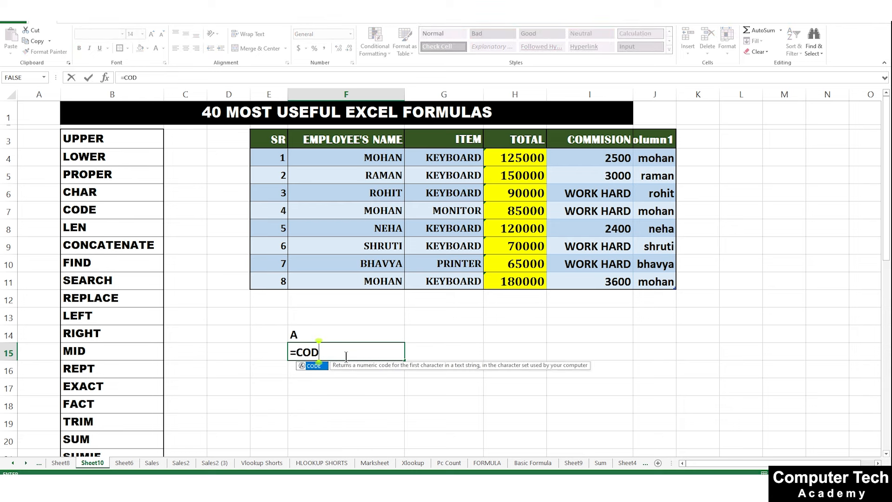
{"action": "key", "text": "BackSpace"}
{"action": "key", "text": "BackSpace"}
{"action": "type", "text": "HAR"}
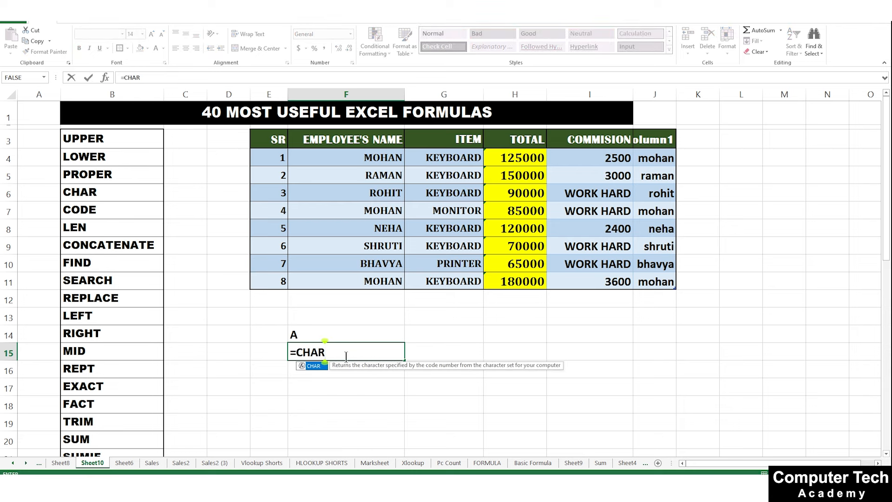
{"action": "type", "text": "(1"}
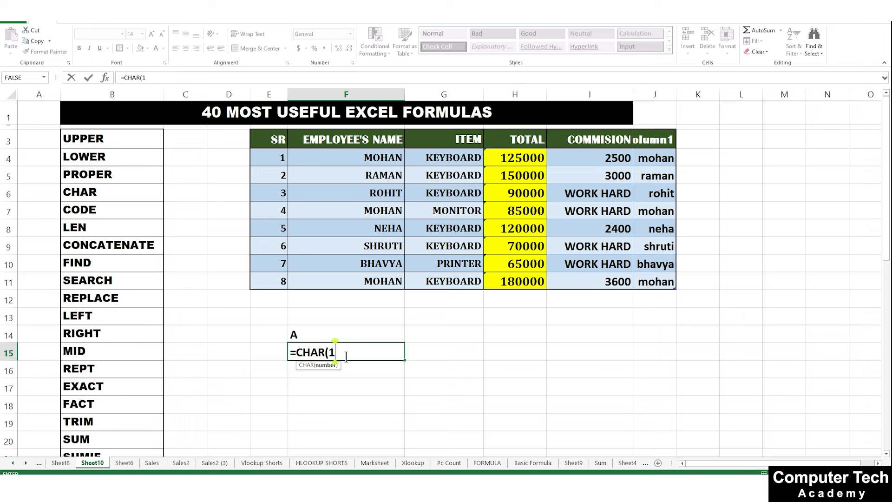
{"action": "type", "text": "05)"}
{"action": "key", "text": "Return"}
{"action": "left_click", "coordinate": [339, 350]}
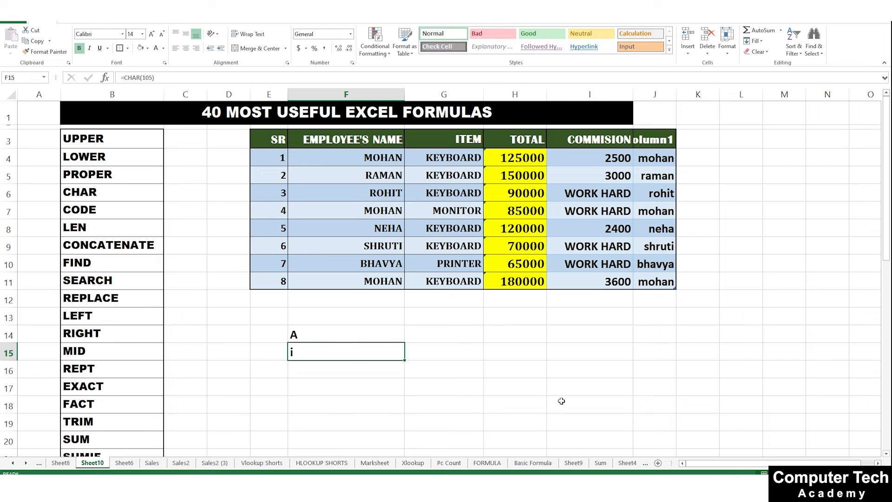
Clear the two CHAR examples from cells F14 and F15
{"action": "left_click_drag", "start_coordinate": [319, 338], "coordinate": [322, 354]}
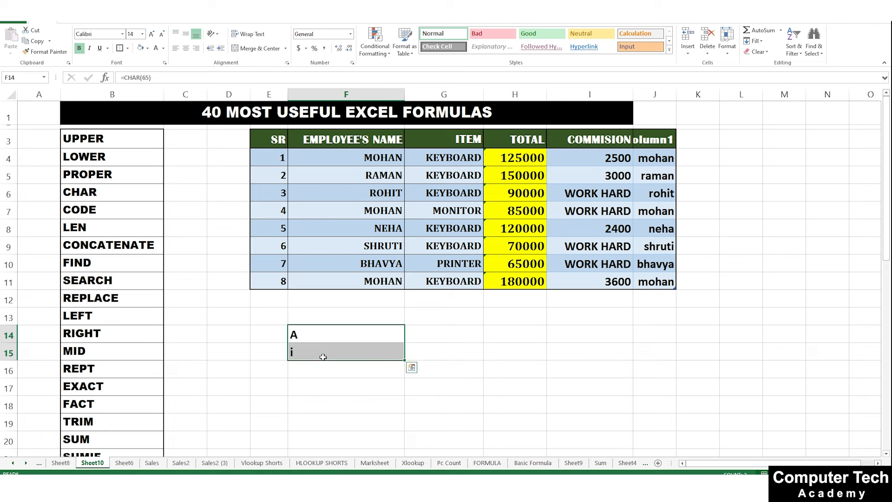
{"action": "key", "text": "Delete"}
{"action": "left_click", "coordinate": [322, 354]}
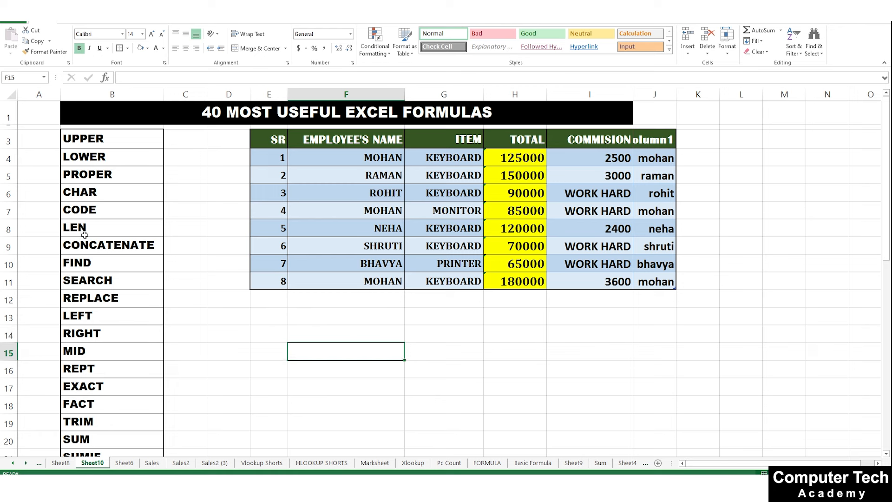
Enter a LEN formula in cell F14 that counts the characters of the employee name in F4
{"action": "left_click", "coordinate": [101, 234]}
{"action": "left_click", "coordinate": [394, 360]}
{"action": "left_click", "coordinate": [363, 336]}
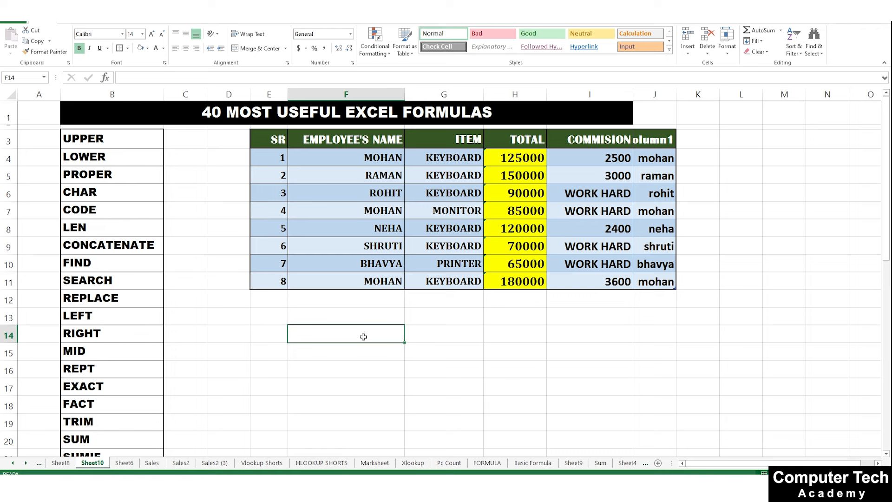
{"action": "type", "text": "=LEN"}
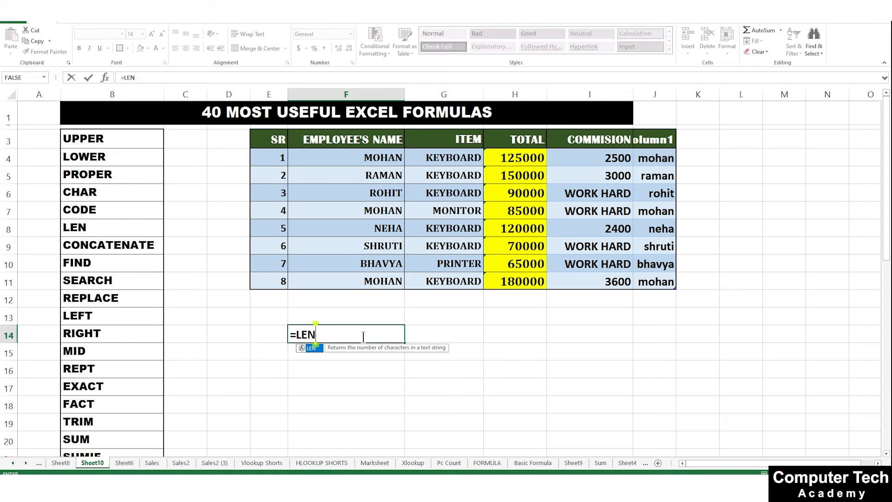
{"action": "type", "text": "("}
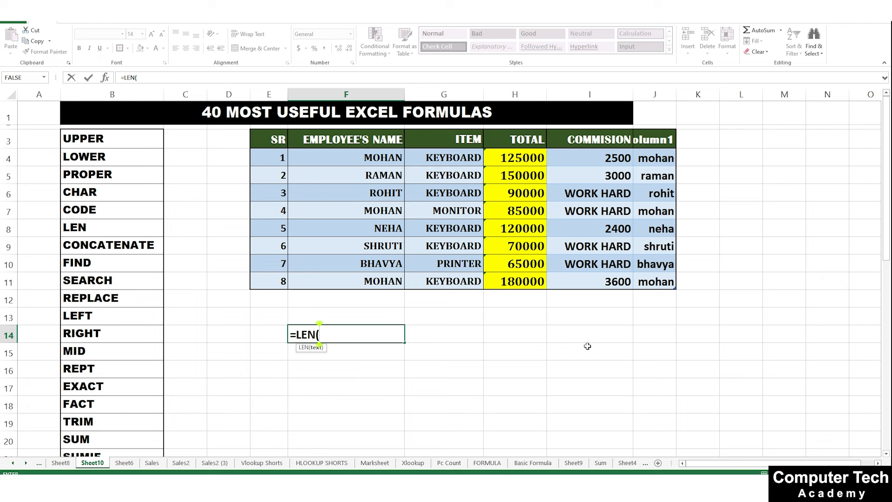
{"action": "left_click", "coordinate": [382, 159]}
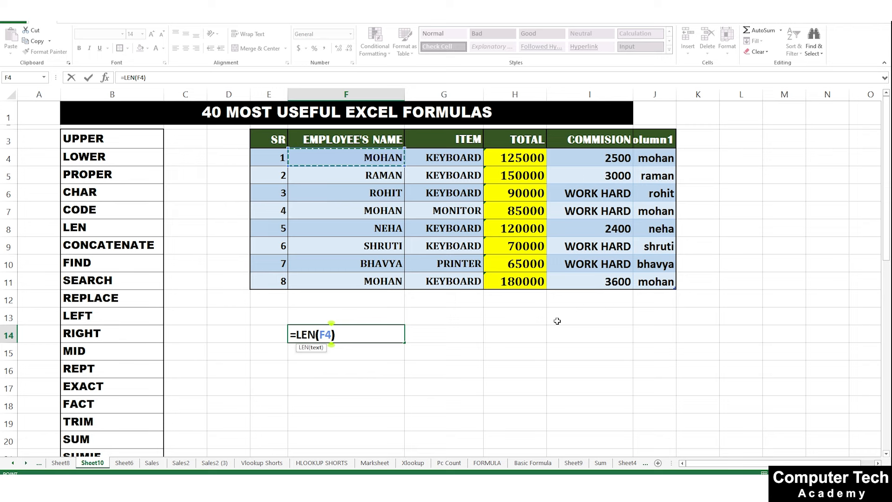
{"action": "key", "text": "Return"}
{"action": "left_click", "coordinate": [377, 333]}
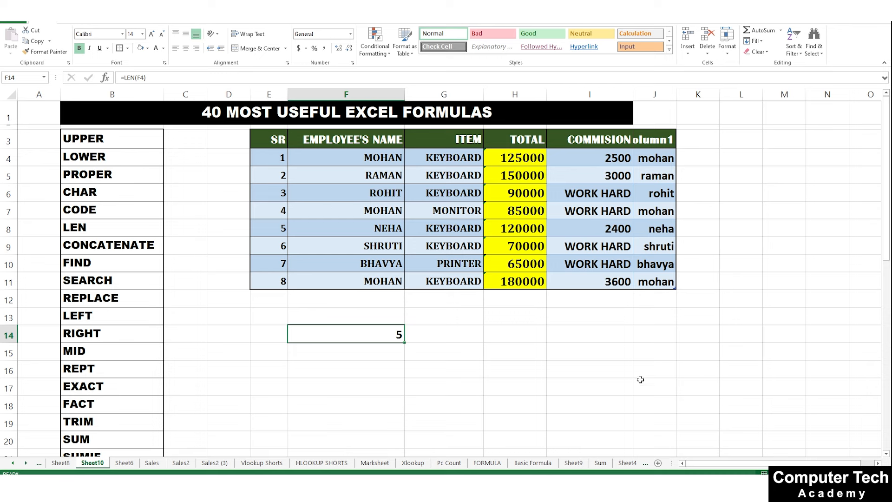
Delete column J with the lowercase employee names, beside the COMMISION column
{"action": "left_click_drag", "start_coordinate": [709, 467], "coordinate": [721, 467]}
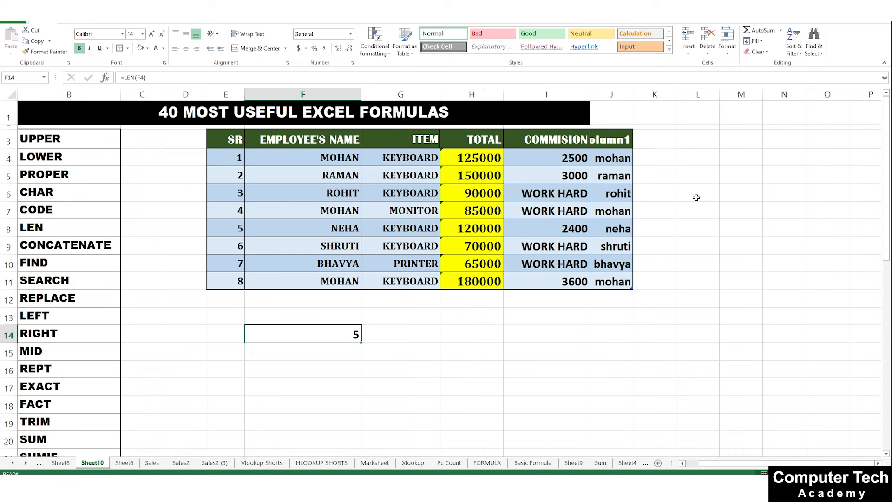
{"action": "left_click", "coordinate": [628, 94]}
{"action": "key", "text": "Delete"}
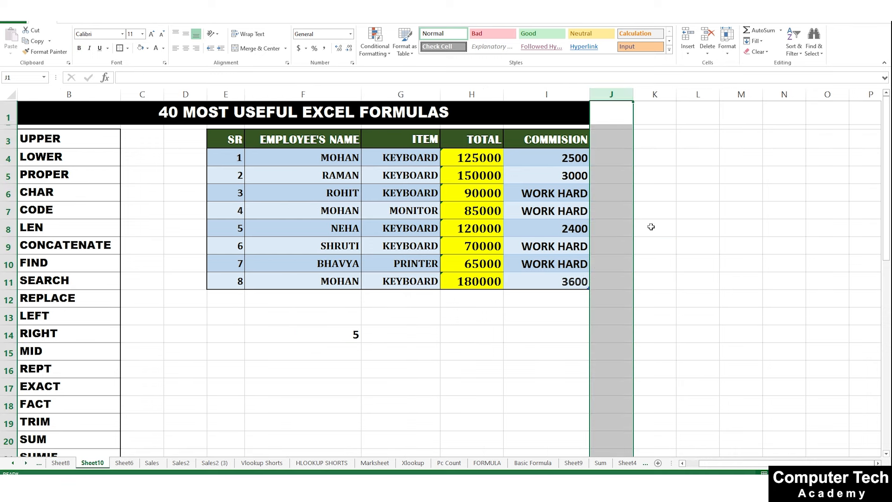
Set the font size of the empty cells K3:K11 to 14
{"action": "left_click", "coordinate": [651, 227]}
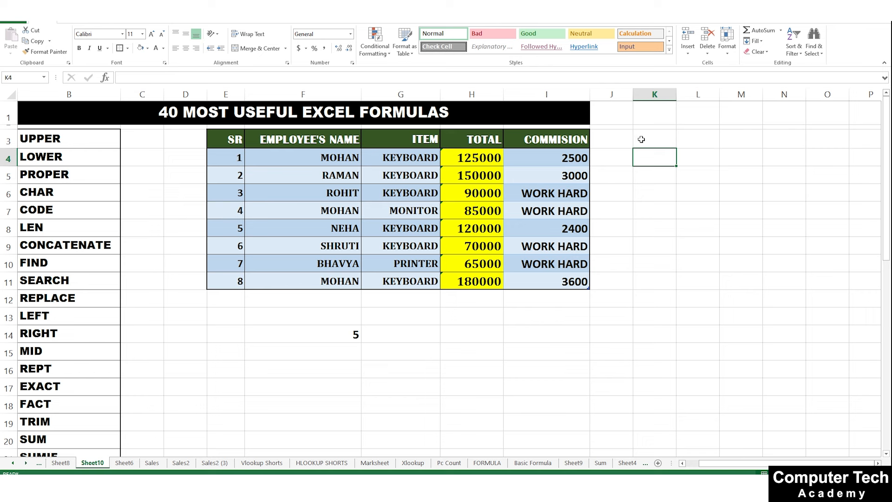
{"action": "left_click_drag", "start_coordinate": [639, 142], "coordinate": [651, 280]}
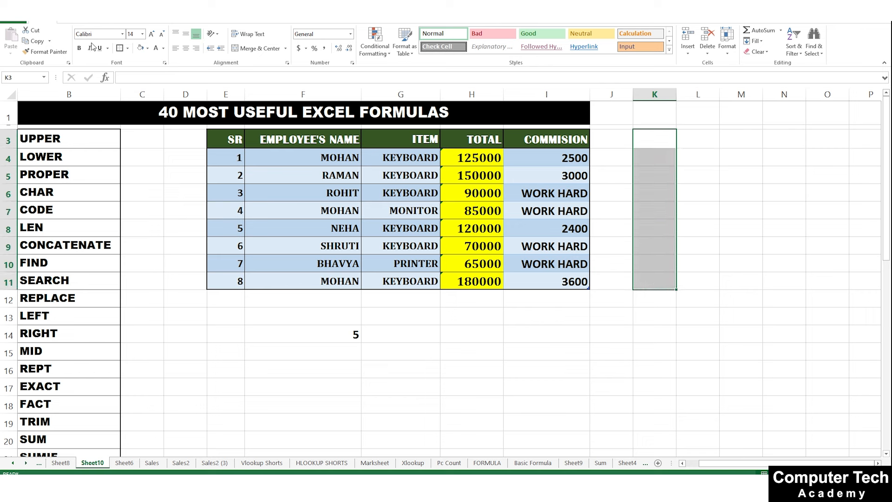
{"action": "left_click", "coordinate": [661, 141]}
Enter a LEN formula in K4 that counts the characters of the item in G4, and fill it down to K11
{"action": "left_click", "coordinate": [656, 161]}
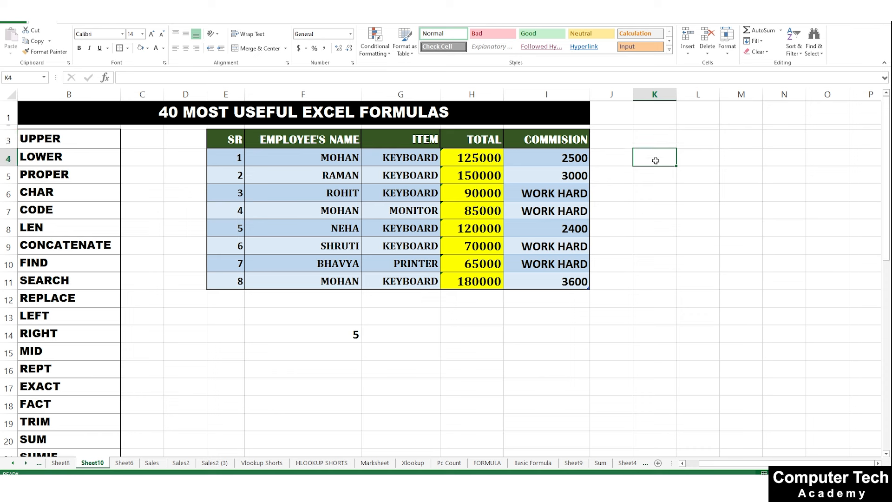
{"action": "type", "text": "=LEN"}
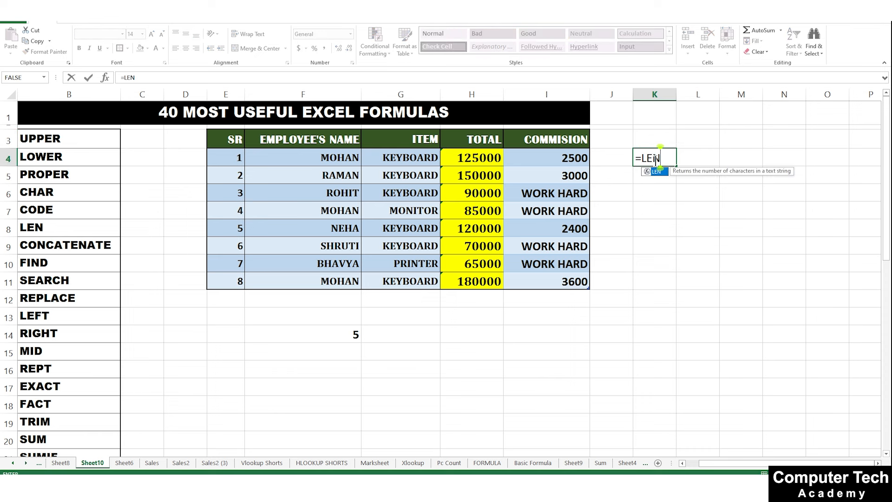
{"action": "type", "text": "("}
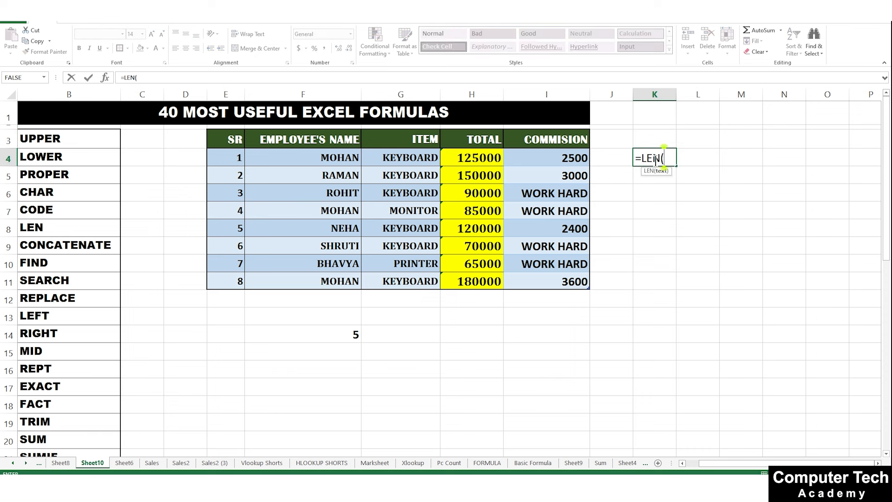
{"action": "left_click", "coordinate": [416, 162]}
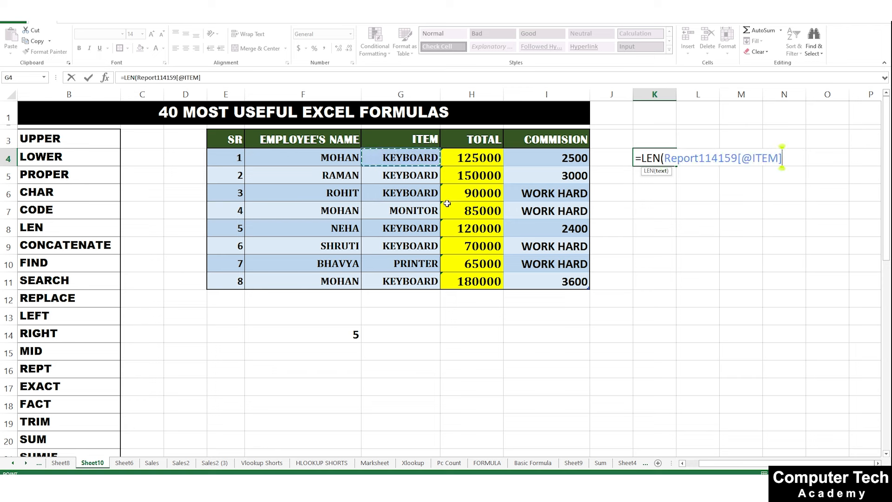
{"action": "key", "text": "Return"}
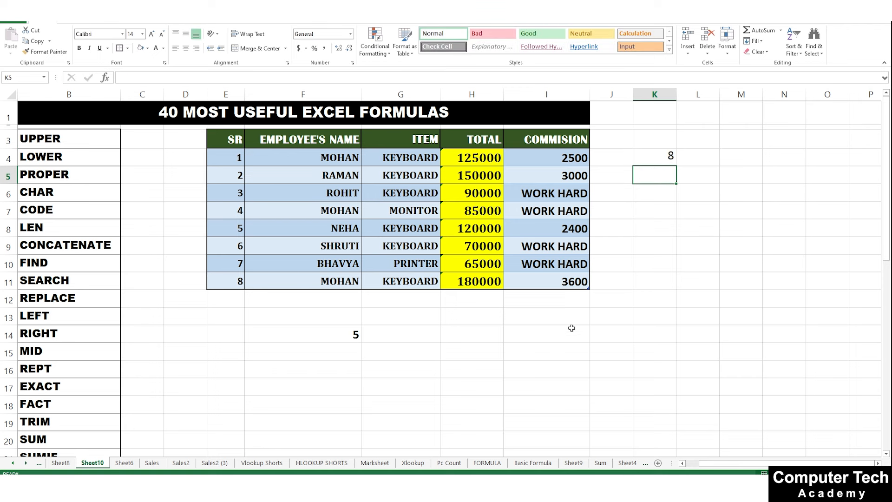
{"action": "left_click", "coordinate": [663, 159]}
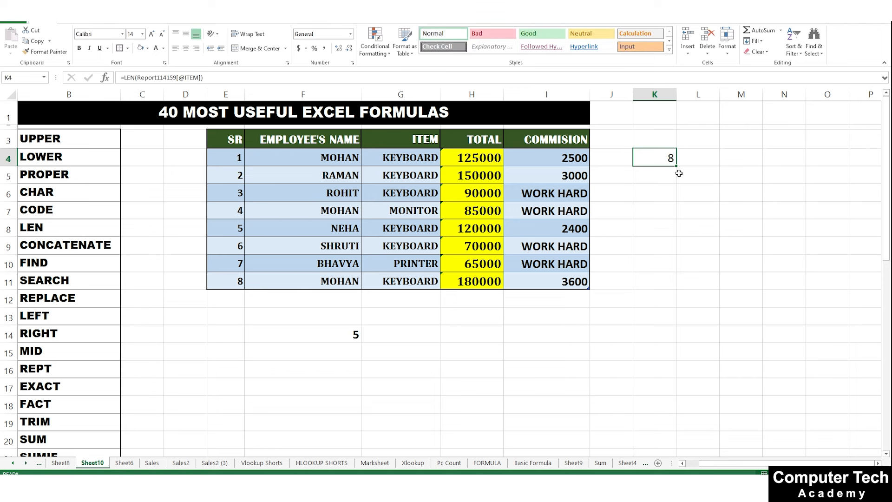
{"action": "left_click_drag", "start_coordinate": [677, 167], "coordinate": [677, 290]}
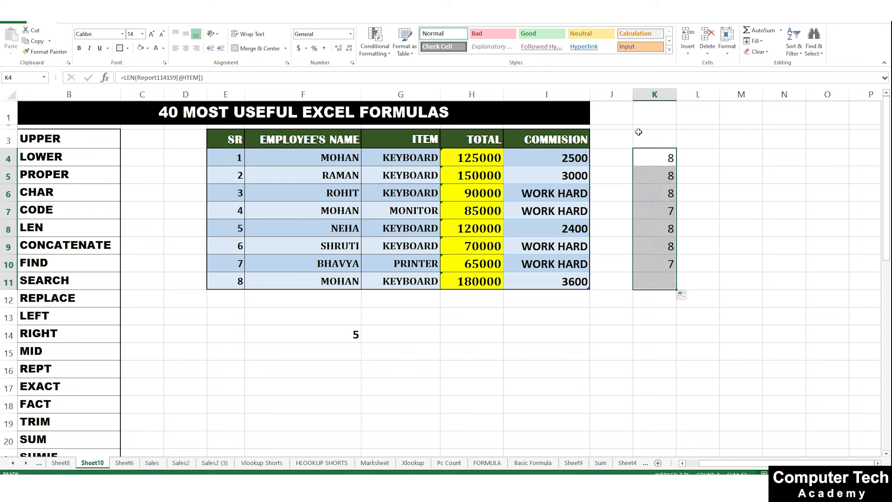
Test the LEN results against the item names by trying MOUSE as the item in G4, and undo that change
{"action": "left_click", "coordinate": [645, 191]}
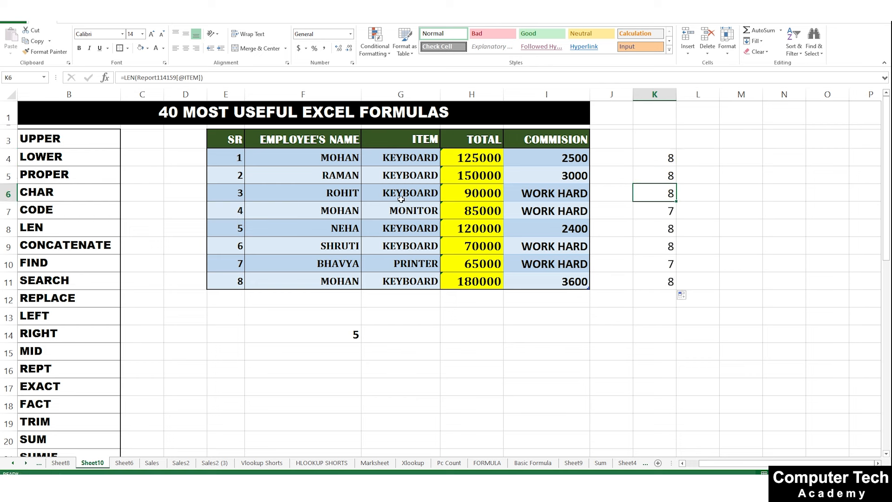
{"action": "left_click", "coordinate": [409, 212]}
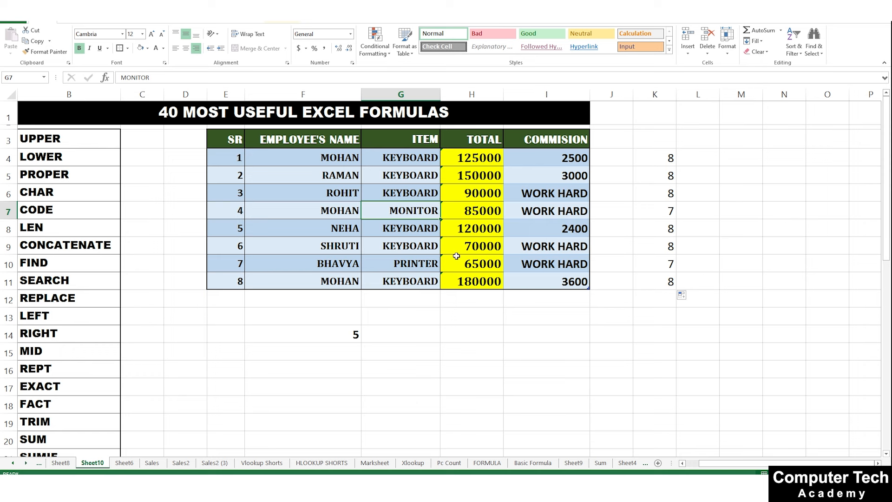
{"action": "key", "text": "Down"}
{"action": "key", "text": "Down"}
{"action": "key", "text": "Down"}
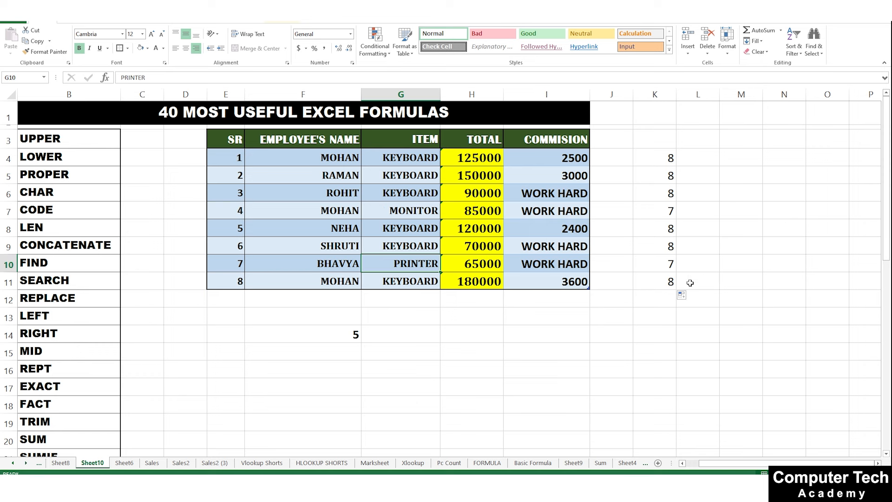
{"action": "left_click", "coordinate": [417, 159]}
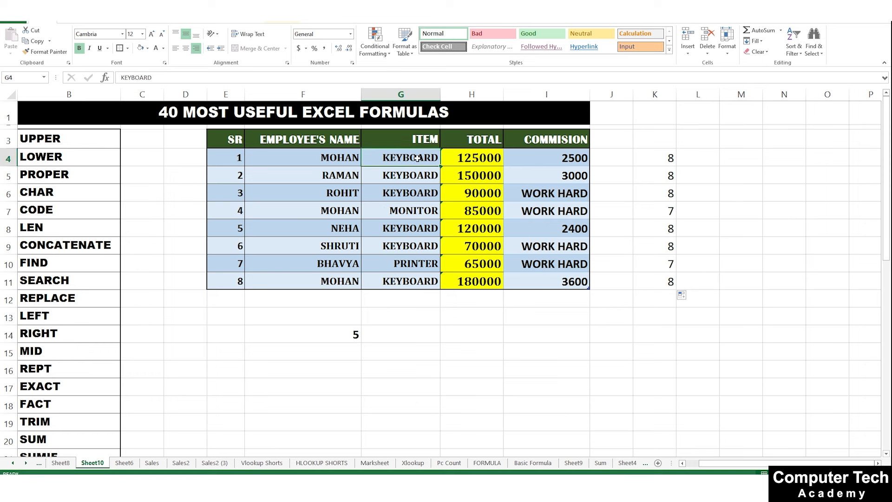
{"action": "type", "text": "MOUSE"}
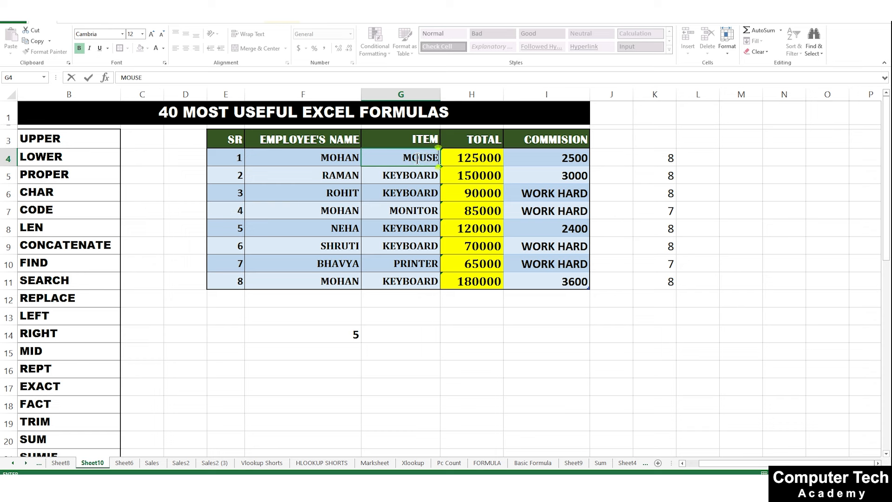
{"action": "key", "text": "Return"}
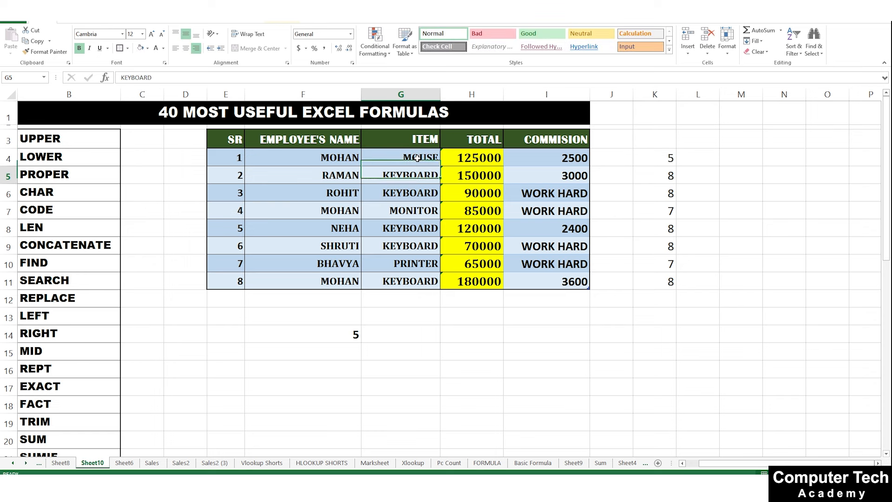
{"action": "left_click", "coordinate": [655, 161]}
{"action": "key", "text": "ctrl+z"}
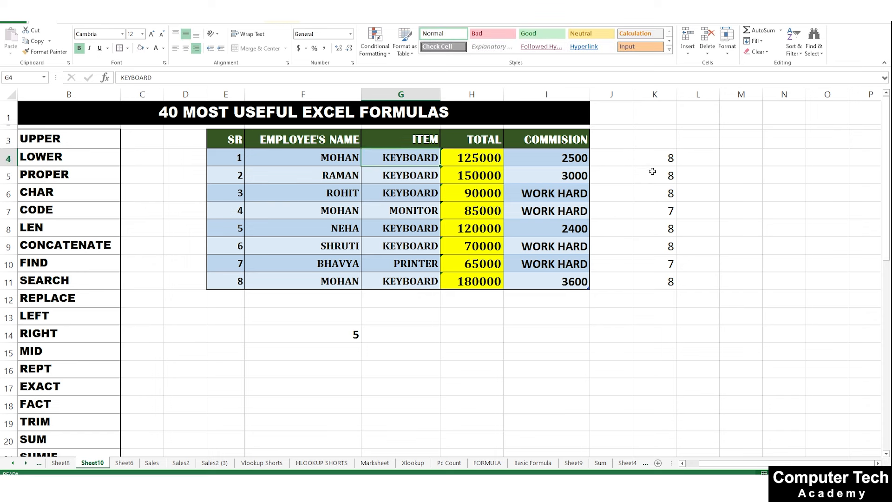
Clear the LEN results from K4:K11 and from cell F14
{"action": "key", "text": "Delete"}
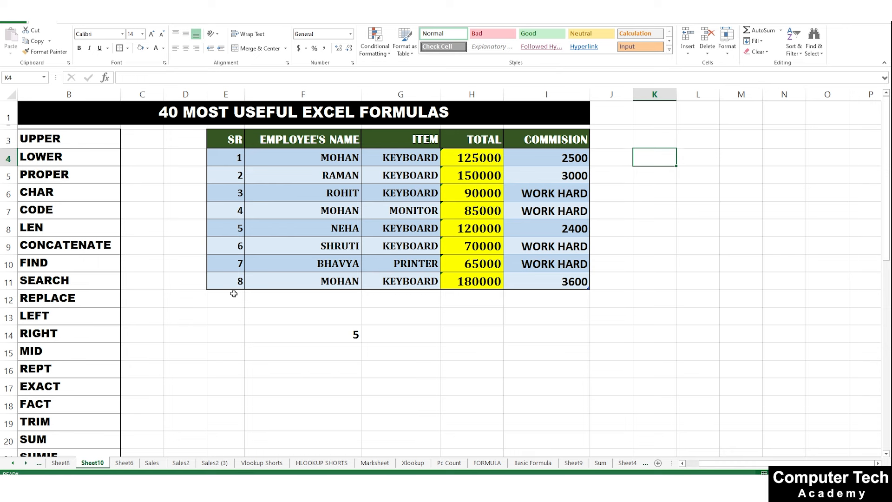
{"action": "left_click", "coordinate": [302, 333]}
{"action": "left_click_drag", "start_coordinate": [712, 464], "coordinate": [695, 463]}
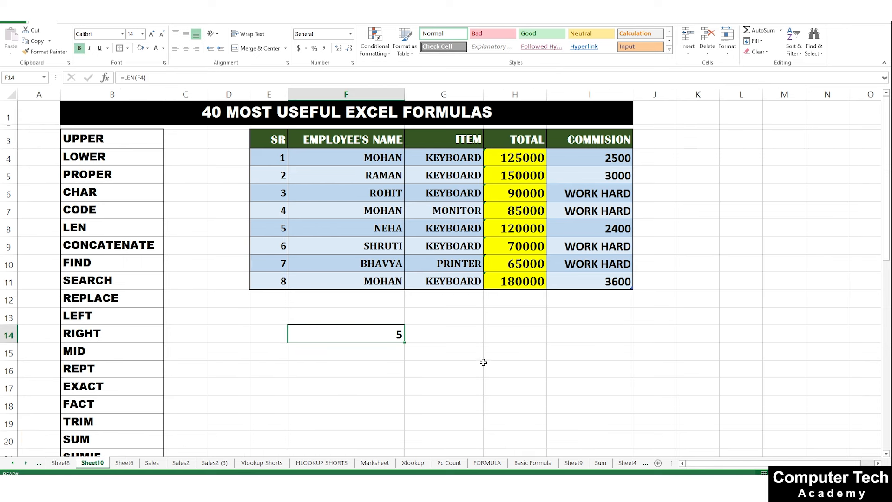
{"action": "left_click", "coordinate": [473, 353]}
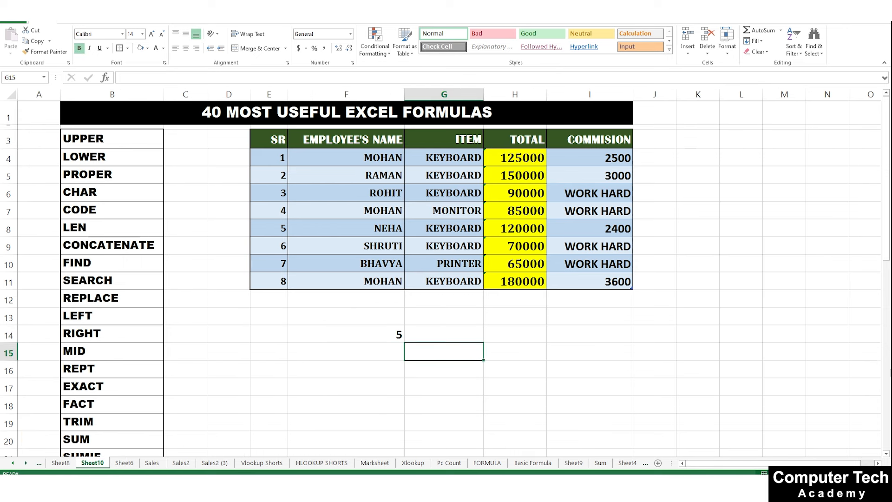
{"action": "left_click", "coordinate": [125, 248]}
{"action": "left_click", "coordinate": [379, 346]}
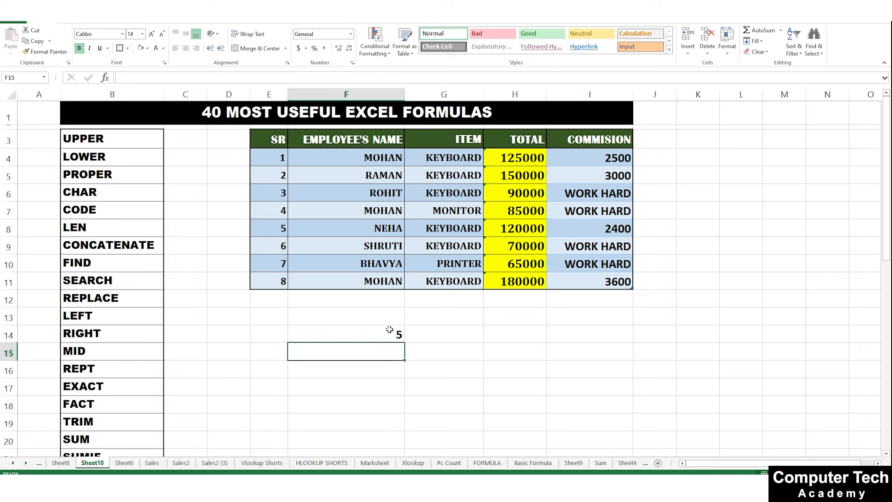
{"action": "left_click", "coordinate": [386, 333]}
{"action": "key", "text": "Delete"}
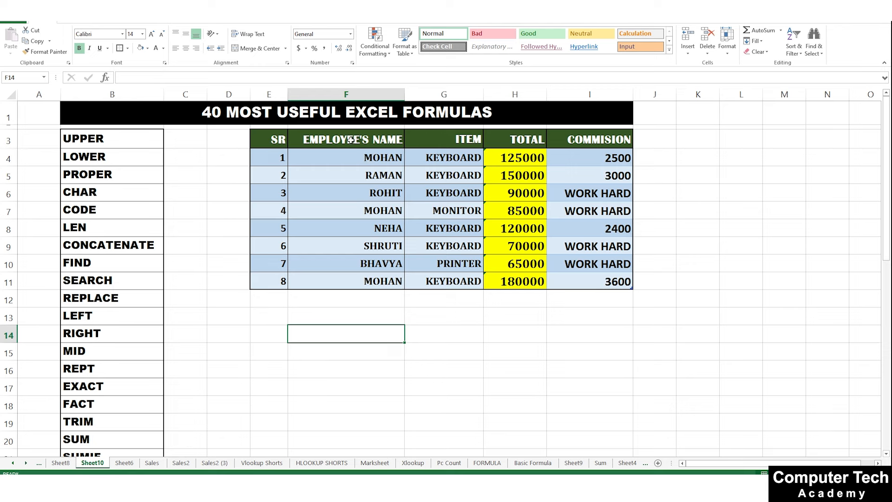
Copy the EMPLOYEE'S NAME column F3:F11 and paste it below the table, starting at cell F15
{"action": "left_click_drag", "start_coordinate": [350, 139], "coordinate": [370, 282]}
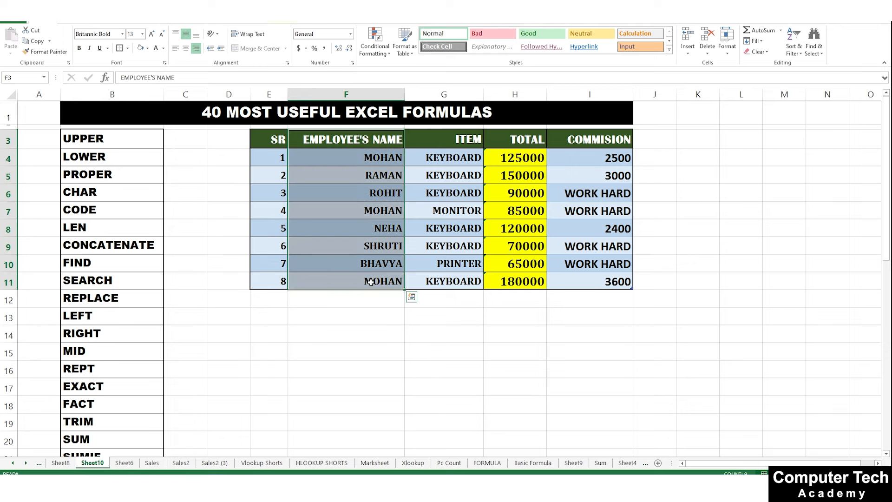
{"action": "key", "text": "ctrl+c"}
{"action": "left_click", "coordinate": [127, 463]}
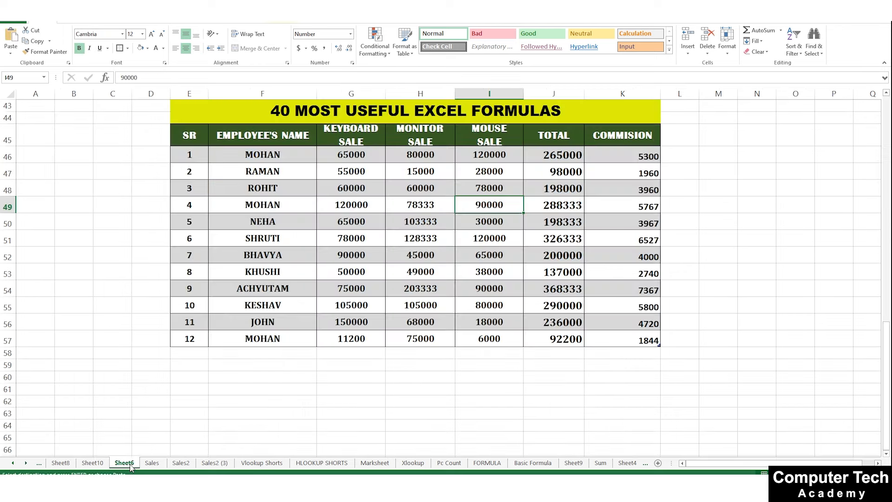
{"action": "left_click", "coordinate": [70, 463]}
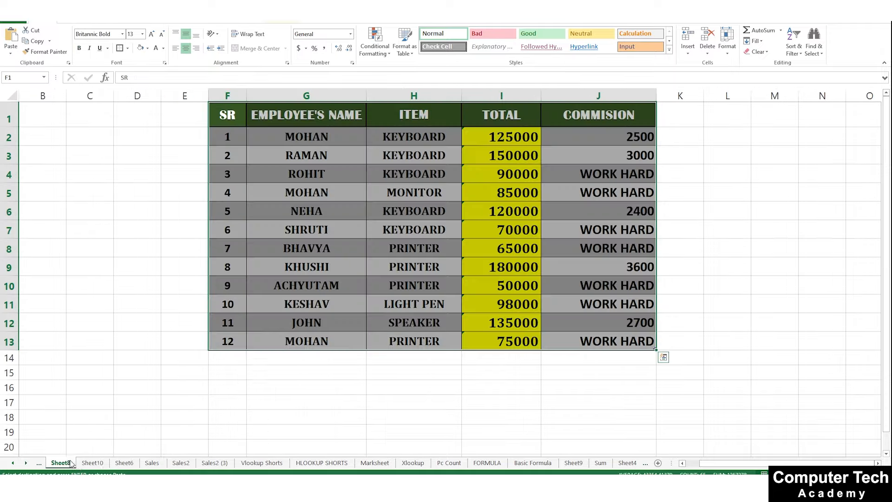
{"action": "left_click", "coordinate": [93, 463]}
{"action": "left_click", "coordinate": [126, 463]}
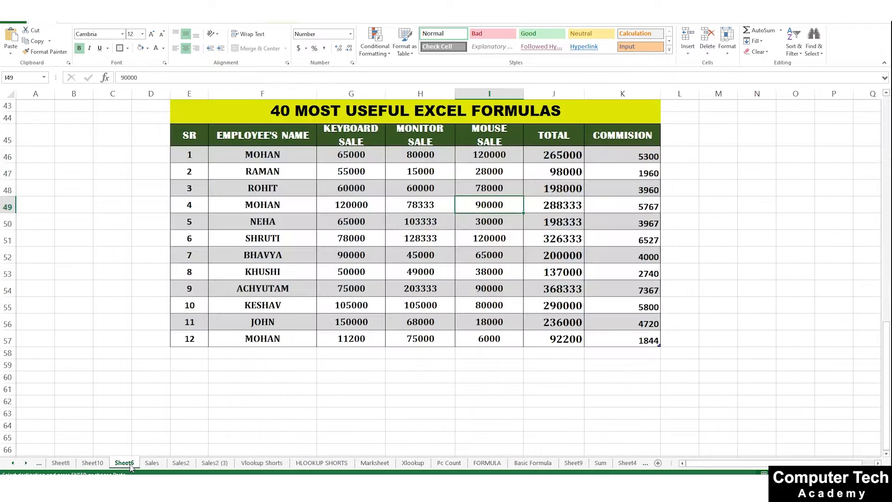
{"action": "left_click", "coordinate": [92, 464]}
{"action": "scroll", "coordinate": [338, 284], "scroll_direction": "down", "scroll_amount": 2}
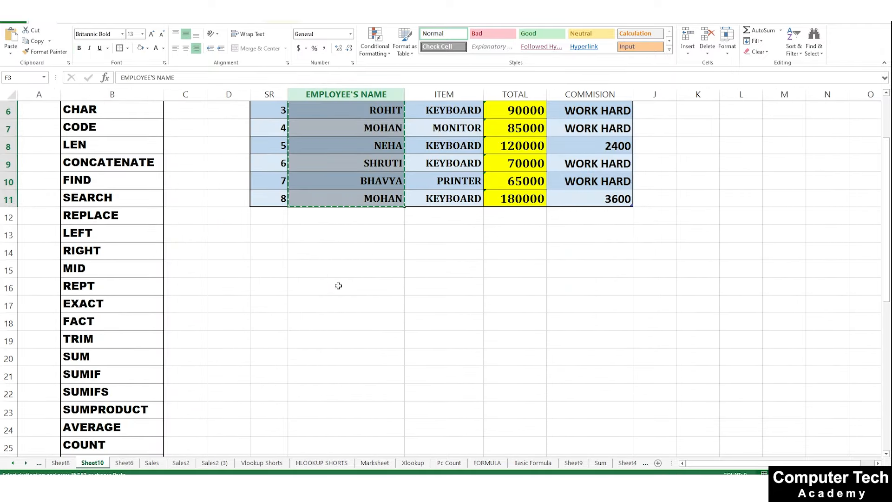
{"action": "left_click", "coordinate": [305, 275]}
{"action": "key", "text": "ctrl+v"}
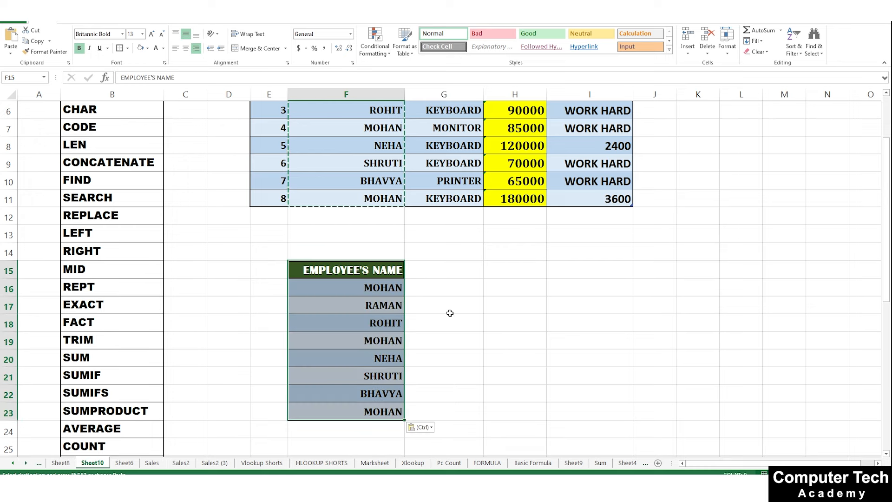
Change the heading of the pasted name column in F15 to FIRST NAME
{"action": "left_click", "coordinate": [427, 272]}
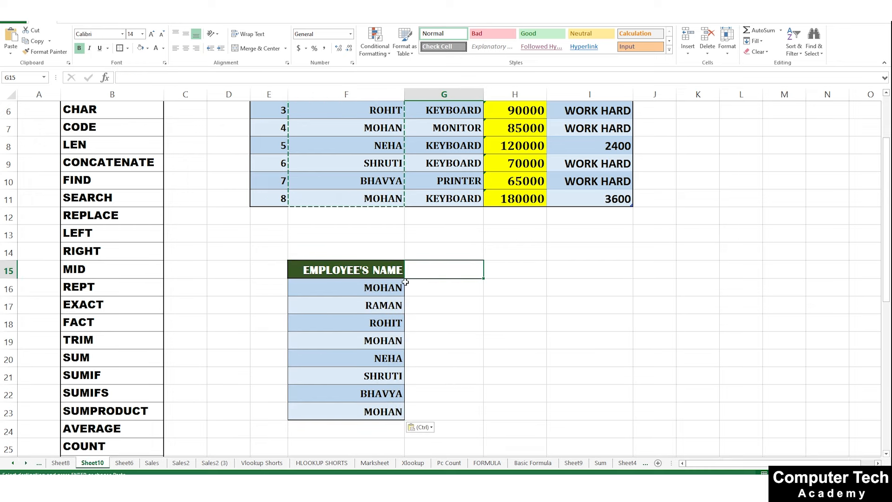
{"action": "left_click", "coordinate": [370, 273]}
{"action": "double_click", "coordinate": [370, 272]}
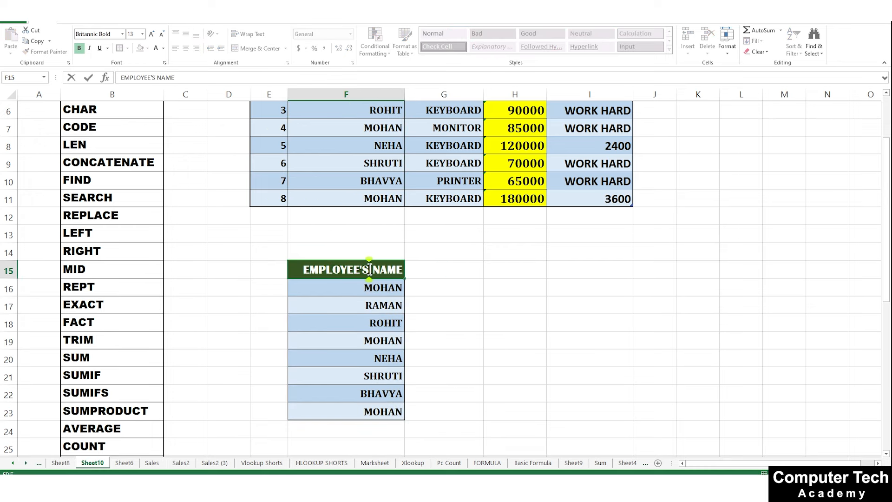
{"action": "left_click_drag", "start_coordinate": [371, 272], "coordinate": [284, 275]}
{"action": "type", "text": "FIRST"}
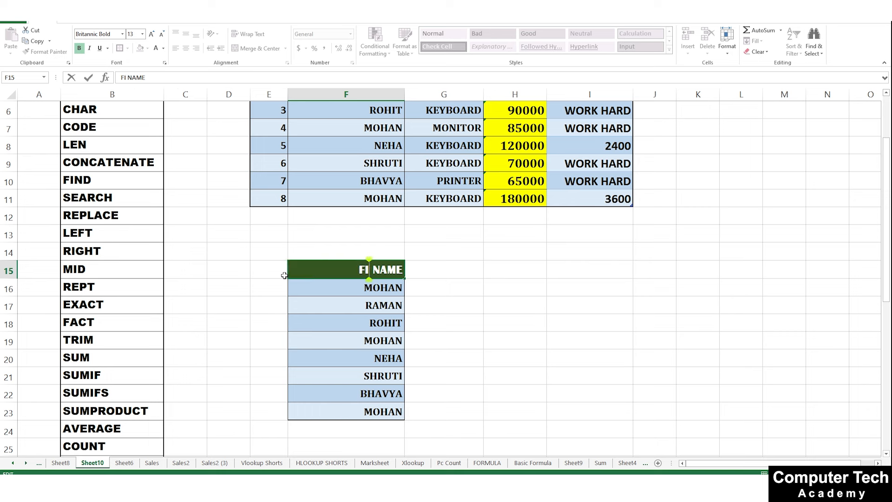
Enter the heading MIDDLE NAME in cell G15, beside the FIRST NAME heading
{"action": "left_click", "coordinate": [463, 266]}
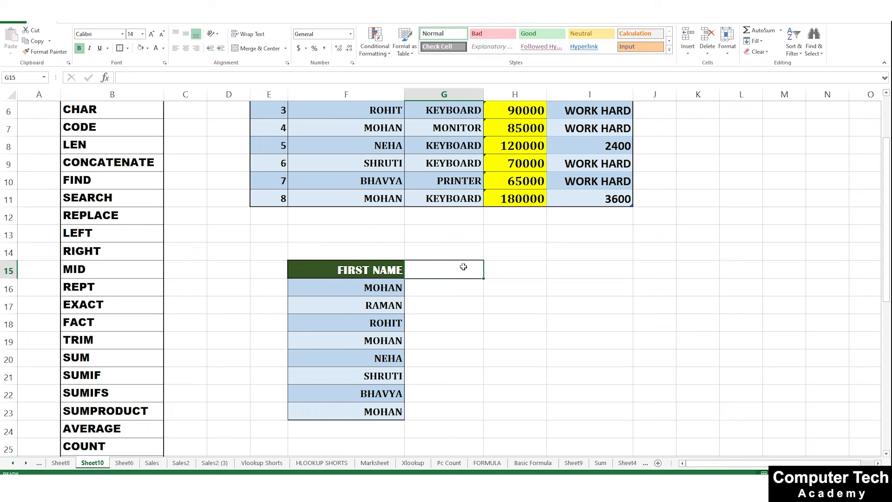
{"action": "type", "text": "LAST "}
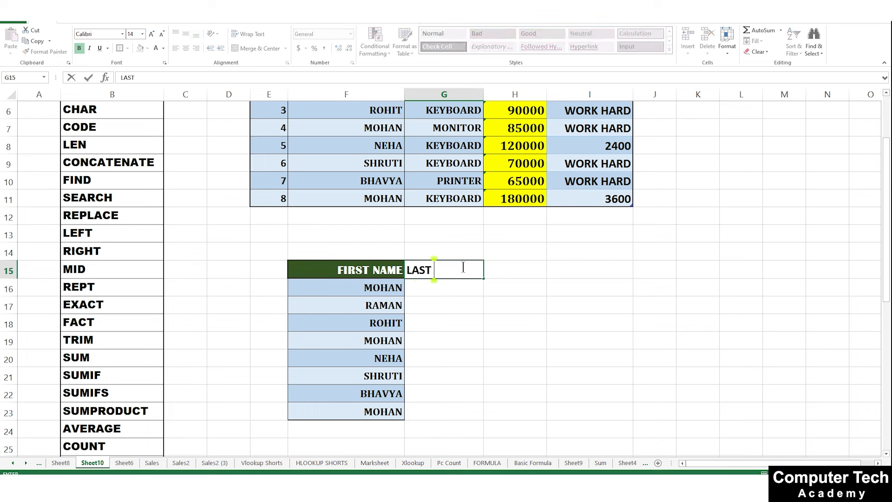
{"action": "type", "text": "NAME"}
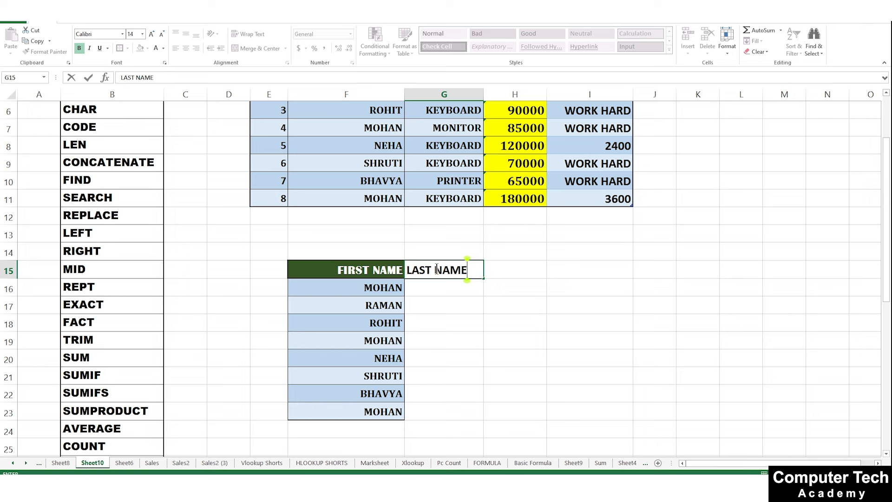
{"action": "left_click_drag", "start_coordinate": [437, 270], "coordinate": [414, 268]}
{"action": "type", "text": "MI"}
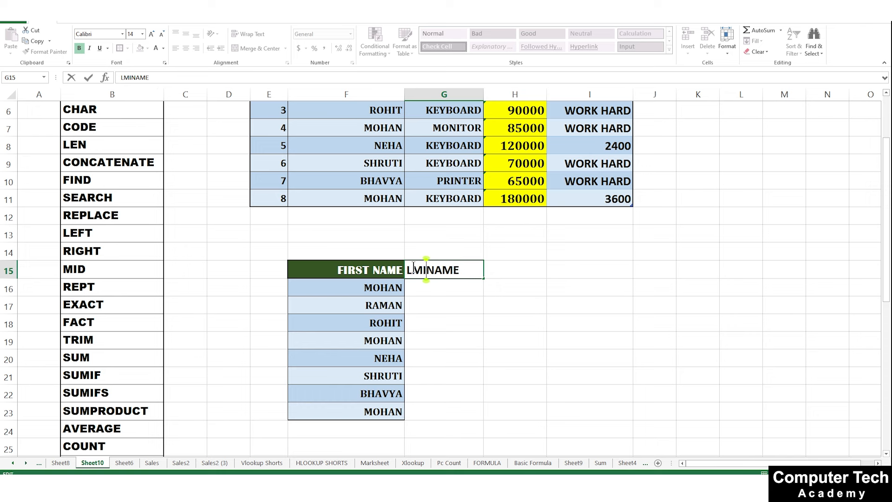
{"action": "type", "text": "DDLE"}
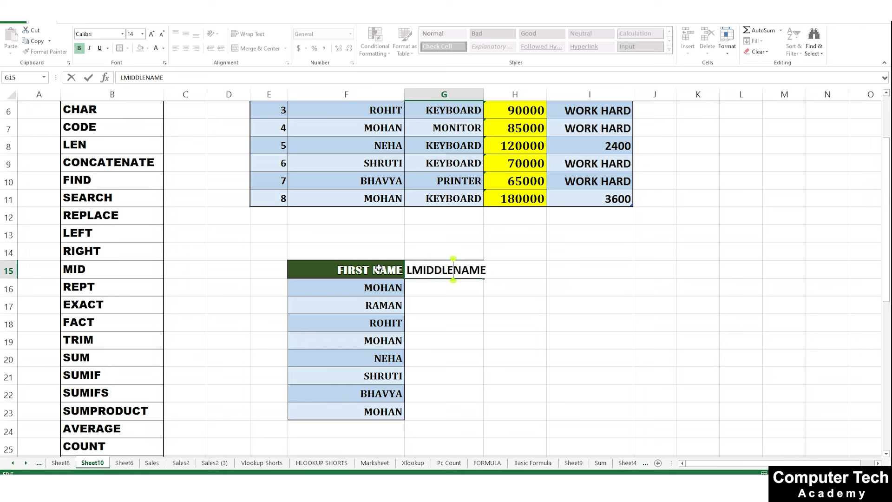
{"action": "left_click", "coordinate": [413, 270]}
{"action": "key", "text": "BackSpace"}
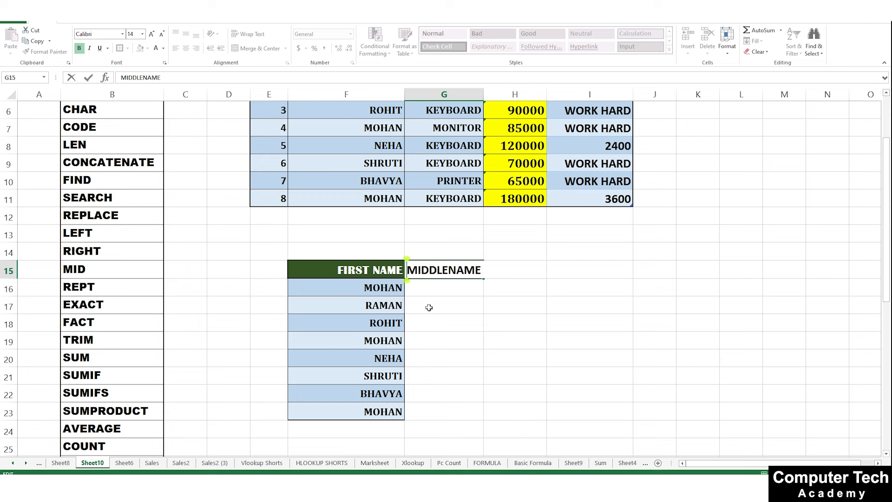
{"action": "left_click", "coordinate": [451, 271]}
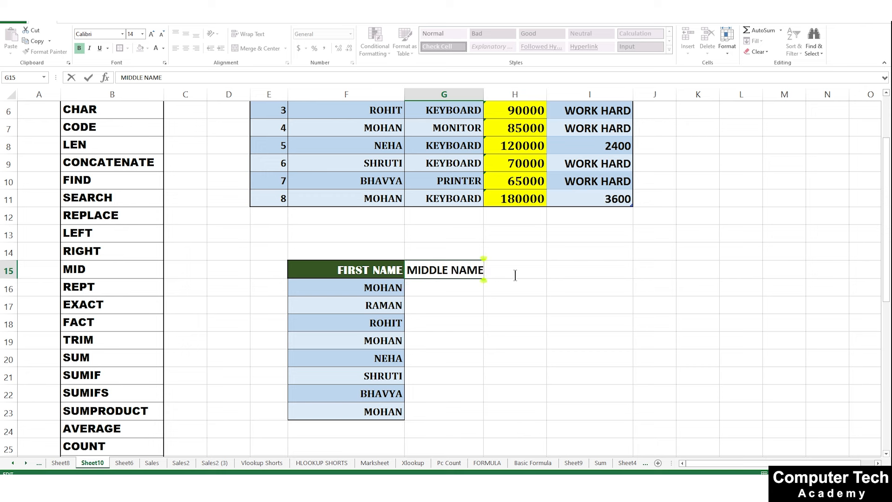
Enter the heading LAST NAME in cell H15
{"action": "key", "text": "Tab"}
{"action": "type", "text": "LAT"}
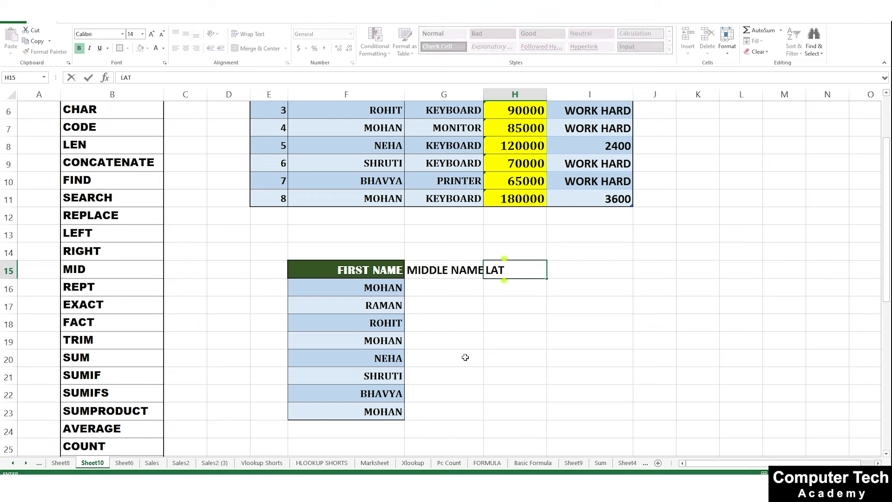
{"action": "key", "text": "BackSpace"}
{"action": "type", "text": "ST NAME"}
{"action": "key", "text": "Return"}
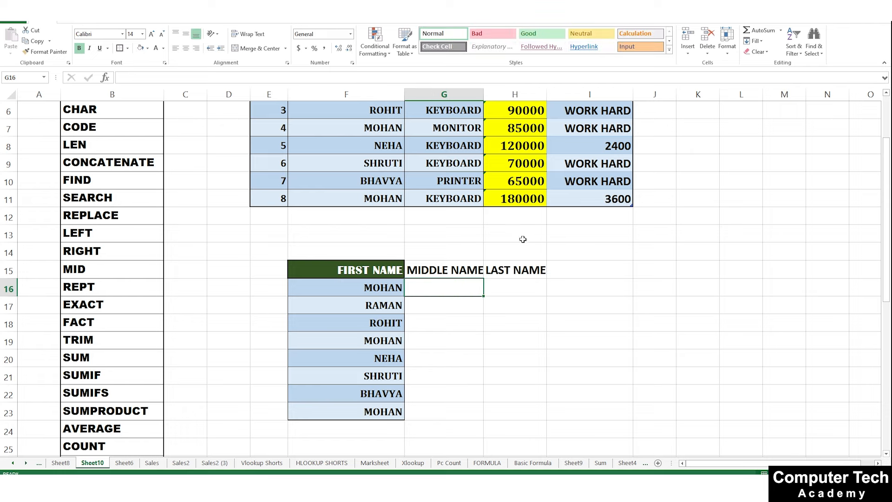
Widen columns G and H slightly to give the MIDDLE NAME and LAST NAME headings more room
{"action": "scroll", "coordinate": [523, 239], "scroll_direction": "up", "scroll_amount": 2}
{"action": "left_click_drag", "start_coordinate": [483, 95], "coordinate": [496, 95]}
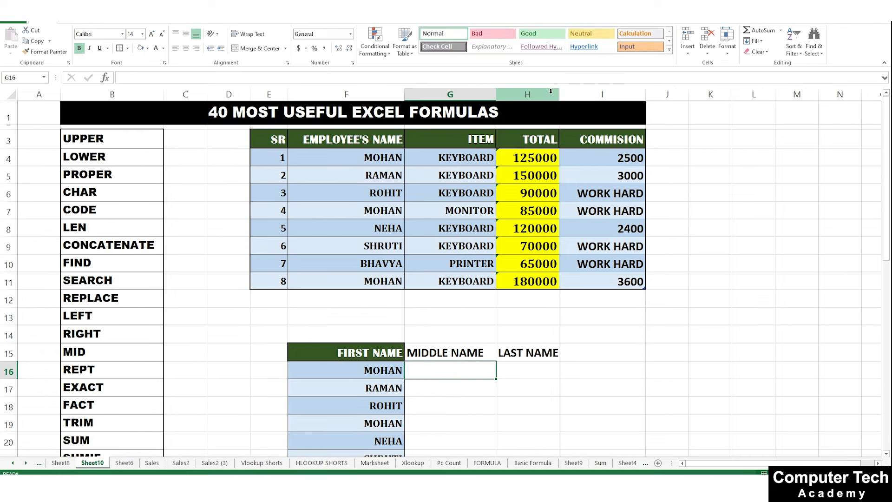
{"action": "left_click_drag", "start_coordinate": [559, 95], "coordinate": [565, 94]}
Copy the FIRST NAME heading's format to G15:H15 and the banded row format of F16:F17 to G16:H23
{"action": "left_click", "coordinate": [374, 352]}
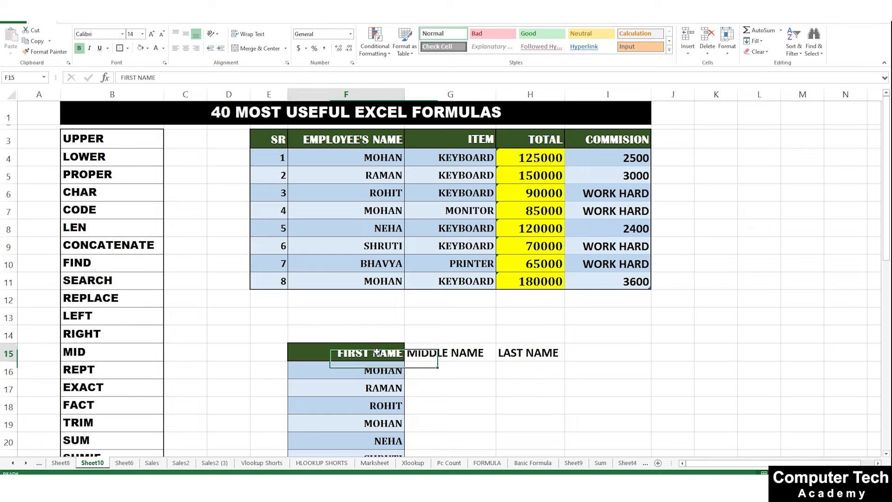
{"action": "left_click", "coordinate": [45, 52]}
{"action": "left_click_drag", "start_coordinate": [422, 353], "coordinate": [516, 354]}
{"action": "left_click_drag", "start_coordinate": [379, 369], "coordinate": [378, 381]}
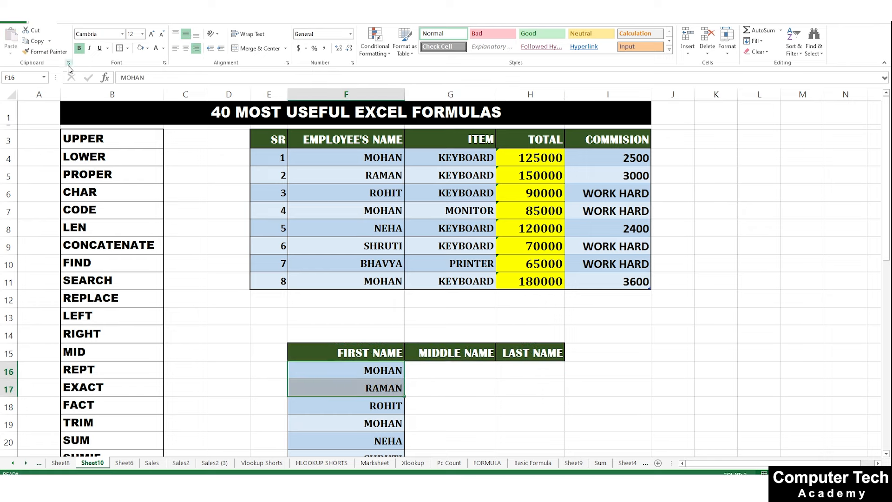
{"action": "left_click", "coordinate": [46, 51]}
{"action": "scroll", "coordinate": [446, 302], "scroll_direction": "down", "scroll_amount": 2}
{"action": "mouse_move", "coordinate": [435, 293]}
{"action": "left_mouse_down"}
{"action": "mouse_move", "coordinate": [502, 338]}
{"action": "mouse_move", "coordinate": [525, 411]}
{"action": "left_mouse_up"}
Fill the LAST NAME column H16:H23 with a surname for each of the eight people
{"action": "left_click", "coordinate": [534, 293]}
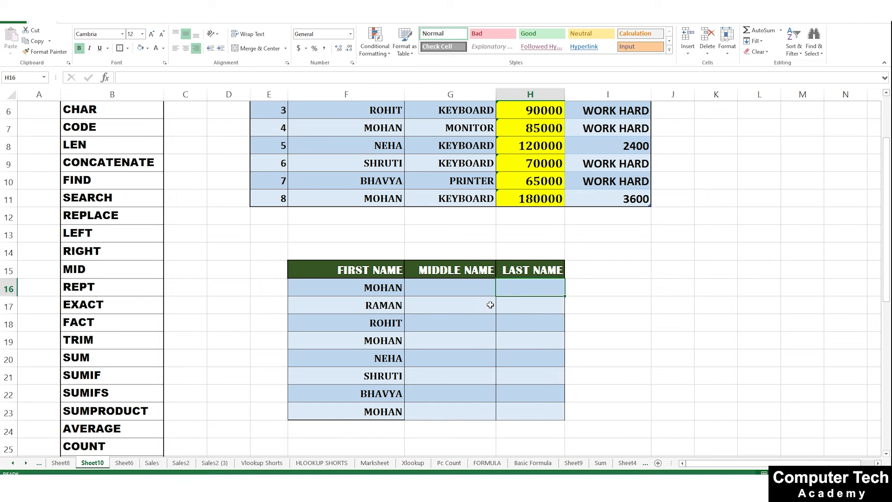
{"action": "type", "text": "MISHRA"}
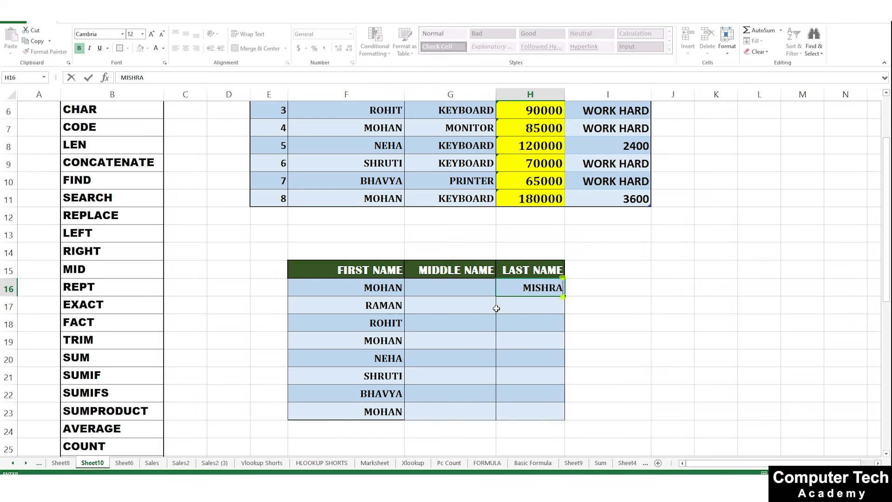
{"action": "key", "text": "Return"}
{"action": "type", "text": "YADAV"}
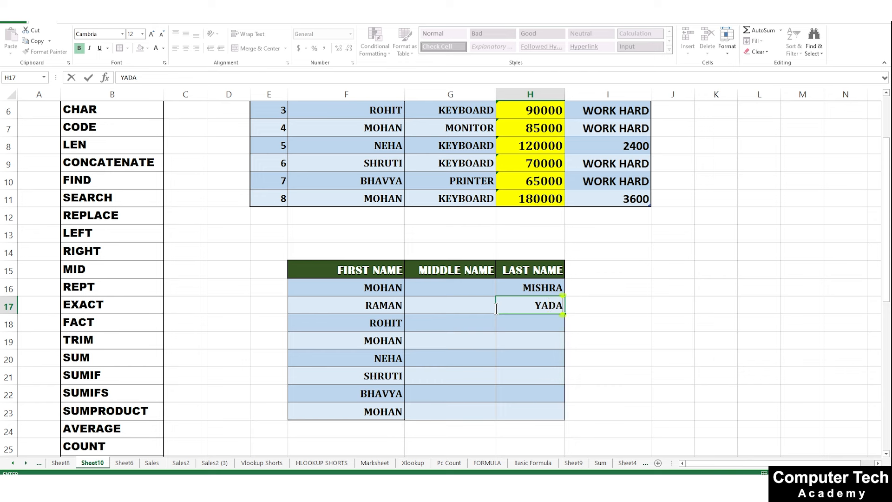
{"action": "key", "text": "Return"}
{"action": "type", "text": "SINGH"}
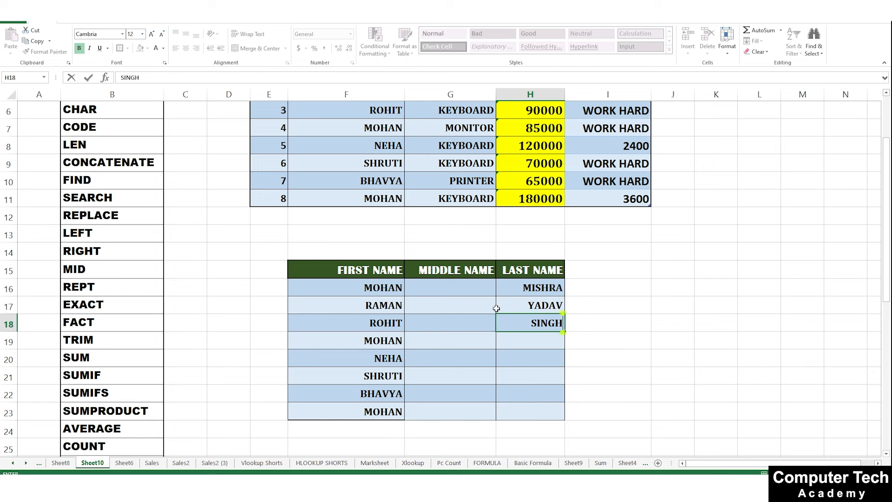
{"action": "key", "text": "Return"}
{"action": "type", "text": "BAJPAI"}
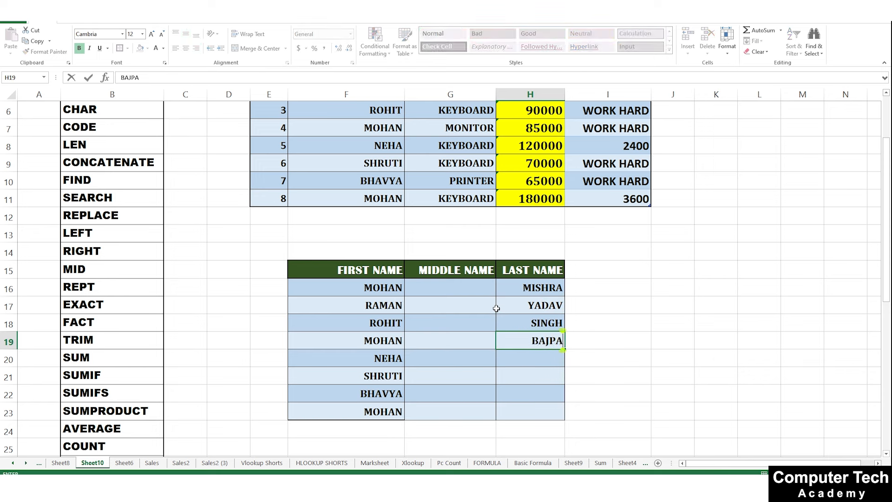
{"action": "key", "text": "Return"}
{"action": "type", "text": "PA"}
{"action": "key", "text": "BackSpace"}
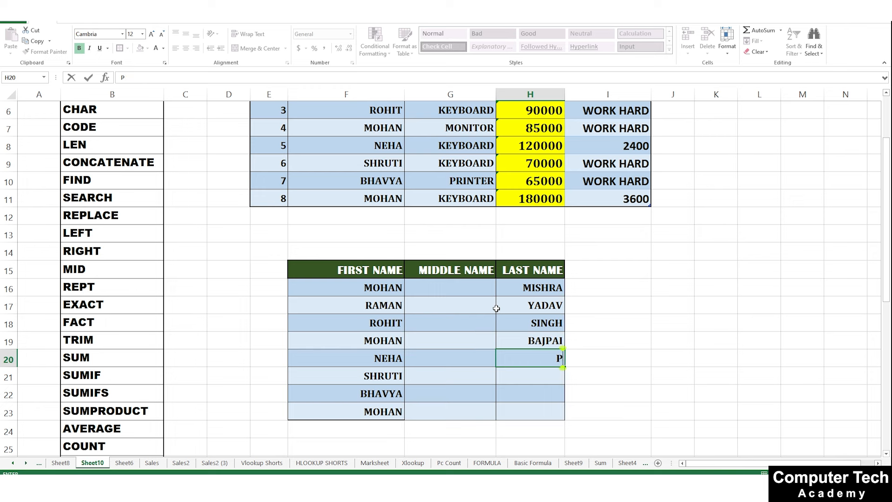
{"action": "type", "text": "ANDEY"}
{"action": "key", "text": "Return"}
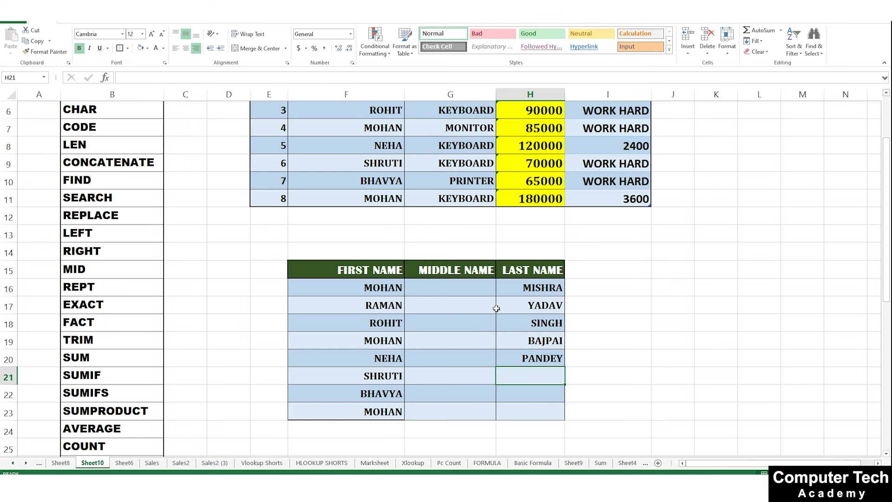
{"action": "type", "text": "HSHUKLA"}
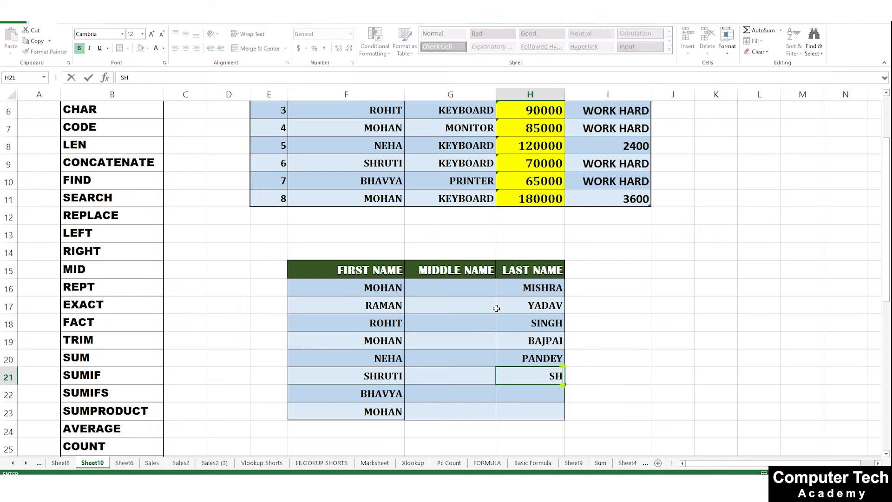
{"action": "key", "text": "Return"}
{"action": "type", "text": "SHARMA"}
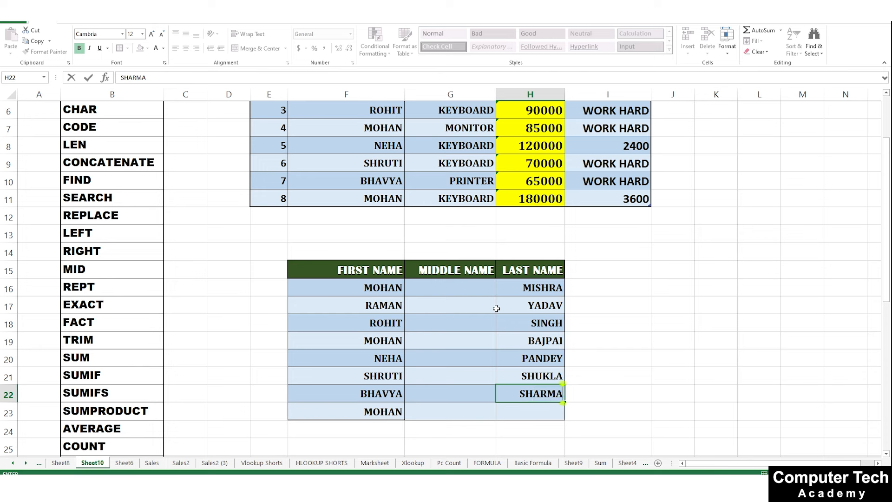
{"action": "key", "text": "Return"}
{"action": "type", "text": "VERMA"}
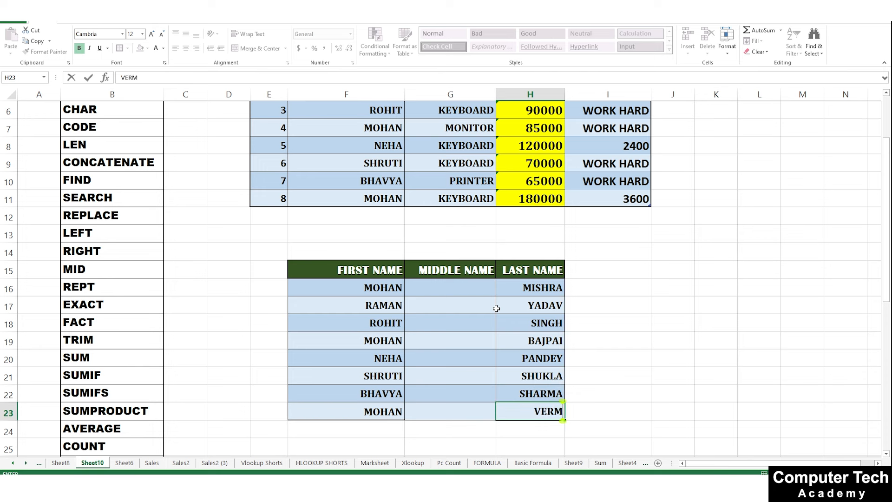
{"action": "key", "text": "Return"}
Enter middle names in G16, G17, G19, G20 and G23, leaving G18, G21 and G22 blank
{"action": "left_click", "coordinate": [449, 283]}
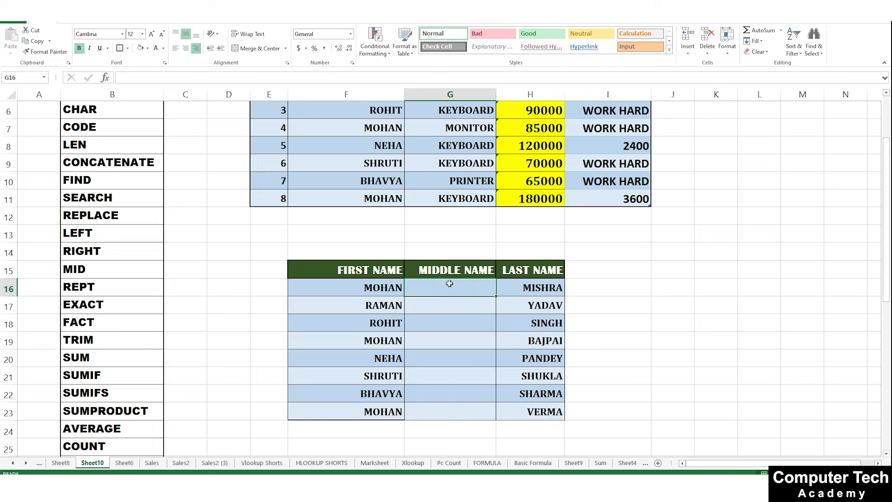
{"action": "type", "text": "KR"}
{"action": "key", "text": "Return"}
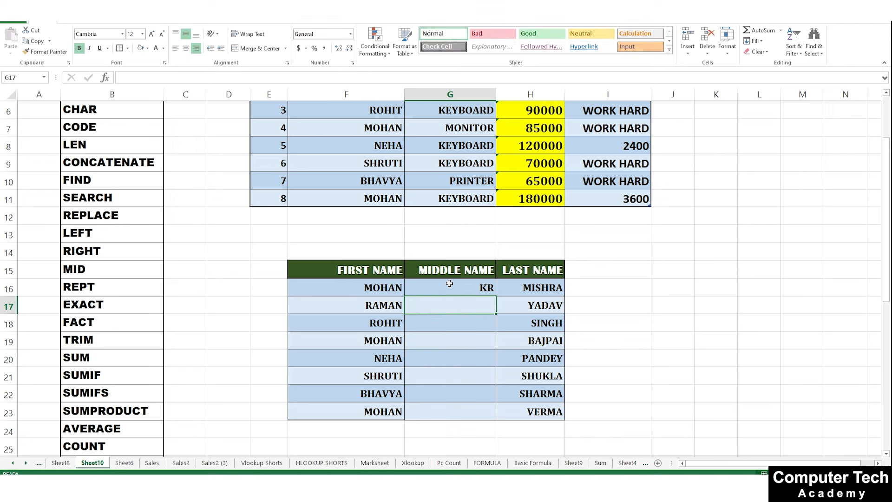
{"action": "type", "text": "KR"}
{"action": "key", "text": "Return"}
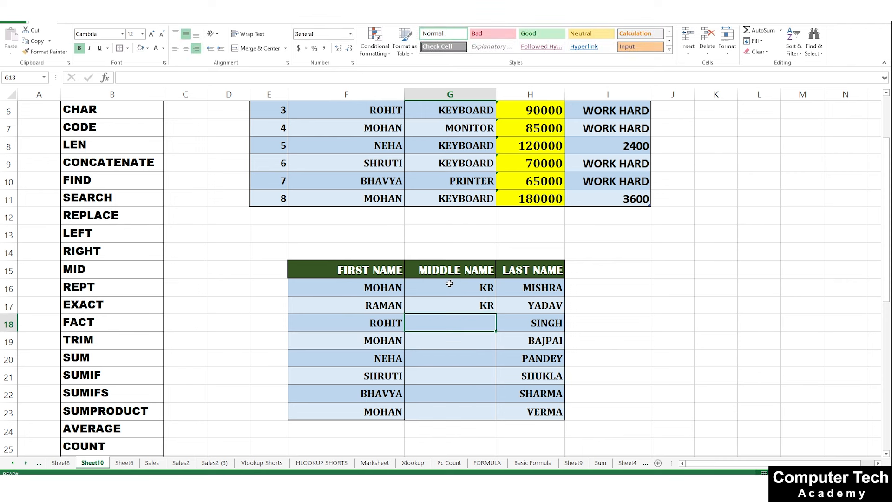
{"action": "key", "text": "Return"}
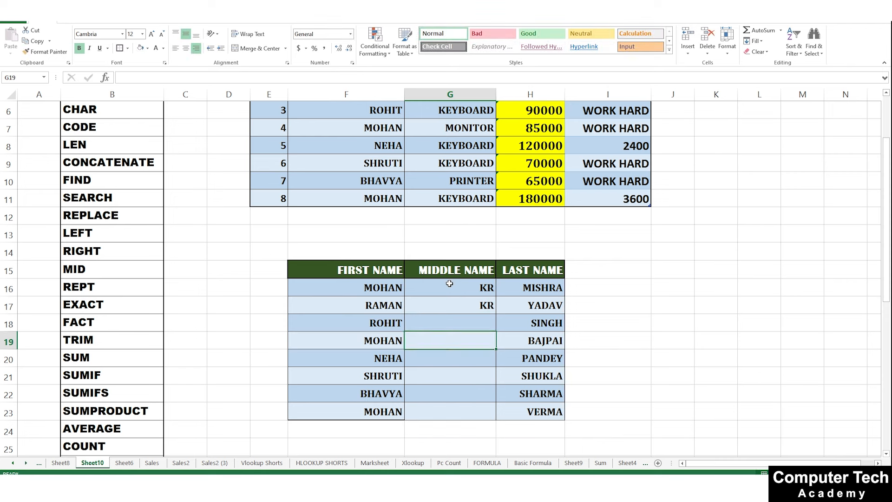
{"action": "type", "text": "KUMAR"}
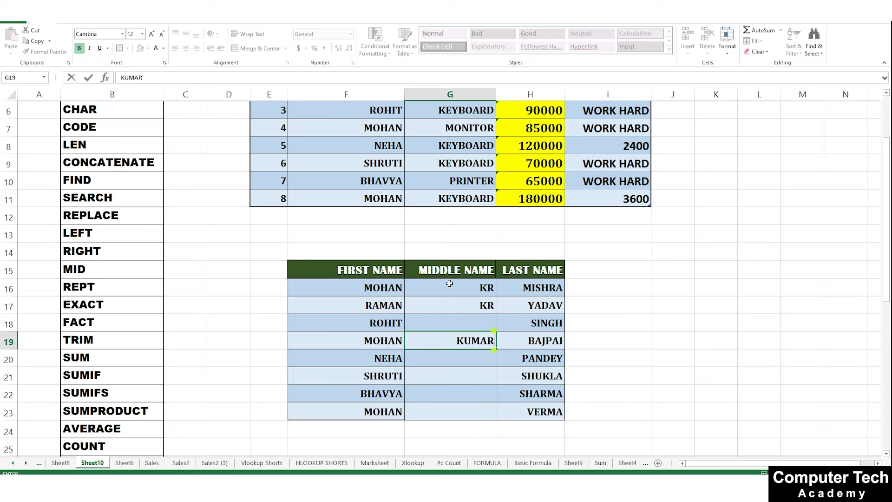
{"action": "key", "text": "Return"}
{"action": "type", "text": "DEVI"}
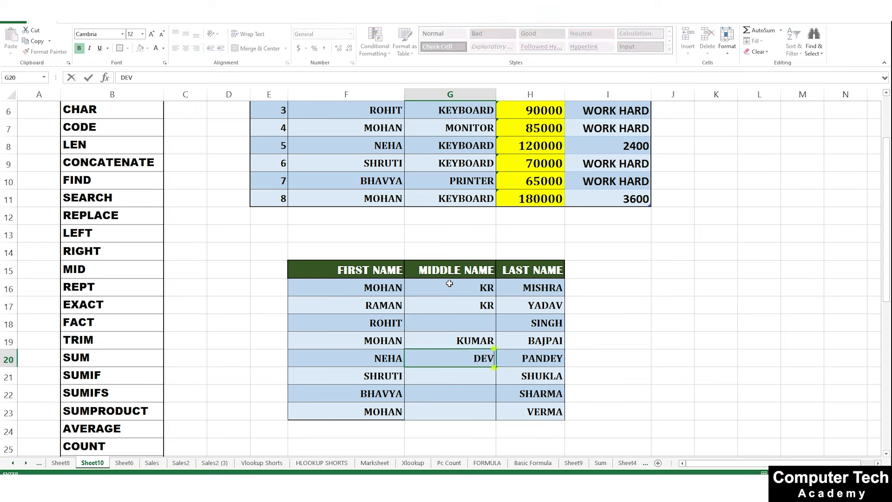
{"action": "key", "text": "Return"}
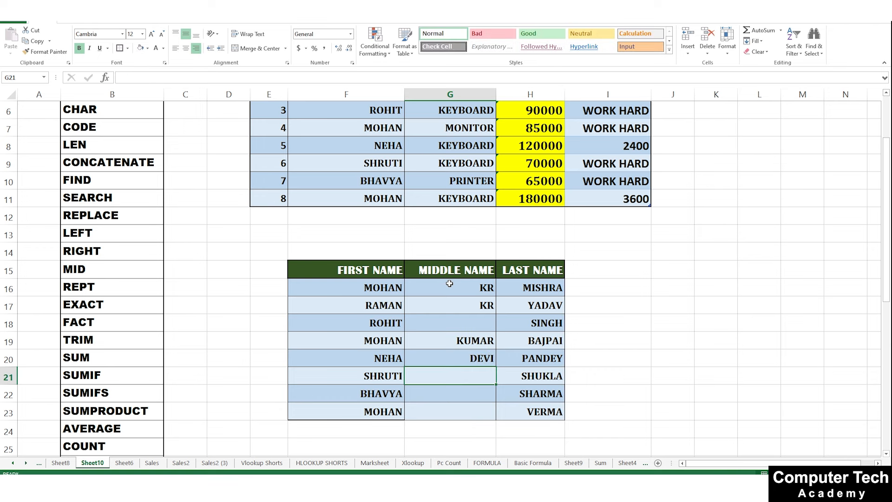
{"action": "left_click", "coordinate": [445, 393]}
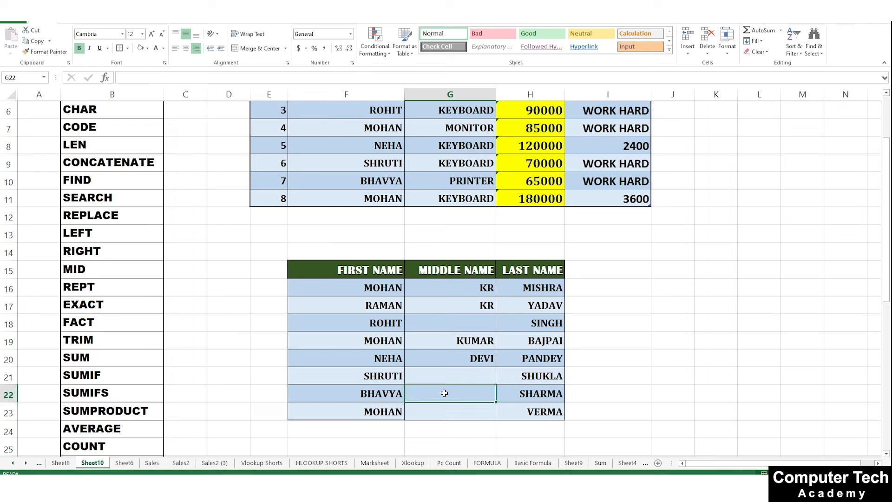
{"action": "left_click", "coordinate": [448, 420]}
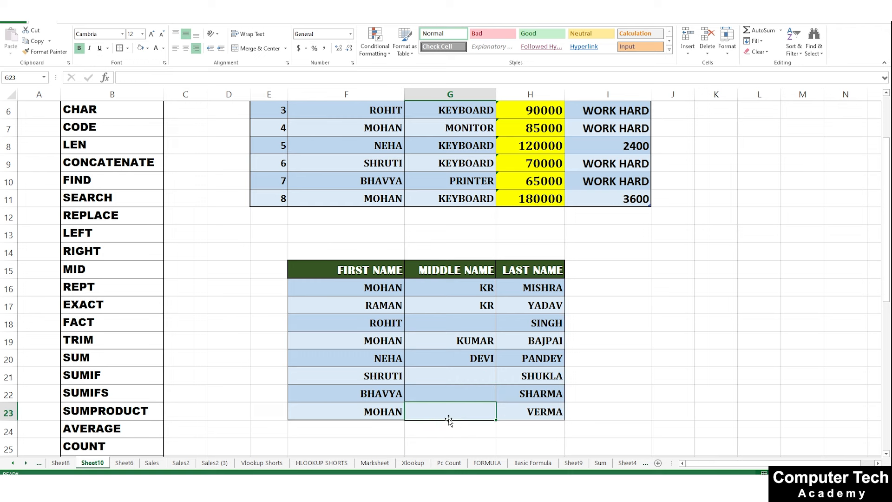
{"action": "type", "text": "KR"}
{"action": "key", "text": "Return"}
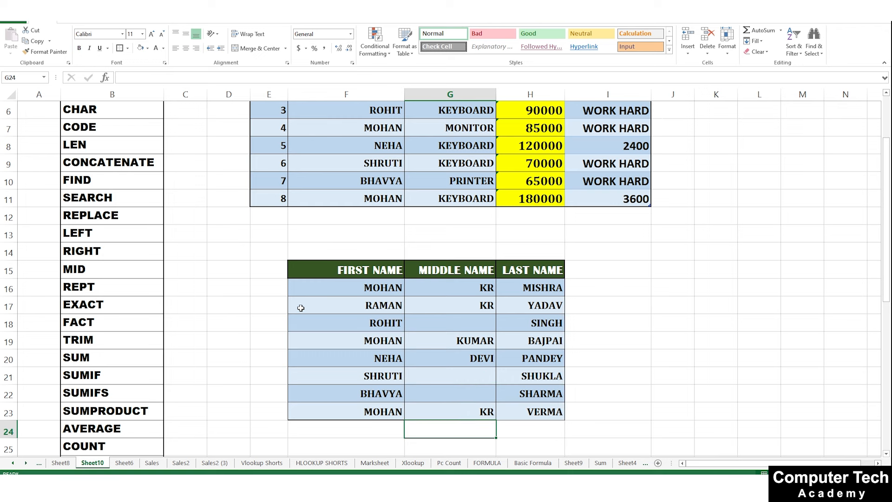
Add the heading TITLE in E15 and fill E16:E19 with MR
{"action": "left_click", "coordinate": [260, 269]}
{"action": "type", "text": "TITLE"}
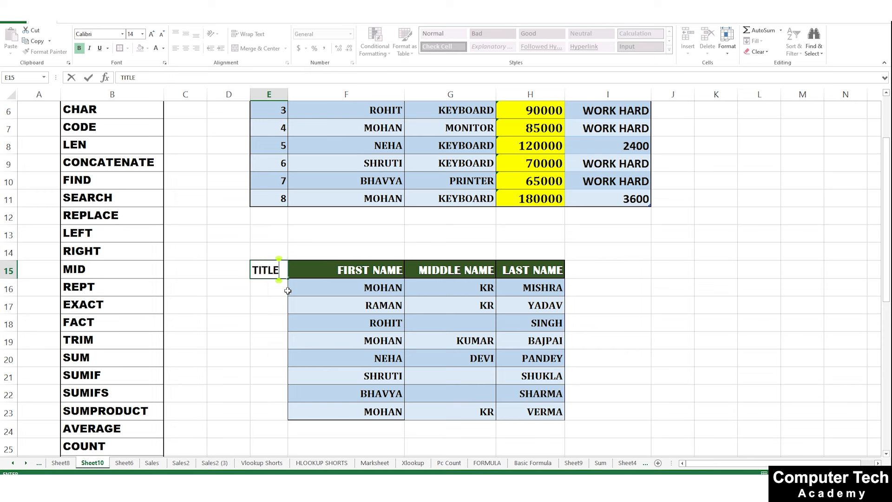
{"action": "key", "text": "Return"}
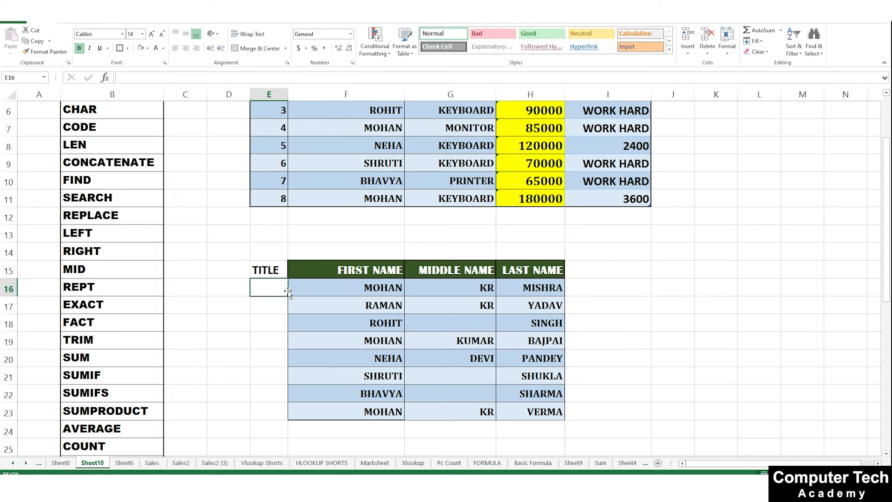
{"action": "type", "text": "MR"}
{"action": "key", "text": "Return"}
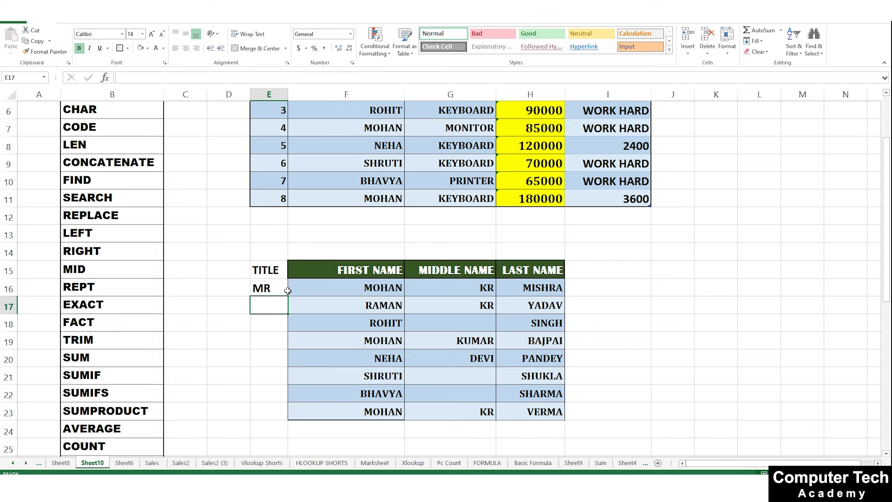
{"action": "left_click", "coordinate": [277, 291]}
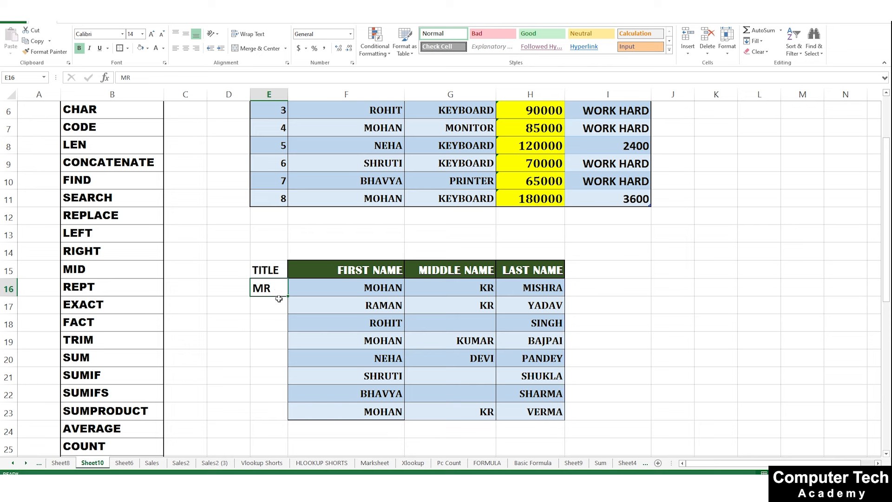
{"action": "left_click_drag", "start_coordinate": [288, 297], "coordinate": [294, 348]}
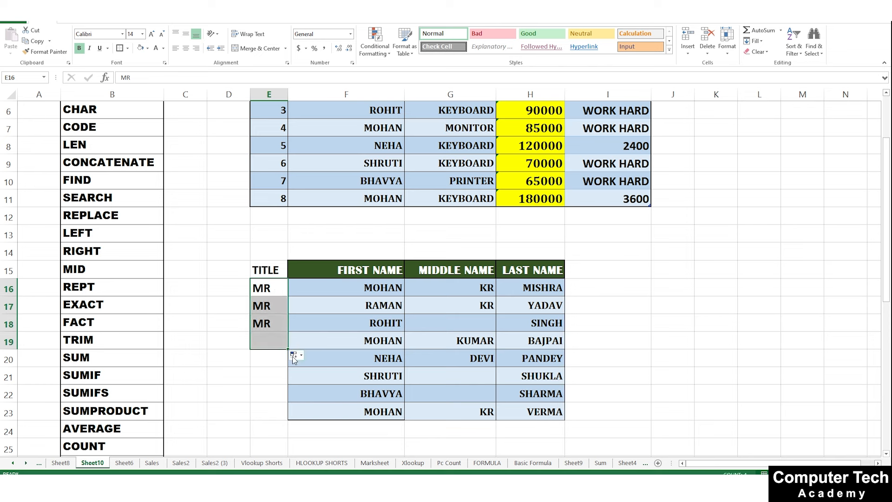
Fill E20:E22 with MS and copy MR from E19 into E23
{"action": "left_click", "coordinate": [278, 361]}
{"action": "type", "text": "MS"}
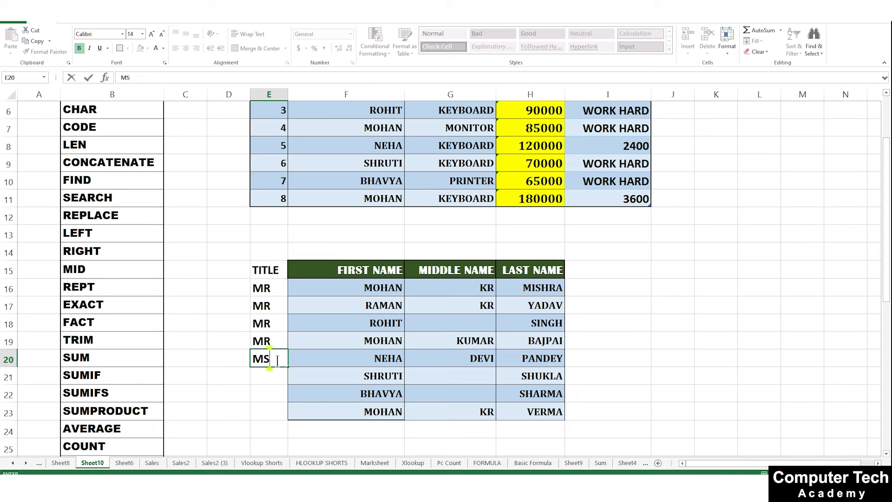
{"action": "key", "text": "Return"}
{"action": "left_click", "coordinate": [257, 359]}
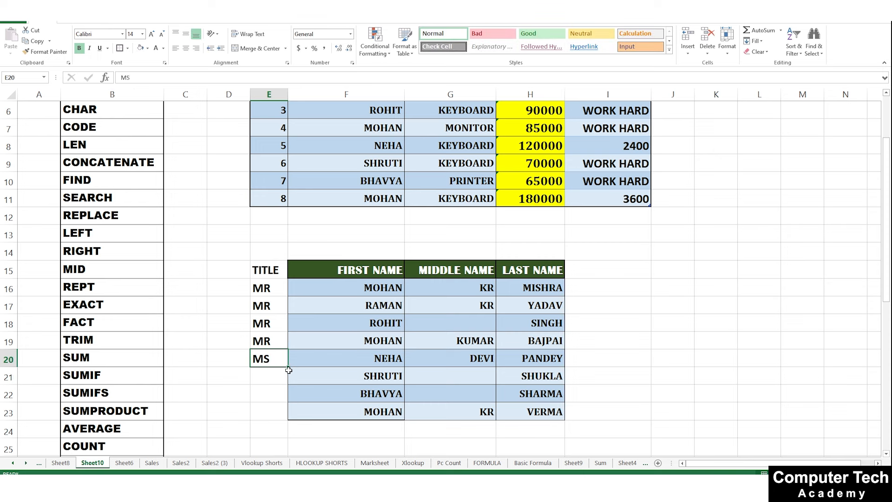
{"action": "left_click_drag", "start_coordinate": [288, 368], "coordinate": [289, 398]}
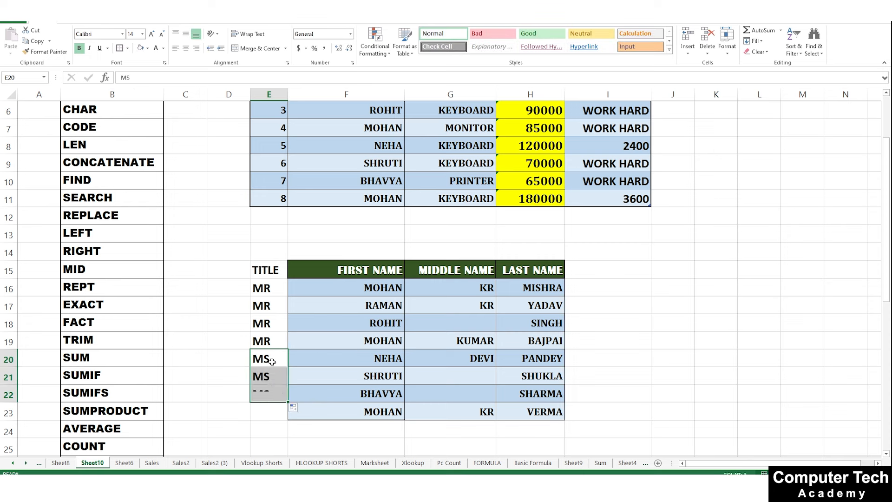
{"action": "left_click", "coordinate": [267, 340]}
{"action": "key", "text": "ctrl+c"}
{"action": "left_click", "coordinate": [269, 410]}
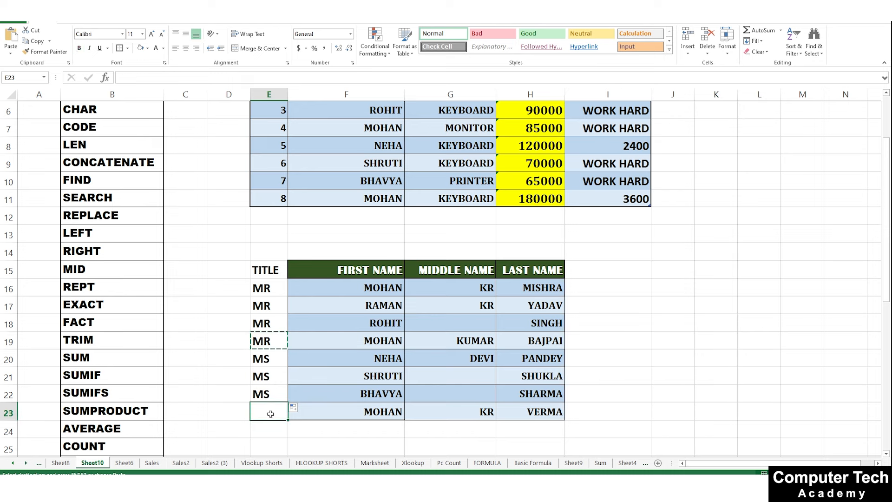
{"action": "key", "text": "ctrl+v"}
Copy the FIRST NAME heading's format to E15 and the banded format of F18:F19 to E16:E23
{"action": "left_click", "coordinate": [301, 269]}
{"action": "left_click", "coordinate": [45, 51]}
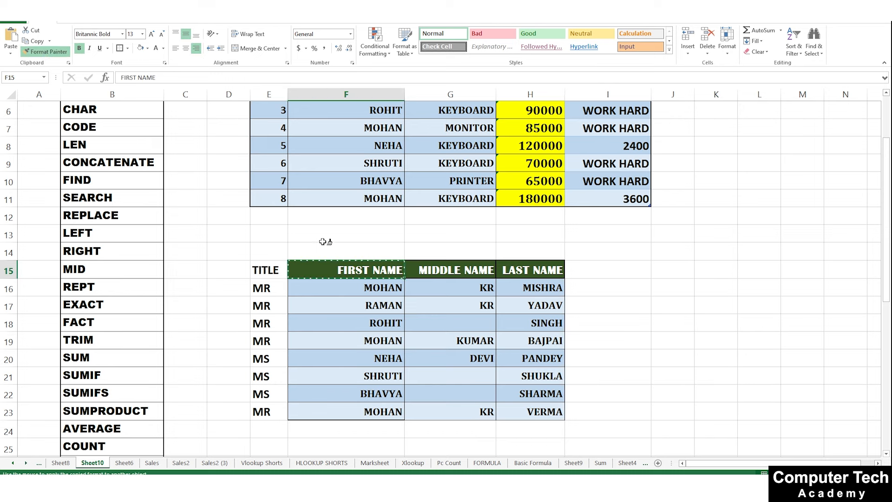
{"action": "left_click", "coordinate": [267, 270]}
{"action": "left_click_drag", "start_coordinate": [354, 327], "coordinate": [354, 340]}
{"action": "left_click", "coordinate": [45, 51]}
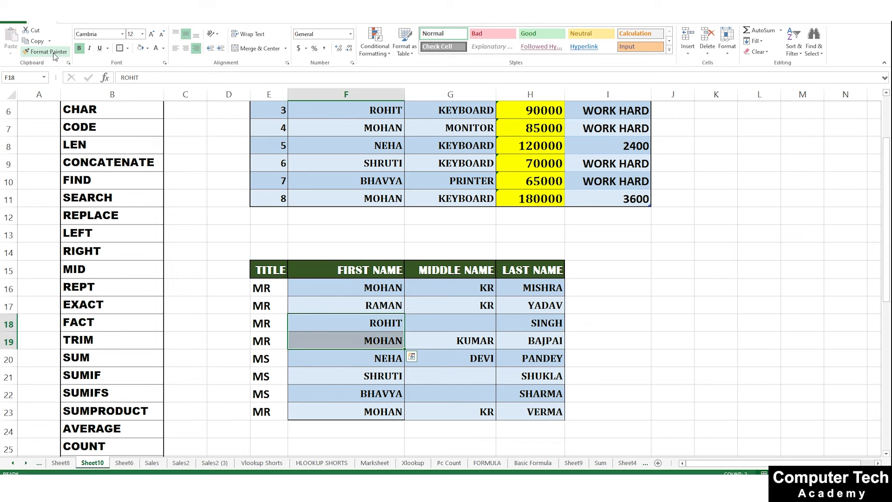
{"action": "left_click_drag", "start_coordinate": [262, 288], "coordinate": [269, 413]}
{"action": "left_click", "coordinate": [449, 375]}
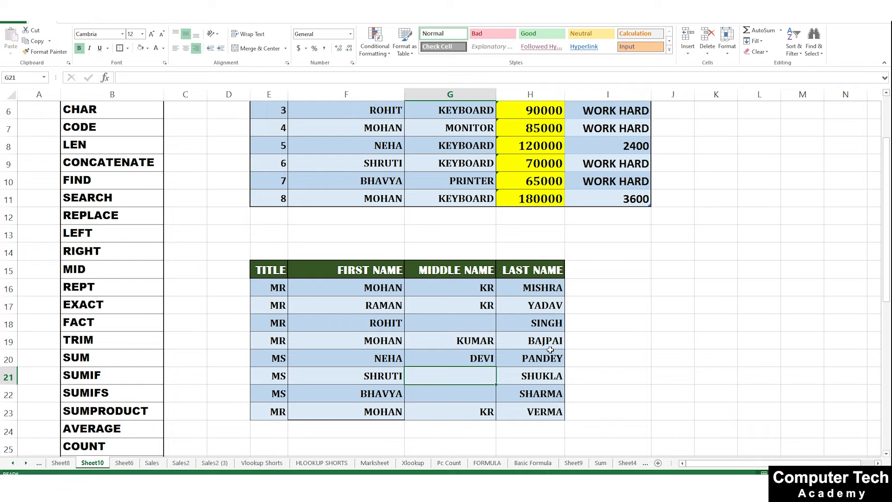
Add the heading FULL NAME in I15 and give it the LAST NAME heading's format
{"action": "scroll", "coordinate": [550, 350], "scroll_direction": "up", "scroll_amount": 2}
{"action": "left_click", "coordinate": [614, 352]}
{"action": "type", "text": "F"}
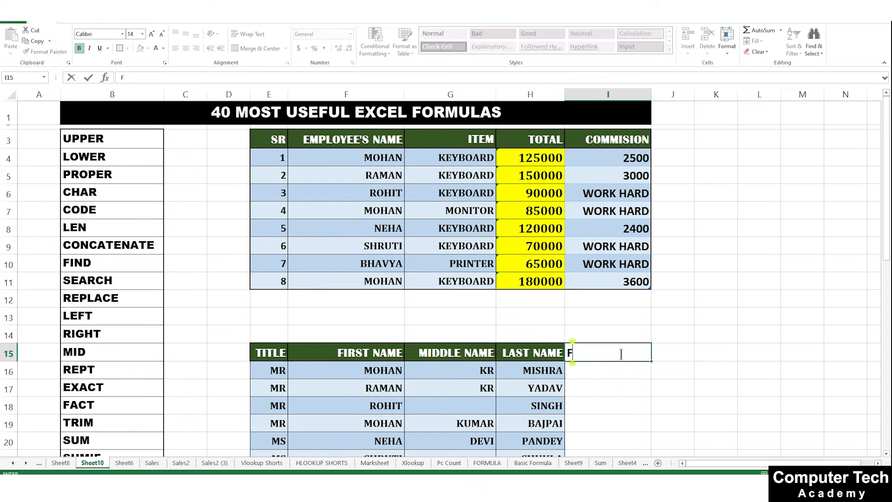
{"action": "type", "text": "ULL NAME"}
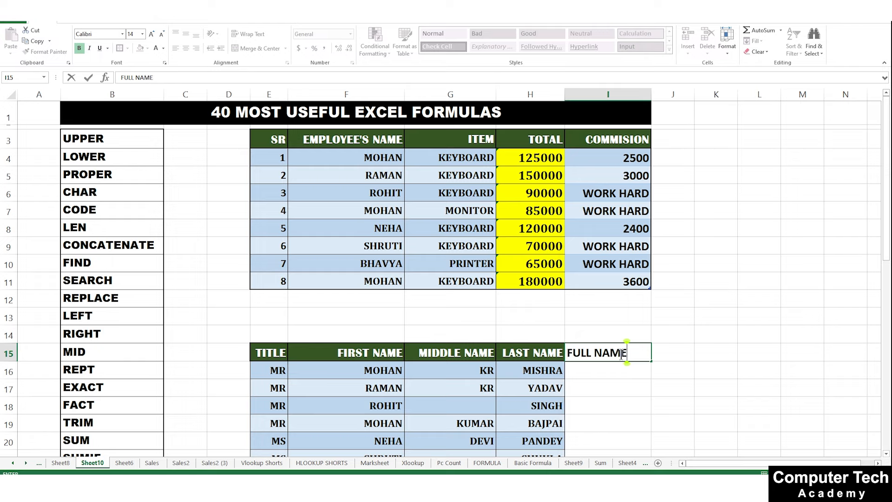
{"action": "key", "text": "Return"}
{"action": "left_click", "coordinate": [538, 360]}
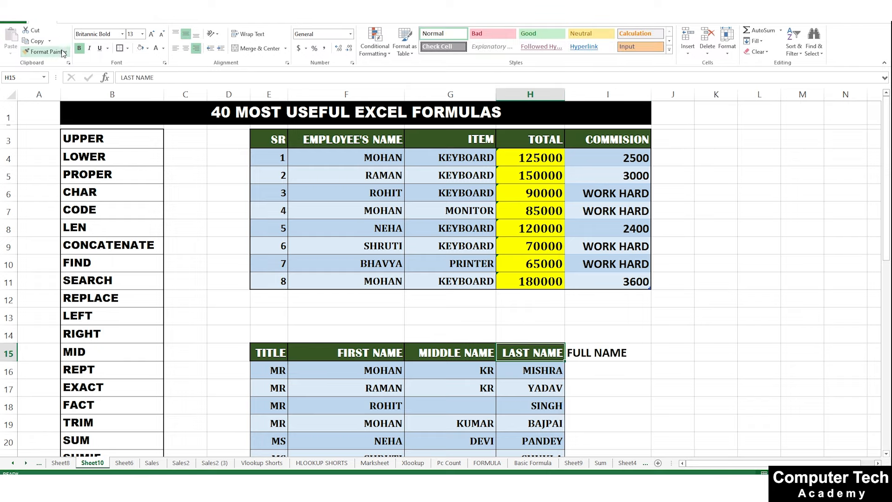
{"action": "left_click", "coordinate": [47, 52]}
{"action": "left_click", "coordinate": [625, 353]}
Copy the banded row format of H17:H18 to the FULL NAME cells I16:I22, and I22's format to I23
{"action": "scroll", "coordinate": [647, 281], "scroll_direction": "down", "scroll_amount": 3}
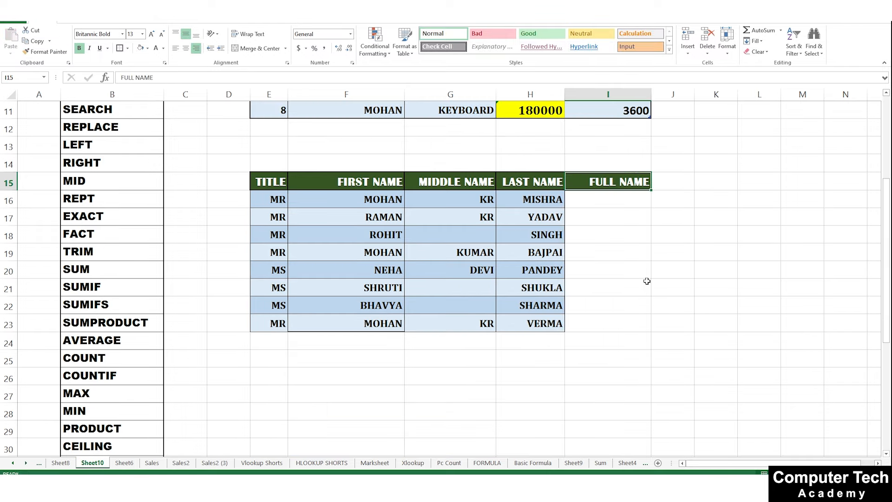
{"action": "left_click_drag", "start_coordinate": [543, 219], "coordinate": [545, 236]}
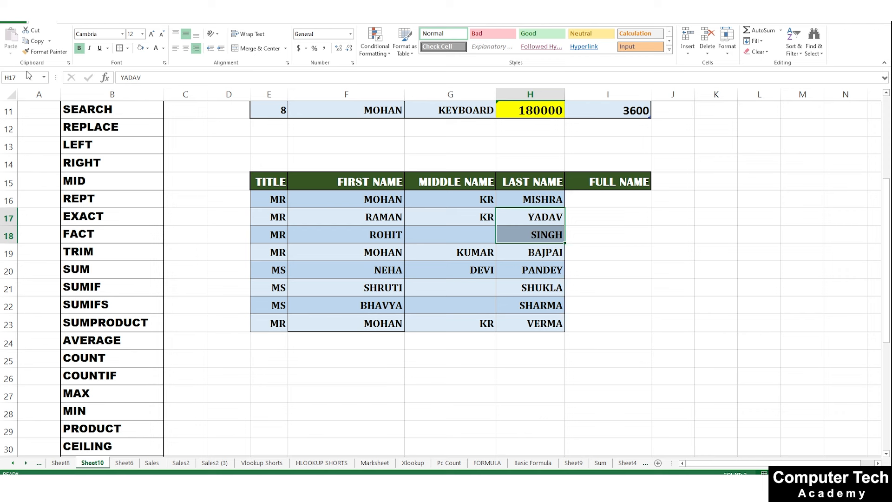
{"action": "left_click", "coordinate": [47, 52]}
{"action": "left_click_drag", "start_coordinate": [604, 199], "coordinate": [601, 310]}
{"action": "left_click", "coordinate": [635, 325]}
{"action": "left_click", "coordinate": [617, 306]}
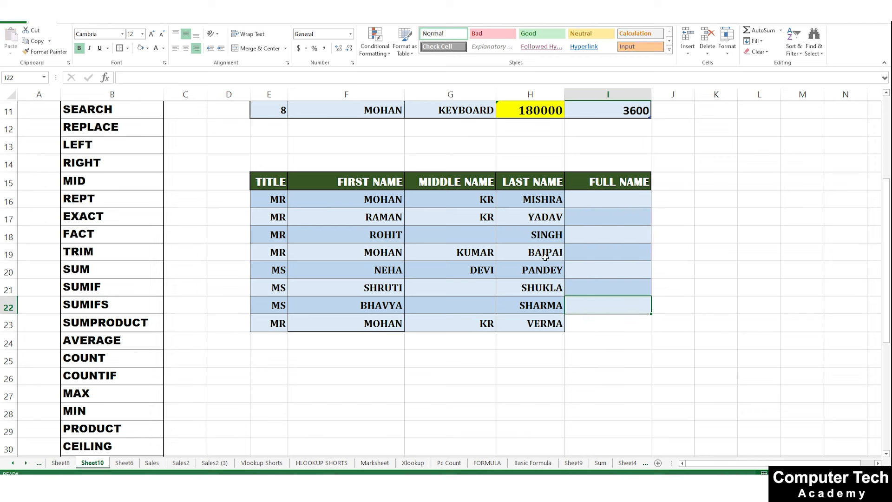
{"action": "left_click", "coordinate": [46, 52]}
{"action": "left_click", "coordinate": [614, 324]}
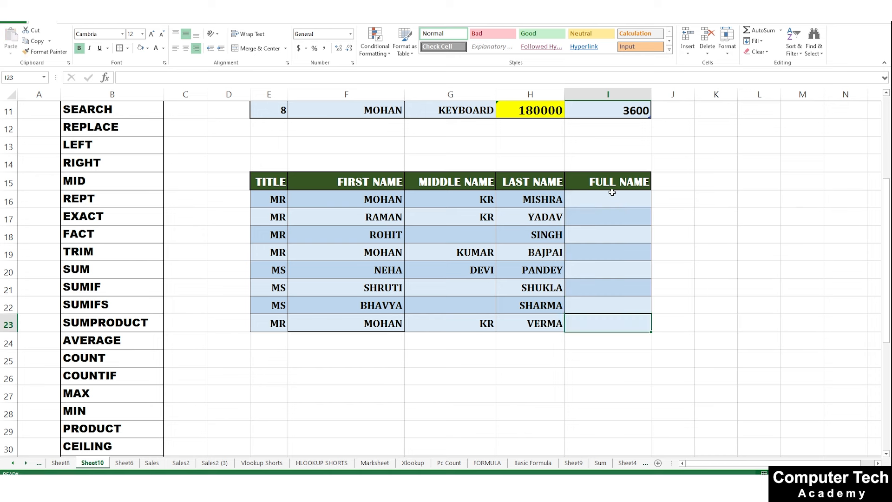
Enter the first person's full name with title, as plain text with spaces, in I16
{"action": "left_click", "coordinate": [612, 201]}
{"action": "type", "text": "MR"}
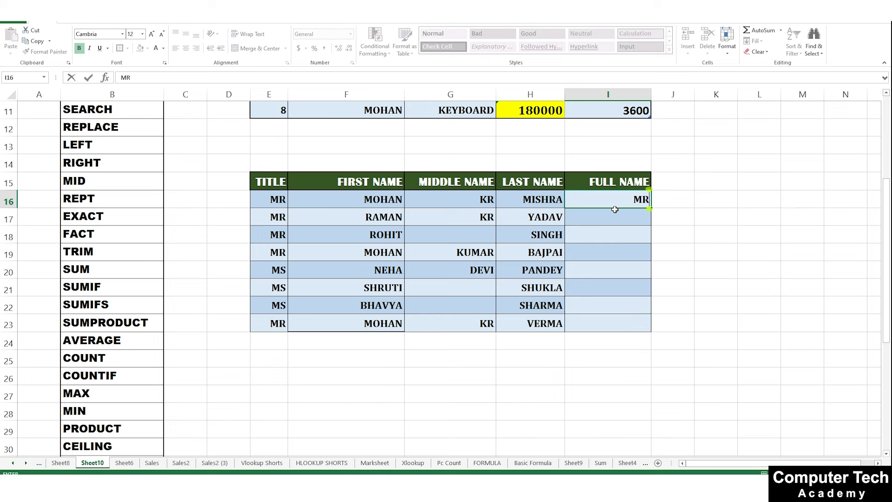
{"action": "type", "text": " MOHAN KR"}
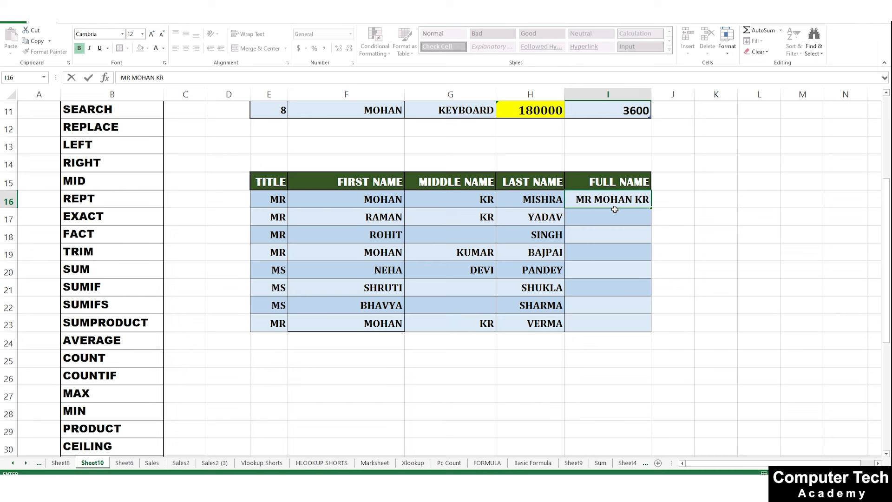
{"action": "type", "text": " MISHRA'"}
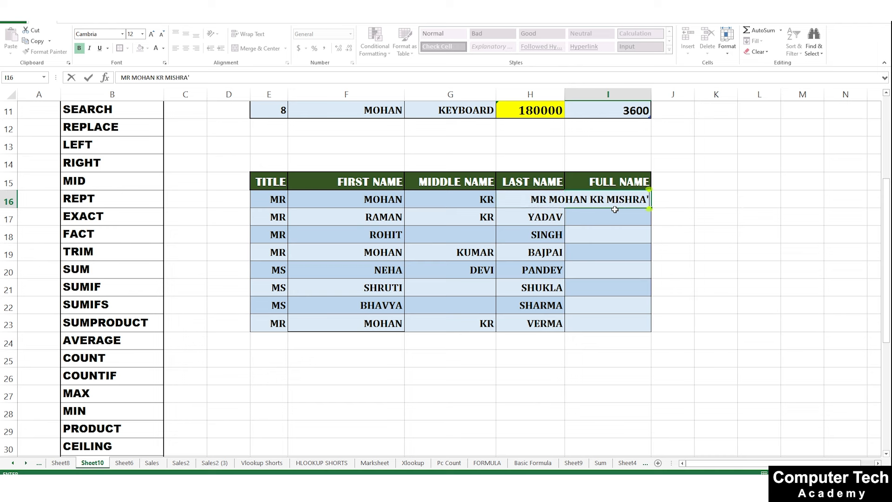
{"action": "key", "text": "BackSpace"}
{"action": "key", "text": "Return"}
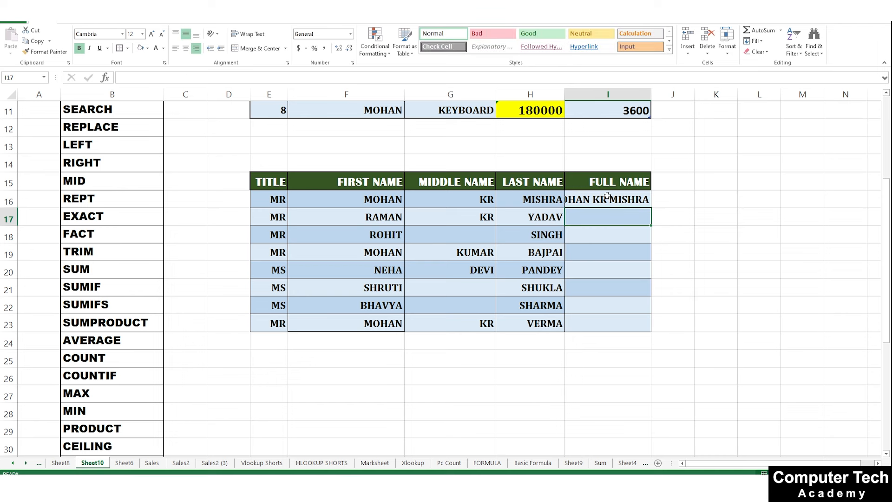
Left-align I16 and clear its contents, and widen column I enough for a full name
{"action": "left_click", "coordinate": [607, 195]}
{"action": "left_click_drag", "start_coordinate": [651, 94], "coordinate": [663, 95]}
{"action": "left_click", "coordinate": [175, 48]}
{"action": "scroll", "coordinate": [555, 331], "scroll_direction": "up", "scroll_amount": 4}
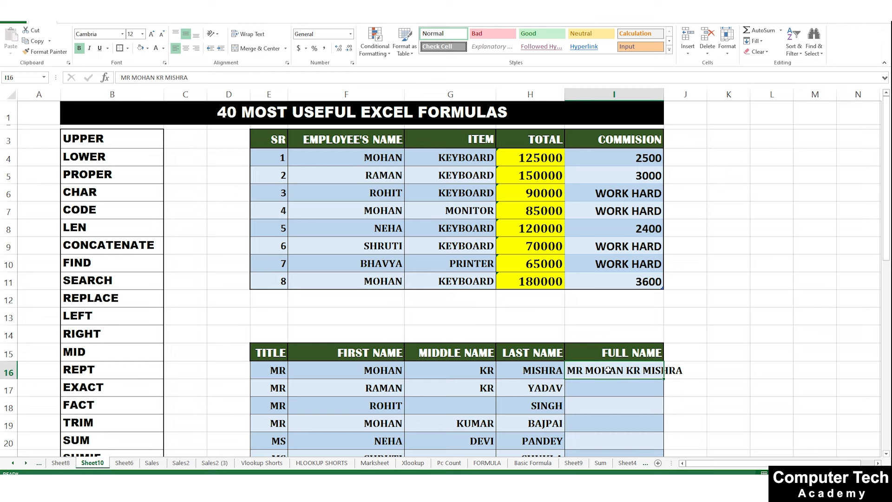
{"action": "key", "text": "Delete"}
{"action": "left_click_drag", "start_coordinate": [664, 94], "coordinate": [694, 94]}
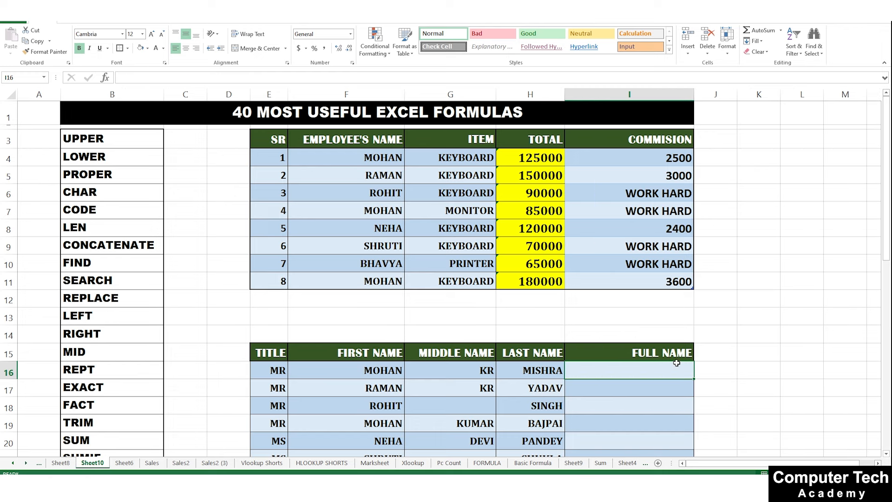
{"action": "type", "text": "="}
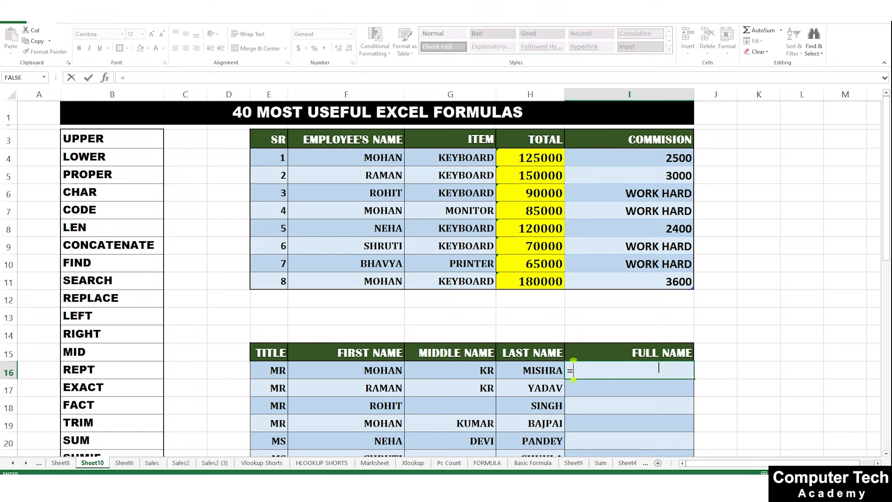
{"action": "key", "text": "Escape"}
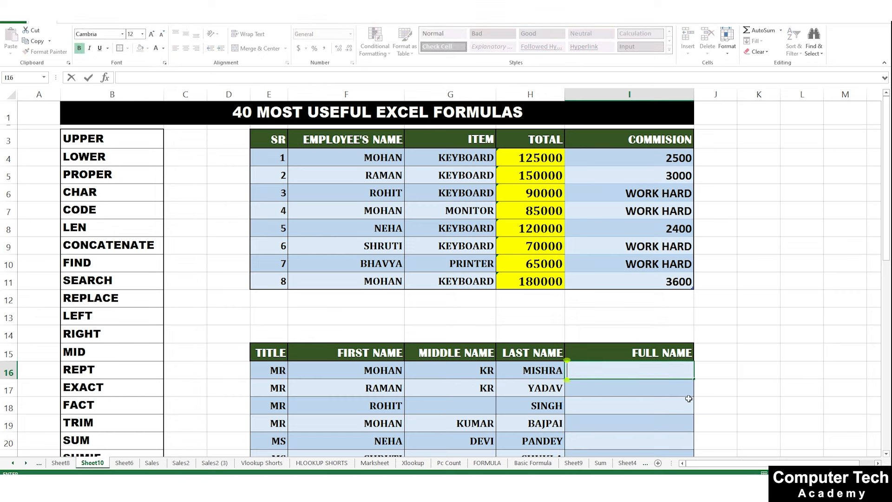
{"action": "key", "text": "Escape"}
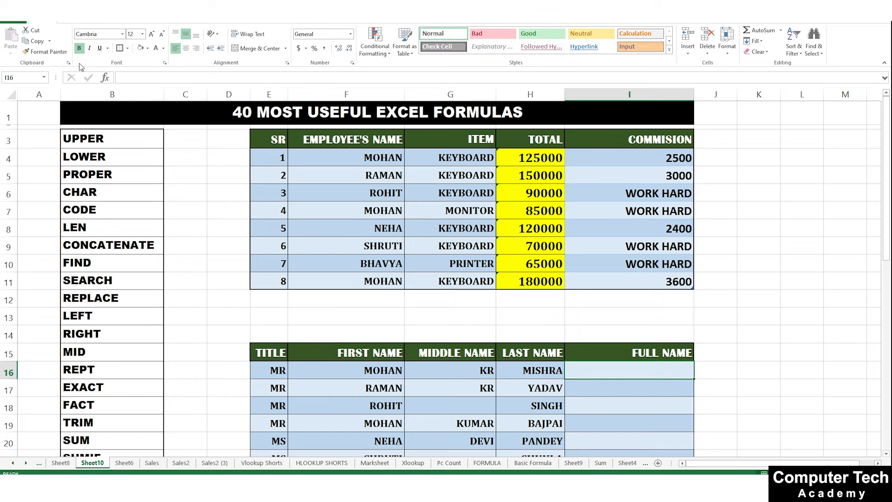
Enlarge the font of I16 to 14 and join the name parts there with =CONCATENATE(E16,F16,G16,H16)
{"action": "left_click", "coordinate": [151, 33]}
{"action": "type", "text": "=CONCATE"}
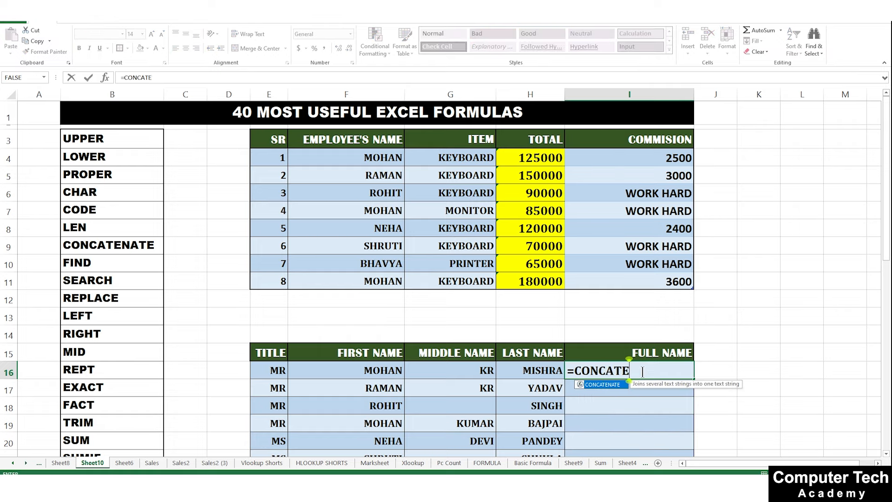
{"action": "type", "text": "NATE("}
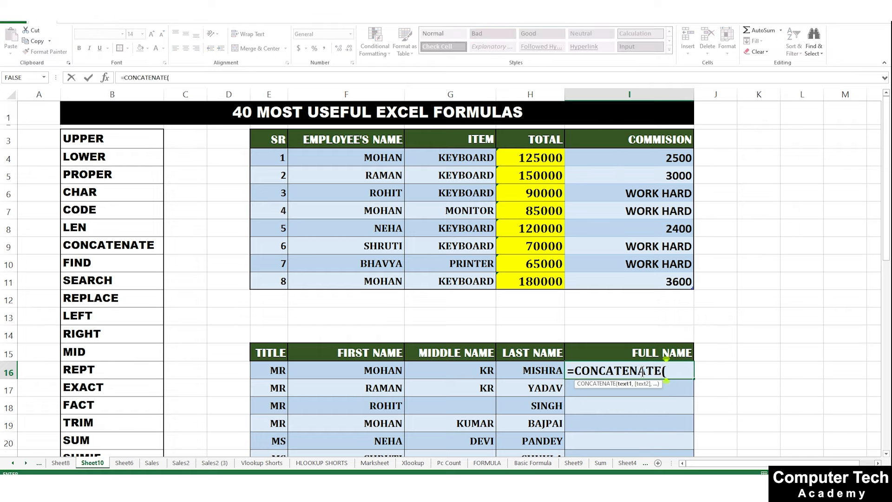
{"action": "scroll", "coordinate": [642, 372], "scroll_direction": "down", "scroll_amount": 3}
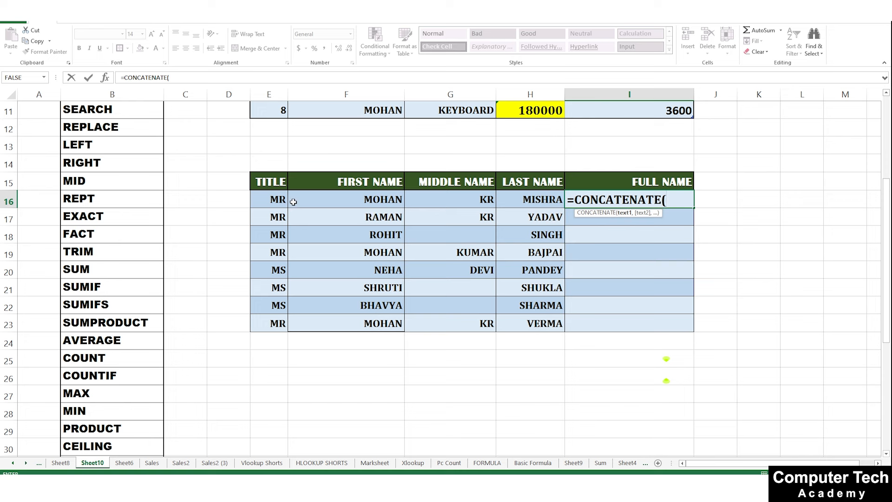
{"action": "left_click", "coordinate": [268, 202]}
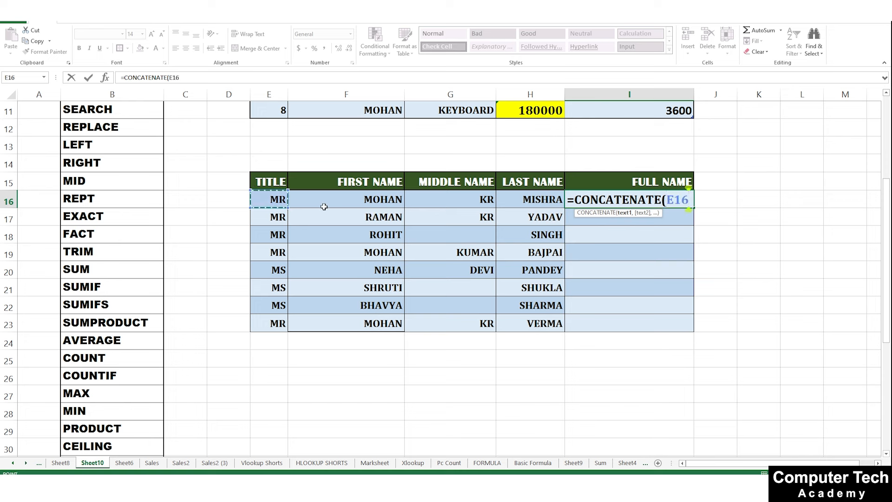
{"action": "type", "text": ","}
{"action": "left_click", "coordinate": [360, 203]}
{"action": "type", "text": ","}
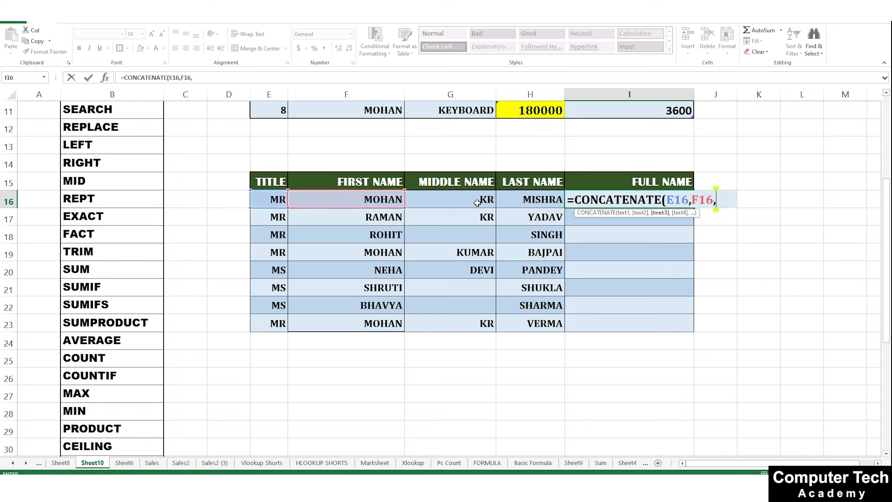
{"action": "left_click", "coordinate": [479, 200]}
{"action": "type", "text": ","}
{"action": "left_click", "coordinate": [538, 202]}
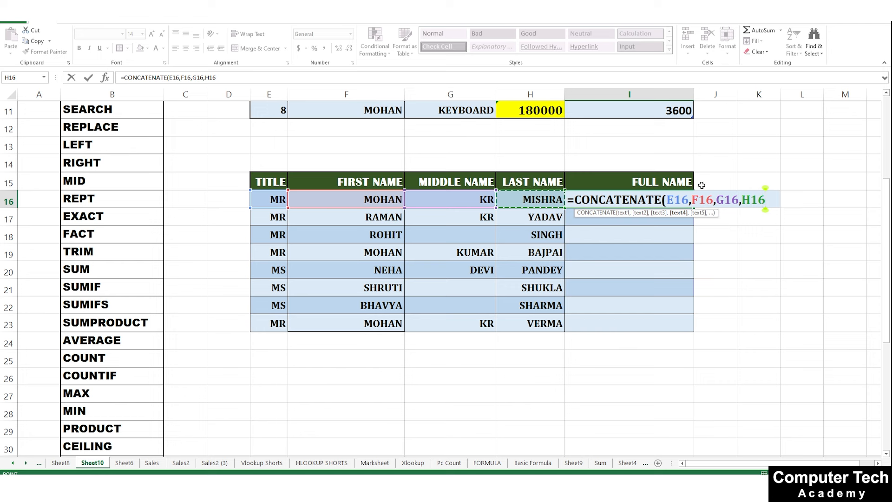
{"action": "type", "text": ")"}
{"action": "key", "text": "Return"}
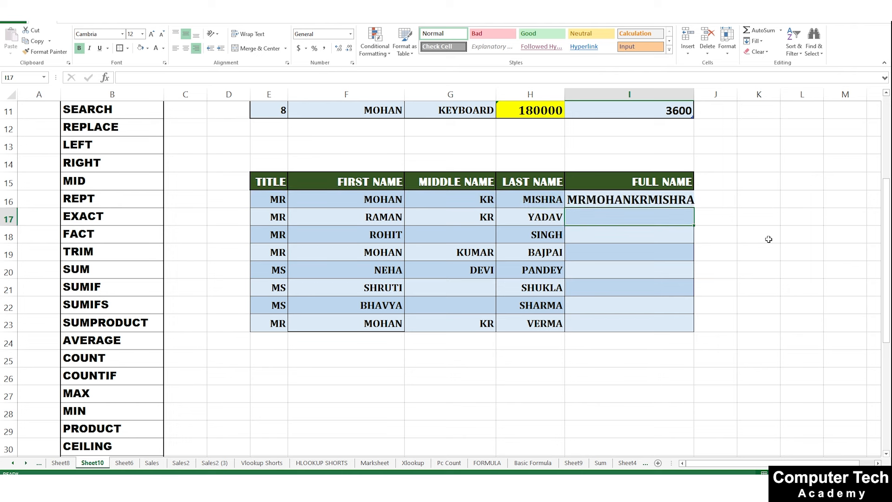
Widen column I slightly more to fit the joined name and enlarge the font of I17 to 14
{"action": "left_click", "coordinate": [600, 202]}
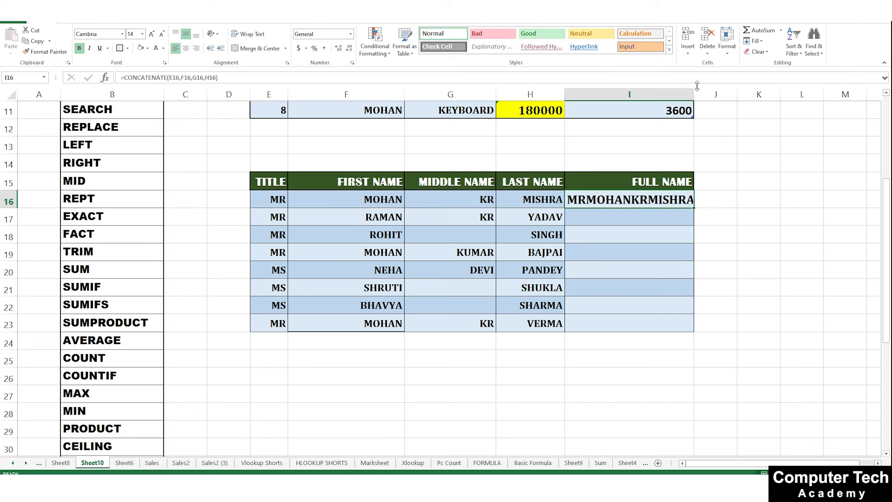
{"action": "left_click_drag", "start_coordinate": [694, 95], "coordinate": [709, 94]}
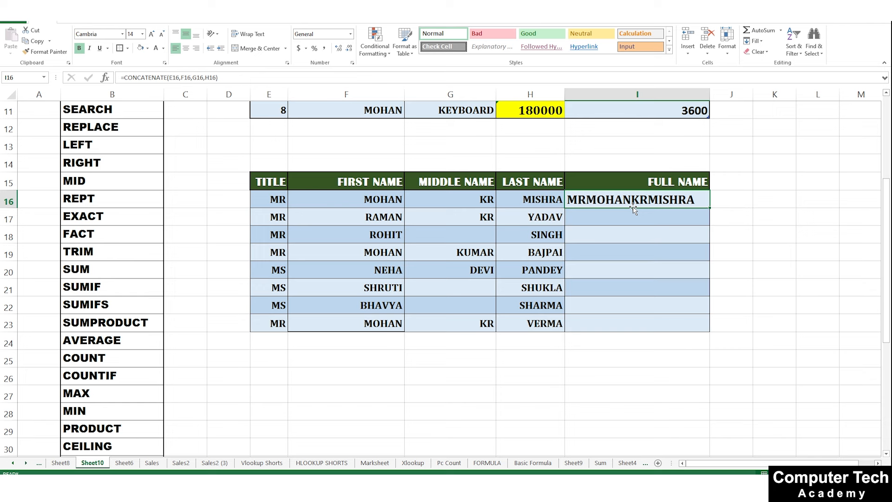
{"action": "left_click", "coordinate": [605, 219]}
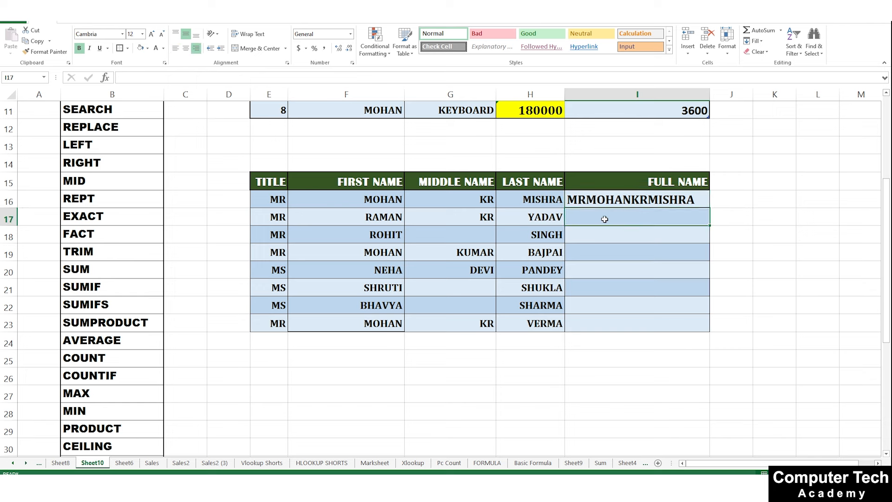
{"action": "left_click", "coordinate": [151, 34]}
{"action": "type", "text": "=v"}
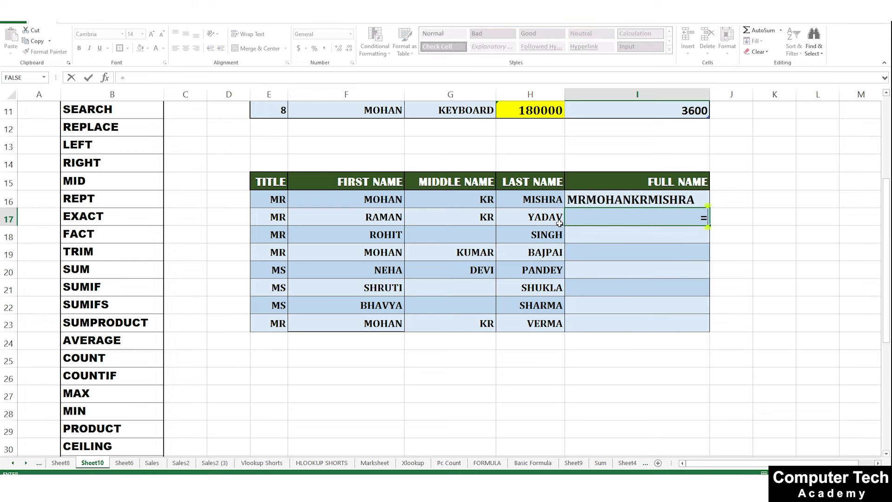
{"action": "key", "text": "BackSpace"}
{"action": "type", "text": "CON"}
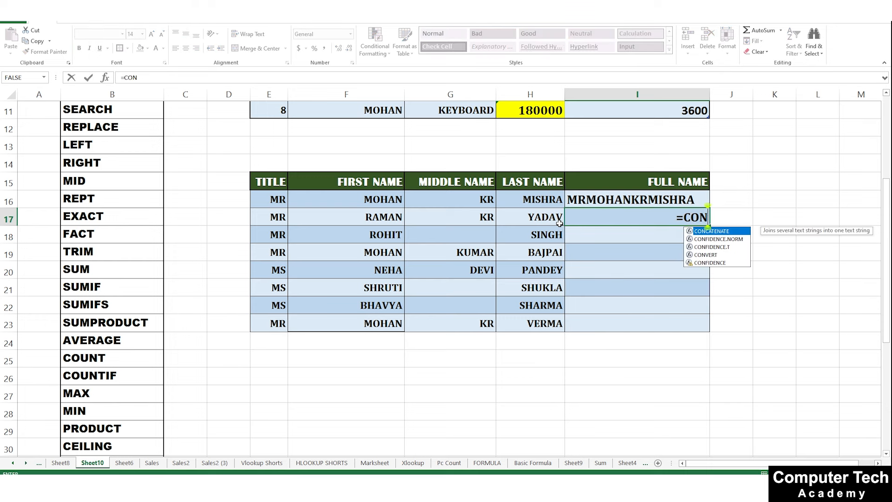
{"action": "type", "text": "CATENA"}
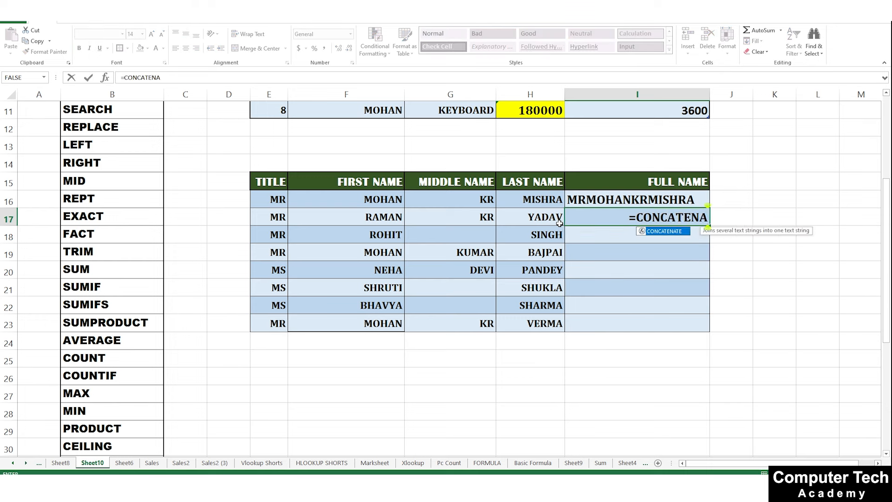
{"action": "key", "text": "BackSpace"}
{"action": "key", "text": "BackSpace"}
{"action": "key", "text": "BackSpace"}
{"action": "key", "text": "BackSpace"}
{"action": "key", "text": "BackSpace"}
{"action": "key", "text": "BackSpace"}
{"action": "key", "text": "BackSpace"}
{"action": "key", "text": "BackSpace"}
{"action": "key", "text": "BackSpace"}
{"action": "key", "text": "BackSpace"}
Left-align the empty FULL NAME cells I17:I22
{"action": "left_click", "coordinate": [689, 251]}
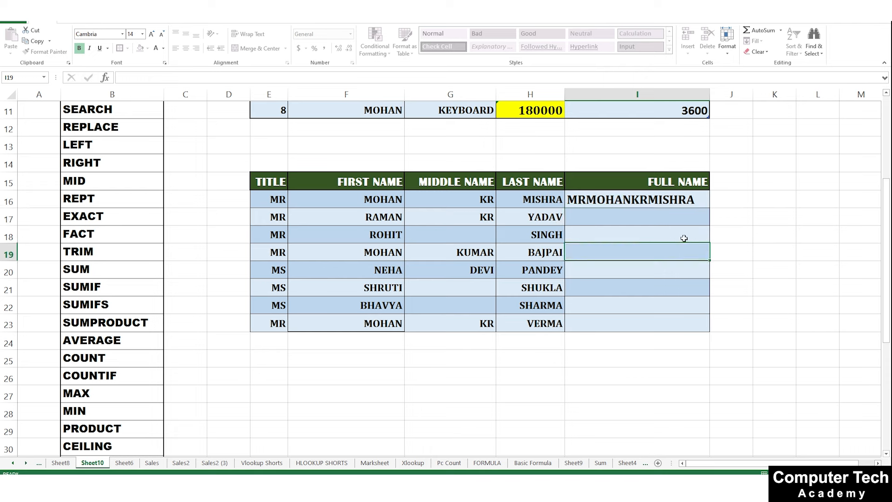
{"action": "left_click_drag", "start_coordinate": [669, 216], "coordinate": [669, 306]}
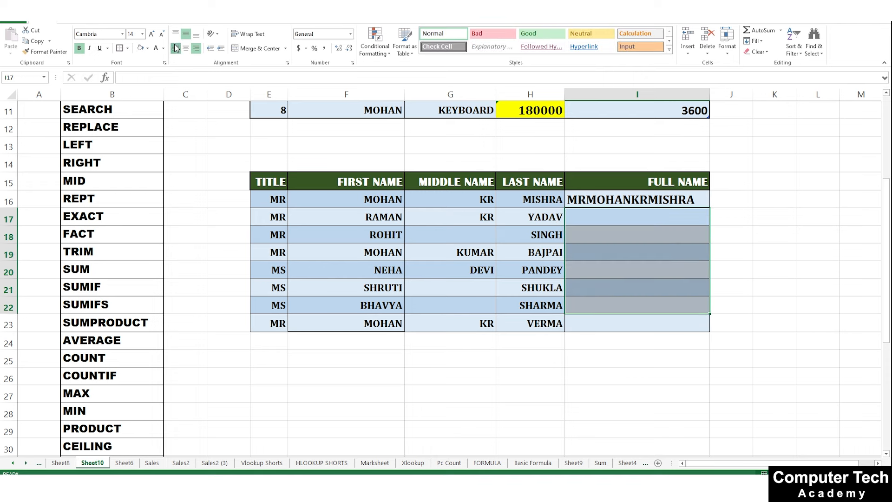
{"action": "left_click", "coordinate": [176, 48]}
Join the second person's name parts with separating spaces in I17 using =CONCATENATE(E17," ",F17," ",G17," ",H17)
{"action": "left_click", "coordinate": [598, 217]}
{"action": "type", "text": "="}
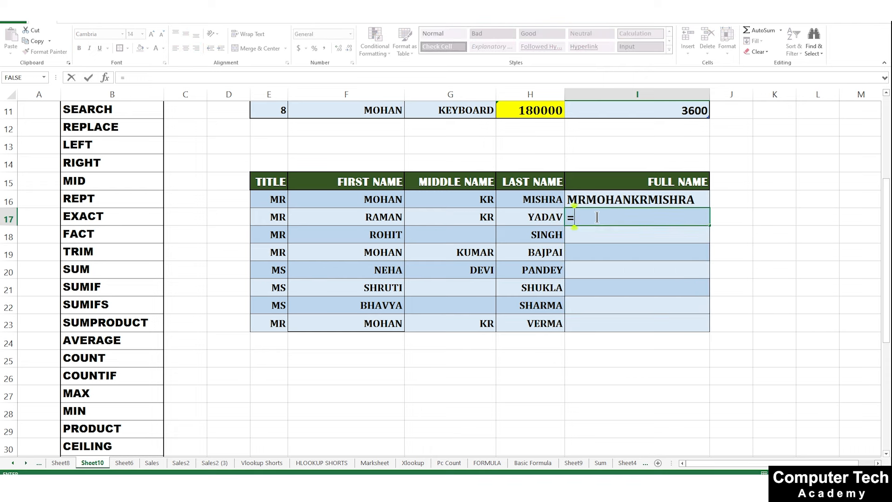
{"action": "type", "text": "CONCATENA"}
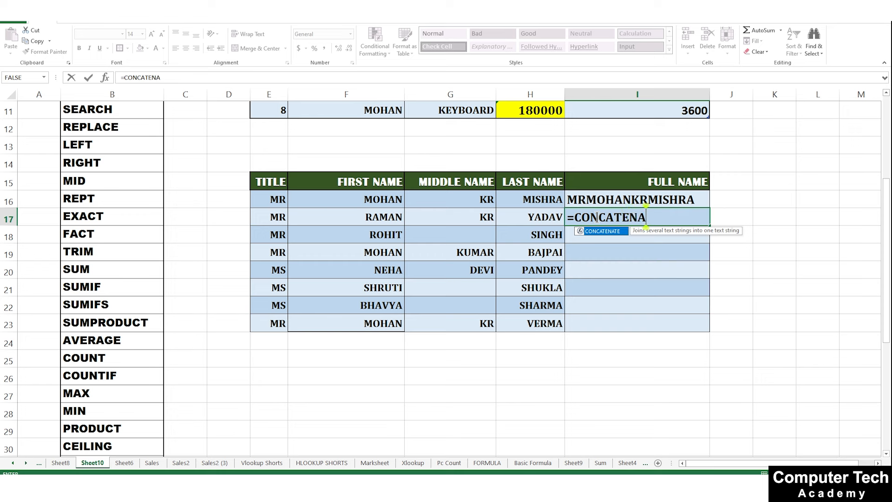
{"action": "type", "text": "TE("}
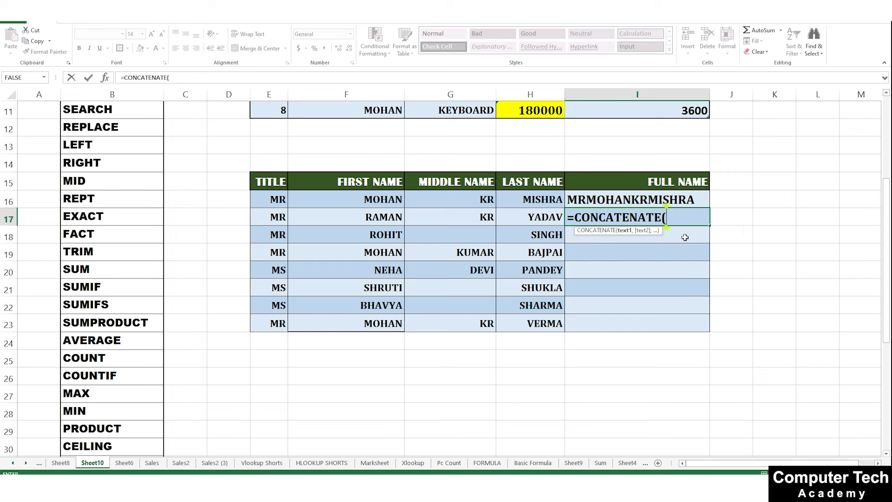
{"action": "left_click", "coordinate": [278, 214]}
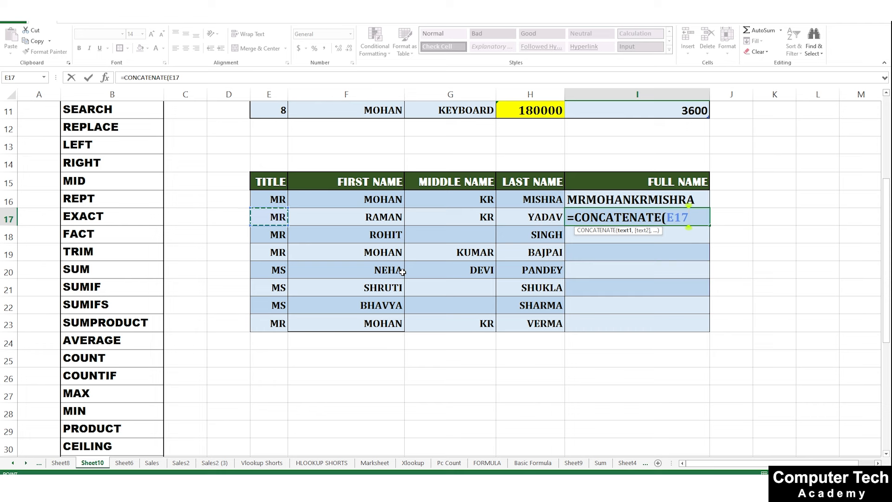
{"action": "type", "text": ","}
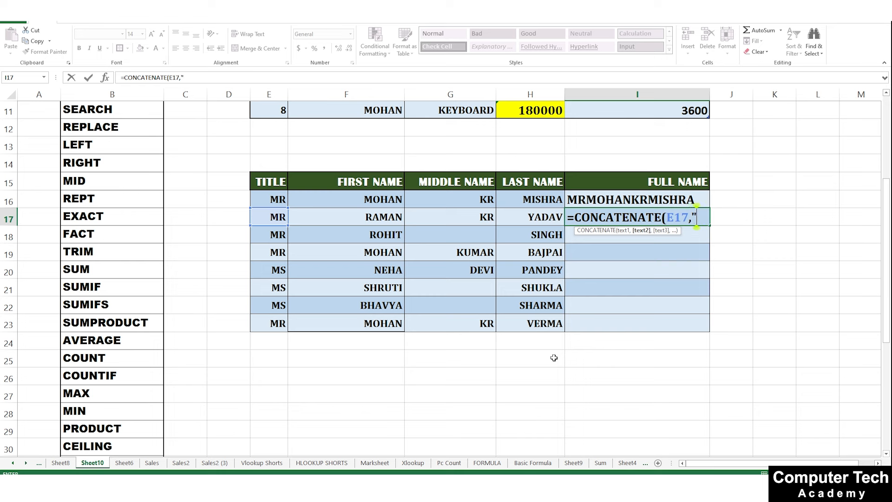
{"action": "type", "text": "\" \","}
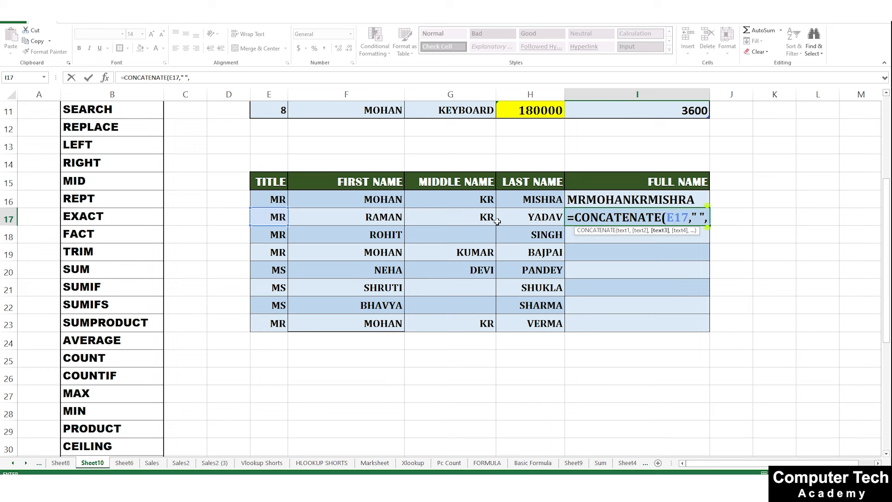
{"action": "left_click", "coordinate": [386, 218]}
{"action": "type", "text": ","}
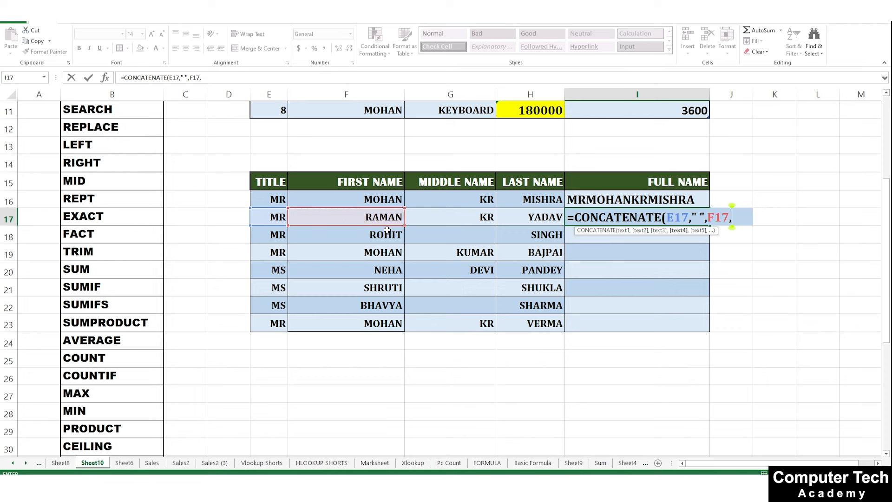
{"action": "type", "text": "\" \","}
{"action": "left_click", "coordinate": [484, 217]}
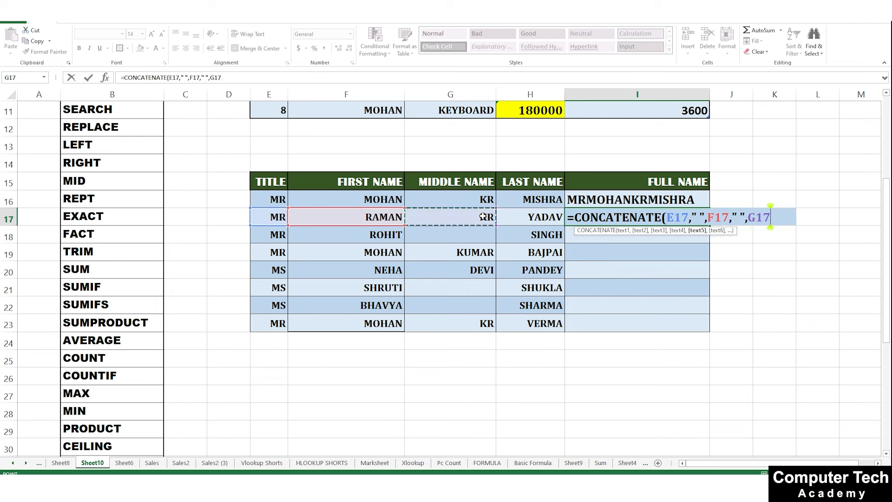
{"action": "type", "text": ",\""}
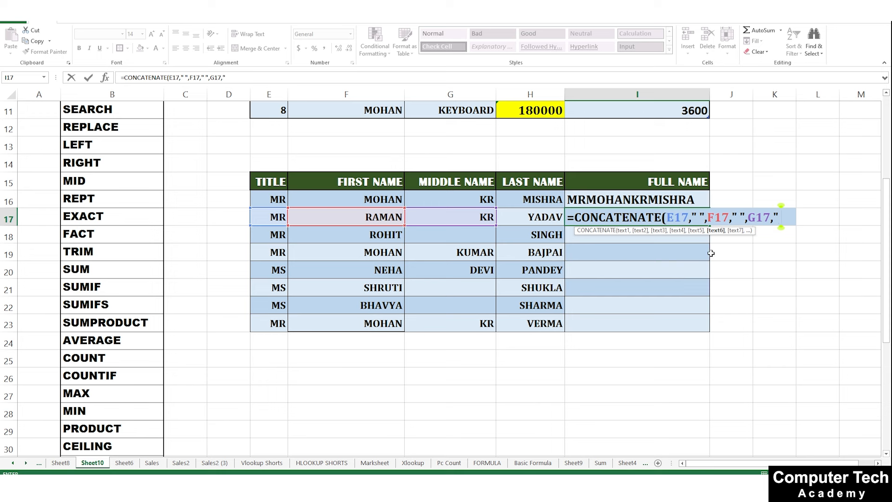
{"action": "type", "text": " \","}
{"action": "left_click", "coordinate": [553, 217]}
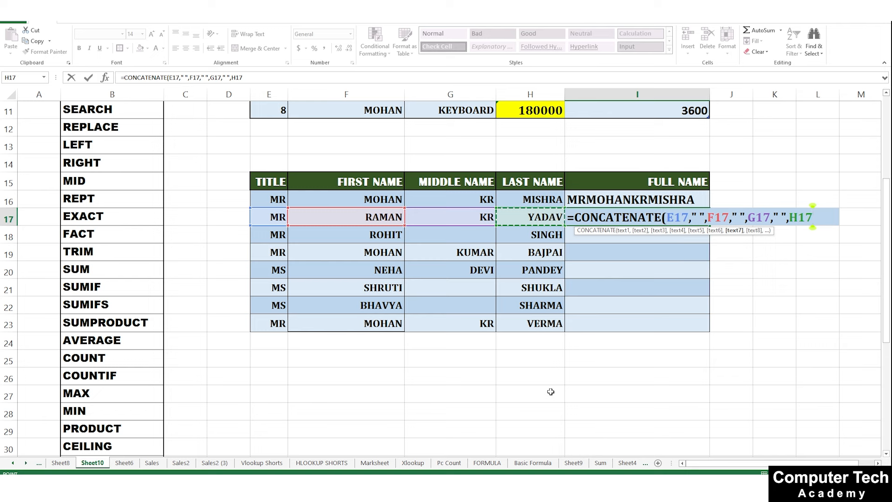
{"action": "key", "text": "Return"}
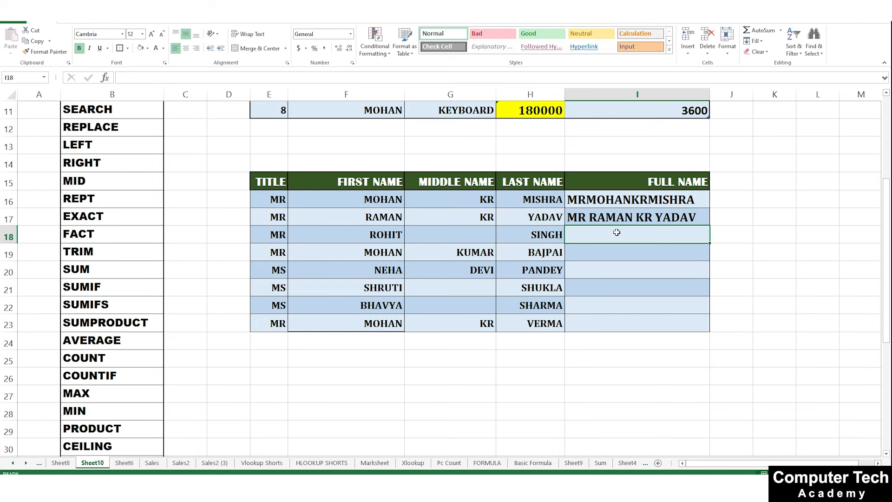
Fill the spaced CONCATENATE formula from I17 up into I16
{"action": "left_click", "coordinate": [616, 219]}
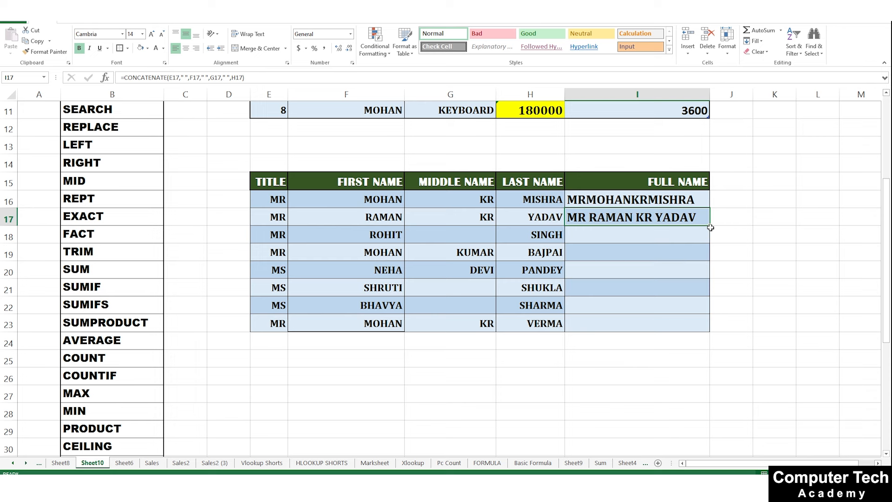
{"action": "left_click_drag", "start_coordinate": [710, 228], "coordinate": [704, 198]}
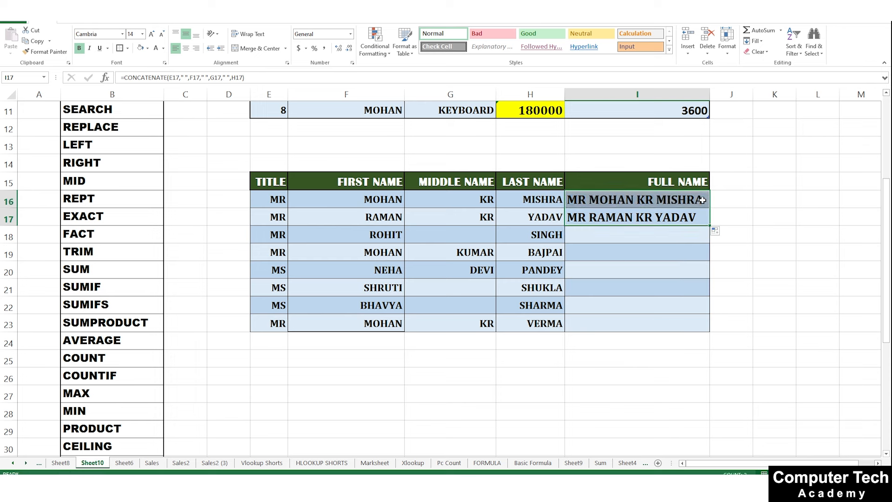
{"action": "left_click", "coordinate": [659, 264]}
Join only title, first and last name in I18 using CONCATENATE on E18, F18 and H18, with several spaces in quotes between them
{"action": "left_click", "coordinate": [627, 237]}
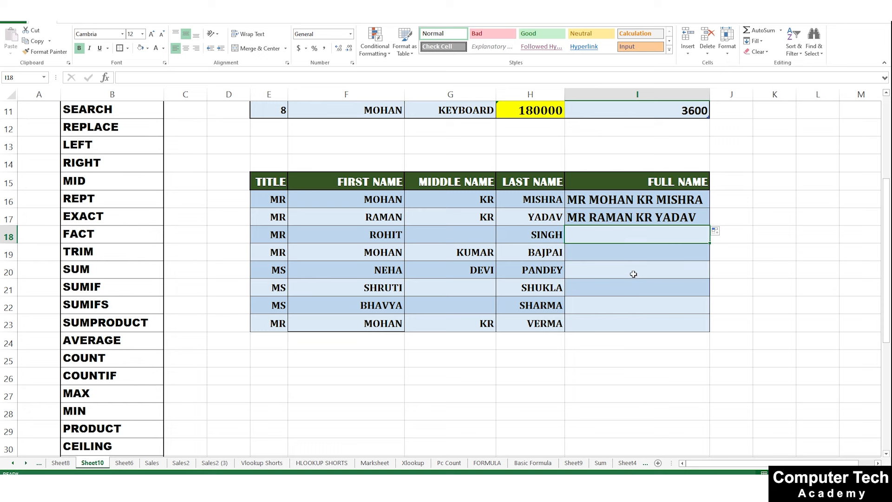
{"action": "type", "text": "=CON"}
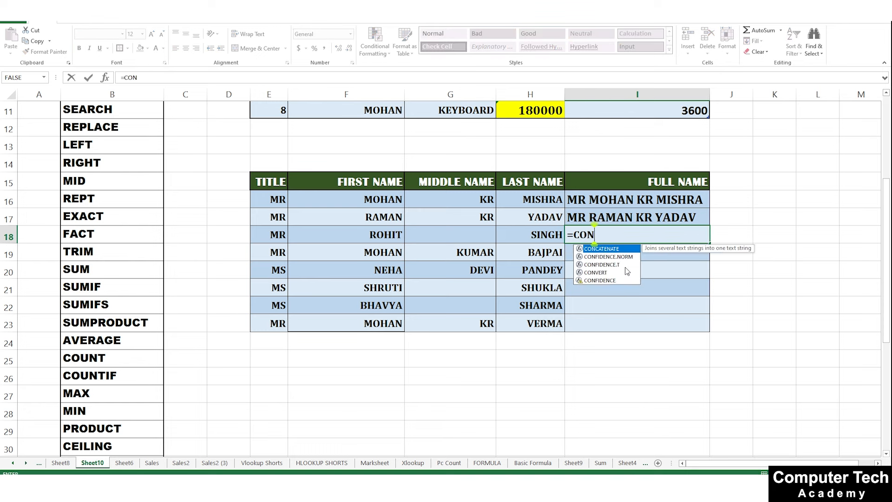
{"action": "type", "text": "CATENATE"}
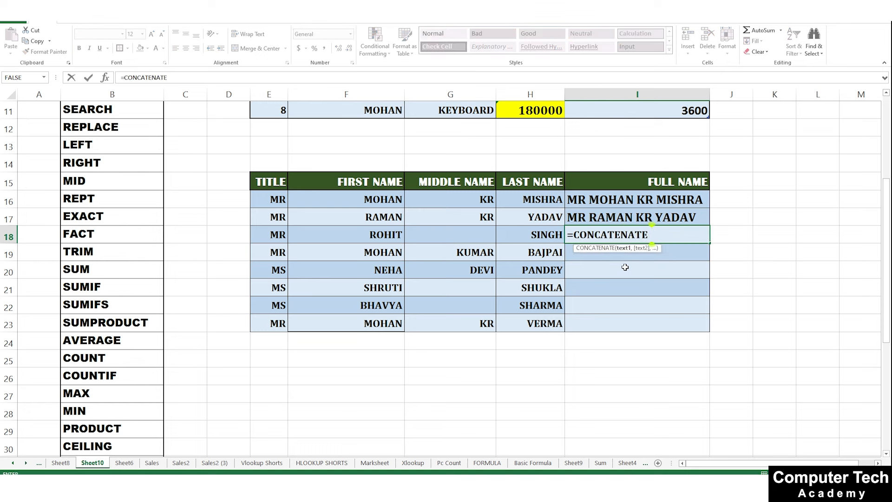
{"action": "type", "text": "("}
{"action": "left_click", "coordinate": [281, 235]}
{"action": "type", "text": ","}
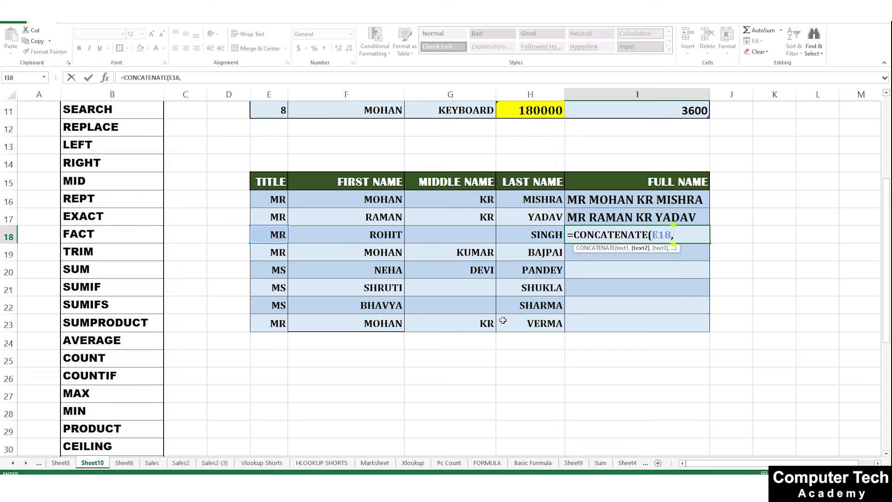
{"action": "type", "text": "\" \","}
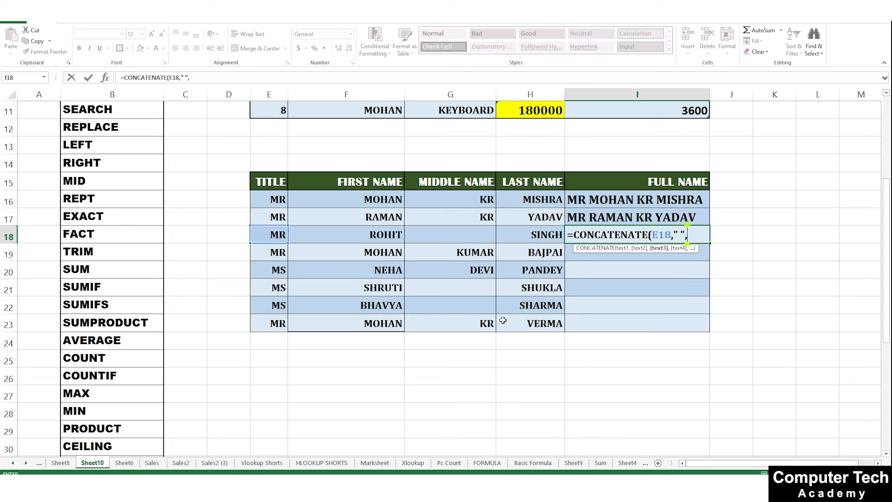
{"action": "left_click", "coordinate": [681, 234]}
{"action": "left_click", "coordinate": [389, 228]}
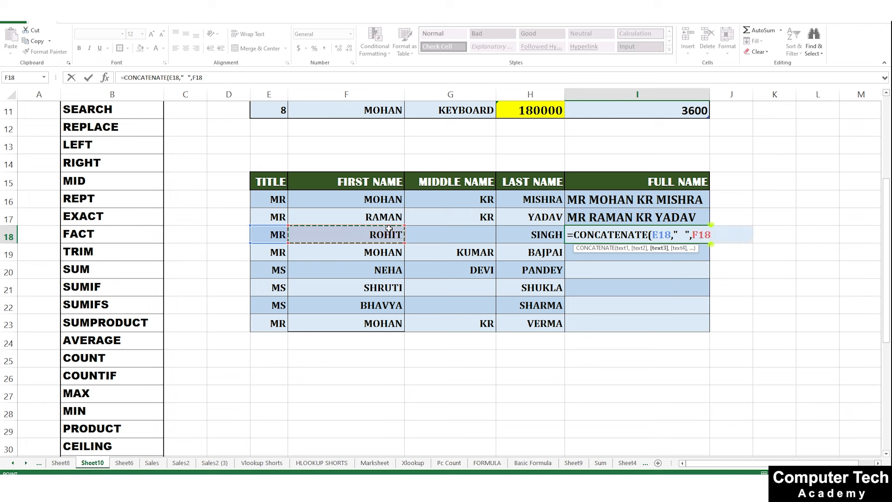
{"action": "type", "text": ",\""}
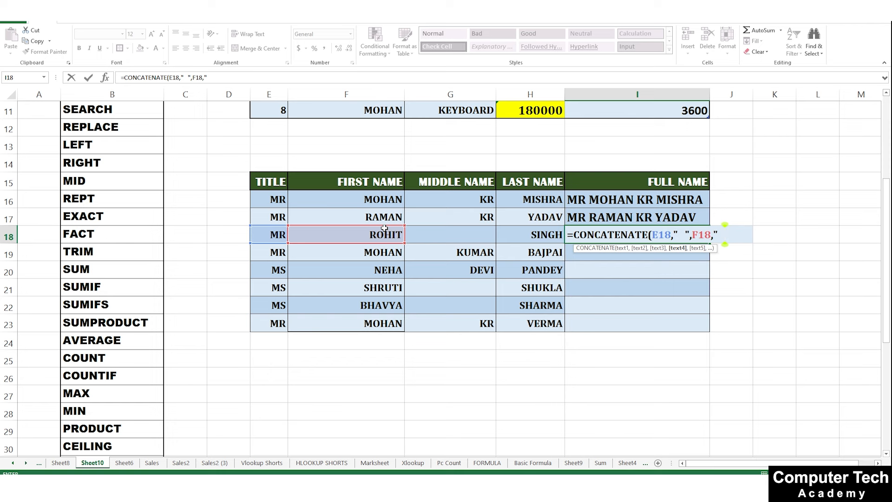
{"action": "type", "text": " \","}
{"action": "left_click", "coordinate": [530, 236]}
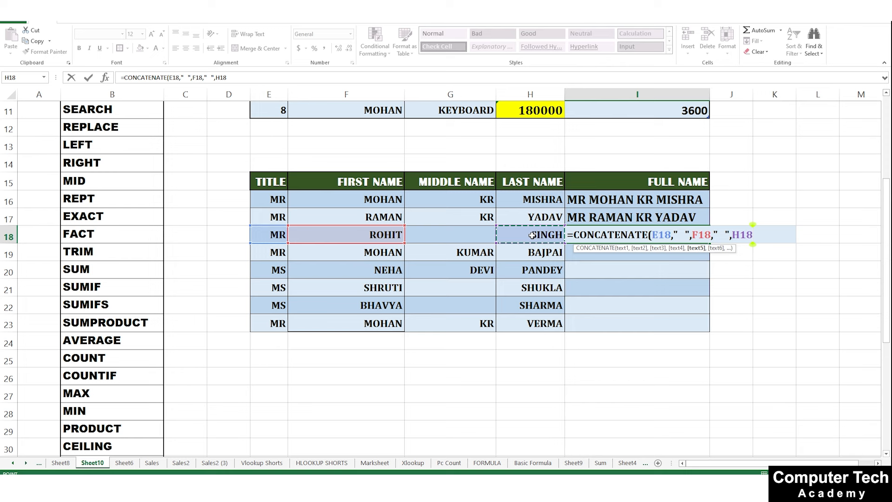
{"action": "type", "text": ")"}
{"action": "key", "text": "Return"}
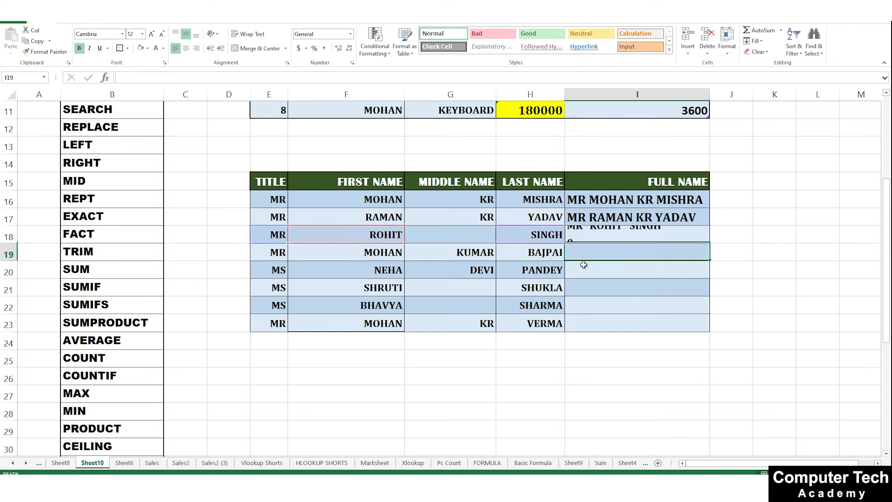
Fill the formula of I18 down the FULL NAME column to I23
{"action": "left_click", "coordinate": [665, 229]}
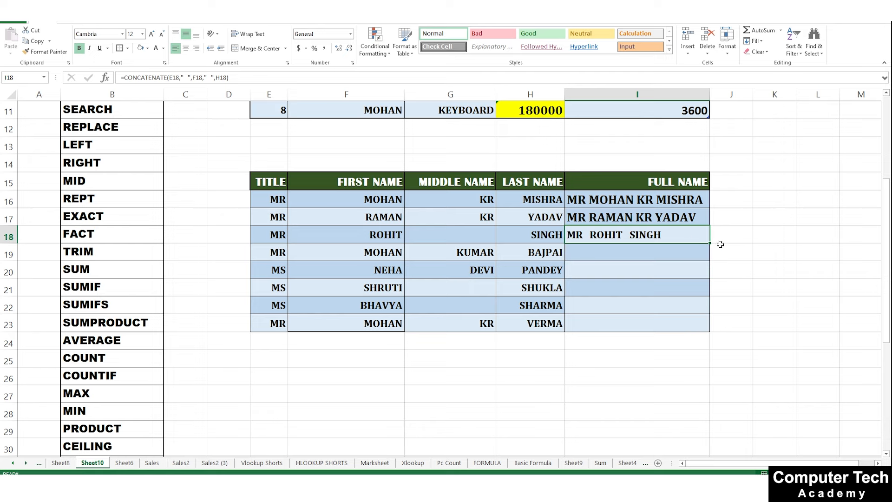
{"action": "key", "text": "Up"}
{"action": "key", "text": "Down"}
{"action": "left_click_drag", "start_coordinate": [710, 243], "coordinate": [711, 330]}
{"action": "left_click", "coordinate": [730, 358]}
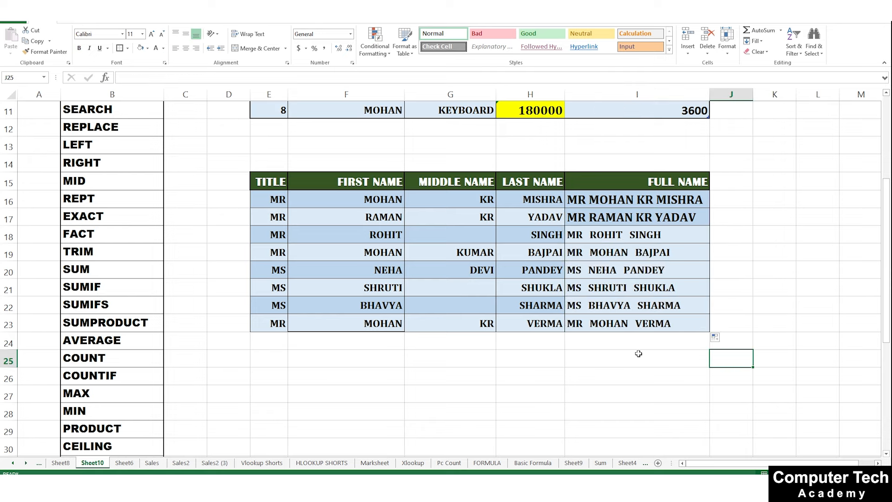
Fill the formula of I18 up to I16 and select the FULL NAME cells I16:I23
{"action": "scroll", "coordinate": [639, 354], "scroll_direction": "up", "scroll_amount": 2}
{"action": "left_click", "coordinate": [679, 327]}
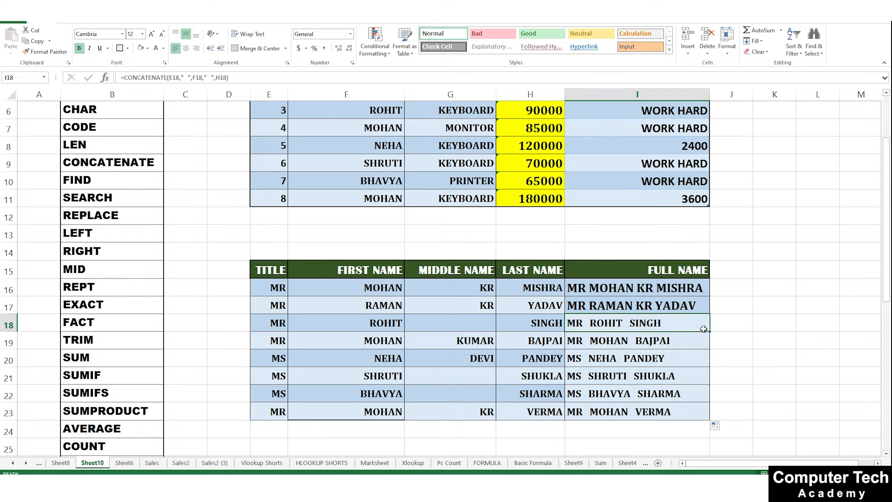
{"action": "left_click_drag", "start_coordinate": [709, 332], "coordinate": [708, 281]}
{"action": "key", "text": "Down"}
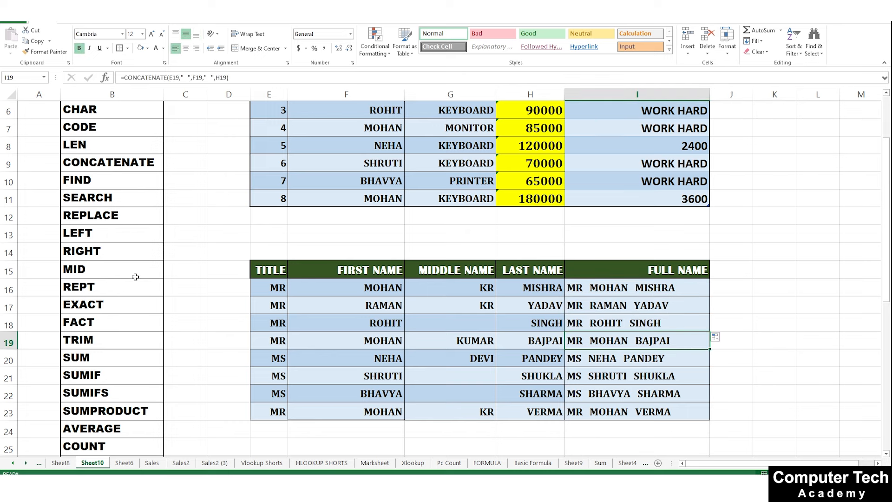
{"action": "left_click_drag", "start_coordinate": [609, 289], "coordinate": [623, 408]}
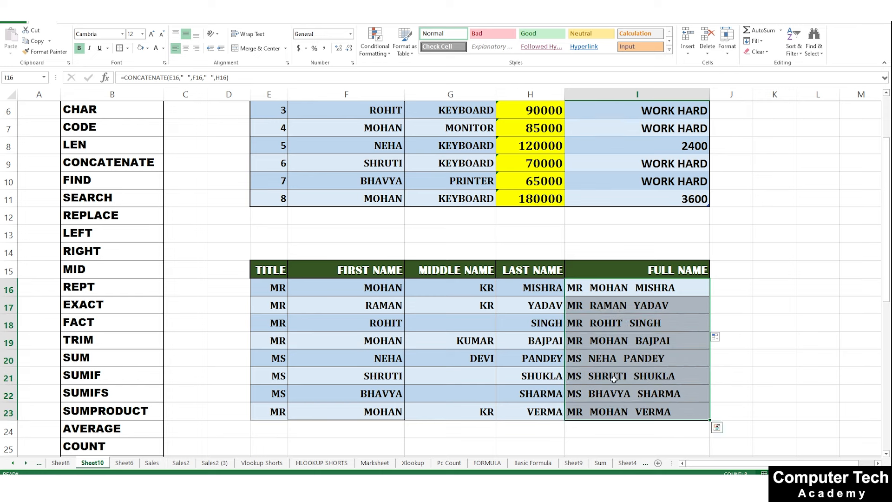
Clear the CONCATENATE results from the FULL NAME cells I16:I23
{"action": "left_click", "coordinate": [249, 282]}
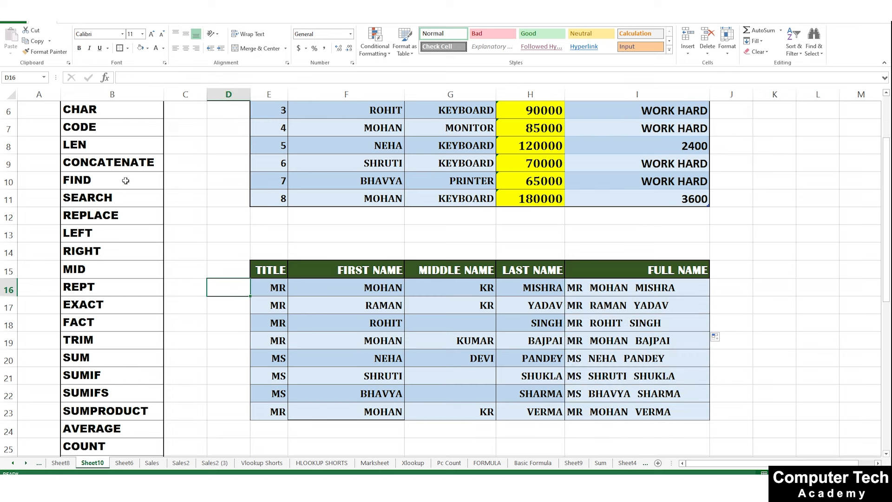
{"action": "left_click_drag", "start_coordinate": [620, 290], "coordinate": [623, 408]}
{"action": "key", "text": "Delete"}
{"action": "left_click", "coordinate": [617, 387]}
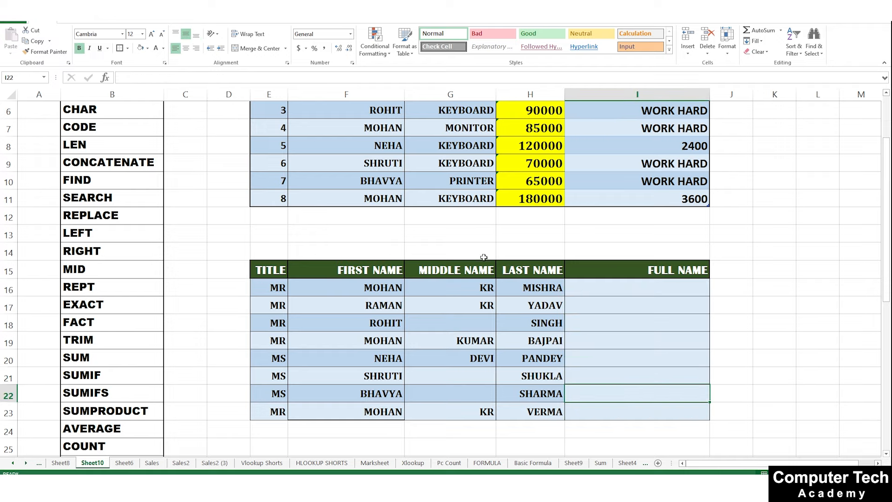
{"action": "scroll", "coordinate": [510, 302], "scroll_direction": "up", "scroll_amount": 2}
{"action": "scroll", "coordinate": [242, 359], "scroll_direction": "down", "scroll_amount": 2}
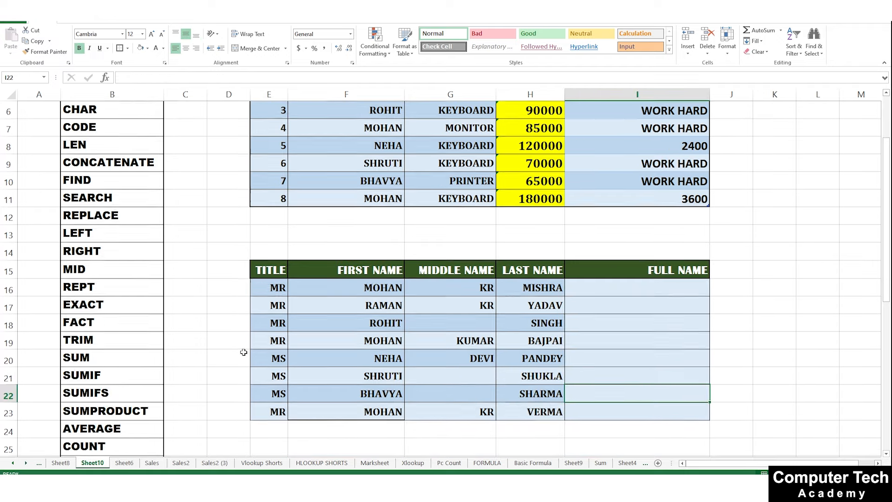
Cut the name table at E14:I23 and paste it below the function list, starting at F47
{"action": "left_click_drag", "start_coordinate": [256, 256], "coordinate": [657, 422]}
{"action": "key", "text": "ctrl+c"}
{"action": "scroll", "coordinate": [457, 422], "scroll_direction": "down", "scroll_amount": 12}
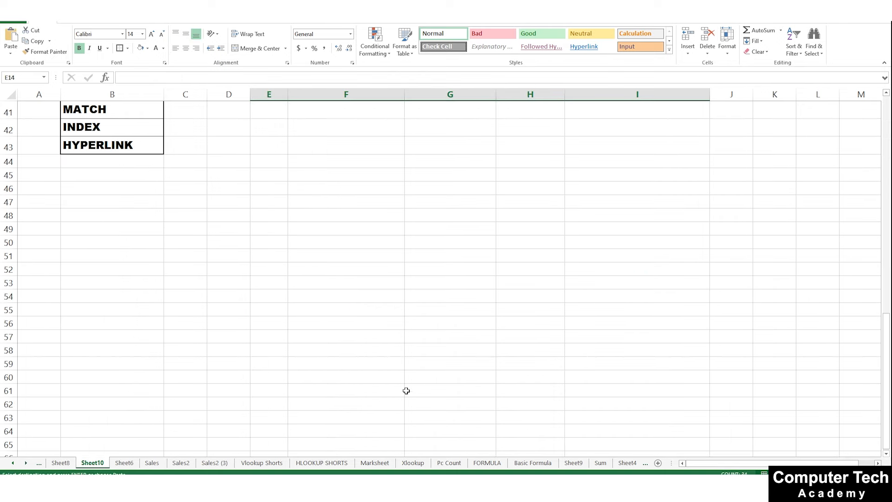
{"action": "left_click", "coordinate": [301, 198]}
{"action": "key", "text": "ctrl+v"}
{"action": "scroll", "coordinate": [385, 284], "scroll_direction": "up", "scroll_amount": 8}
{"action": "scroll", "coordinate": [385, 284], "scroll_direction": "up", "scroll_amount": 5}
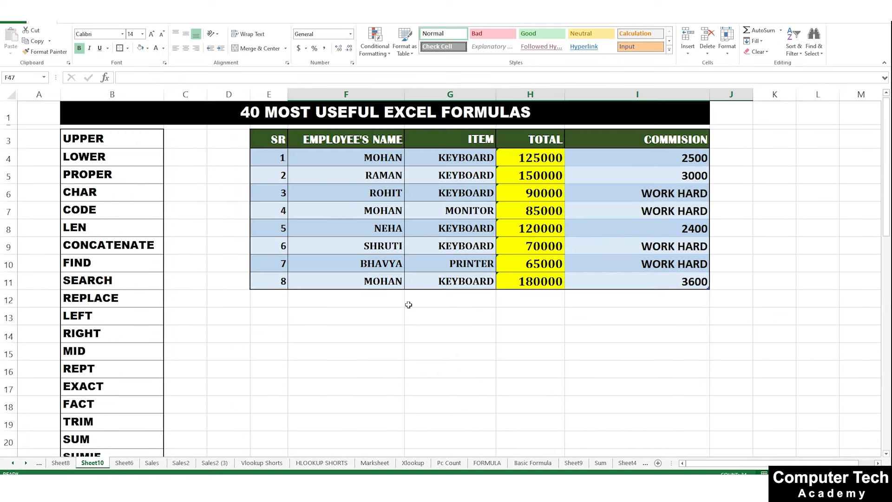
{"action": "left_click", "coordinate": [415, 337]}
Set the font colour of the covered function names UPPER through CONCATENATE in B3:B9 to green
{"action": "left_click", "coordinate": [114, 268]}
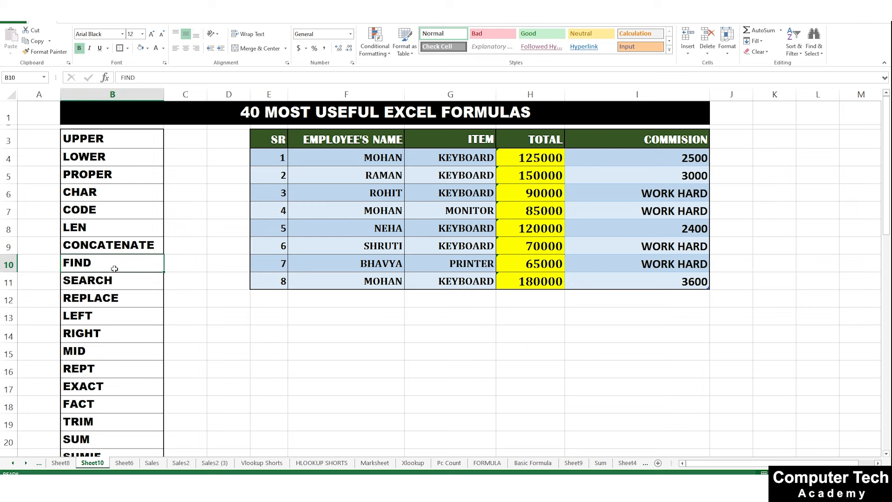
{"action": "left_click_drag", "start_coordinate": [120, 142], "coordinate": [121, 232]}
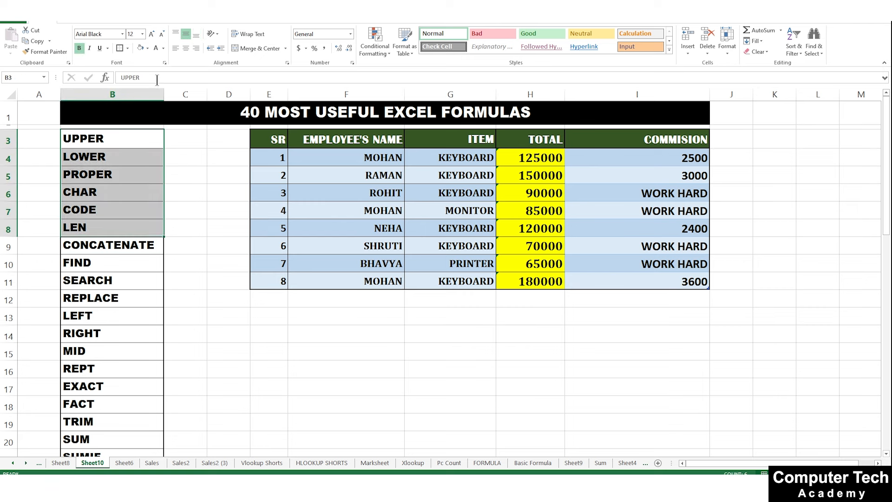
{"action": "left_click", "coordinate": [163, 48]}
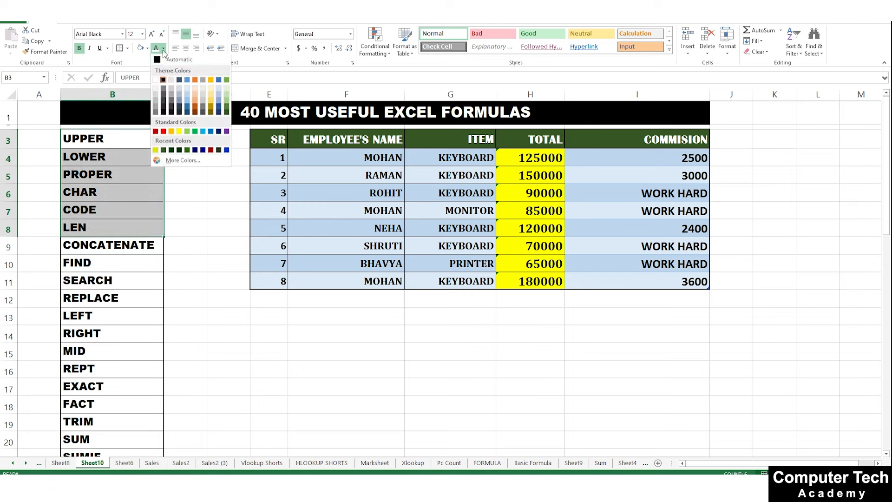
{"action": "left_click", "coordinate": [194, 132]}
{"action": "left_click", "coordinate": [119, 263]}
{"action": "left_click", "coordinate": [115, 246]}
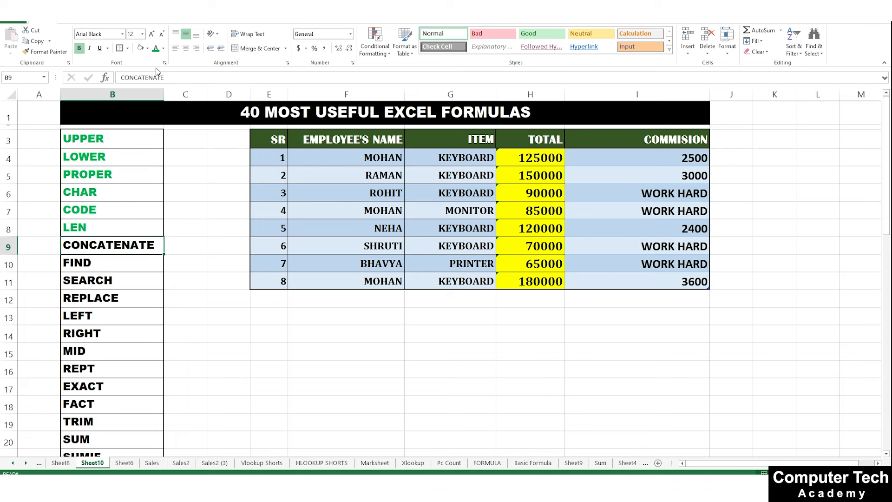
{"action": "left_click", "coordinate": [156, 49]}
{"action": "left_click", "coordinate": [116, 263]}
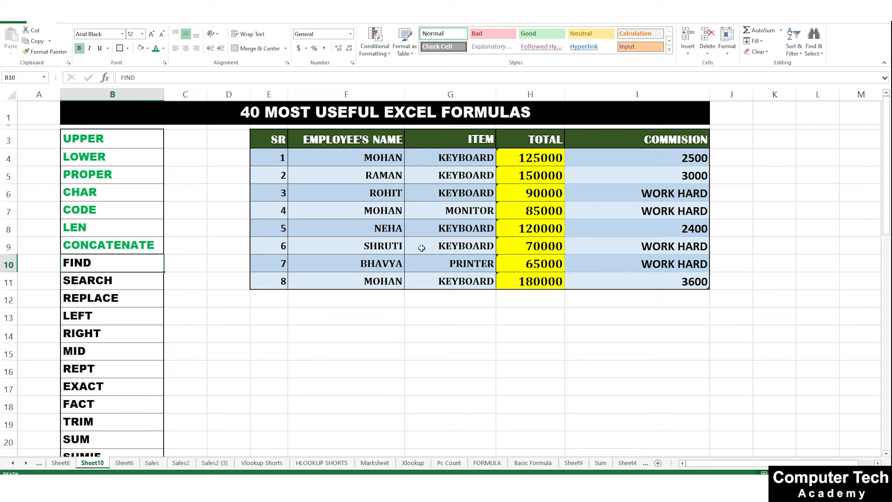
Enter =FIND("N",F4) in F13 to locate the letter N in the first employee's name
{"action": "left_click", "coordinate": [332, 320]}
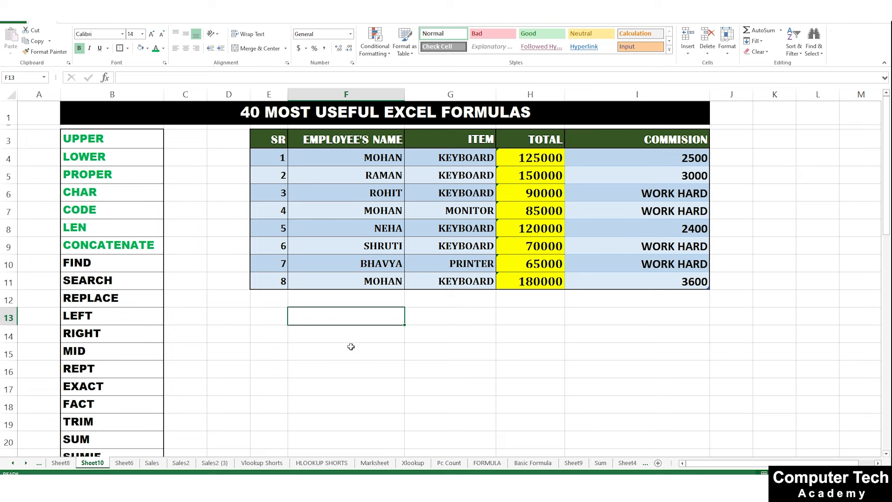
{"action": "type", "text": "=F"}
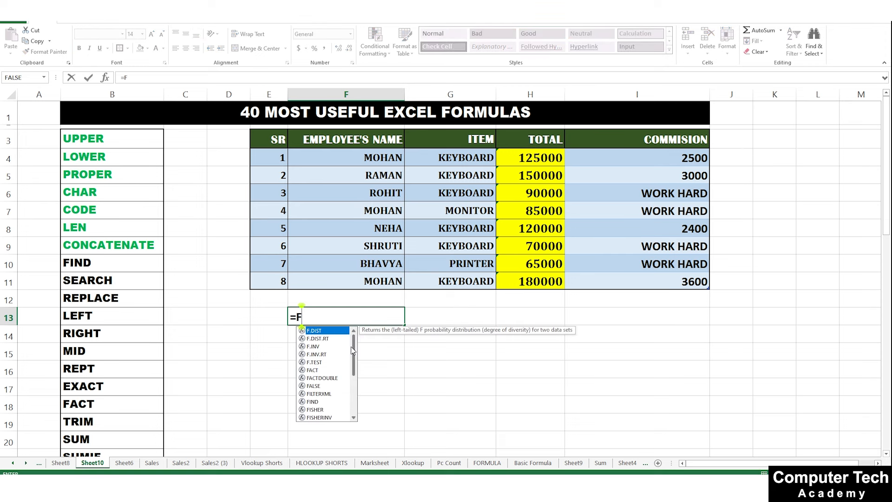
{"action": "type", "text": "IND("}
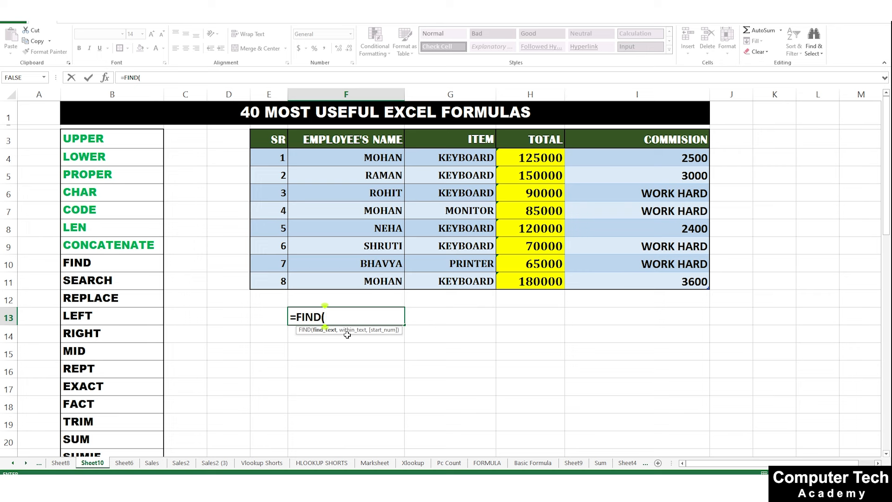
{"action": "type", "text": "\"N\","}
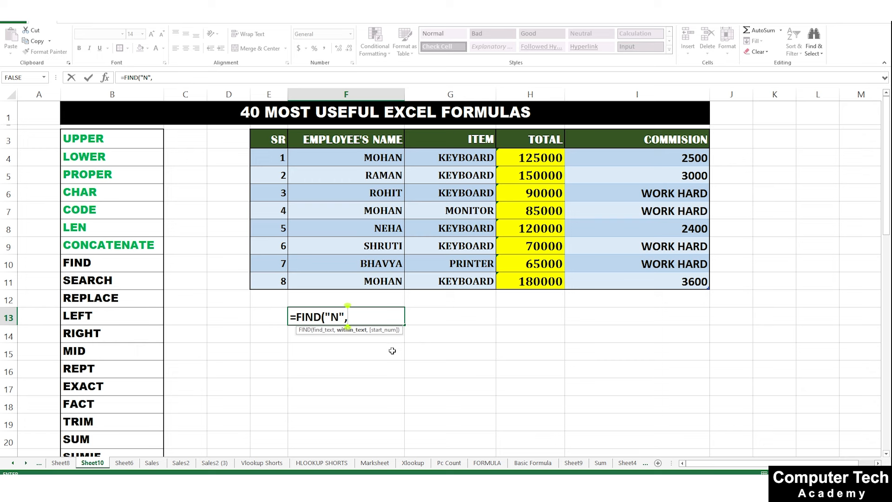
{"action": "left_click", "coordinate": [374, 157]}
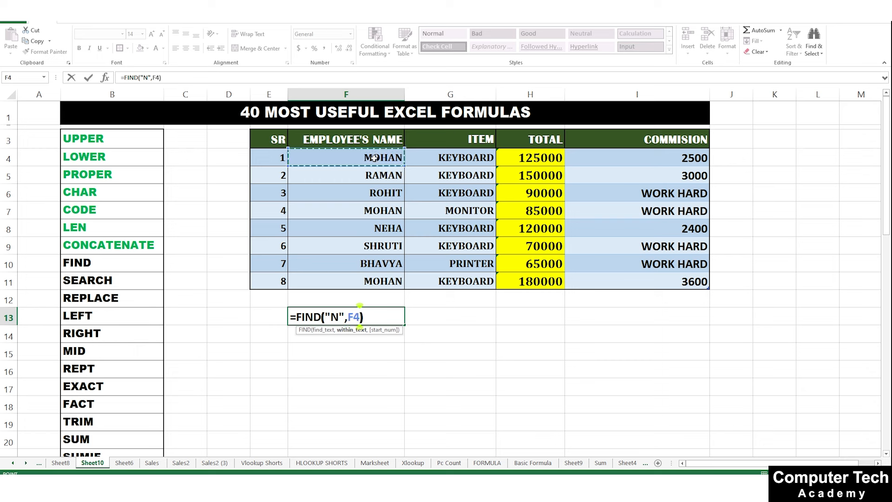
{"action": "key", "text": "Return"}
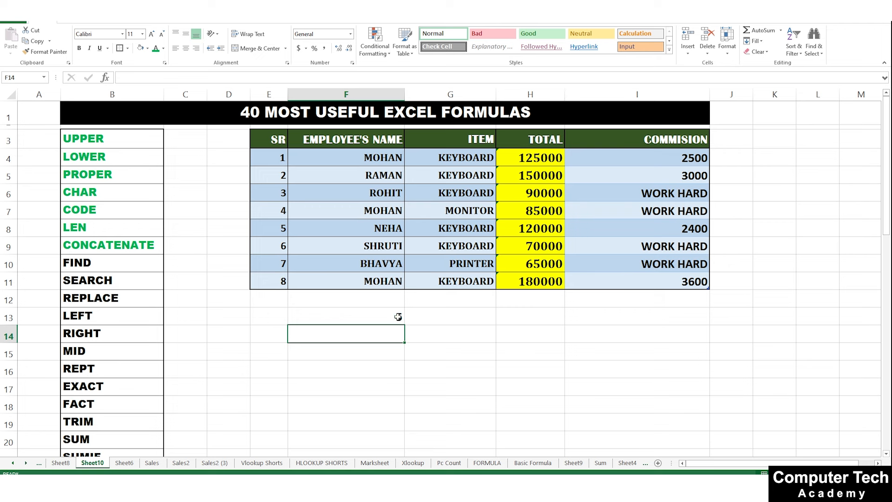
Fill the FIND formula from F13 down to F16 and compare the results with the employee names in F5:F7
{"action": "left_click", "coordinate": [398, 317]}
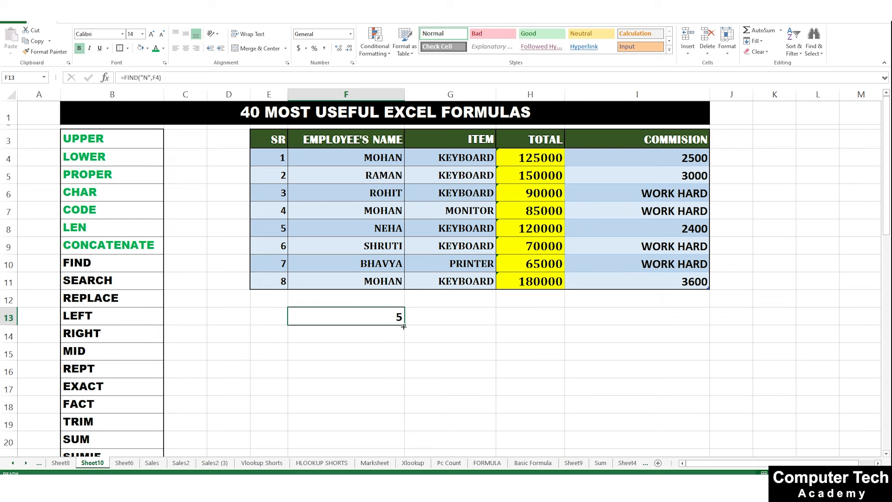
{"action": "left_click_drag", "start_coordinate": [404, 327], "coordinate": [405, 378]}
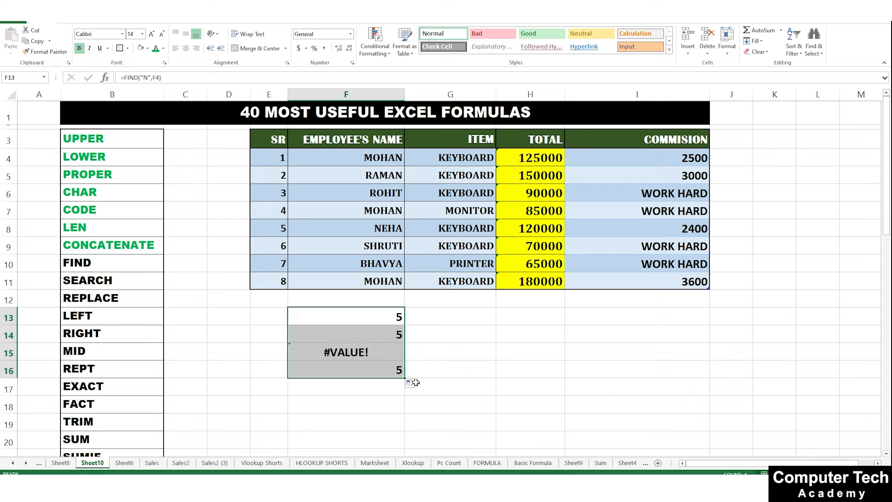
{"action": "left_click", "coordinate": [401, 331]}
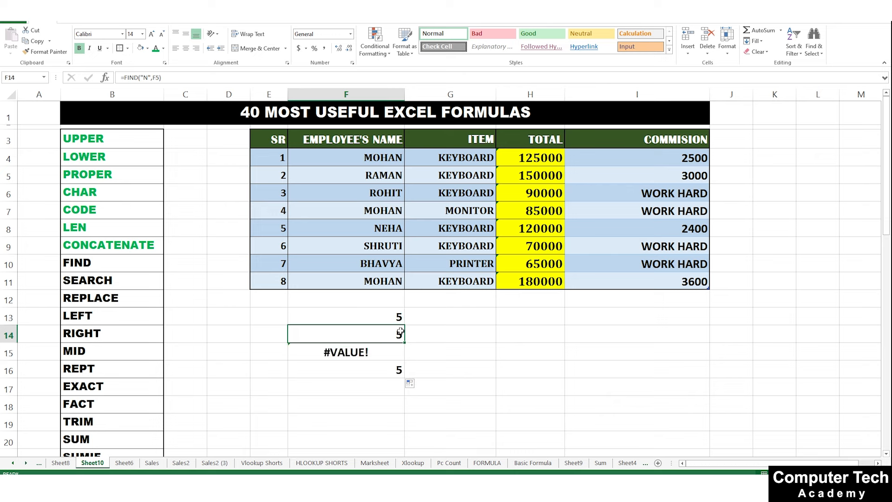
{"action": "left_click", "coordinate": [392, 168]}
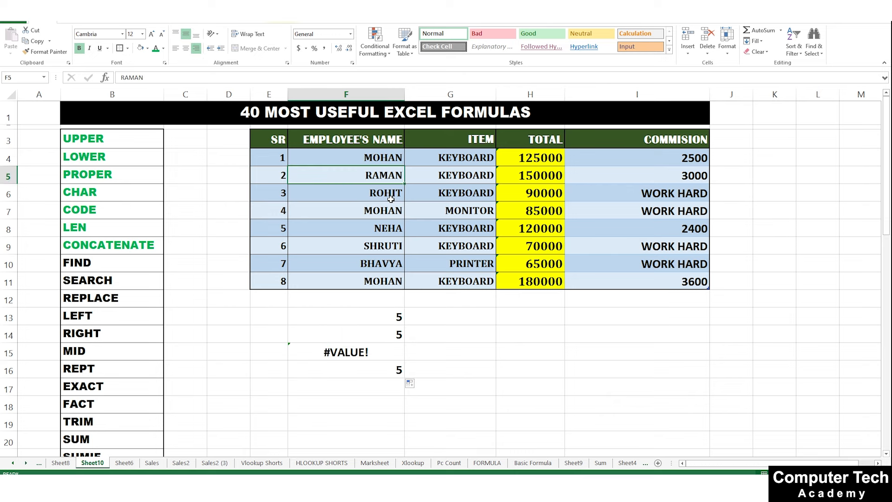
{"action": "left_click", "coordinate": [390, 199]}
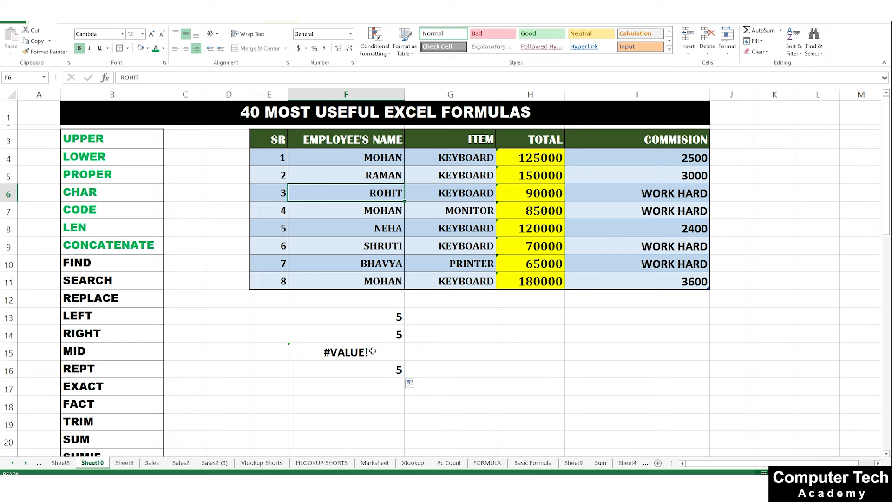
{"action": "left_click", "coordinate": [387, 207]}
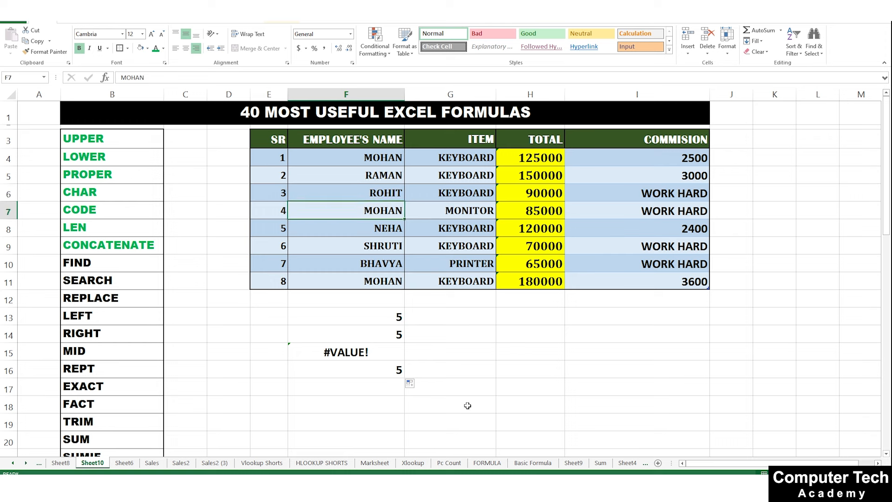
Extend the FIND formula from F16 down to F20 and check the results for the remaining employee names
{"action": "left_click", "coordinate": [400, 371]}
{"action": "left_click_drag", "start_coordinate": [404, 377], "coordinate": [404, 445]}
{"action": "left_click", "coordinate": [426, 403]}
{"action": "left_click", "coordinate": [394, 388]}
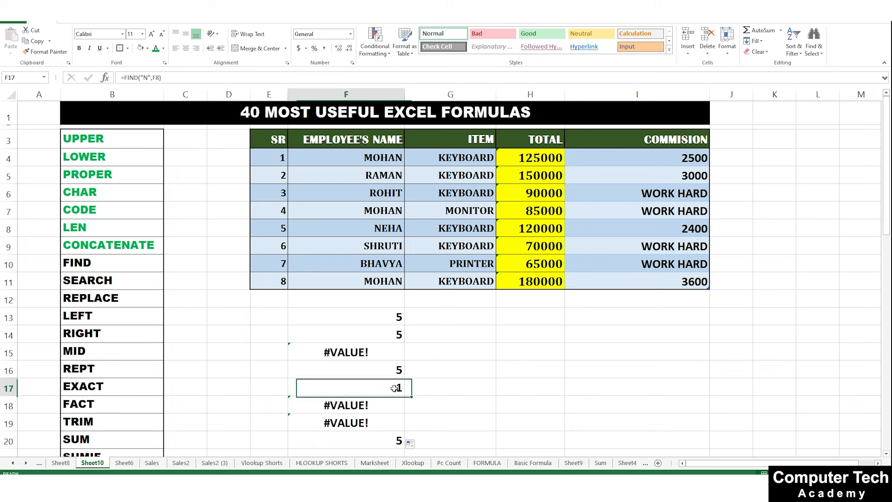
{"action": "left_click", "coordinate": [393, 229]}
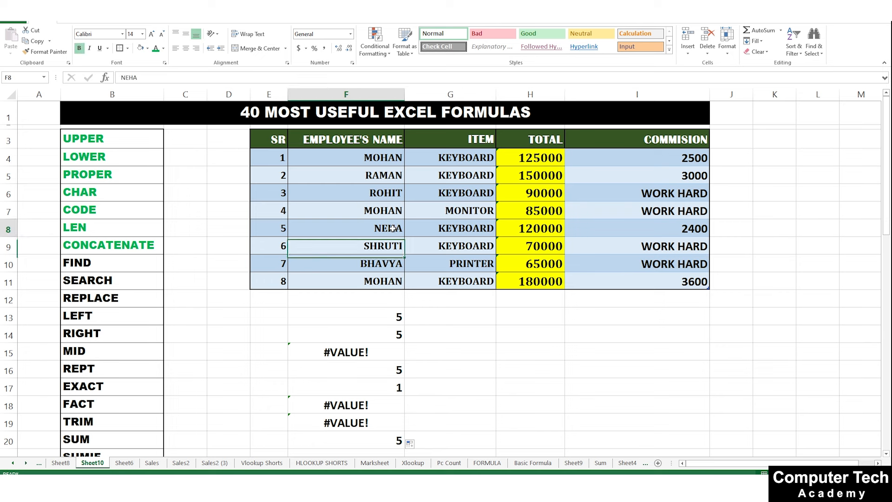
{"action": "left_click", "coordinate": [386, 409]}
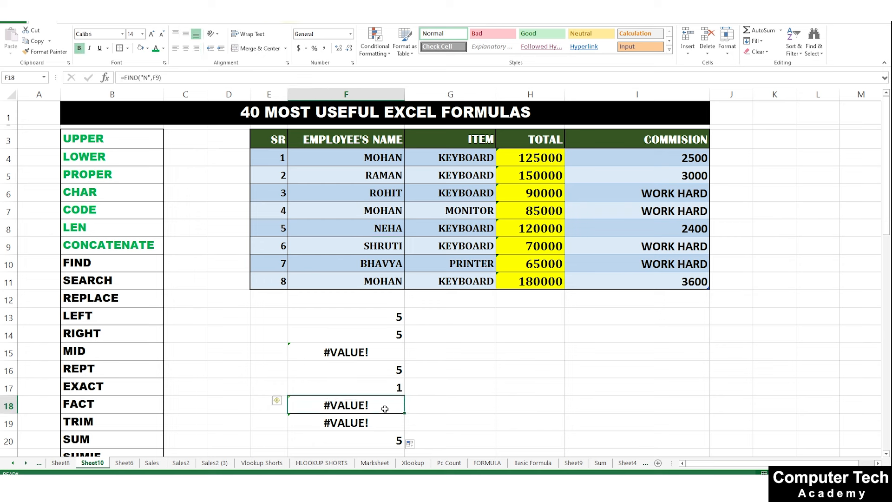
{"action": "left_click", "coordinate": [383, 423]}
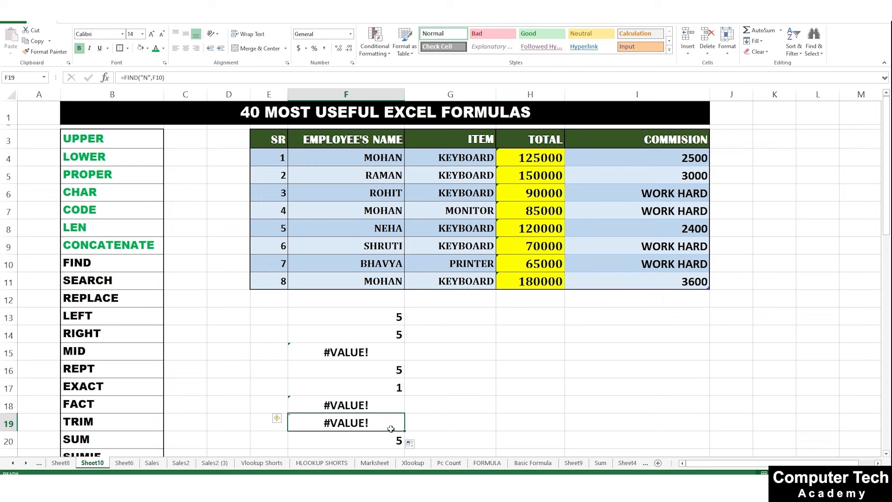
{"action": "left_click", "coordinate": [393, 444]}
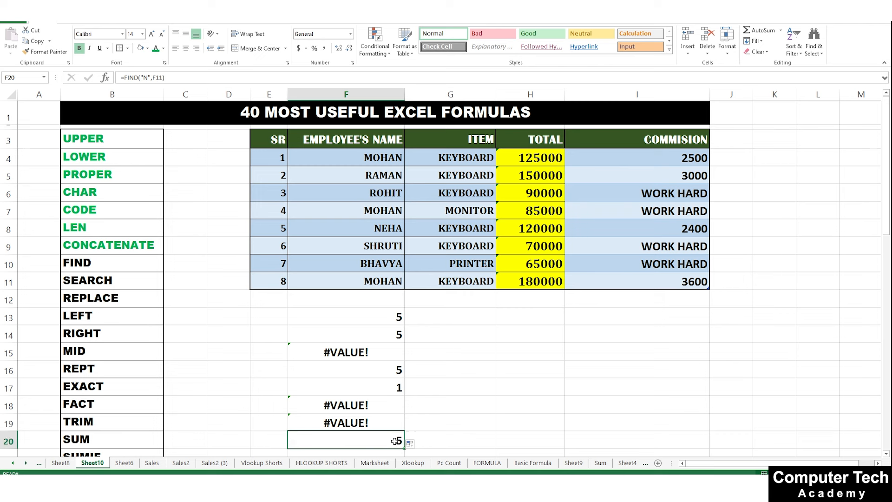
Clear the FIND results from F13:F20
{"action": "left_click_drag", "start_coordinate": [389, 313], "coordinate": [386, 436]}
{"action": "key", "text": "Delete"}
{"action": "left_click", "coordinate": [394, 374]}
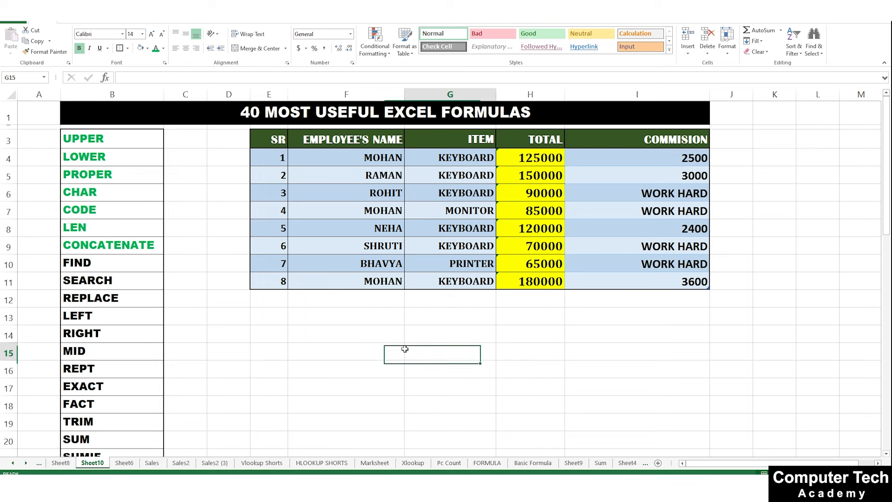
Enter =FIND("A",F10) in F13 and compare the result with the employee name in F10
{"action": "left_click", "coordinate": [377, 321]}
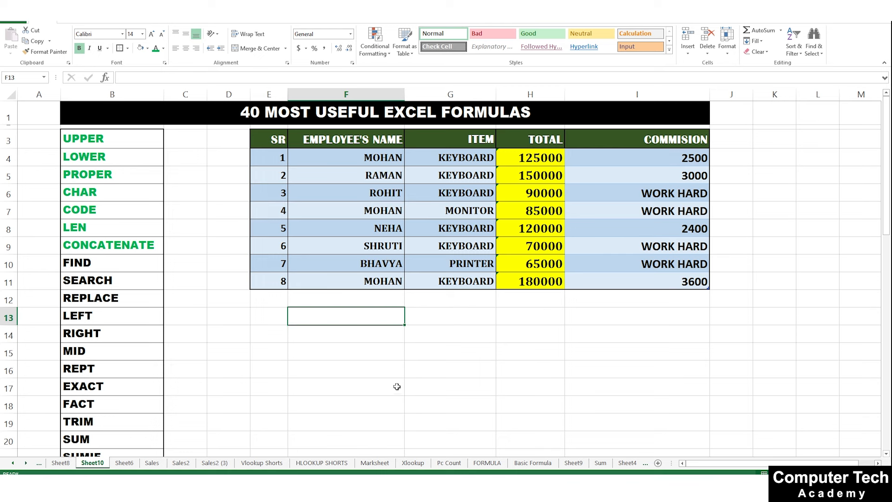
{"action": "type", "text": "=FIND"}
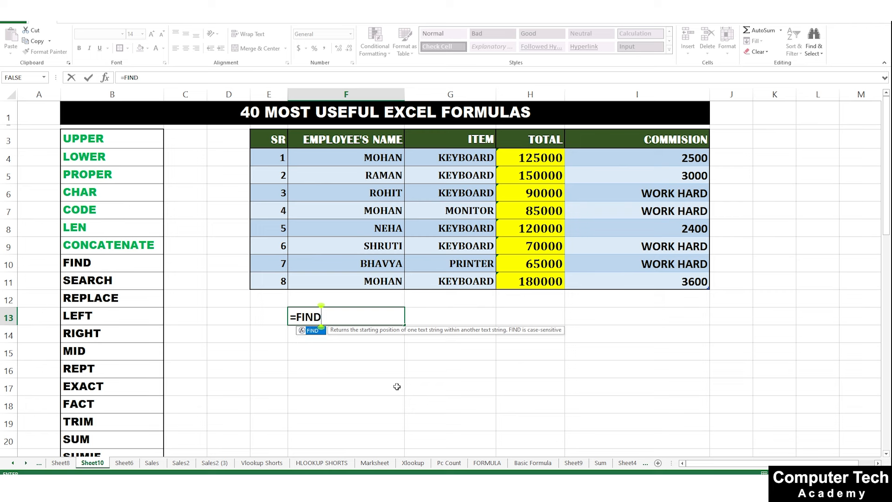
{"action": "type", "text": "(\"A\""}
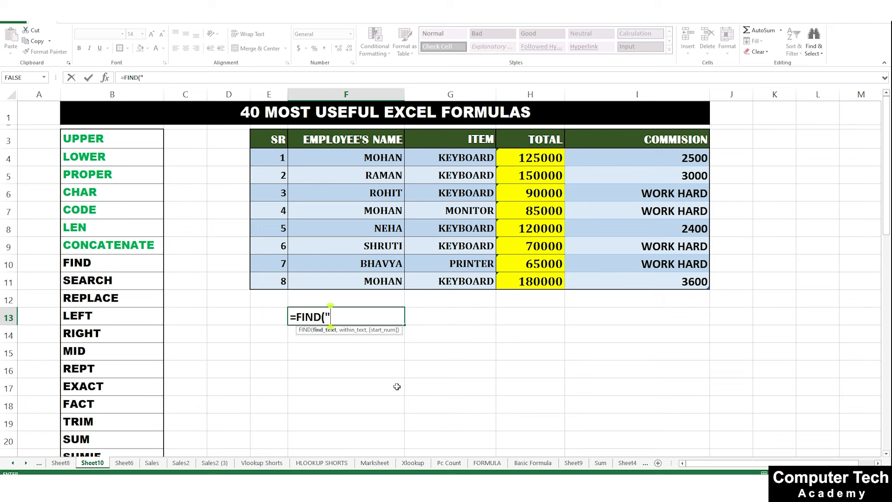
{"action": "type", "text": ","}
{"action": "left_click", "coordinate": [379, 260]}
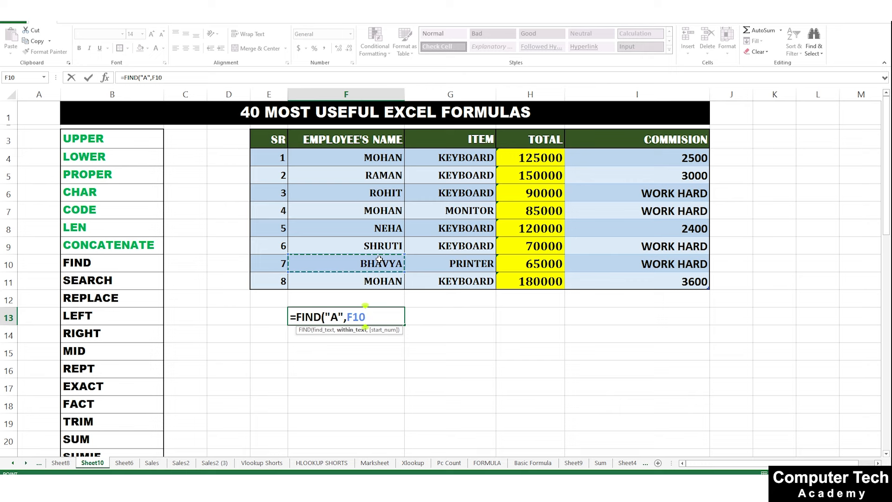
{"action": "key", "text": "Return"}
{"action": "left_click", "coordinate": [387, 317]}
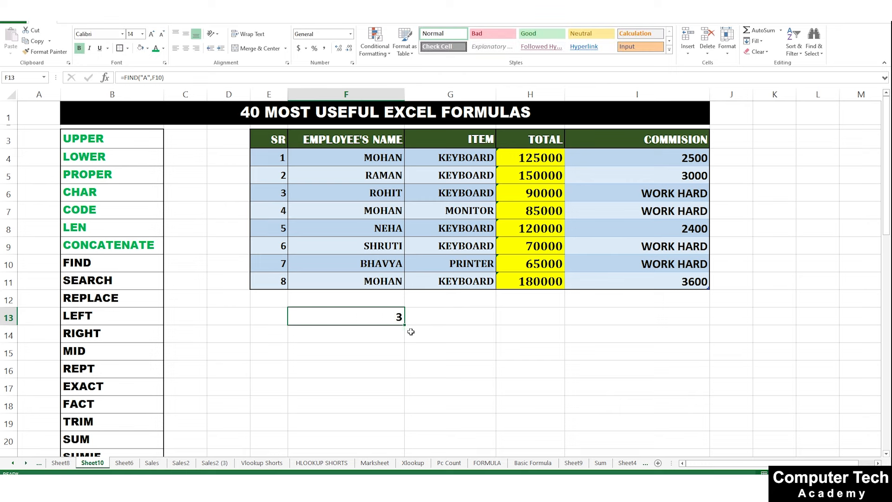
{"action": "left_click", "coordinate": [377, 268]}
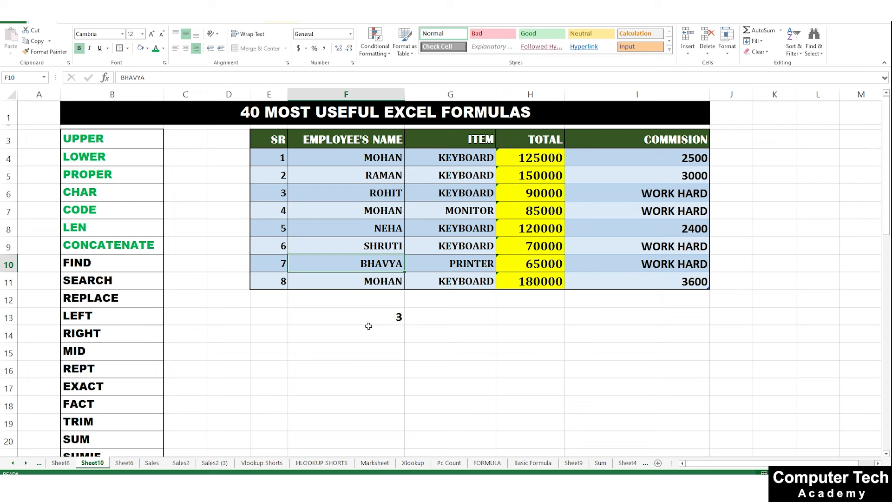
{"action": "left_click", "coordinate": [383, 316]}
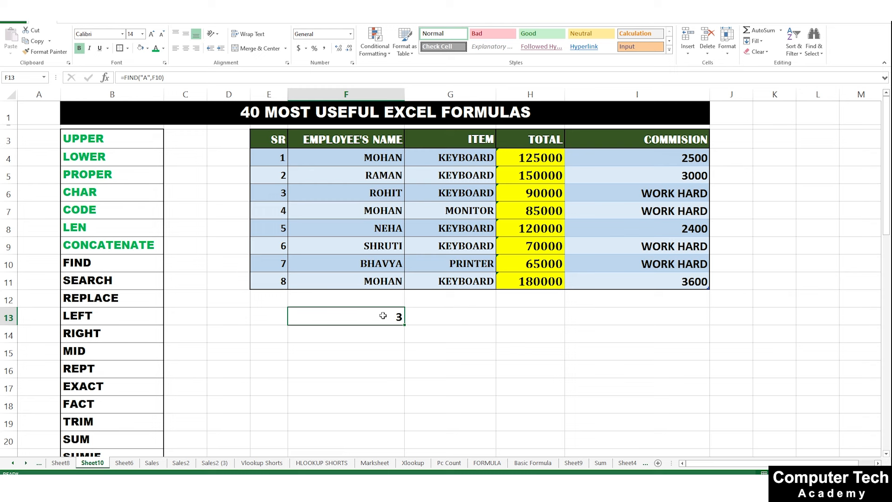
Replace the formula in F13 with =FIND("A",F10,4) and compare the result with the employee name in F10
{"action": "key", "text": "Delete"}
{"action": "type", "text": "=FI"}
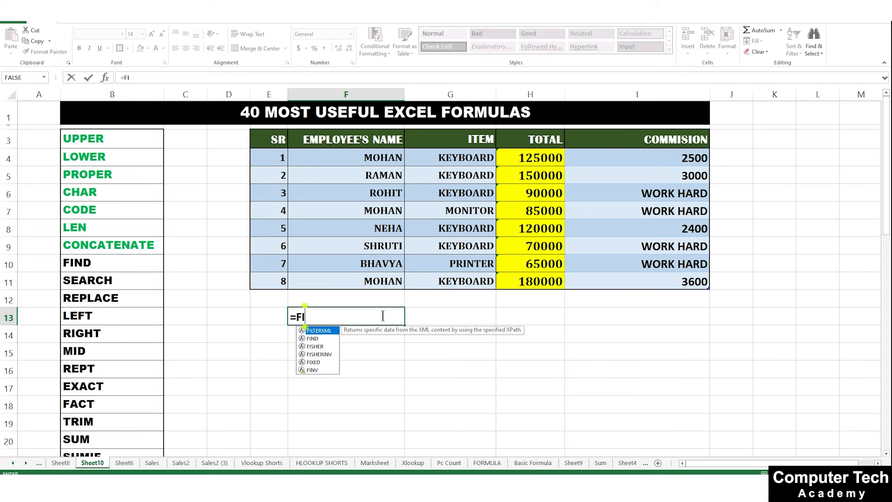
{"action": "type", "text": "ND("}
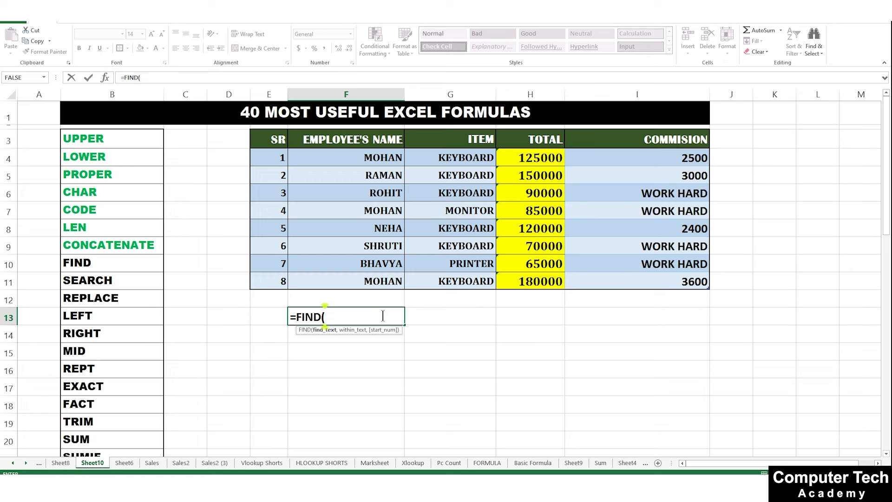
{"action": "type", "text": "\"A\","}
{"action": "left_click", "coordinate": [387, 263]}
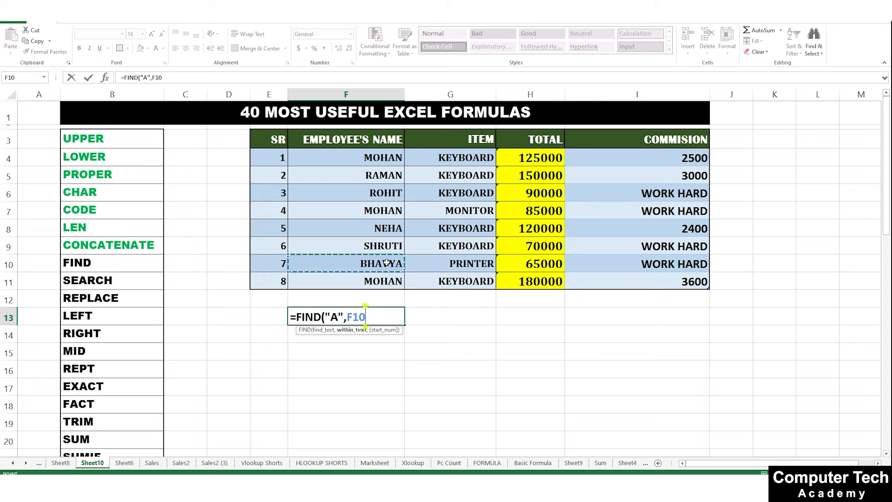
{"action": "type", "text": ","}
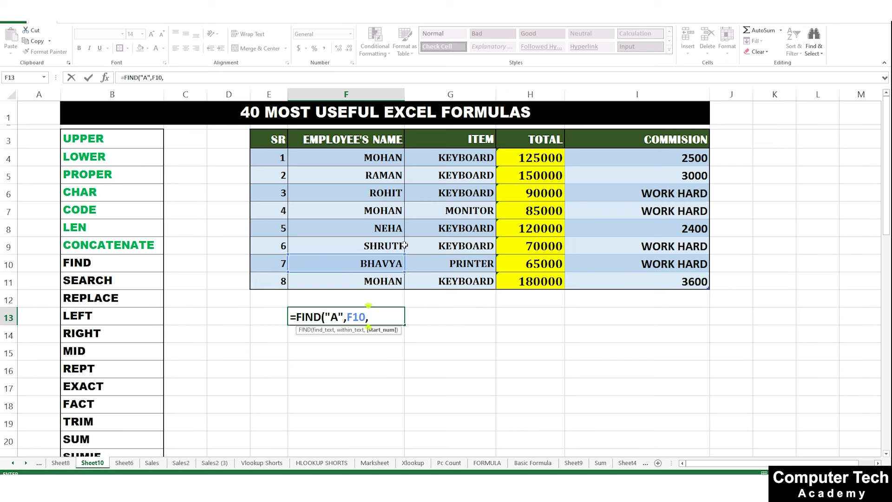
{"action": "type", "text": "4"}
{"action": "type", "text": ")"}
{"action": "key", "text": "ctrl+Return"}
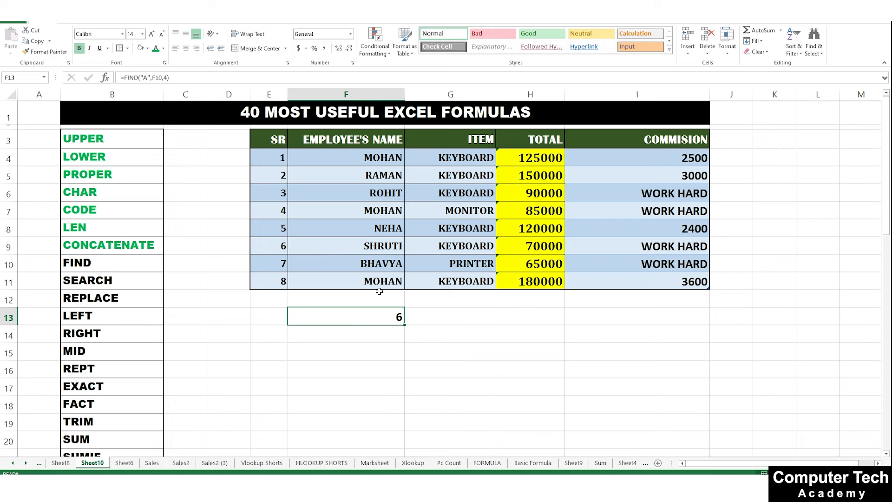
{"action": "left_click", "coordinate": [401, 266]}
Clear F13 and mark FIND in B10 as finished with the green font colour
{"action": "left_click", "coordinate": [398, 318]}
{"action": "key", "text": "Delete"}
{"action": "left_click", "coordinate": [91, 284]}
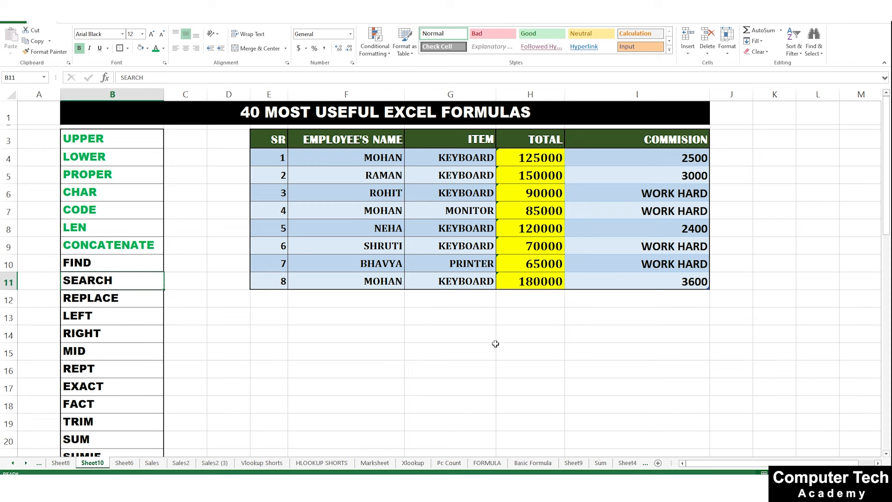
{"action": "left_click", "coordinate": [390, 320]}
{"action": "left_click", "coordinate": [137, 263]}
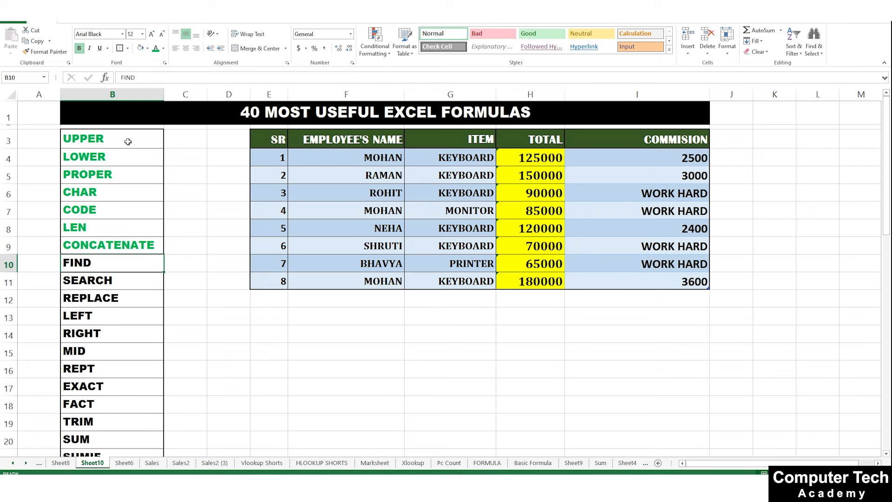
{"action": "left_click", "coordinate": [156, 48]}
Enter =FIND("a",F10) in F13 to test a lowercase search on the uppercase employee name
{"action": "left_click", "coordinate": [105, 282]}
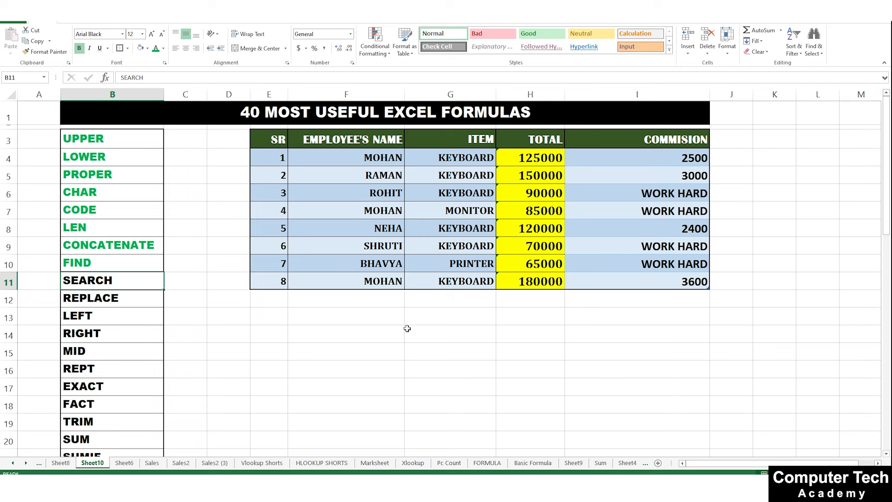
{"action": "left_click", "coordinate": [379, 316]}
{"action": "type", "text": "=FIND"}
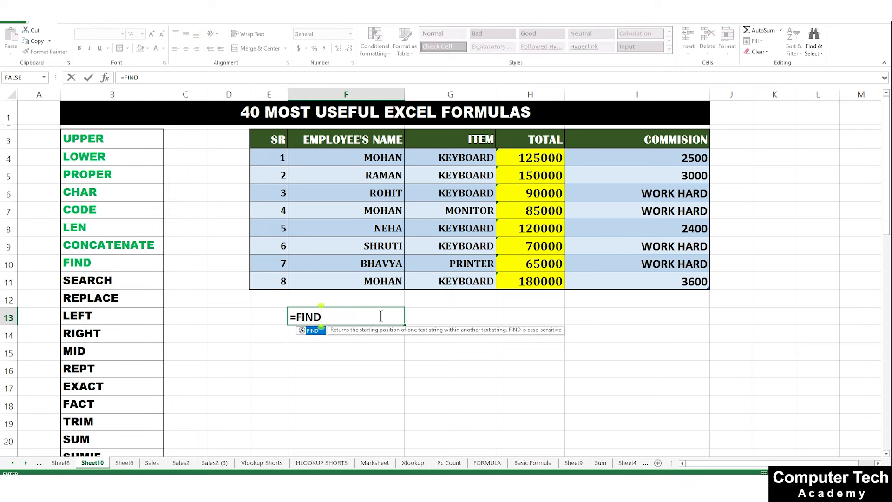
{"action": "type", "text": "("}
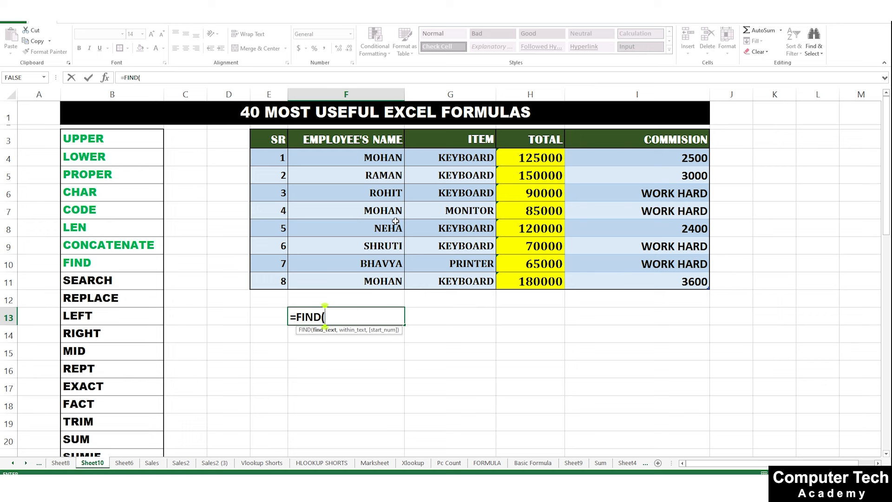
{"action": "type", "text": "\"a\","}
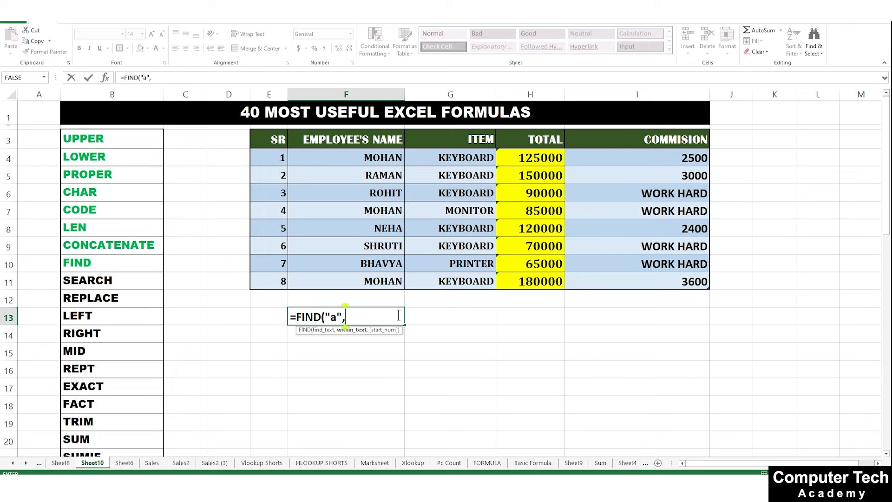
{"action": "left_click", "coordinate": [375, 266]}
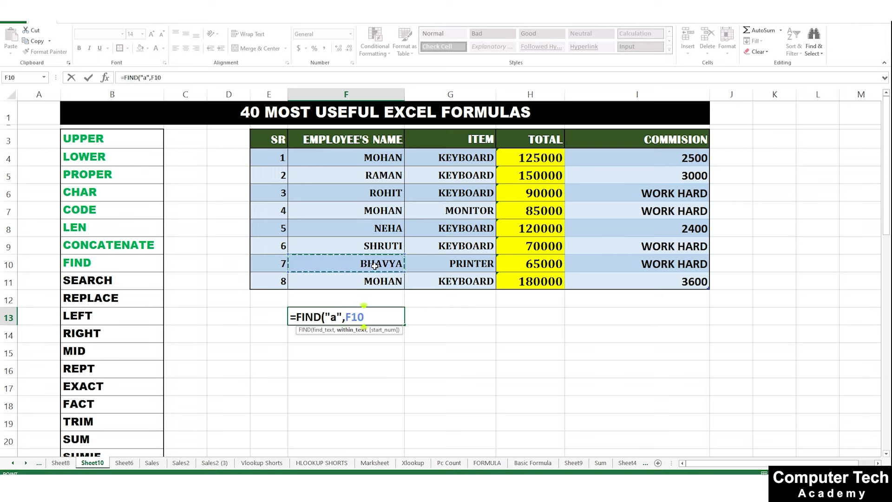
{"action": "type", "text": ")"}
{"action": "key", "text": "Return"}
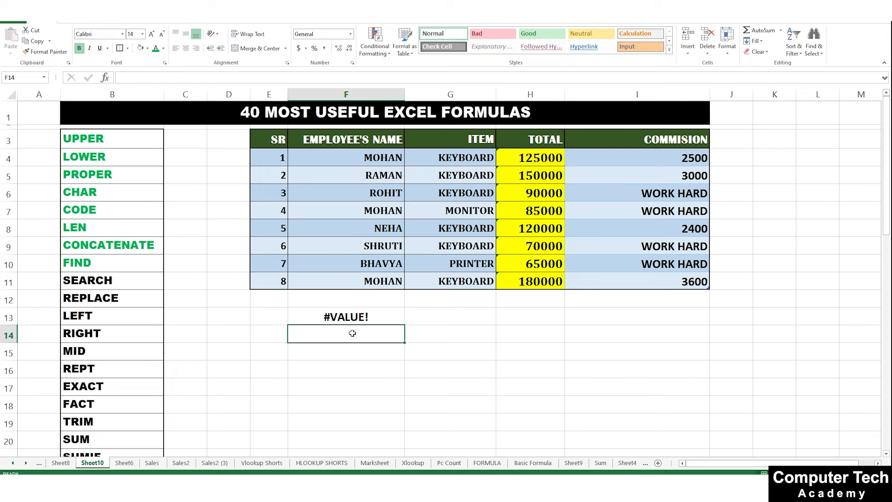
Change the search text of the FIND formula in F13 to uppercase "A"
{"action": "left_click", "coordinate": [351, 315]}
{"action": "double_click", "coordinate": [350, 316]}
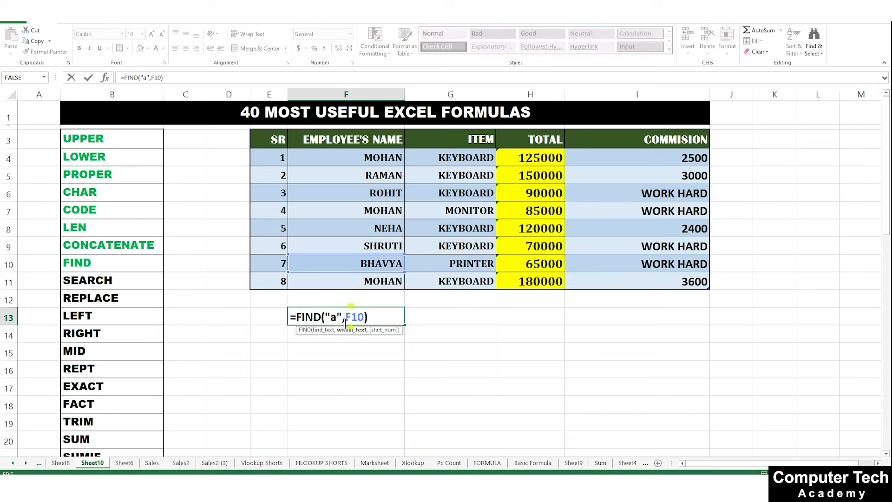
{"action": "key", "text": "BackSpace"}
{"action": "type", "text": "A"}
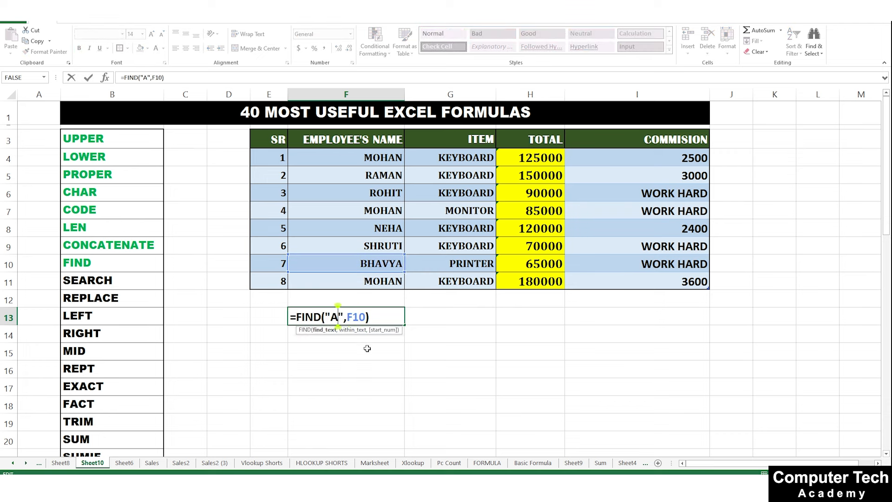
{"action": "key", "text": "Return"}
Set the FIND formula in F13 back to lowercase "a"
{"action": "left_click", "coordinate": [380, 317]}
{"action": "double_click", "coordinate": [380, 318]}
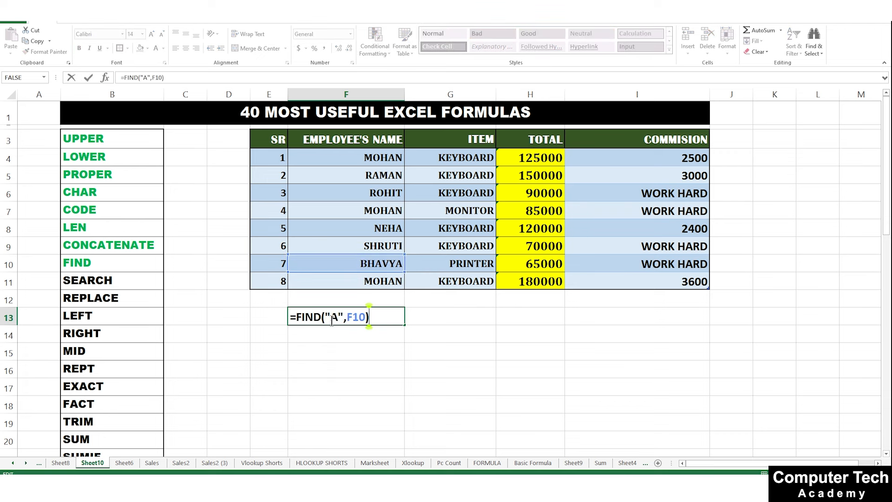
{"action": "left_click", "coordinate": [337, 319]}
{"action": "key", "text": "BackSpace"}
{"action": "type", "text": "a"}
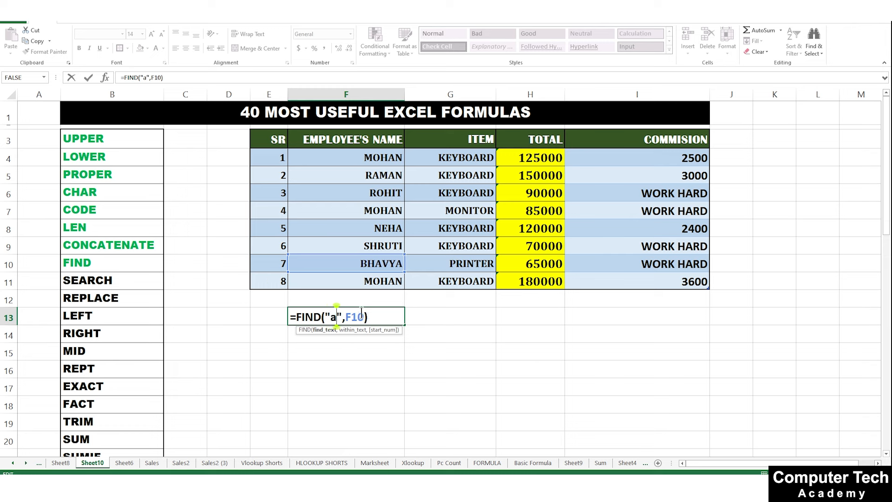
{"action": "key", "text": "Return"}
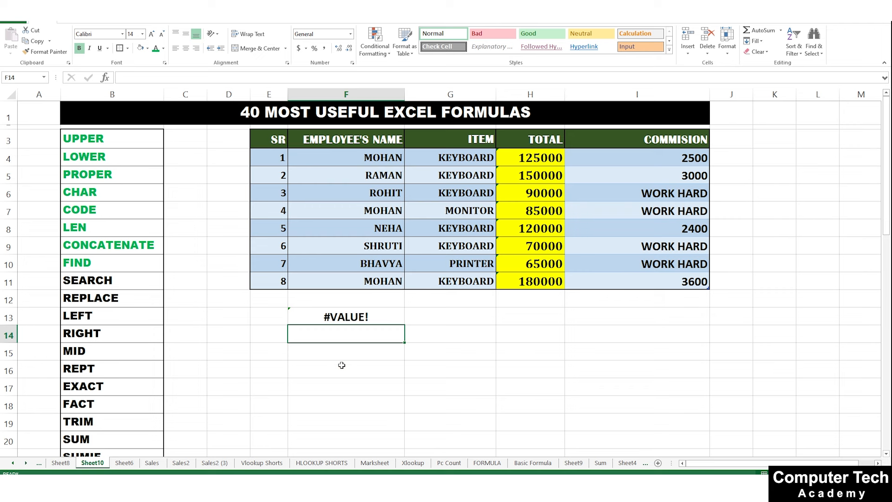
Enter =SEARCH("a",F10) in G13, beside the FIND formula, and check its result
{"action": "left_click", "coordinate": [420, 317]}
{"action": "type", "text": "=S"}
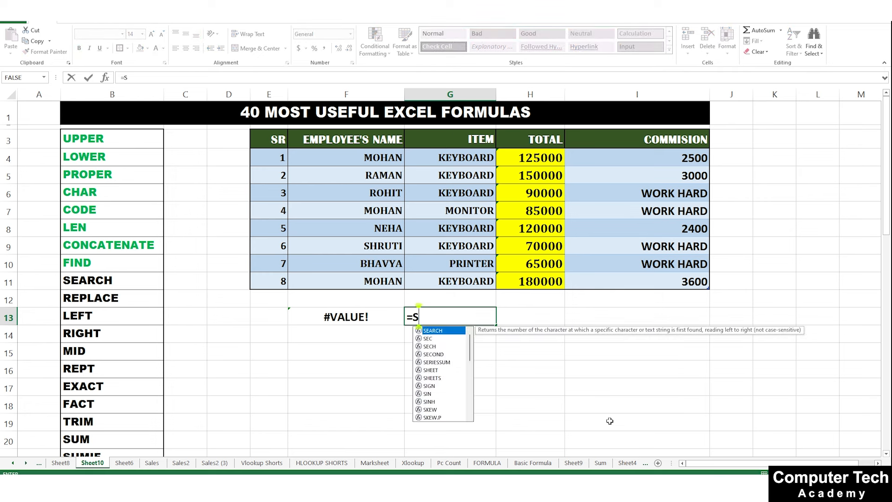
{"action": "type", "text": "EARCH("}
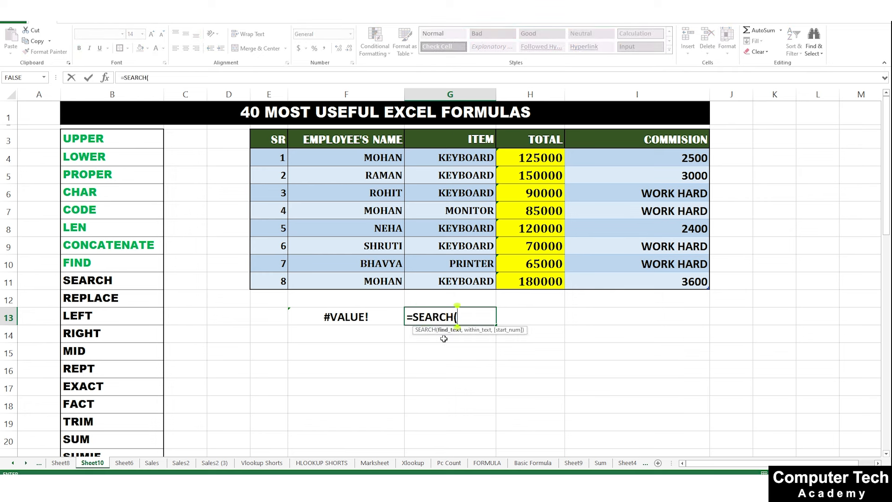
{"action": "type", "text": "\"a\","}
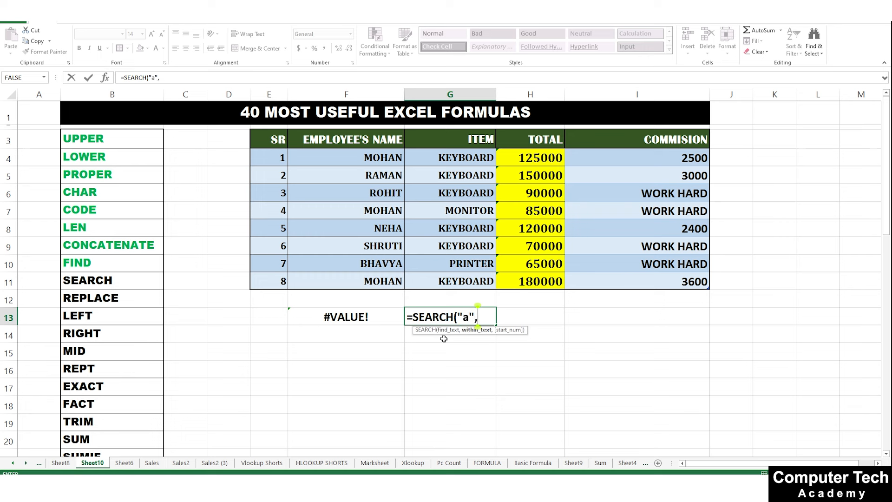
{"action": "left_click", "coordinate": [377, 264]}
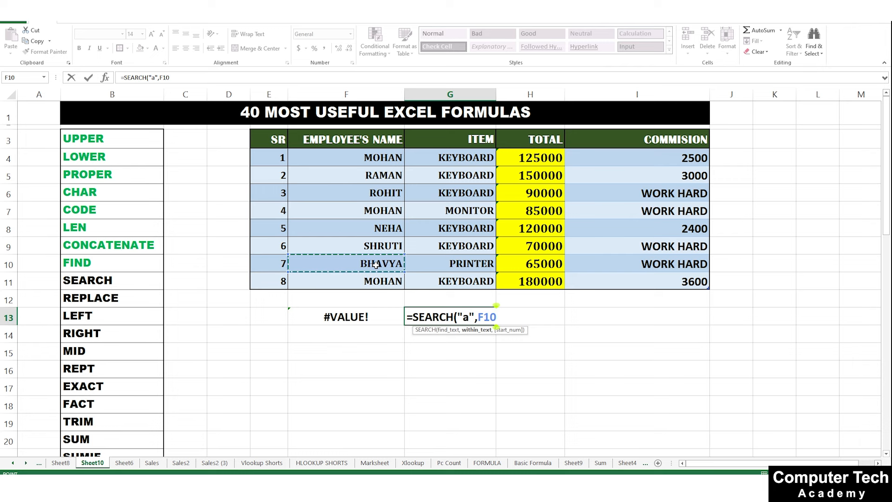
{"action": "type", "text": ")"}
{"action": "key", "text": "Return"}
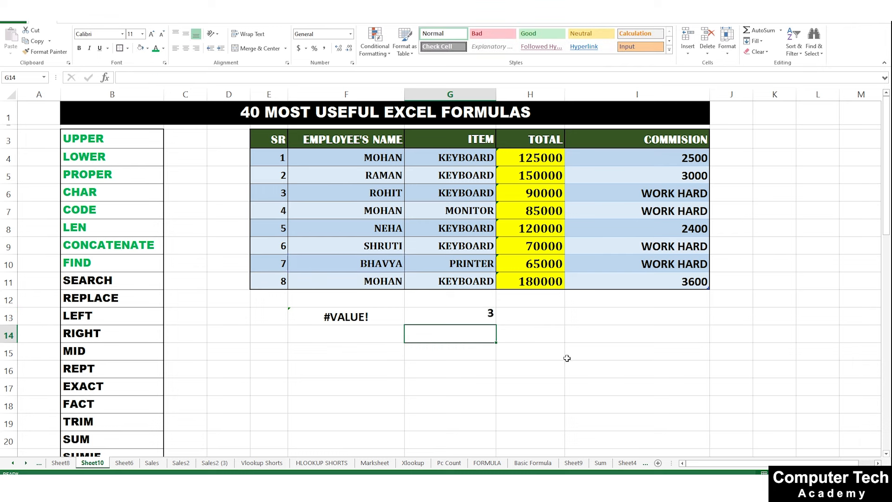
{"action": "left_click", "coordinate": [486, 318]}
Compare the FIND formula in F13 with the SEARCH formula in G13, keeping both formulas as entered
{"action": "double_click", "coordinate": [347, 316]}
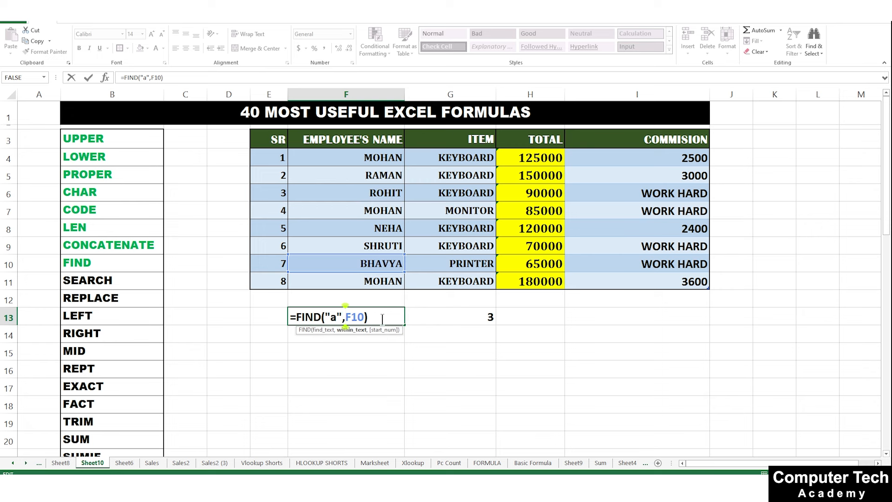
{"action": "left_click", "coordinate": [440, 352]}
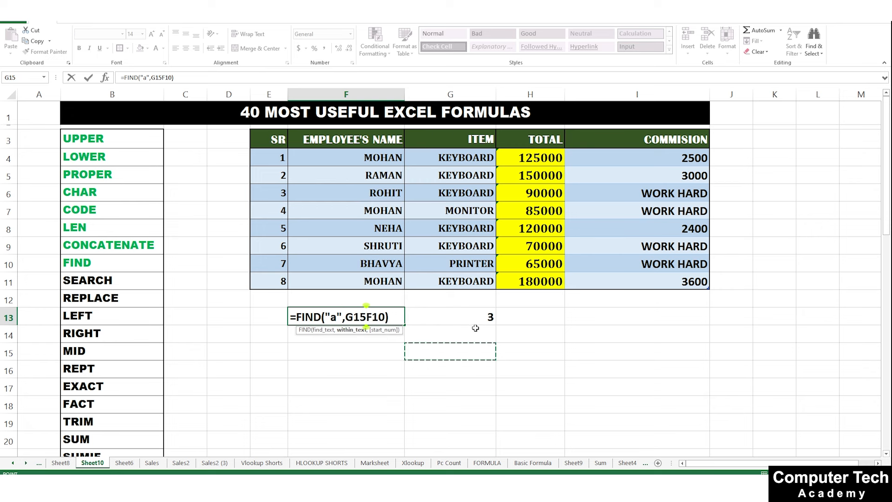
{"action": "key", "text": "BackSpace"}
{"action": "key", "text": "BackSpace"}
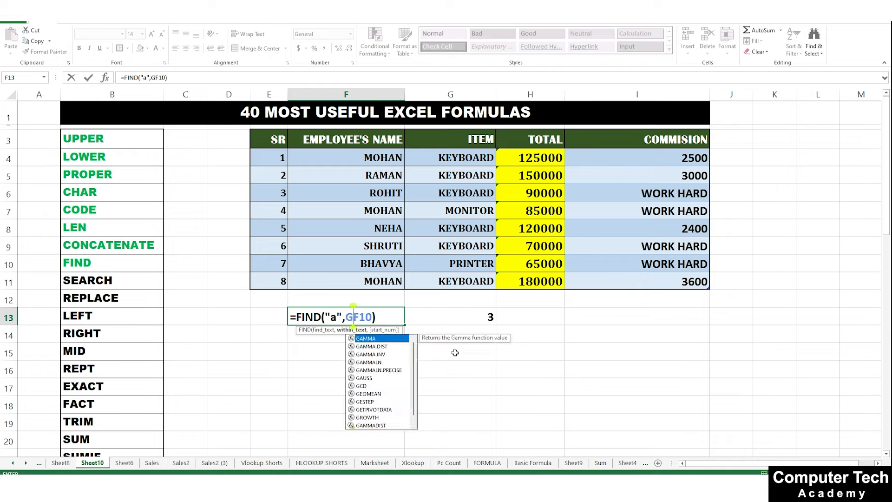
{"action": "key", "text": "BackSpace"}
{"action": "key", "text": "Return"}
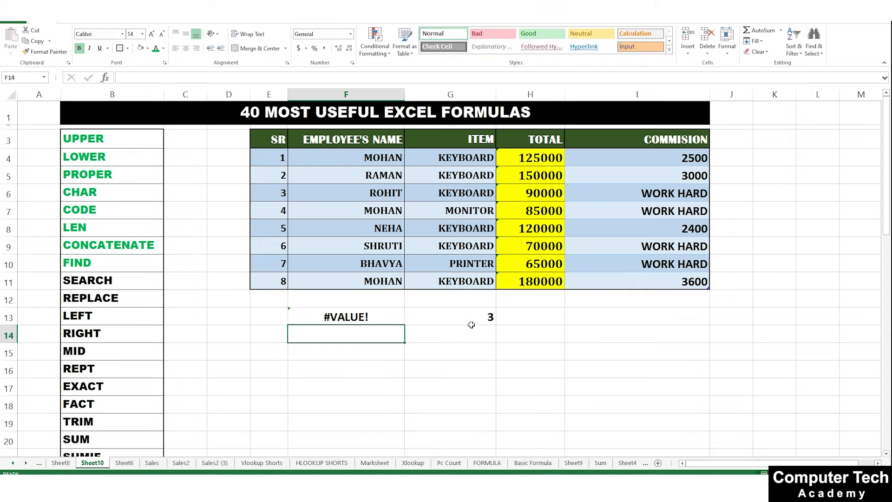
{"action": "left_click", "coordinate": [470, 322]}
{"action": "key", "text": "ctrl+Down"}
{"action": "scroll", "coordinate": [474, 320], "scroll_direction": "up", "scroll_amount": 8}
{"action": "scroll", "coordinate": [474, 320], "scroll_direction": "up", "scroll_amount": 4}
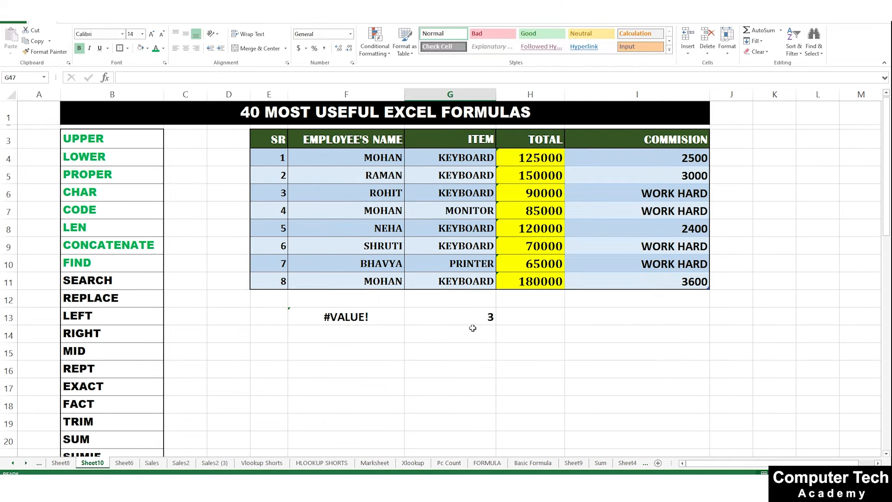
{"action": "double_click", "coordinate": [469, 317]}
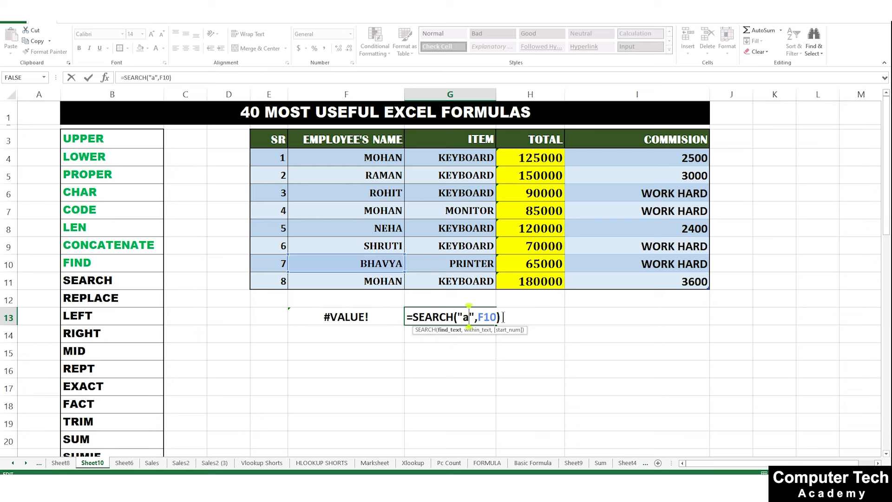
{"action": "key", "text": "Return"}
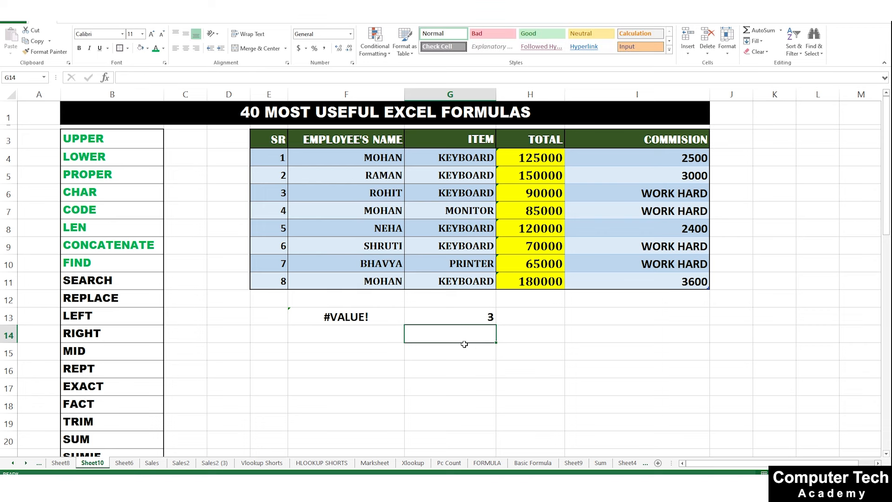
Change the search text of the SEARCH formula in G13 to uppercase "A"
{"action": "double_click", "coordinate": [469, 313]}
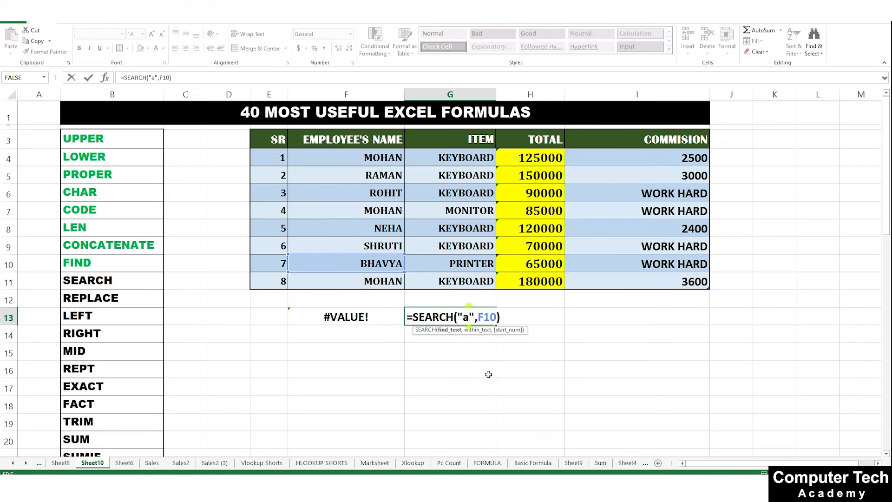
{"action": "key", "text": "BackSpace"}
{"action": "type", "text": "a"}
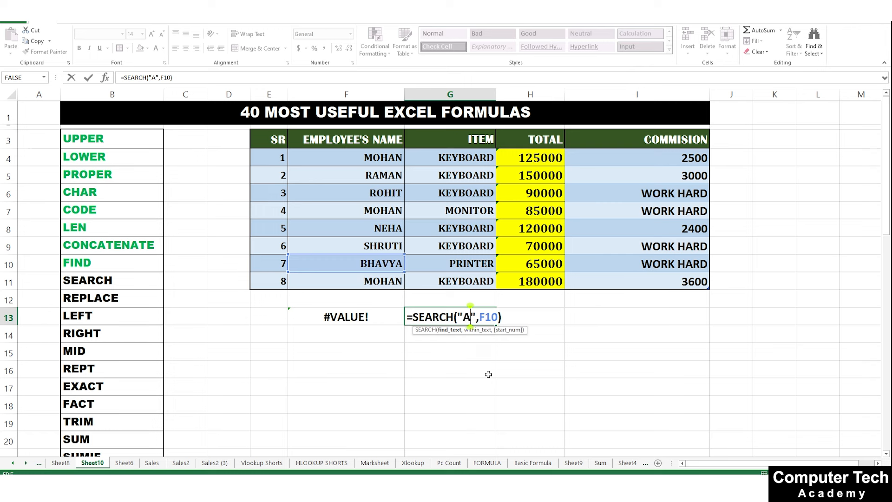
{"action": "key", "text": "Return"}
Edit the formula in G13 to =SEARCH("a",F10,4), with lowercase search text and start position 4
{"action": "double_click", "coordinate": [475, 318]}
{"action": "left_click", "coordinate": [469, 317]}
{"action": "key", "text": "BackSpace"}
{"action": "type", "text": "a"}
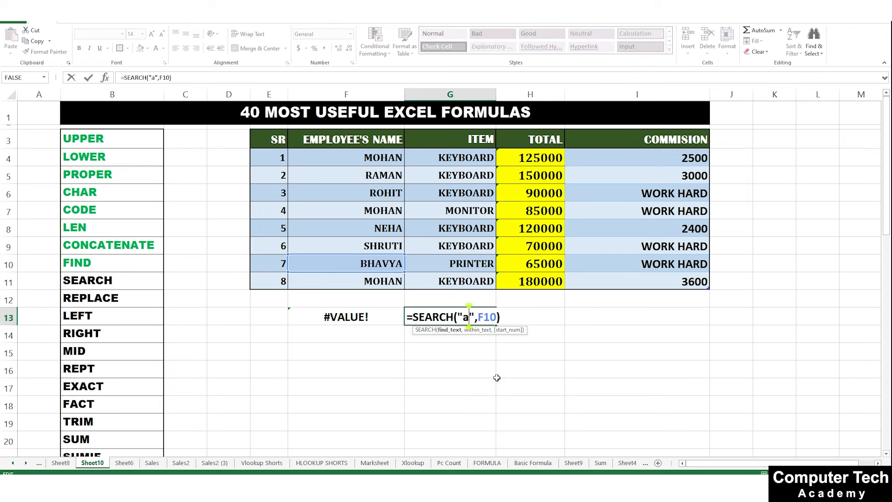
{"action": "left_click", "coordinate": [496, 318]}
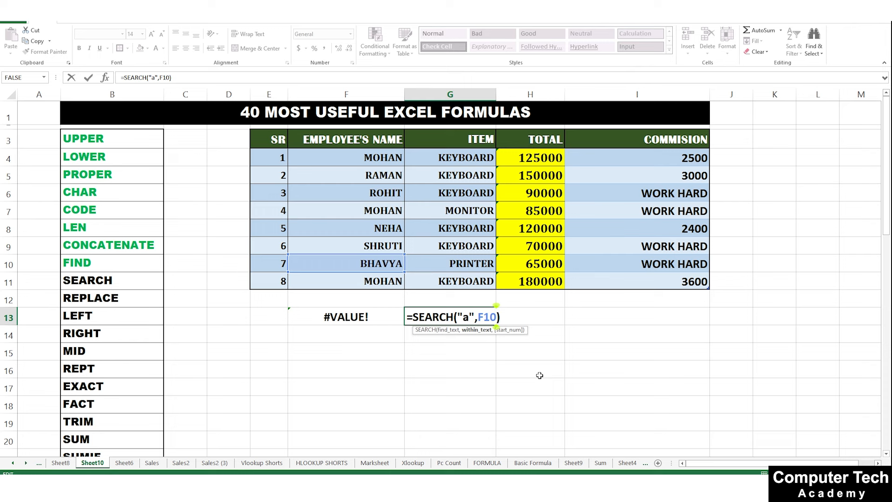
{"action": "type", "text": ",4"}
{"action": "key", "text": "Return"}
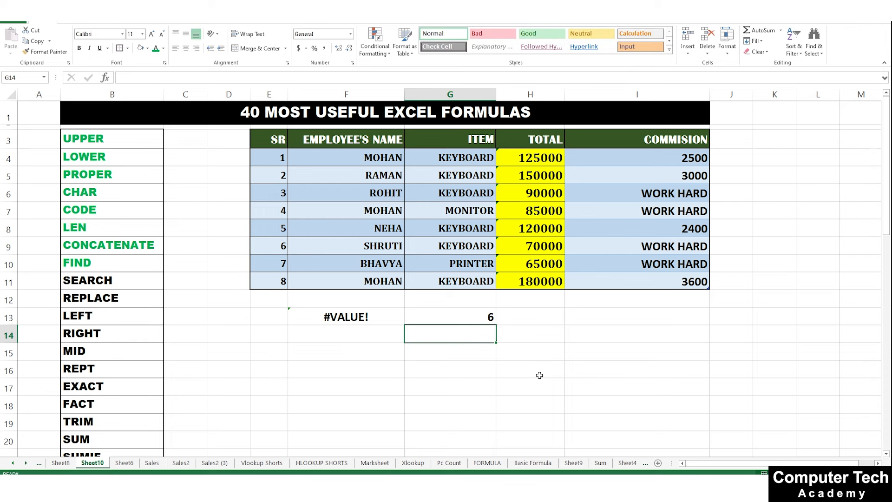
Append a space and 05 to the employee name in F10
{"action": "left_click", "coordinate": [464, 320]}
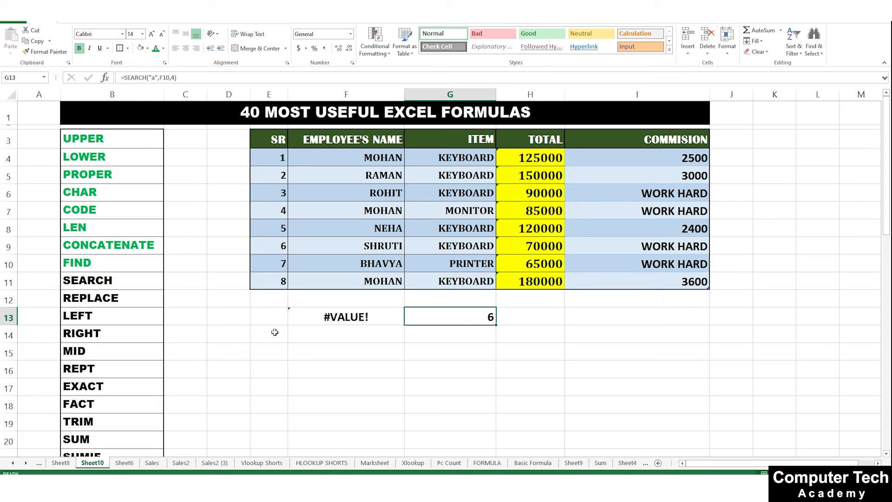
{"action": "double_click", "coordinate": [402, 262]}
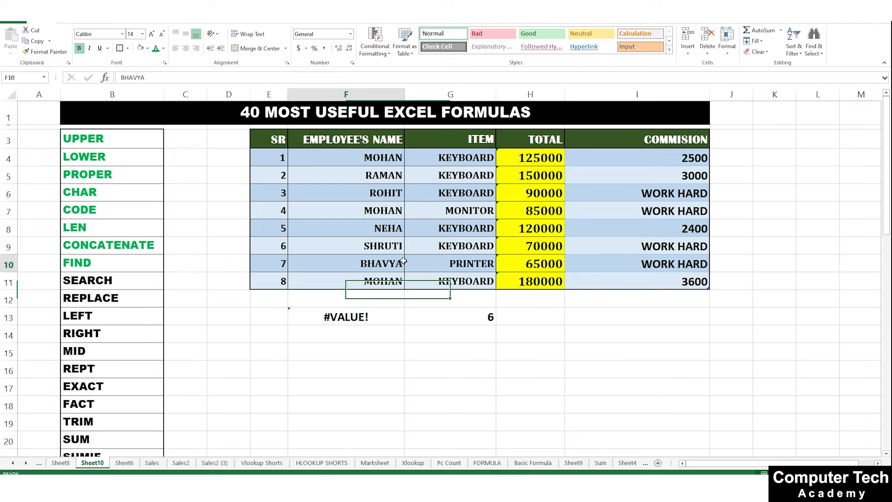
{"action": "double_click", "coordinate": [398, 260]}
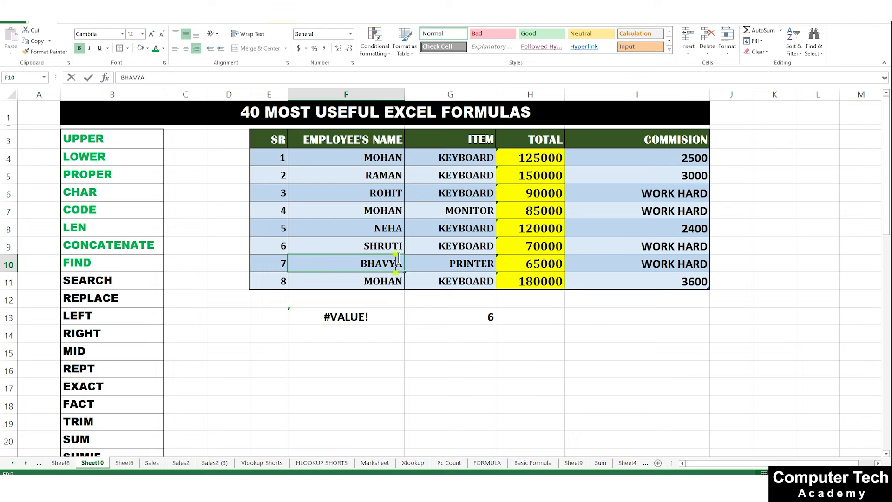
{"action": "type", "text": "05"}
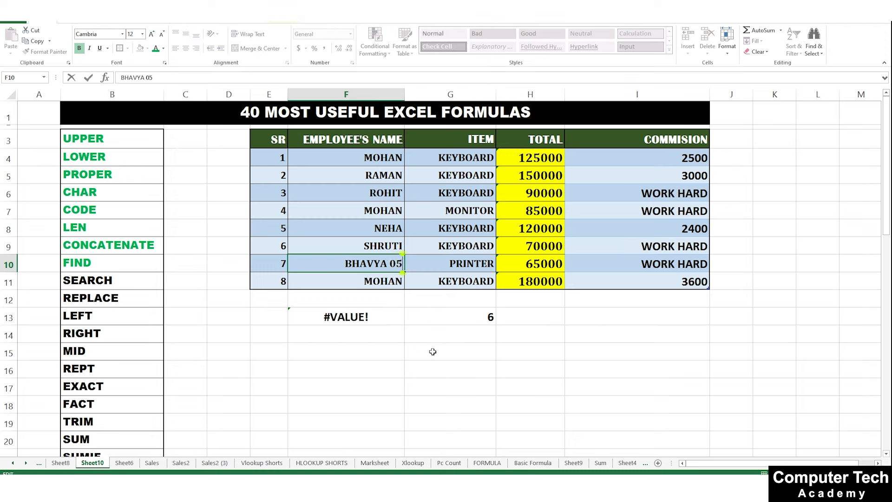
{"action": "key", "text": "Return"}
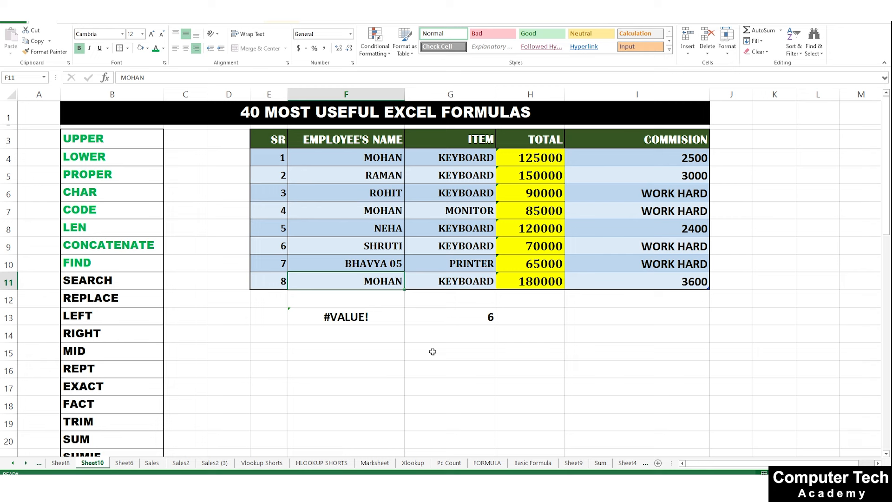
Replace the formula in F13 with a new FIND formula that uses the wildcard search text "A*05"
{"action": "double_click", "coordinate": [336, 312]}
{"action": "left_click_drag", "start_coordinate": [366, 317], "coordinate": [288, 314]}
{"action": "type", "text": "="}
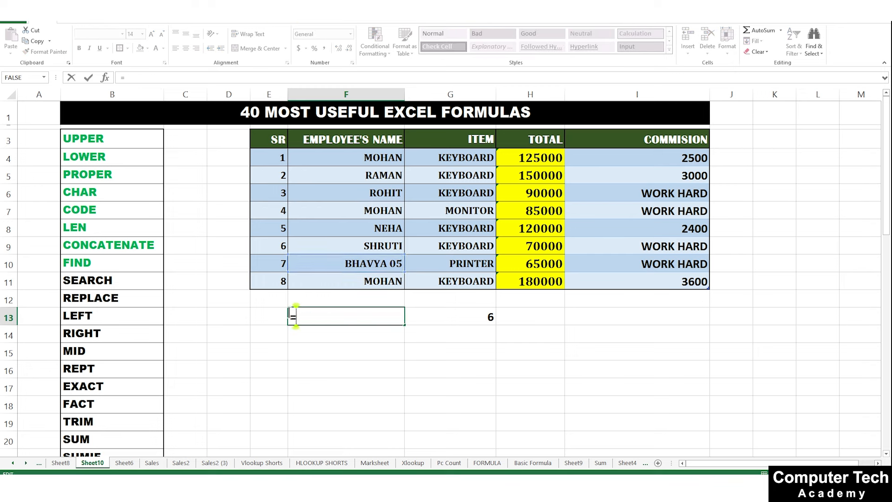
{"action": "type", "text": "FIND("}
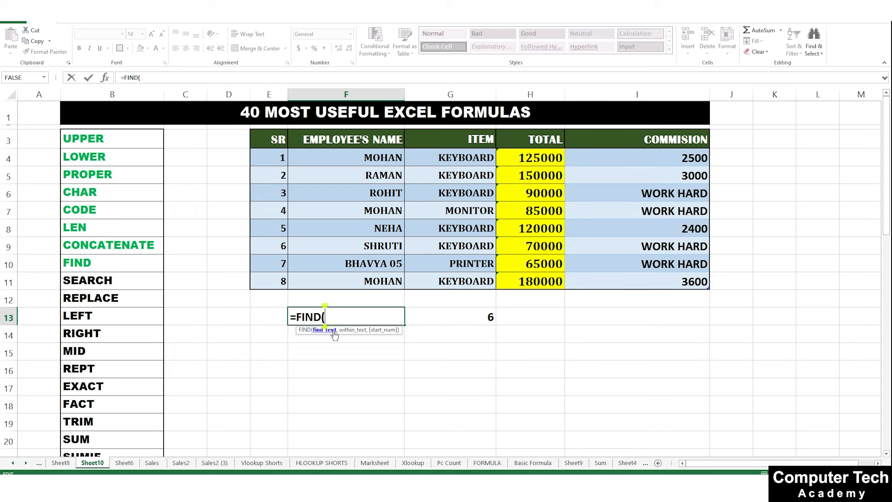
{"action": "type", "text": "\"A\""}
{"action": "key", "text": "Left"}
{"action": "type", "text": "*05"}
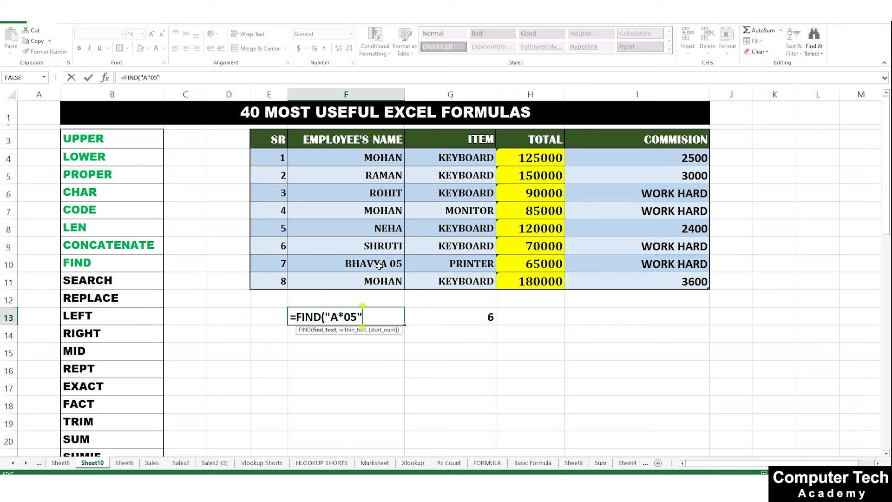
Complete the FIND formula in F13 as =FIND("A*05",F10) and check its result
{"action": "type", "text": ","}
{"action": "left_click", "coordinate": [382, 263]}
{"action": "type", "text": ")"}
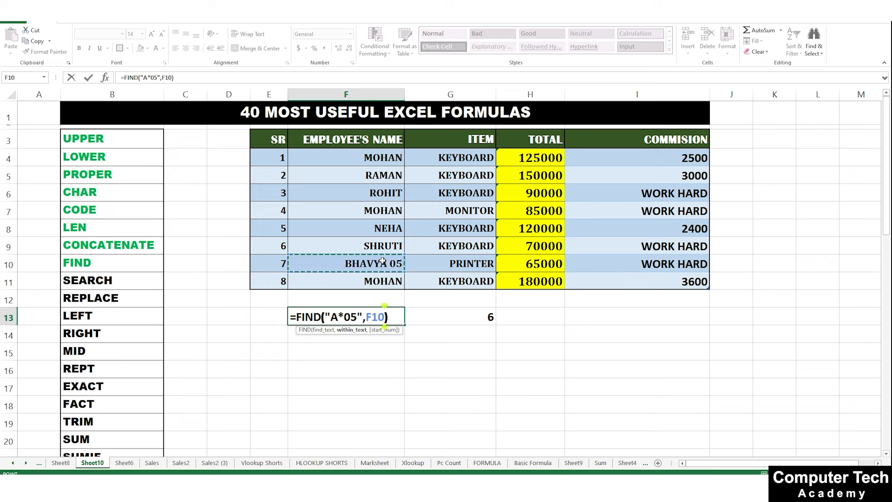
{"action": "key", "text": "Return"}
{"action": "left_click", "coordinate": [368, 318]}
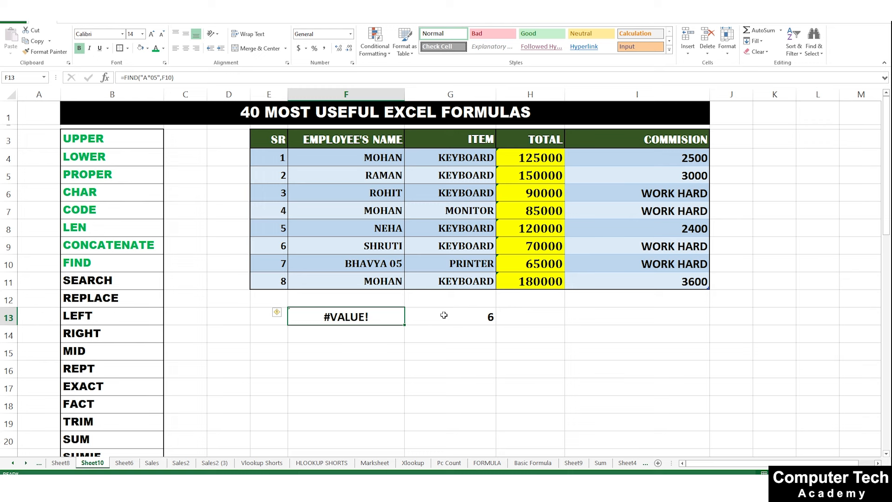
Replace the formula in G13 with =SEARCH("A*05",F10) to look for the same wildcard pattern
{"action": "left_click", "coordinate": [444, 315]}
{"action": "double_click", "coordinate": [444, 315]}
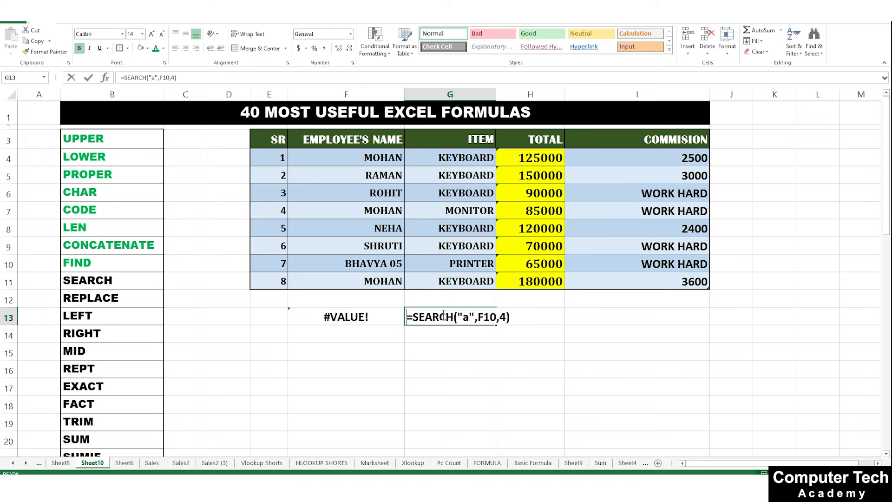
{"action": "type", "text": "="}
{"action": "type", "text": "SE"}
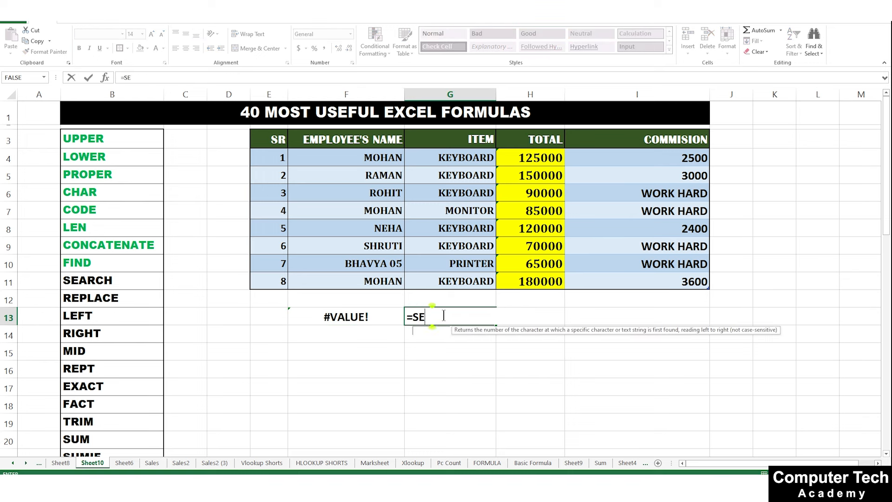
{"action": "type", "text": "ARCH("}
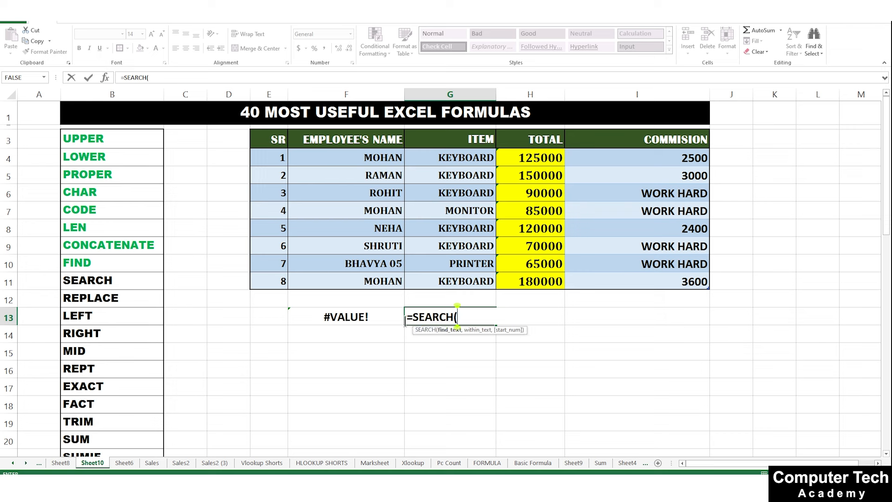
{"action": "type", "text": "\"A*05\","}
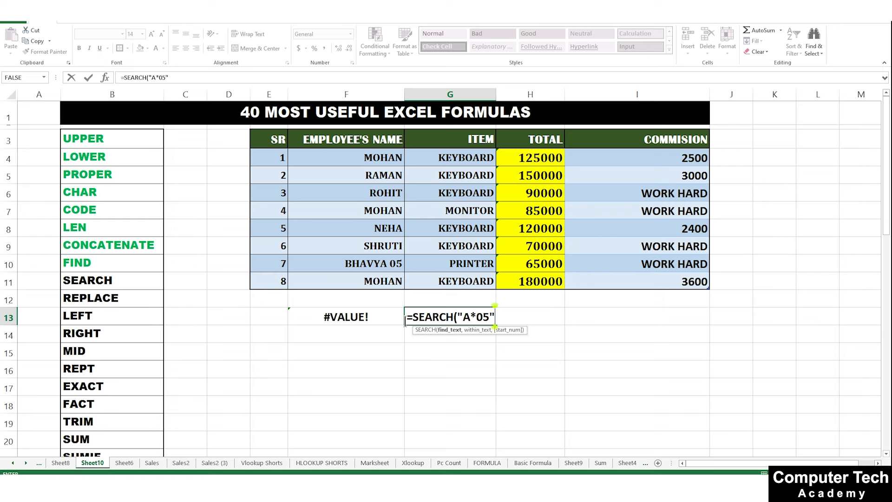
{"action": "left_click", "coordinate": [379, 262]}
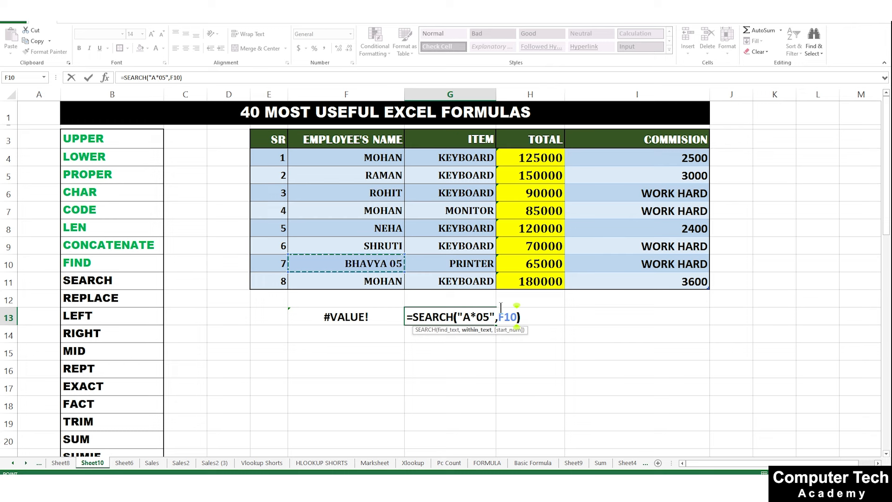
{"action": "key", "text": "Return"}
{"action": "left_click", "coordinate": [484, 316]}
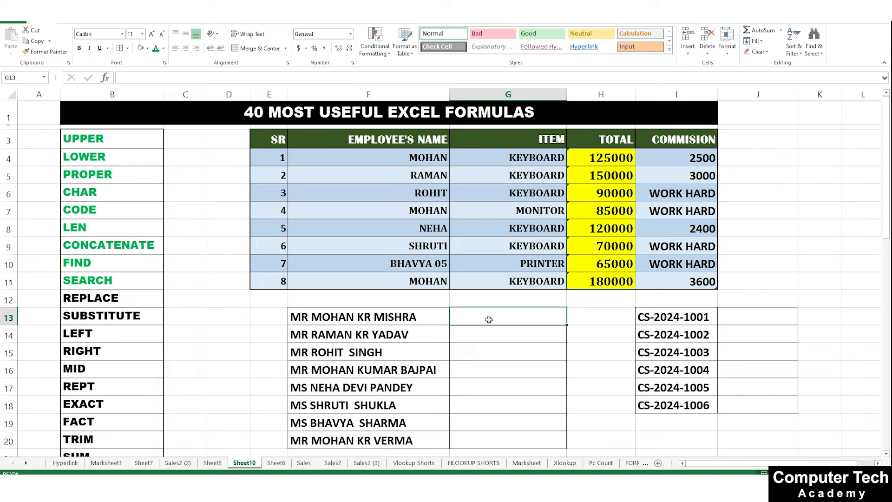
Format cells G13:G20 as left-aligned, bold, 14-point text
{"action": "mouse_move", "coordinate": [498, 311]}
{"action": "left_mouse_down"}
{"action": "mouse_move", "coordinate": [504, 449]}
{"action": "mouse_move", "coordinate": [506, 424]}
{"action": "mouse_move", "coordinate": [505, 436]}
{"action": "left_mouse_up"}
{"action": "left_click", "coordinate": [175, 48]}
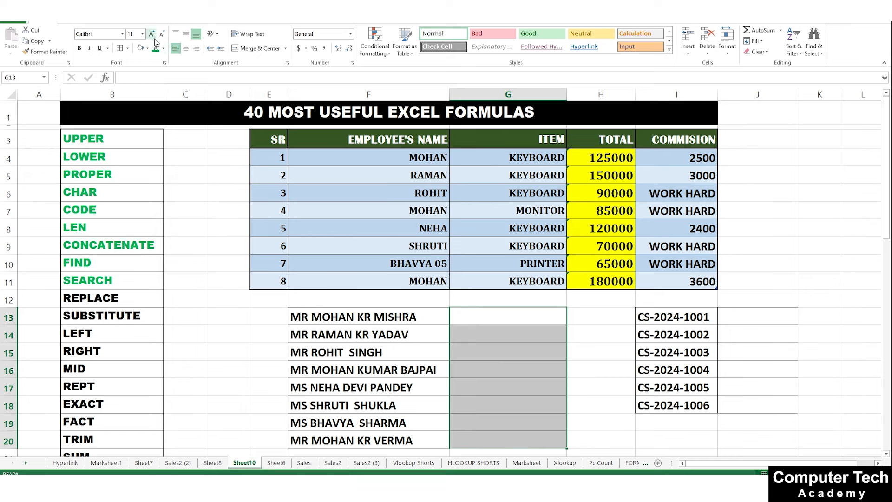
{"action": "left_click", "coordinate": [151, 34]}
{"action": "left_click", "coordinate": [151, 34]}
{"action": "left_click", "coordinate": [79, 48]}
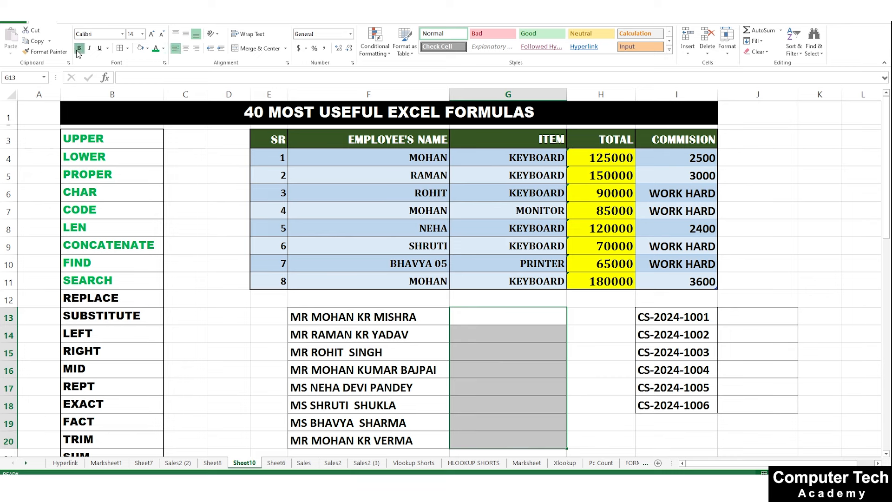
Enter a REPLACE formula in G13 that swaps 6 characters of F13, starting at character 13, for a different surname
{"action": "double_click", "coordinate": [476, 316]}
{"action": "type", "text": "=RE"}
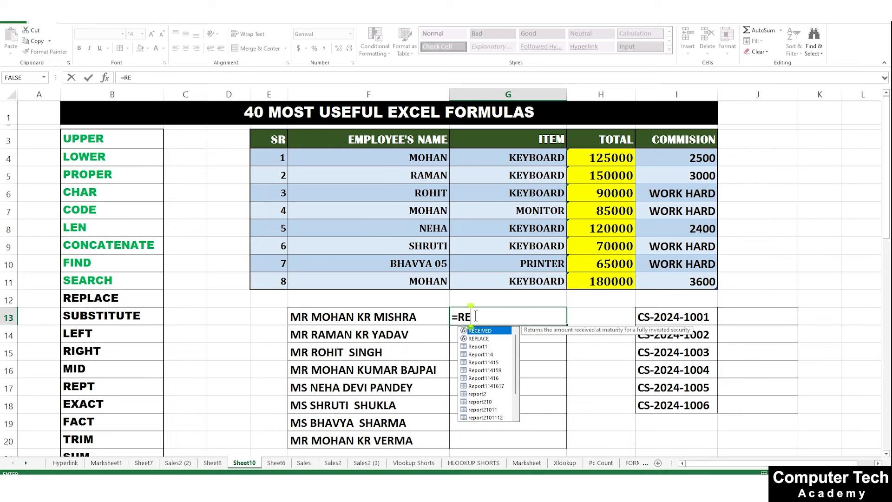
{"action": "type", "text": "PLACE("}
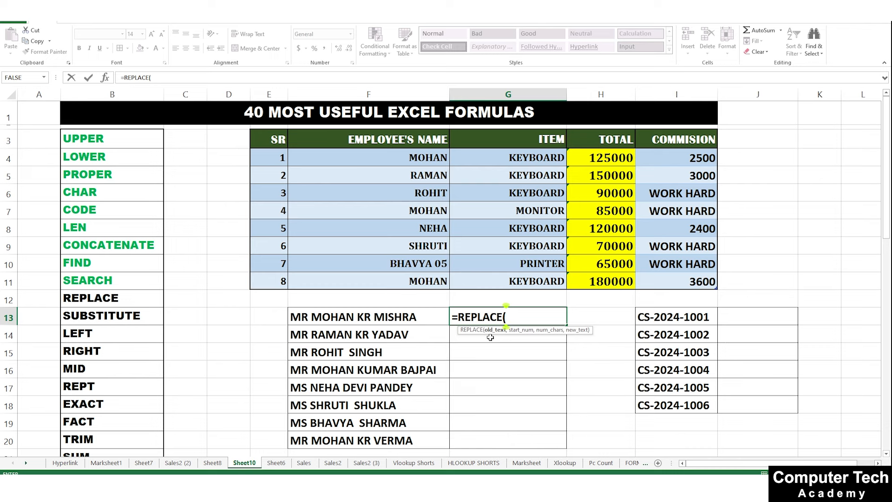
{"action": "left_click", "coordinate": [359, 315]}
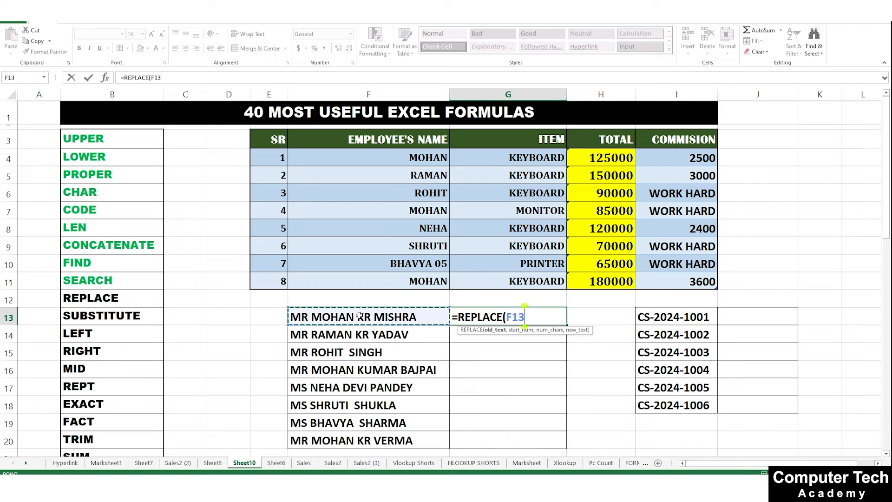
{"action": "type", "text": ","}
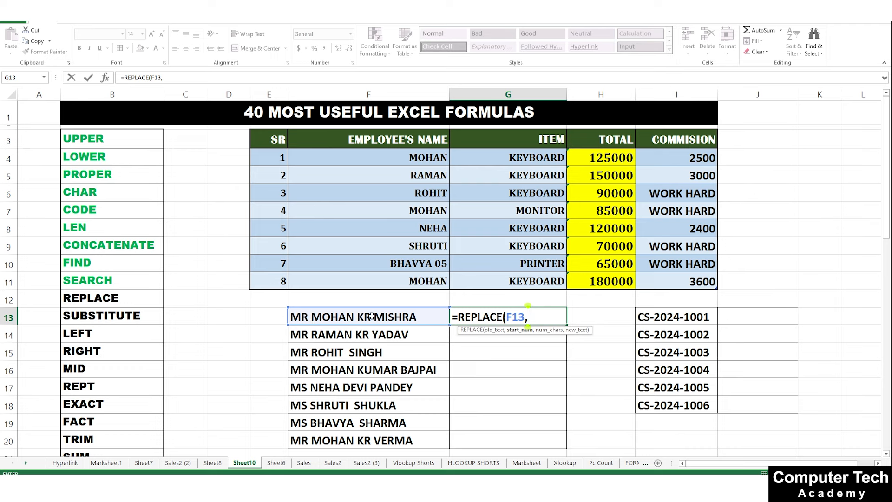
{"action": "type", "text": "1"}
{"action": "key", "text": "Return"}
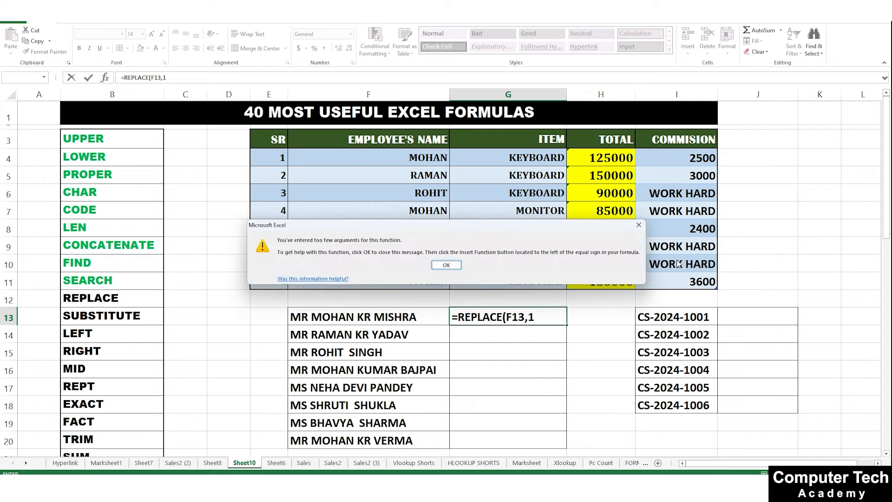
{"action": "left_click", "coordinate": [638, 225]}
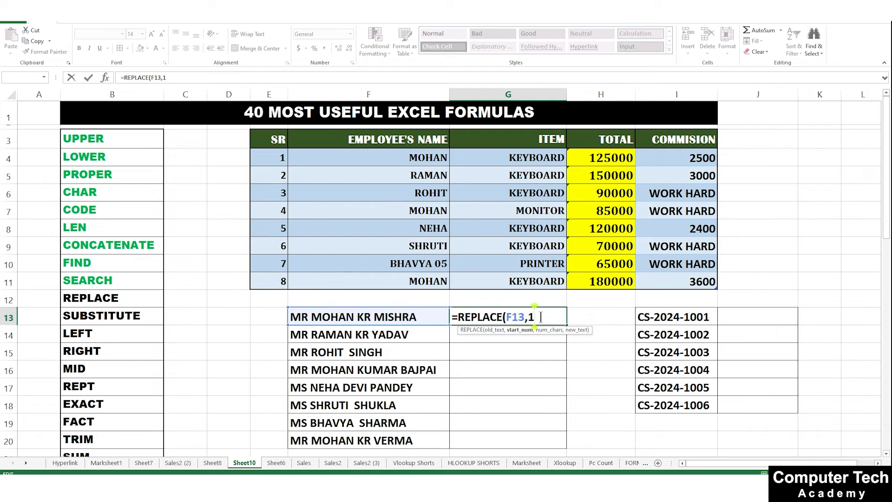
{"action": "type", "text": "3,"}
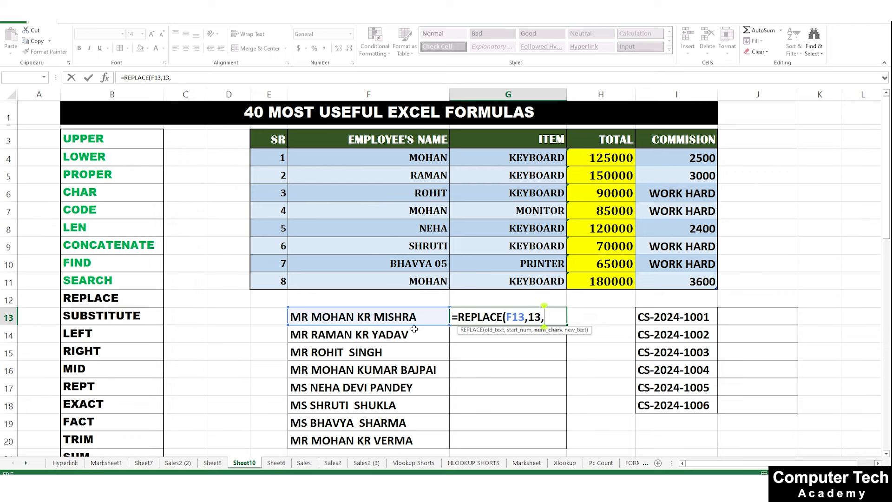
{"action": "type", "text": "6,"}
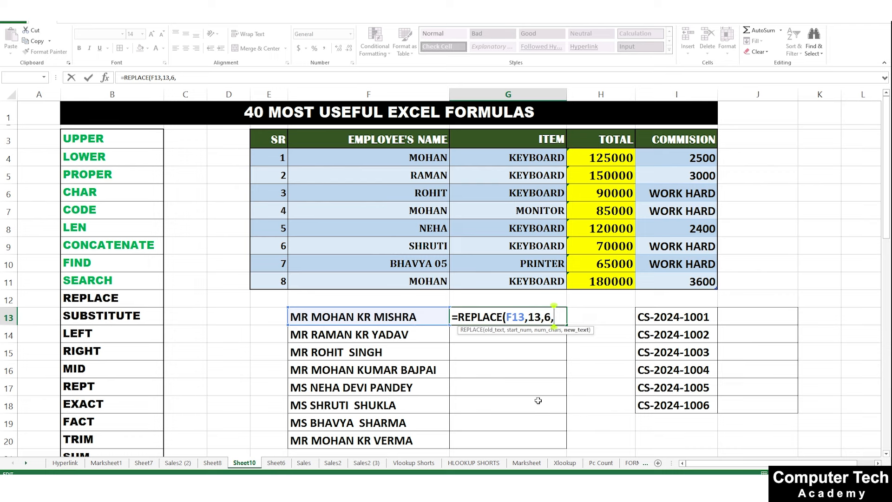
{"action": "type", "text": "\"SHARMA\""}
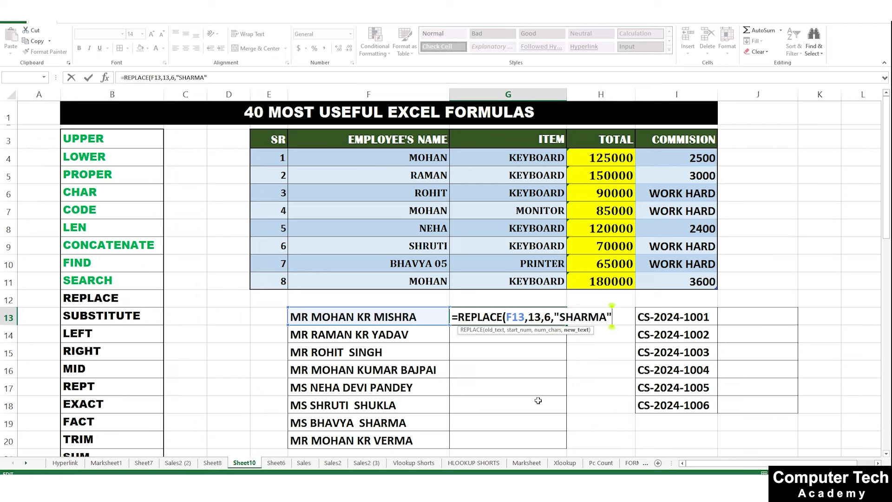
{"action": "type", "text": ")"}
{"action": "key", "text": "Return"}
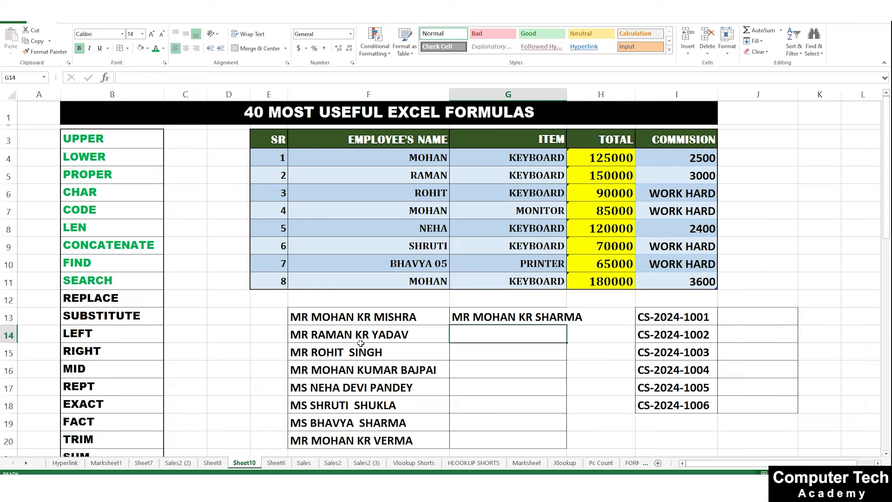
Enter =REPLACE(F14,10,2,"") in G14 to remove the middle abbreviation from the name in F14
{"action": "type", "text": "=RE"}
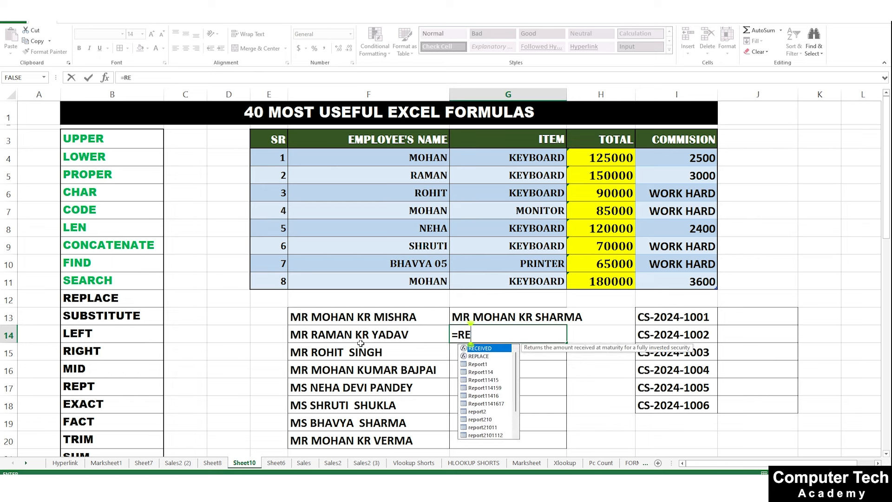
{"action": "type", "text": "PLACE"}
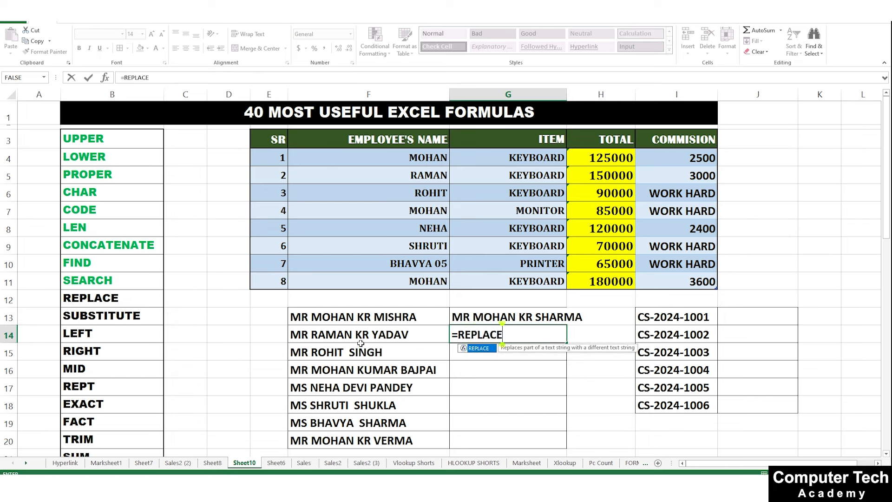
{"action": "type", "text": "("}
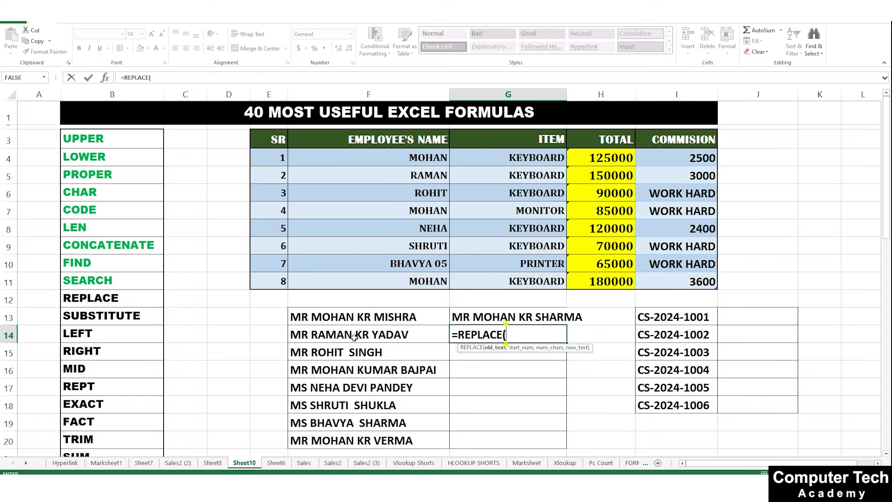
{"action": "left_click", "coordinate": [354, 336]}
{"action": "type", "text": ","}
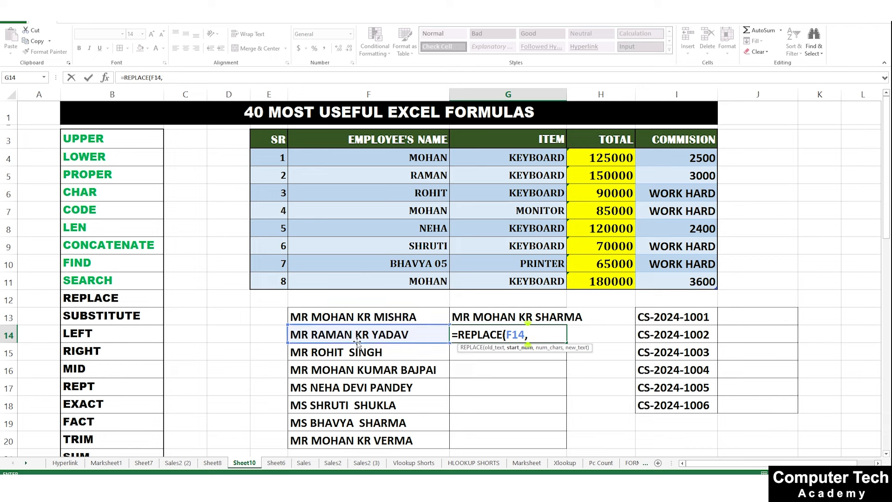
{"action": "type", "text": "10,"}
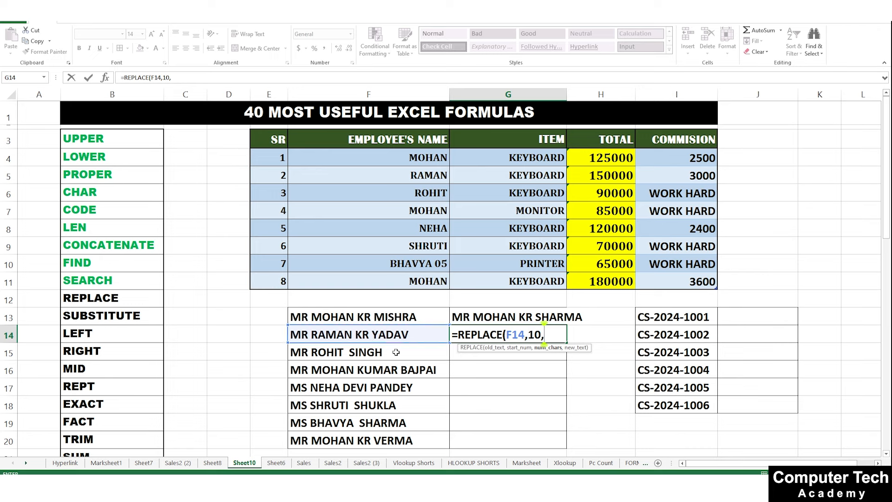
{"action": "type", "text": "2"}
{"action": "type", "text": ","}
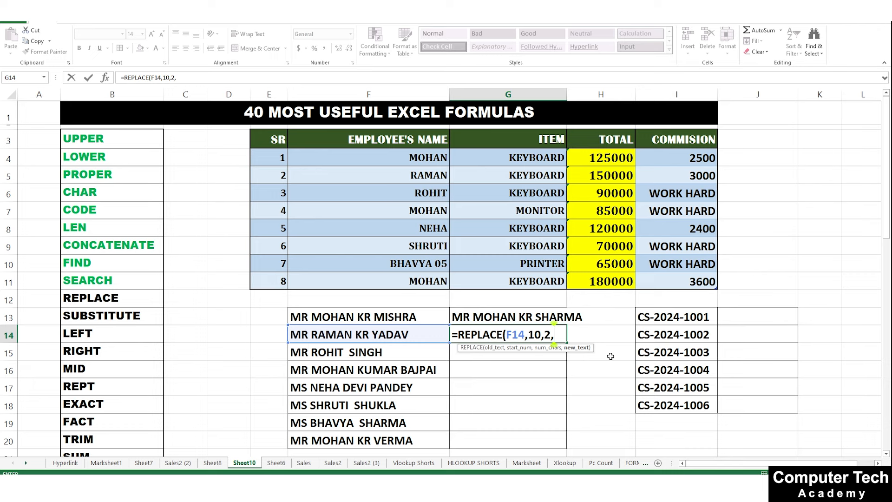
{"action": "type", "text": "\"\")"}
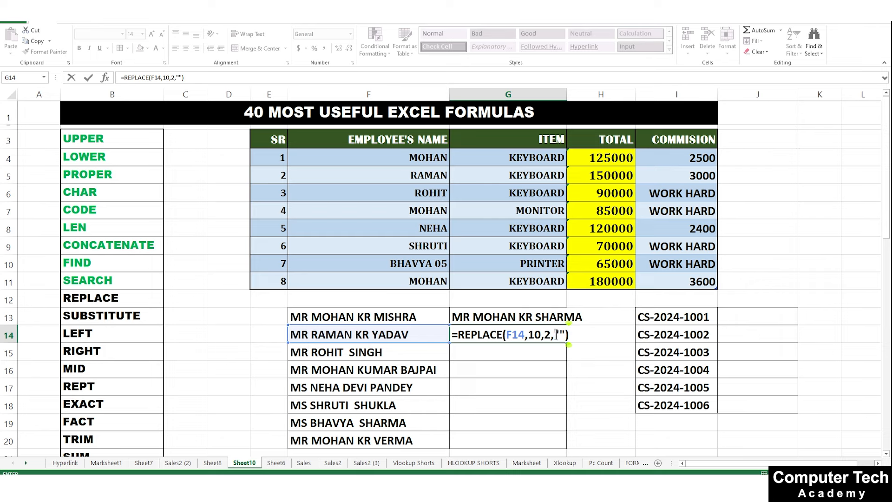
{"action": "key", "text": "Return"}
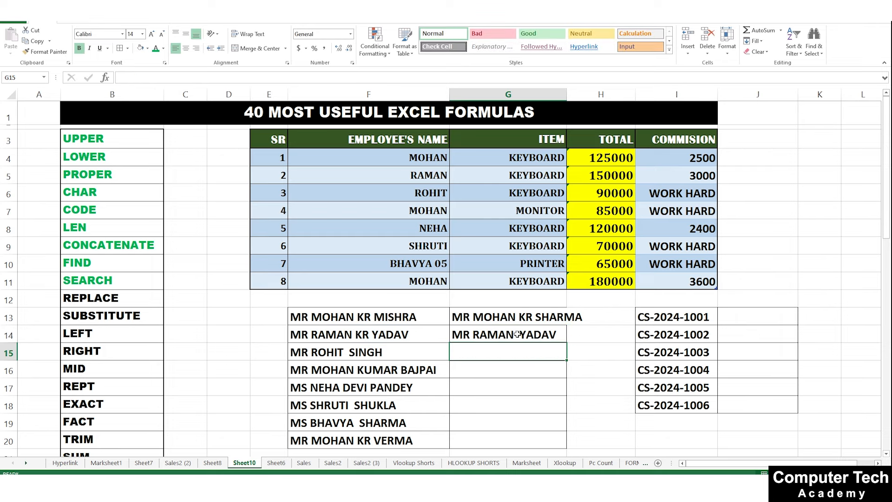
Set the number of characters to 3 in G14's REPLACE formula so the extra space is also removed
{"action": "double_click", "coordinate": [475, 334]}
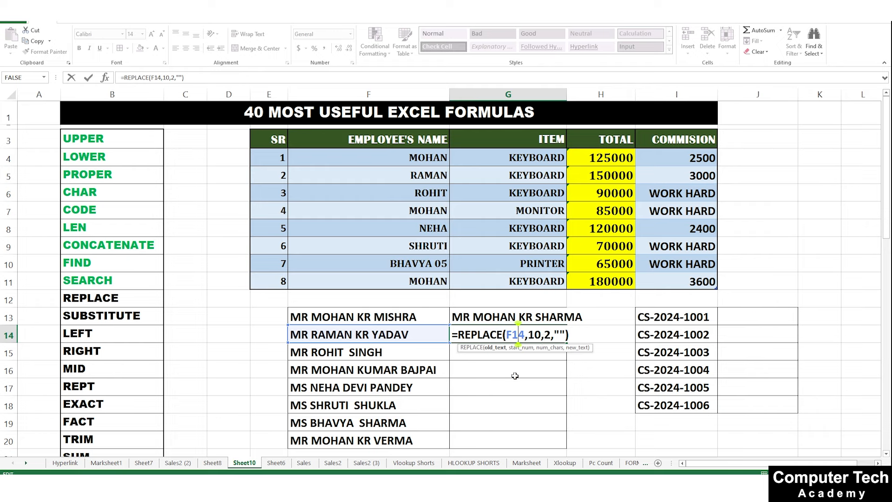
{"action": "key", "text": "Return"}
{"action": "key", "text": "Return"}
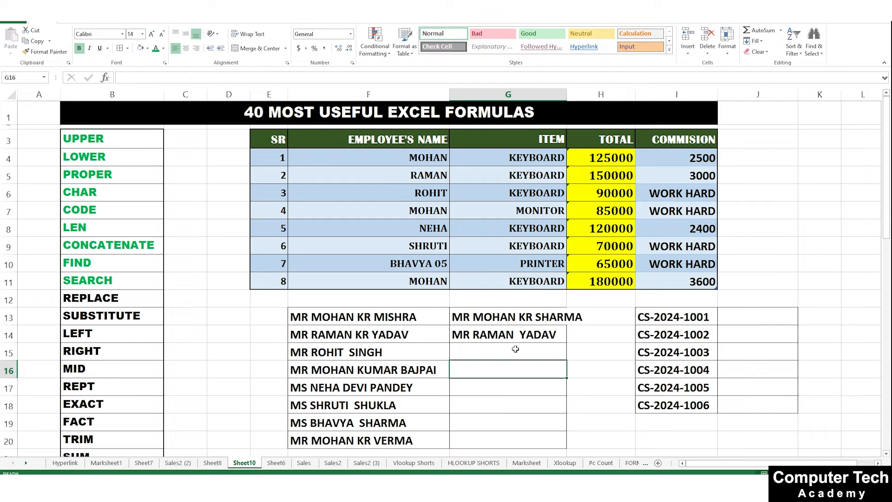
{"action": "double_click", "coordinate": [506, 335]}
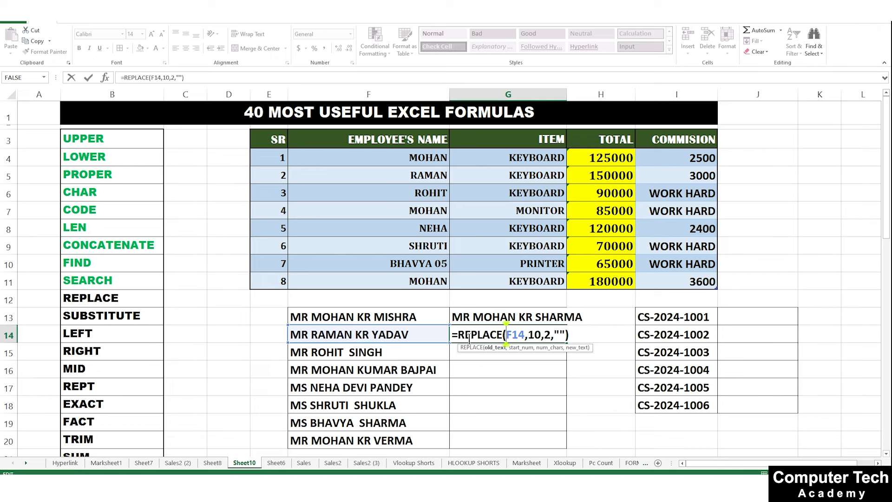
{"action": "left_click", "coordinate": [547, 334]}
{"action": "double_click", "coordinate": [546, 335]}
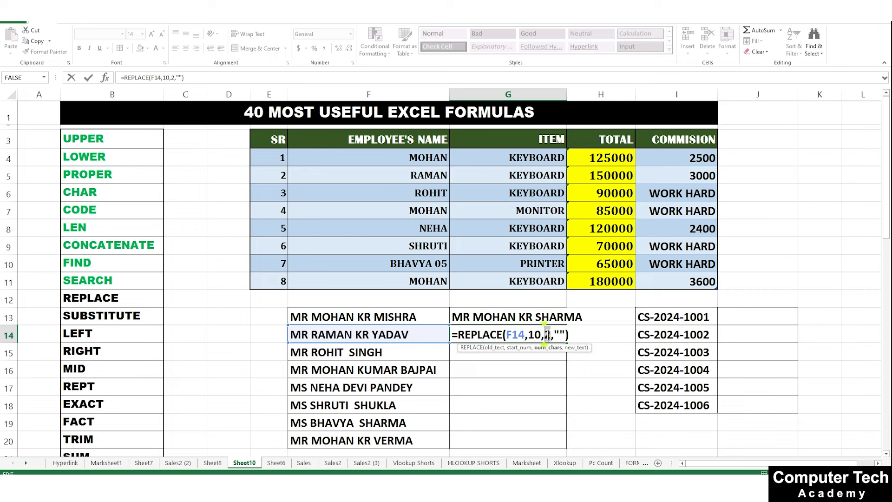
{"action": "type", "text": "3"}
{"action": "key", "text": "Return"}
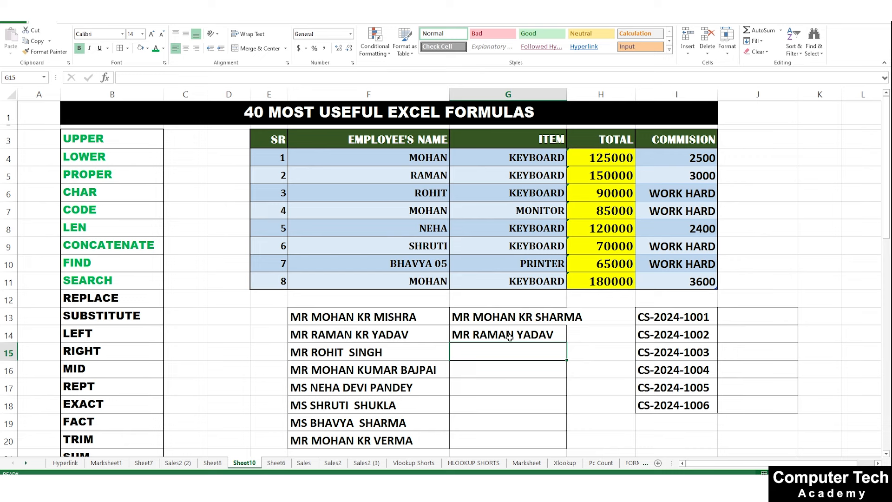
Enter =REPLACE(I13,3,1,"@") in J13 to swap the first hyphen of the code in I13 for an @ sign
{"action": "left_click", "coordinate": [729, 323]}
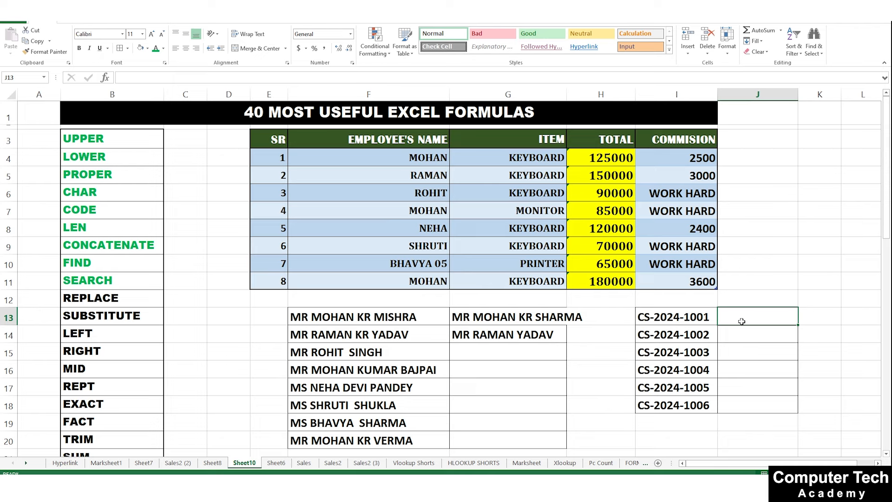
{"action": "type", "text": "=REPL"}
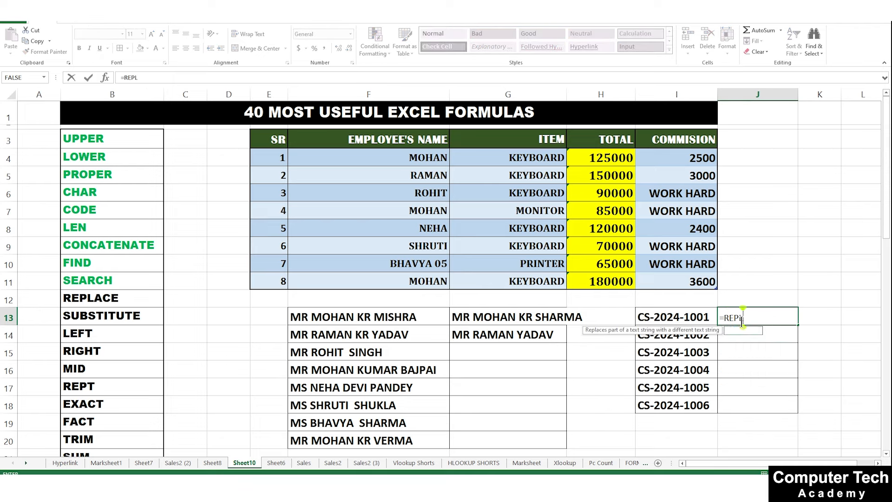
{"action": "type", "text": "ACE("}
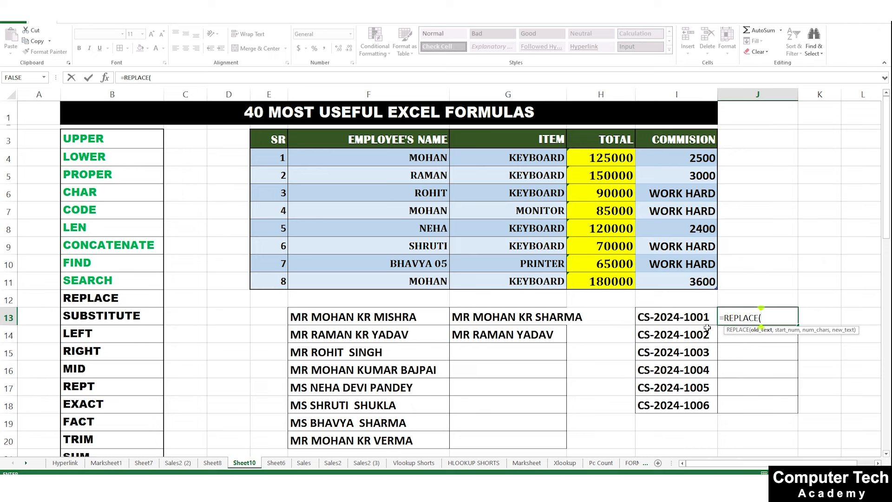
{"action": "left_click", "coordinate": [676, 318]}
{"action": "type", "text": ","}
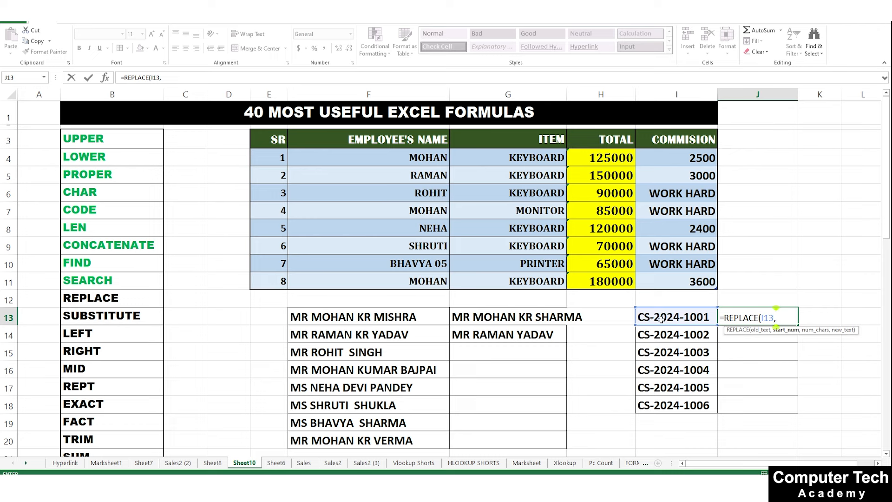
{"action": "type", "text": "3,1"}
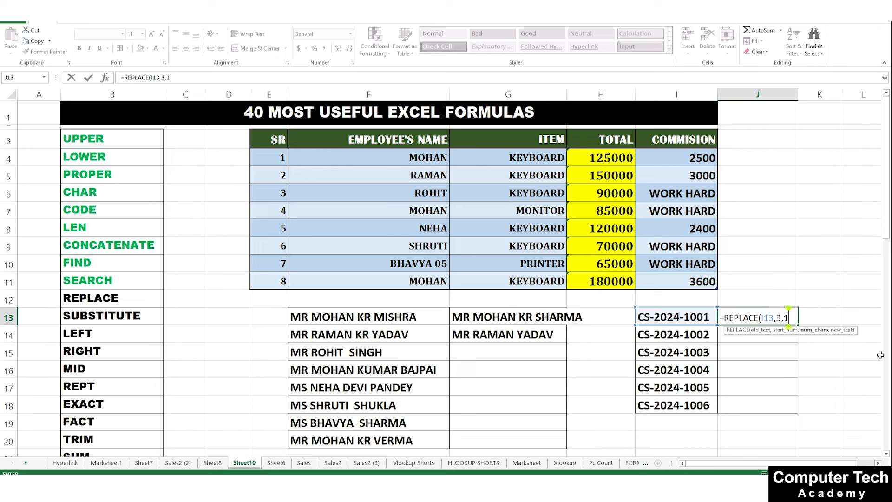
{"action": "type", "text": ",\"@"}
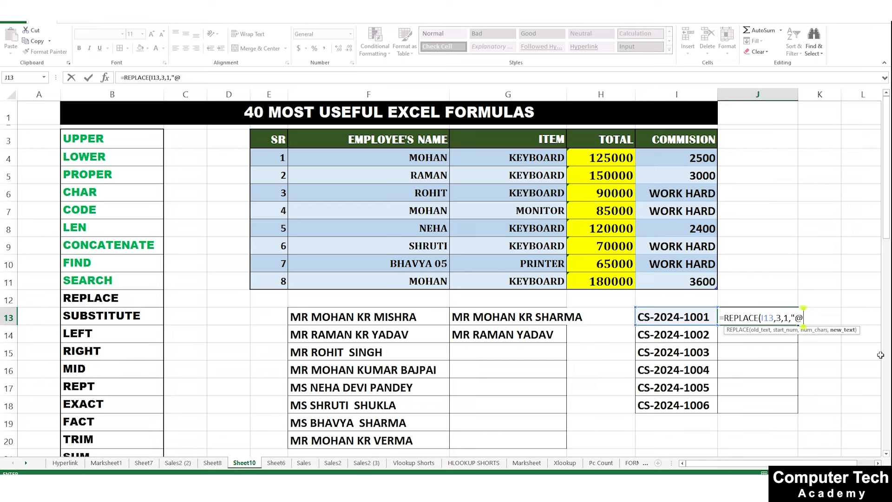
{"action": "type", "text": "\")"}
{"action": "key", "text": "Return"}
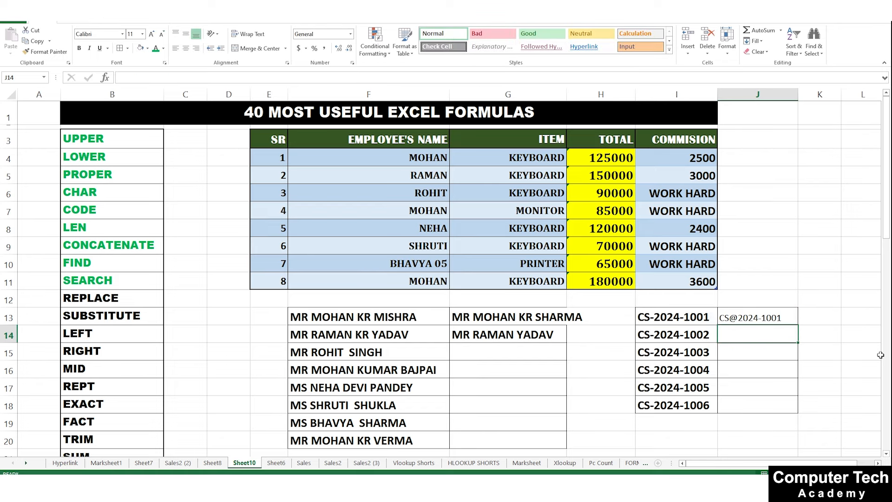
Format cells J13:J18 as bold 14-point text and fit column J's width to its contents
{"action": "left_click_drag", "start_coordinate": [760, 318], "coordinate": [773, 406]}
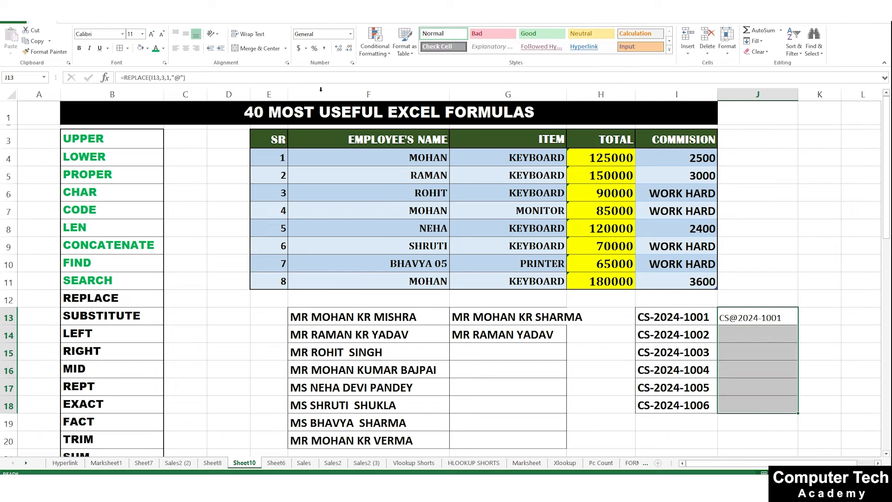
{"action": "left_click", "coordinate": [79, 48]}
{"action": "left_click", "coordinate": [151, 34]}
{"action": "left_click", "coordinate": [151, 34]}
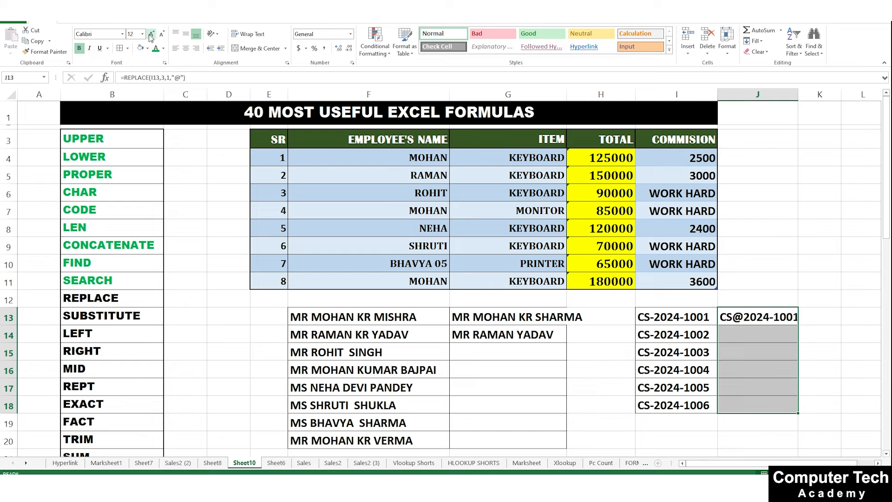
{"action": "left_click", "coordinate": [760, 369]}
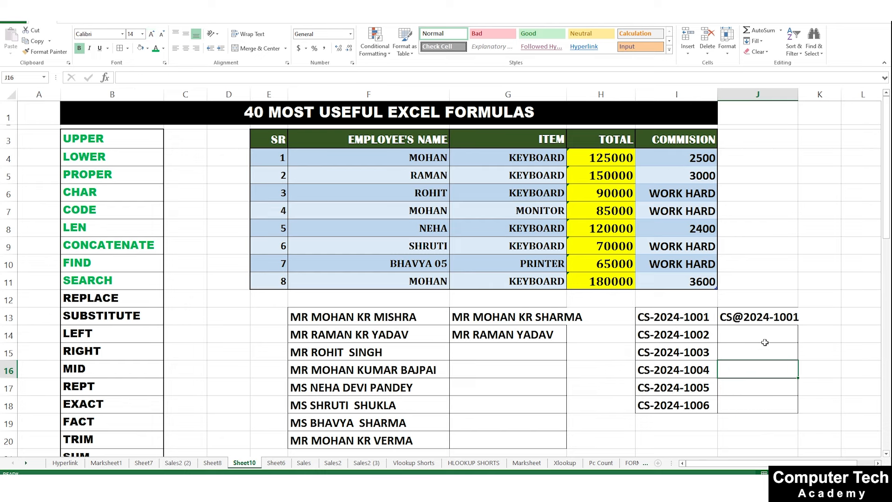
{"action": "left_click", "coordinate": [781, 321]}
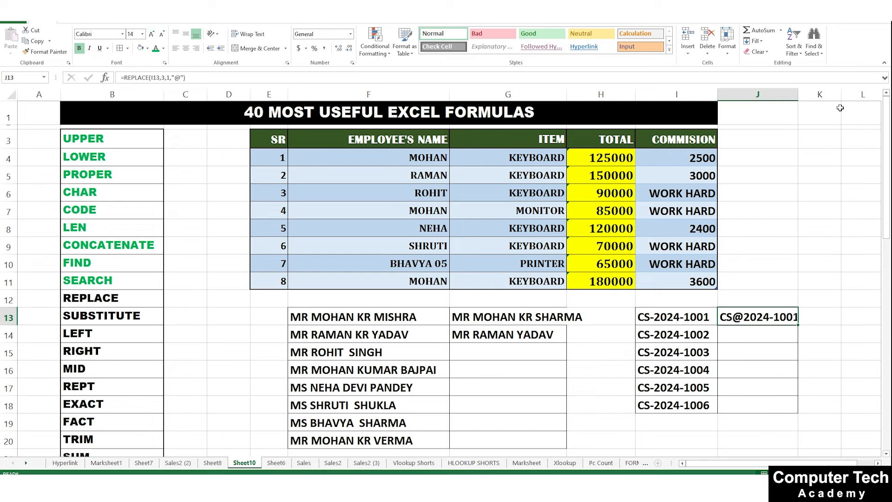
{"action": "double_click", "coordinate": [798, 95]}
{"action": "left_click", "coordinate": [795, 382]}
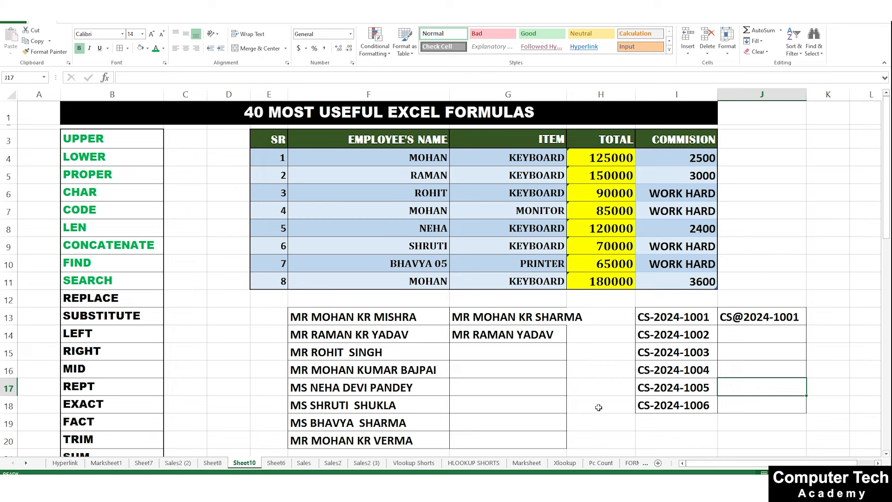
Try to fill G14's REPLACE formula down to G20, and undo the fill
{"action": "left_click", "coordinate": [768, 318]}
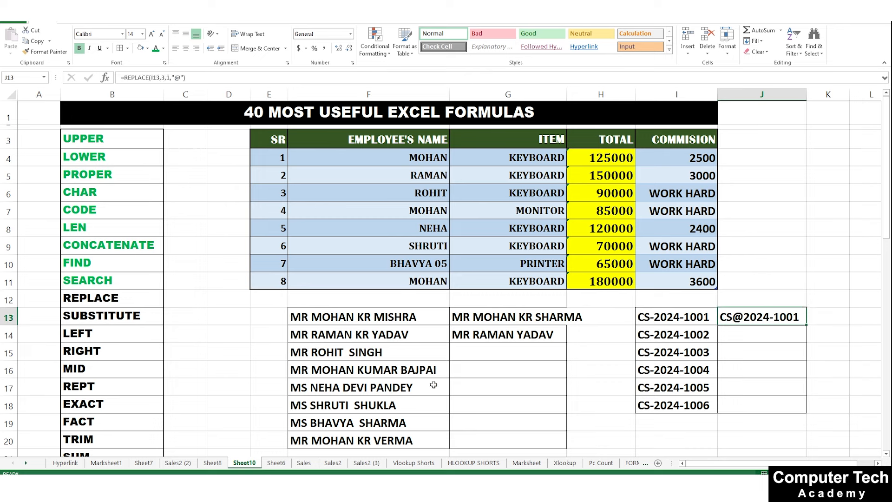
{"action": "left_click", "coordinate": [534, 331]}
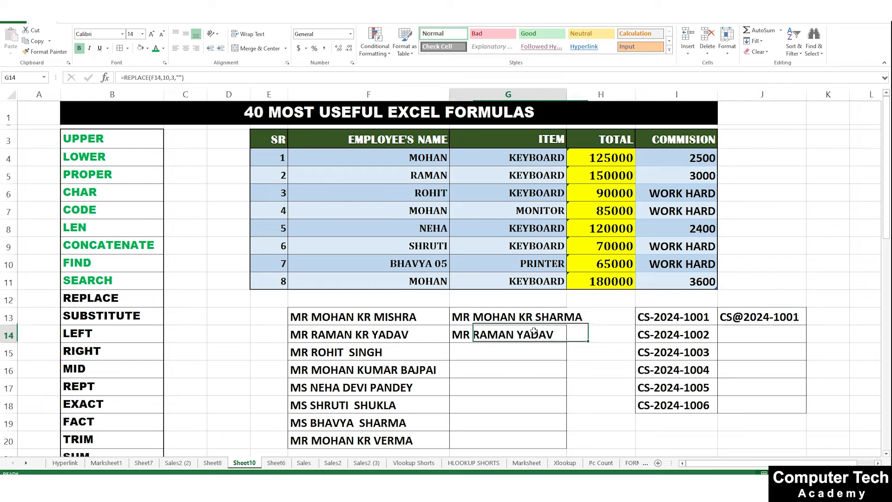
{"action": "left_click_drag", "start_coordinate": [567, 343], "coordinate": [564, 441]}
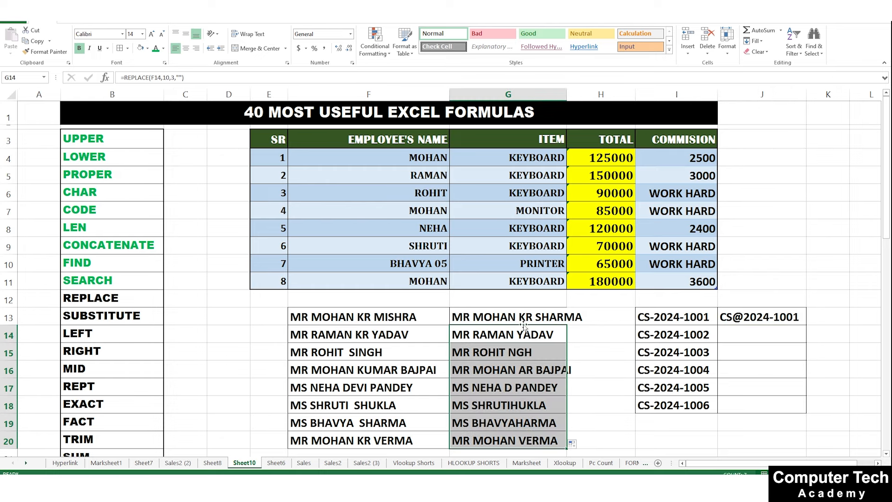
{"action": "key", "text": "ctrl+z"}
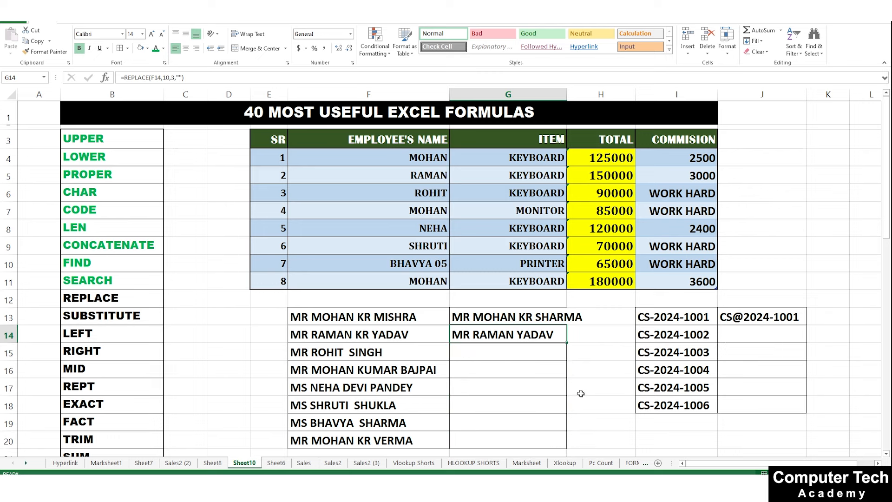
{"action": "left_click", "coordinate": [628, 359]}
{"action": "left_click", "coordinate": [777, 344]}
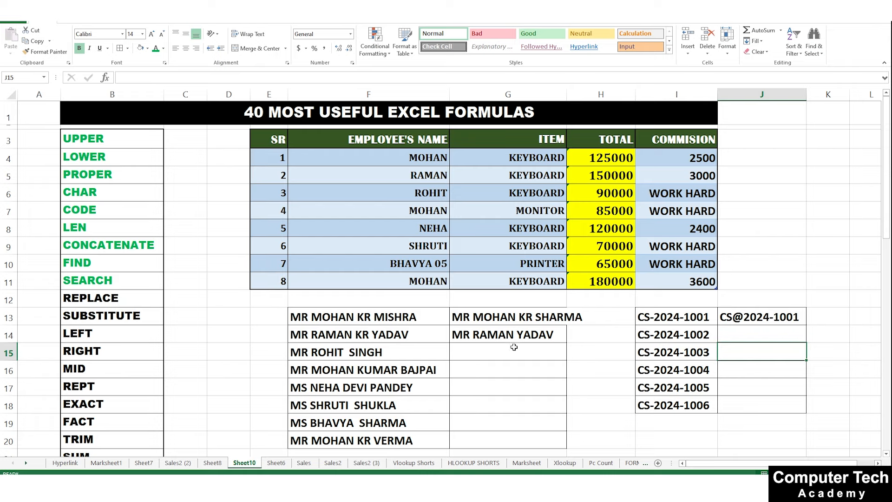
{"action": "left_click", "coordinate": [496, 354]}
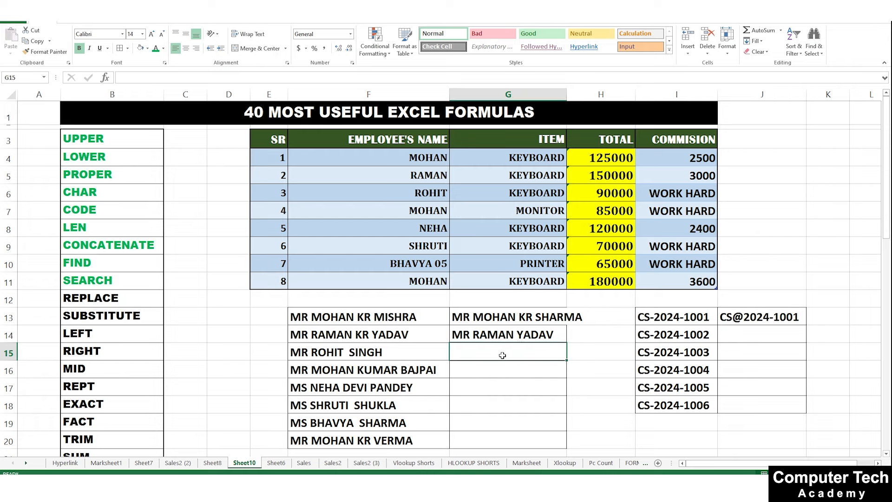
Enter =REPLACE(F23,14,3,"CS") in G23 to swap the course suffix CCC in F23 for CS
{"action": "scroll", "coordinate": [630, 350], "scroll_direction": "down", "scroll_amount": 3}
{"action": "left_click", "coordinate": [500, 323]}
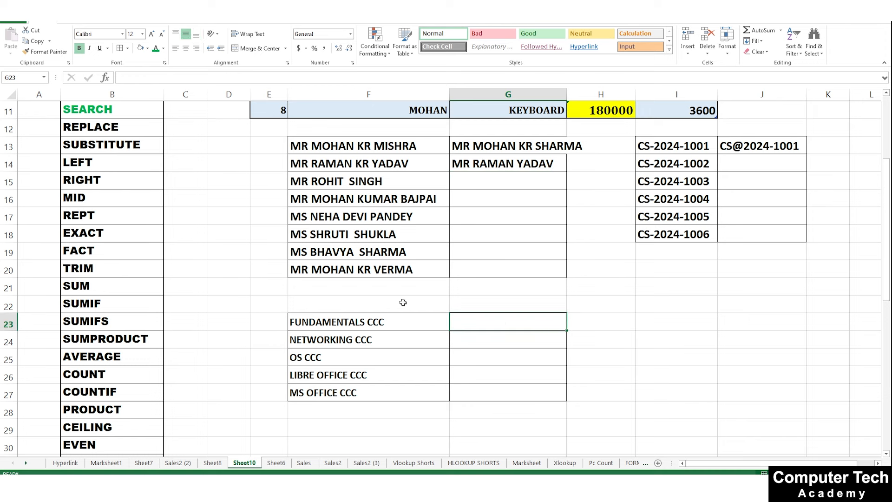
{"action": "type", "text": "="}
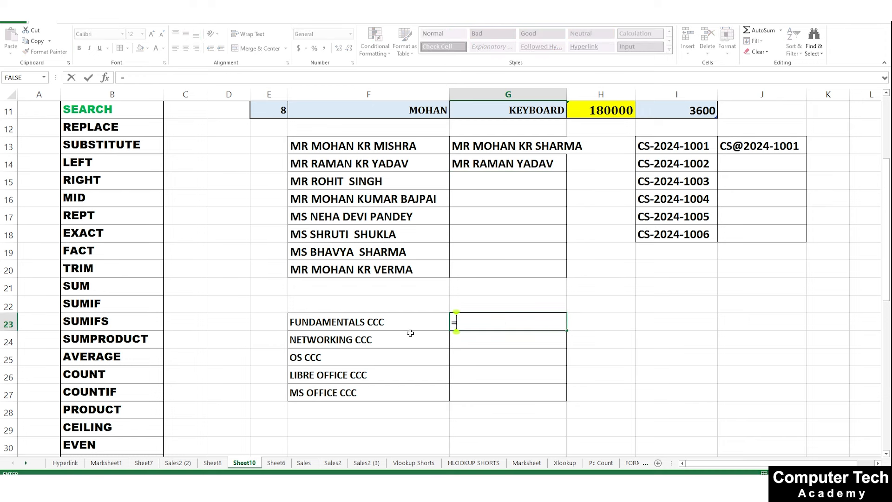
{"action": "type", "text": "REPLACE("}
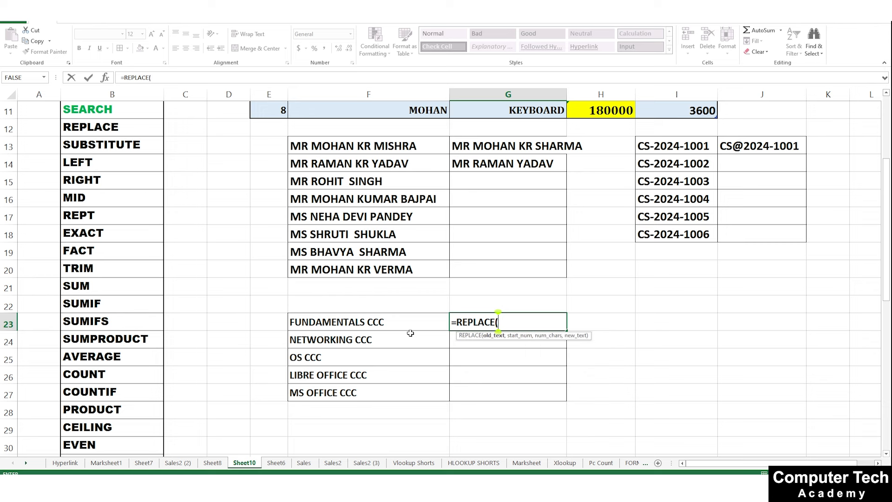
{"action": "left_click", "coordinate": [365, 321]}
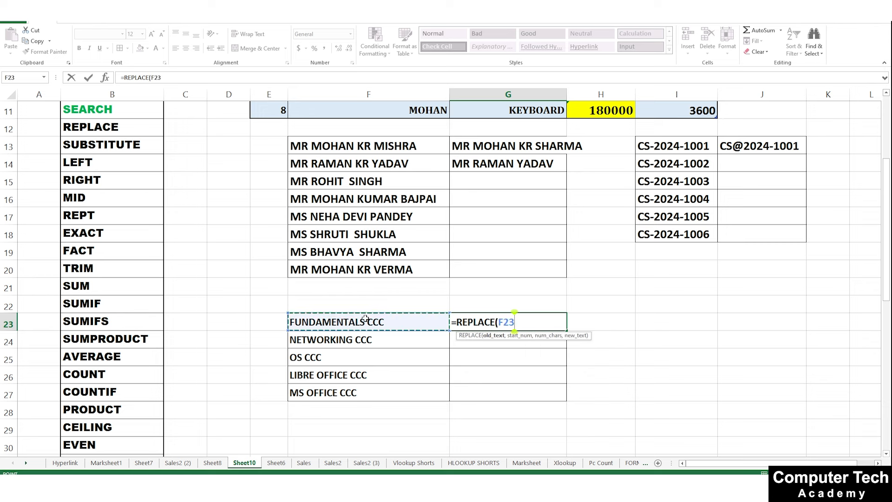
{"action": "type", "text": ","}
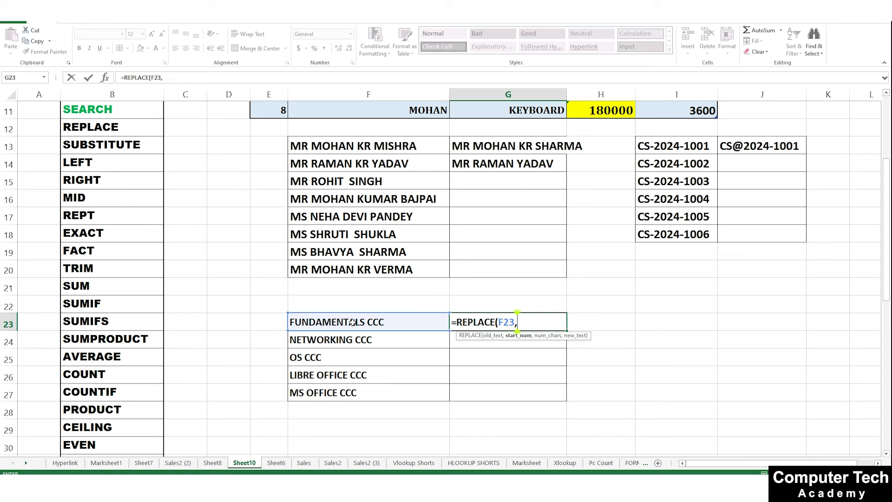
{"action": "type", "text": "14,3"}
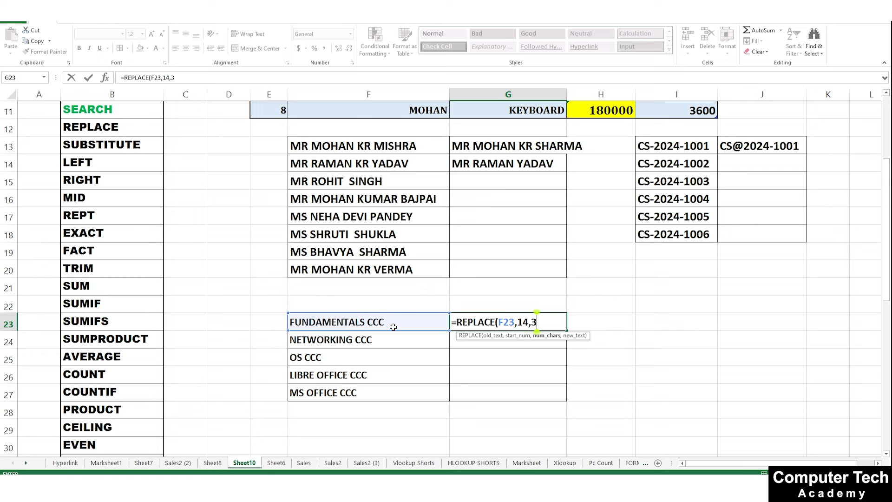
{"action": "type", "text": ",\"cs"}
{"action": "key", "text": "BackSpace"}
{"action": "key", "text": "BackSpace"}
{"action": "type", "text": "C"}
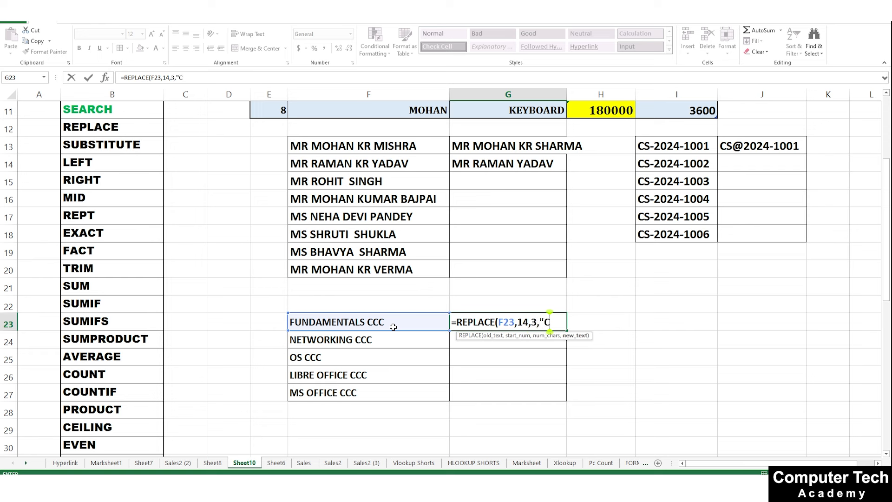
{"action": "type", "text": "S\")"}
{"action": "key", "text": "Return"}
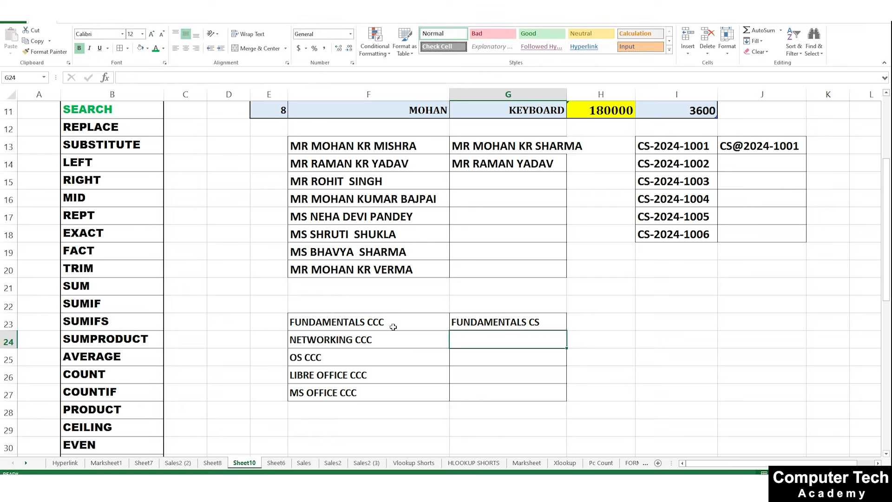
Try to fill G23's REPLACE formula down to G27, and clear the contents of G23:G27
{"action": "left_click", "coordinate": [515, 321]}
{"action": "left_click_drag", "start_coordinate": [567, 332], "coordinate": [567, 400]}
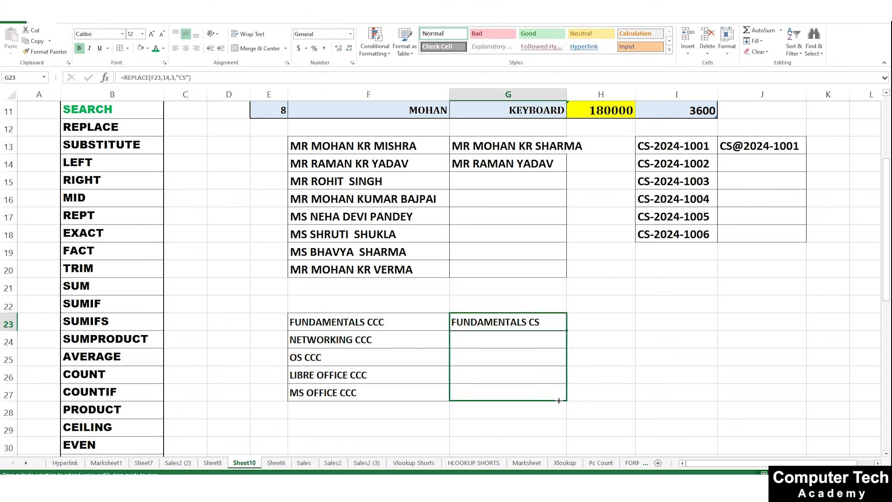
{"action": "left_click", "coordinate": [565, 430]}
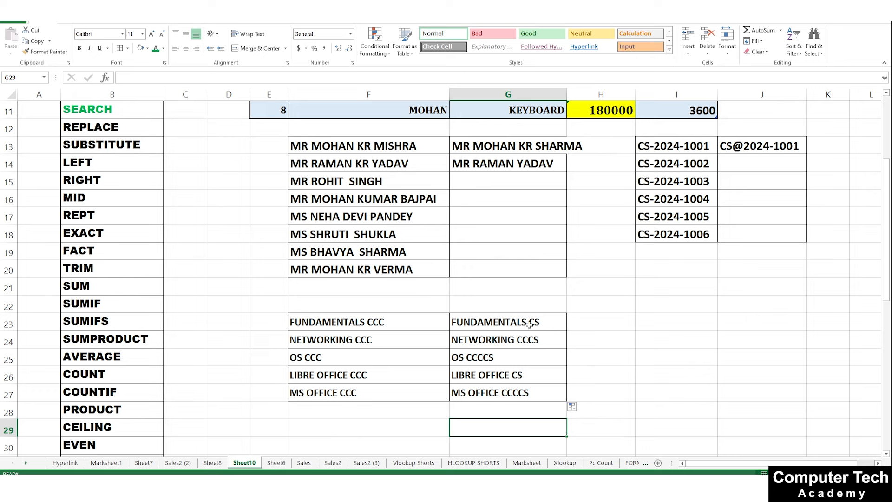
{"action": "left_click_drag", "start_coordinate": [530, 322], "coordinate": [533, 392]}
{"action": "key", "text": "Delete"}
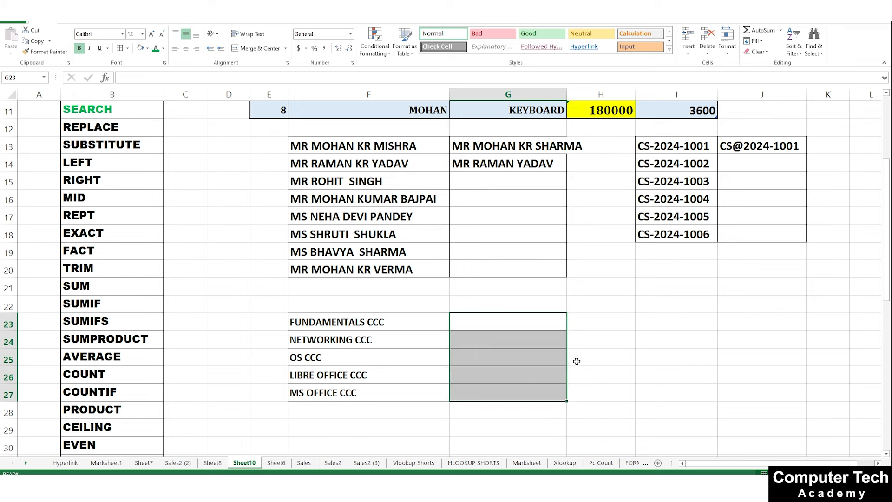
{"action": "scroll", "coordinate": [576, 361], "scroll_direction": "up", "scroll_amount": 4}
{"action": "left_click", "coordinate": [758, 372]}
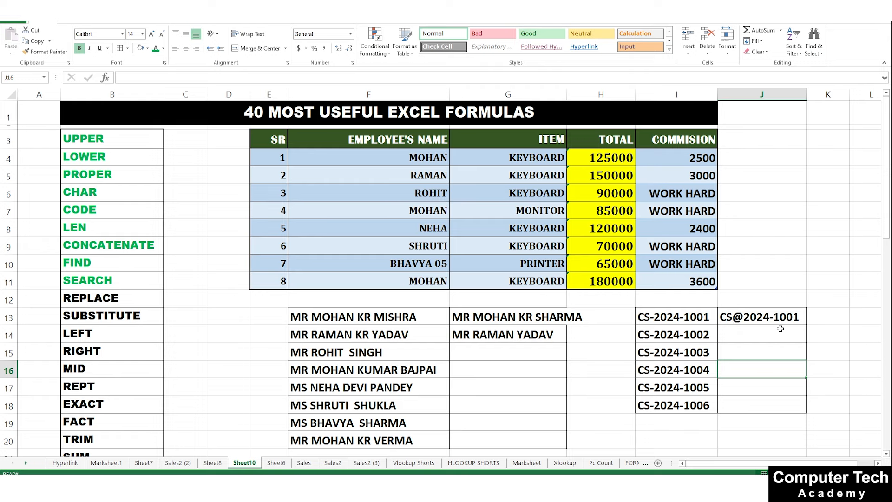
{"action": "scroll", "coordinate": [489, 346], "scroll_direction": "down", "scroll_amount": 3}
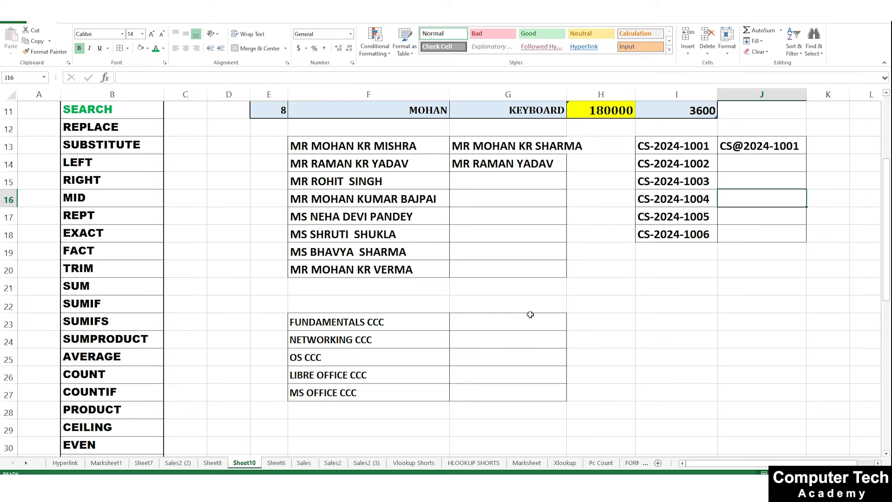
{"action": "scroll", "coordinate": [454, 406], "scroll_direction": "up", "scroll_amount": 3}
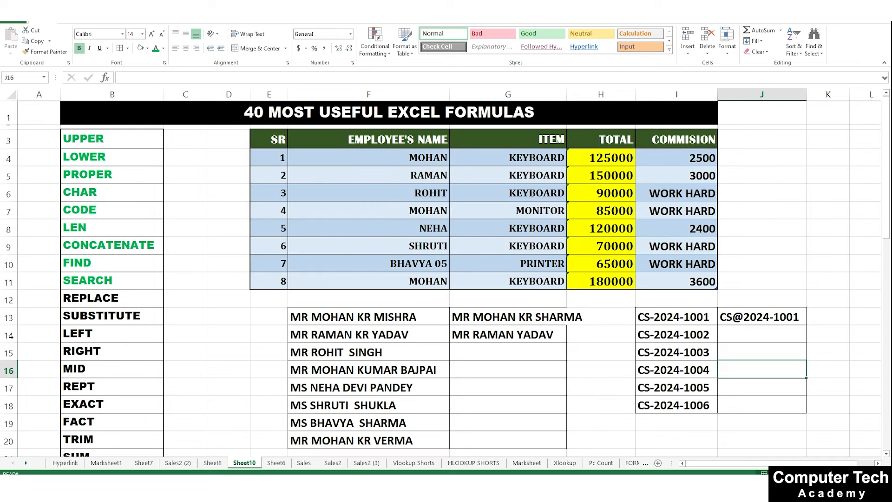
{"action": "left_click", "coordinate": [89, 312]}
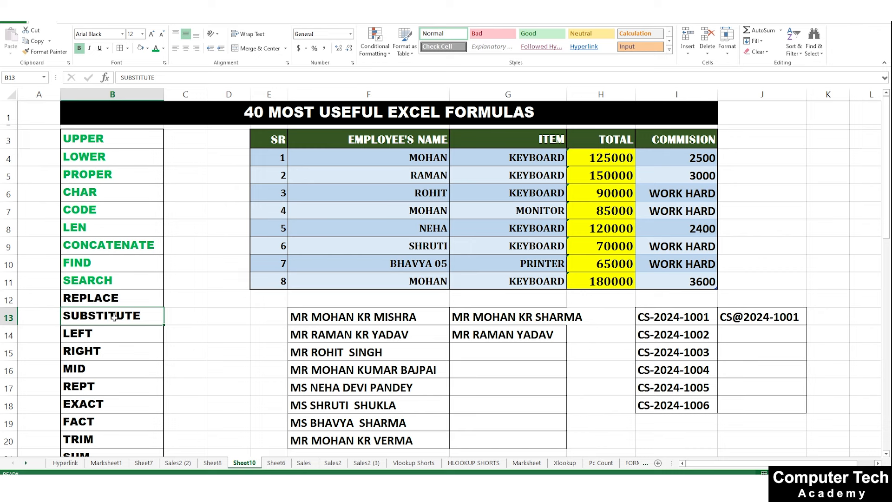
{"action": "left_click", "coordinate": [528, 336]}
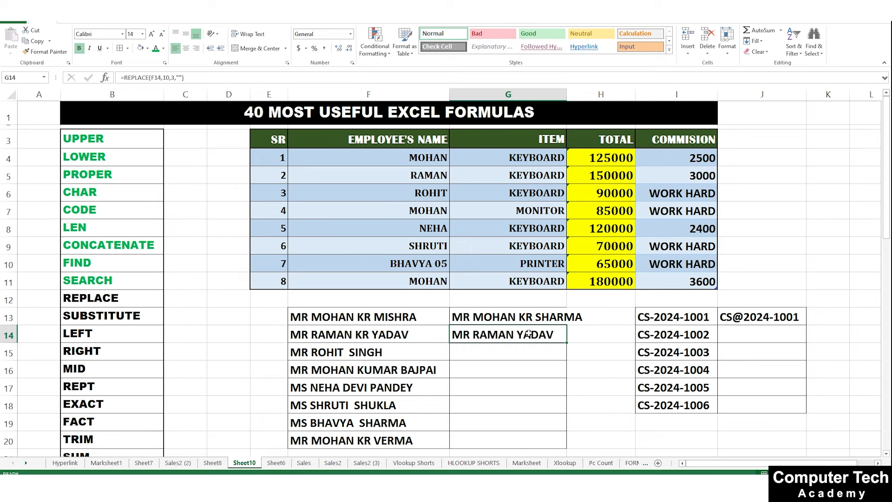
{"action": "left_click", "coordinate": [775, 312]}
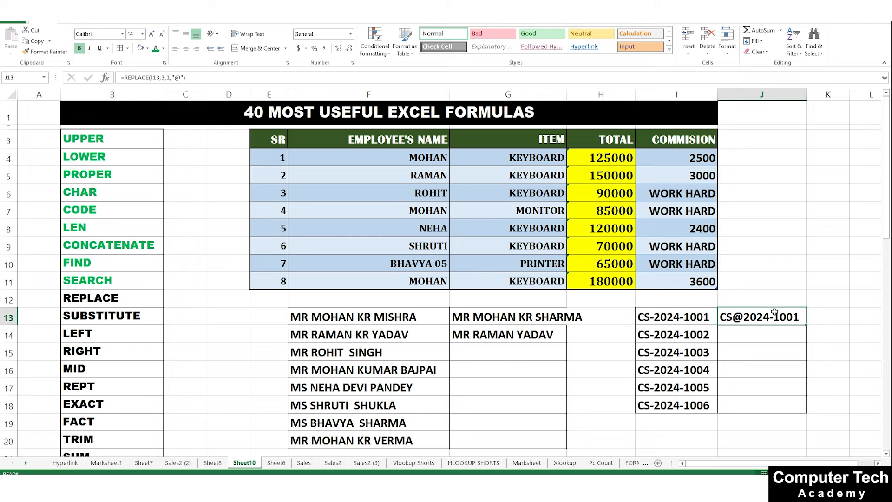
Replace the REPLACE formula in J13 with =SUBSTITUTE(I13,"-","@") to swap every hyphen in the code for @
{"action": "left_click_drag", "start_coordinate": [759, 463], "coordinate": [775, 463]}
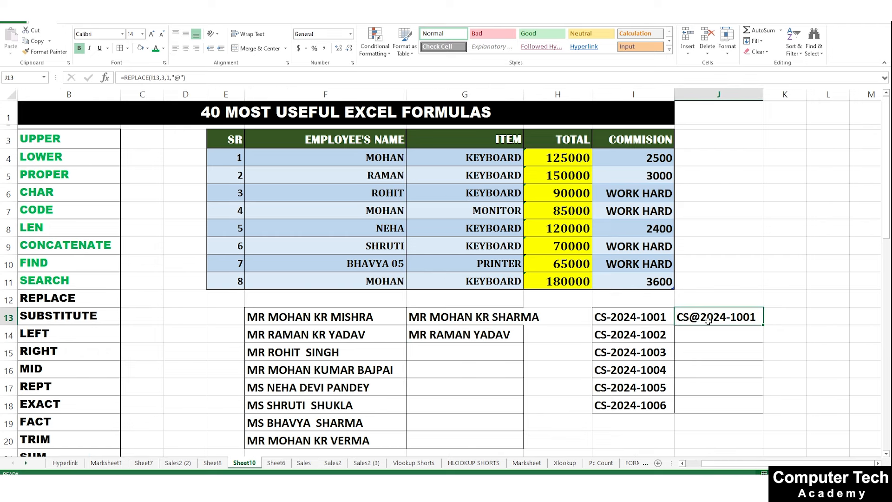
{"action": "key", "text": "Delete"}
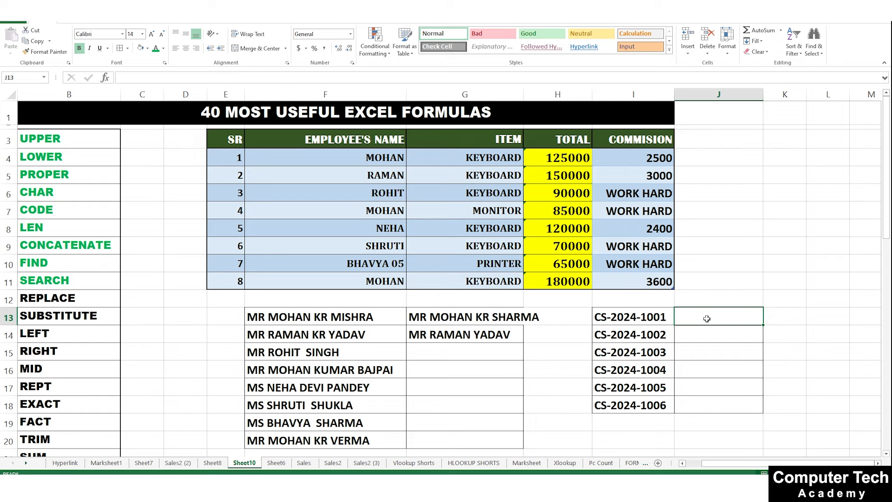
{"action": "type", "text": "=SUBS"}
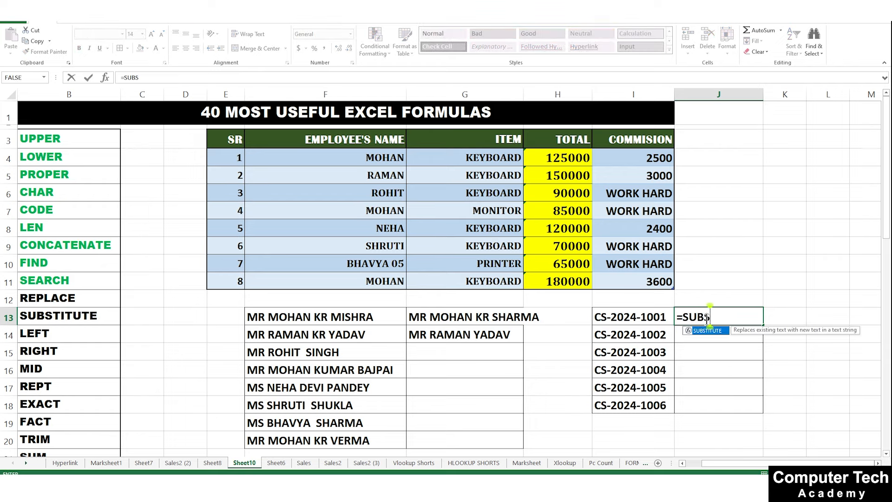
{"action": "type", "text": "TITUTE("}
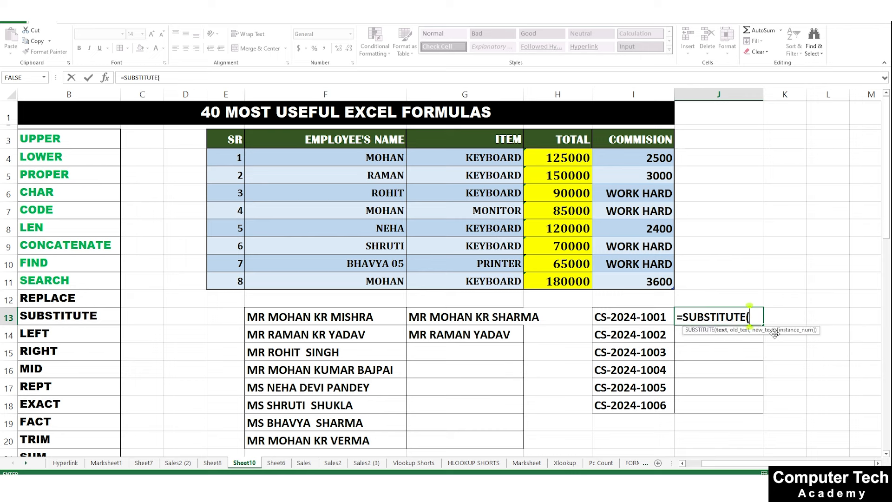
{"action": "left_click", "coordinate": [643, 320]}
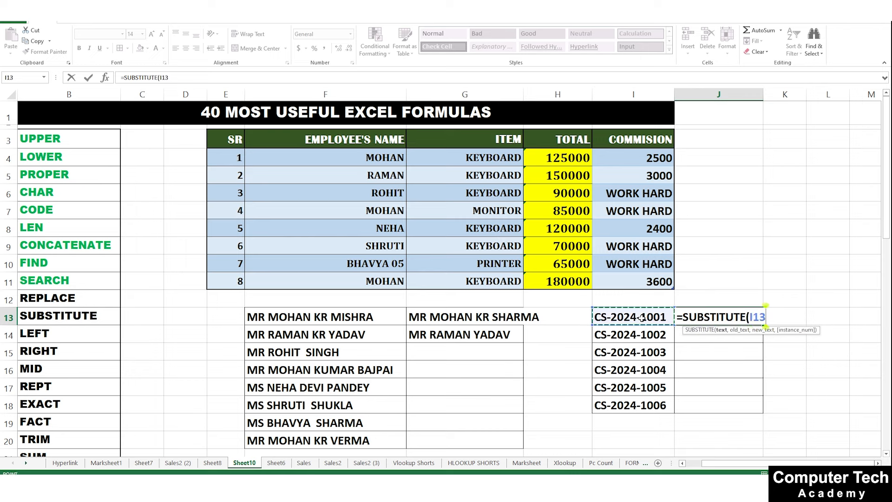
{"action": "type", "text": ","}
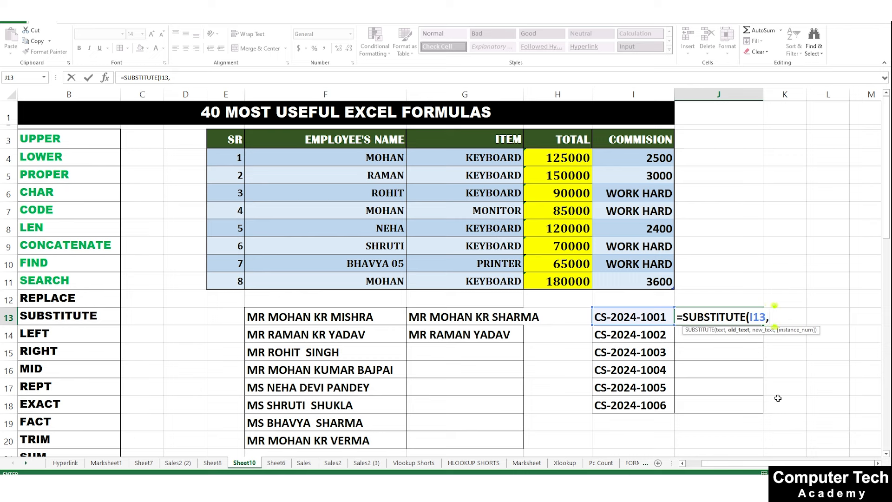
{"action": "type", "text": "-\""}
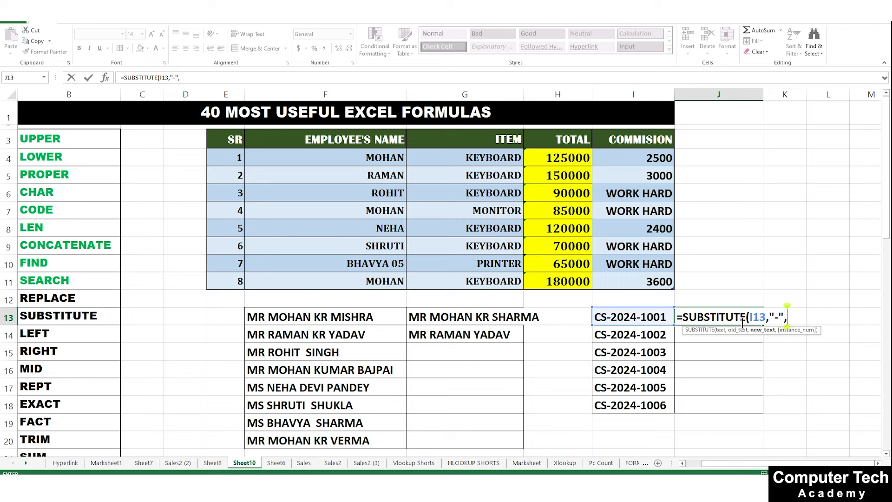
{"action": "type", "text": ",\"@\""}
{"action": "left_click", "coordinate": [813, 316]}
{"action": "key", "text": "Return"}
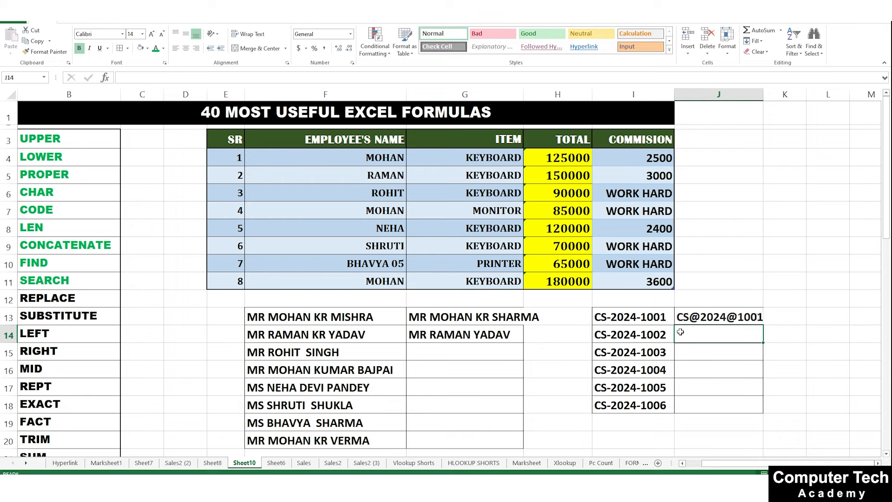
Fill J13's SUBSTITUTE formula down to J18
{"action": "left_click", "coordinate": [697, 320]}
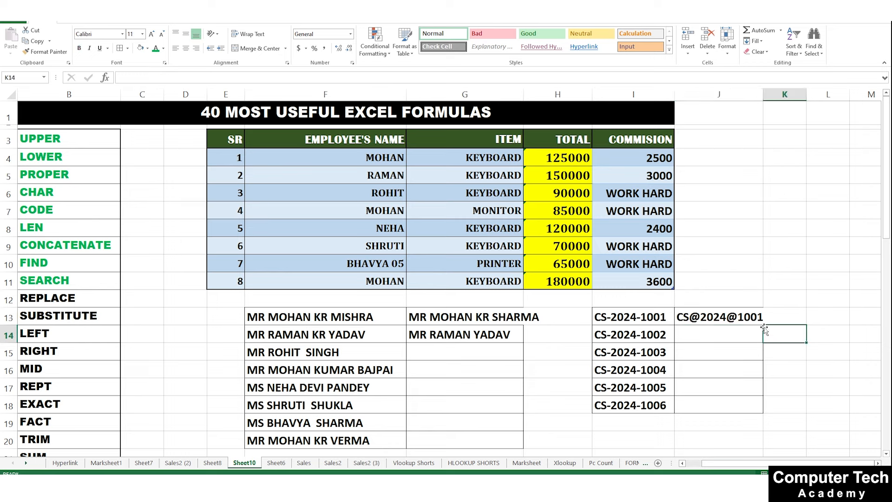
{"action": "left_click_drag", "start_coordinate": [763, 324], "coordinate": [738, 411]}
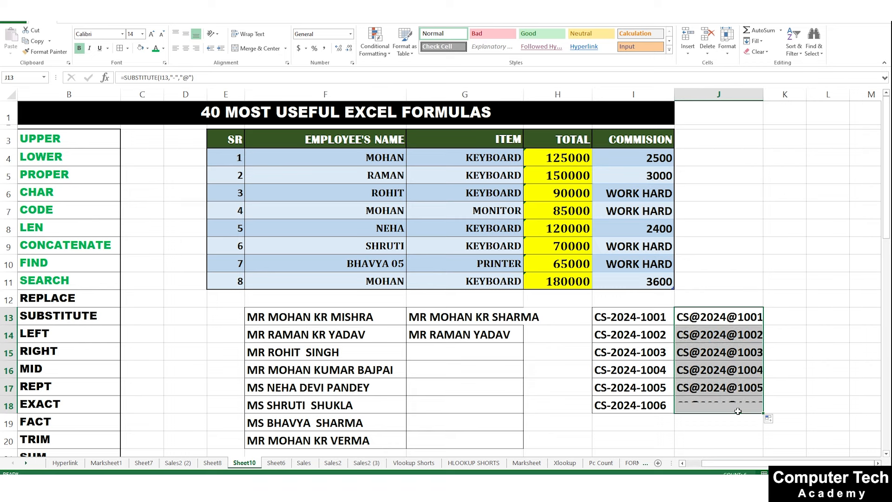
{"action": "left_click", "coordinate": [746, 383]}
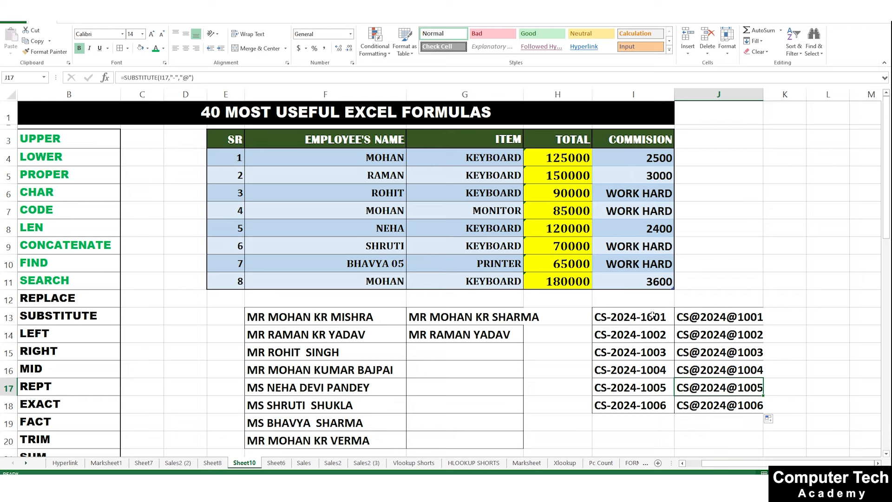
Add an extra hyphen to the codes in I13 and I14, making them CS-2024-10-01 and CS-2024-10-02
{"action": "double_click", "coordinate": [653, 317]}
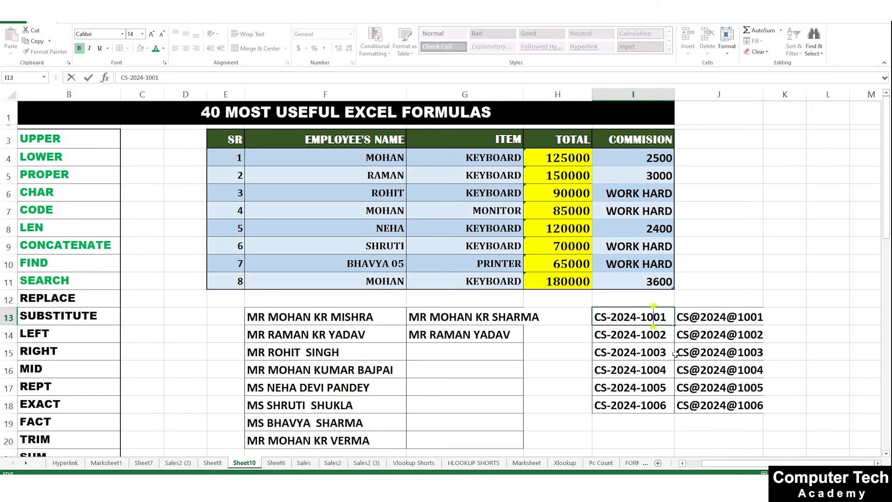
{"action": "type", "text": "-"}
{"action": "key", "text": "Return"}
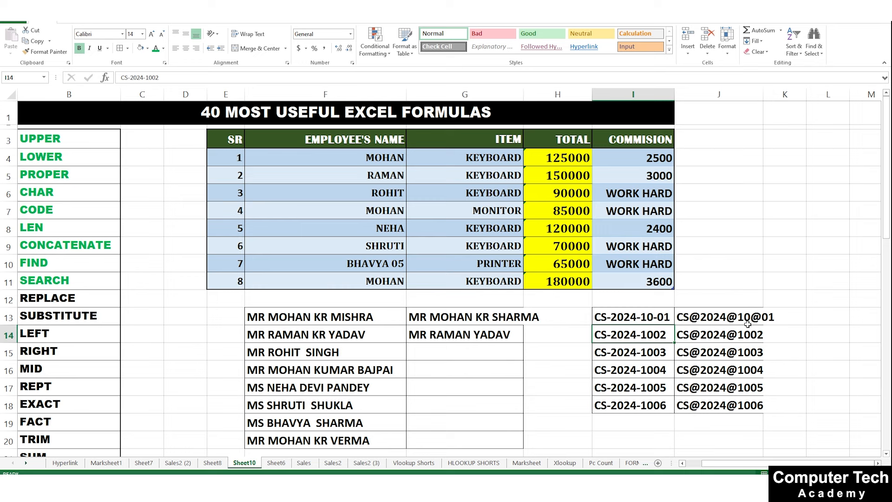
{"action": "double_click", "coordinate": [652, 335]}
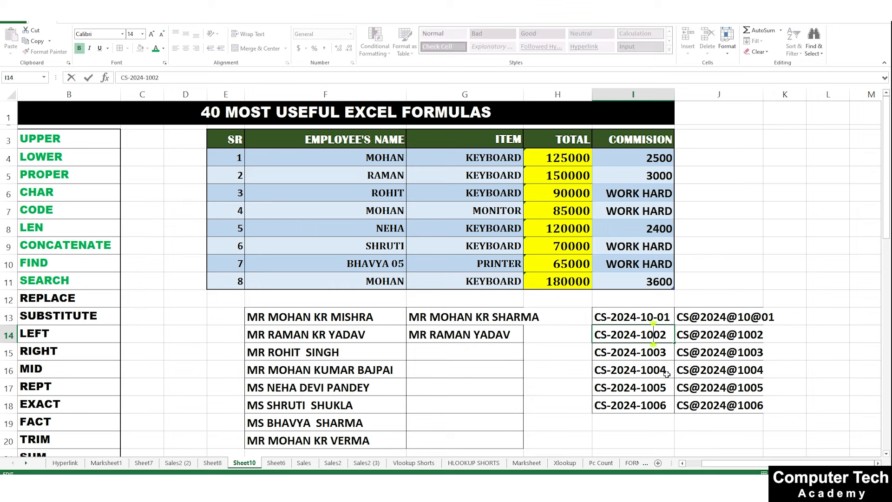
{"action": "type", "text": "-"}
{"action": "key", "text": "Return"}
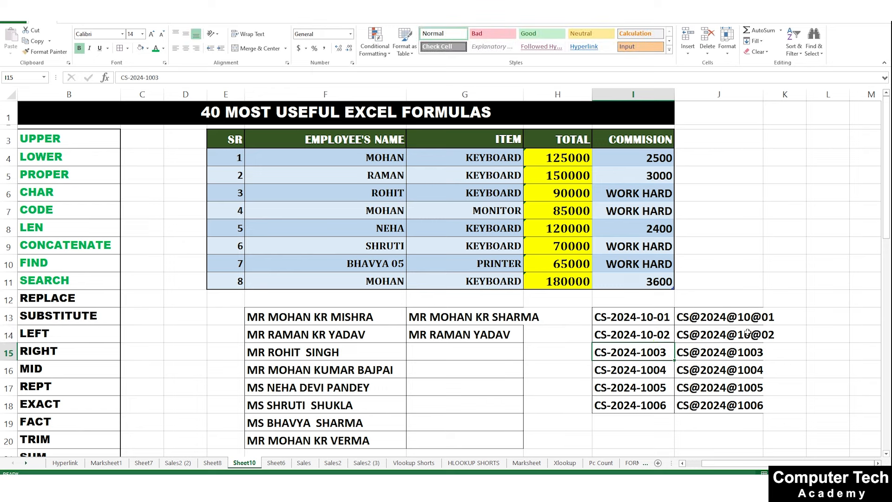
Fill I14's code down to I18, and undo the fill together with the added hyphens in I13 and I14
{"action": "left_click", "coordinate": [669, 334]}
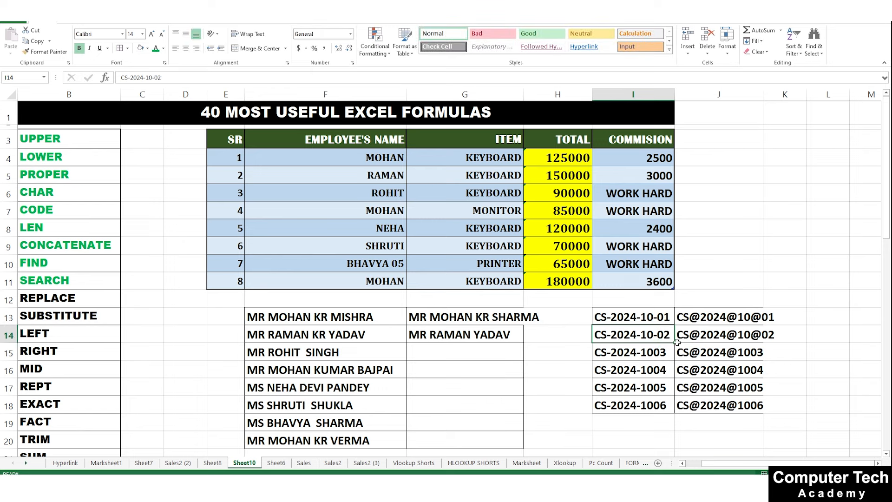
{"action": "left_click_drag", "start_coordinate": [674, 343], "coordinate": [674, 413]}
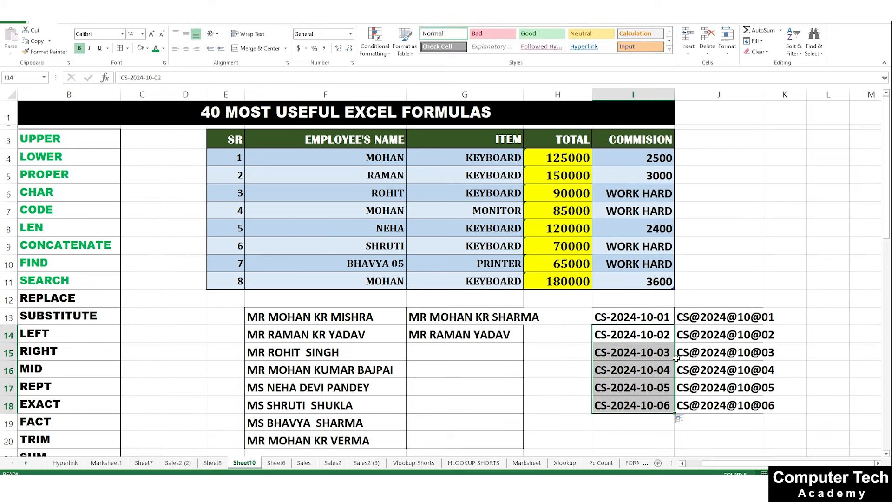
{"action": "left_click", "coordinate": [718, 411]}
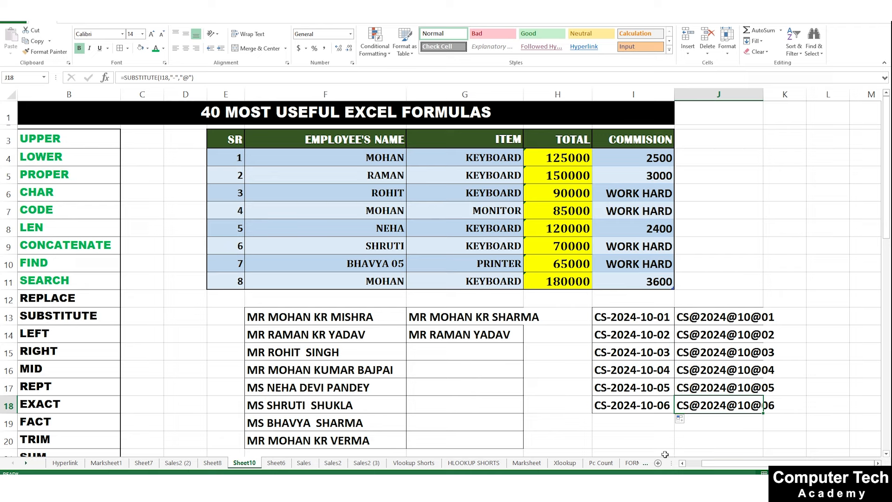
{"action": "key", "text": "ctrl+z"}
{"action": "key", "text": "ctrl+z"}
{"action": "key", "text": "ctrl+z"}
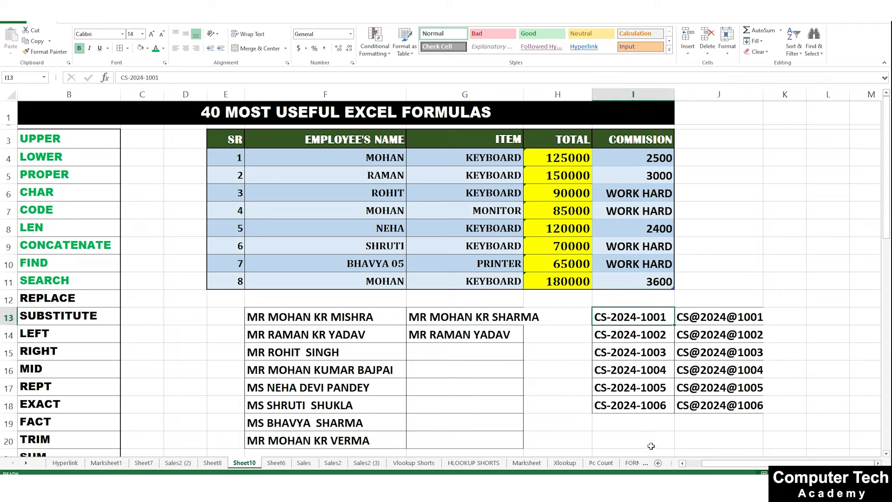
Clear the SUBSTITUTE formulas from J13:J18
{"action": "left_click", "coordinate": [707, 316]}
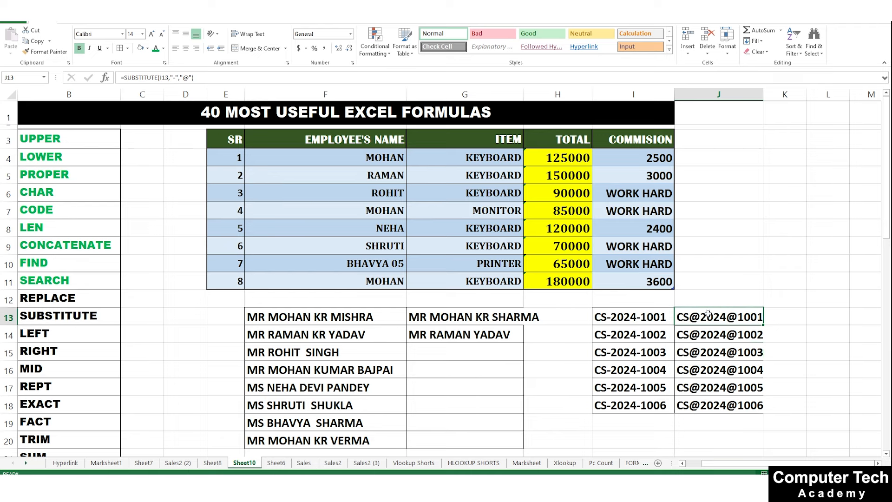
{"action": "left_click_drag", "start_coordinate": [708, 314], "coordinate": [720, 408]}
{"action": "key", "text": "Delete"}
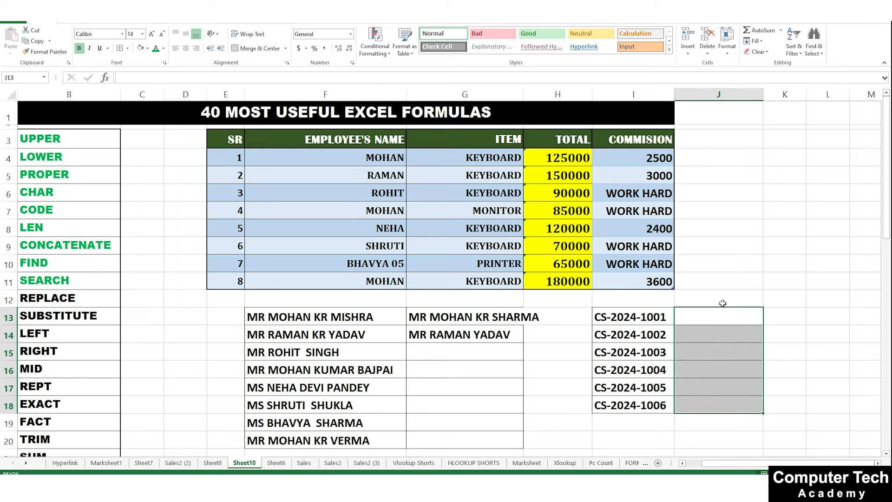
{"action": "left_click", "coordinate": [722, 310]}
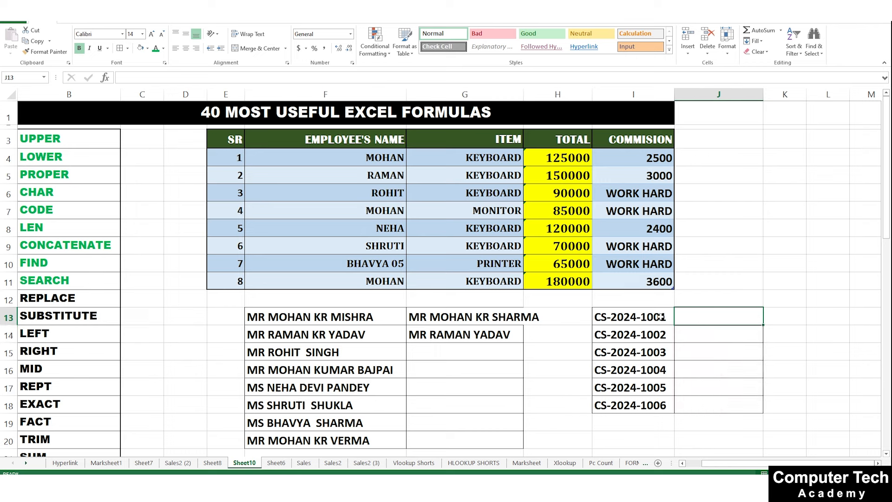
Add extra hyphens to the codes in I14 and I15, making them CS-2024-10-02 and CS-2024-10-0-3
{"action": "double_click", "coordinate": [654, 317]}
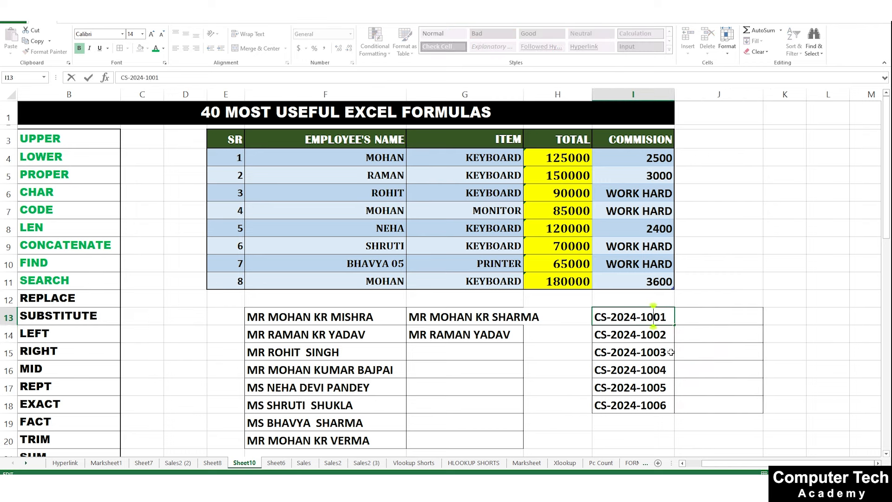
{"action": "left_click", "coordinate": [643, 351]}
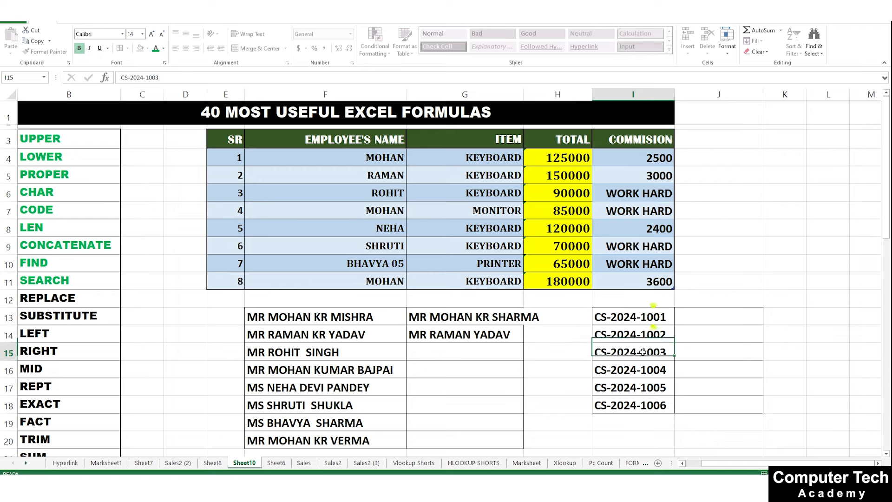
{"action": "double_click", "coordinate": [653, 336]}
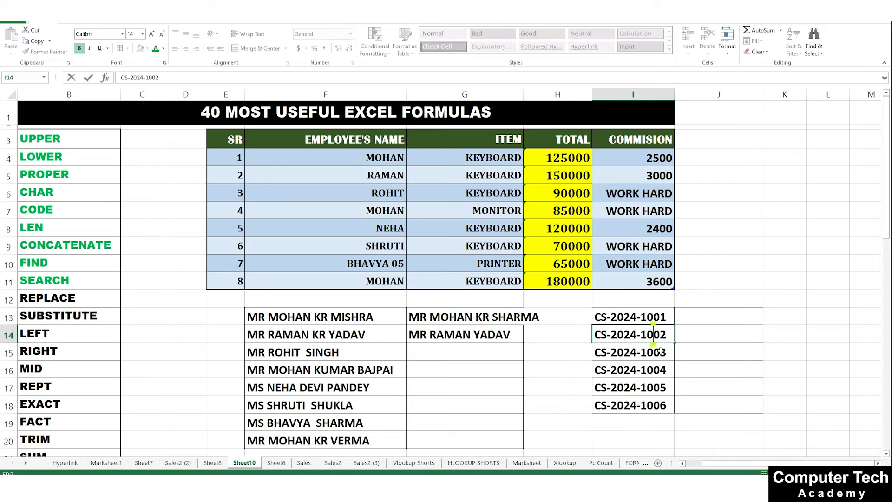
{"action": "type", "text": "-"}
{"action": "key", "text": "Return"}
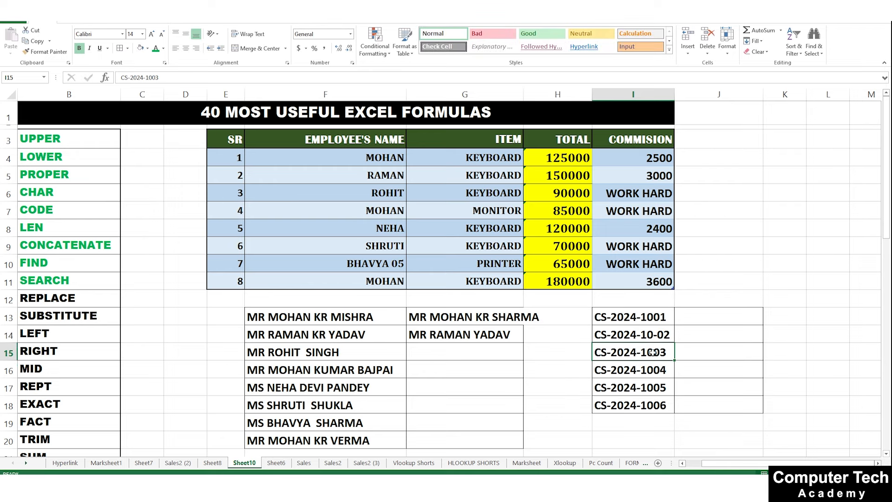
{"action": "double_click", "coordinate": [652, 352]}
{"action": "type", "text": "-0"}
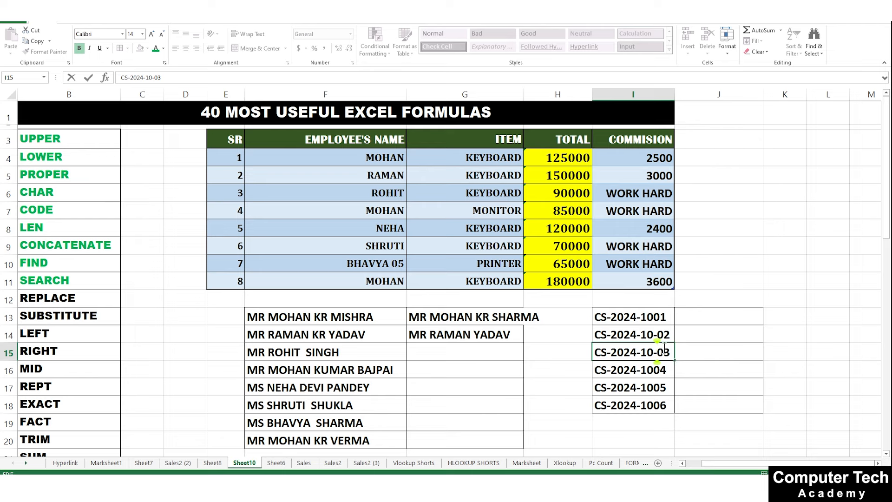
{"action": "type", "text": "-"}
{"action": "key", "text": "Return"}
{"action": "key", "text": "Return"}
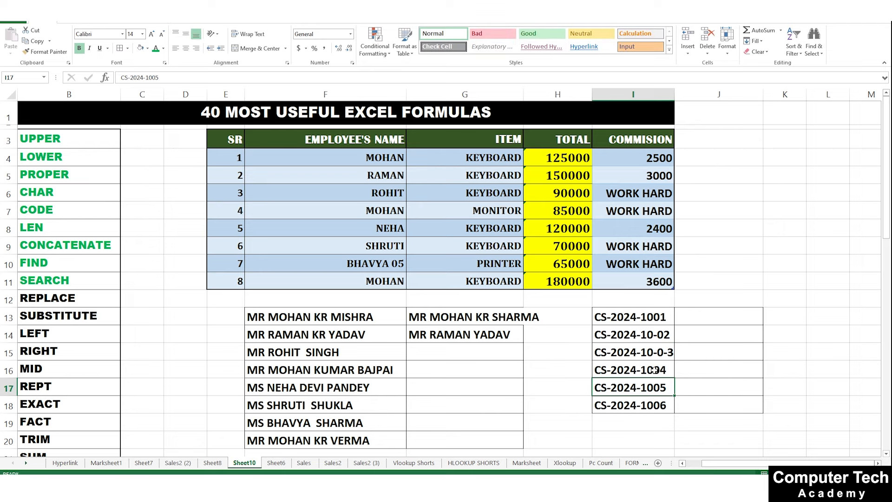
Change the code in I16 to CS-2024-10-04, and widen column I slightly
{"action": "left_click", "coordinate": [654, 370]}
{"action": "double_click", "coordinate": [654, 370]}
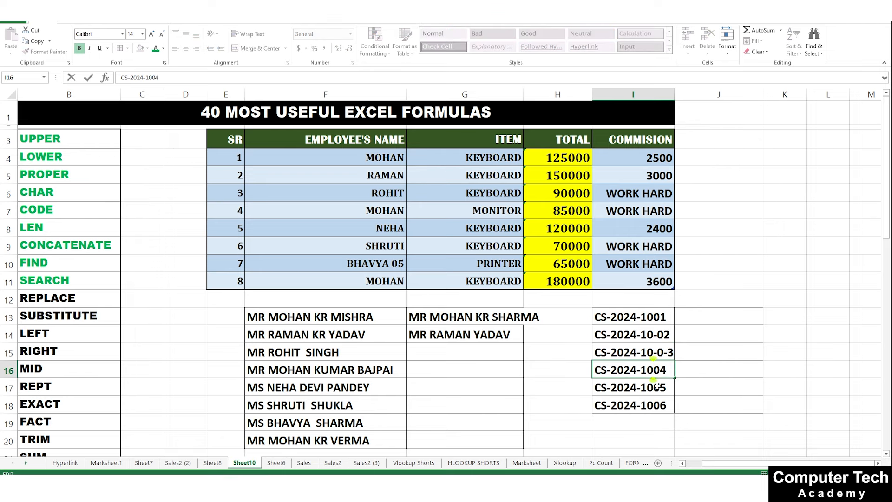
{"action": "type", "text": "-"}
{"action": "key", "text": "Return"}
{"action": "key", "text": "Return"}
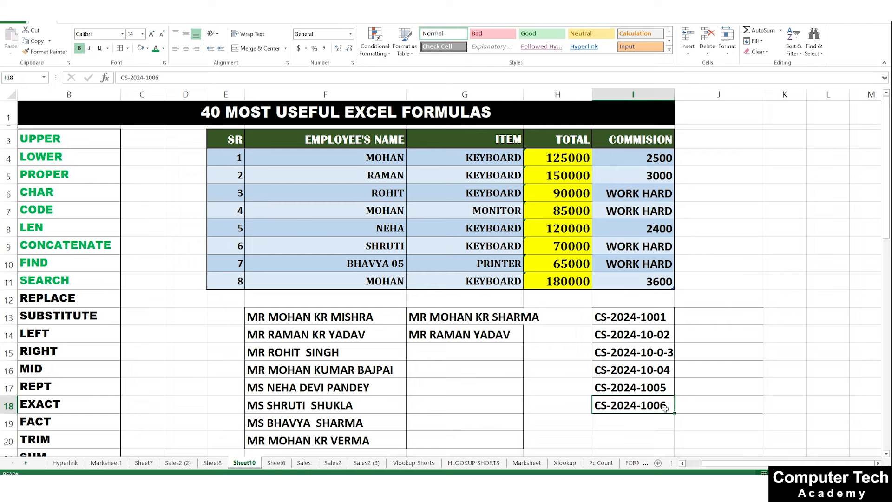
{"action": "left_click", "coordinate": [696, 444]}
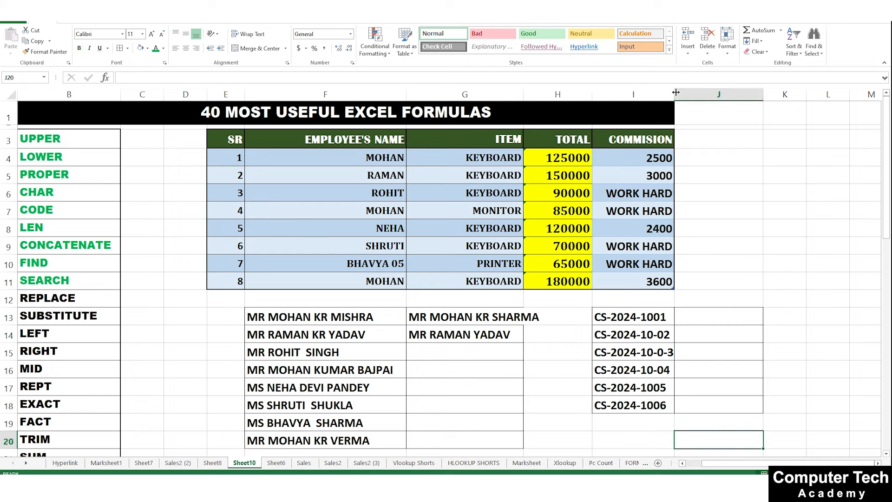
{"action": "left_click_drag", "start_coordinate": [675, 93], "coordinate": [680, 93]}
Enter =SUBSTITUTE(I13,"-","@") in J13 to replace every hyphen in the code with @
{"action": "left_click", "coordinate": [691, 322]}
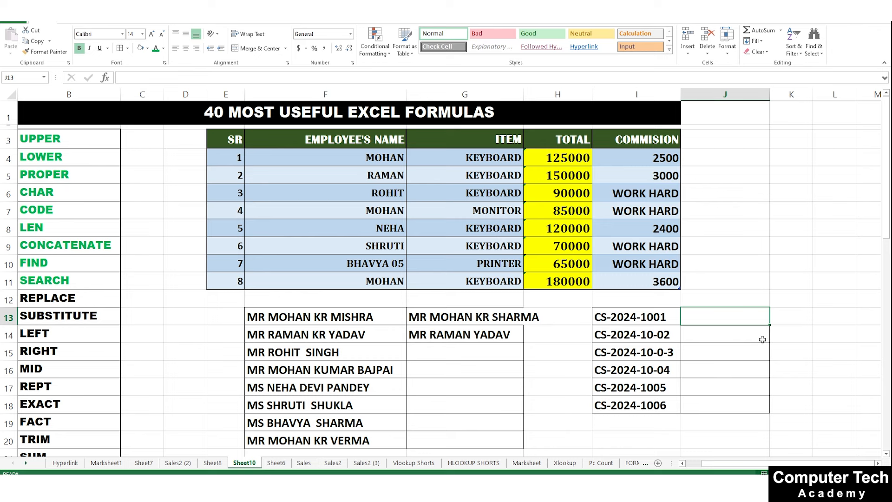
{"action": "type", "text": "=SU"}
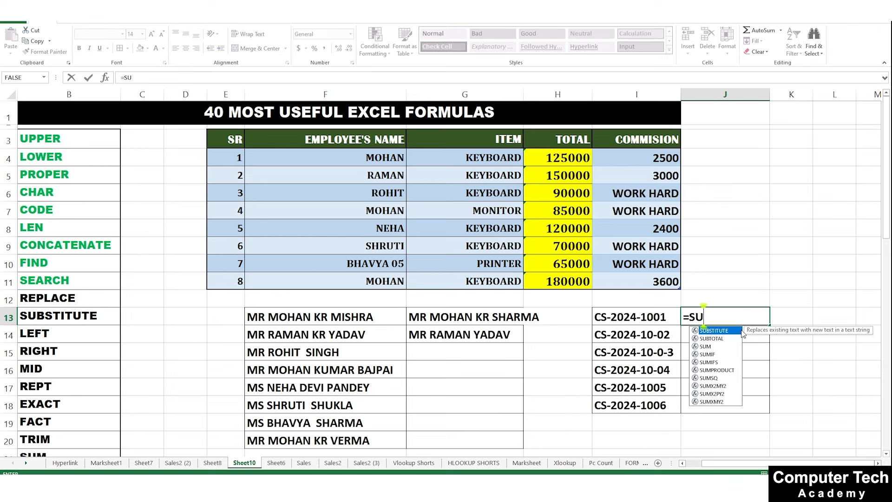
{"action": "type", "text": "BSTITU"}
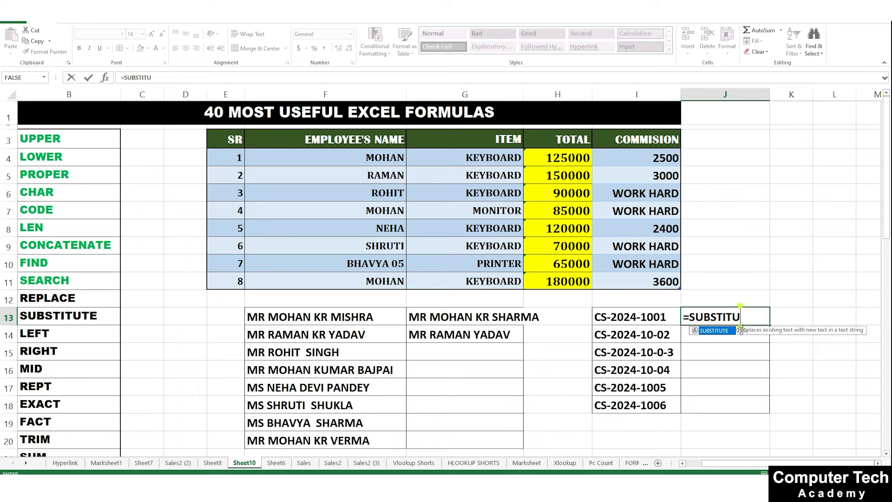
{"action": "type", "text": "TE("}
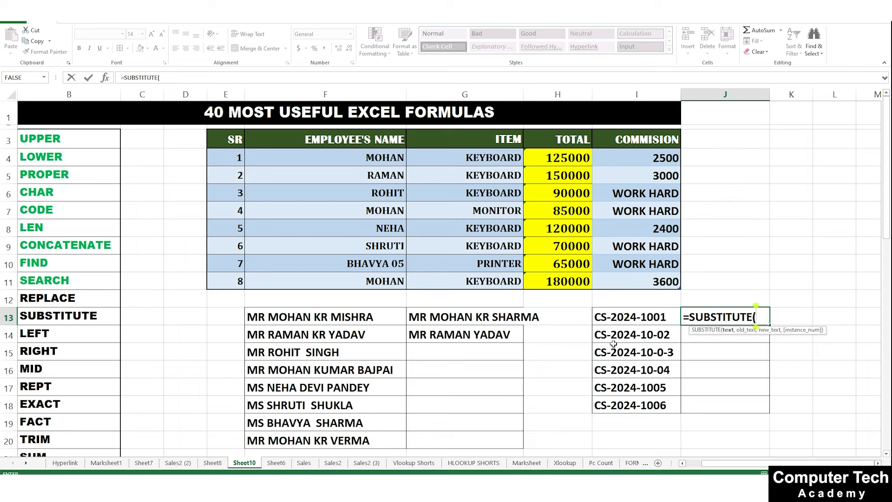
{"action": "left_click", "coordinate": [640, 320]}
{"action": "type", "text": ","}
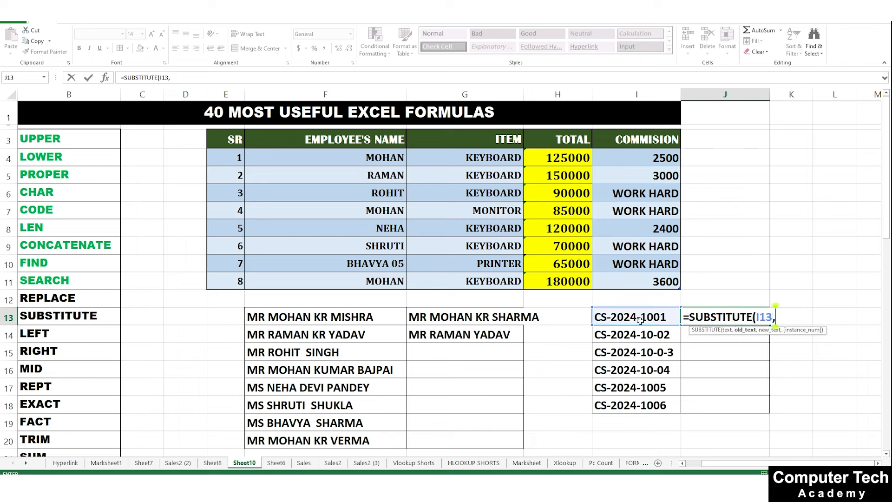
{"action": "type", "text": "\"-\",\"@\""}
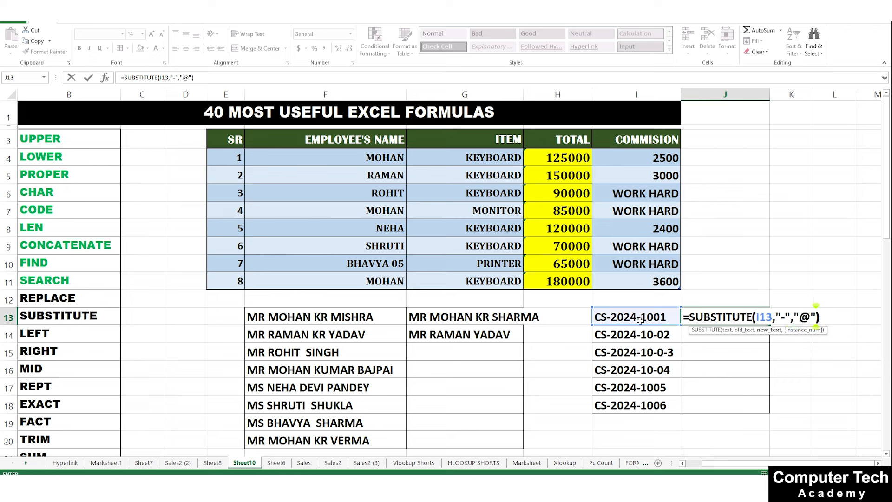
{"action": "key", "text": "Return"}
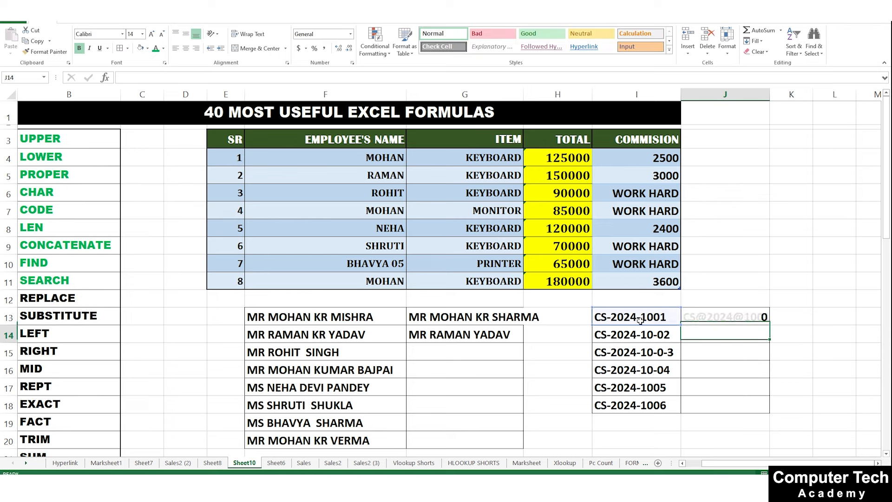
Fill J13's formula down to J18, and clear the results from J13:J18
{"action": "left_click", "coordinate": [762, 317]}
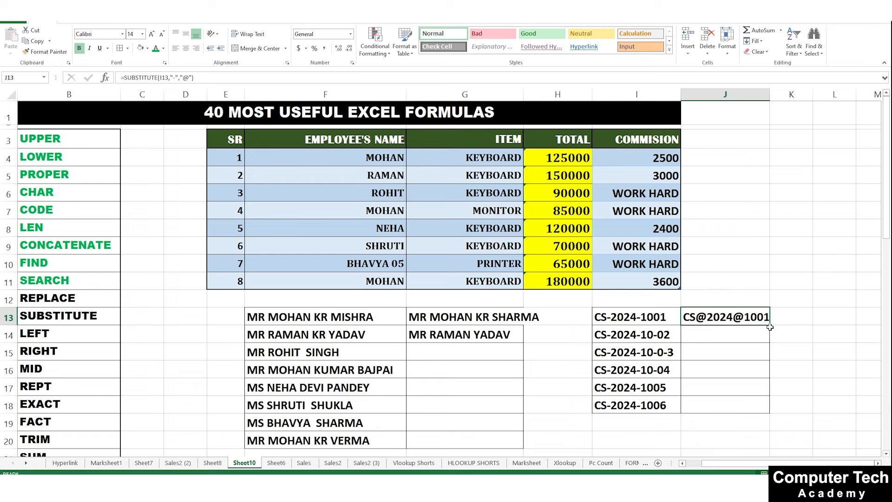
{"action": "left_click_drag", "start_coordinate": [769, 327], "coordinate": [770, 412]}
{"action": "left_click", "coordinate": [821, 386]}
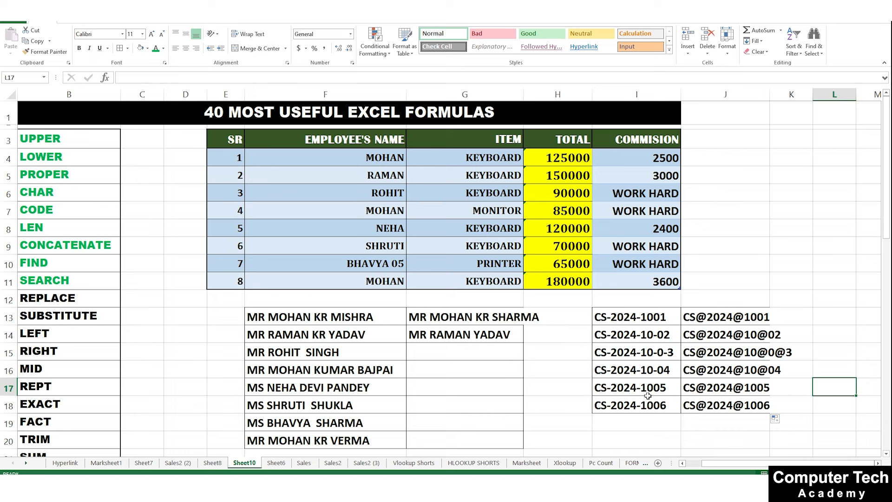
{"action": "left_click_drag", "start_coordinate": [732, 316], "coordinate": [744, 405]}
{"action": "key", "text": "Delete"}
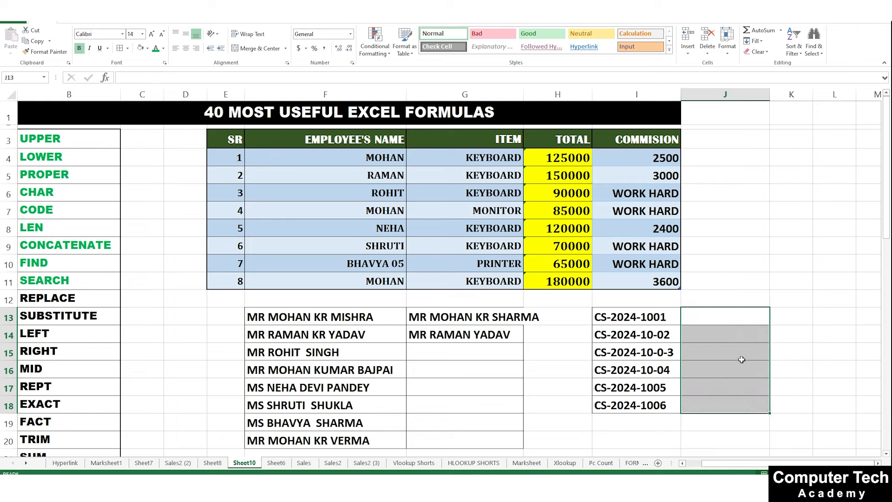
Enter =SUBSTITUTE(I13,"-","#") in J13 to replace every hyphen in the code with #
{"action": "left_click", "coordinate": [730, 322]}
{"action": "type", "text": "="}
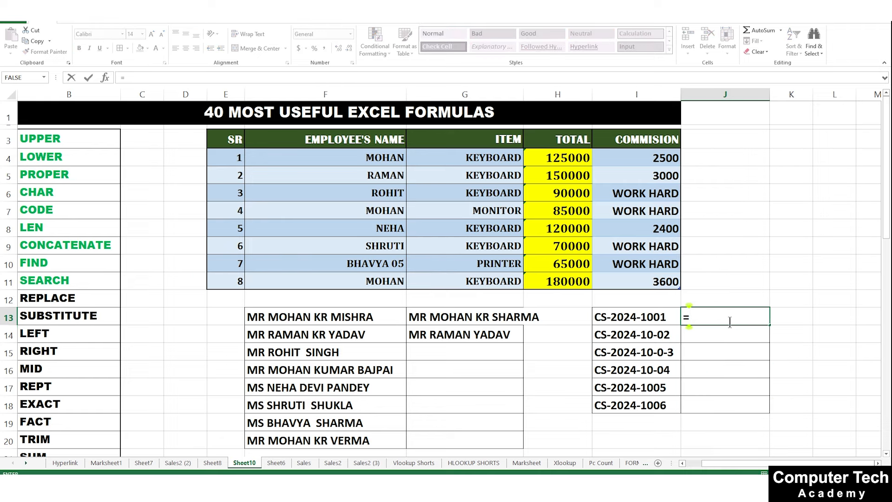
{"action": "type", "text": "SUBSTI"}
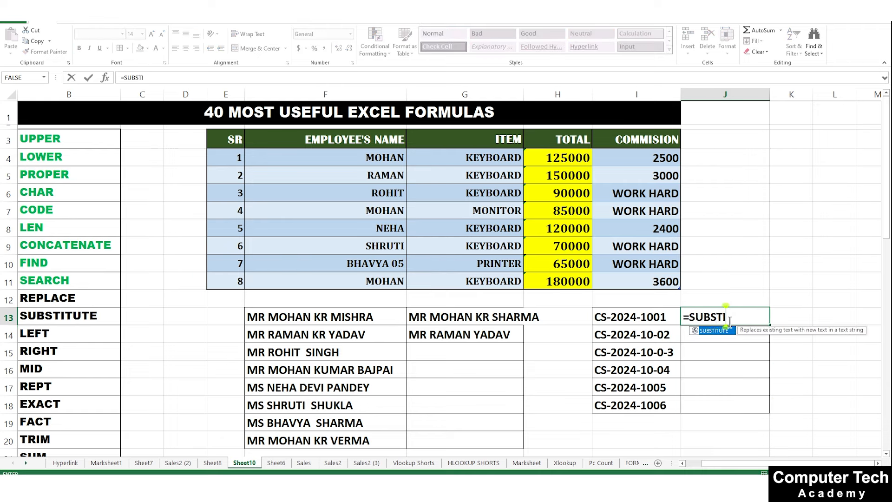
{"action": "type", "text": "TUTE("}
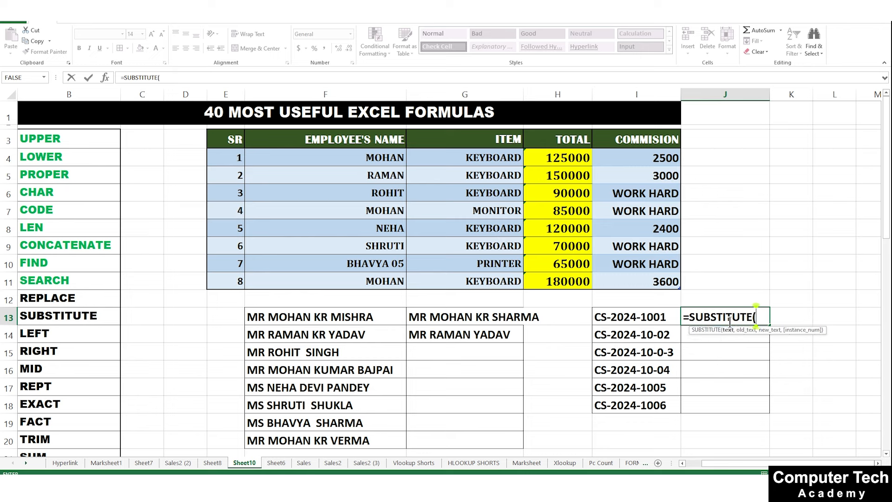
{"action": "left_click", "coordinate": [656, 317]}
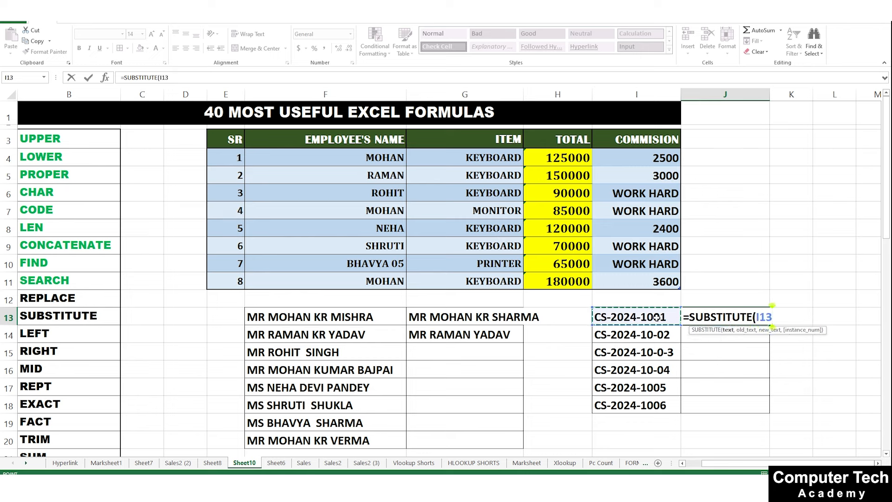
{"action": "type", "text": ",\"-"}
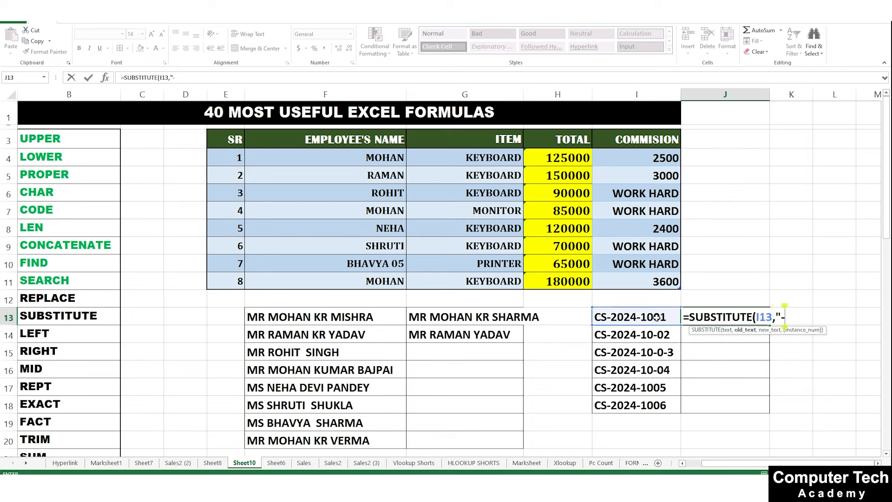
{"action": "type", "text": "\",\"@"}
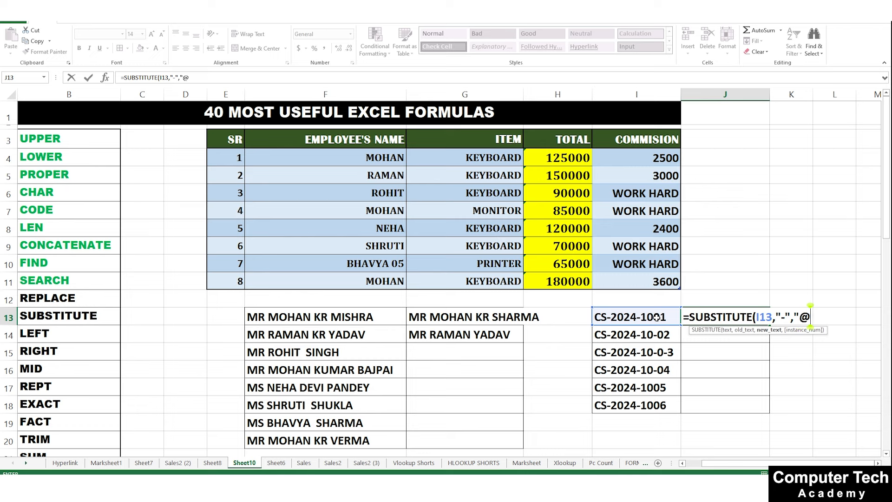
{"action": "type", "text": "\""}
{"action": "left_click", "coordinate": [810, 317]}
{"action": "key", "text": "BackSpace"}
{"action": "type", "text": "#"}
{"action": "key", "text": "Return"}
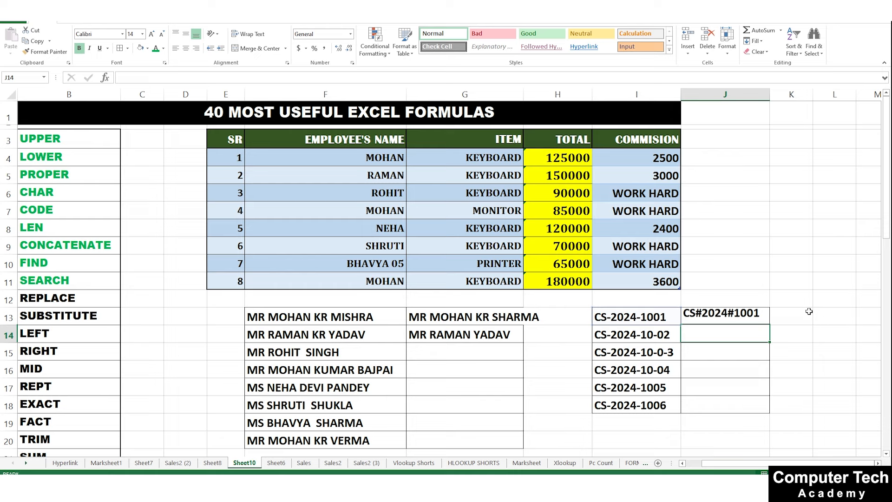
Add instance number 2 to the SUBSTITUTE formula in J13 so that only the second hyphen is replaced
{"action": "double_click", "coordinate": [761, 322]}
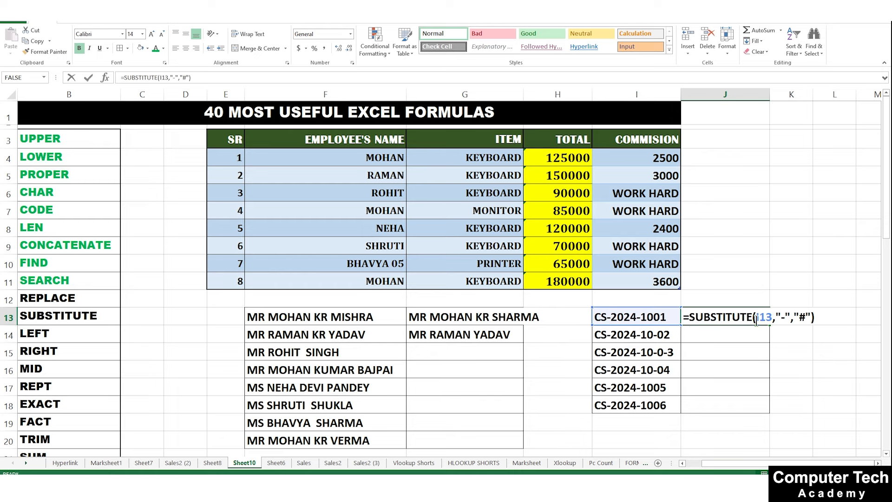
{"action": "left_click", "coordinate": [812, 317]}
{"action": "type", "text": ","}
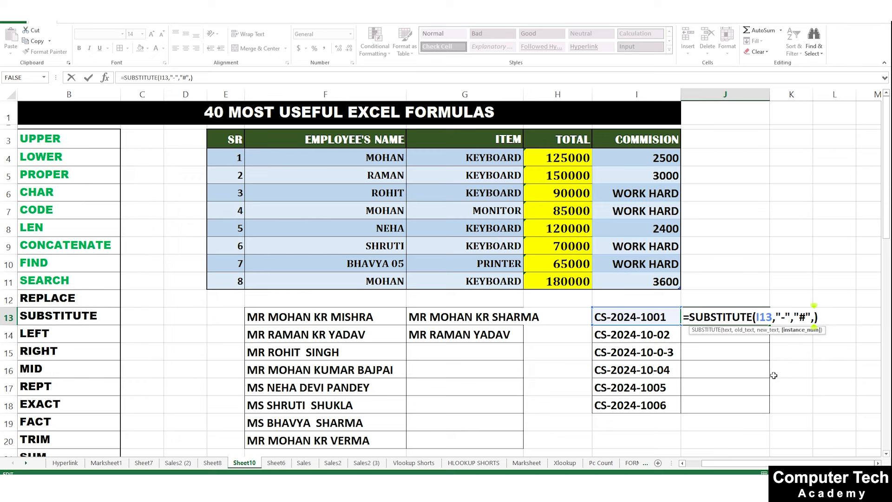
{"action": "type", "text": "2,"}
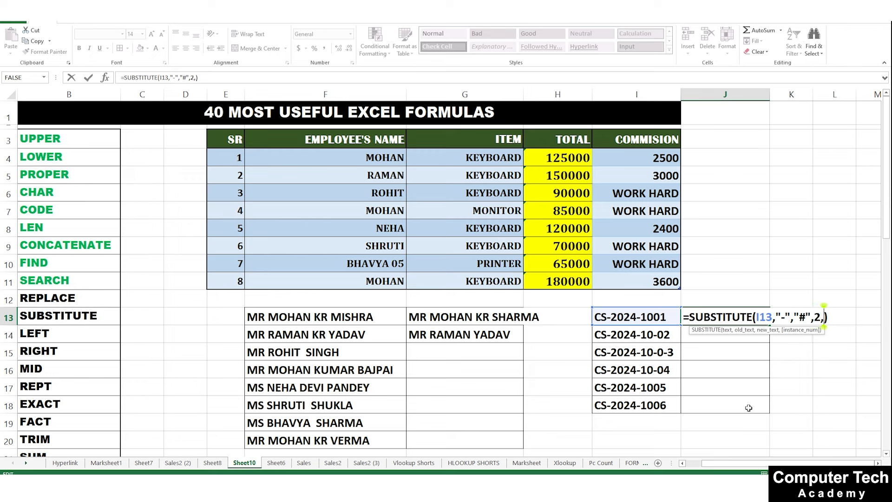
{"action": "key", "text": "BackSpace"}
{"action": "left_click", "coordinate": [826, 317]}
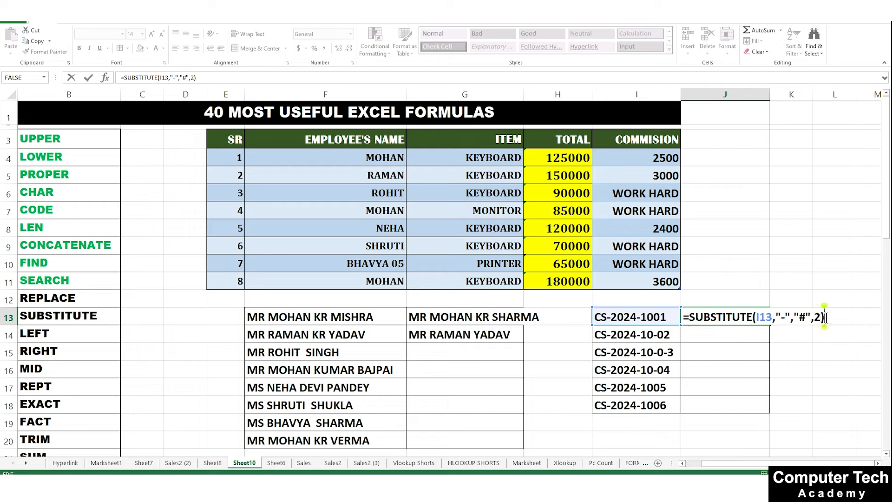
{"action": "key", "text": "Return"}
Fill J13's formula down to J18, and widen column J slightly
{"action": "left_click", "coordinate": [743, 318]}
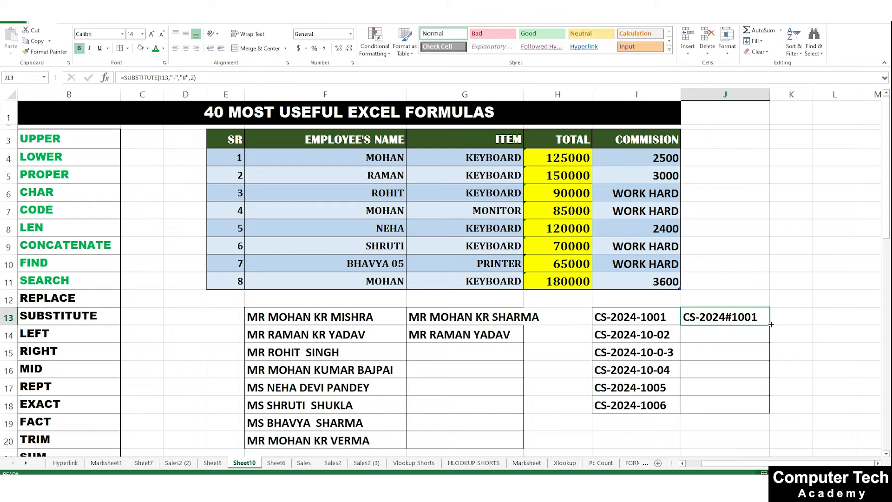
{"action": "left_click_drag", "start_coordinate": [770, 341], "coordinate": [771, 412]}
{"action": "left_click", "coordinate": [790, 405]}
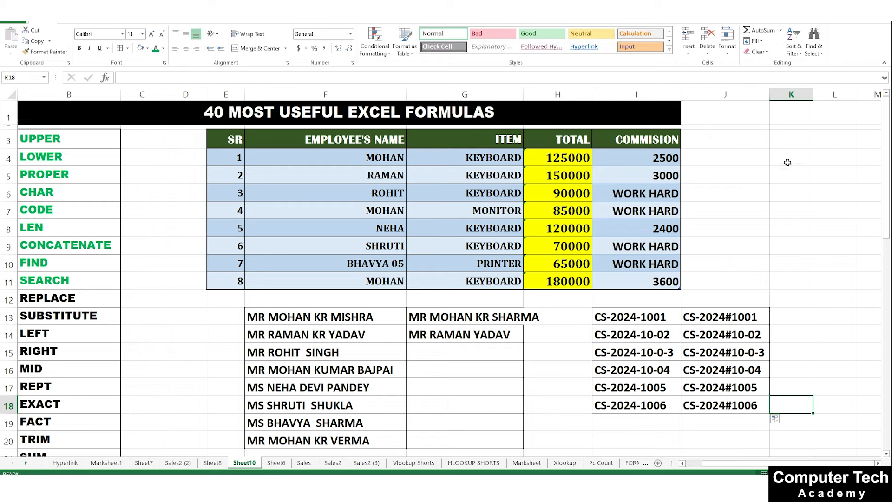
{"action": "left_click_drag", "start_coordinate": [769, 101], "coordinate": [783, 101]}
{"action": "left_click", "coordinate": [795, 355]}
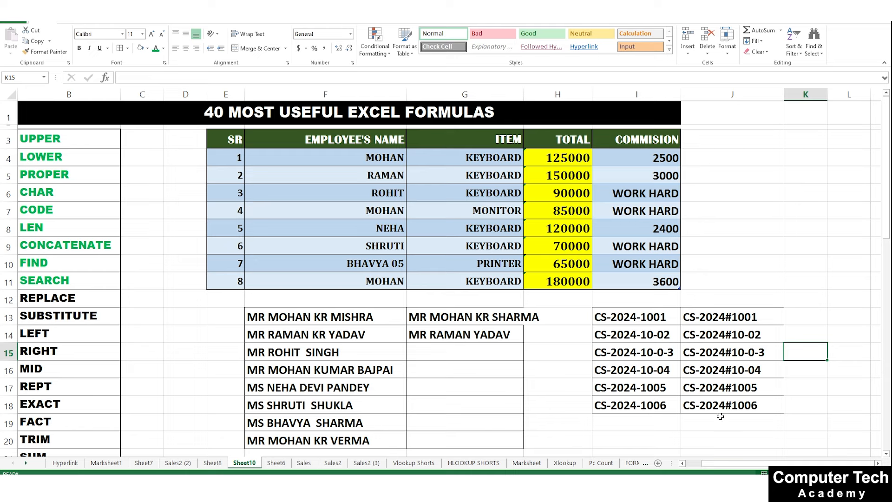
Change the instance number in J13's SUBSTITUTE formula to 3
{"action": "left_click", "coordinate": [726, 317]}
{"action": "double_click", "coordinate": [726, 317]}
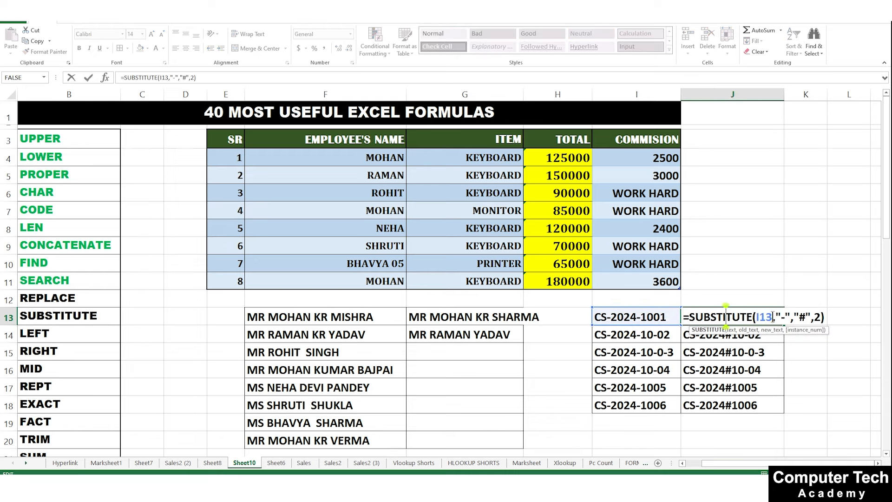
{"action": "left_click", "coordinate": [822, 317]}
{"action": "key", "text": "BackSpace"}
{"action": "type", "text": "3"}
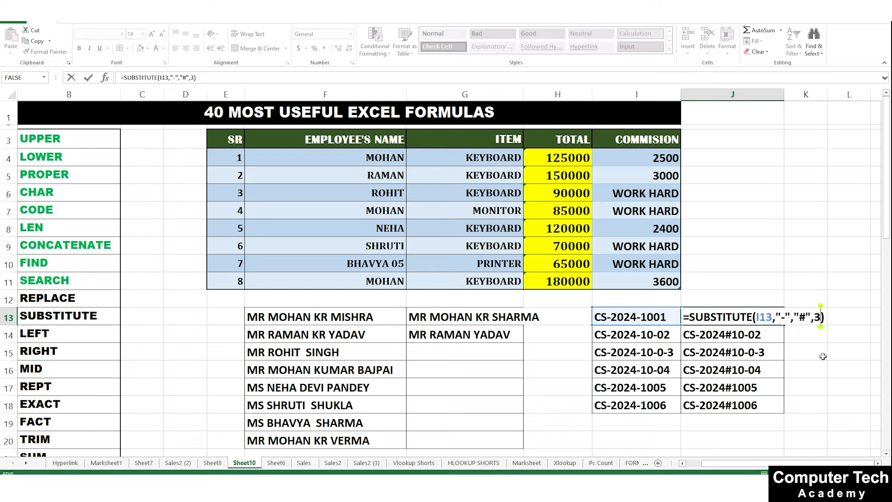
{"action": "key", "text": "ctrl+Return"}
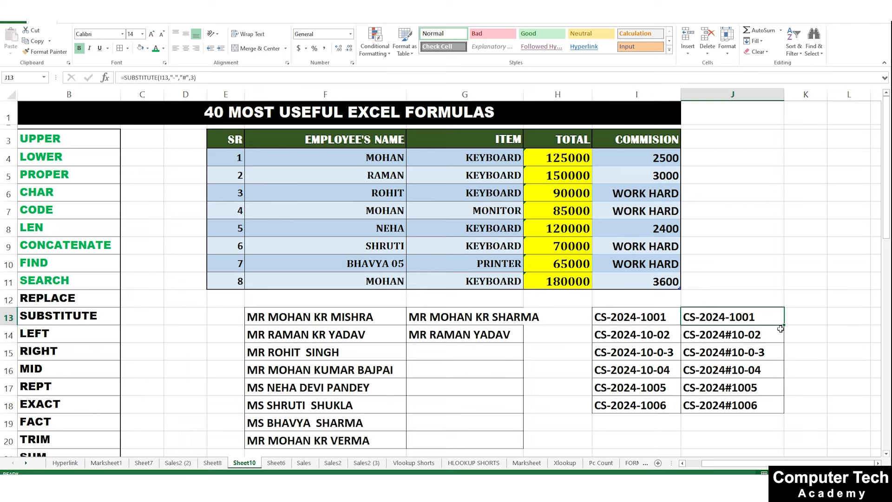
Fill J13's updated formula down through J19
{"action": "left_click_drag", "start_coordinate": [780, 328], "coordinate": [787, 424]}
{"action": "left_click", "coordinate": [714, 317]}
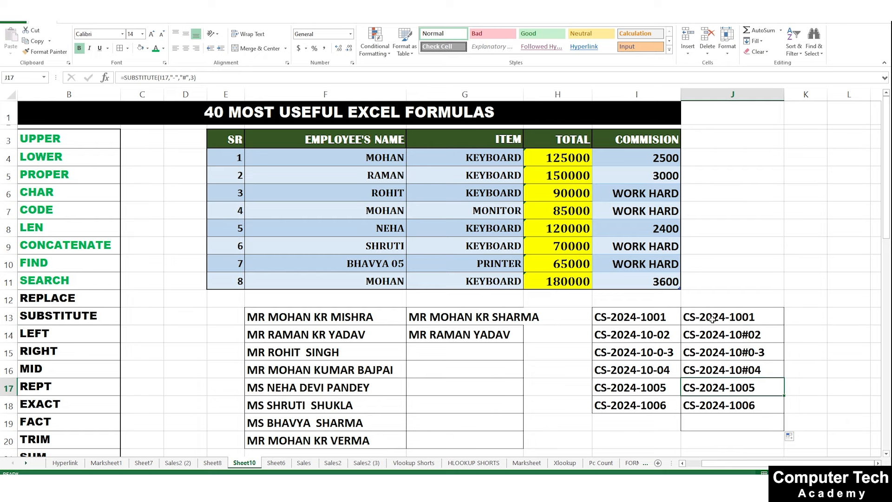
{"action": "left_click_drag", "start_coordinate": [713, 319], "coordinate": [723, 381]}
Increase the font size of the course list range F23:G27 by one step
{"action": "scroll", "coordinate": [651, 334], "scroll_direction": "down", "scroll_amount": 3}
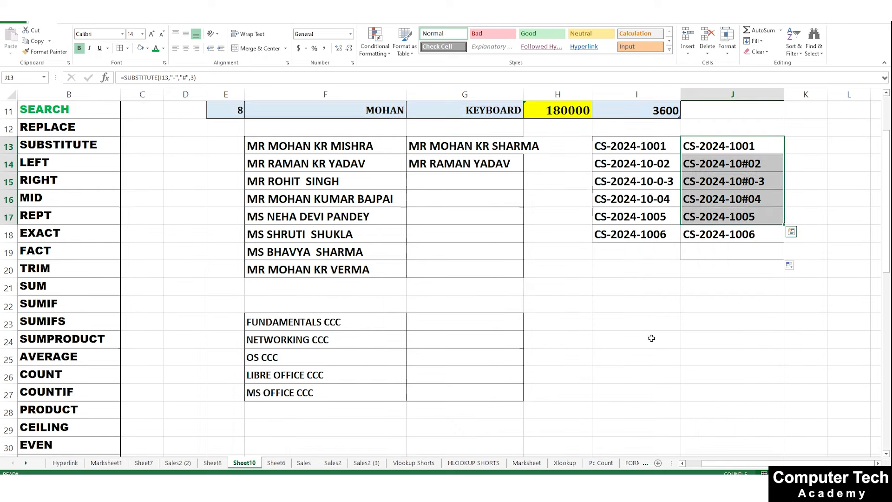
{"action": "left_click", "coordinate": [440, 327]}
{"action": "left_click_drag", "start_coordinate": [346, 327], "coordinate": [353, 393]}
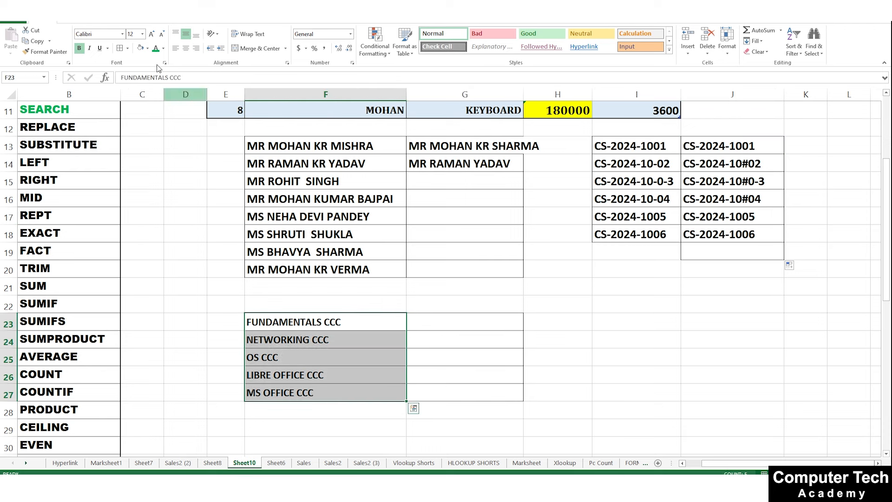
{"action": "left_click_drag", "start_coordinate": [371, 320], "coordinate": [443, 394]}
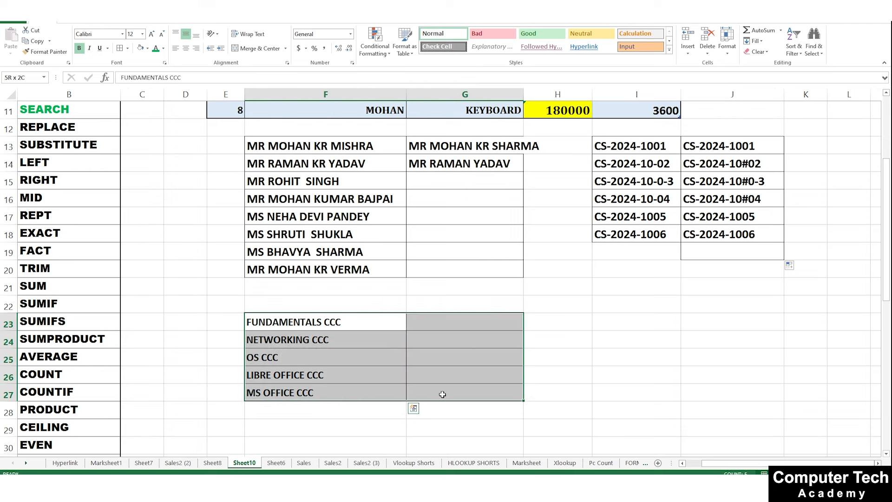
{"action": "left_click", "coordinate": [152, 34]}
{"action": "left_click", "coordinate": [409, 372]}
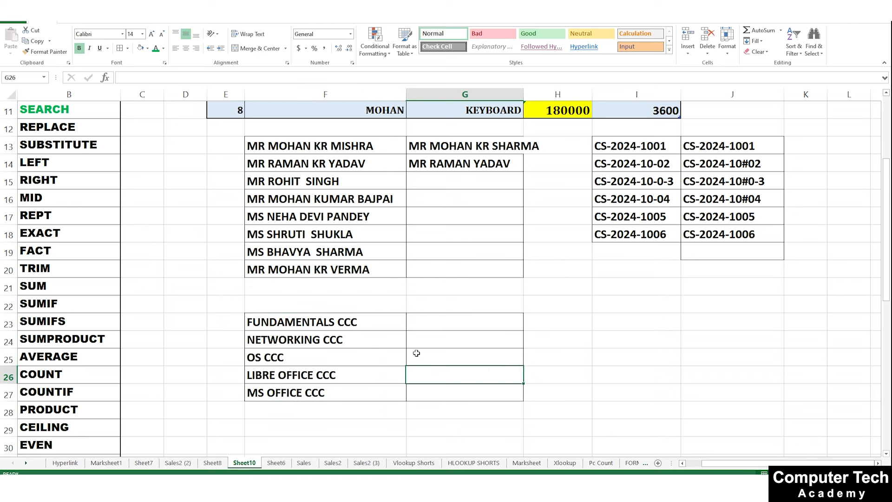
Enter a SUBSTITUTE formula in G23 that replaces "CCC" with "CS" in the course name from F23
{"action": "left_click", "coordinate": [429, 326]}
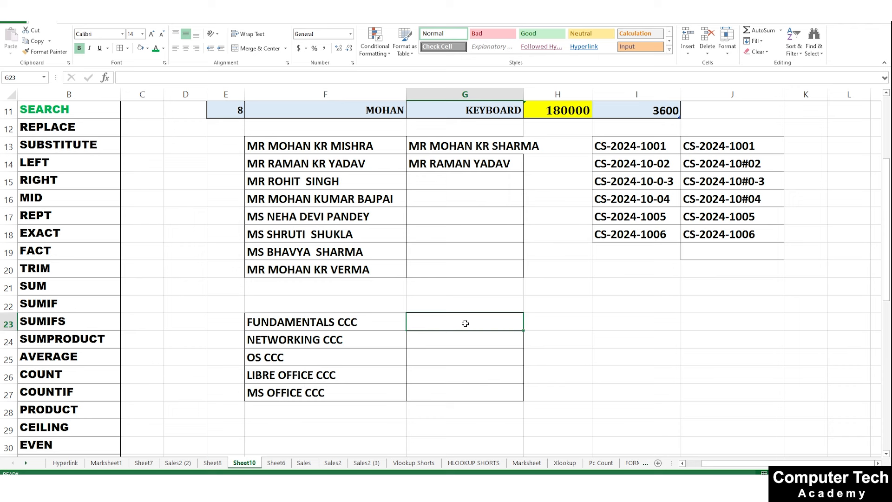
{"action": "type", "text": "=SUBST"}
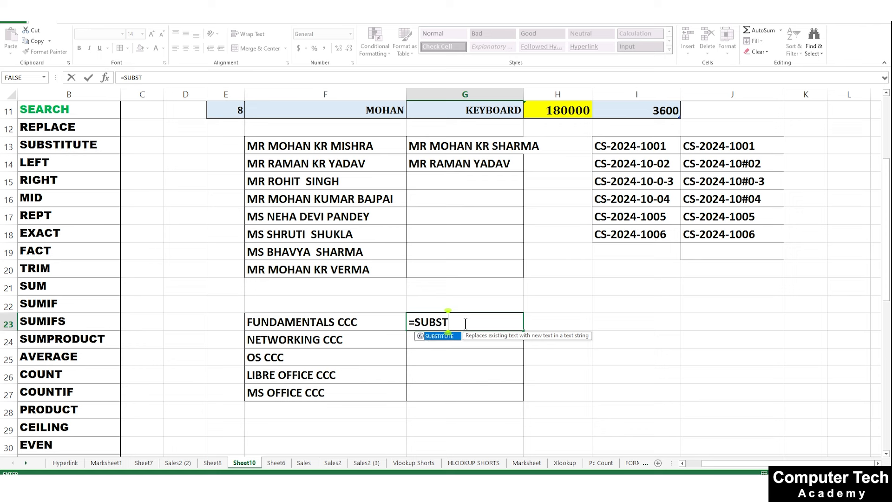
{"action": "type", "text": "ITUTE("}
{"action": "left_click", "coordinate": [367, 327]}
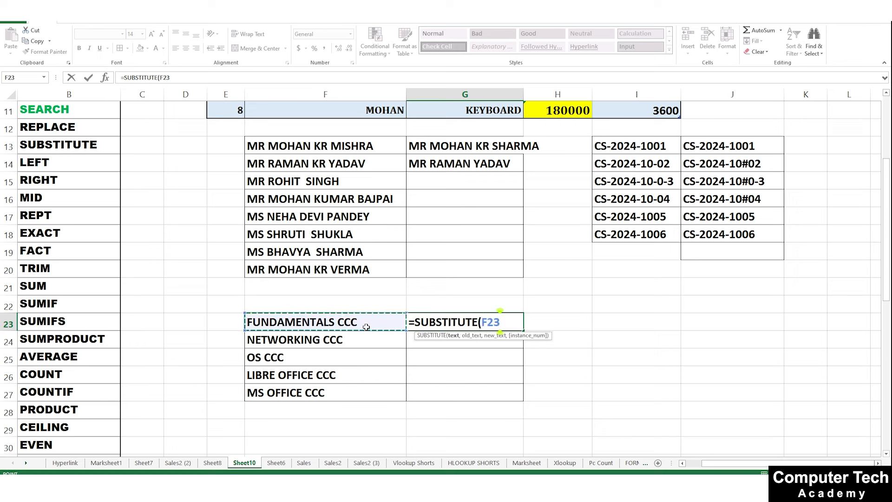
{"action": "type", "text": ",\""}
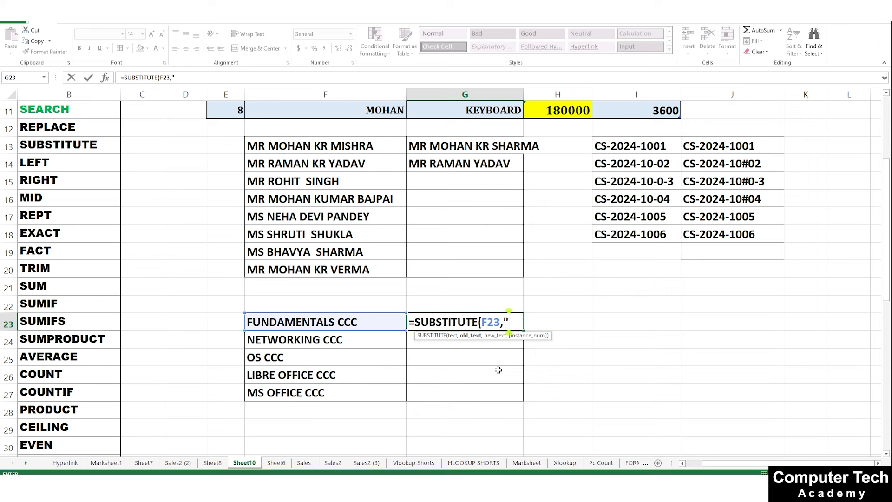
{"action": "type", "text": "CCC\",\"CS"}
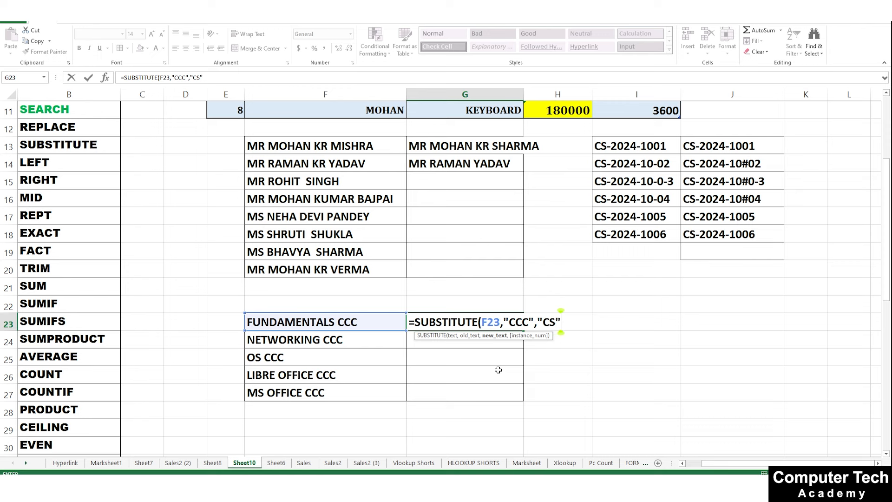
{"action": "key", "text": "Return"}
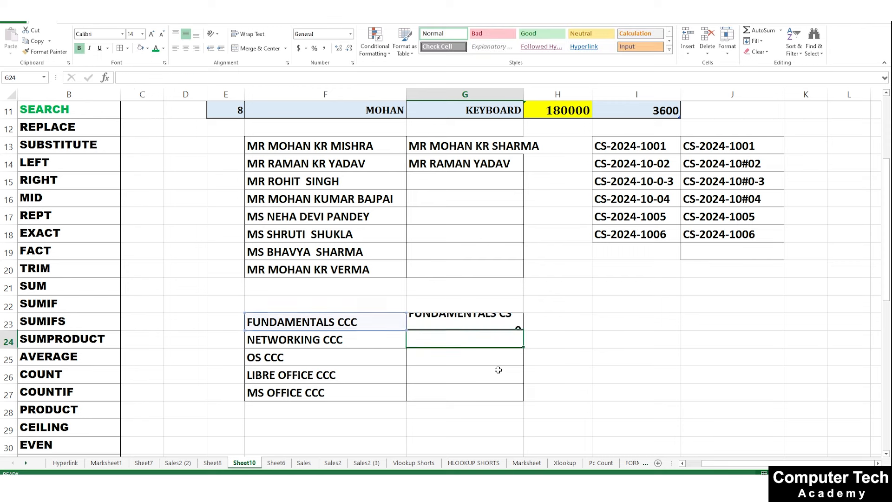
Fill G23's SUBSTITUTE formula down through G27
{"action": "left_click", "coordinate": [499, 327]}
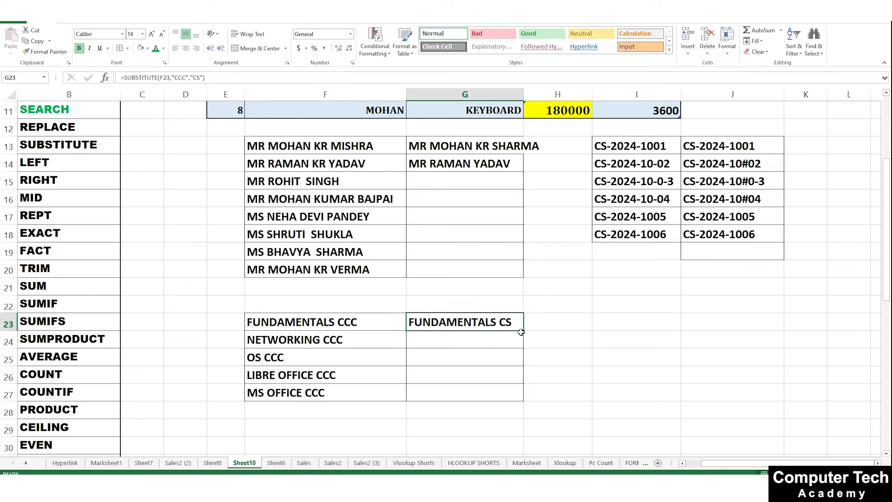
{"action": "left_click_drag", "start_coordinate": [521, 331], "coordinate": [525, 395]}
{"action": "left_click", "coordinate": [608, 409]}
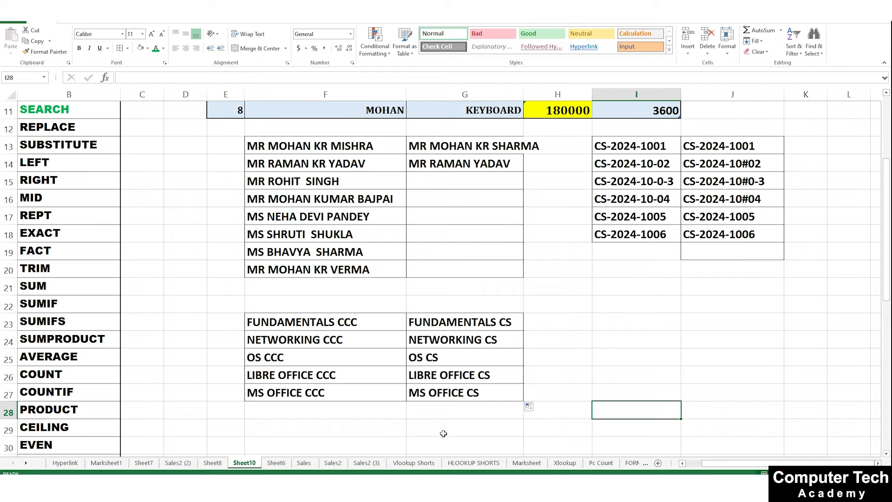
Color the REPLACE and SUBSTITUTE entries in B12:B13 green like the formula names above them
{"action": "scroll", "coordinate": [445, 432], "scroll_direction": "up", "scroll_amount": 2}
{"action": "left_click_drag", "start_coordinate": [72, 214], "coordinate": [74, 231]}
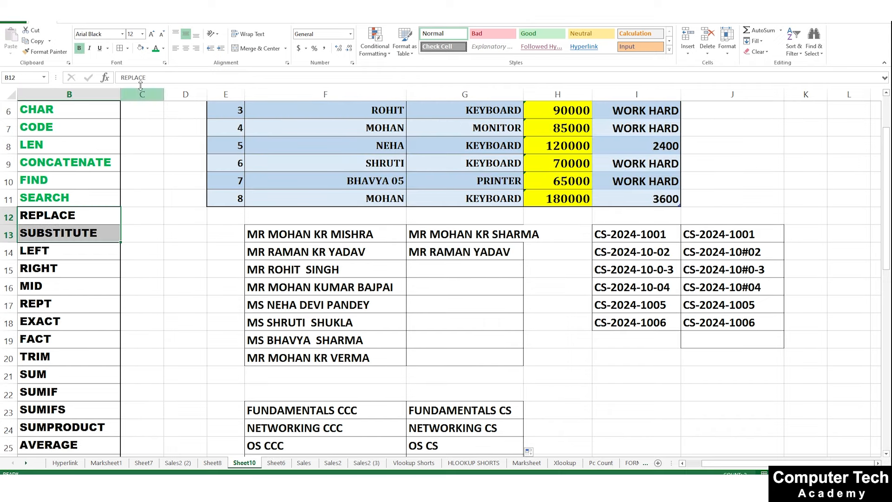
{"action": "left_click", "coordinate": [156, 48]}
{"action": "left_click", "coordinate": [271, 368]}
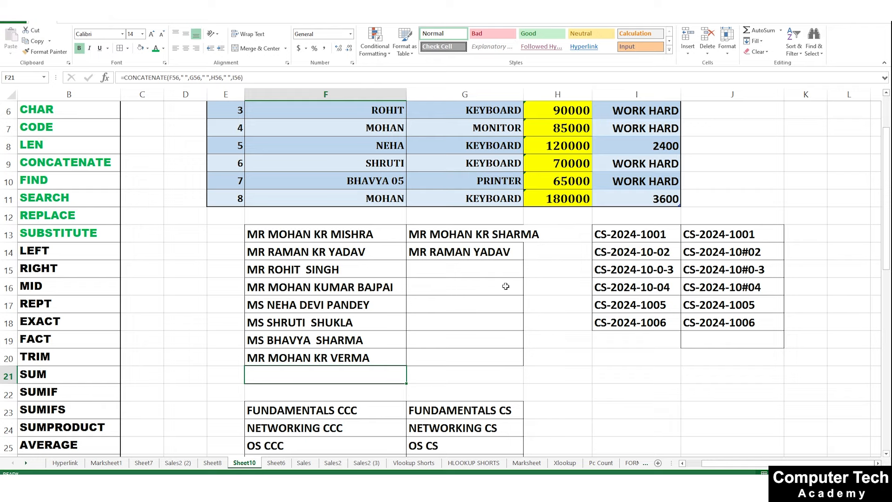
Clear the example results in G13:G20 and J13:J18
{"action": "scroll", "coordinate": [491, 231], "scroll_direction": "down", "scroll_amount": 2}
{"action": "left_click_drag", "start_coordinate": [500, 148], "coordinate": [508, 267]}
{"action": "key", "text": "Delete"}
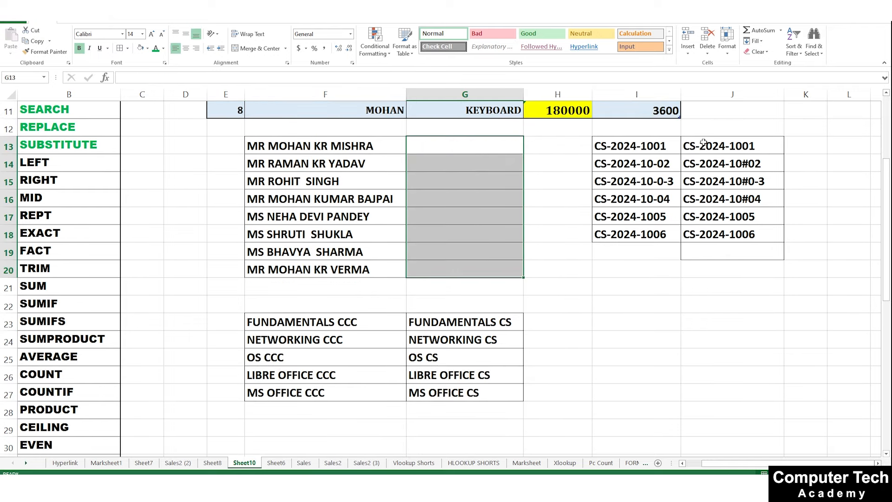
{"action": "left_click_drag", "start_coordinate": [702, 143], "coordinate": [716, 234]}
{"action": "key", "text": "Delete"}
{"action": "left_click", "coordinate": [636, 340]}
{"action": "scroll", "coordinate": [372, 325], "scroll_direction": "up", "scroll_amount": 3}
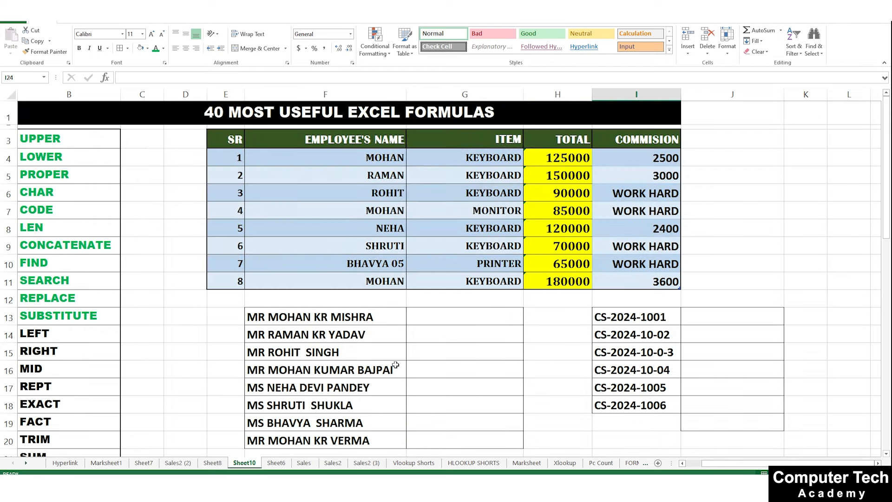
Enter =LEFT(F13,2) in G13 to extract the title from the first full name
{"action": "left_click", "coordinate": [56, 333]}
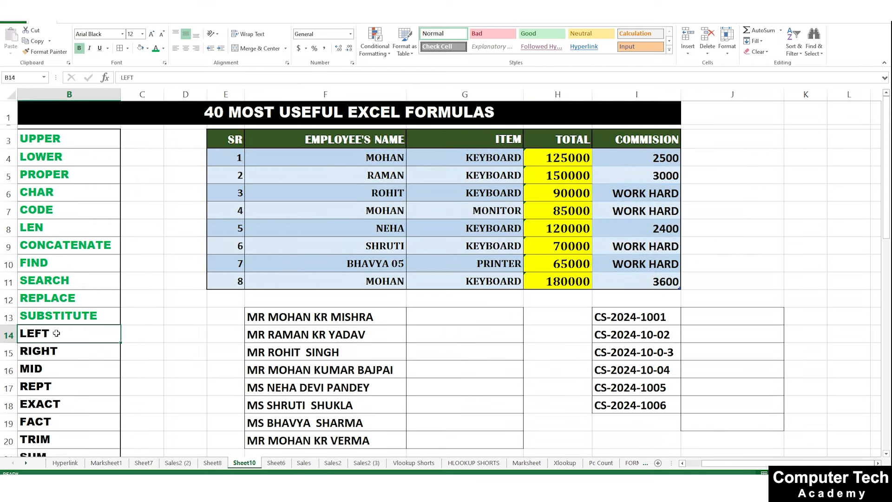
{"action": "left_click", "coordinate": [444, 329]}
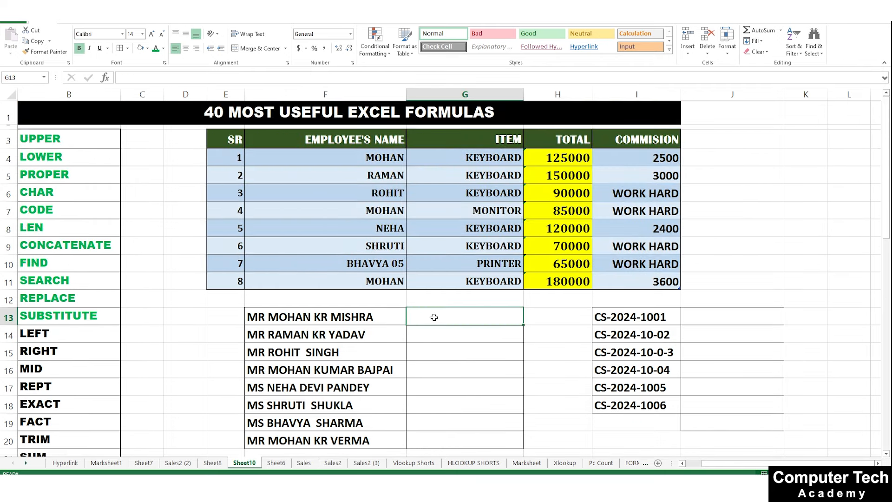
{"action": "left_click", "coordinate": [435, 317]}
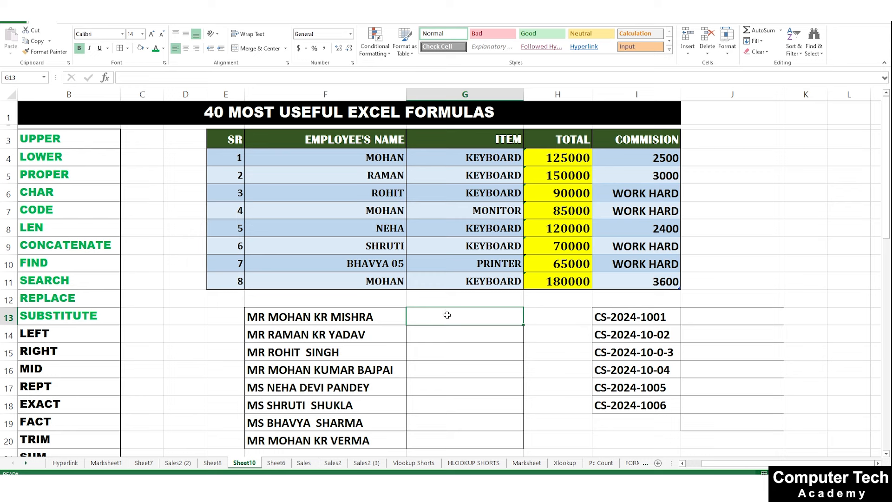
{"action": "type", "text": "=LEFT("}
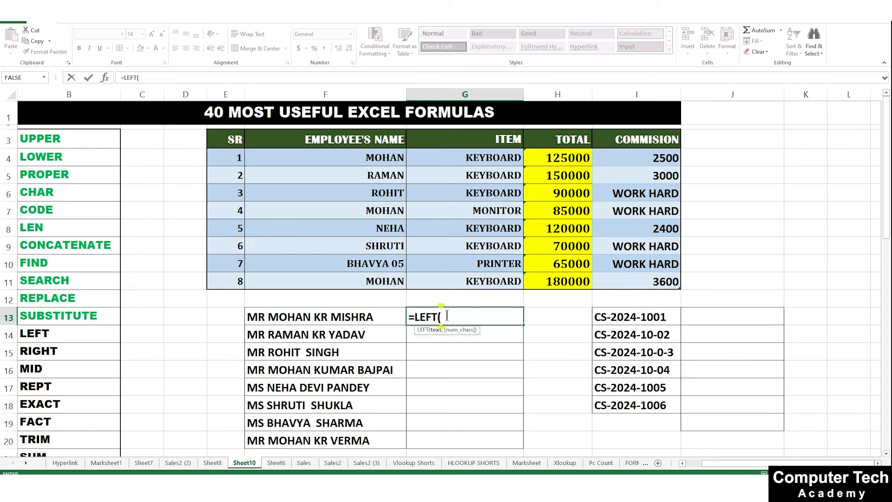
{"action": "left_click", "coordinate": [305, 316]}
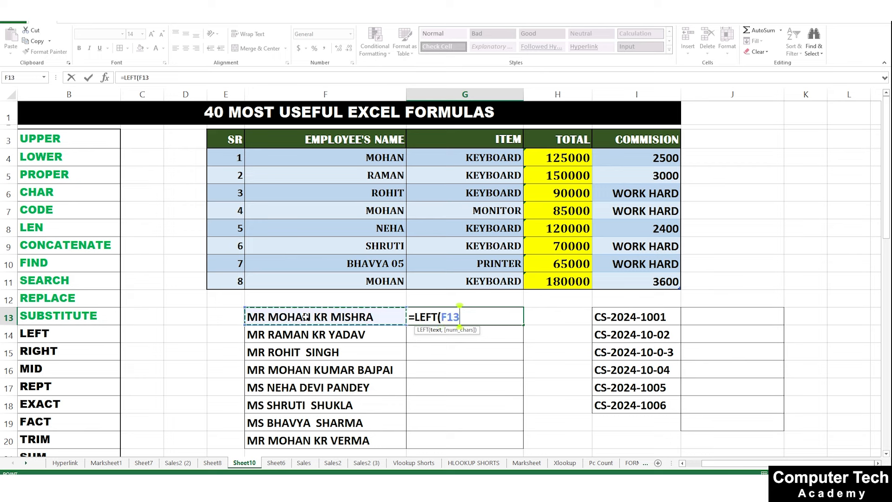
{"action": "type", "text": ","}
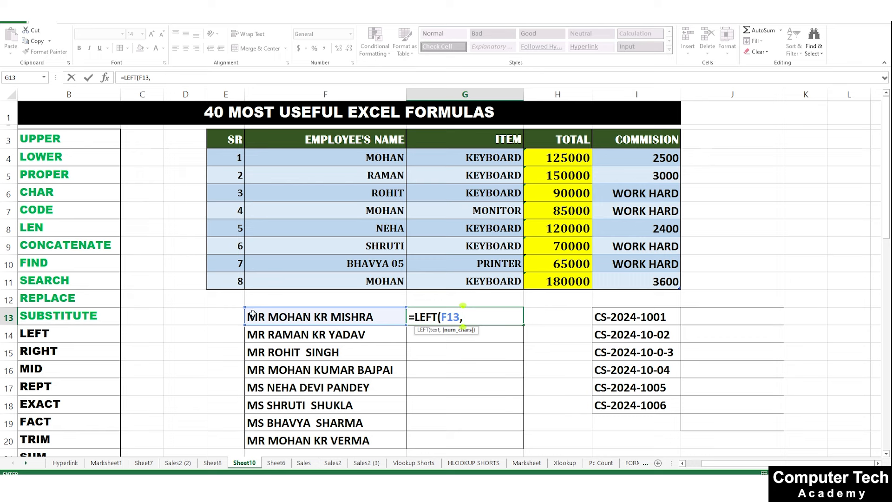
{"action": "type", "text": "2"}
{"action": "key", "text": "Return"}
Fill G13's two-character LEFT formula down through G20
{"action": "left_click", "coordinate": [411, 313]}
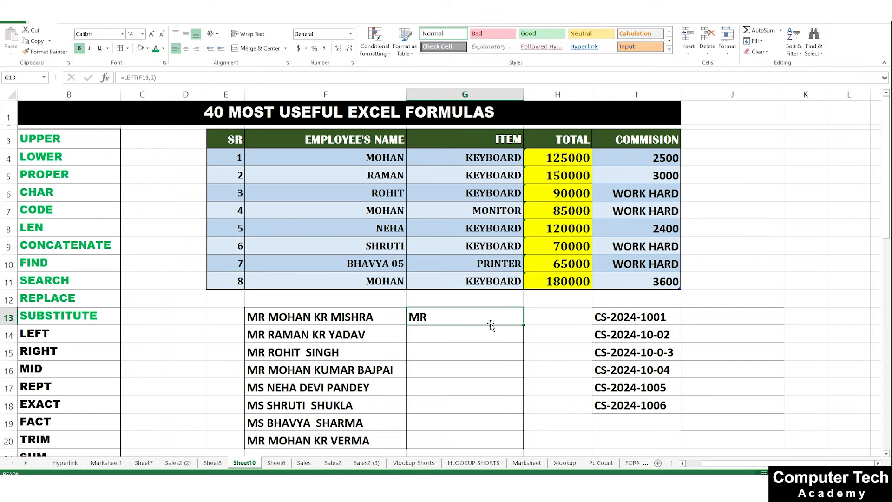
{"action": "left_click_drag", "start_coordinate": [523, 325], "coordinate": [529, 449]}
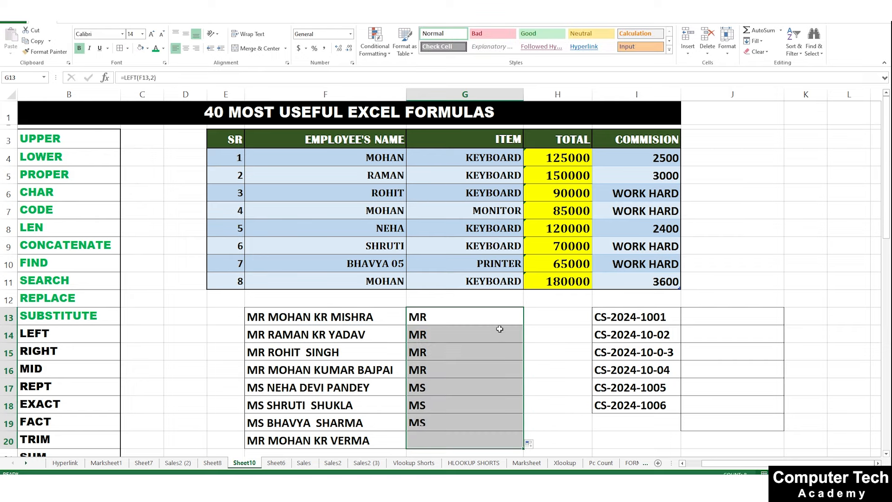
{"action": "left_click", "coordinate": [440, 370]}
Delete the LEFT formula from G13, leaving the cell empty
{"action": "double_click", "coordinate": [430, 315]}
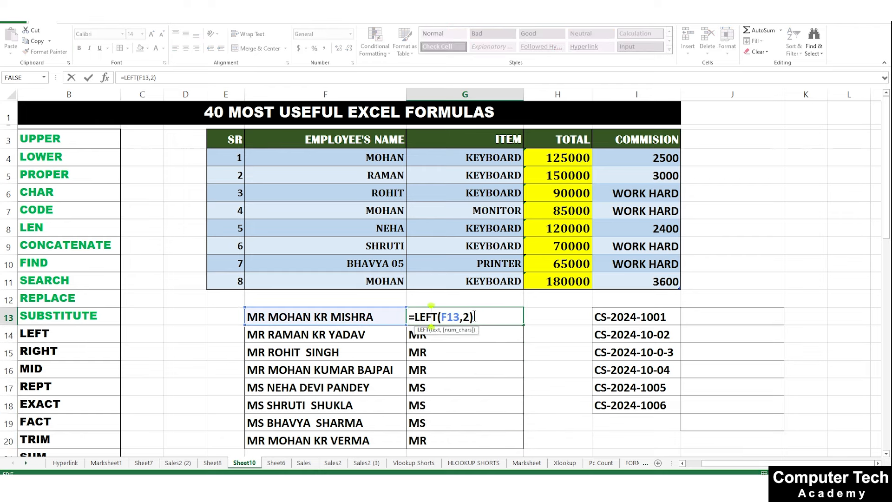
{"action": "left_click", "coordinate": [468, 317]}
{"action": "left_click_drag", "start_coordinate": [471, 317], "coordinate": [393, 306]}
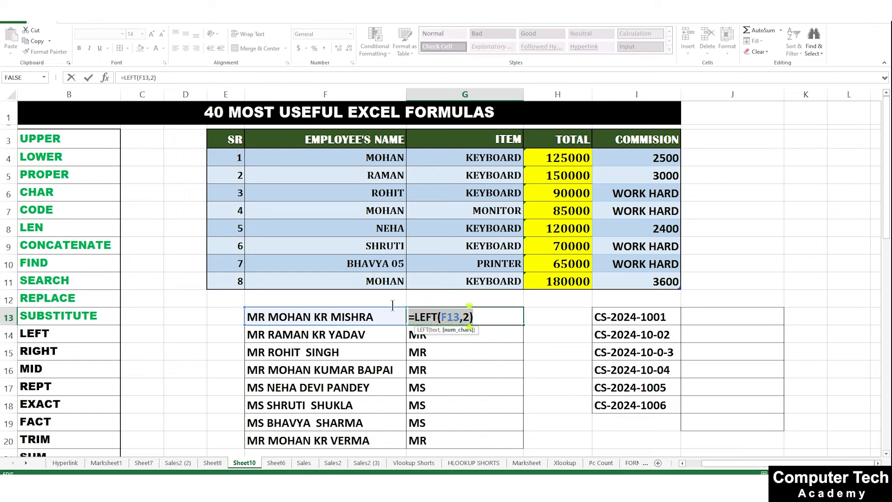
{"action": "key", "text": "BackSpace"}
{"action": "left_click", "coordinate": [535, 380]}
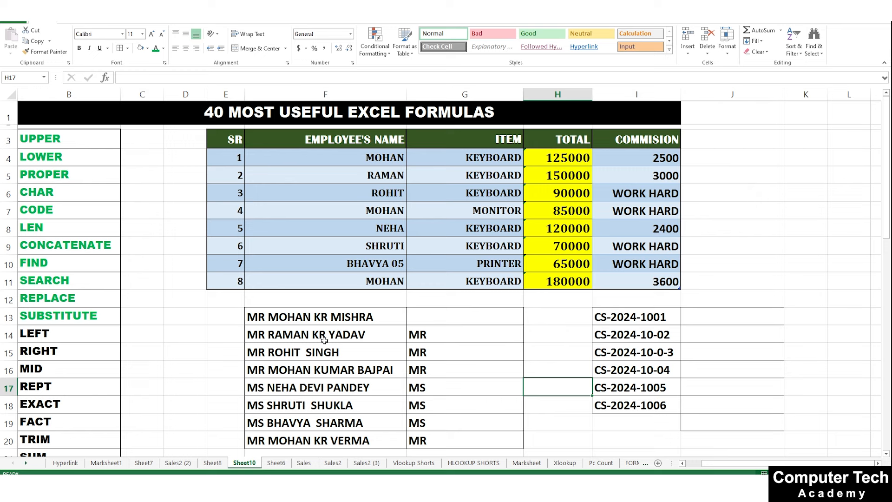
Enter =LEFT(F13,8) in G13 to extract the first eight characters of the full name
{"action": "left_click", "coordinate": [439, 317]}
{"action": "type", "text": "="}
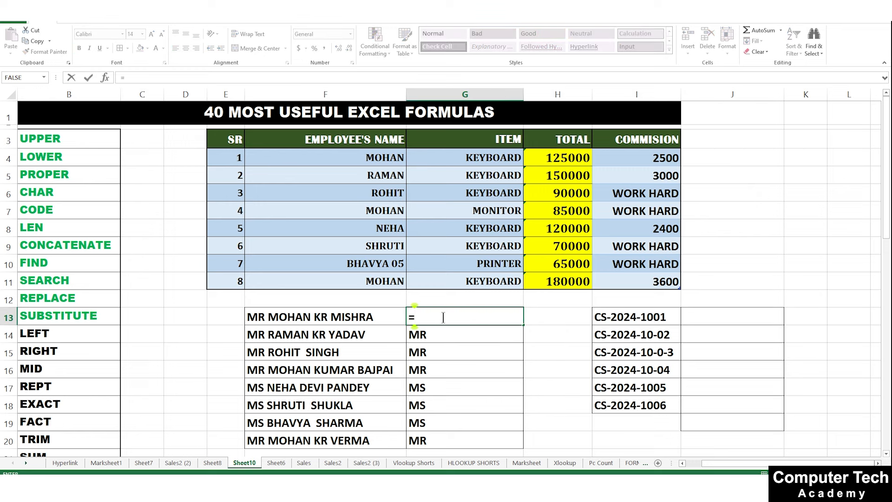
{"action": "type", "text": "LEFT"}
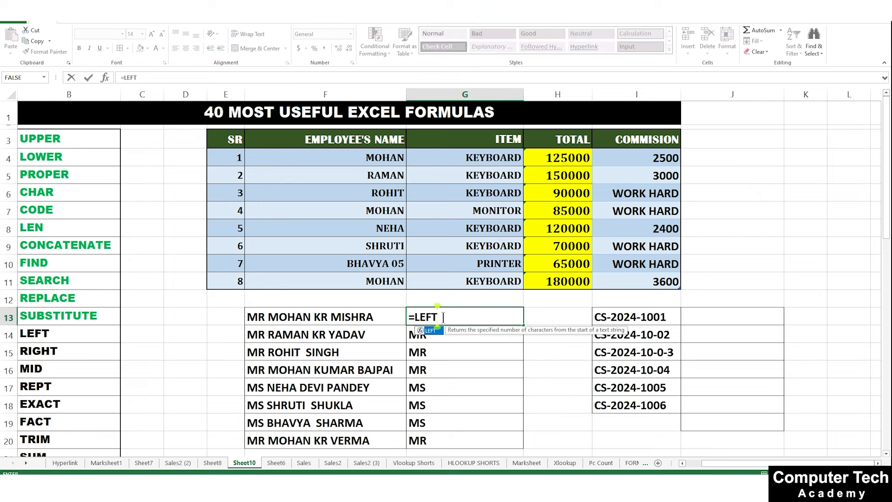
{"action": "type", "text": "("}
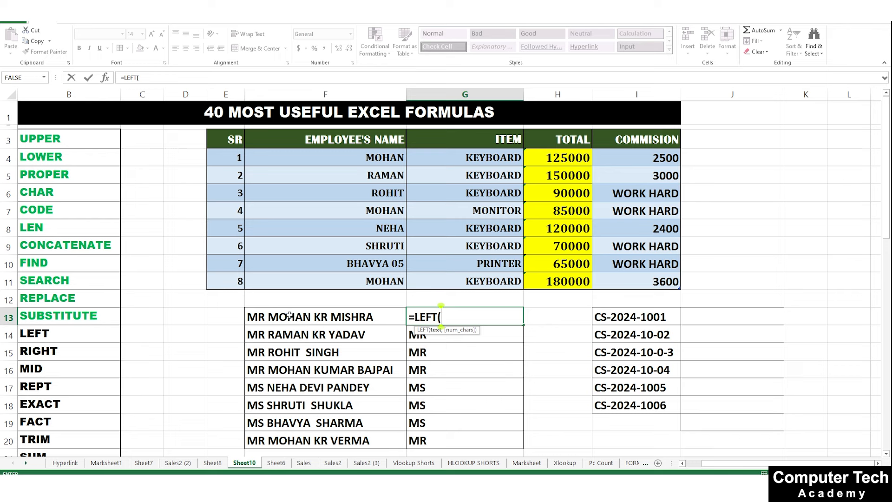
{"action": "type", "text": "8"}
{"action": "left_click", "coordinate": [443, 327]}
{"action": "left_click", "coordinate": [322, 317]}
{"action": "type", "text": ","}
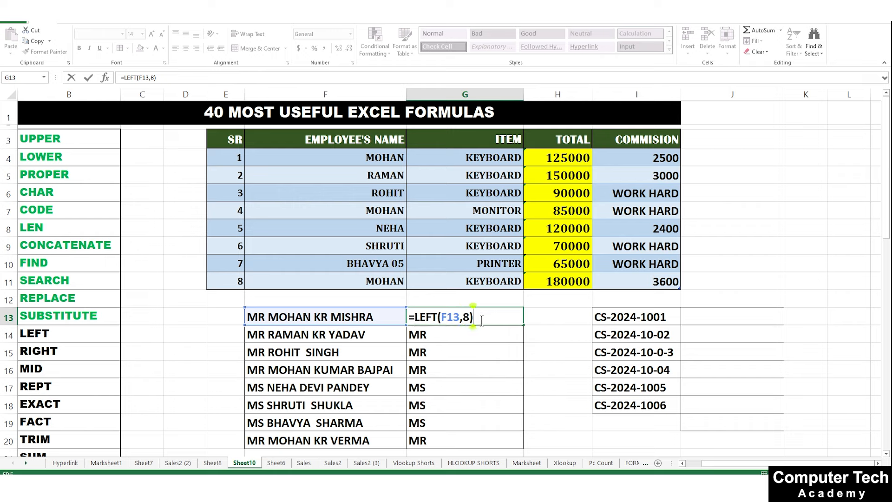
{"action": "key", "text": "ctrl+Return"}
Fill G13's eight-character LEFT formula down through G20 and check the copied formula in G17
{"action": "left_click_drag", "start_coordinate": [523, 325], "coordinate": [523, 446]}
{"action": "left_click", "coordinate": [495, 388]}
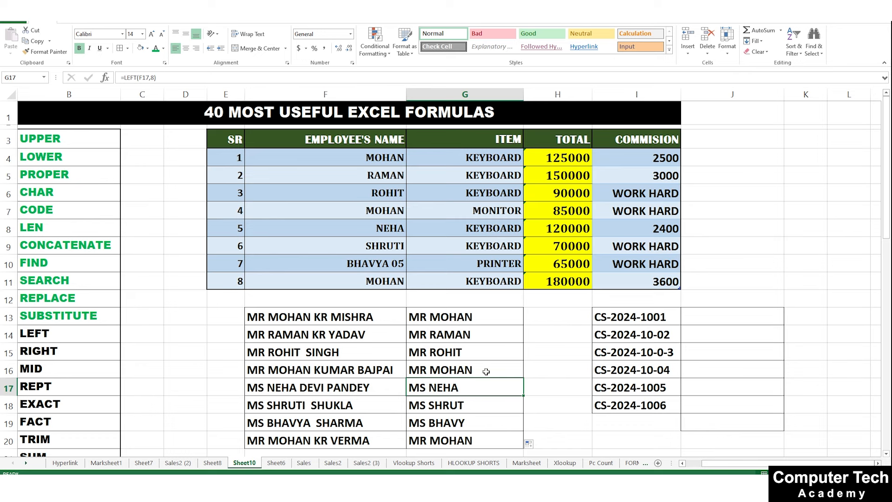
{"action": "double_click", "coordinate": [459, 388]}
{"action": "key", "text": "Return"}
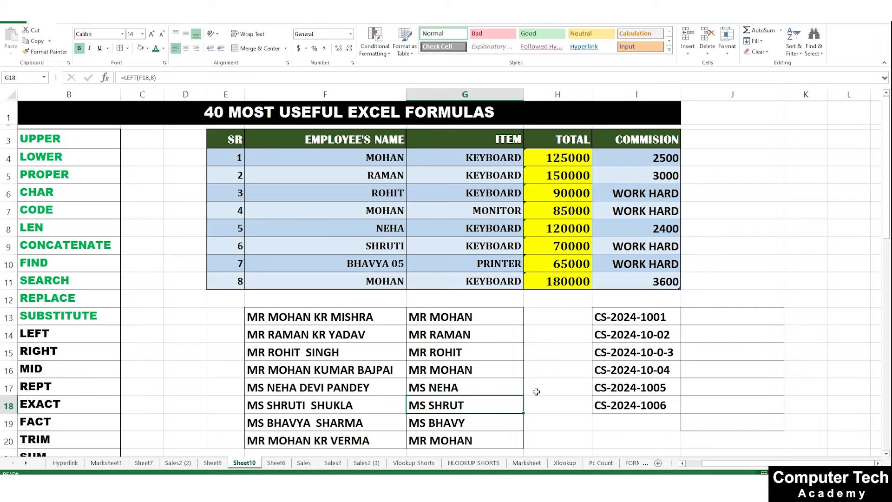
Enter =LEN(G17) in H17 to count the characters in the extracted text
{"action": "left_click", "coordinate": [554, 389]}
{"action": "type", "text": "=LEN("}
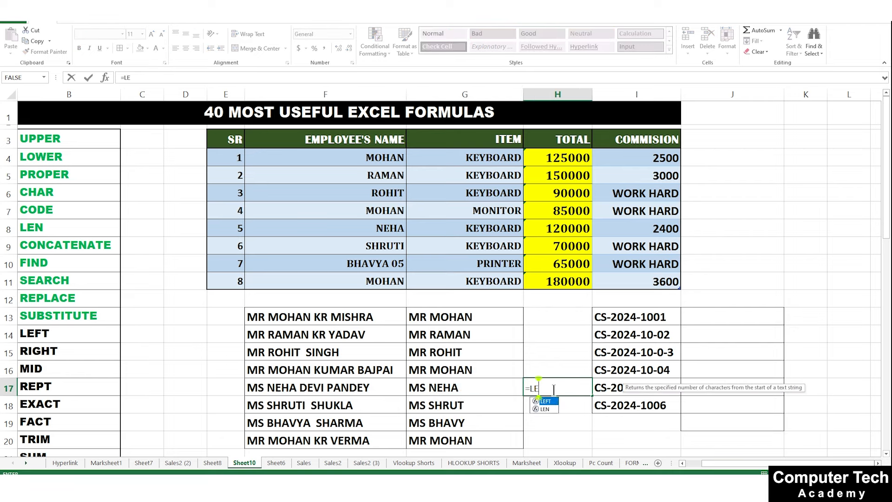
{"action": "left_click", "coordinate": [498, 383]}
{"action": "key", "text": "Return"}
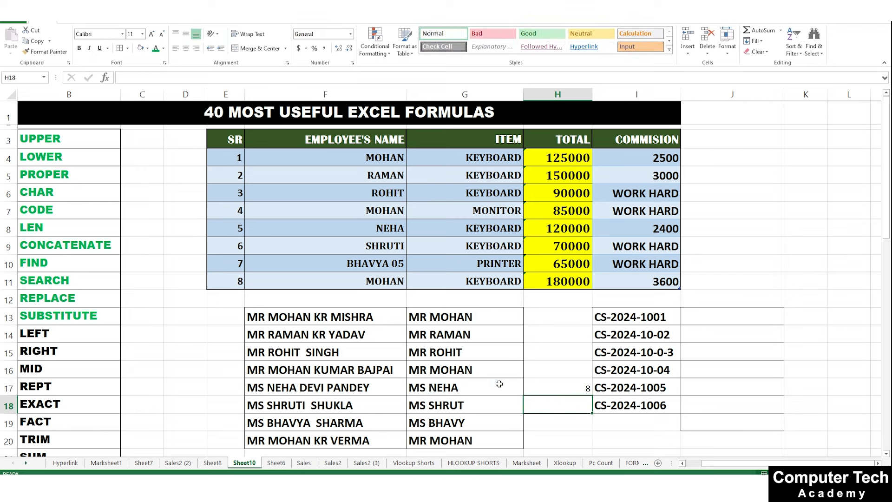
Make the character count in H17 bold and increase its font size to 14
{"action": "left_click", "coordinate": [470, 392]}
{"action": "key", "text": "Right"}
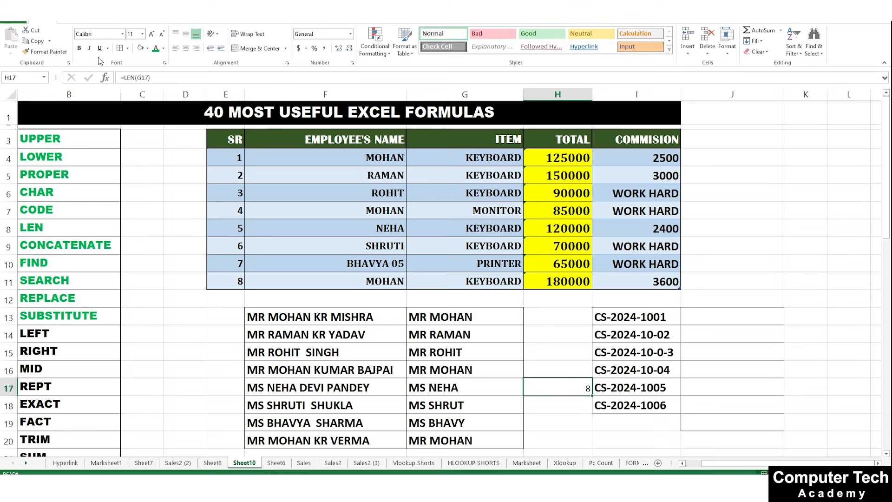
{"action": "left_click", "coordinate": [79, 48]}
{"action": "left_click", "coordinate": [151, 33]}
{"action": "key", "text": "Return"}
{"action": "left_click", "coordinate": [492, 389]}
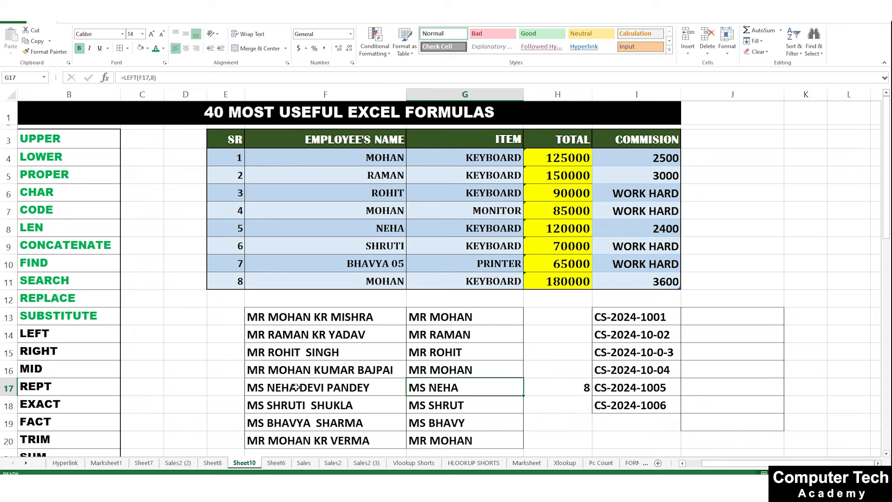
{"action": "left_click", "coordinate": [569, 389]}
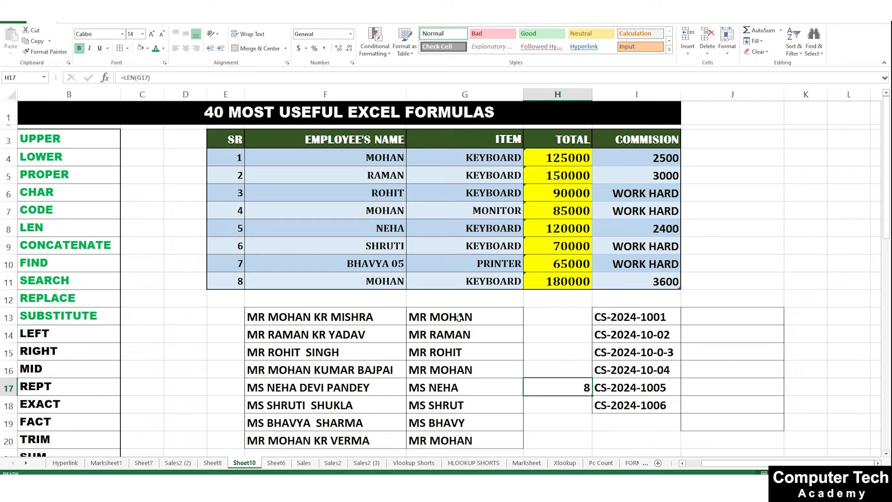
Clear the LEFT results from G13:G20
{"action": "left_click_drag", "start_coordinate": [450, 318], "coordinate": [456, 440]}
{"action": "key", "text": "Delete"}
{"action": "left_click", "coordinate": [456, 356]}
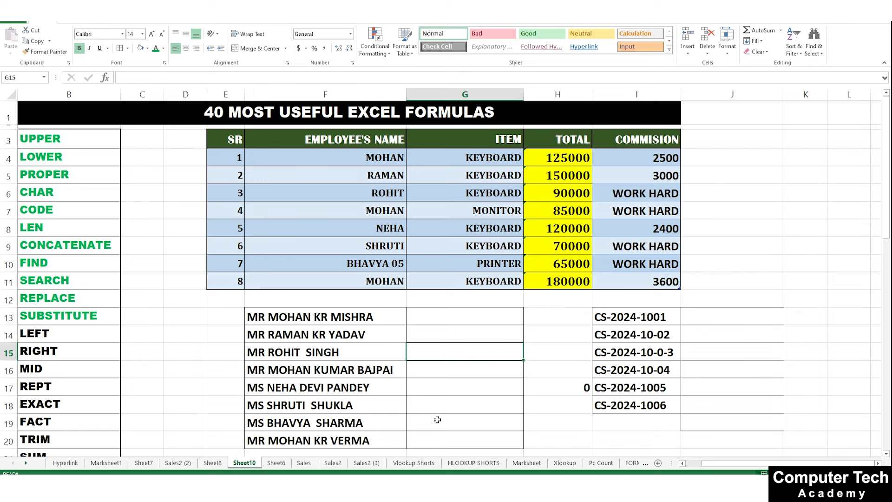
Remove the extra hyphens from the final four-digit part of the codes in I14, I15 and I16
{"action": "left_click", "coordinate": [677, 348]}
{"action": "double_click", "coordinate": [657, 333]}
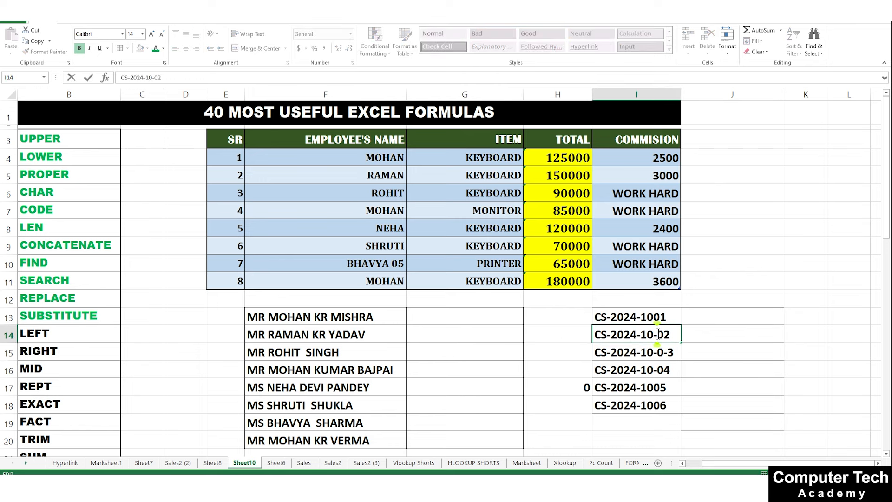
{"action": "key", "text": "BackSpace"}
{"action": "double_click", "coordinate": [653, 351]}
{"action": "key", "text": "BackSpace"}
{"action": "left_click", "coordinate": [667, 352]}
{"action": "key", "text": "BackSpace"}
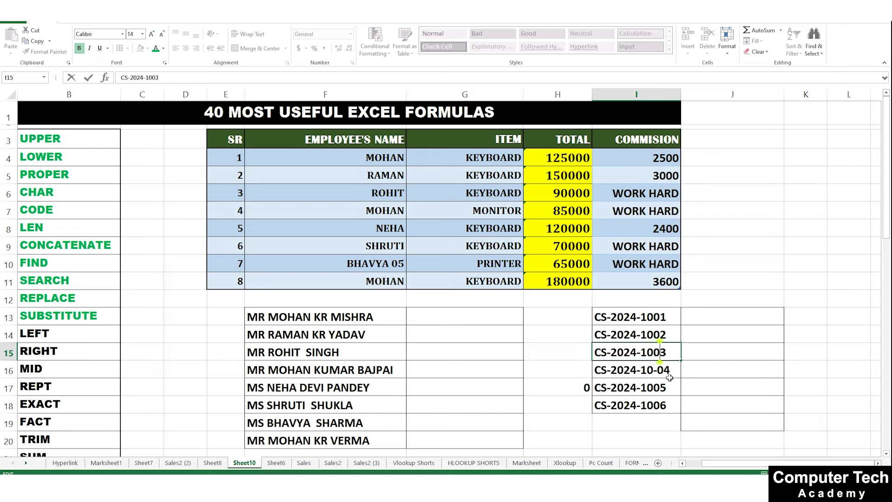
{"action": "double_click", "coordinate": [657, 371]}
{"action": "key", "text": "BackSpace"}
{"action": "left_click", "coordinate": [692, 372]}
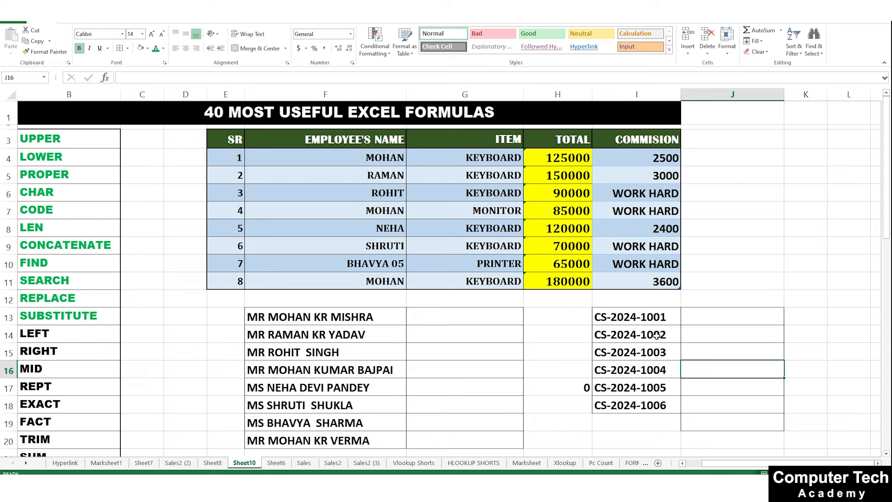
Enter =RIGHT(I13,4) in J13 and fill the formula down through J18
{"action": "left_click", "coordinate": [714, 322]}
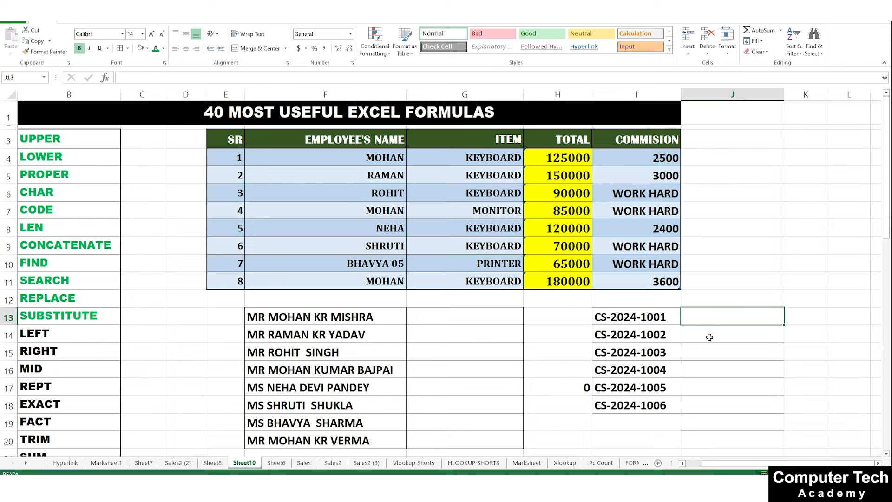
{"action": "type", "text": "=RIGHT"}
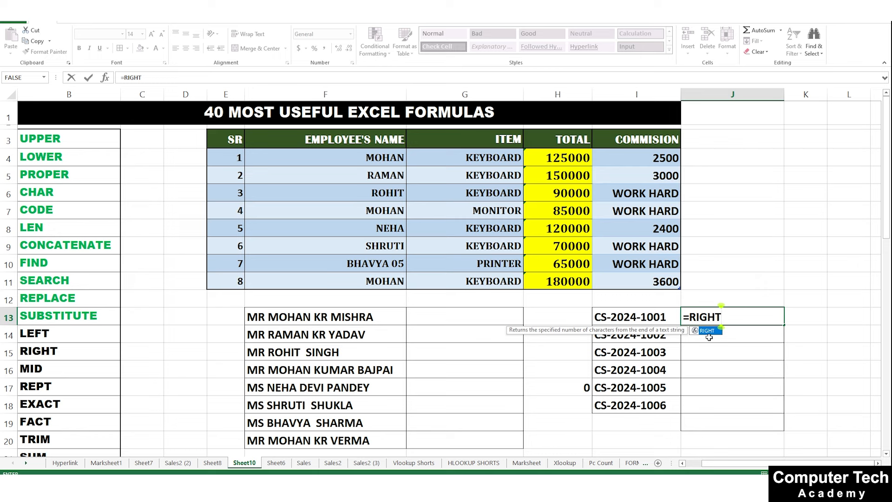
{"action": "type", "text": "("}
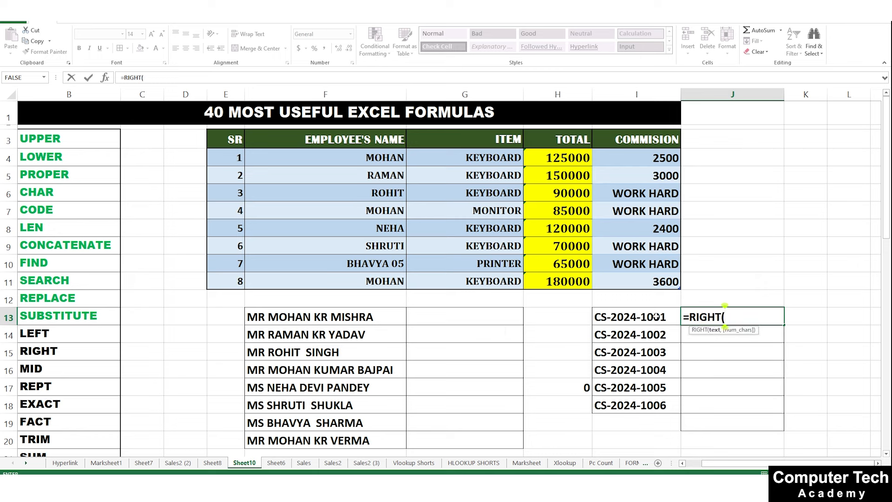
{"action": "left_click", "coordinate": [654, 317]}
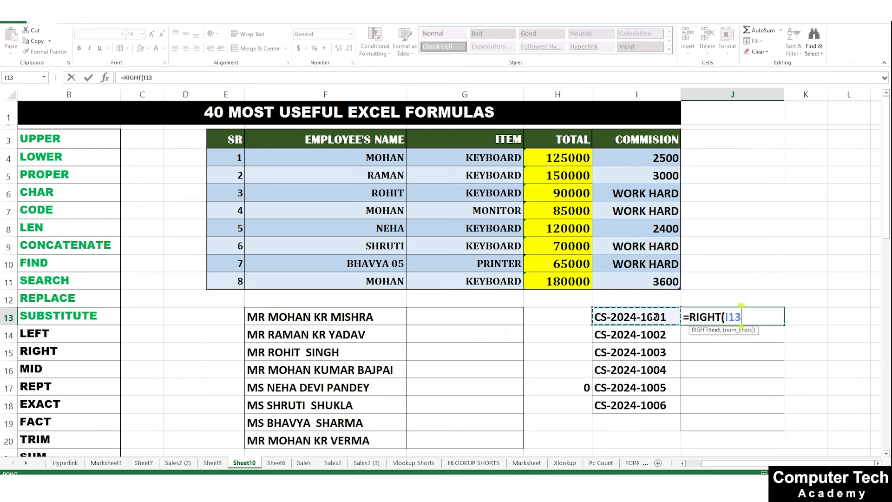
{"action": "type", "text": ","}
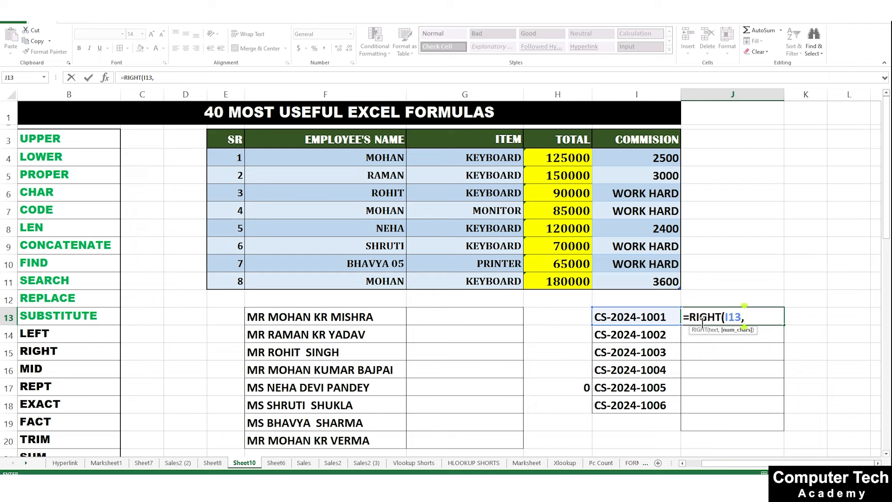
{"action": "type", "text": "4"}
{"action": "key", "text": "Return"}
{"action": "left_click", "coordinate": [706, 316]}
{"action": "left_click_drag", "start_coordinate": [783, 325], "coordinate": [782, 413]}
{"action": "left_click", "coordinate": [805, 422]}
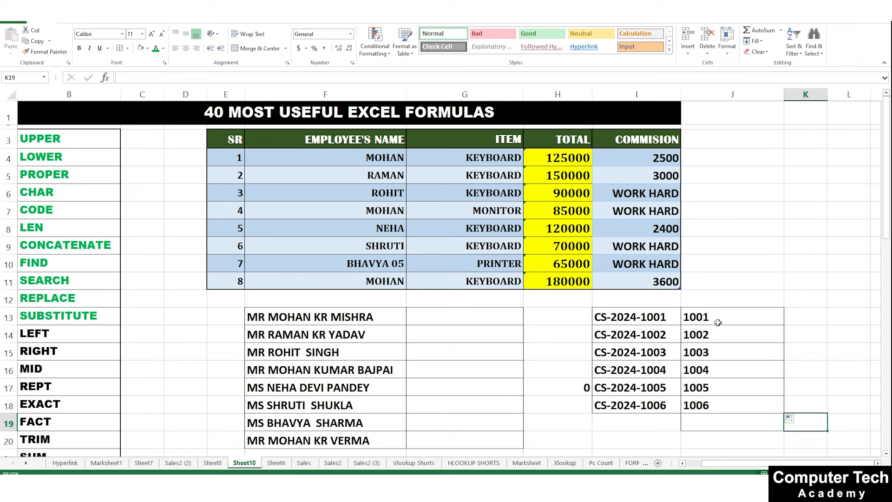
Clear the RIGHT results from J13:J18
{"action": "left_click_drag", "start_coordinate": [717, 322], "coordinate": [718, 403]}
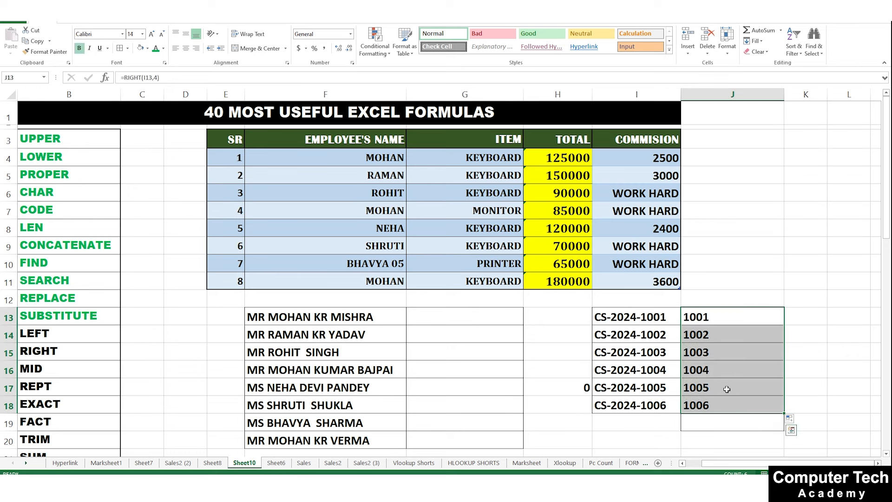
{"action": "key", "text": "Delete"}
{"action": "left_click", "coordinate": [810, 367]}
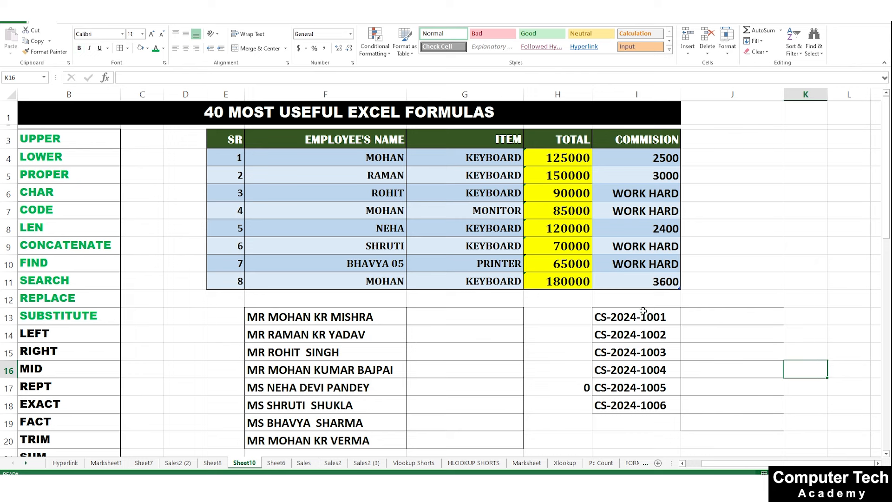
Enter =MID(I13,4,4) in J13 and fill the formula down through J18
{"action": "left_click", "coordinate": [740, 316]}
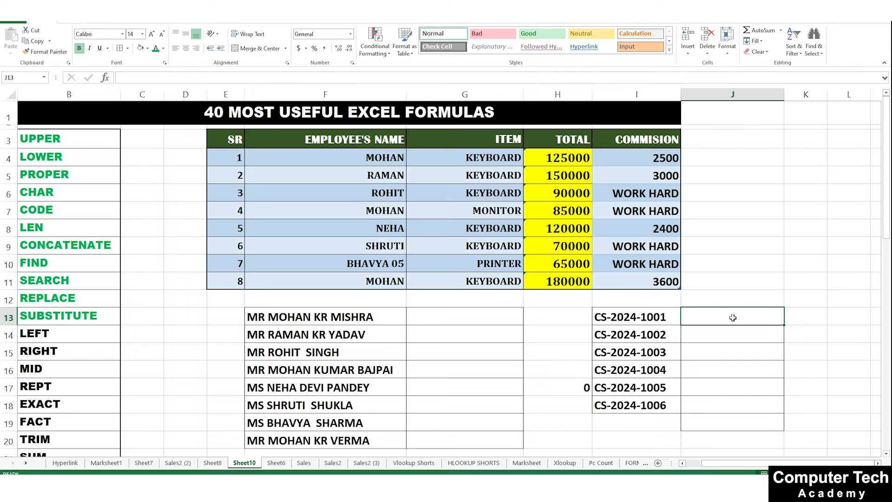
{"action": "type", "text": "=MI"}
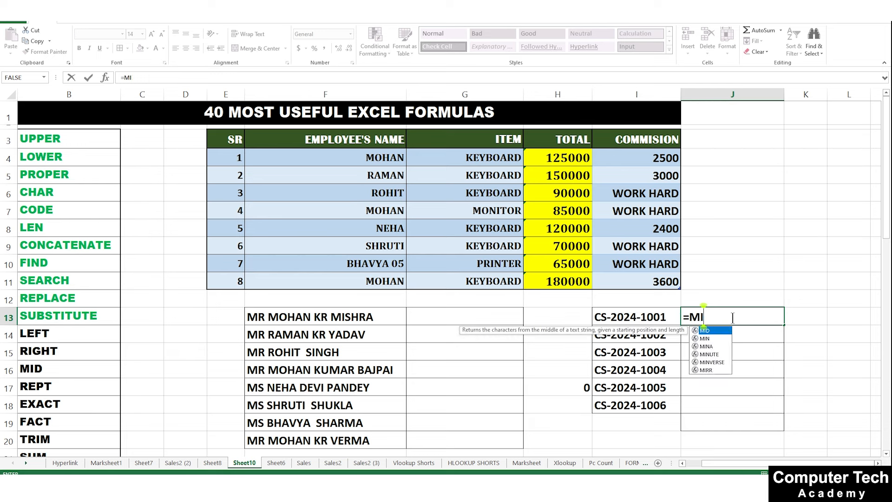
{"action": "type", "text": "D("}
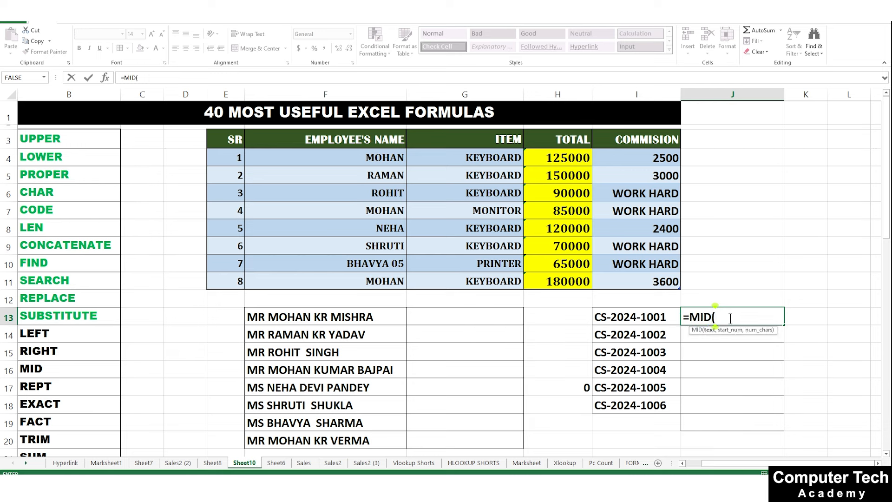
{"action": "left_click", "coordinate": [620, 320]}
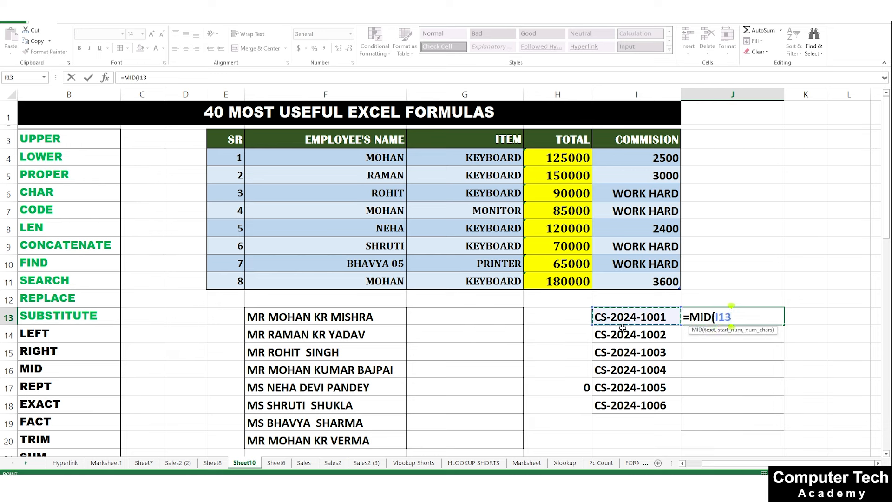
{"action": "type", "text": ","}
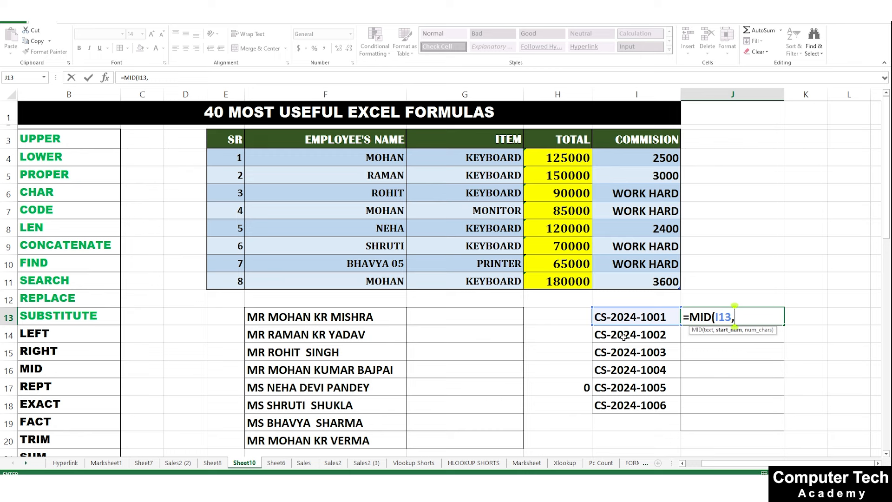
{"action": "type", "text": "4,"}
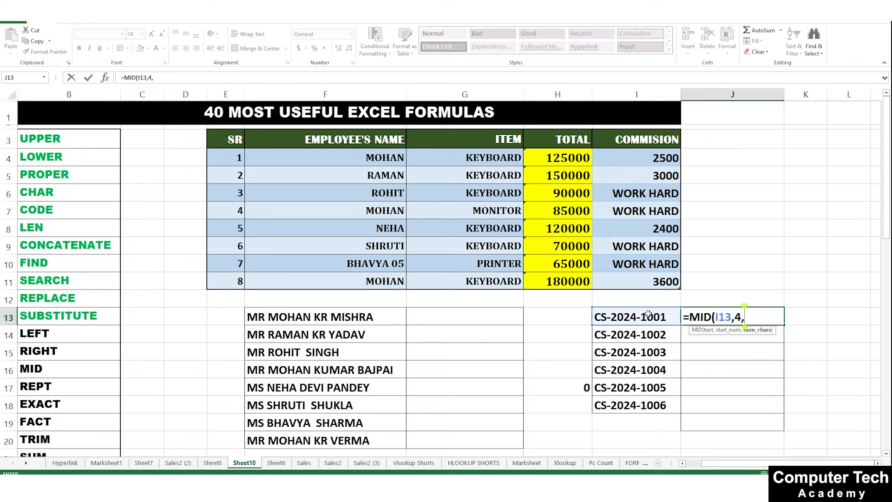
{"action": "type", "text": "4)"}
{"action": "key", "text": "Return"}
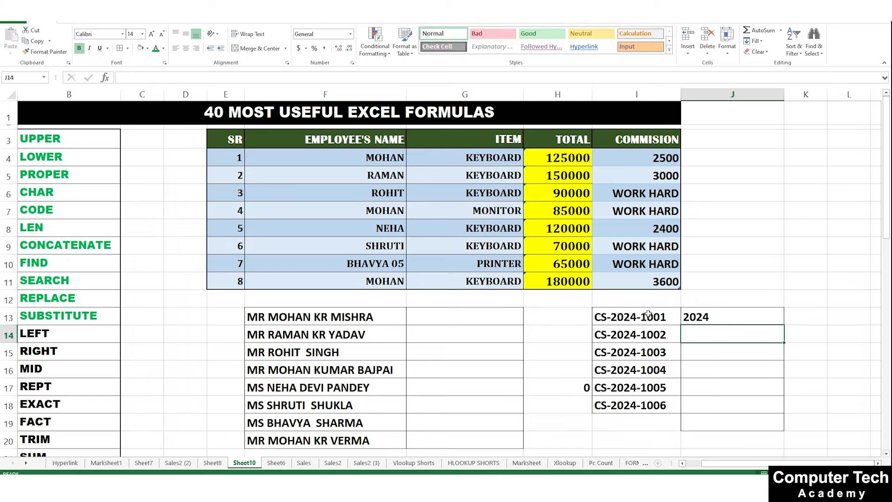
{"action": "left_click", "coordinate": [714, 316]}
{"action": "left_click_drag", "start_coordinate": [784, 325], "coordinate": [772, 410]}
Change the year within the code in I14 to 2023 and within the code in I16 to 2022
{"action": "double_click", "coordinate": [638, 333]}
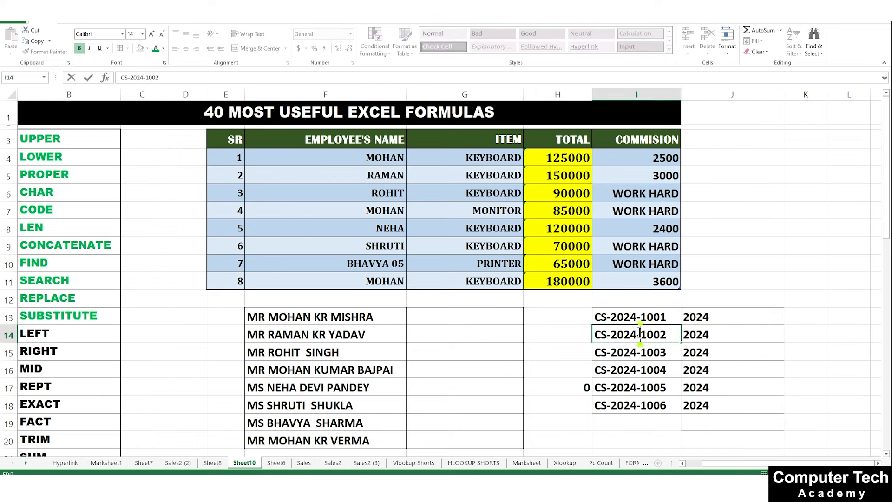
{"action": "key", "text": "BackSpace"}
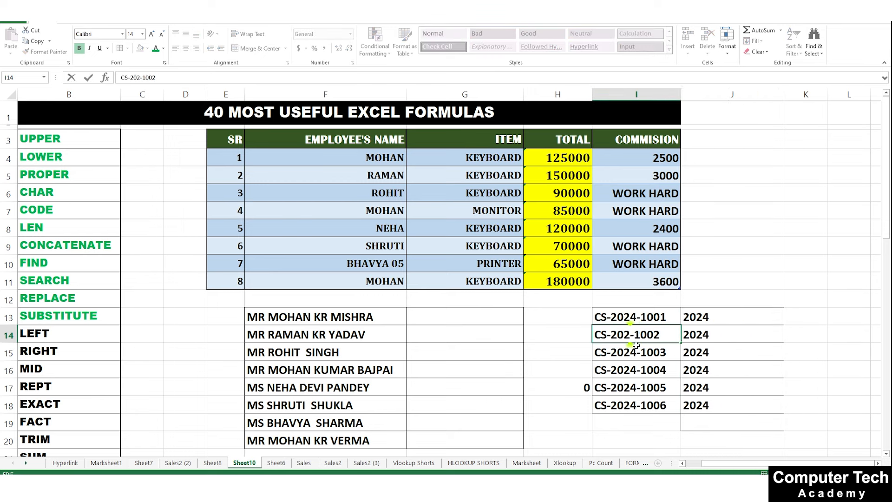
{"action": "type", "text": "3"}
{"action": "key", "text": "Return"}
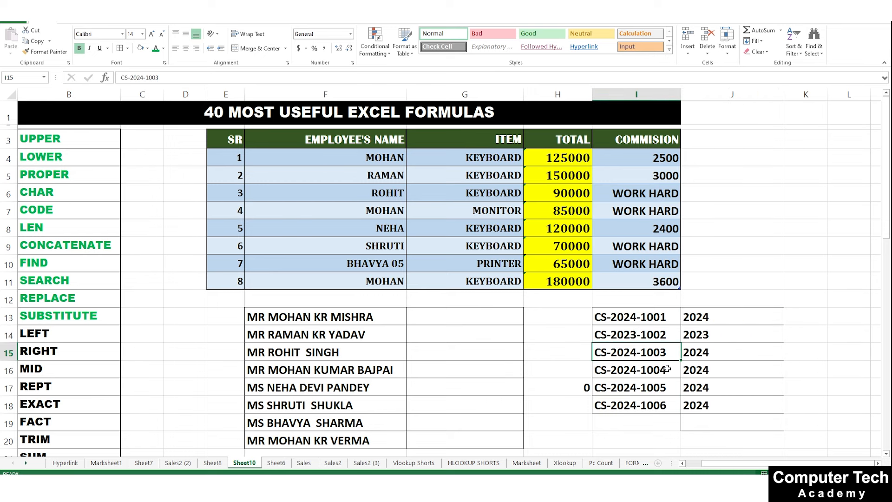
{"action": "double_click", "coordinate": [635, 371]}
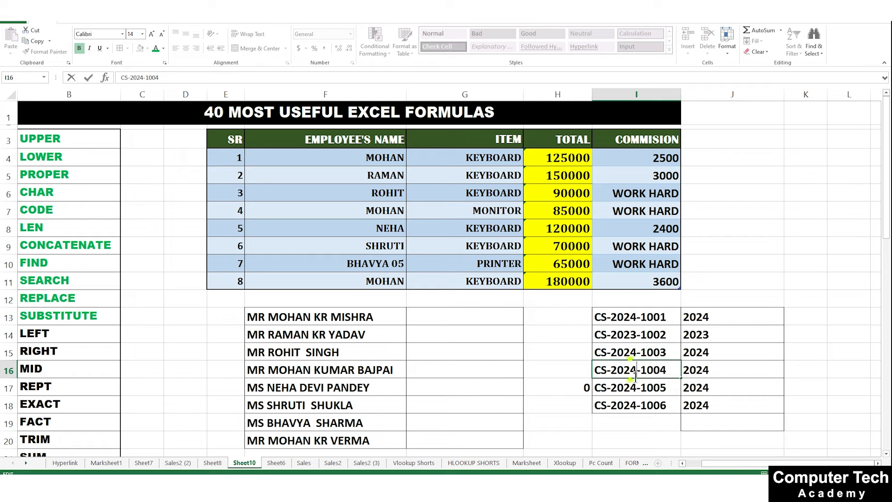
{"action": "key", "text": "BackSpace"}
{"action": "type", "text": "2"}
{"action": "key", "text": "Return"}
{"action": "key", "text": "Right"}
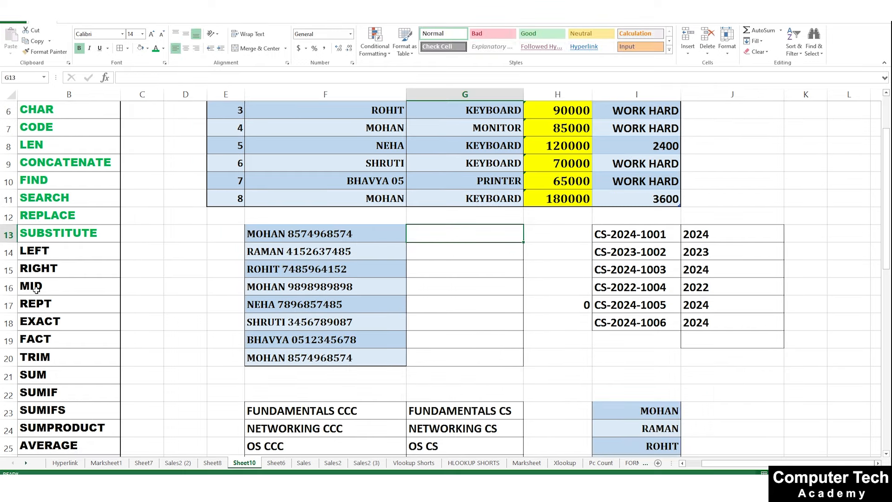
Color the LEFT, RIGHT and MID entries in B14:B16 green
{"action": "left_click_drag", "start_coordinate": [31, 285], "coordinate": [47, 255]}
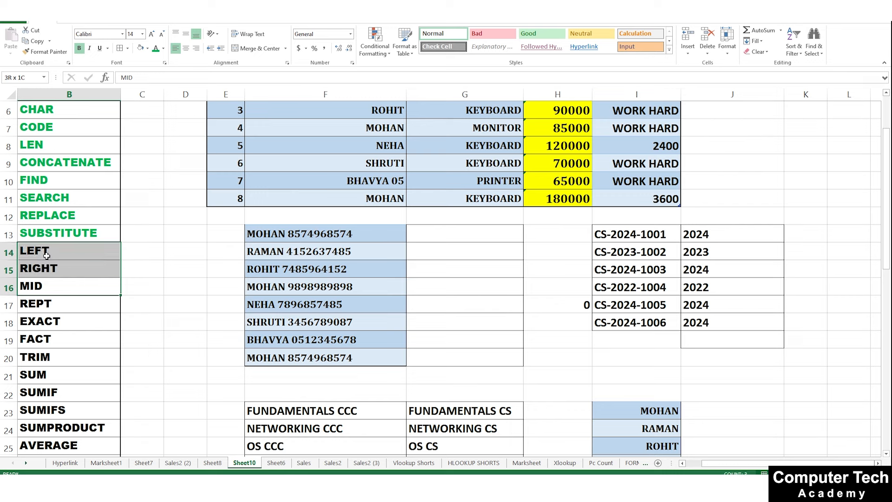
{"action": "left_click", "coordinate": [156, 48]}
{"action": "left_click", "coordinate": [336, 290]}
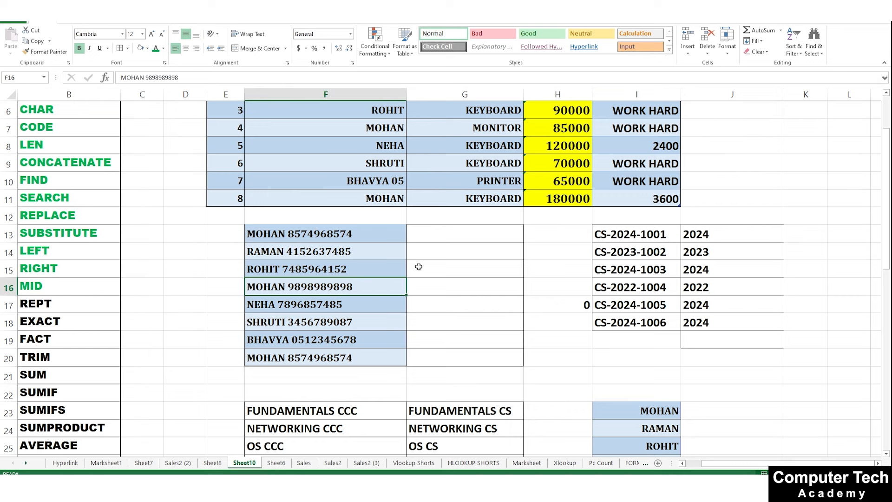
Add a surname in F13 between the first name and the phone number, leaving no spaces between the parts
{"action": "left_click", "coordinate": [435, 240]}
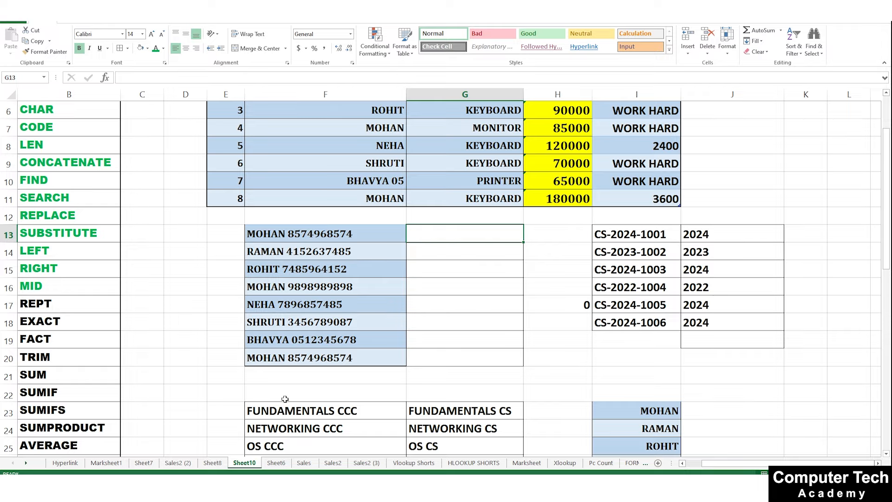
{"action": "scroll", "coordinate": [285, 398], "scroll_direction": "up", "scroll_amount": 2}
{"action": "scroll", "coordinate": [325, 301], "scroll_direction": "down", "scroll_amount": 2}
{"action": "left_click", "coordinate": [286, 231]}
{"action": "double_click", "coordinate": [287, 231]}
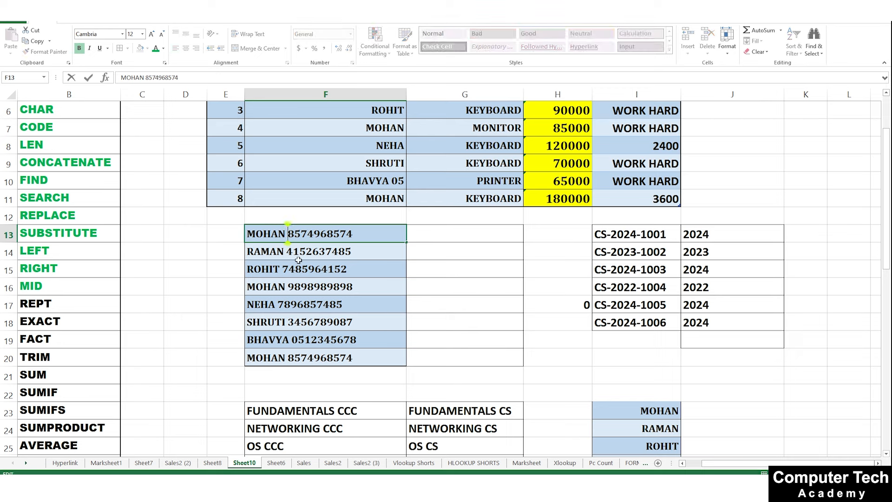
{"action": "key", "text": "BackSpace"}
{"action": "type", "text": "ml"}
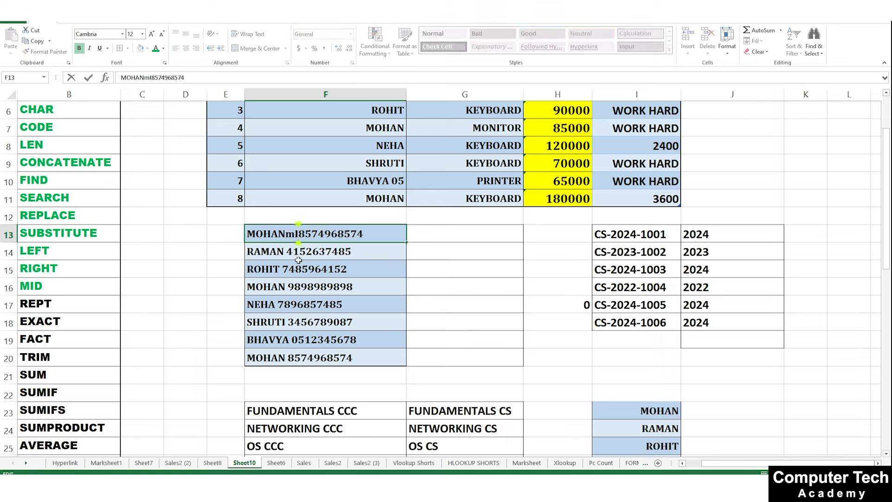
{"action": "key", "text": "BackSpace"}
{"action": "key", "text": "BackSpace"}
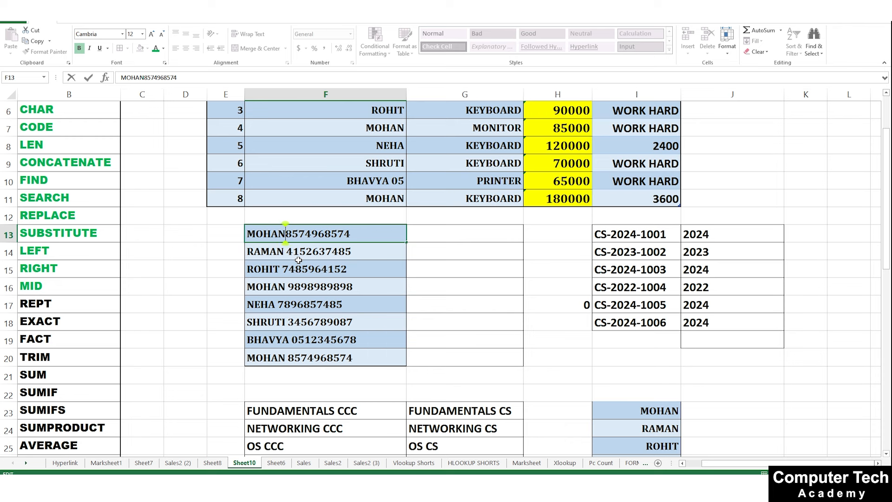
{"action": "type", "text": "M"}
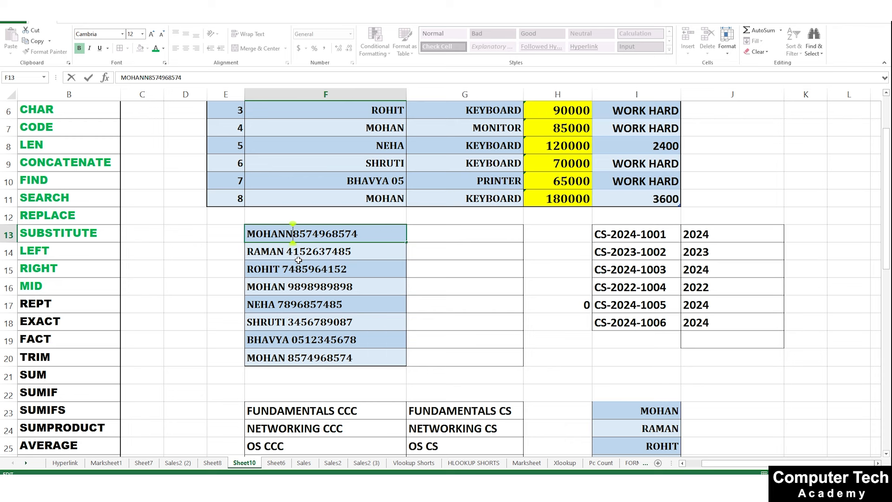
{"action": "key", "text": "BackSpace"}
{"action": "type", "text": "MISHRA"}
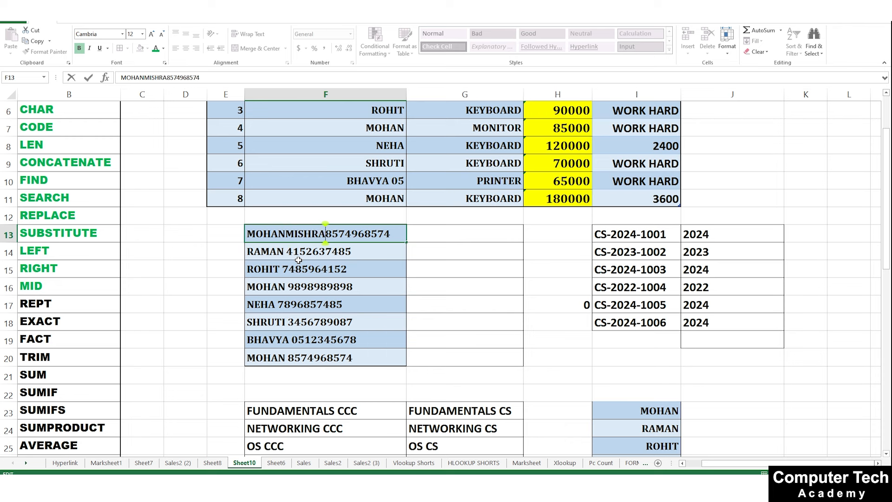
{"action": "key", "text": "Return"}
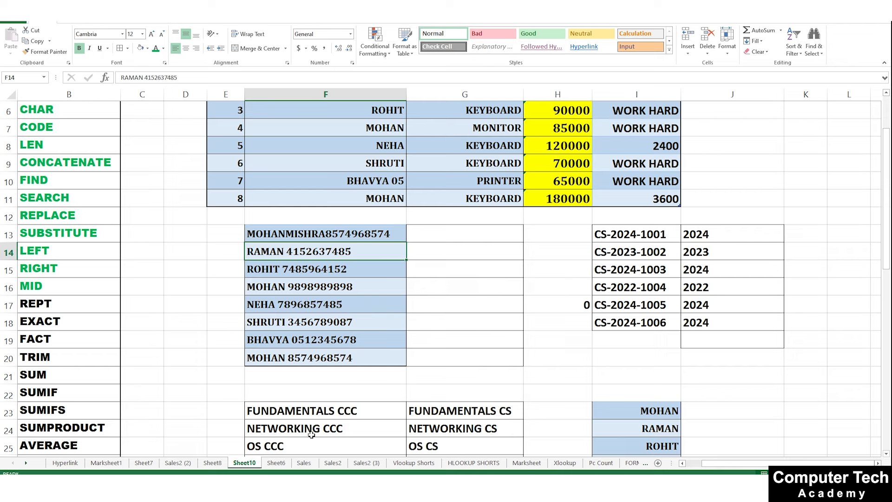
Enter =LEFT(F13,11) in G13 and fill the formula down through G20
{"action": "left_click", "coordinate": [438, 244]}
{"action": "left_click", "coordinate": [437, 239]}
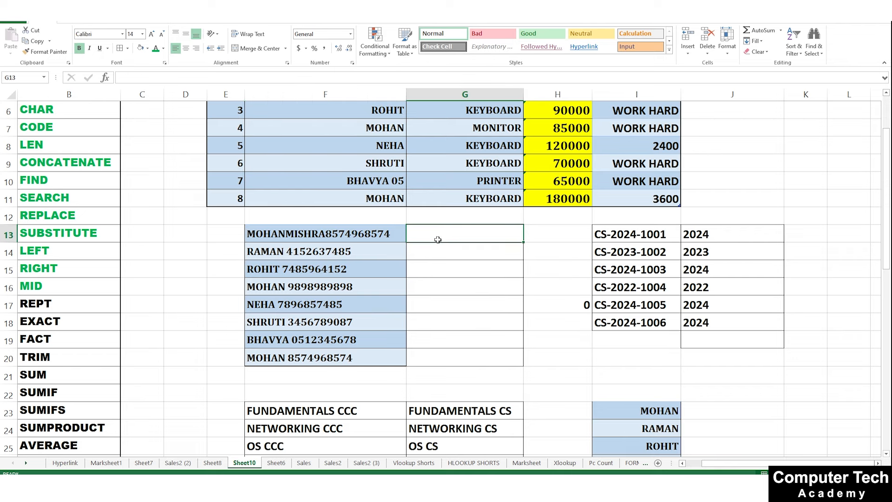
{"action": "type", "text": "=LEFT"}
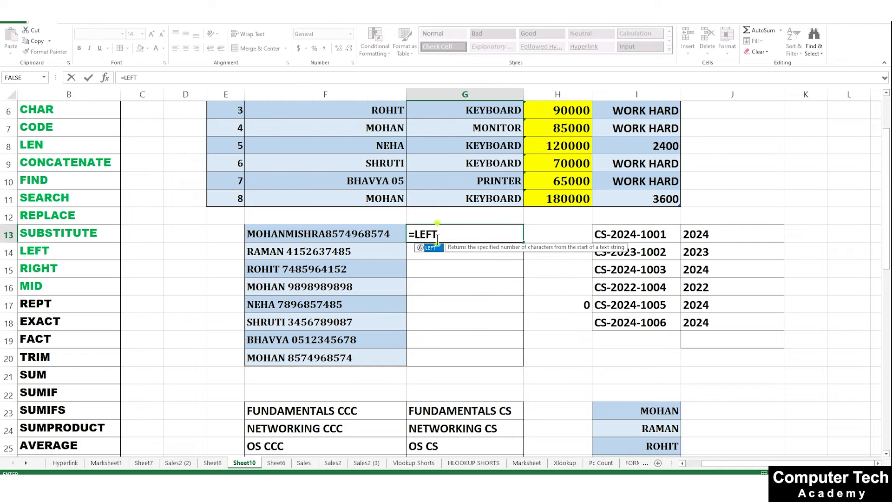
{"action": "type", "text": "("}
{"action": "left_click", "coordinate": [322, 229]}
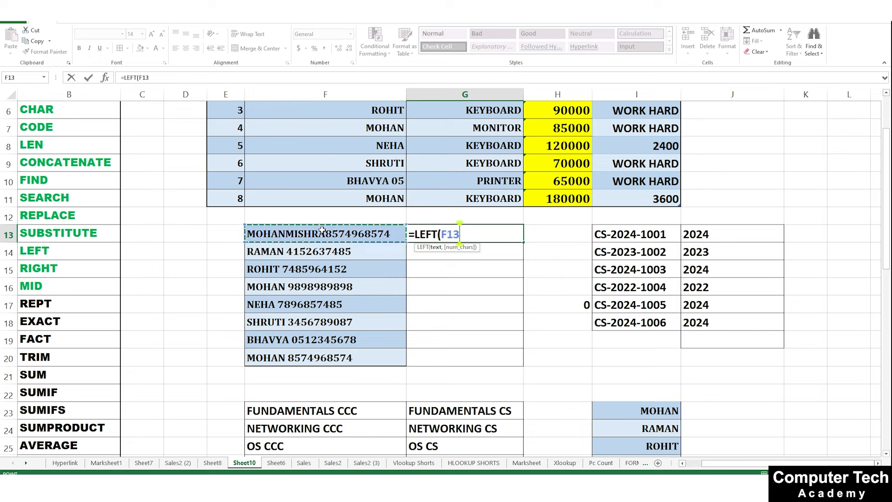
{"action": "type", "text": ","}
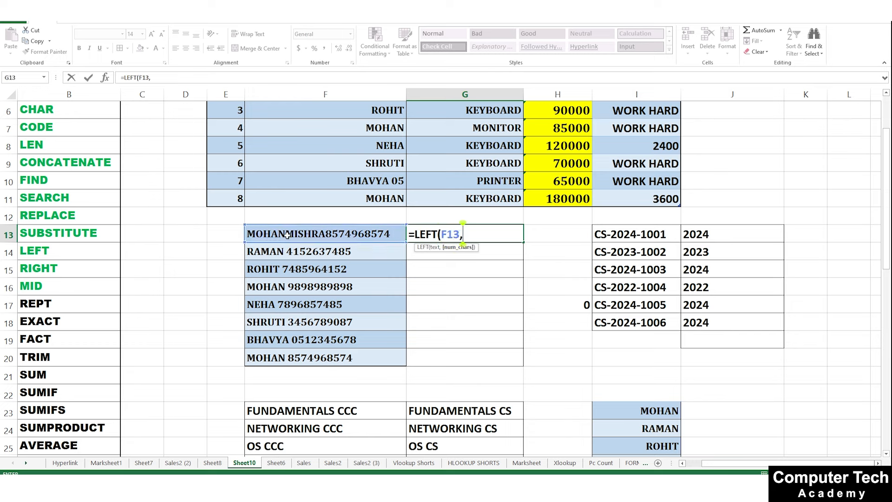
{"action": "type", "text": "11)"}
{"action": "key", "text": "Return"}
{"action": "left_click", "coordinate": [418, 232]}
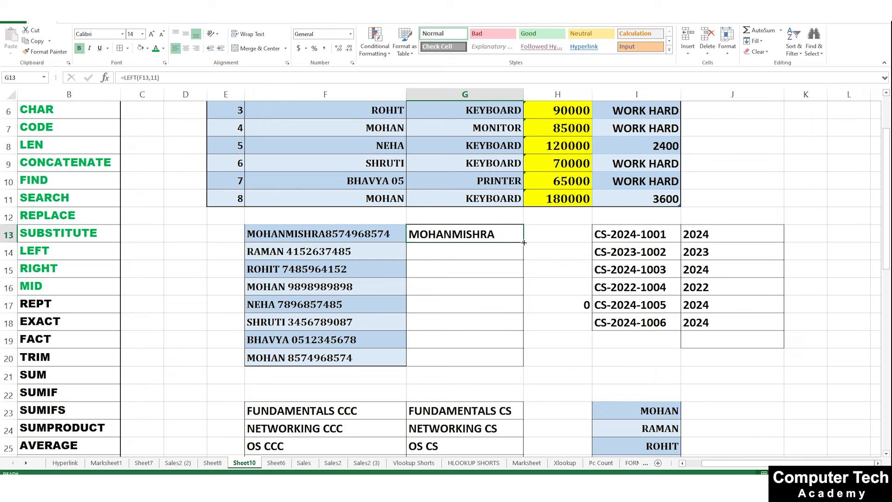
{"action": "left_click_drag", "start_coordinate": [523, 242], "coordinate": [515, 372]}
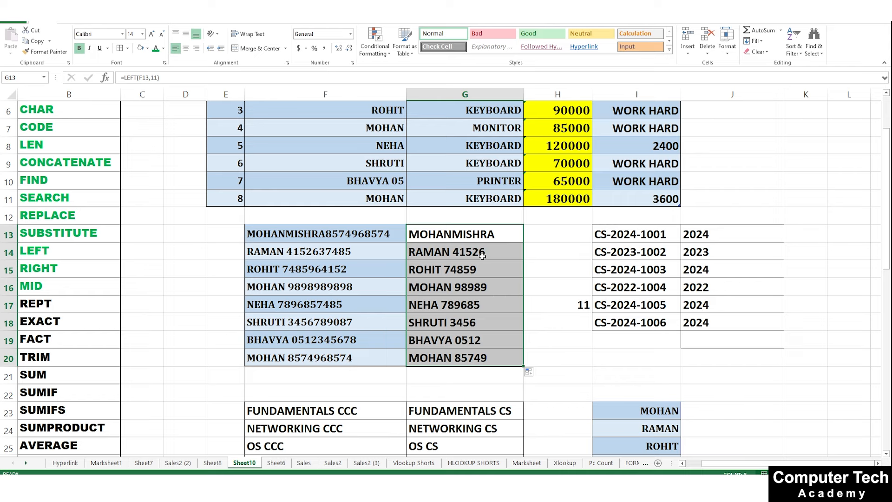
Clear the fixed-length LEFT formulas from G13:G20
{"action": "left_click_drag", "start_coordinate": [482, 256], "coordinate": [487, 358]}
{"action": "key", "text": "Delete"}
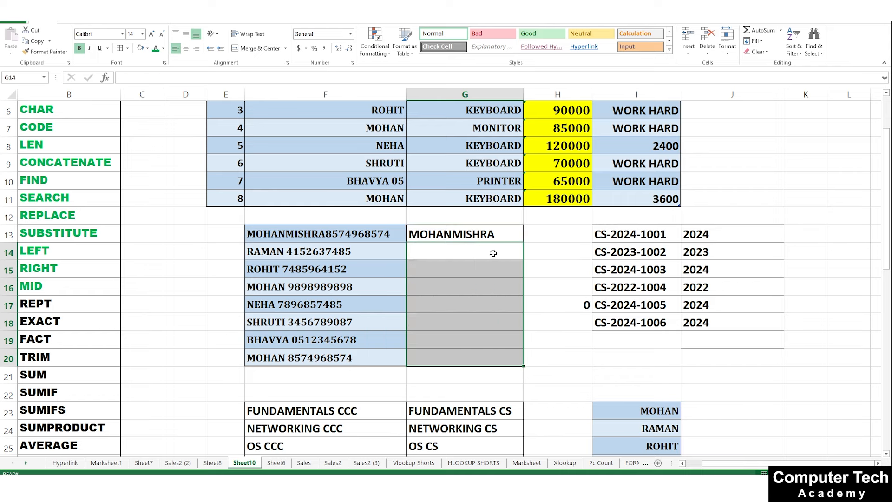
{"action": "left_click", "coordinate": [511, 251]}
{"action": "left_click", "coordinate": [487, 230]}
{"action": "key", "text": "Delete"}
{"action": "left_click", "coordinate": [490, 247]}
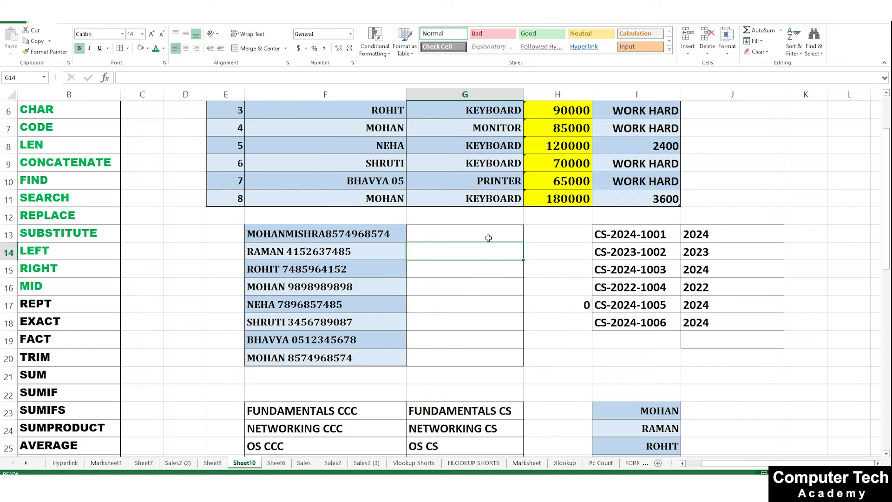
Enter =LEFT(F13,LEN(F13)-10) in G13 and fill the formula down through G20
{"action": "left_click", "coordinate": [488, 238]}
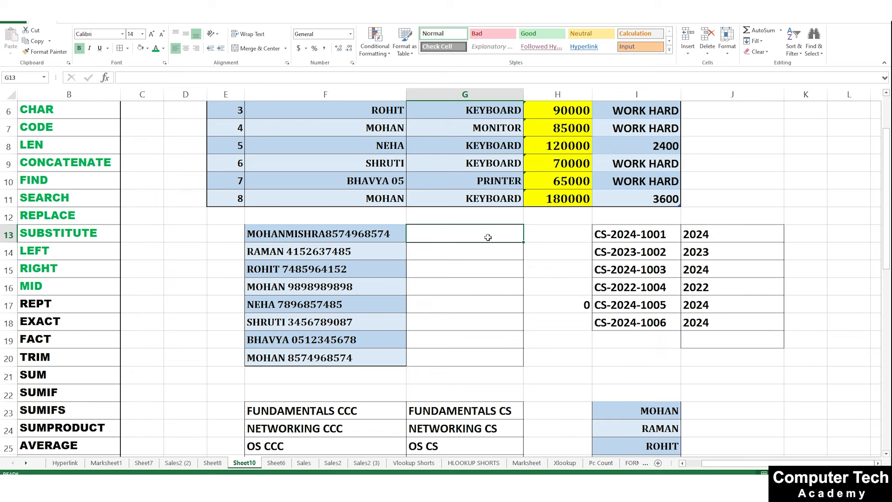
{"action": "type", "text": "="}
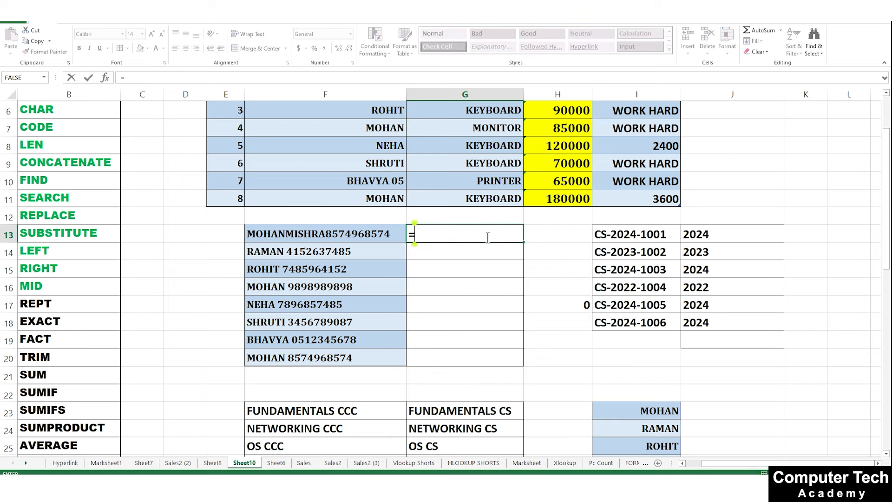
{"action": "type", "text": "LEFT"}
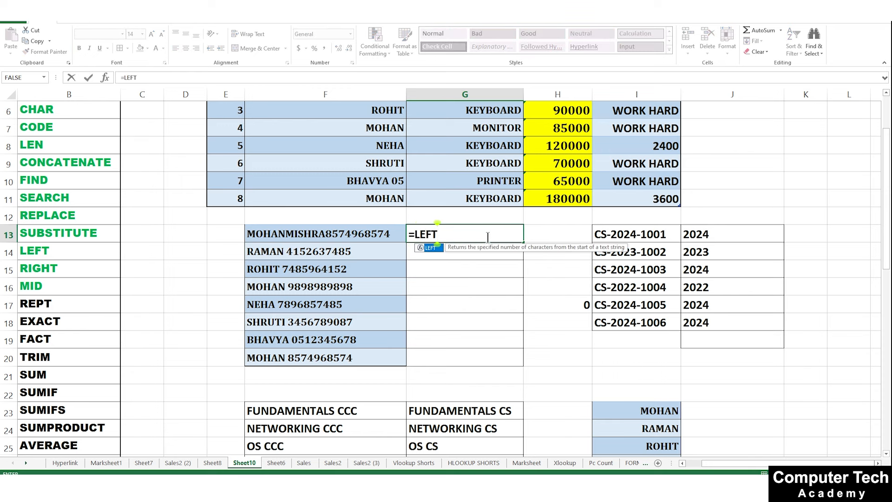
{"action": "type", "text": "("}
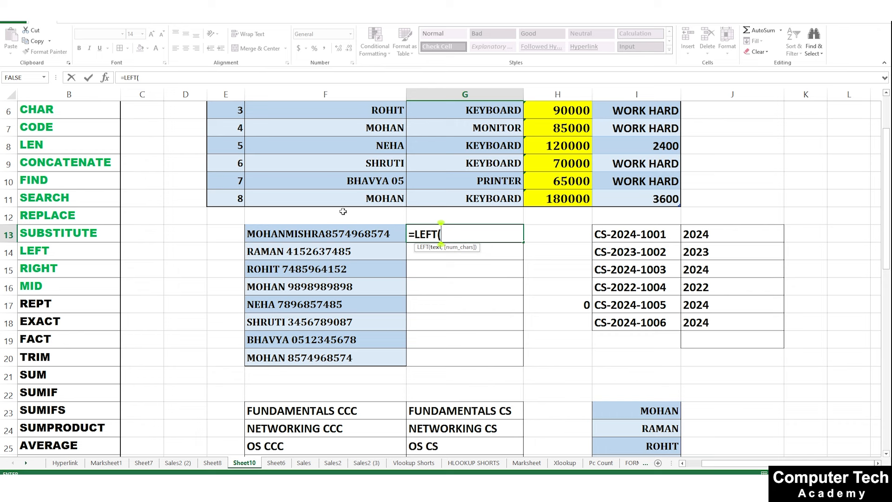
{"action": "left_click", "coordinate": [315, 230]}
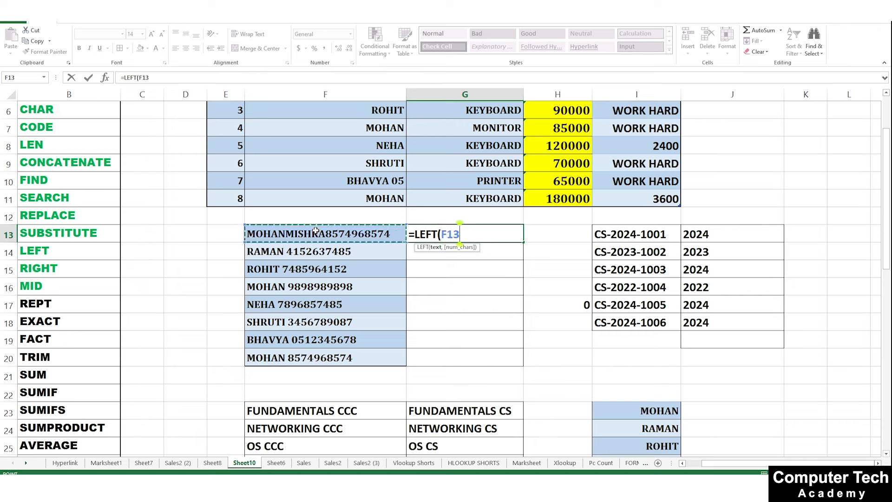
{"action": "type", "text": ","}
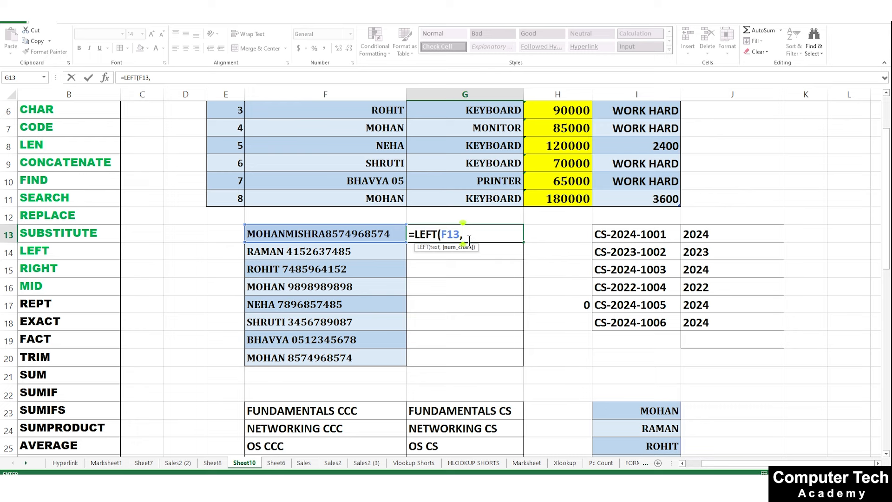
{"action": "type", "text": "LEN"}
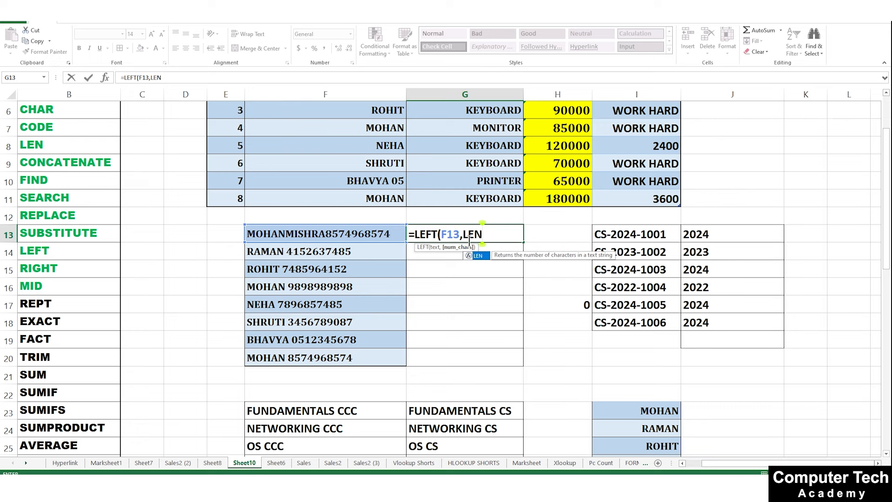
{"action": "type", "text": "("}
{"action": "left_click", "coordinate": [366, 233]}
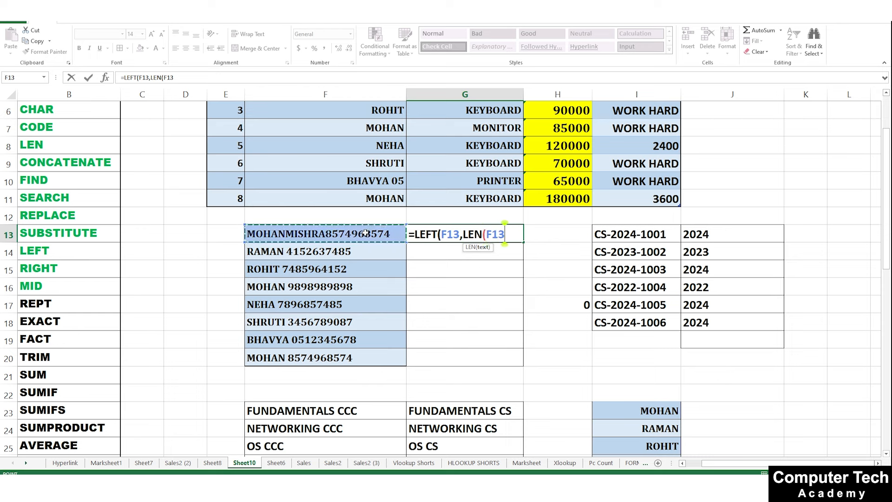
{"action": "type", "text": ")-10"}
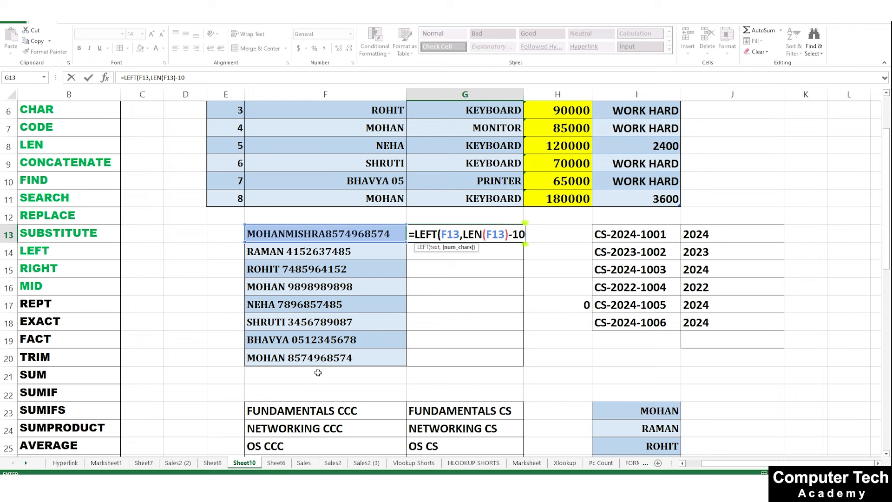
{"action": "key", "text": "Return"}
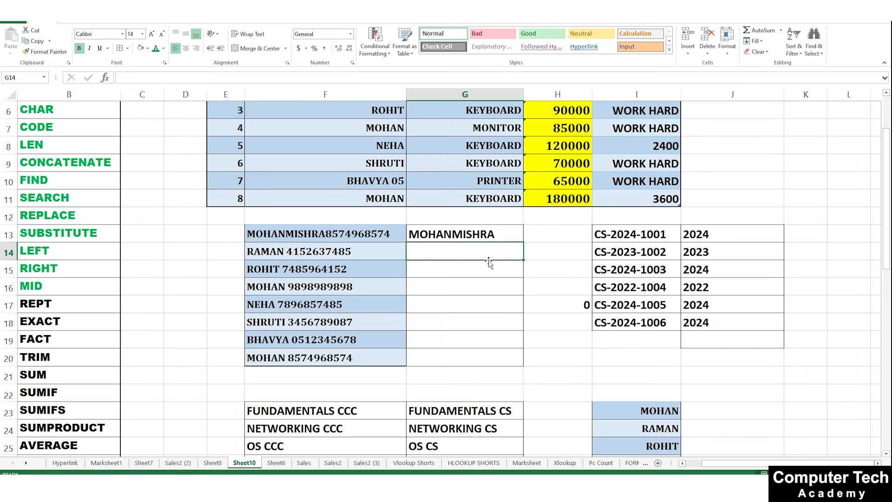
{"action": "left_click", "coordinate": [491, 230]}
{"action": "left_click_drag", "start_coordinate": [523, 241], "coordinate": [524, 368]}
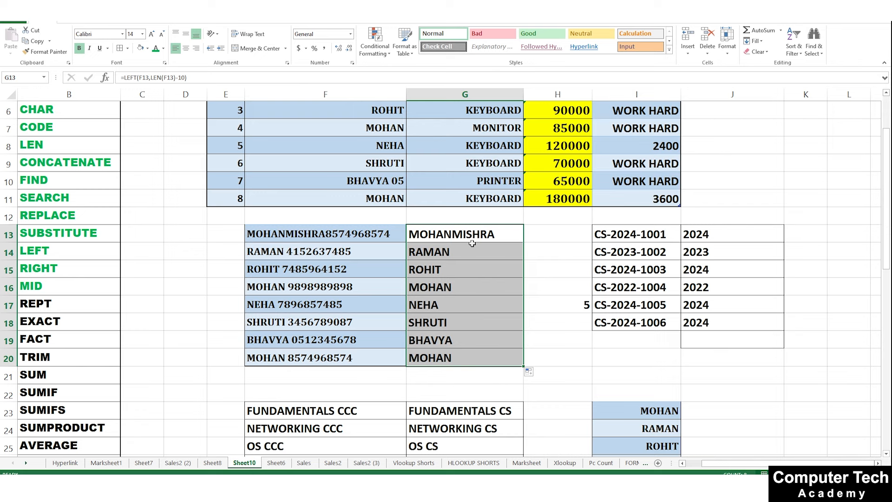
Clear the LEFT and LEN formulas from G13:G20
{"action": "left_click_drag", "start_coordinate": [468, 230], "coordinate": [507, 361]}
{"action": "key", "text": "Delete"}
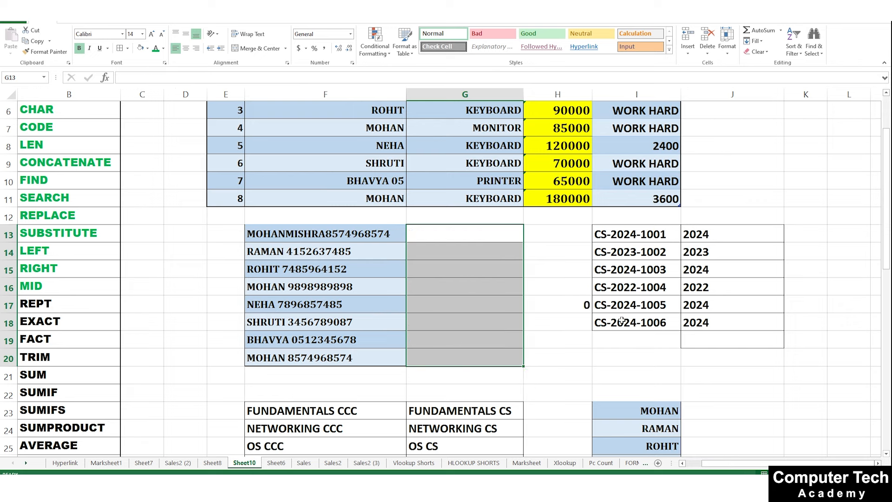
{"action": "left_click", "coordinate": [562, 290]}
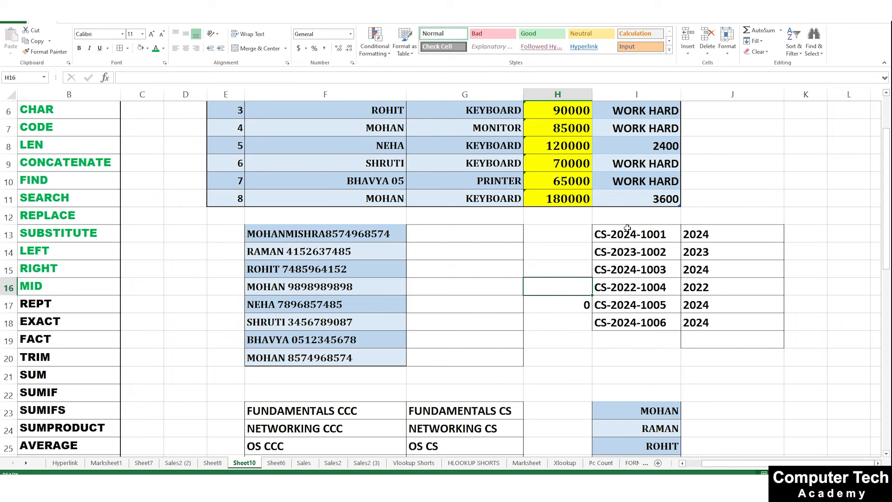
{"action": "left_click", "coordinate": [460, 253]}
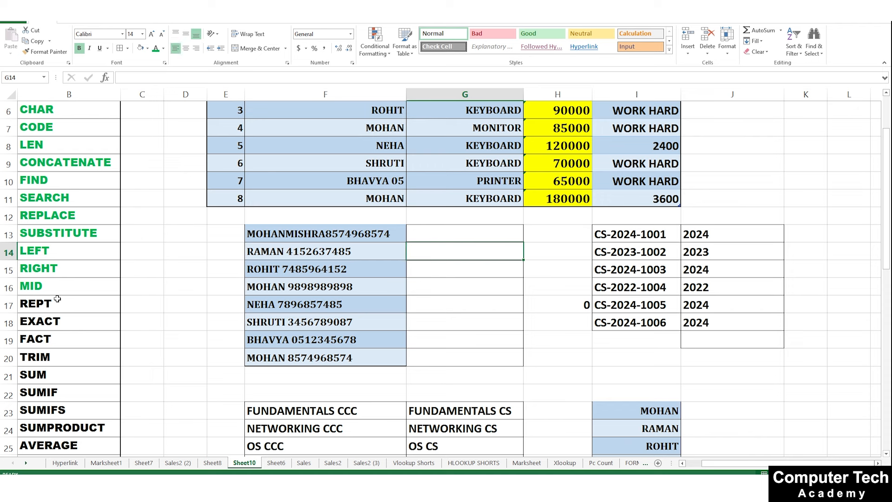
{"action": "left_click", "coordinate": [64, 302]}
{"action": "left_click", "coordinate": [473, 302]}
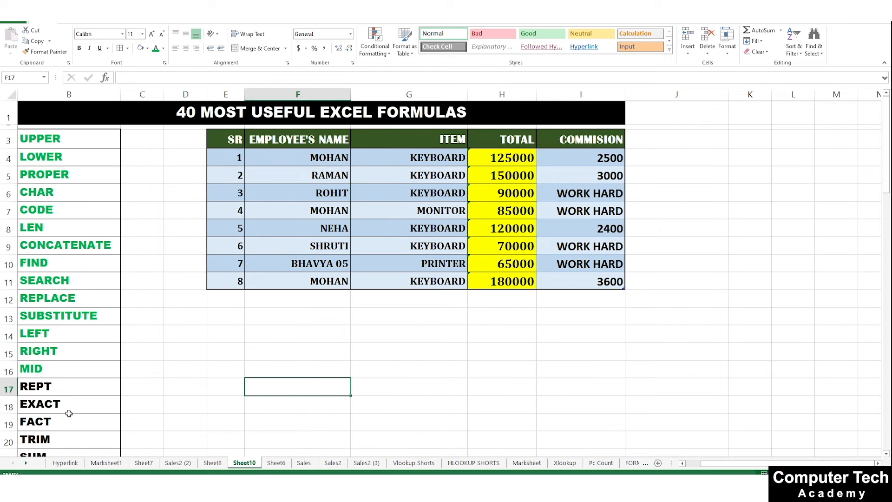
Enter =REPT(F11,10) in F13 to repeat the last employee's name ten times
{"action": "left_click", "coordinate": [304, 314]}
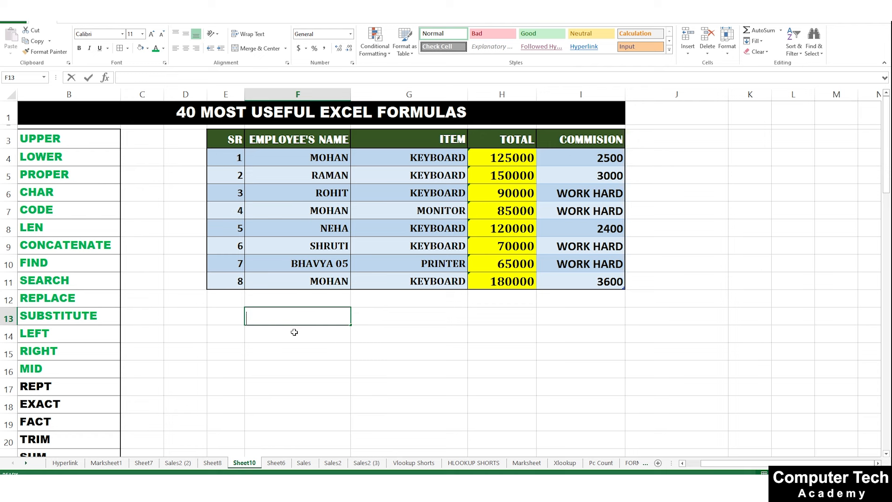
{"action": "type", "text": "=REPT"}
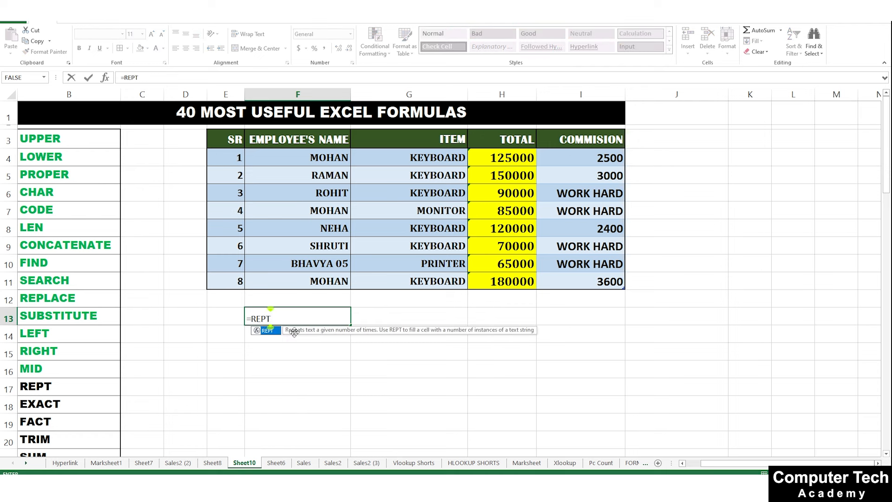
{"action": "type", "text": "("}
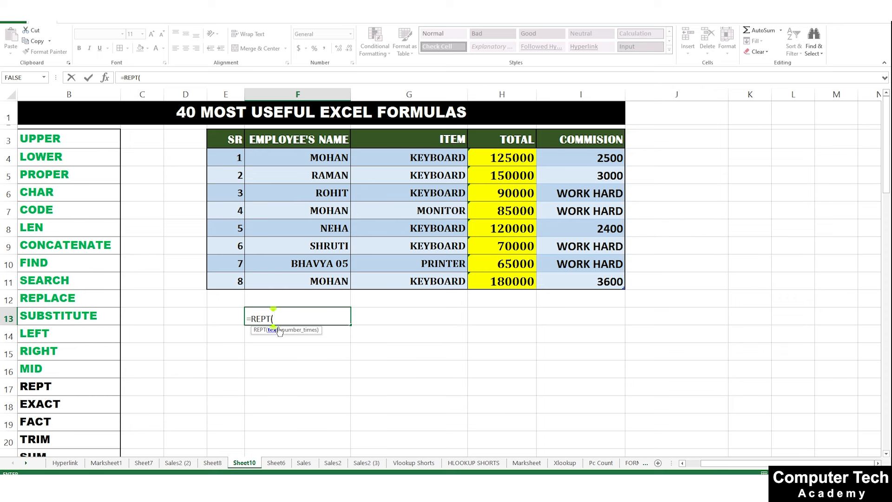
{"action": "left_click", "coordinate": [313, 287]}
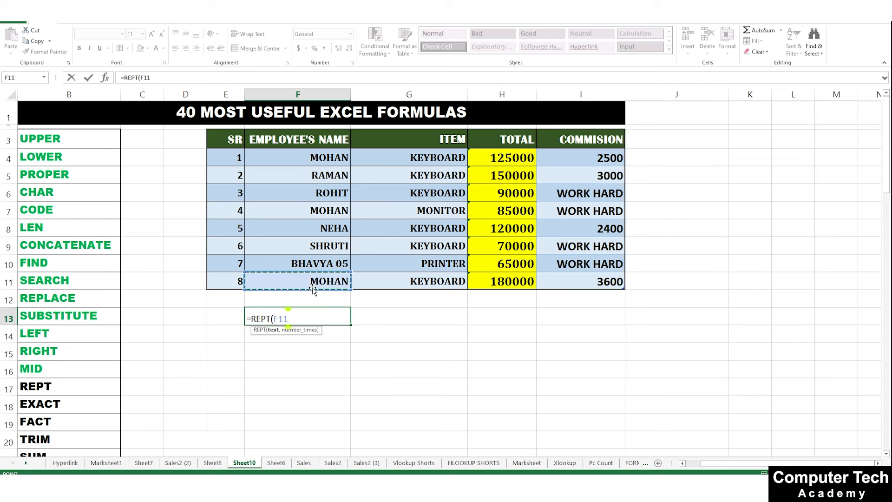
{"action": "type", "text": ","}
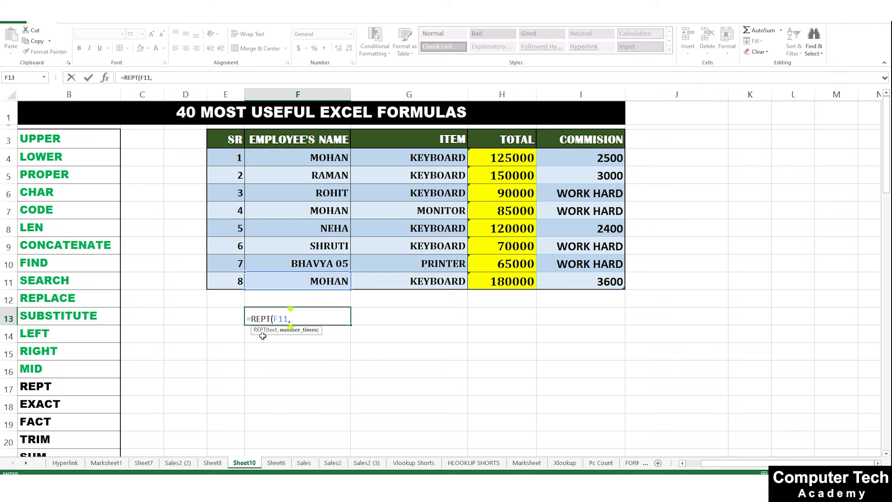
{"action": "type", "text": "10)"}
{"action": "key", "text": "Return"}
{"action": "key", "text": "Up"}
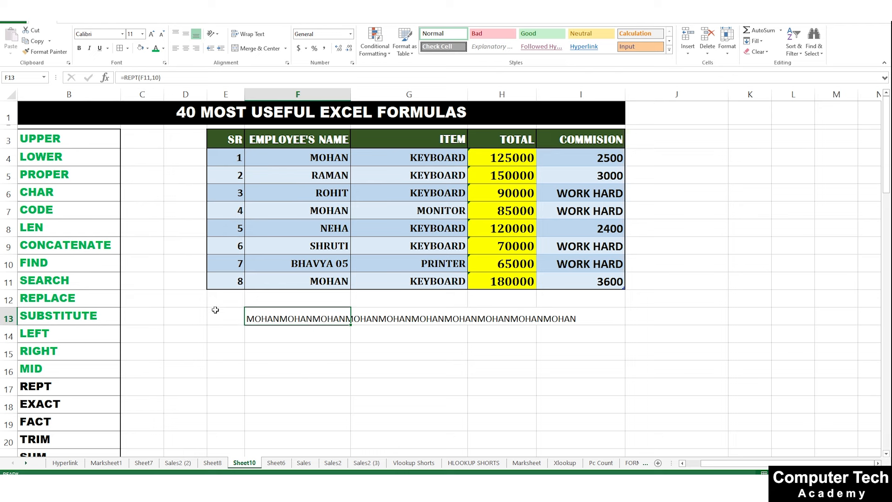
Format the range E13:I20 in bold with a font size of 14
{"action": "mouse_move", "coordinate": [215, 310]}
{"action": "left_mouse_down"}
{"action": "mouse_move", "coordinate": [558, 321]}
{"action": "mouse_move", "coordinate": [593, 450]}
{"action": "mouse_move", "coordinate": [575, 417]}
{"action": "mouse_move", "coordinate": [576, 439]}
{"action": "left_mouse_up"}
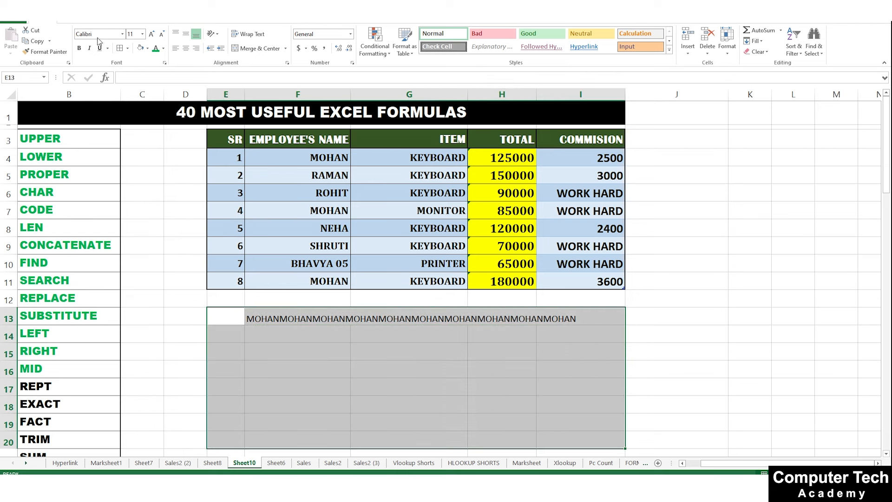
{"action": "left_click", "coordinate": [151, 36]}
{"action": "left_click", "coordinate": [152, 35]}
{"action": "left_click", "coordinate": [151, 35]}
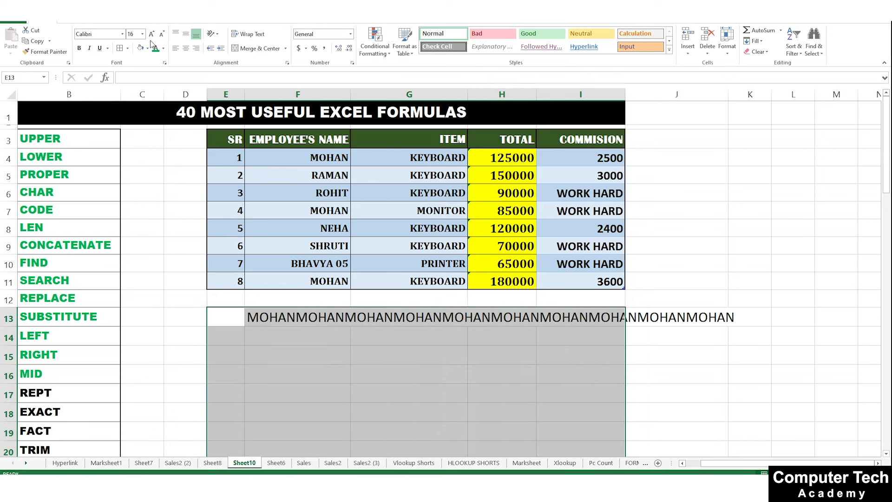
{"action": "left_click", "coordinate": [162, 34]}
{"action": "left_click", "coordinate": [79, 47]}
{"action": "left_click", "coordinate": [353, 370]}
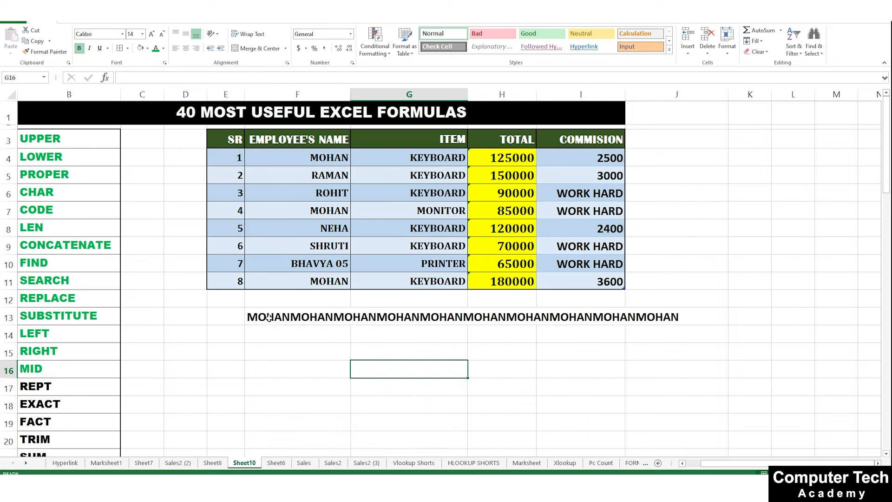
Enter =REPT(F8,5) in F14 to repeat the fifth employee's name five times
{"action": "left_click", "coordinate": [266, 340]}
{"action": "type", "text": "="}
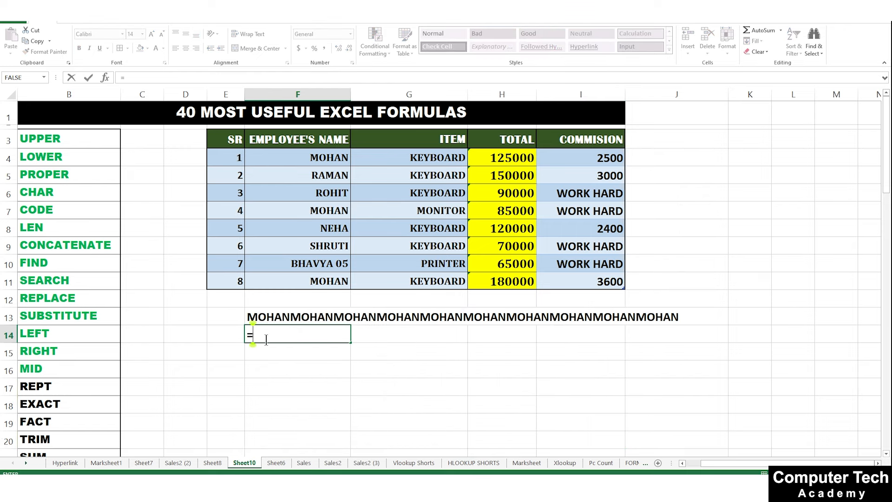
{"action": "type", "text": "REPT("}
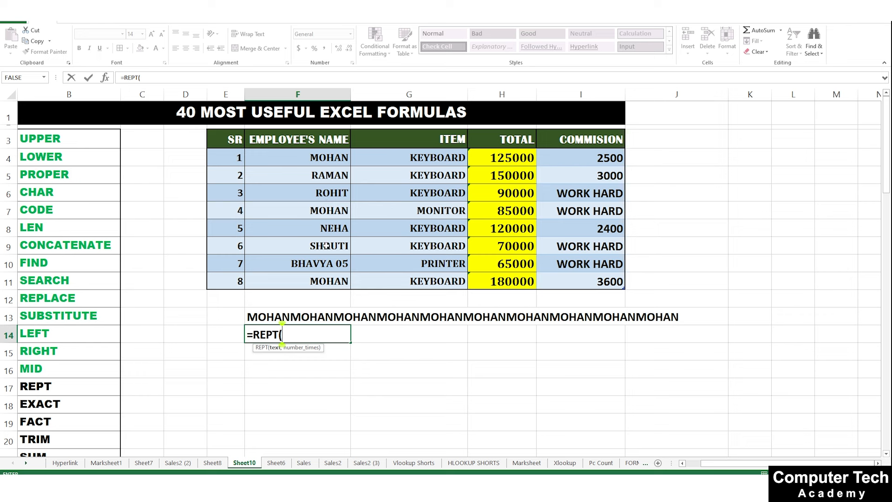
{"action": "left_click", "coordinate": [284, 235]}
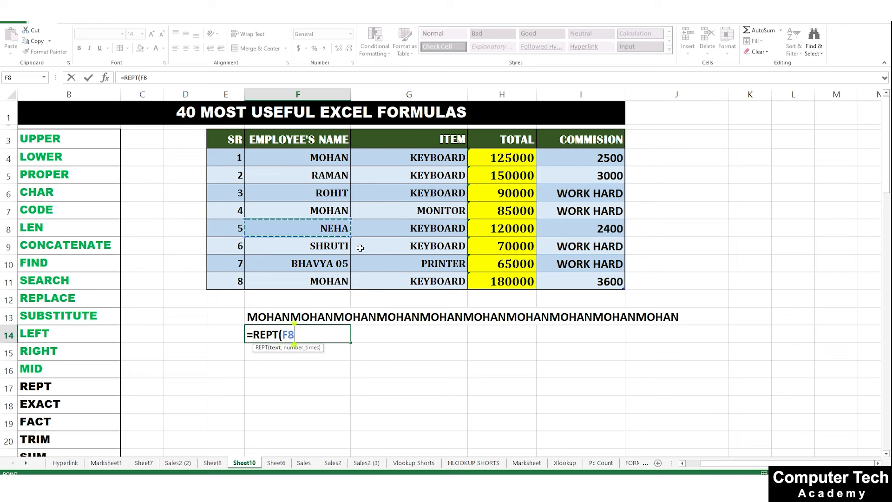
{"action": "type", "text": ","}
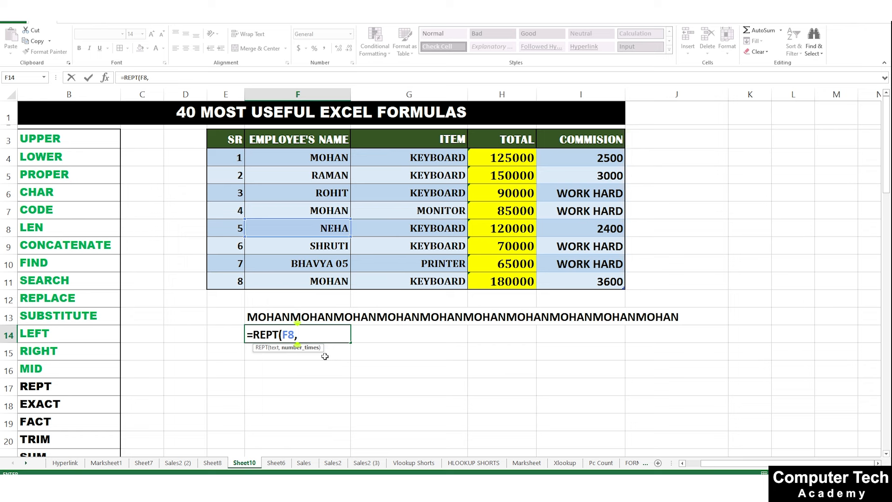
{"action": "type", "text": "5)"}
{"action": "key", "text": "Return"}
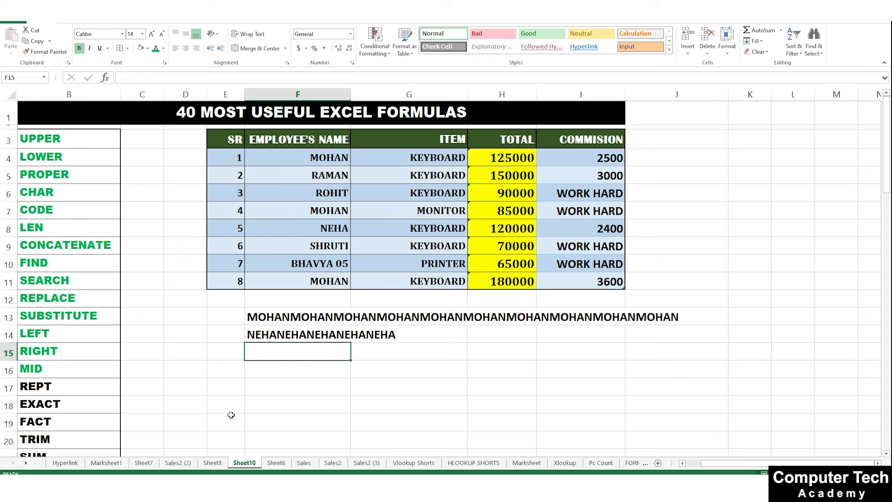
Clear the REPT formulas from F13:F14 below the employee table
{"action": "left_click", "coordinate": [279, 315]}
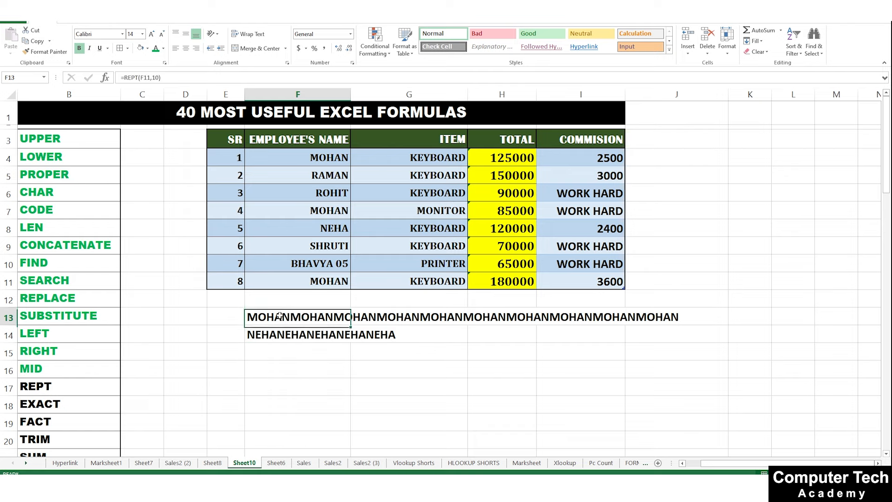
{"action": "left_click_drag", "start_coordinate": [280, 316], "coordinate": [651, 348]}
{"action": "key", "text": "Delete"}
{"action": "left_click", "coordinate": [581, 351]}
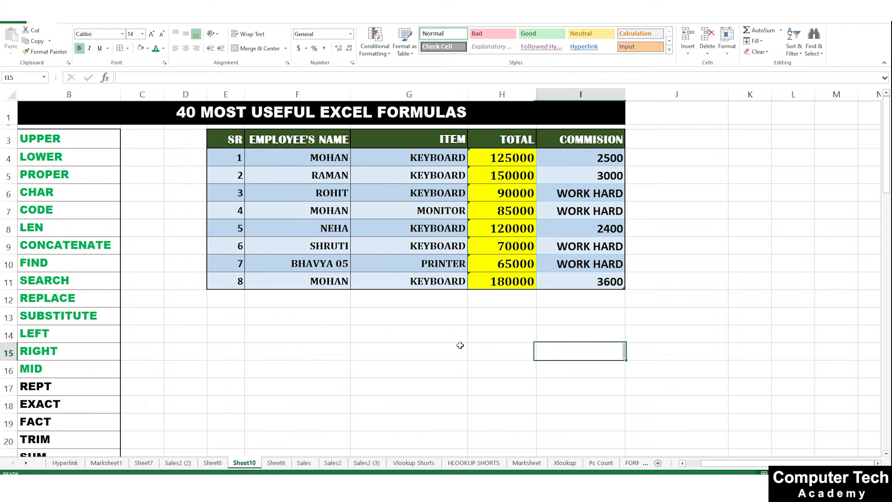
{"action": "left_click", "coordinate": [294, 320]}
Change the font color of REPT in B17 to green to mark that formula as covered
{"action": "scroll", "coordinate": [50, 377], "scroll_direction": "down", "scroll_amount": 2}
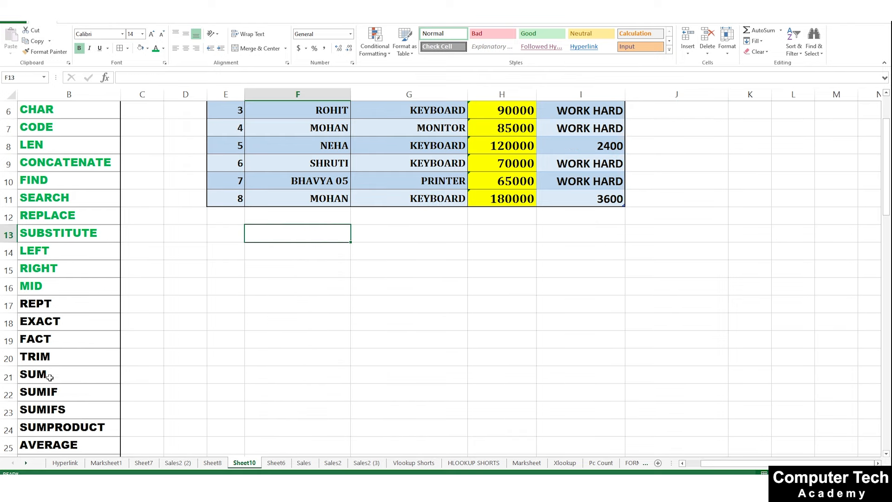
{"action": "left_click", "coordinate": [51, 320]}
{"action": "left_click", "coordinate": [62, 306]}
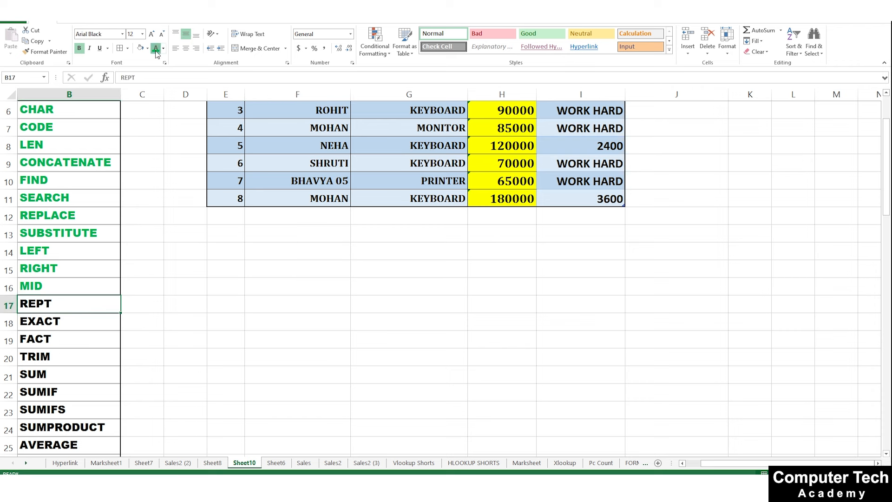
{"action": "left_click", "coordinate": [156, 49]}
{"action": "left_click", "coordinate": [44, 326]}
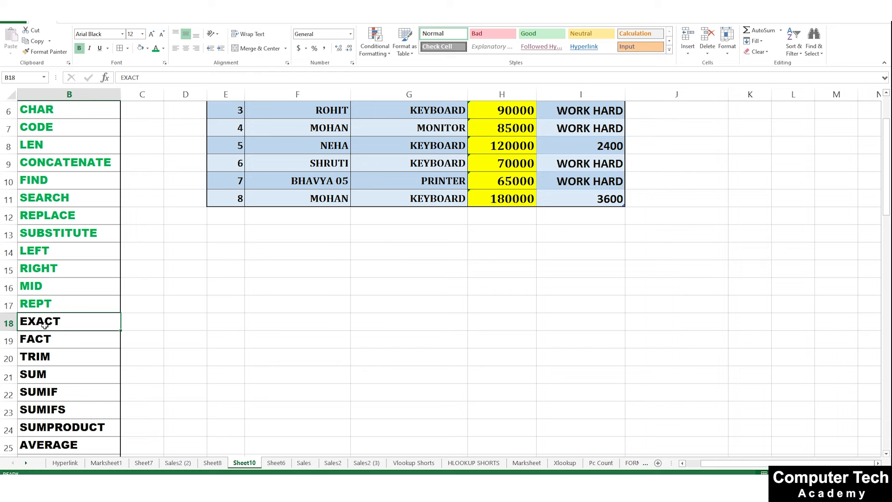
{"action": "left_click", "coordinate": [308, 264]}
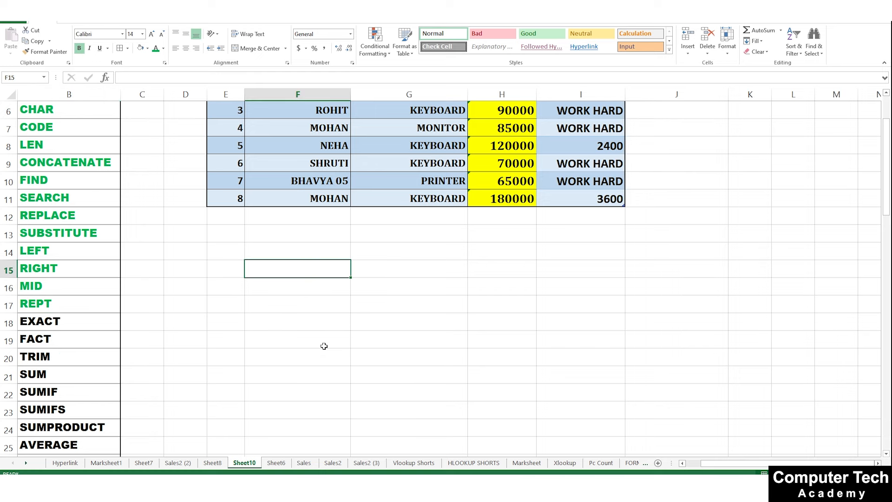
Try to enter =EXACT(F4,F7,F11) in F13 to compare three employee names at once
{"action": "scroll", "coordinate": [324, 346], "scroll_direction": "up", "scroll_amount": 2}
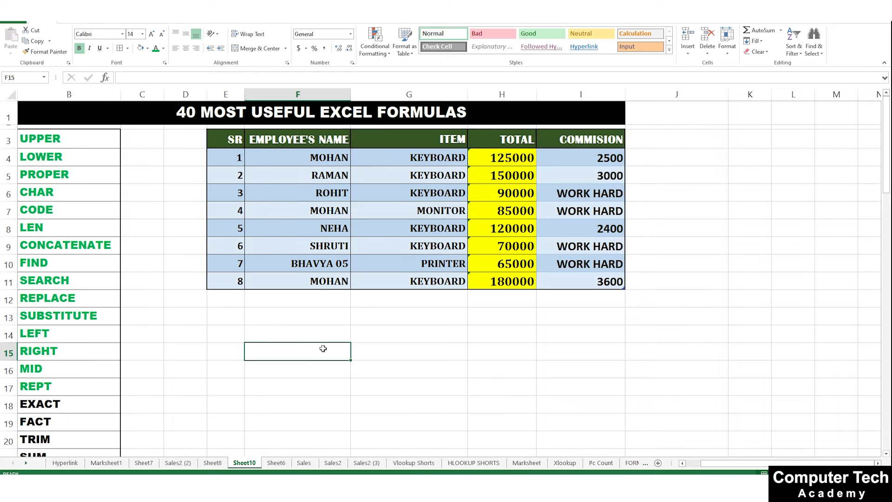
{"action": "left_click", "coordinate": [298, 321]}
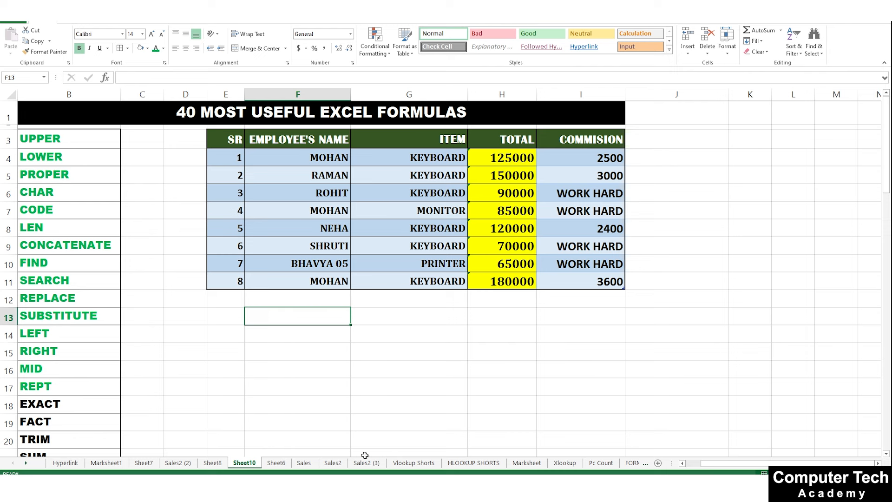
{"action": "type", "text": "=EC"}
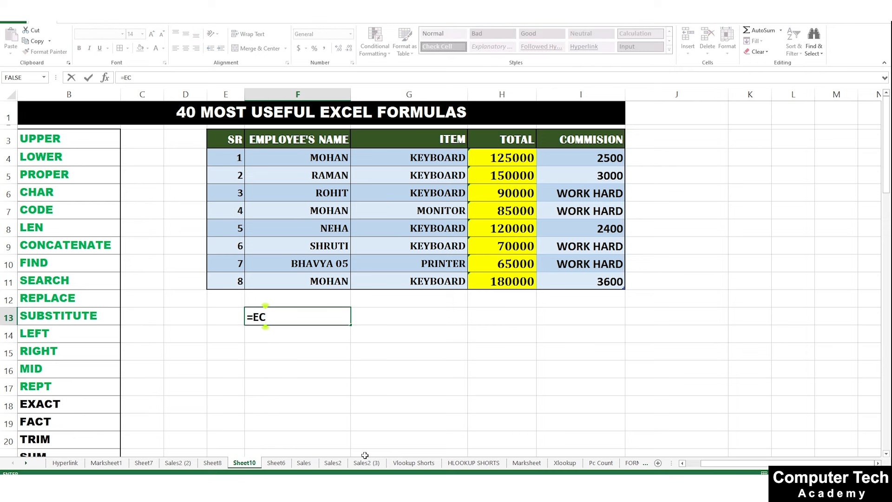
{"action": "key", "text": "BackSpace"}
{"action": "type", "text": "XACT"}
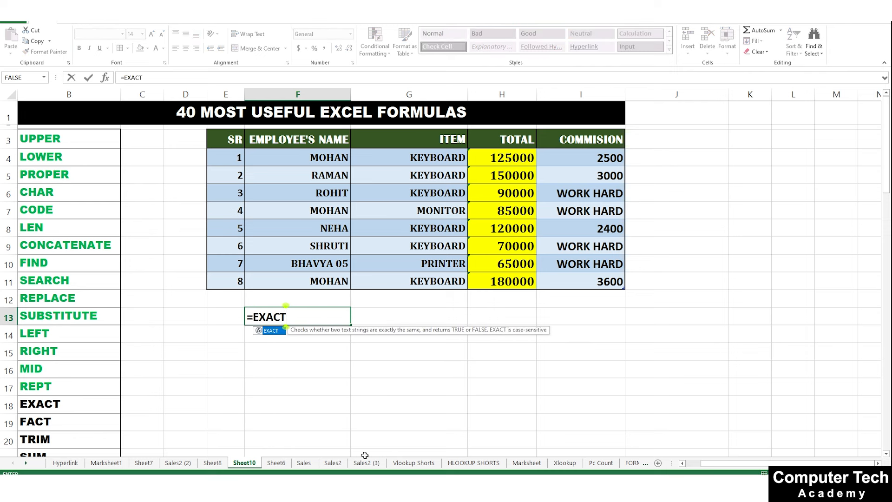
{"action": "type", "text": "("}
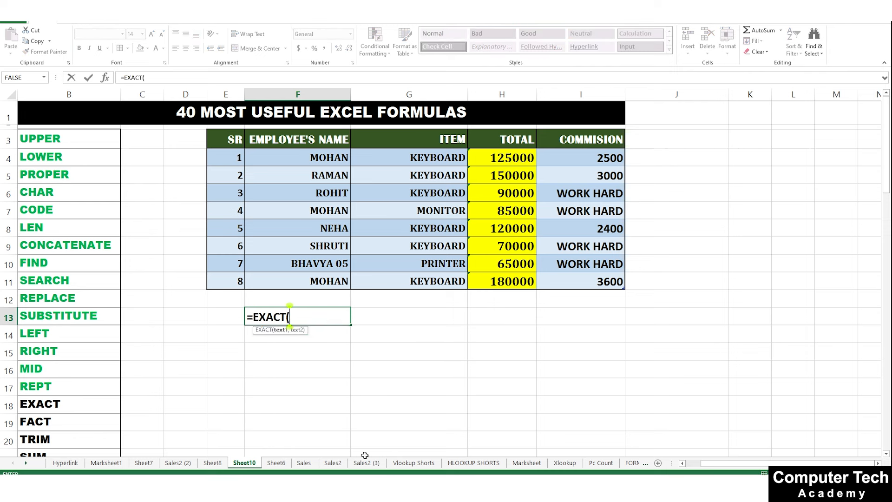
{"action": "left_click", "coordinate": [323, 153]}
{"action": "type", "text": ","}
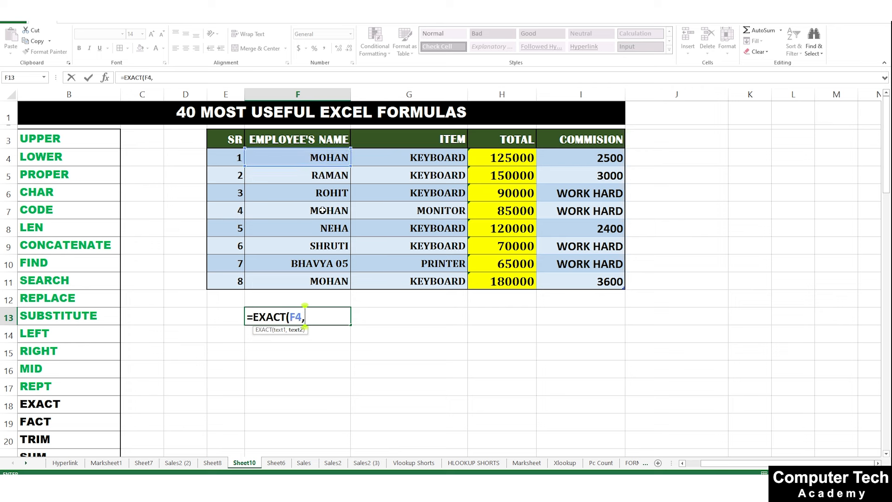
{"action": "left_click", "coordinate": [323, 210]}
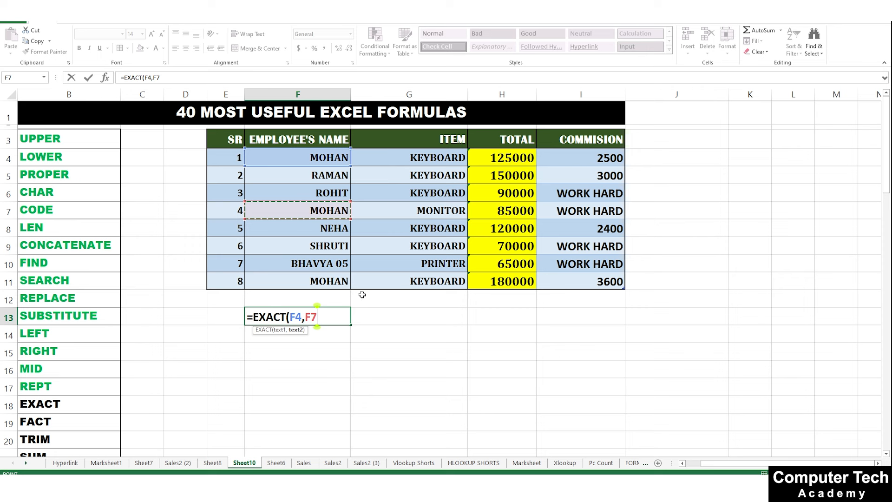
{"action": "type", "text": ","}
{"action": "left_click", "coordinate": [337, 282]}
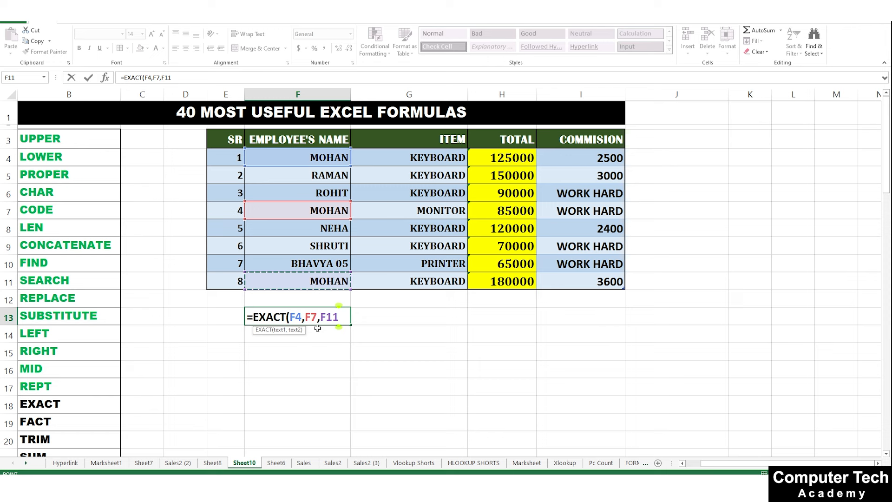
{"action": "type", "text": ")"}
{"action": "key", "text": "Return"}
{"action": "left_click", "coordinate": [458, 269]}
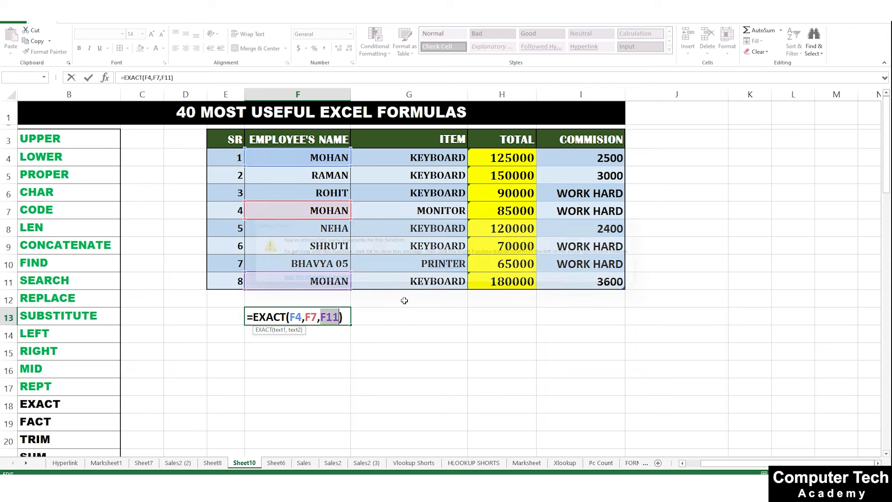
Remove the F11 argument from the formula in F13 and enter it as =EXACT(F4,F7)
{"action": "left_click", "coordinate": [339, 317]}
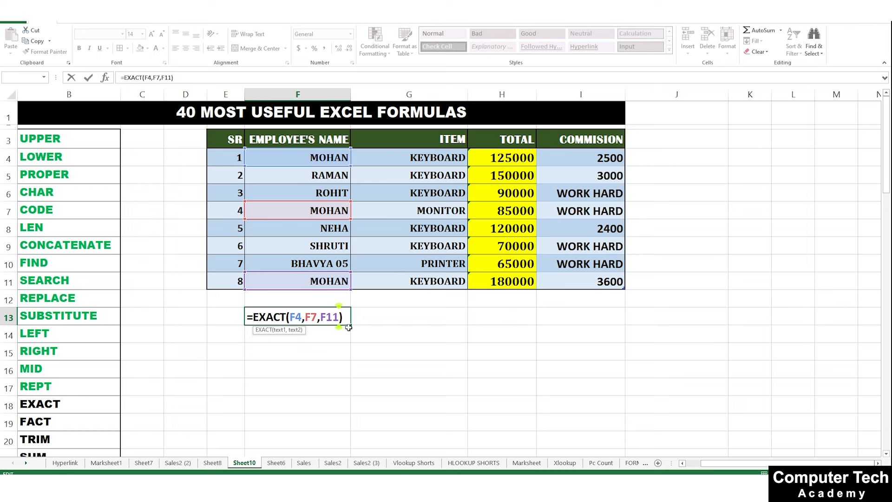
{"action": "key", "text": "BackSpace"}
{"action": "key", "text": "BackSpace"}
{"action": "key", "text": "BackSpace"}
{"action": "key", "text": "BackSpace"}
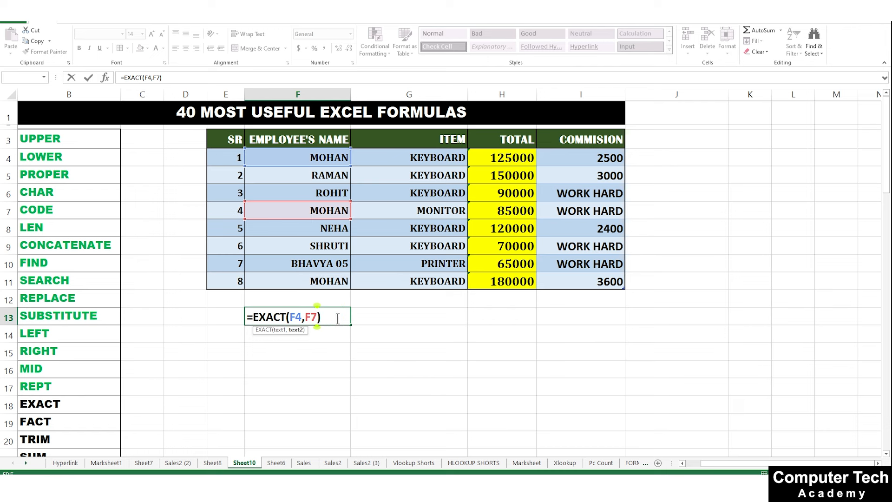
{"action": "key", "text": "Return"}
{"action": "left_click", "coordinate": [335, 318]}
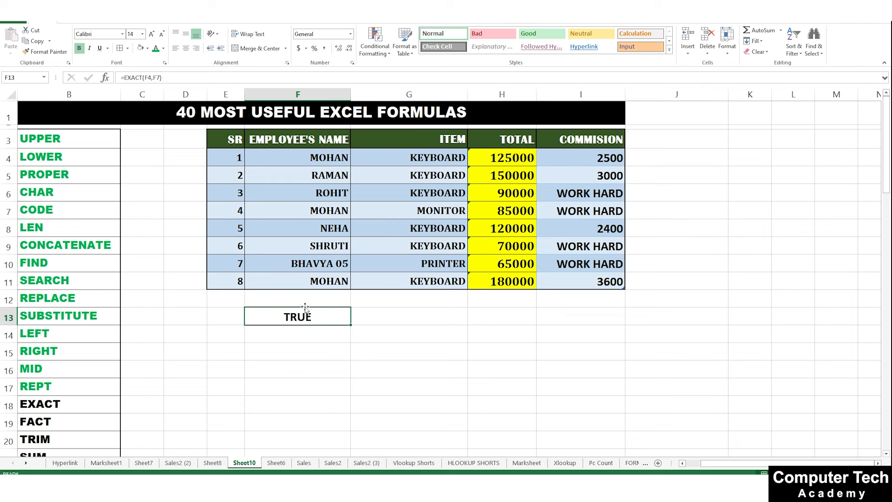
{"action": "left_click", "coordinate": [337, 160]}
{"action": "left_click", "coordinate": [349, 212]}
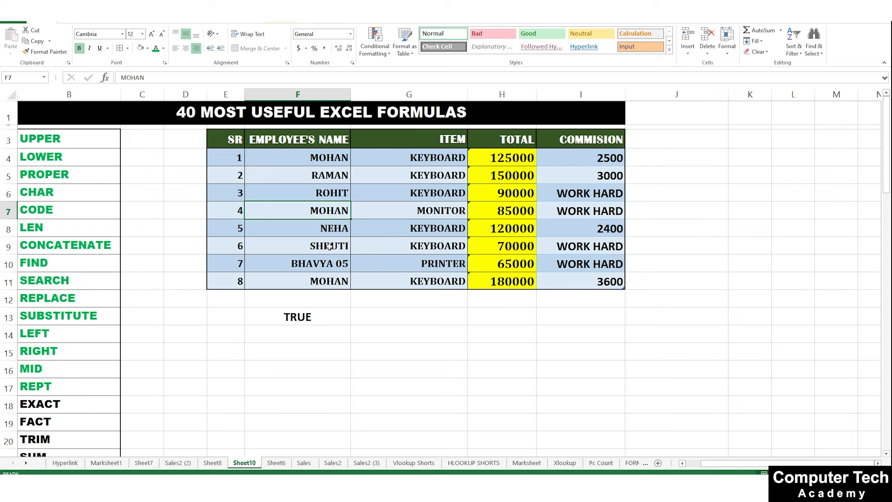
Enter =EXACT(F4,F5) in F14 to compare the first two employee names
{"action": "left_click", "coordinate": [331, 333]}
{"action": "type", "text": "="}
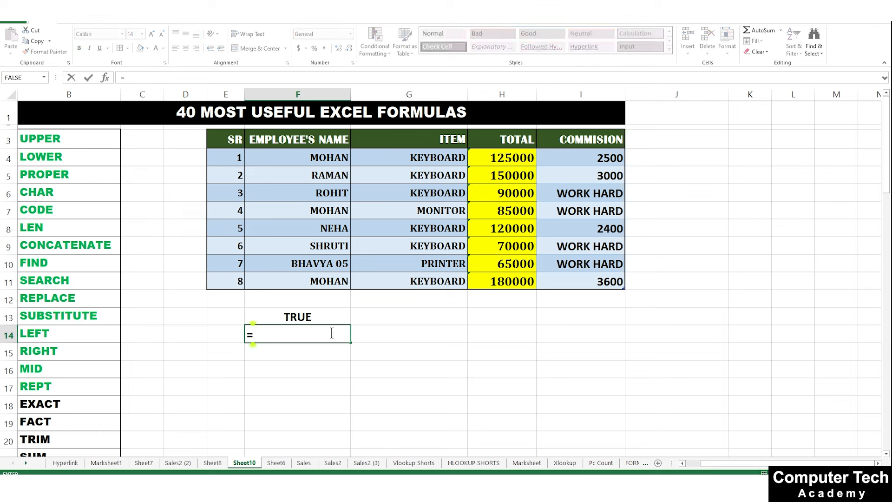
{"action": "type", "text": "EXACT"}
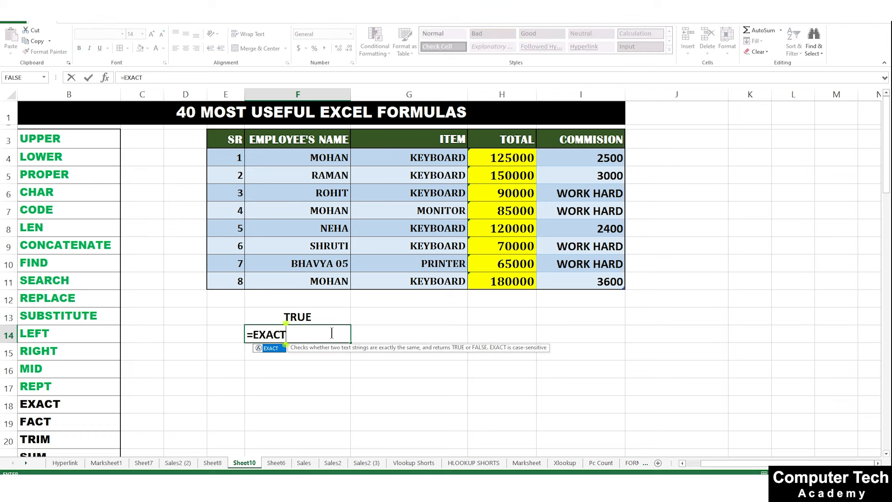
{"action": "type", "text": "("}
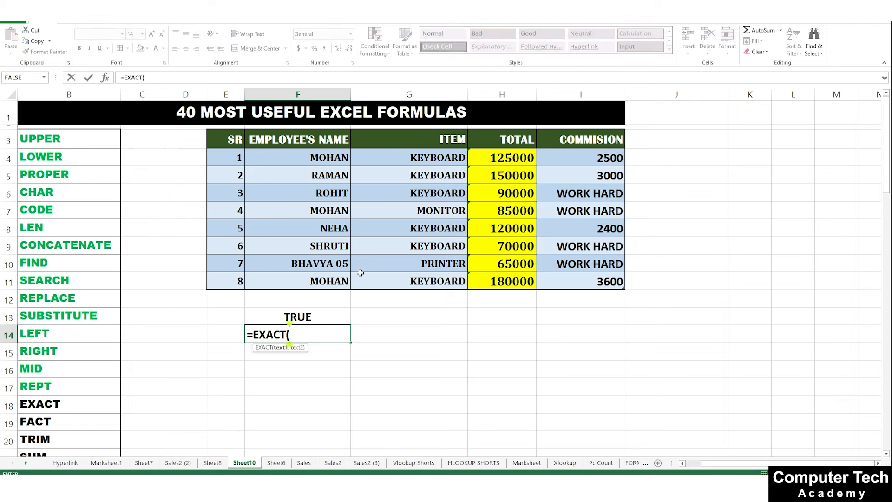
{"action": "left_click", "coordinate": [324, 159]}
{"action": "type", "text": ","}
{"action": "left_click", "coordinate": [320, 176]}
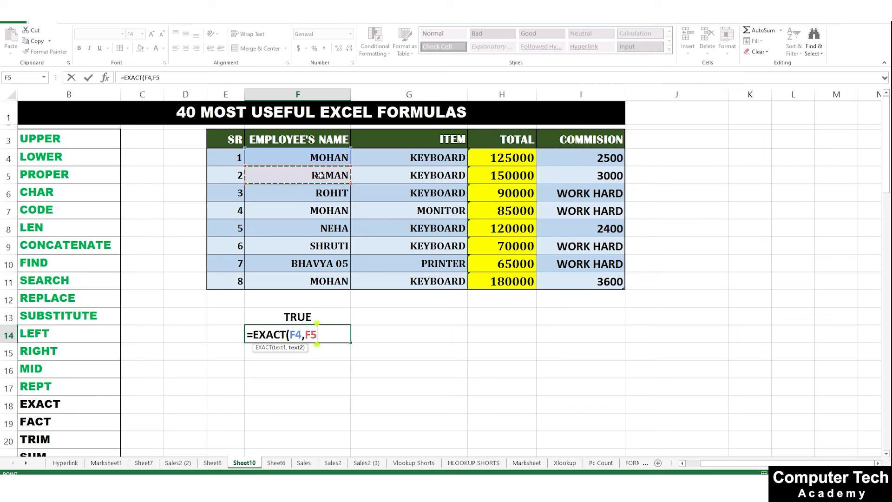
{"action": "type", "text": ")"}
{"action": "key", "text": "Return"}
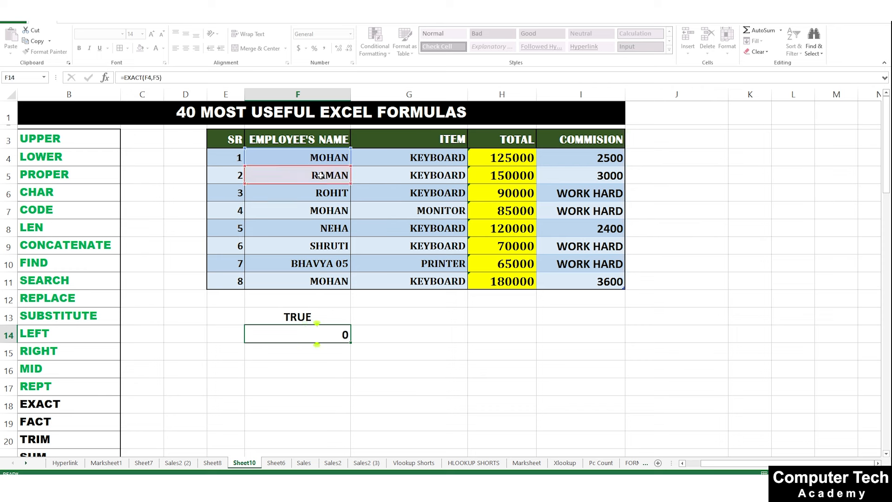
{"action": "left_click", "coordinate": [324, 329]}
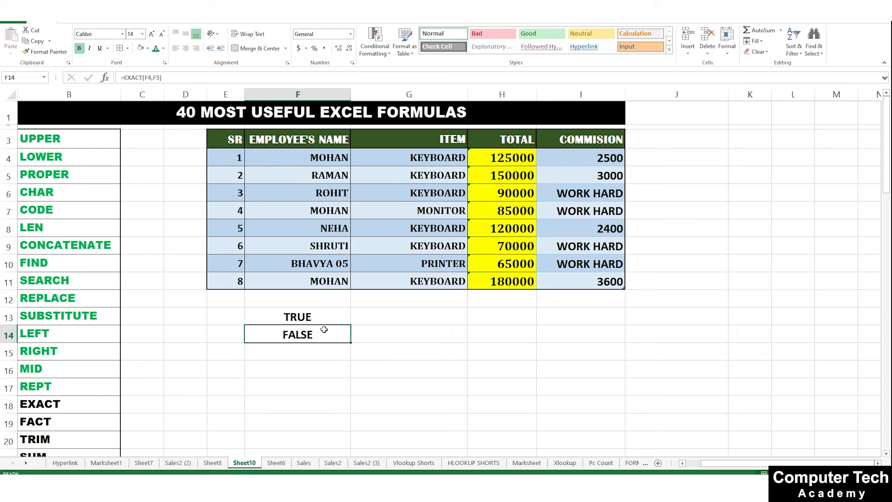
{"action": "left_click", "coordinate": [357, 332]}
{"action": "left_click", "coordinate": [389, 313]}
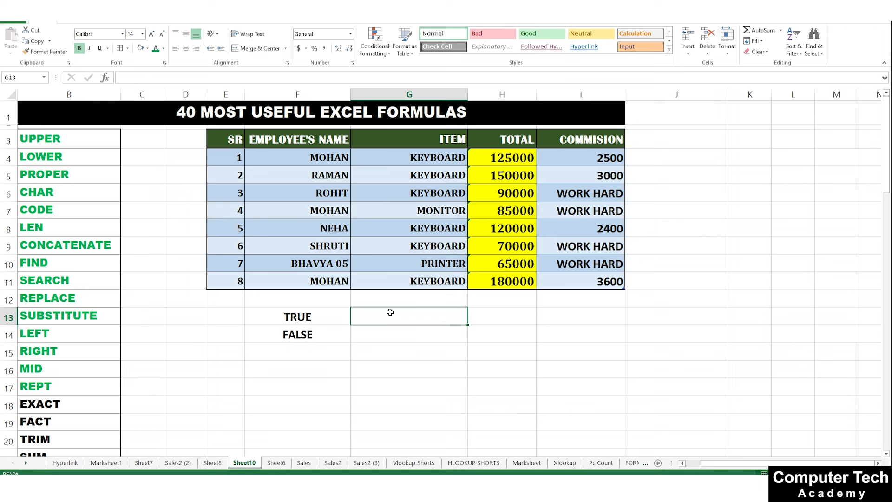
Clear the EXACT formulas from F13:F14
{"action": "left_click_drag", "start_coordinate": [323, 318], "coordinate": [324, 334]}
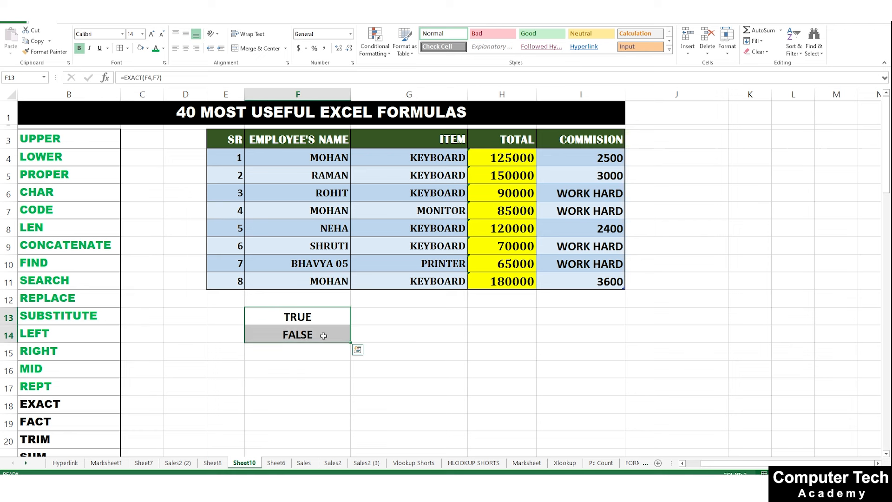
{"action": "key", "text": "Delete"}
{"action": "left_click", "coordinate": [313, 334]}
Change the font color of EXACT in B18 to green and select FACT in B19
{"action": "left_click", "coordinate": [41, 403]}
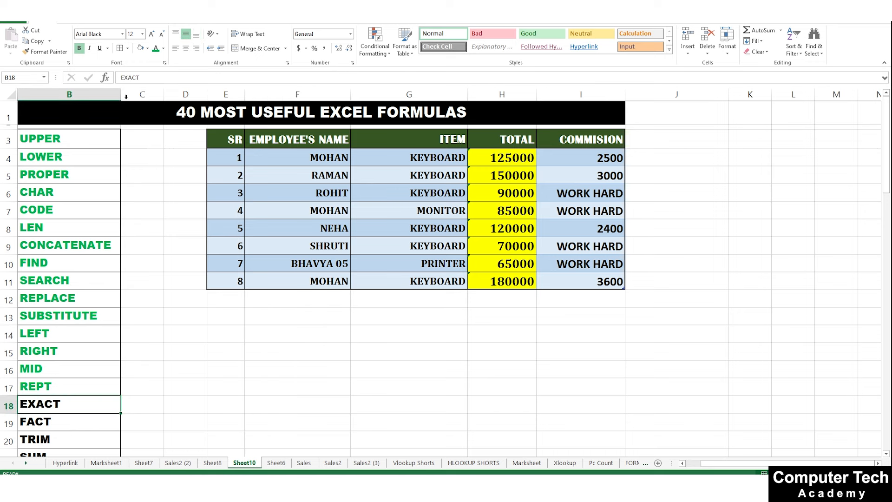
{"action": "left_click", "coordinate": [155, 48]}
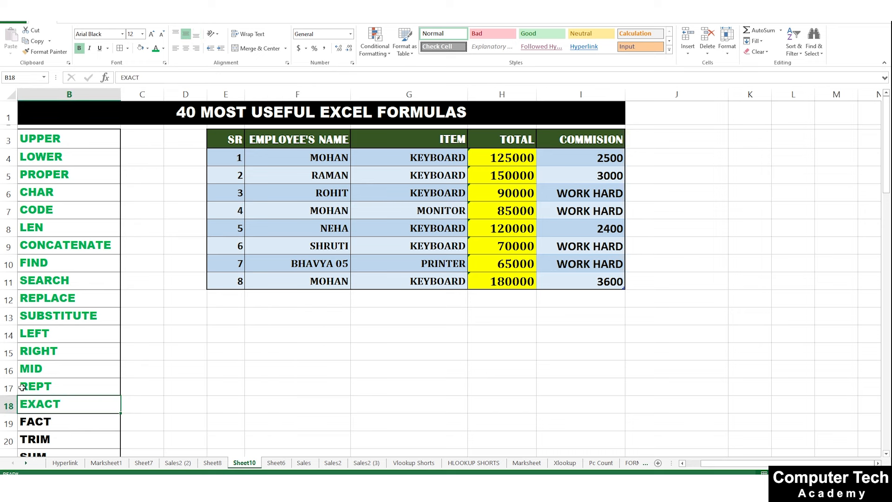
{"action": "left_click", "coordinate": [41, 422]}
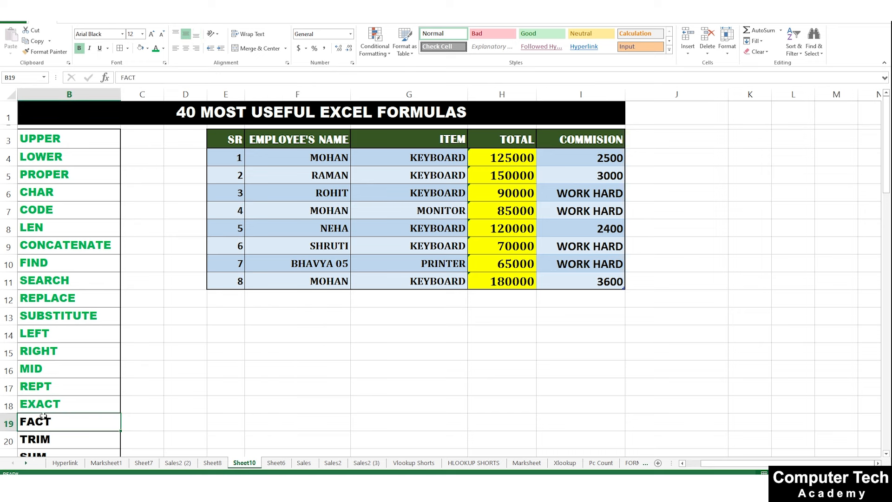
Enter =FACT(5) in F13 to calculate the factorial of 5
{"action": "left_click", "coordinate": [319, 330]}
{"action": "left_click", "coordinate": [303, 315]}
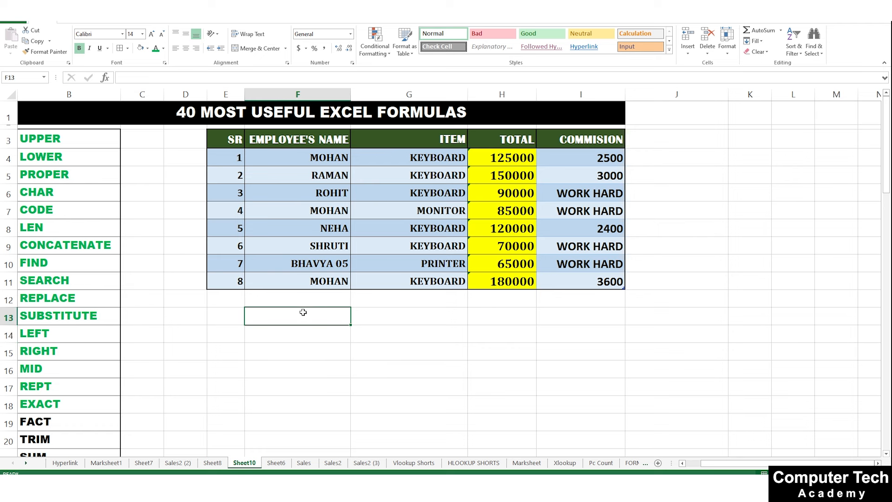
{"action": "type", "text": "=FA"}
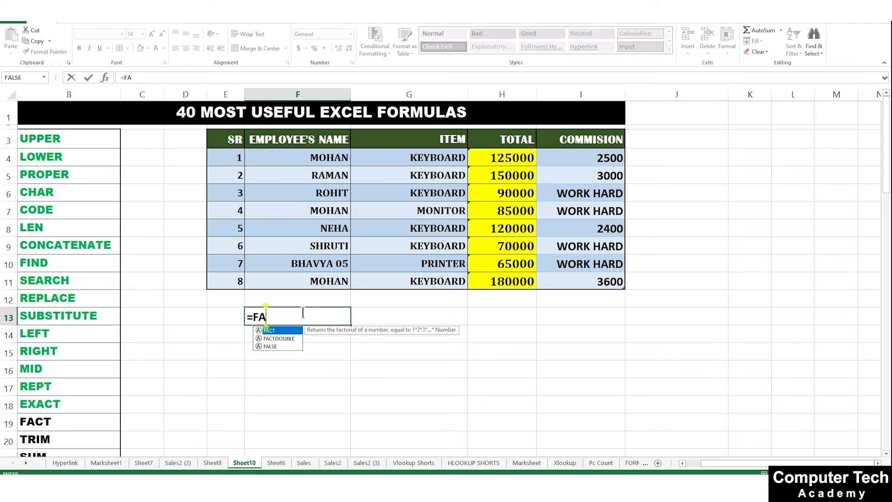
{"action": "type", "text": "CT("}
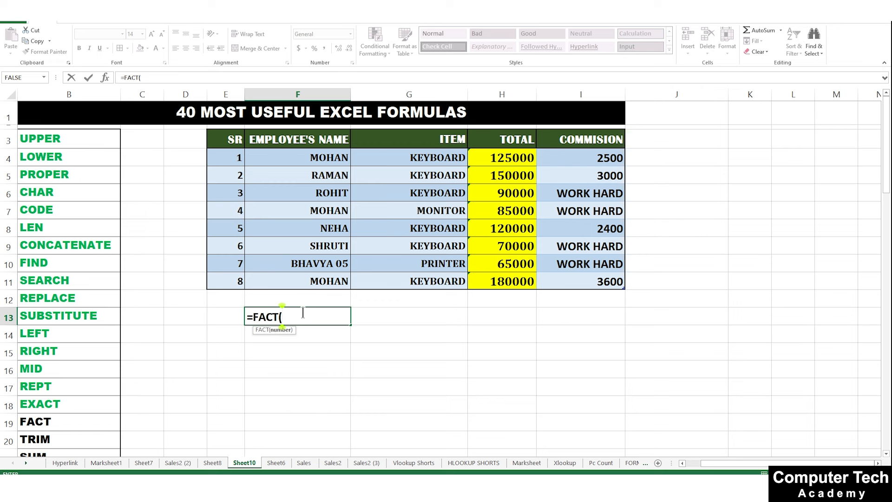
{"action": "type", "text": "5"}
{"action": "key", "text": "Return"}
{"action": "left_click", "coordinate": [299, 304]}
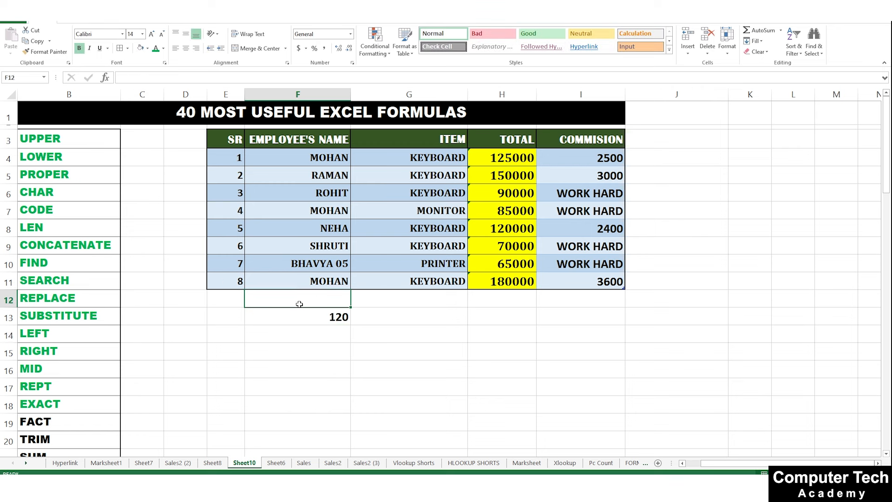
{"action": "left_click", "coordinate": [301, 313]}
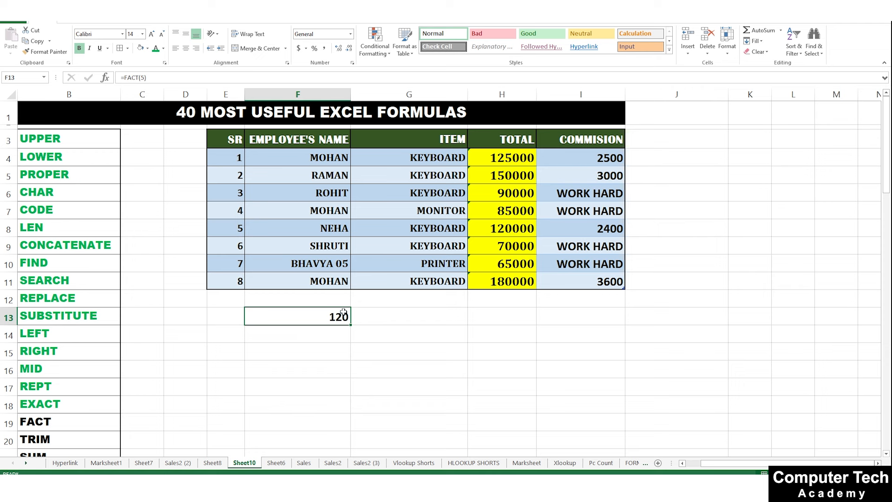
Enter =FACT(4) in F14 to calculate the factorial of 4
{"action": "left_click", "coordinate": [332, 333]}
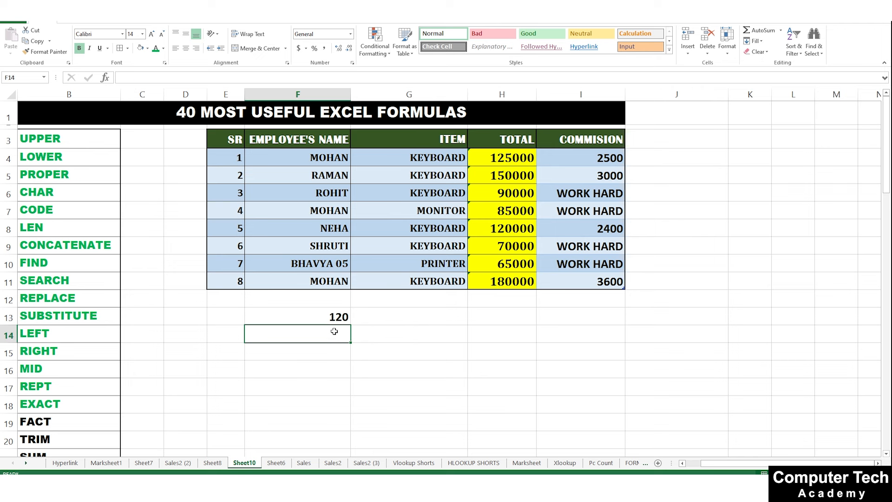
{"action": "type", "text": "="}
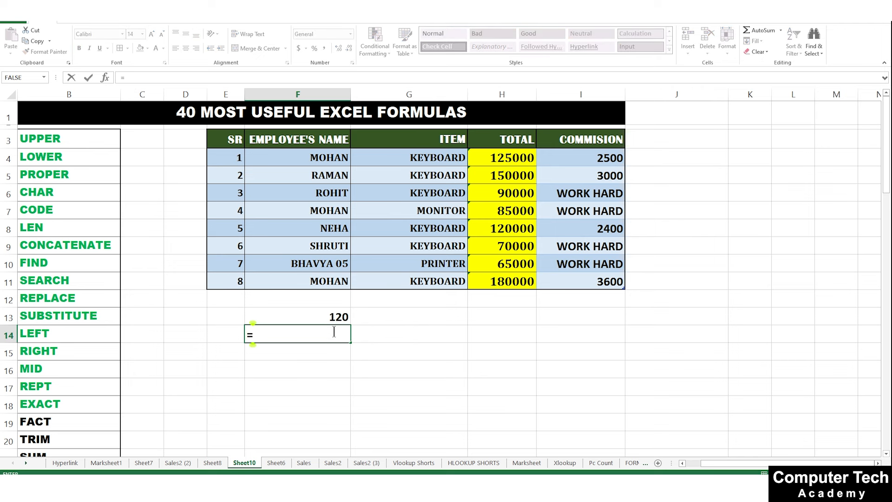
{"action": "type", "text": "FACT(4"}
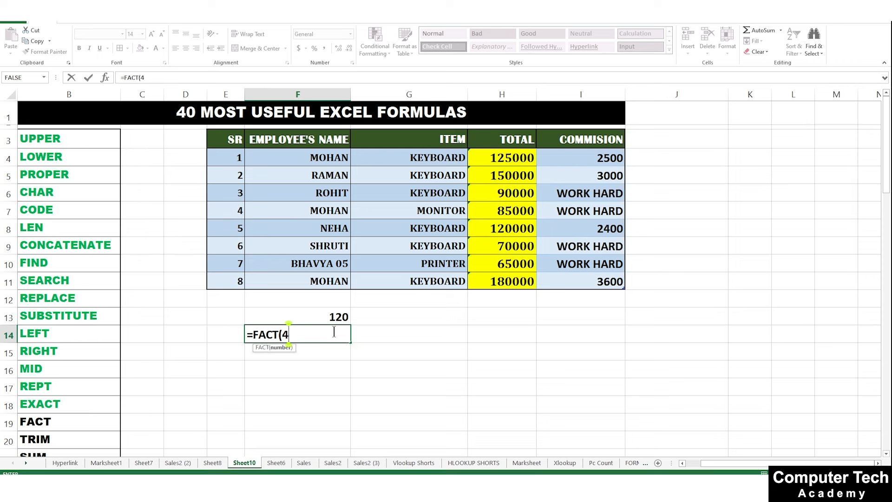
{"action": "key", "text": "Return"}
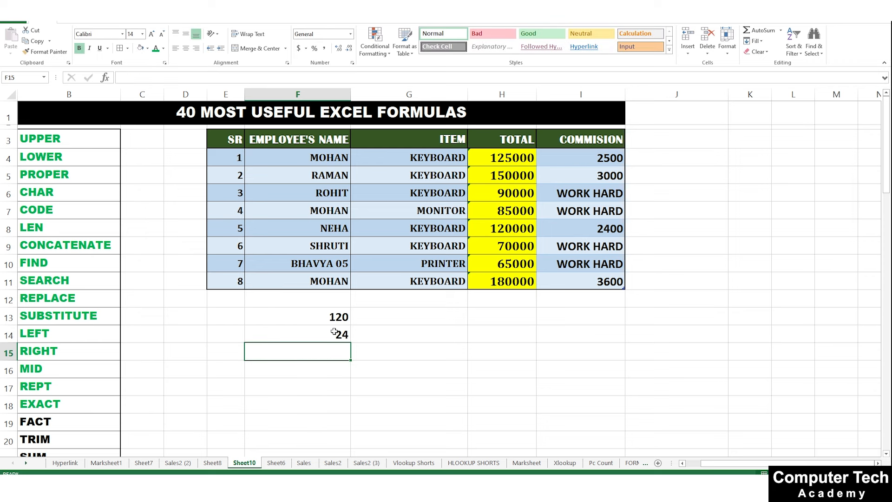
{"action": "left_click", "coordinate": [335, 332]}
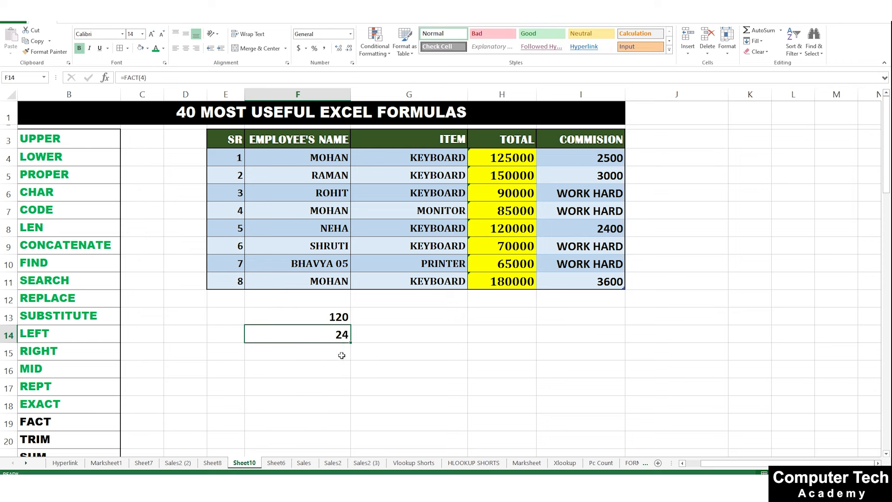
Clear the FACT formulas from F13:F14
{"action": "left_click_drag", "start_coordinate": [337, 310], "coordinate": [335, 334]}
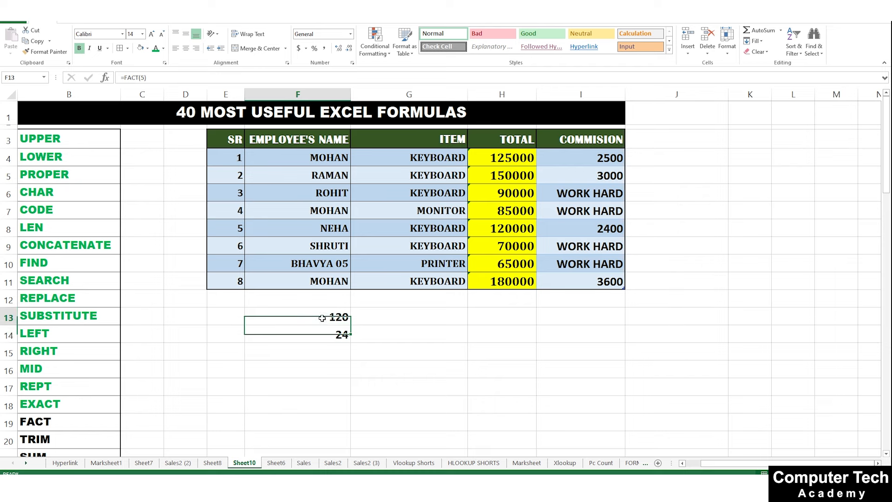
{"action": "key", "text": "Delete"}
{"action": "left_click", "coordinate": [307, 331]}
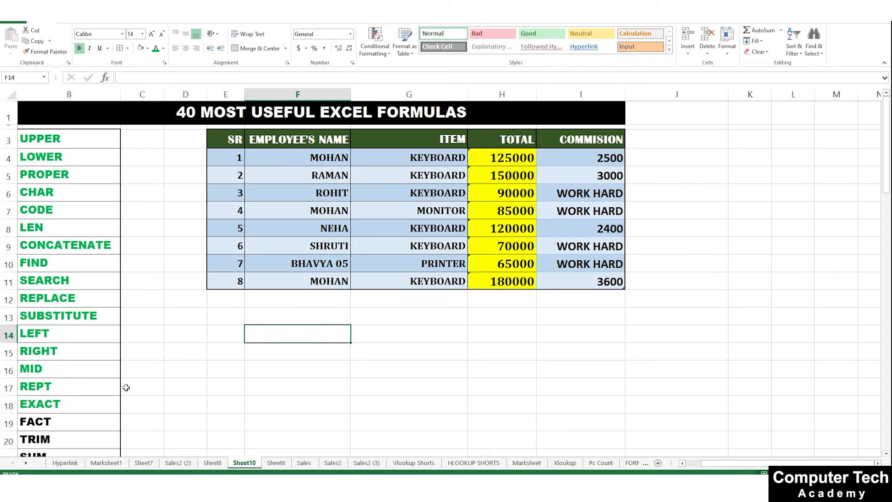
Change the font color of FACT in B19 to green and select TRIM in B20
{"action": "scroll", "coordinate": [116, 375], "scroll_direction": "down", "scroll_amount": 2}
{"action": "left_click", "coordinate": [70, 359]}
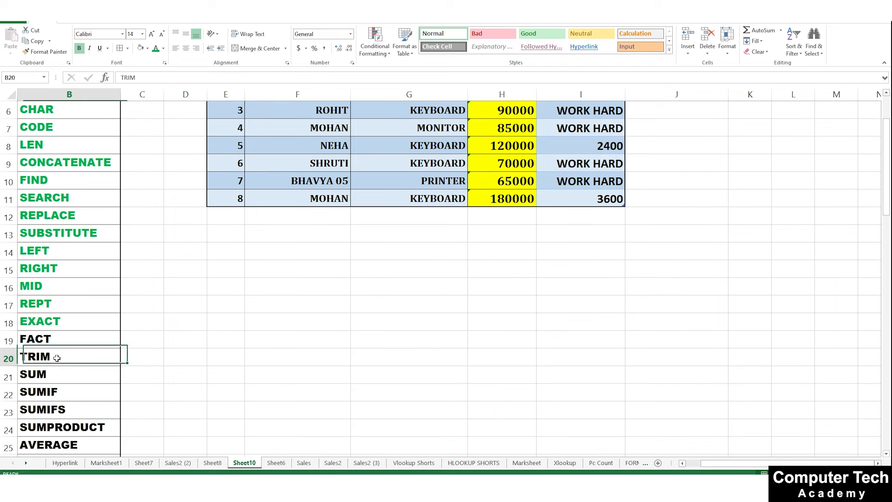
{"action": "left_click", "coordinate": [70, 340]}
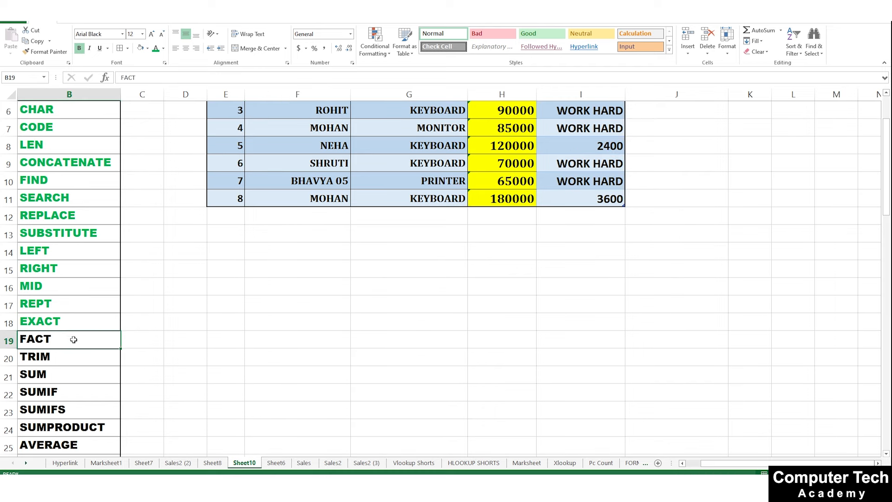
{"action": "left_click", "coordinate": [156, 48]}
{"action": "left_click", "coordinate": [63, 361]}
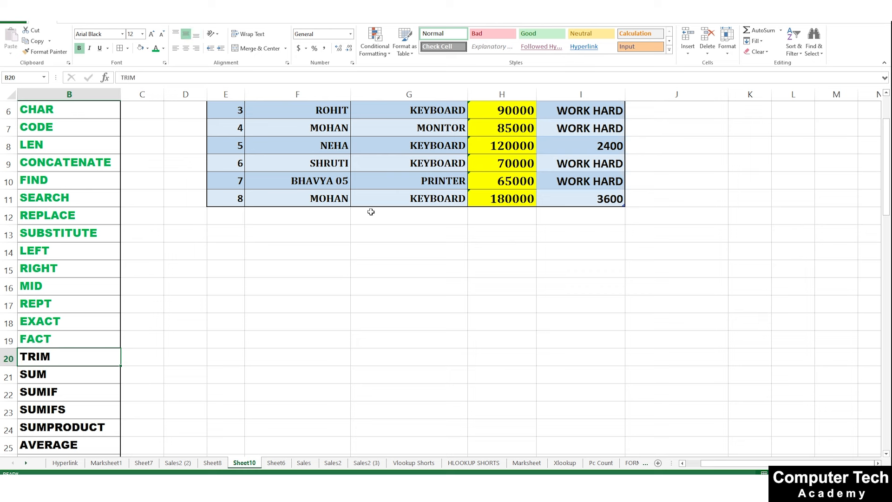
Enter the sample text YOU ARE A GOOD GIRL in F14 with several extra spaces between the words
{"action": "left_click", "coordinate": [328, 249]}
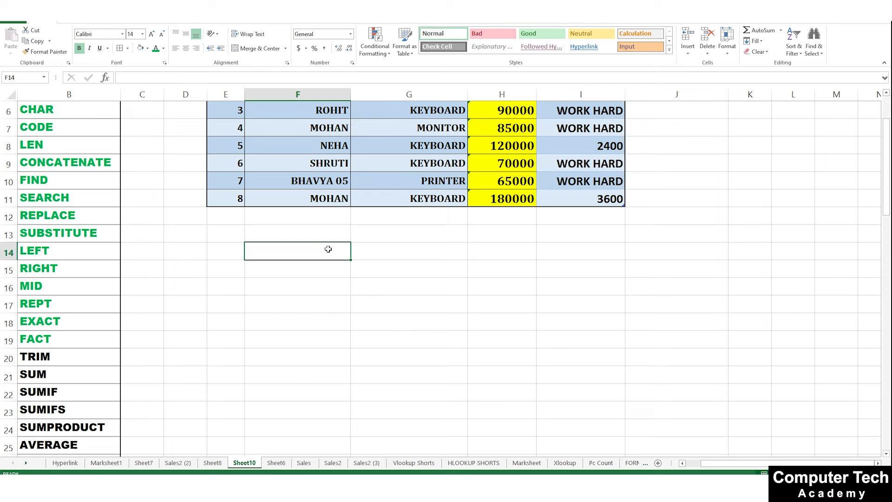
{"action": "type", "text": "YOU "}
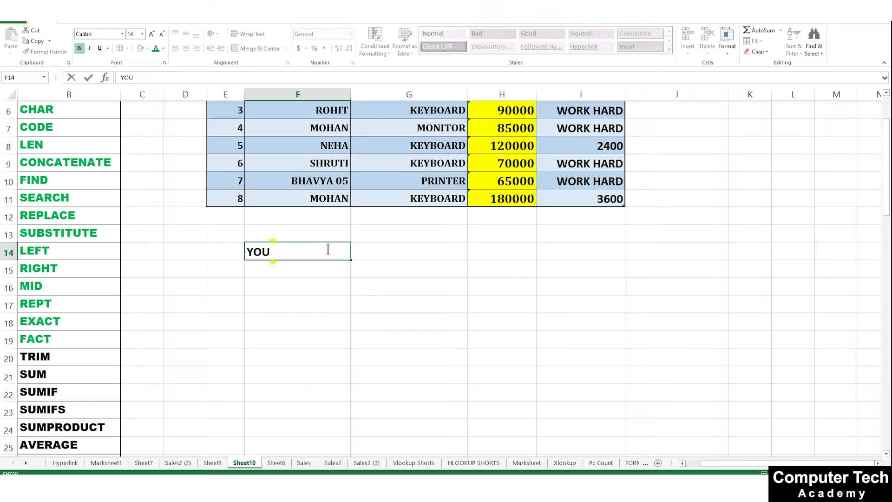
{"action": "type", "text": "  ARE  A       GOOD "}
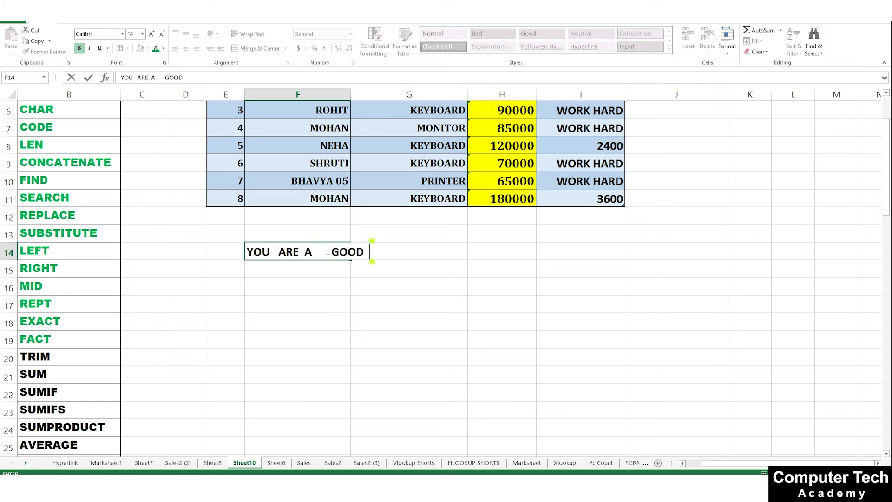
{"action": "type", "text": "            GIRL"}
{"action": "key", "text": "Return"}
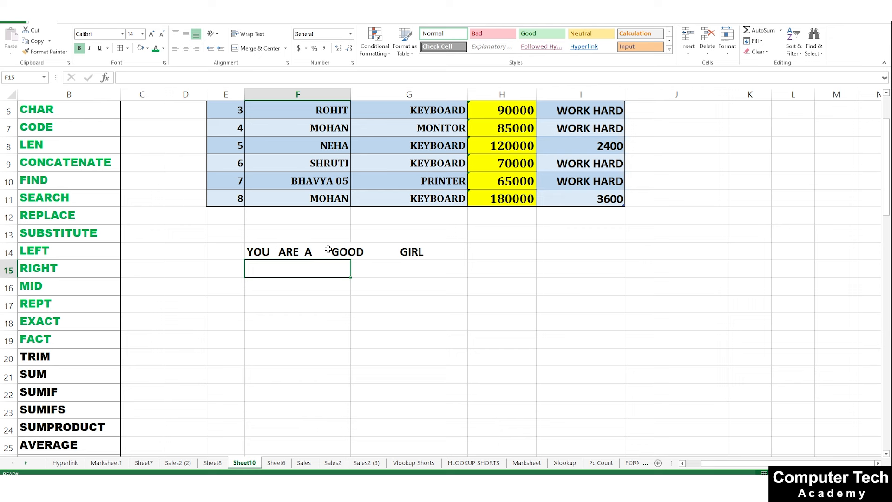
{"action": "left_click", "coordinate": [329, 249]}
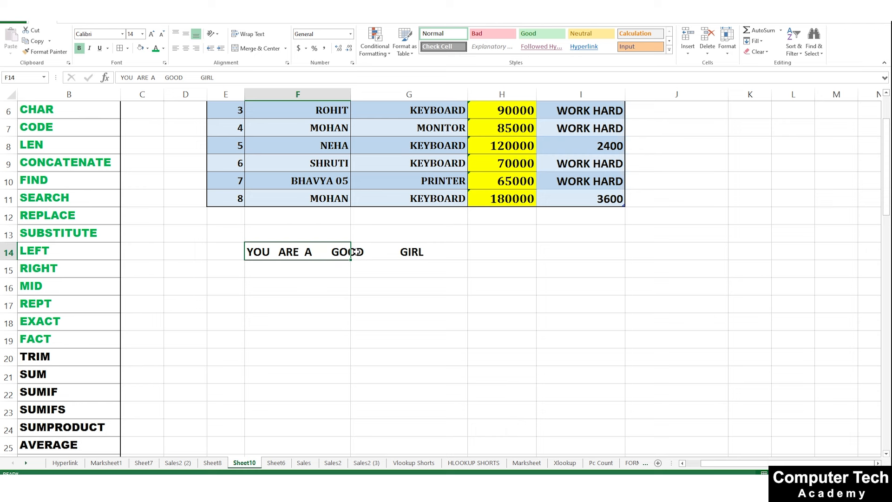
Enter =TRIM(F14) in F15 to remove the extra spaces from the sample sentence
{"action": "left_click", "coordinate": [324, 282]}
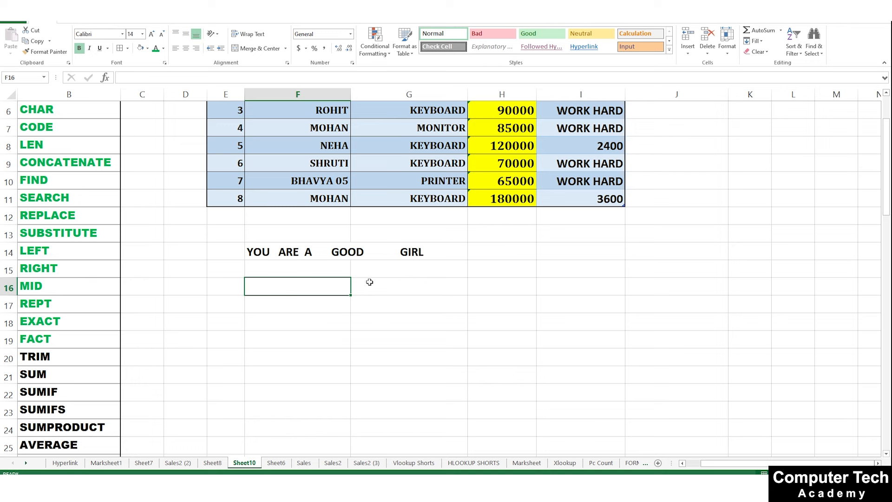
{"action": "left_click", "coordinate": [307, 273]}
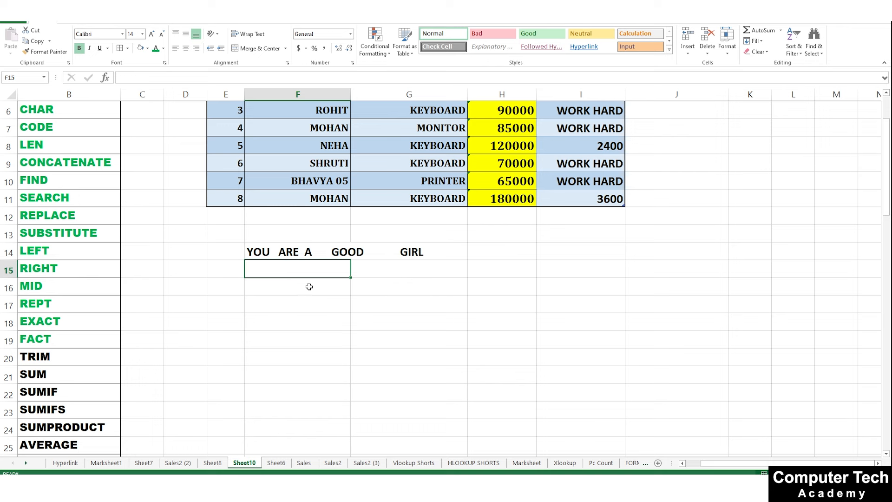
{"action": "type", "text": "=R"}
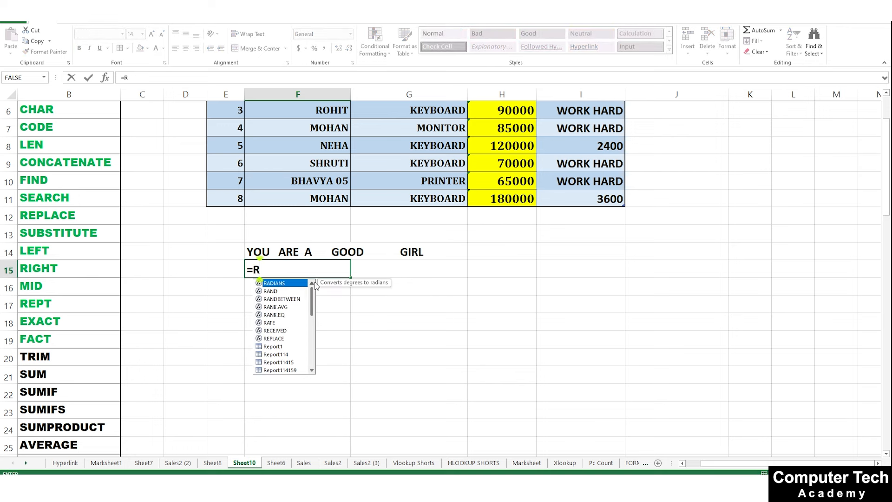
{"action": "key", "text": "BackSpace"}
{"action": "type", "text": "TRIM("}
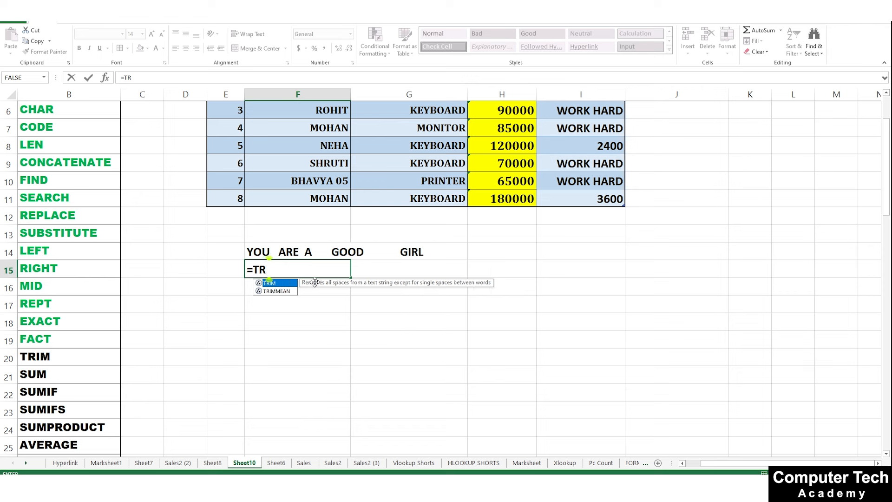
{"action": "left_click", "coordinate": [258, 249]}
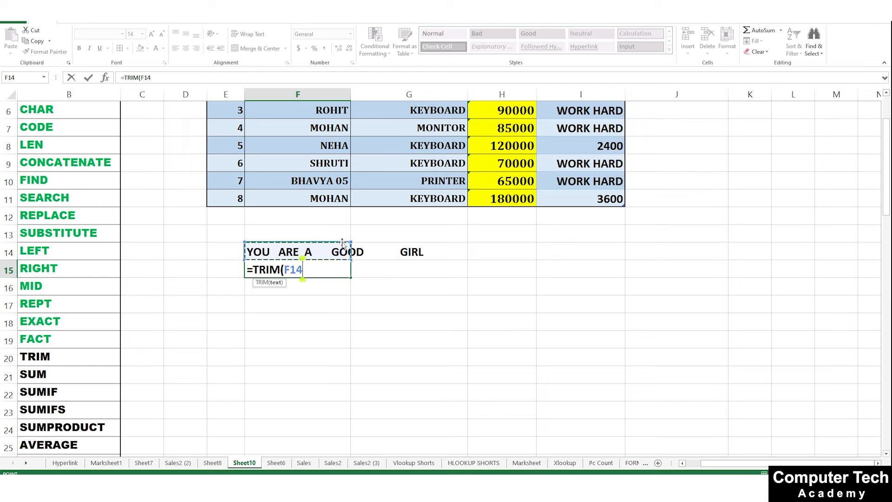
{"action": "type", "text": ")"}
{"action": "key", "text": "Return"}
{"action": "key", "text": "Down"}
{"action": "key", "text": "Down"}
{"action": "left_click", "coordinate": [304, 274]}
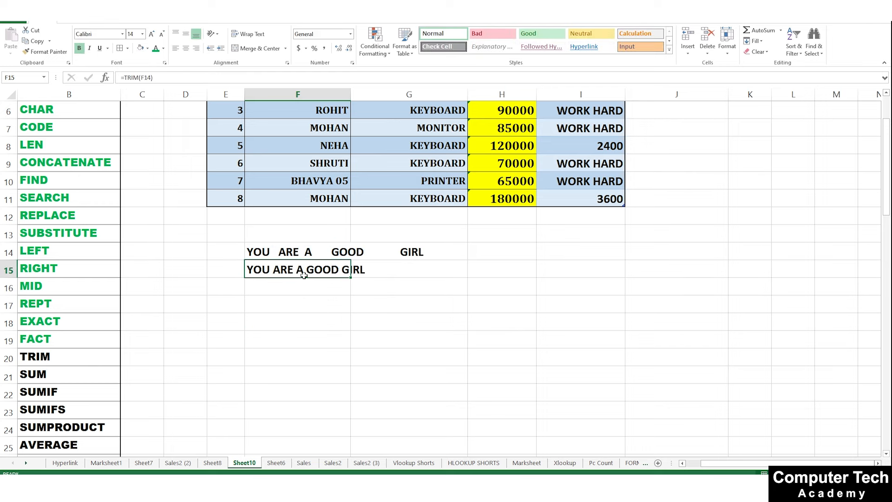
Clear the sample sentence and the TRIM formula from F14:G15, and select F13
{"action": "scroll", "coordinate": [341, 318], "scroll_direction": "up", "scroll_amount": 2}
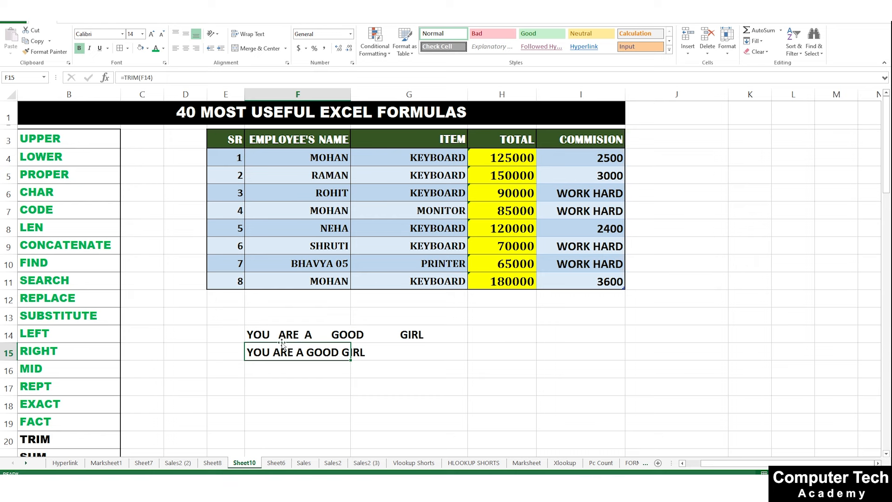
{"action": "left_click_drag", "start_coordinate": [281, 334], "coordinate": [386, 351]}
{"action": "key", "text": "Delete"}
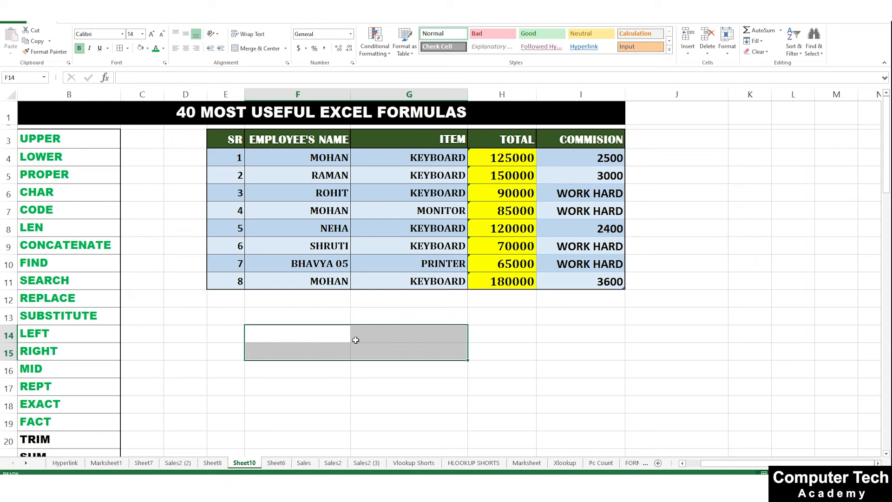
{"action": "scroll", "coordinate": [354, 339], "scroll_direction": "down", "scroll_amount": 3}
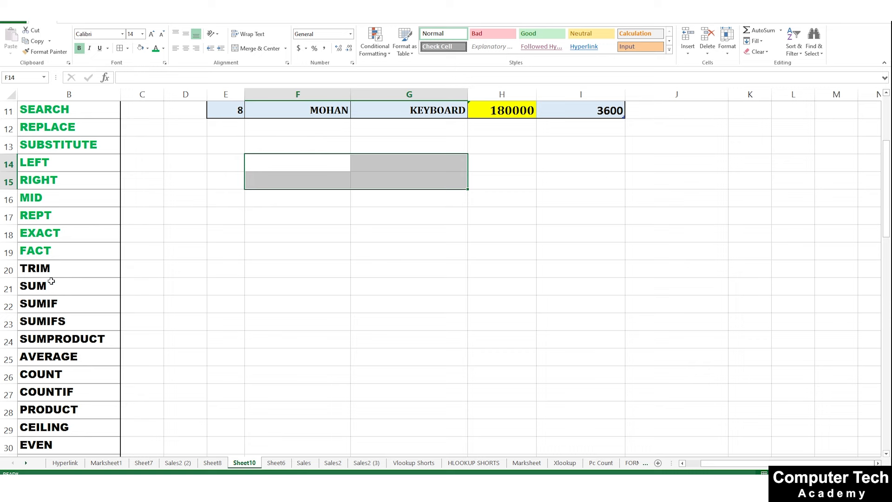
{"action": "scroll", "coordinate": [82, 296], "scroll_direction": "up", "scroll_amount": 3}
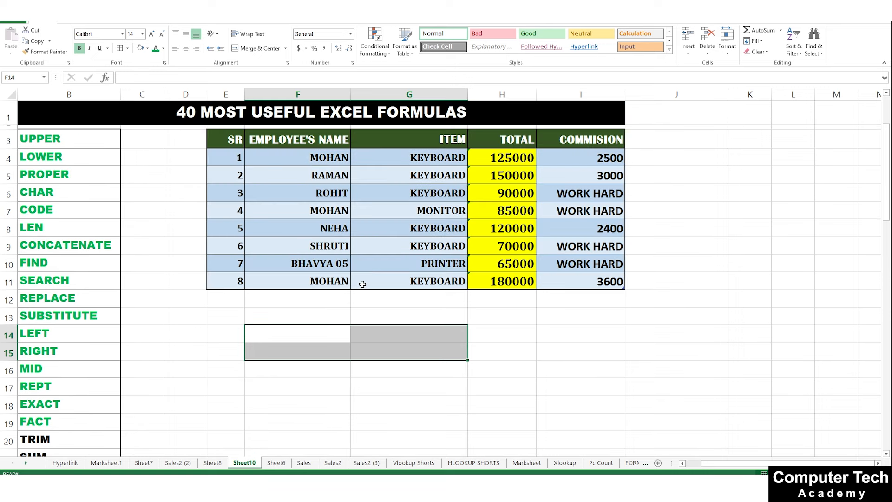
{"action": "left_click", "coordinate": [281, 316]}
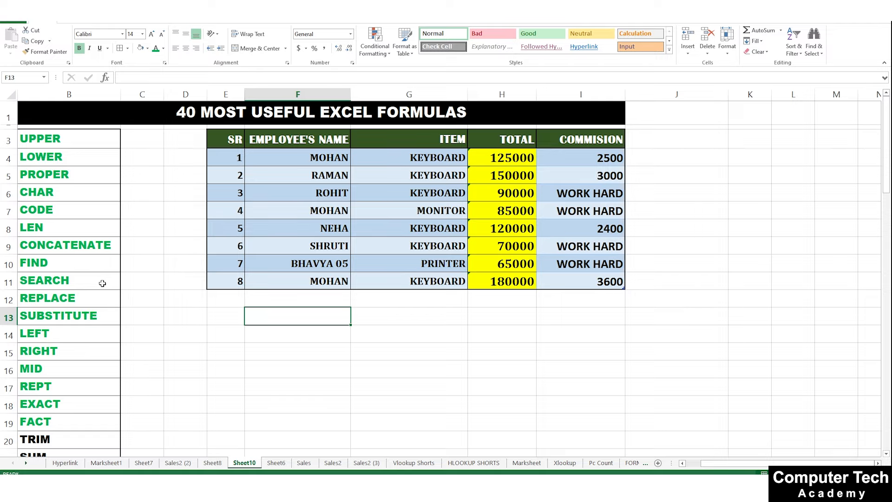
Widen column C between the formula list and the employee table, and select C14
{"action": "scroll", "coordinate": [95, 291], "scroll_direction": "down", "scroll_amount": 5}
{"action": "scroll", "coordinate": [183, 277], "scroll_direction": "up", "scroll_amount": 5}
{"action": "left_click", "coordinate": [190, 91]}
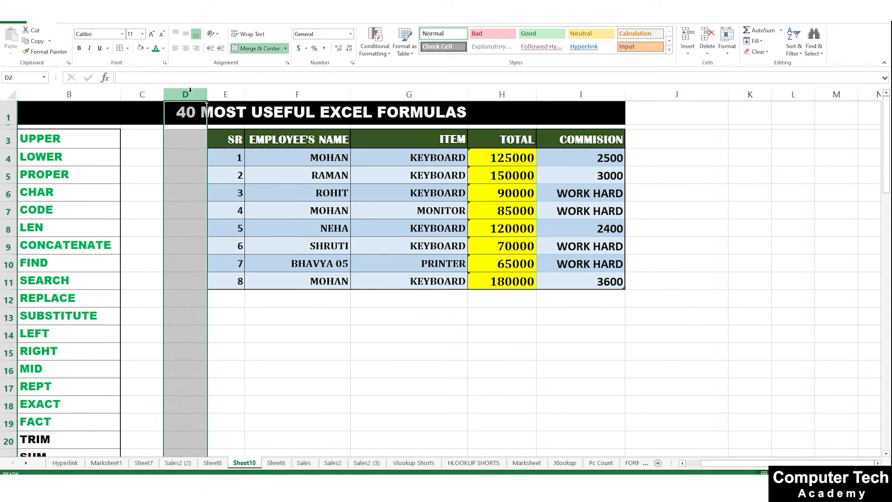
{"action": "left_click_drag", "start_coordinate": [163, 93], "coordinate": [189, 93]}
{"action": "left_click", "coordinate": [158, 333]}
Change the font color of TRIM in B20 to green
{"action": "scroll", "coordinate": [40, 342], "scroll_direction": "down", "scroll_amount": 7}
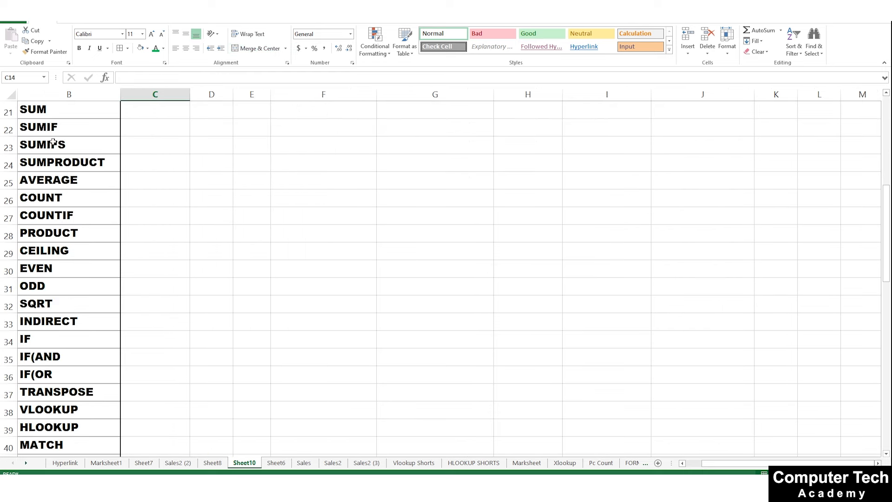
{"action": "scroll", "coordinate": [53, 129], "scroll_direction": "up", "scroll_amount": 2}
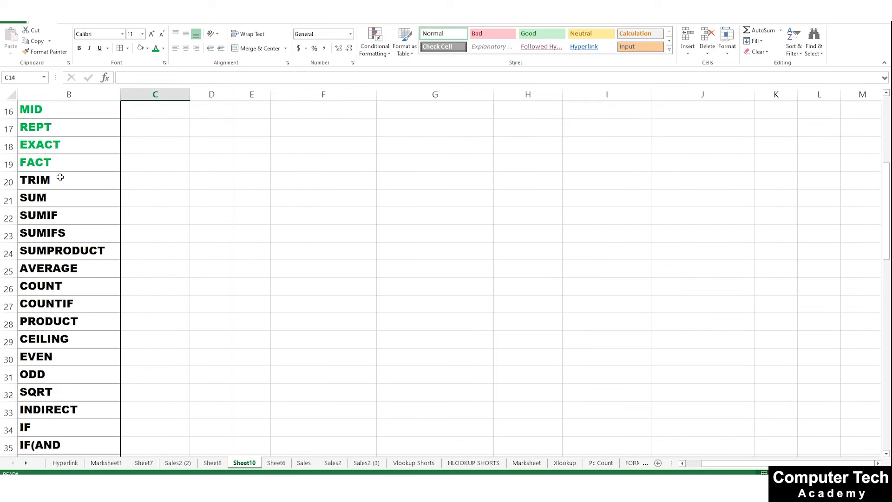
{"action": "left_click", "coordinate": [66, 179]}
{"action": "left_click", "coordinate": [156, 47]}
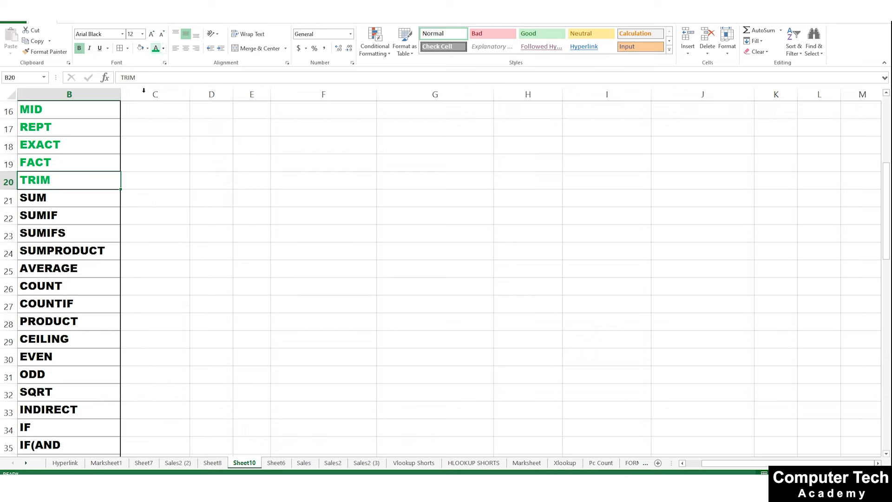
Copy the formula names from SUM to HYPERLINK (B21:B42) into column C, starting at C3
{"action": "left_click", "coordinate": [153, 215]}
{"action": "left_click_drag", "start_coordinate": [62, 204], "coordinate": [47, 426]}
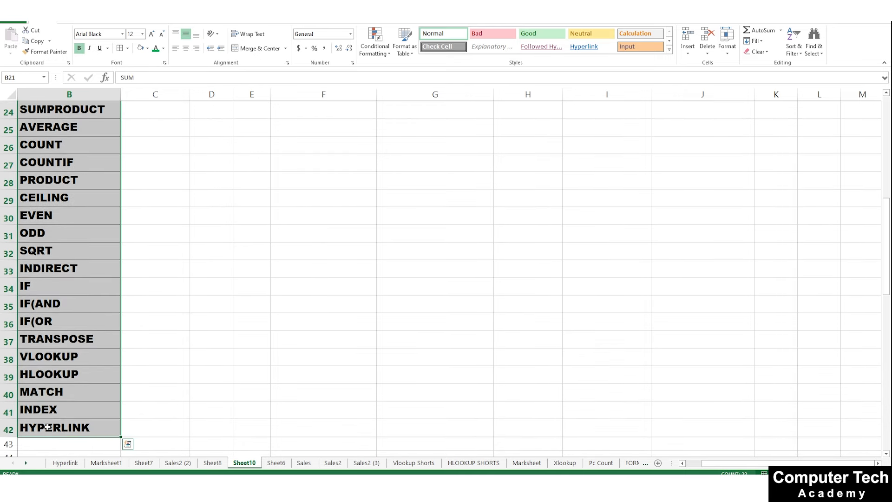
{"action": "key", "text": "ctrl+c"}
{"action": "scroll", "coordinate": [94, 398], "scroll_direction": "up", "scroll_amount": 7}
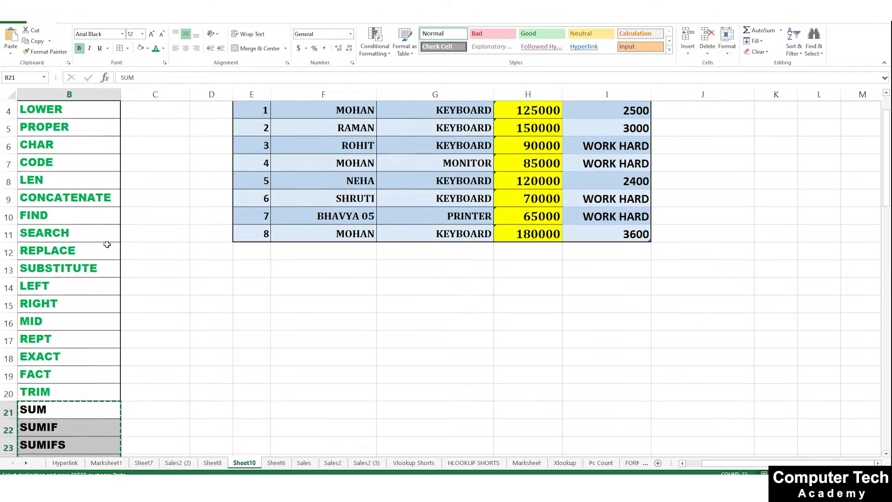
{"action": "scroll", "coordinate": [161, 223], "scroll_direction": "up", "scroll_amount": 1}
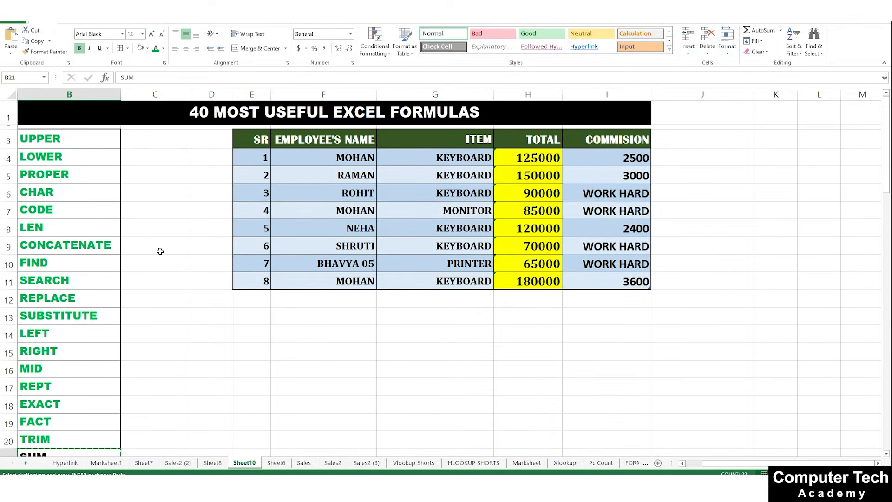
{"action": "left_click", "coordinate": [167, 141]}
{"action": "key", "text": "ctrl+v"}
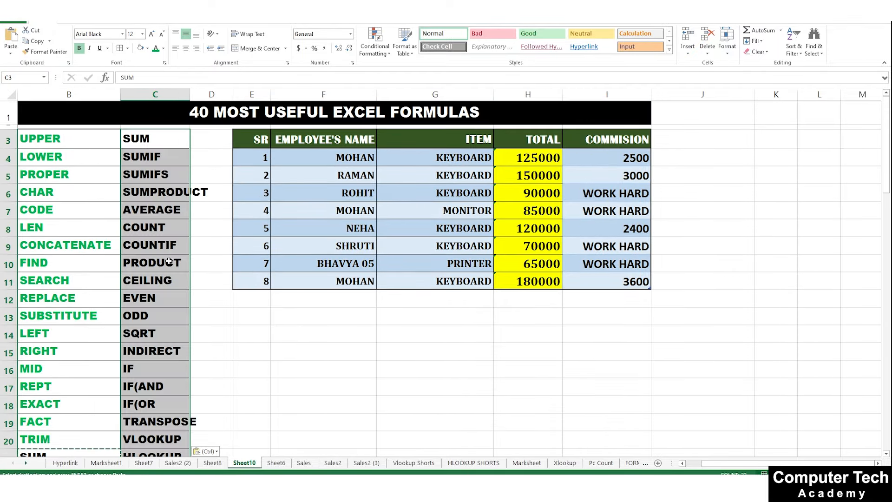
Widen column C so the longest copied formula names fit inside it
{"action": "left_click", "coordinate": [199, 366]}
{"action": "left_click", "coordinate": [160, 141]}
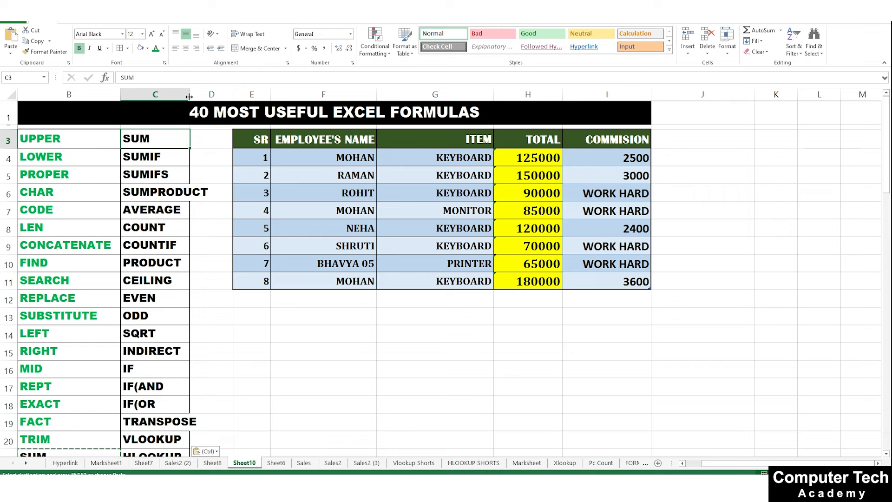
{"action": "left_click_drag", "start_coordinate": [190, 94], "coordinate": [209, 93]}
{"action": "left_click", "coordinate": [332, 403]}
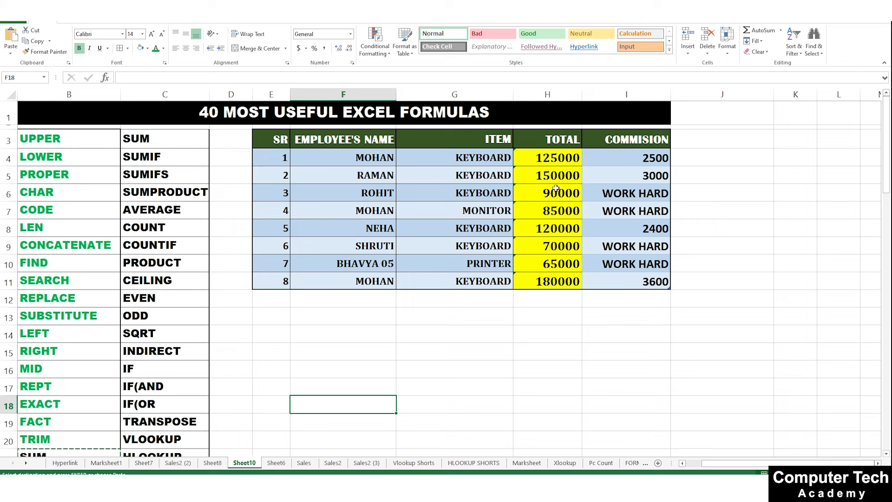
Enter a SUM formula in G13 that adds the whole TOTAL column (H4:H11) of the employee table
{"action": "left_click", "coordinate": [470, 316]}
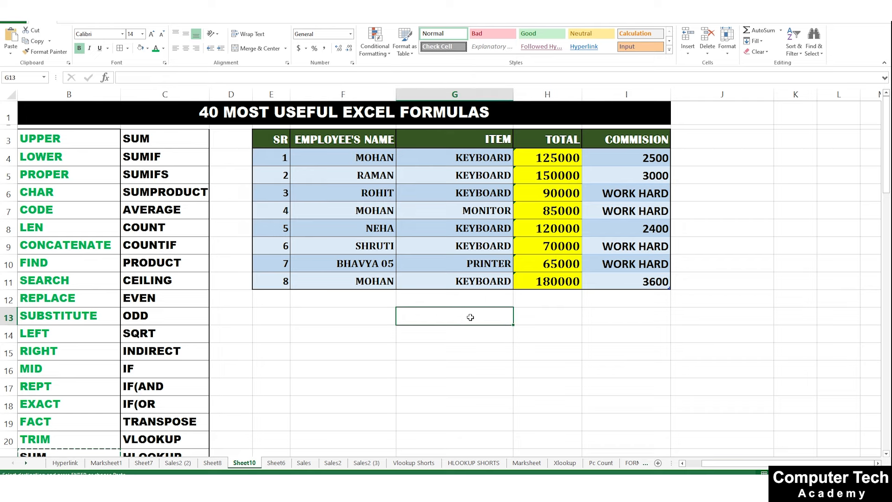
{"action": "type", "text": "=SUM("}
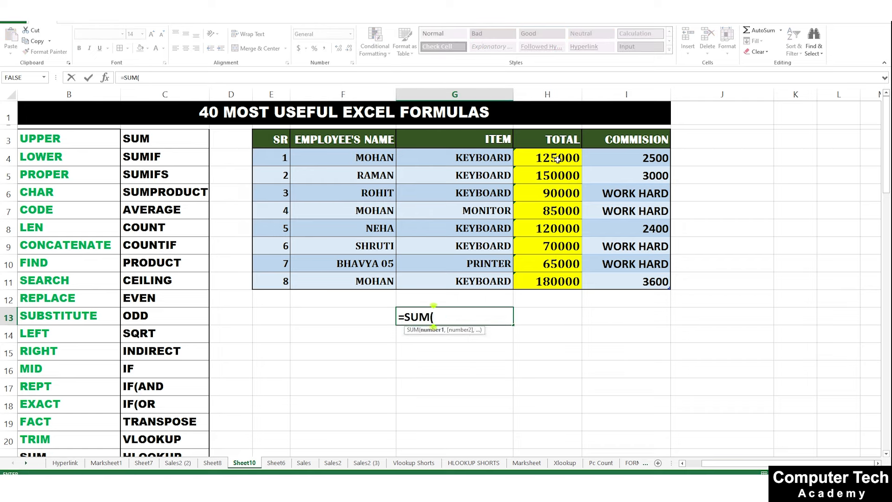
{"action": "left_click_drag", "start_coordinate": [556, 158], "coordinate": [526, 274]}
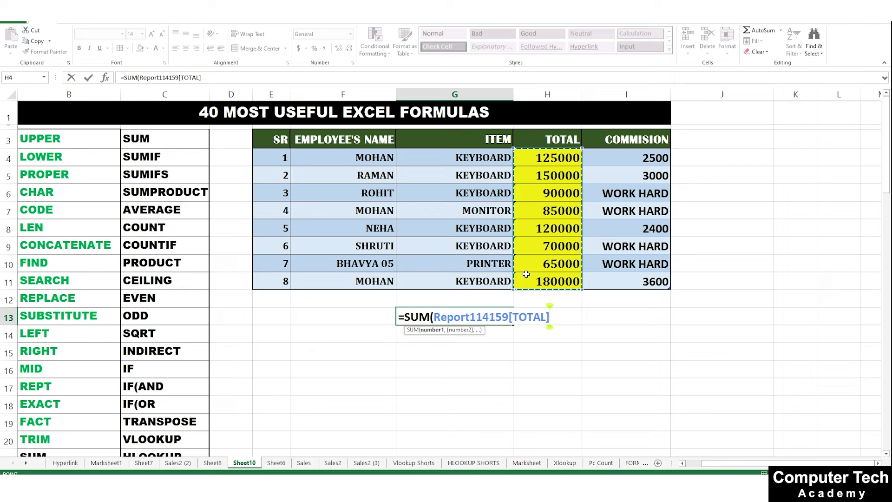
{"action": "type", "text": ")"}
{"action": "key", "text": "Return"}
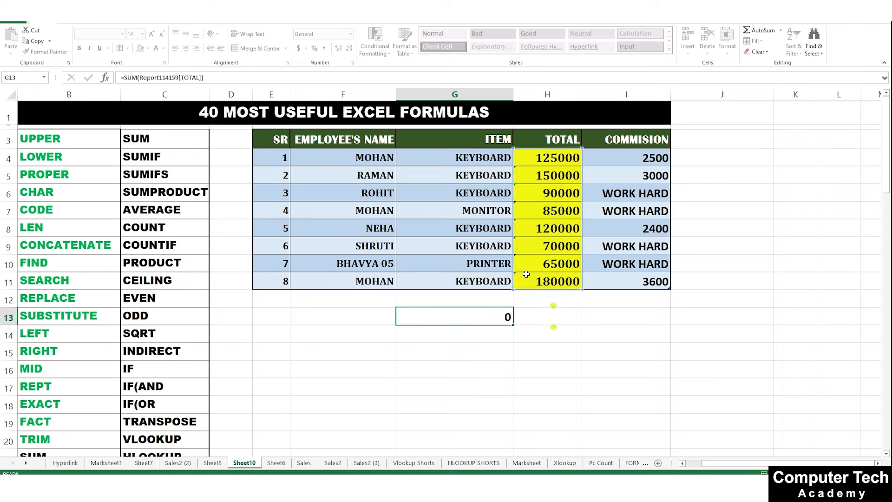
{"action": "left_click", "coordinate": [489, 321]}
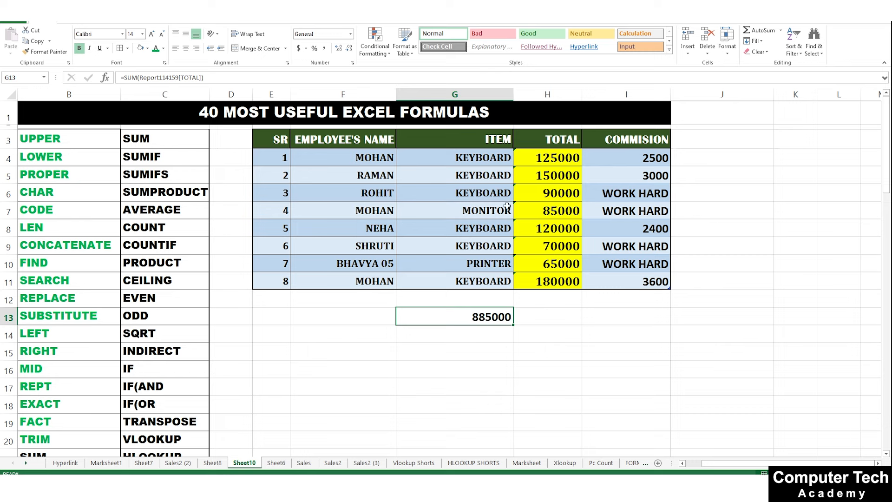
Begin a SUM formula in G14 with the individual cells H4, H5, H6, H8, H9 and H11 as arguments
{"action": "left_click", "coordinate": [506, 337]}
{"action": "type", "text": "=SUM("}
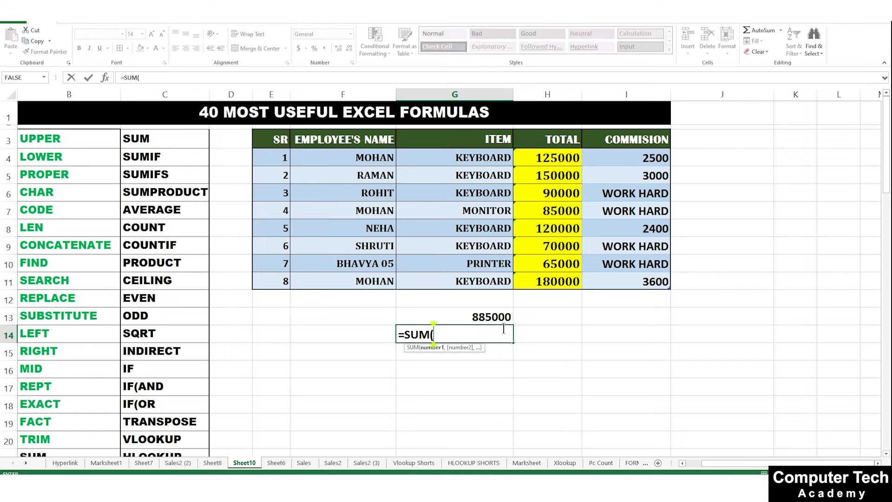
{"action": "left_click", "coordinate": [562, 158]}
{"action": "type", "text": ","}
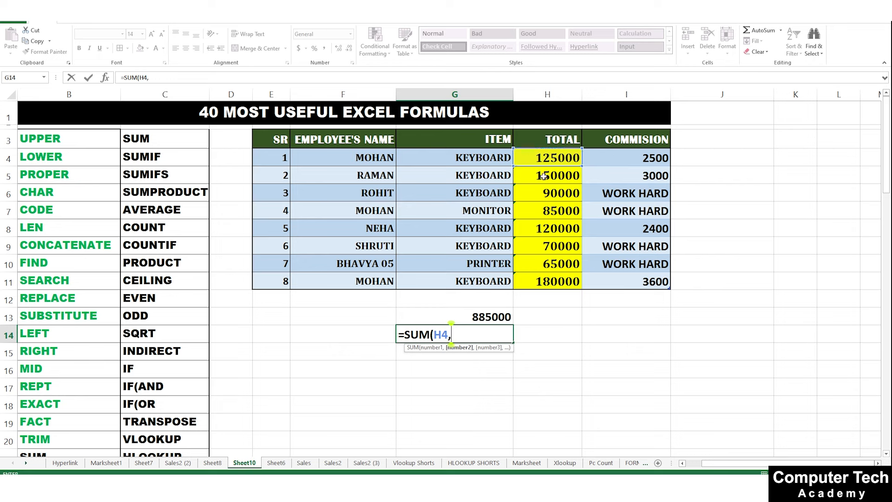
{"action": "left_click", "coordinate": [553, 176]}
{"action": "type", "text": ","}
{"action": "left_click", "coordinate": [553, 194]}
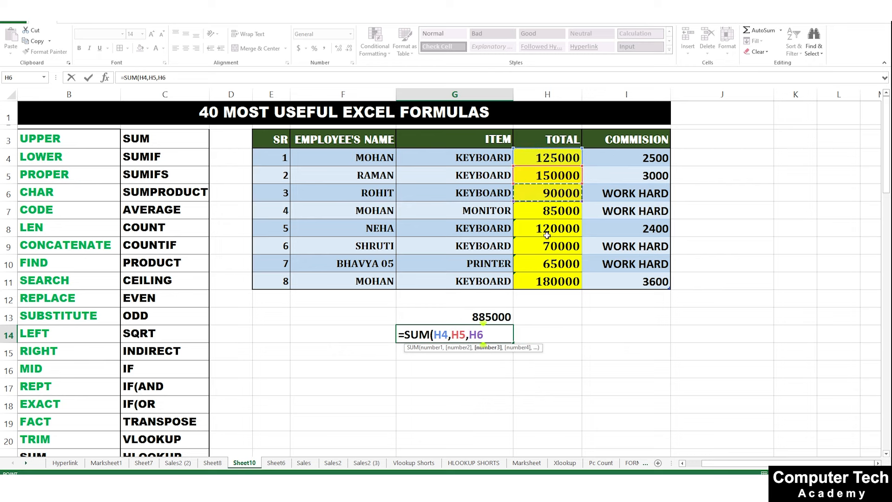
{"action": "type", "text": ","}
{"action": "left_click", "coordinate": [559, 228]}
{"action": "type", "text": ","}
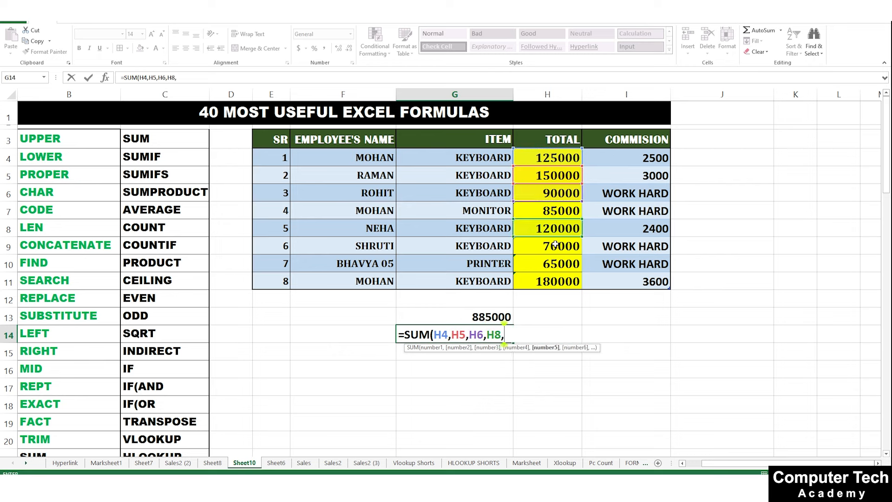
{"action": "left_click", "coordinate": [555, 244]}
{"action": "type", "text": ","}
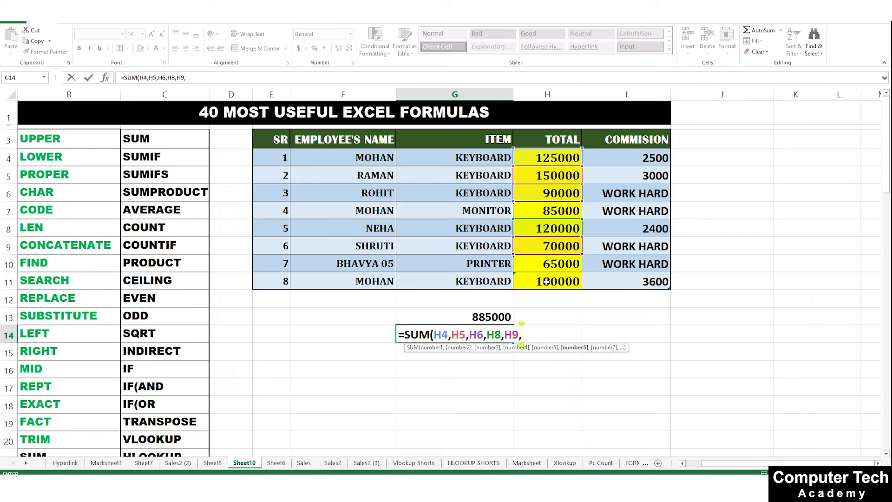
{"action": "left_click", "coordinate": [547, 281]}
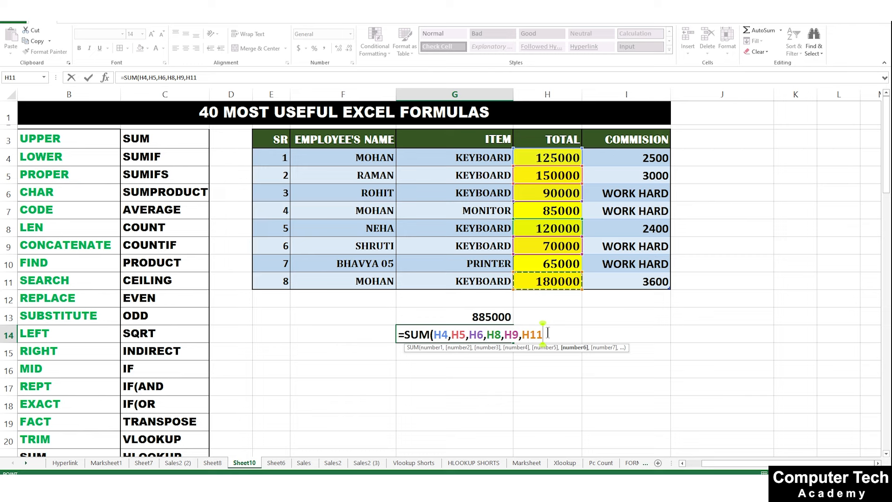
Re-enter H11 as the last argument and complete the formula =SUM(H4,H5,H6,H8,H9,H11) in G14
{"action": "key", "text": "BackSpace"}
{"action": "key", "text": "BackSpace"}
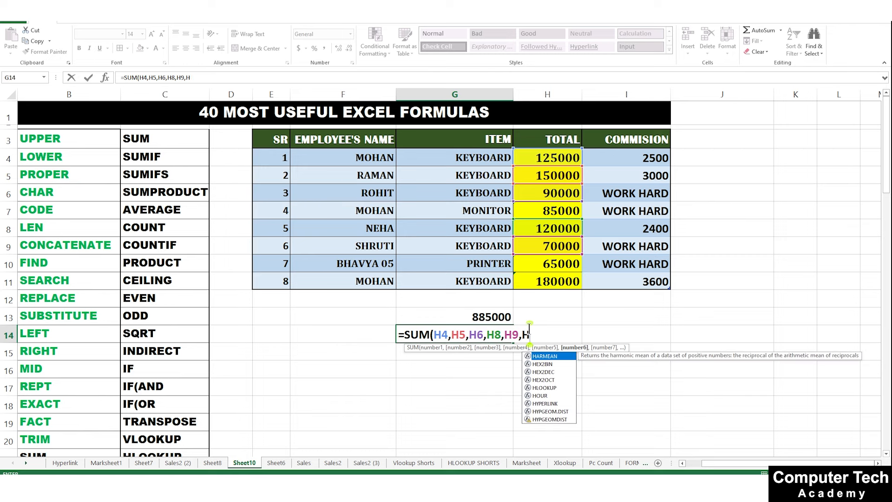
{"action": "key", "text": "BackSpace"}
{"action": "type", "text": "H11"}
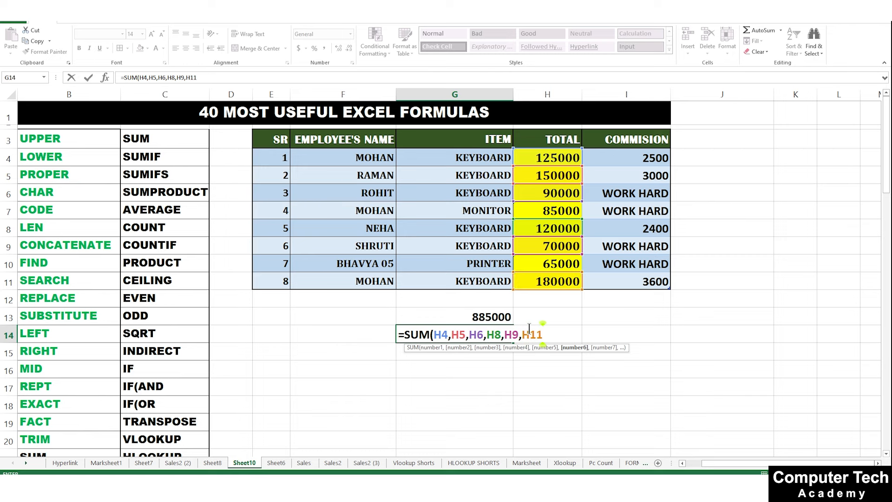
{"action": "type", "text": ")"}
{"action": "key", "text": "Return"}
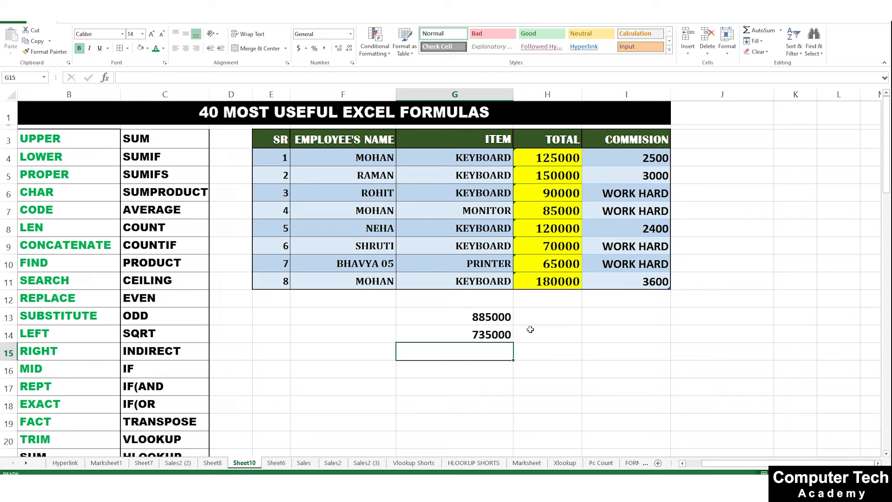
Clear both SUM example formulas from G13:G14
{"action": "left_click", "coordinate": [490, 335]}
{"action": "left_click_drag", "start_coordinate": [491, 309], "coordinate": [492, 336]}
{"action": "key", "text": "Delete"}
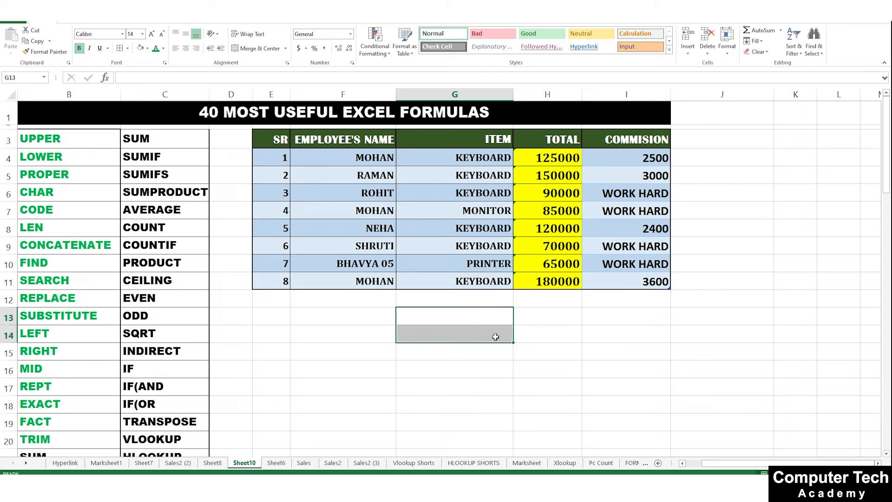
{"action": "left_click", "coordinate": [493, 336]}
Change the font color of SUM in C3 to green and select SUMIF in C4
{"action": "left_click", "coordinate": [164, 157]}
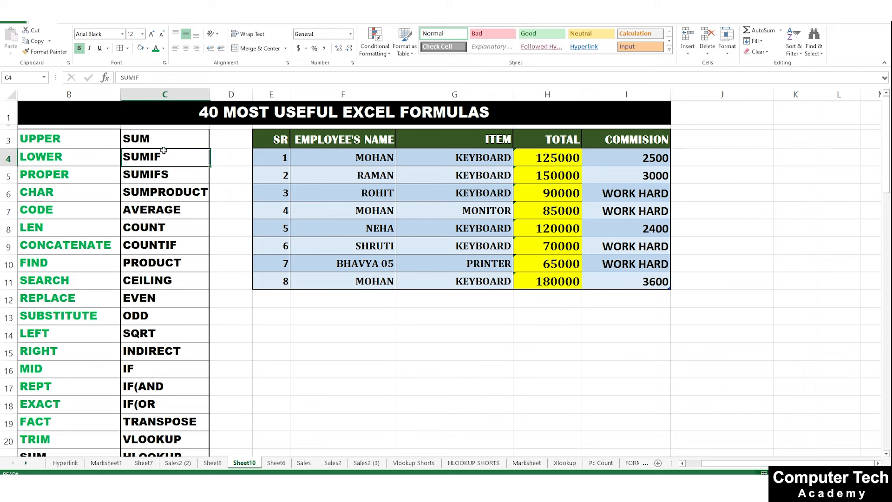
{"action": "left_click", "coordinate": [162, 141]}
{"action": "left_click", "coordinate": [160, 48]}
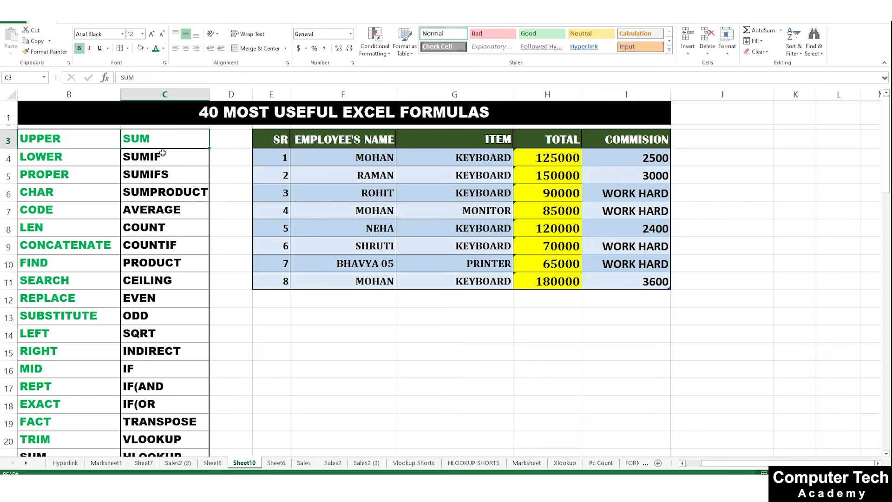
{"action": "left_click", "coordinate": [164, 158]}
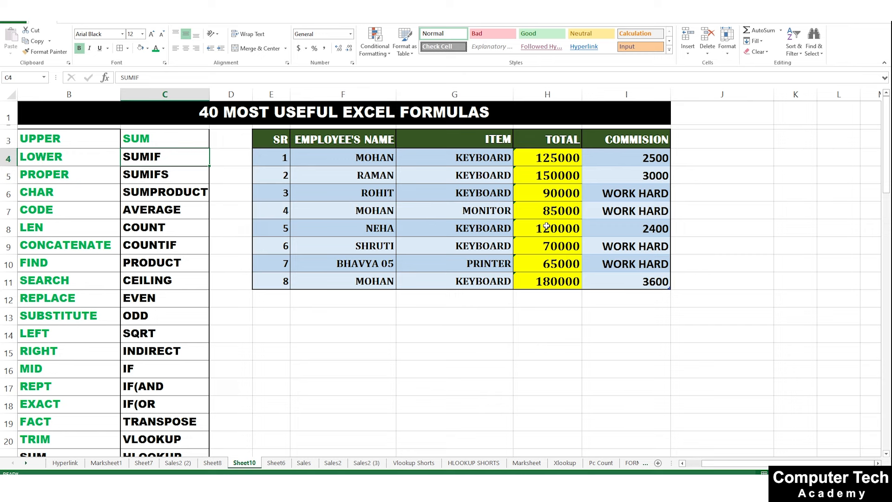
{"action": "left_click", "coordinate": [576, 346]}
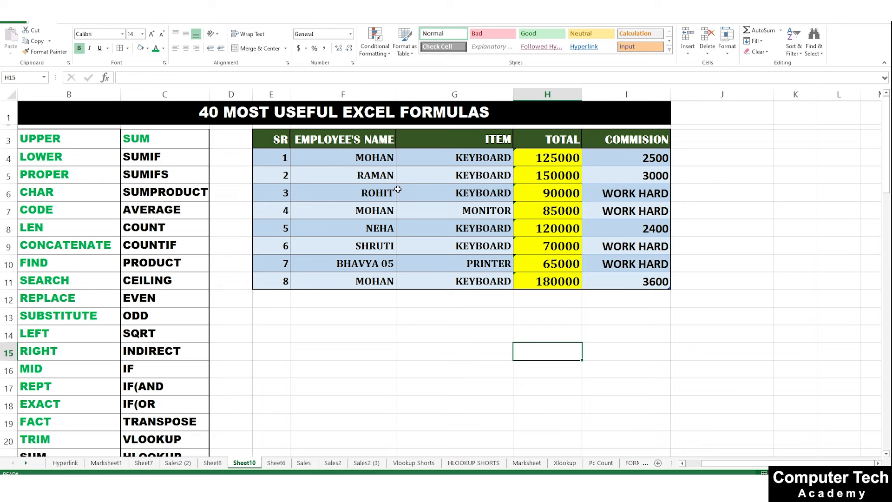
{"action": "left_click", "coordinate": [484, 345]}
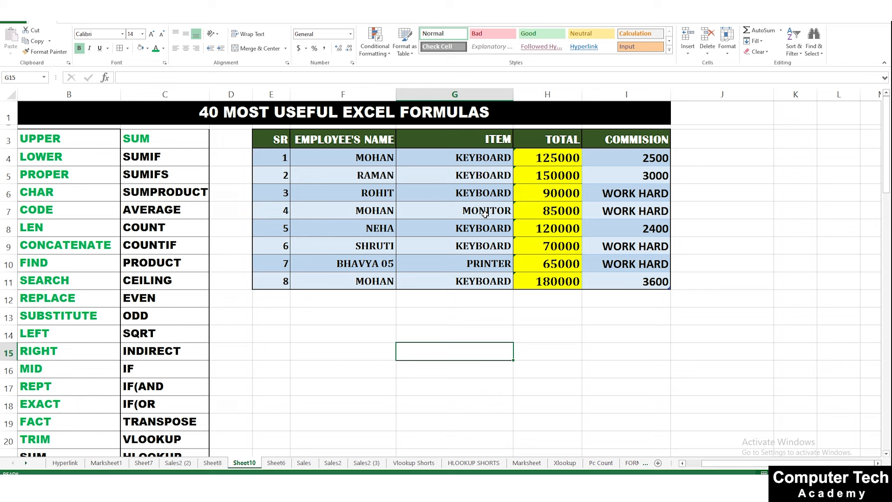
{"action": "left_click", "coordinate": [424, 328]}
{"action": "left_click", "coordinate": [398, 321]}
Begin a SUMIF formula in F13 with the table's ITEM column, G4:G11, as the range
{"action": "left_click", "coordinate": [380, 317]}
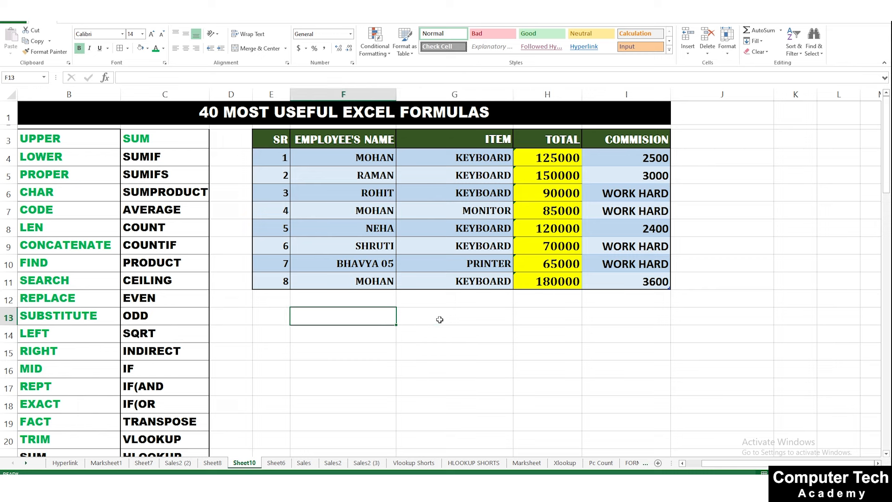
{"action": "type", "text": "="}
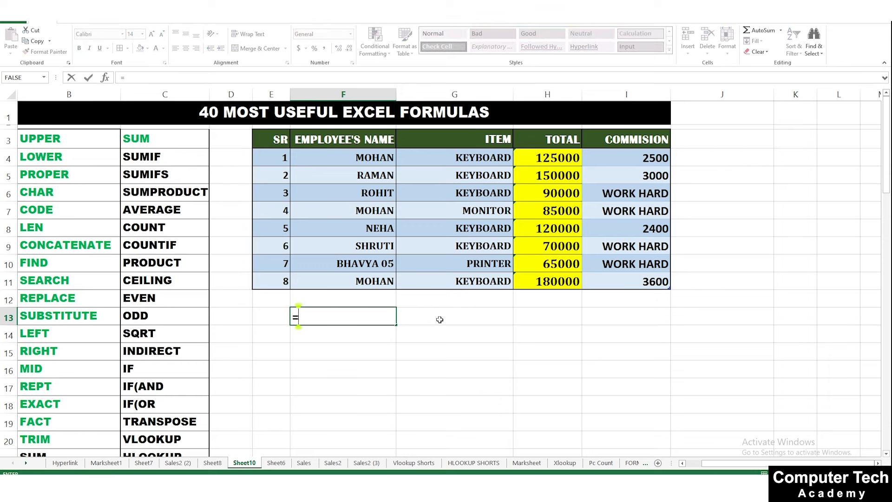
{"action": "type", "text": "SUMI"}
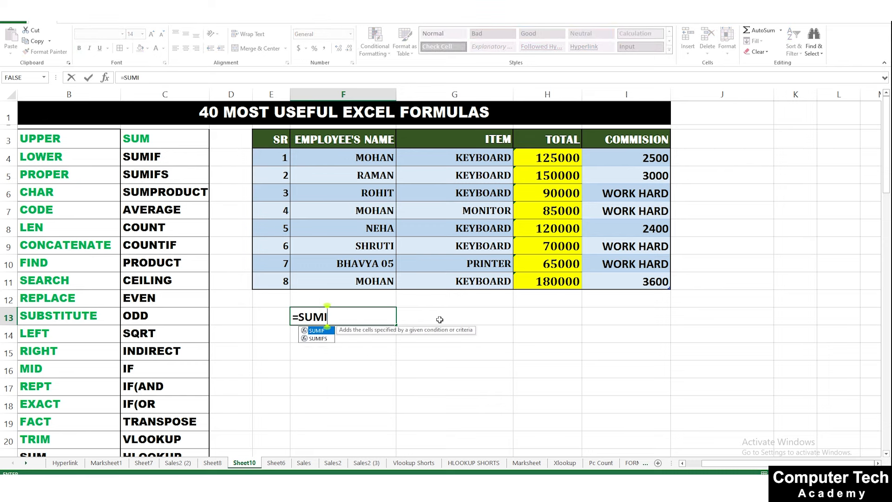
{"action": "type", "text": "F("}
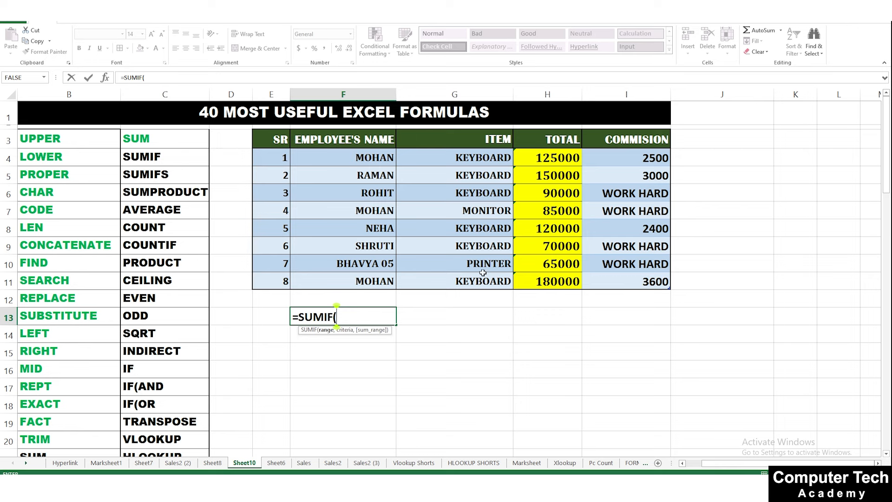
{"action": "left_click_drag", "start_coordinate": [489, 157], "coordinate": [497, 281]}
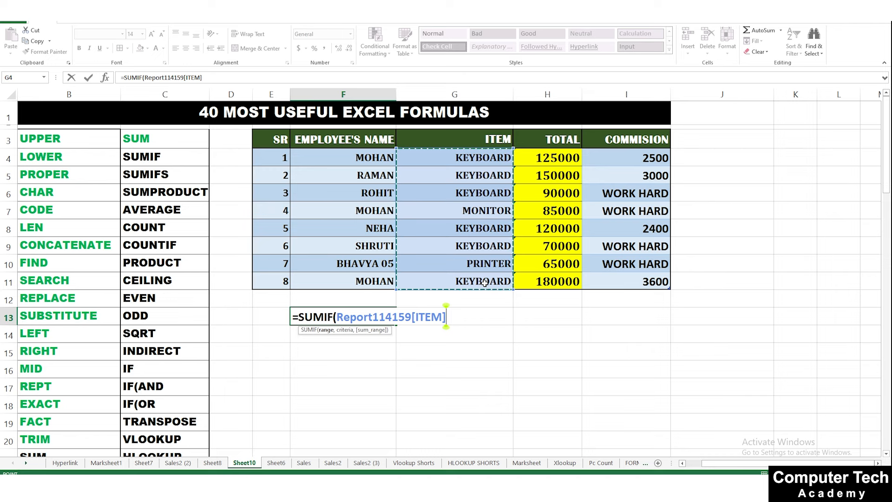
{"action": "type", "text": ","}
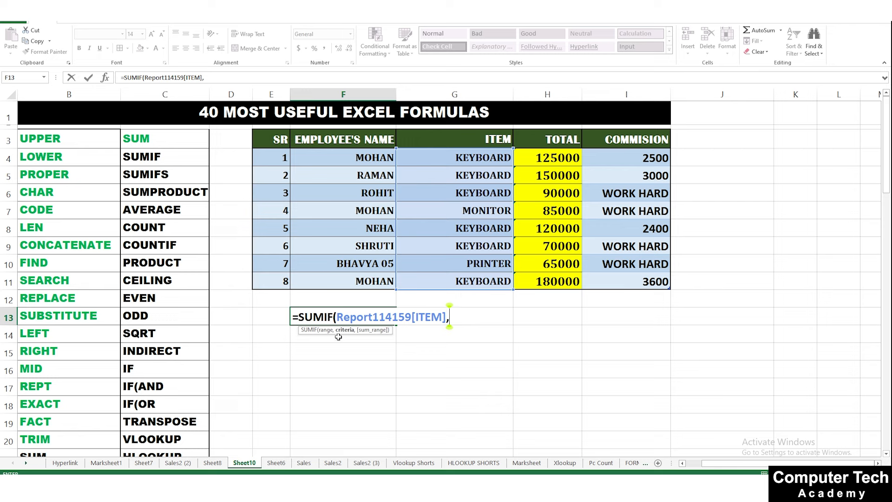
Complete the SUMIF in F13 with "KEYBOARD" as the criteria and the TOTAL column, H4:H11, as the sum range
{"action": "type", "text": "\"KEYB"}
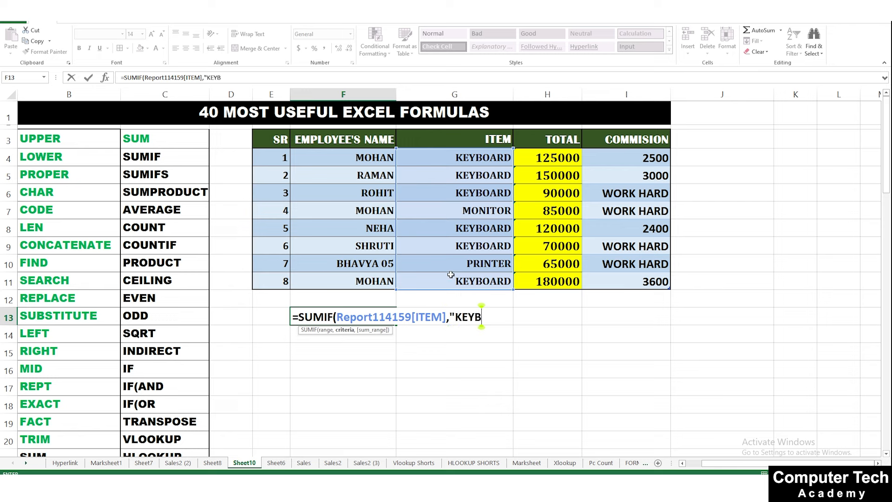
{"action": "type", "text": "OARD"}
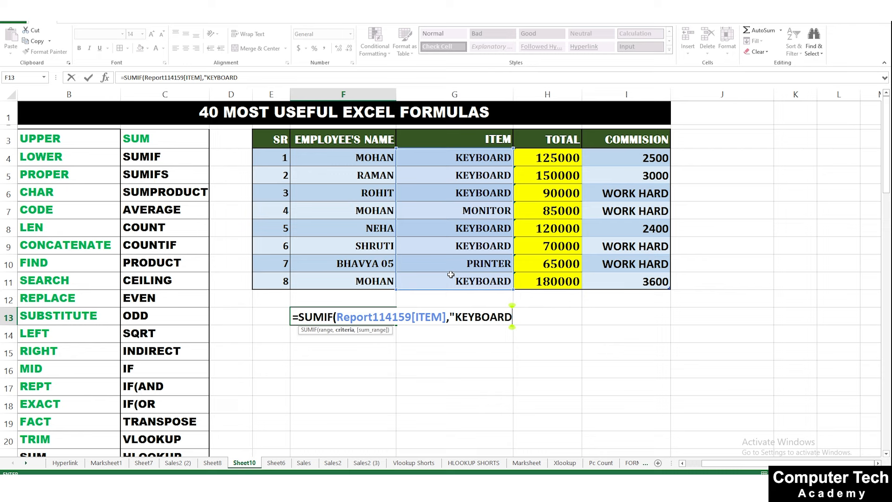
{"action": "type", "text": "\","}
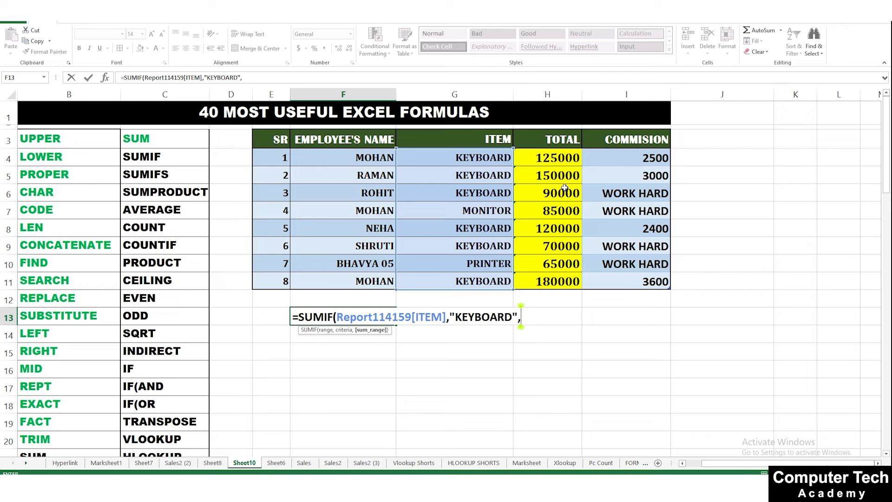
{"action": "left_click_drag", "start_coordinate": [552, 160], "coordinate": [562, 280]}
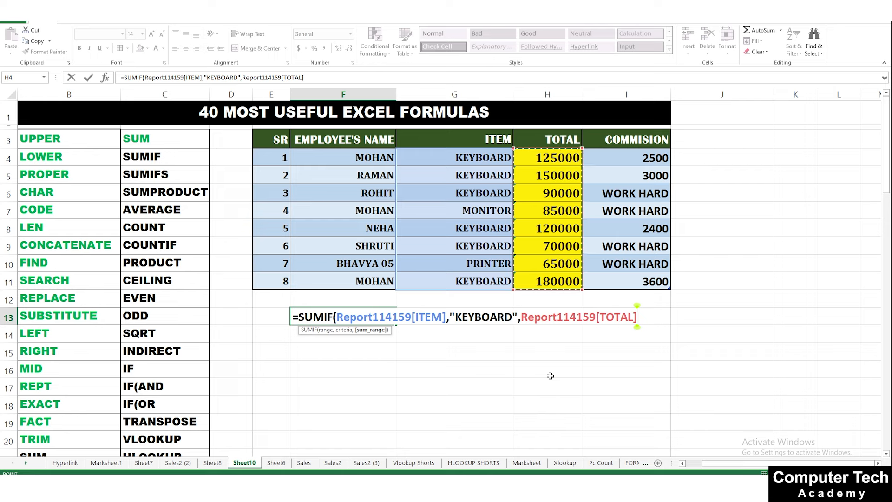
{"action": "type", "text": ")"}
{"action": "key", "text": "Return"}
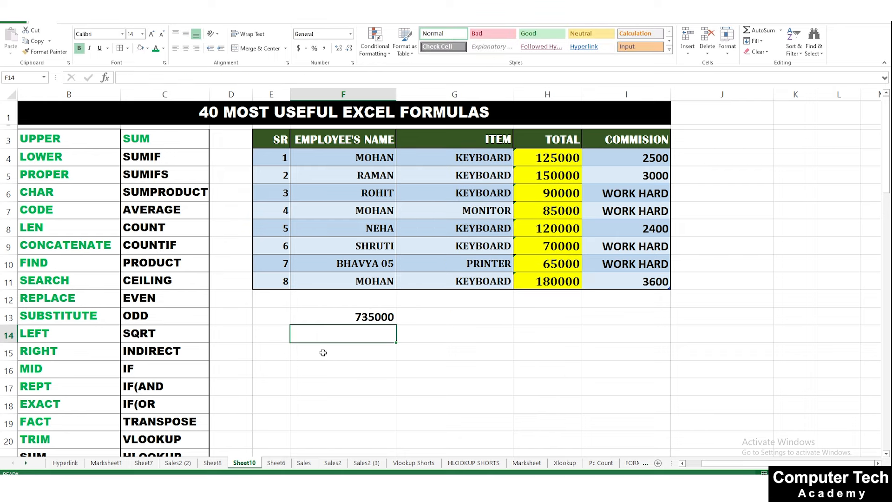
{"action": "left_click", "coordinate": [365, 317]}
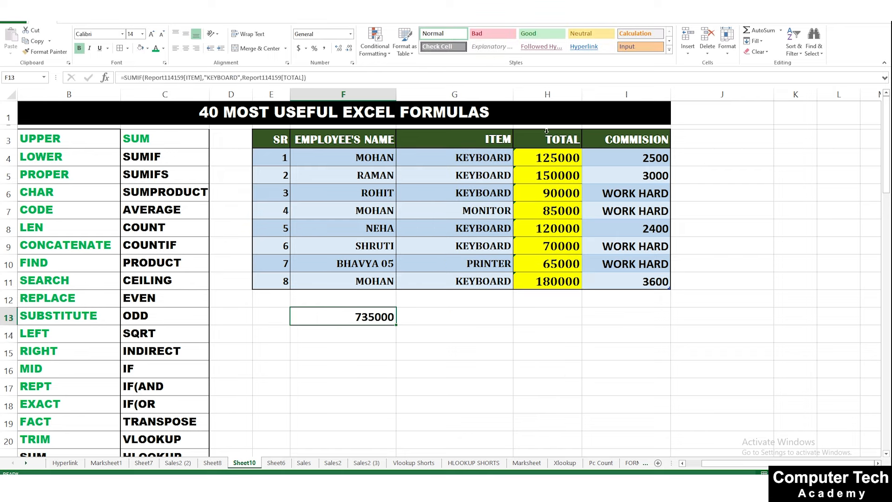
Replace the item in G5 with a copy of PRINTER from G10
{"action": "left_click", "coordinate": [477, 320]}
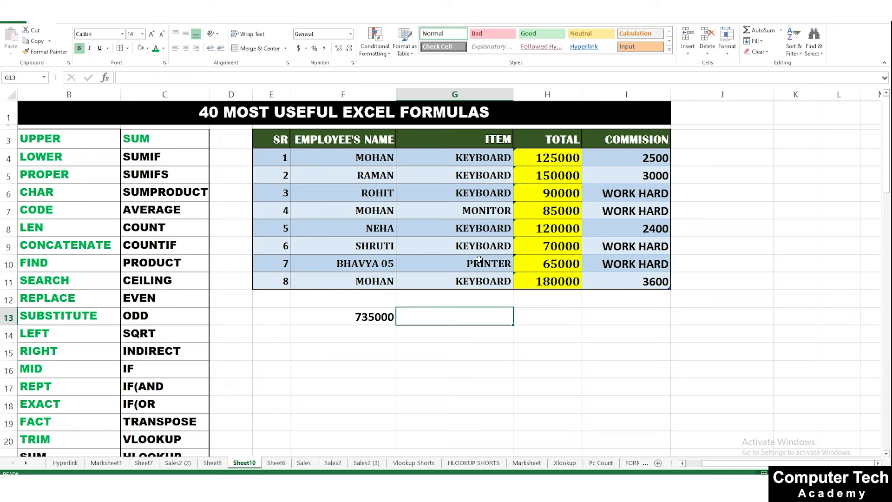
{"action": "left_click", "coordinate": [479, 176]}
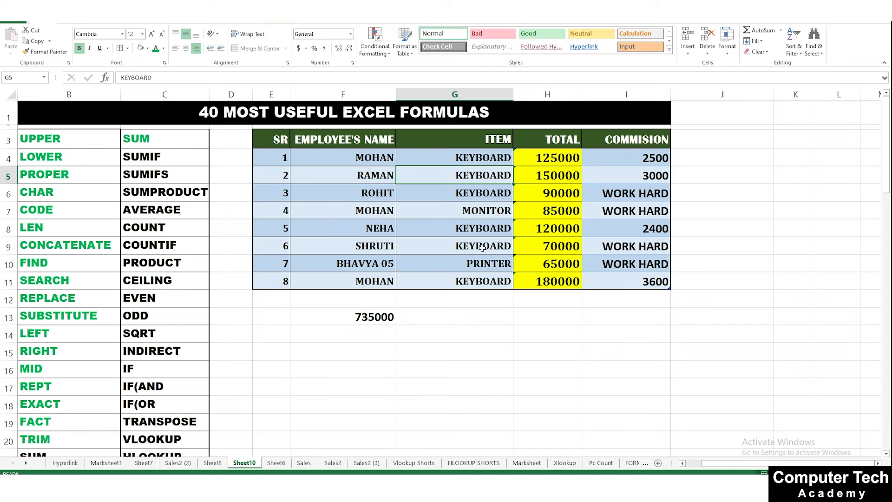
{"action": "left_click", "coordinate": [476, 264]}
{"action": "key", "text": "ctrl+c"}
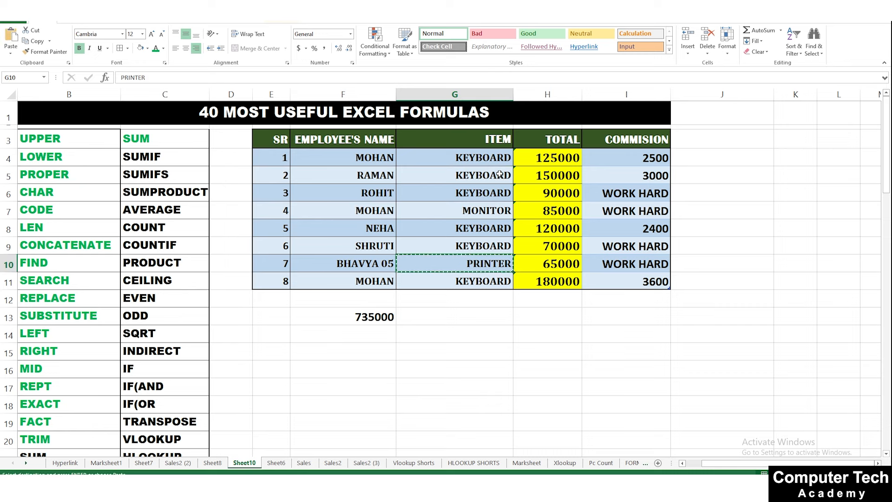
{"action": "left_click", "coordinate": [498, 174]}
{"action": "key", "text": "ctrl+v"}
{"action": "left_click", "coordinate": [484, 333]}
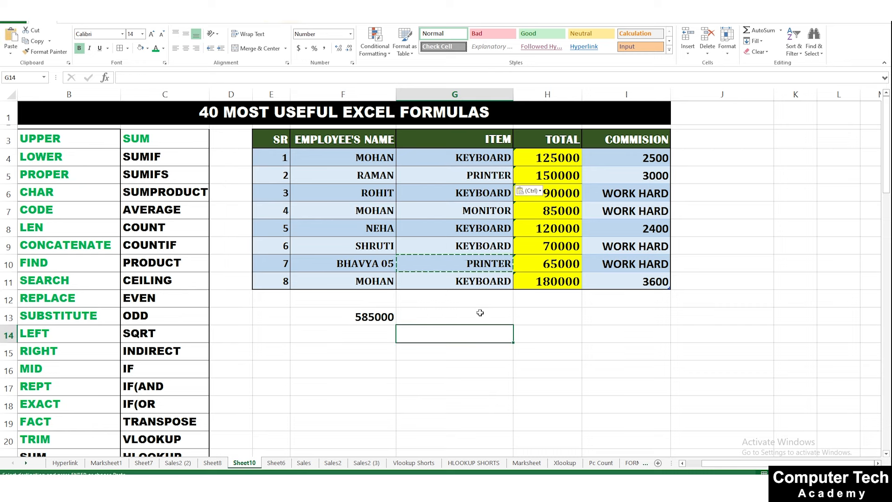
Begin a second SUMIF formula in G13 using the ITEM column, G4:G11, as the range
{"action": "left_click", "coordinate": [481, 311]}
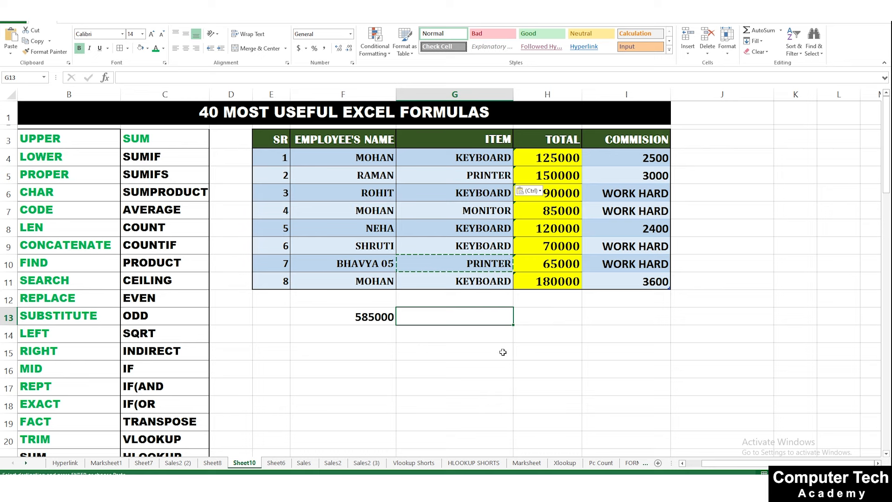
{"action": "type", "text": "=SUMIF"}
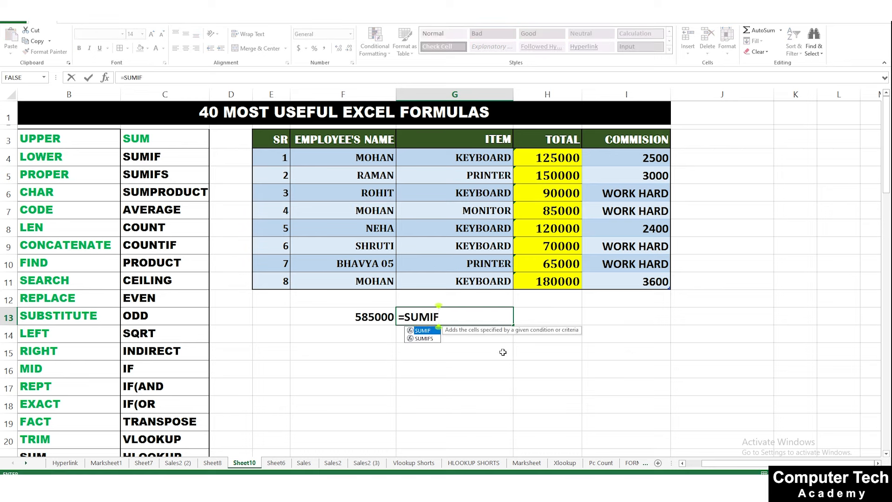
{"action": "type", "text": "("}
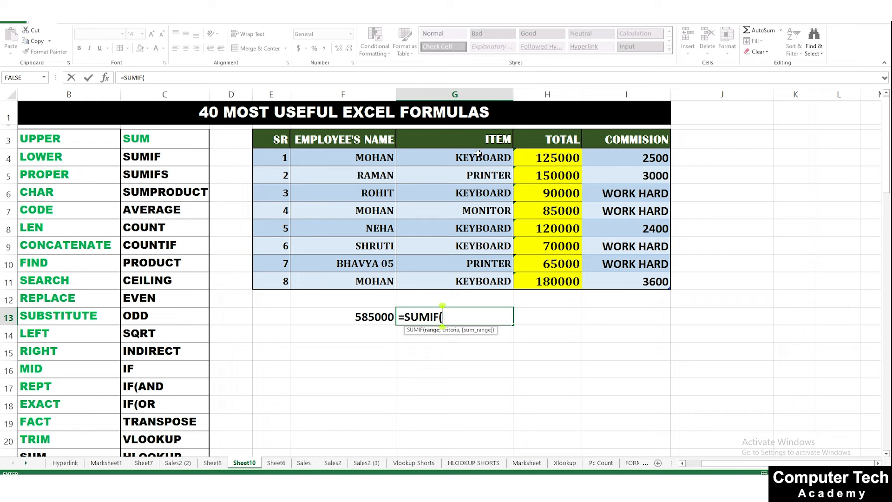
{"action": "left_click_drag", "start_coordinate": [477, 156], "coordinate": [476, 281]}
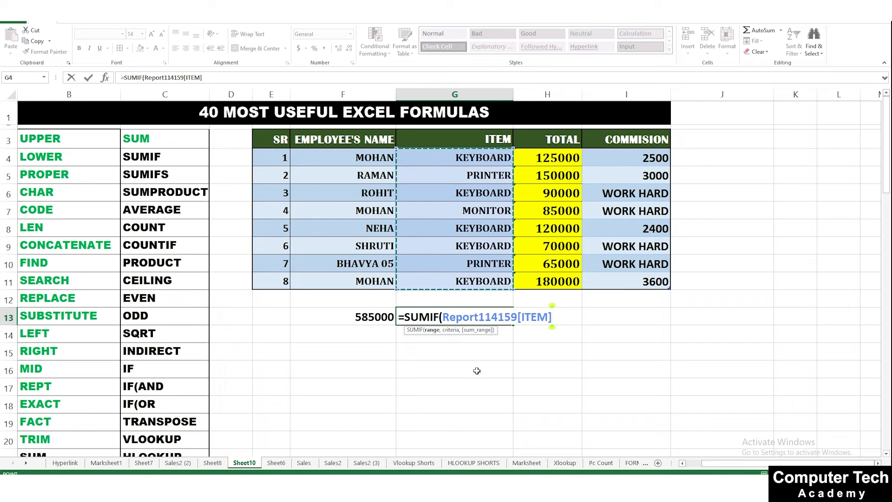
Complete the SUMIF in G13 with criteria "PRINTER" and the TOTAL column as sum range, and check it against H5 and H10
{"action": "type", "text": ",\""}
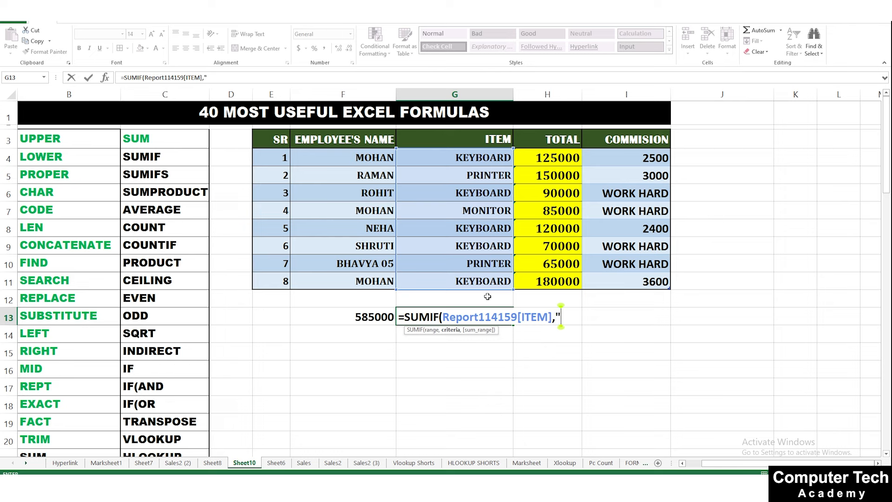
{"action": "type", "text": "PRINTER\","}
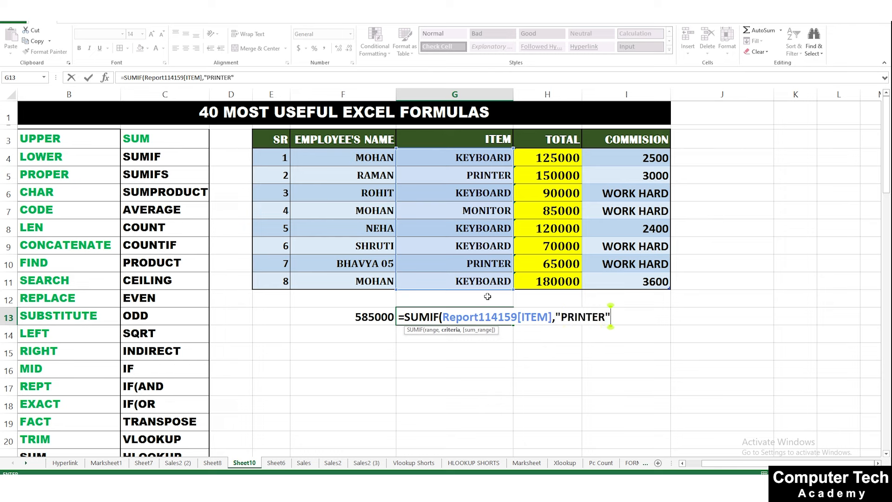
{"action": "left_click_drag", "start_coordinate": [579, 160], "coordinate": [594, 283]}
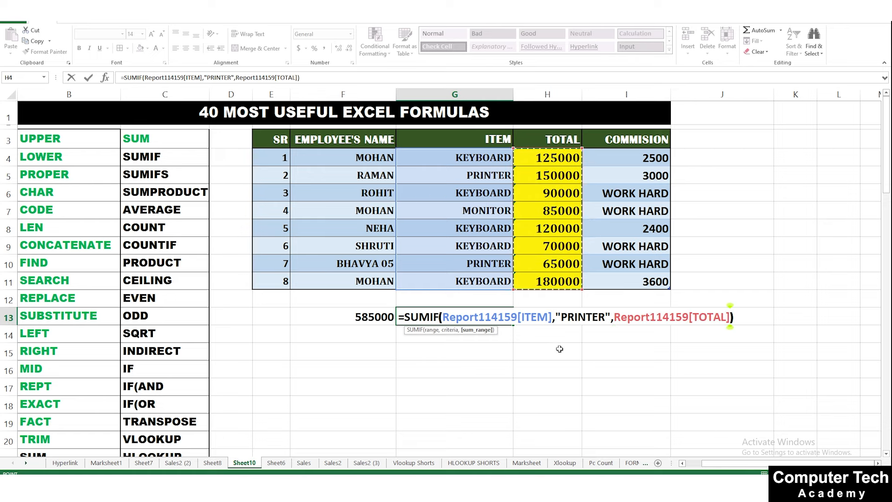
{"action": "key", "text": "Return"}
{"action": "left_click", "coordinate": [491, 317]}
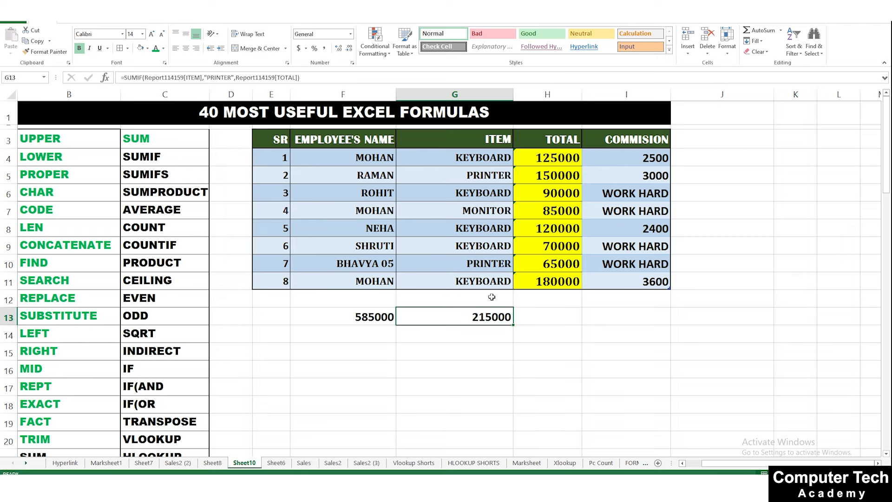
{"action": "left_click", "coordinate": [561, 266]}
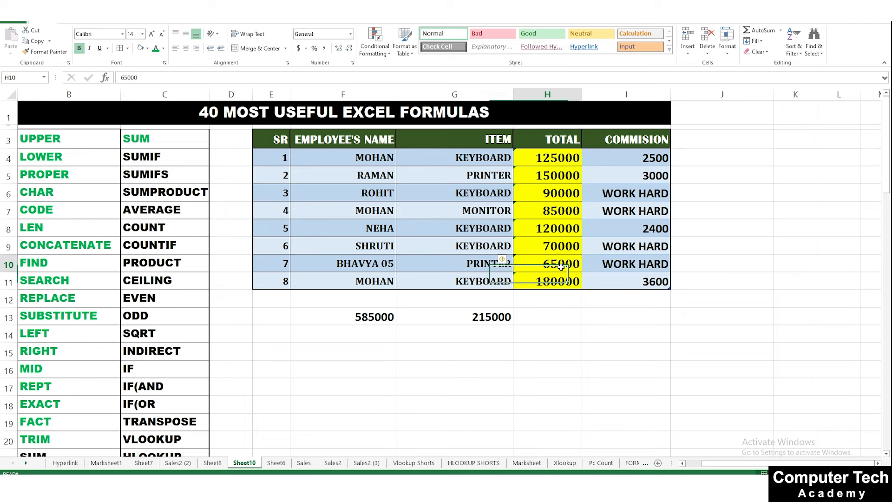
{"action": "left_click", "coordinate": [555, 176]}
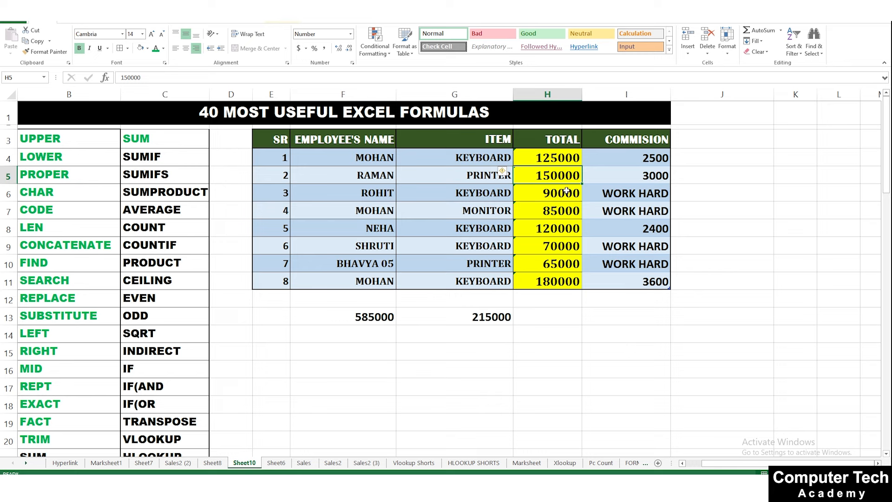
{"action": "left_click", "coordinate": [567, 263]}
{"action": "left_click", "coordinate": [477, 321]}
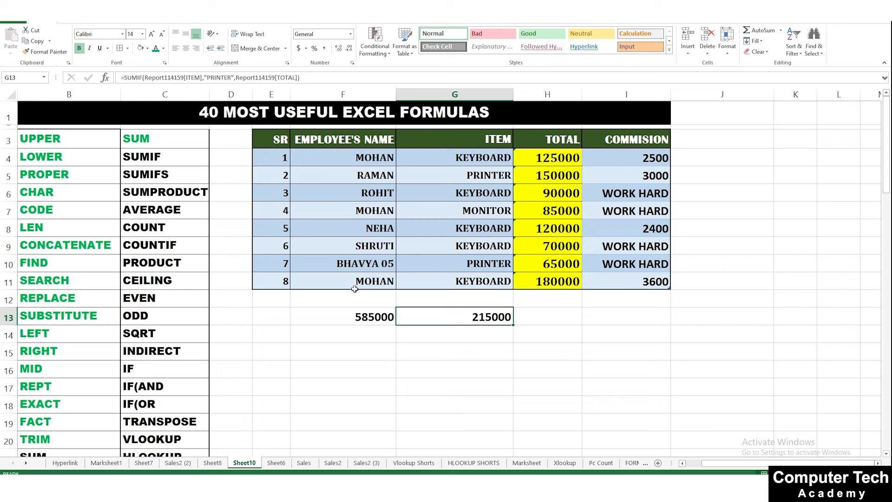
Begin a third SUMIF formula in H13 with the EMPLOYEE'S NAME column, F4:F11, as the range
{"action": "left_click", "coordinate": [562, 315]}
{"action": "type", "text": "=SUN"}
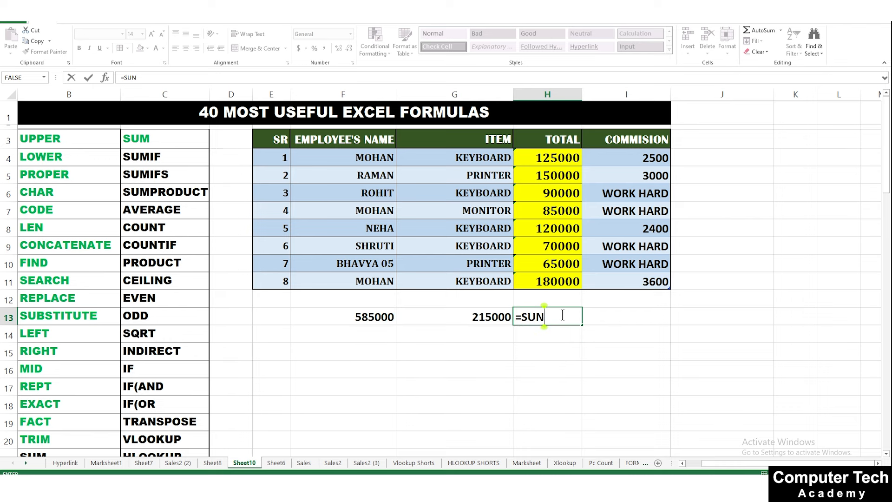
{"action": "key", "text": "BackSpace"}
{"action": "type", "text": "MIF("}
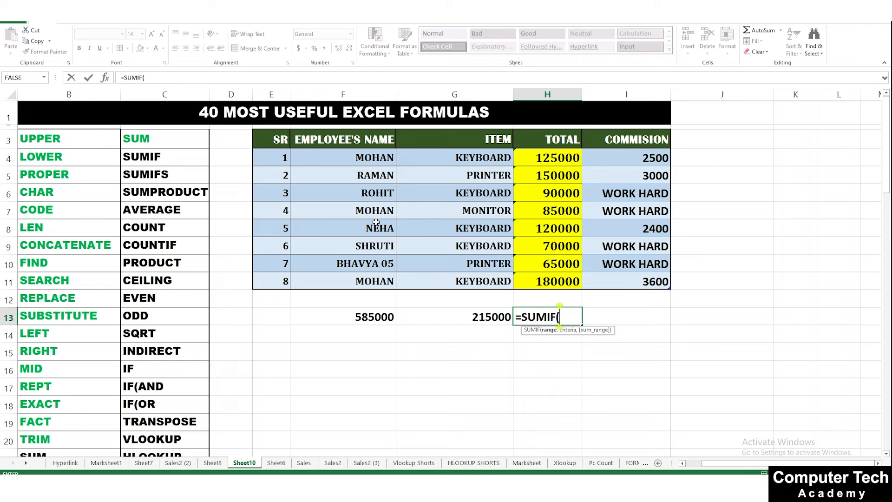
{"action": "left_click_drag", "start_coordinate": [356, 163], "coordinate": [383, 282]}
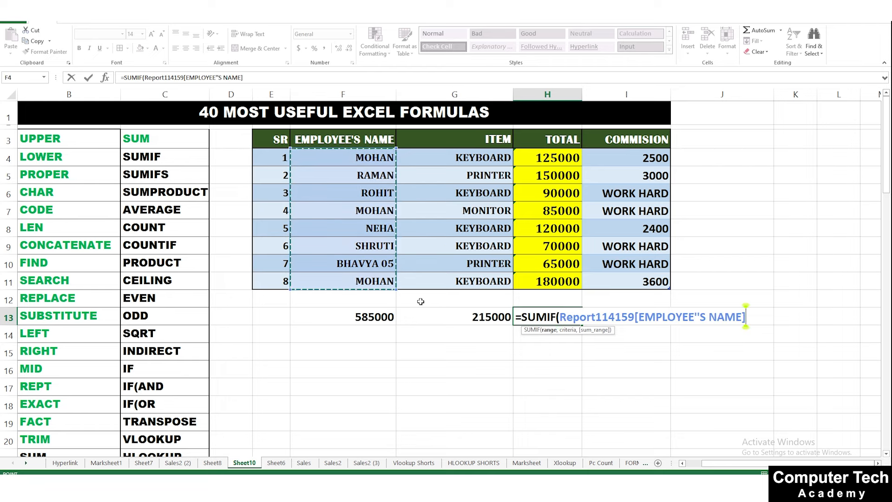
{"action": "type", "text": ","}
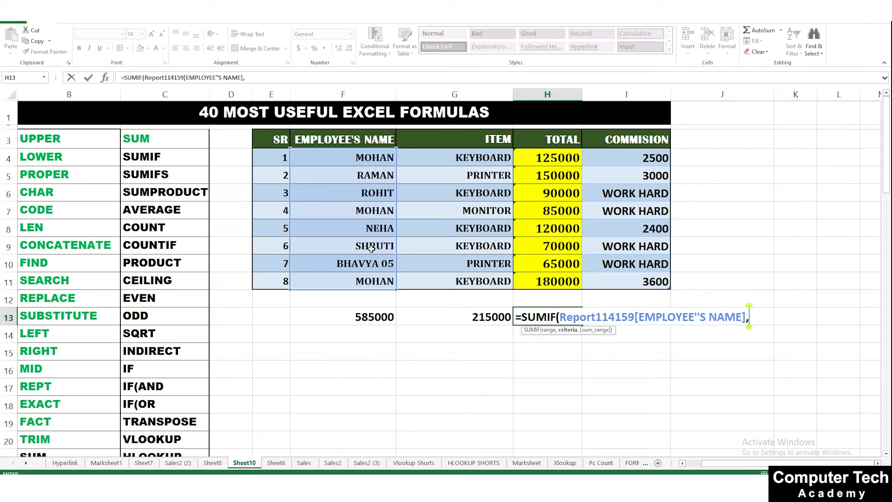
Complete the SUMIF in H13 with the employee name from F4 as quoted criteria and the TOTAL column as the sum range
{"action": "type", "text": "\"MOHAN"}
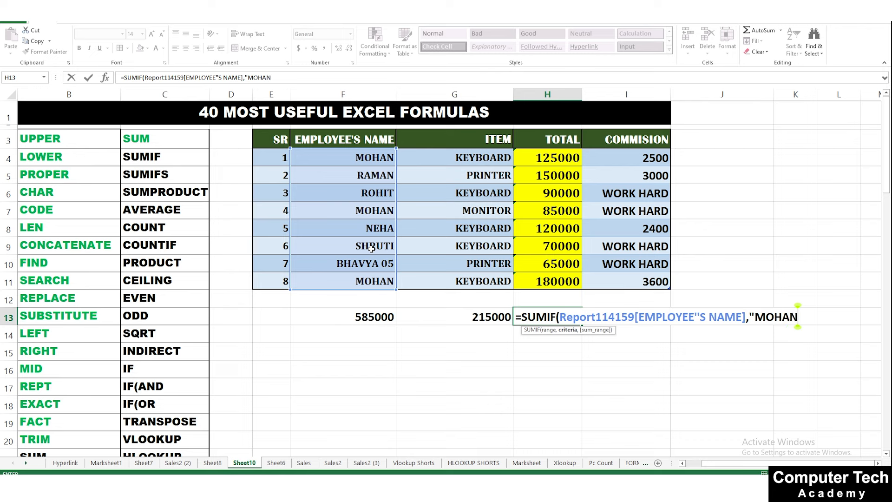
{"action": "type", "text": "\","}
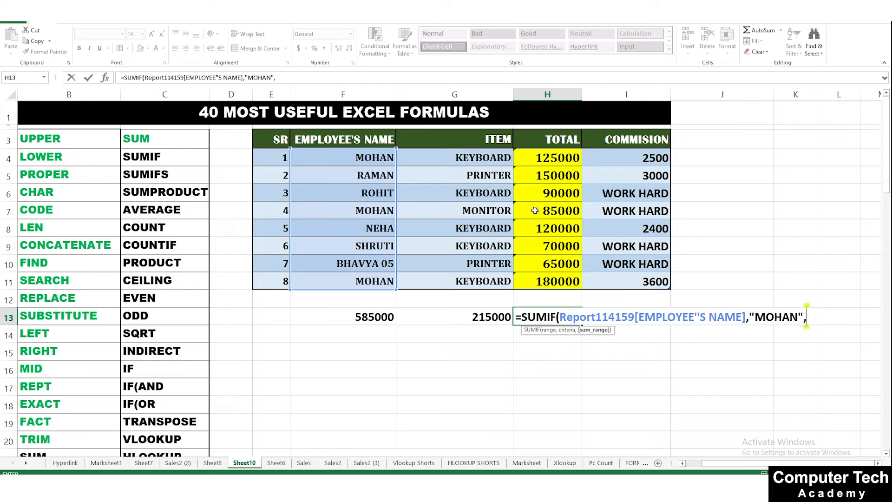
{"action": "left_click_drag", "start_coordinate": [548, 159], "coordinate": [554, 278]}
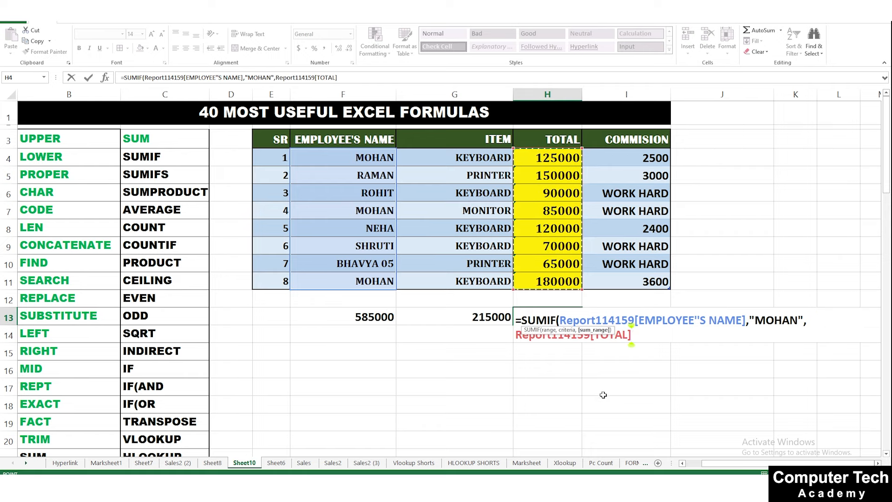
{"action": "type", "text": ")"}
{"action": "key", "text": "Return"}
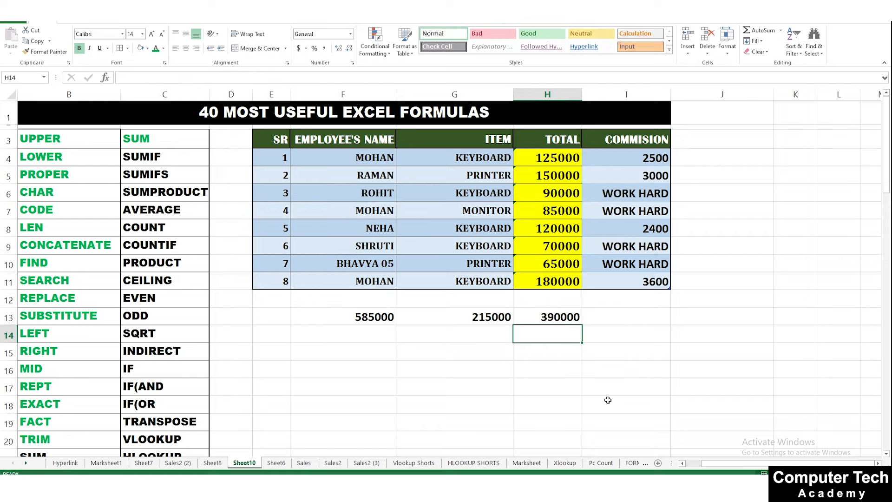
Check the SUMIF result in H13 against the matching employee's rows 4, 7 and 11 in the TOTAL column
{"action": "left_click", "coordinate": [569, 319]}
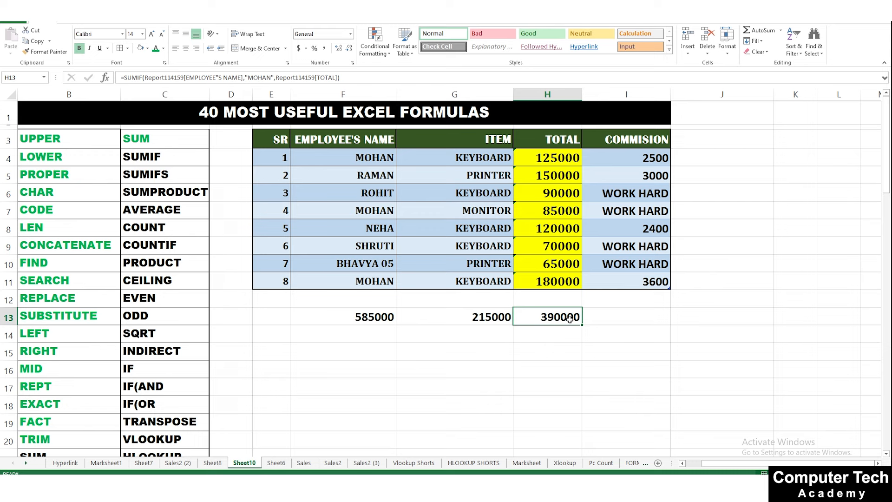
{"action": "left_click", "coordinate": [384, 160]}
{"action": "left_click", "coordinate": [569, 165]}
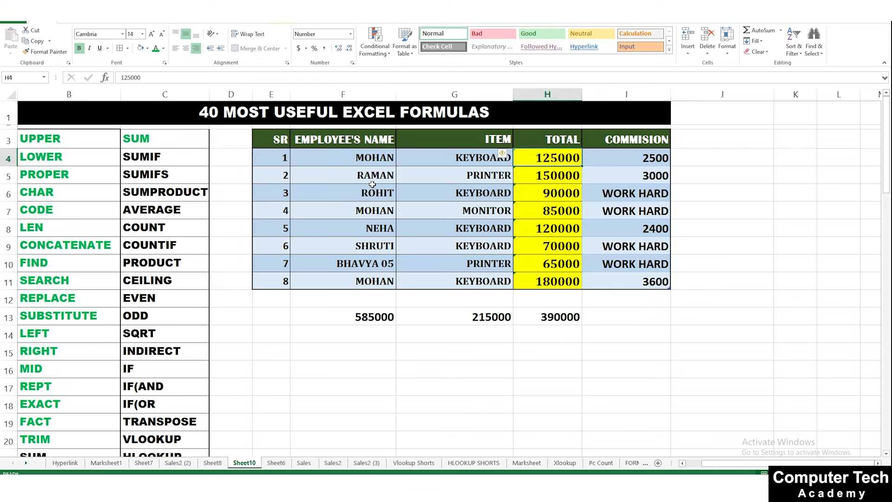
{"action": "left_click", "coordinate": [374, 210]}
{"action": "left_click", "coordinate": [510, 212]}
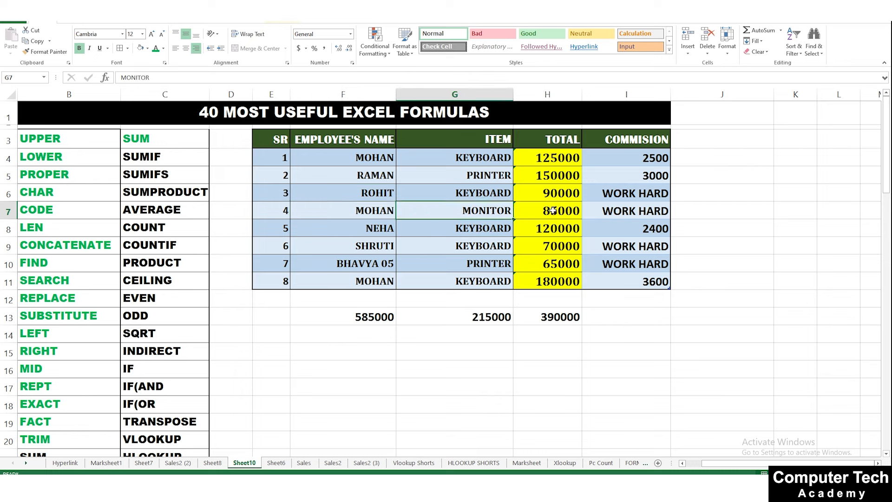
{"action": "left_click", "coordinate": [382, 284]}
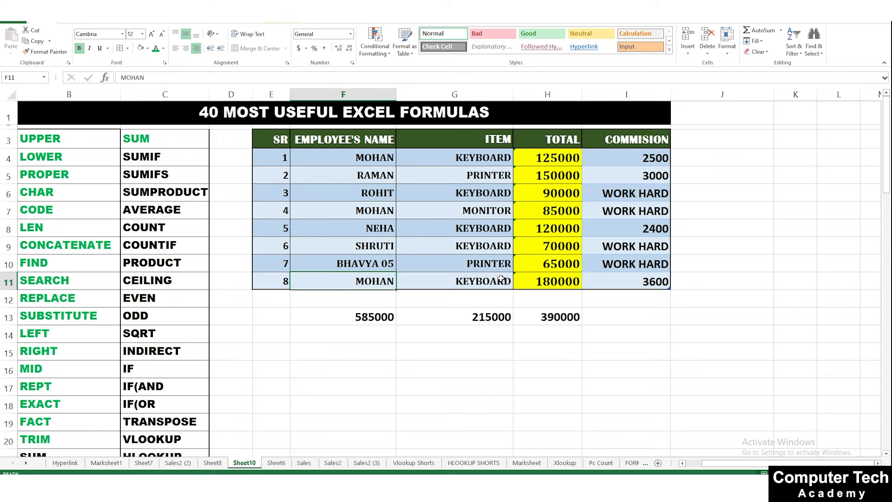
{"action": "left_click", "coordinate": [501, 278]}
{"action": "left_click", "coordinate": [570, 280]}
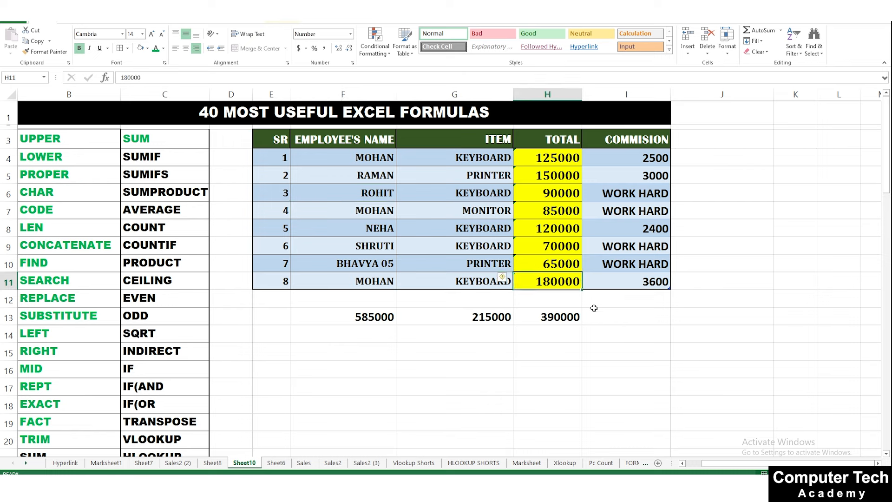
{"action": "left_click", "coordinate": [558, 317]}
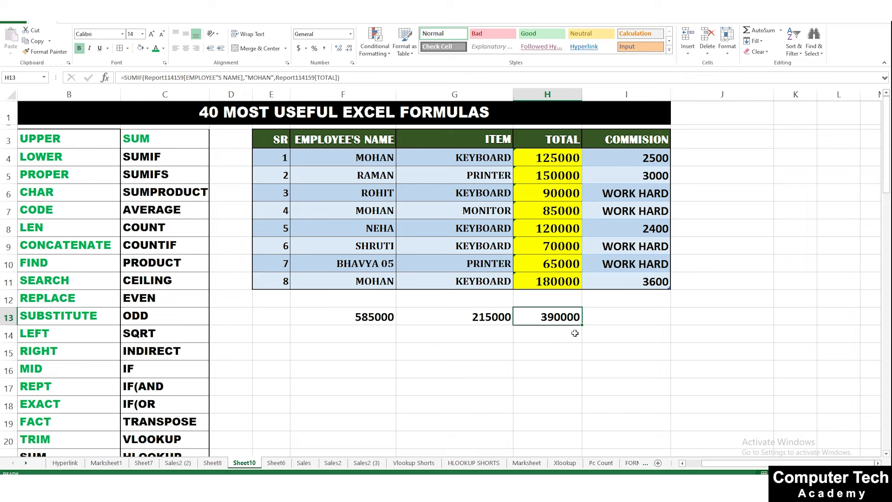
Clear the three SUMIF example formulas from F13:H13
{"action": "left_click_drag", "start_coordinate": [369, 318], "coordinate": [525, 321]}
{"action": "key", "text": "Delete"}
{"action": "left_click", "coordinate": [525, 320]}
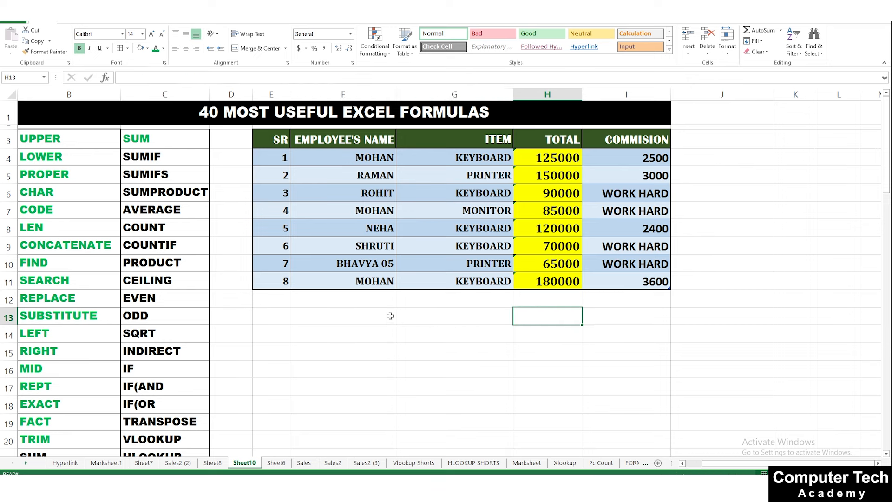
{"action": "left_click", "coordinate": [389, 316]}
Mark SUMIF in C4 as covered with a green font colour and select SUMIFS in C5 as the next formula
{"action": "left_click", "coordinate": [157, 160]}
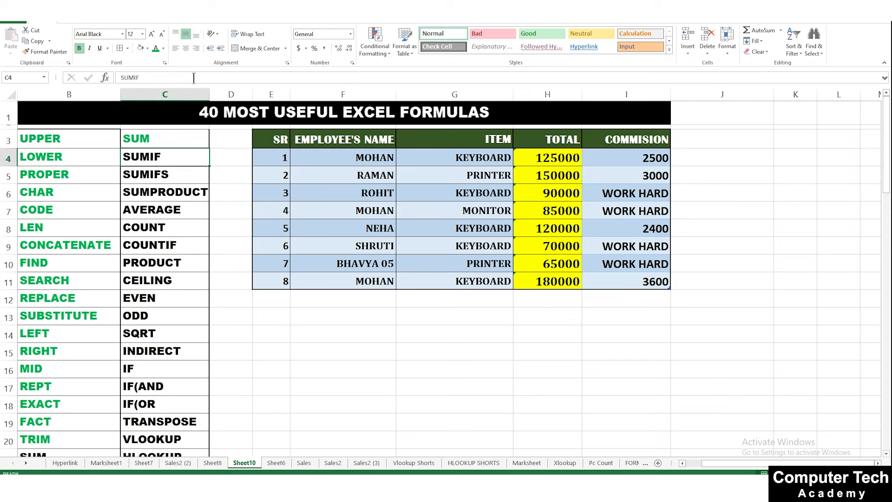
{"action": "left_click", "coordinate": [156, 48]}
{"action": "left_click", "coordinate": [171, 178]}
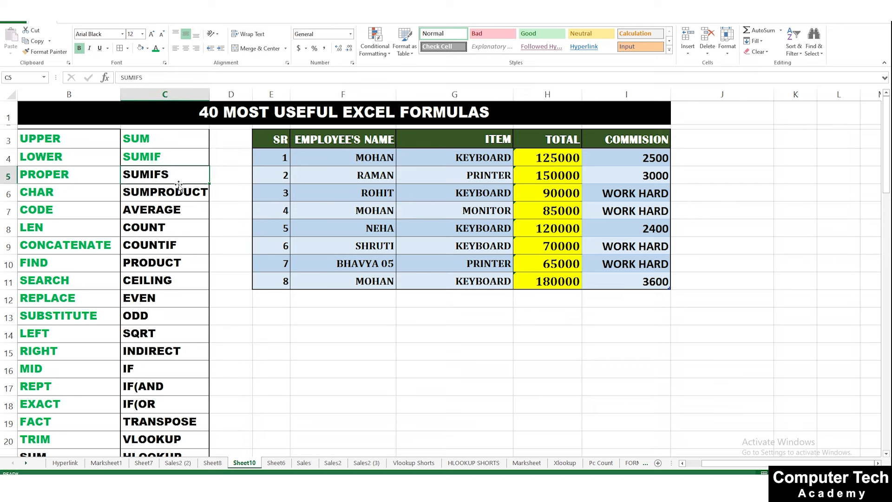
Examine which employee and item combinations repeat in the EMPLOYEE'S NAME and ITEM columns as criteria for SUMIFS
{"action": "left_click", "coordinate": [400, 320]}
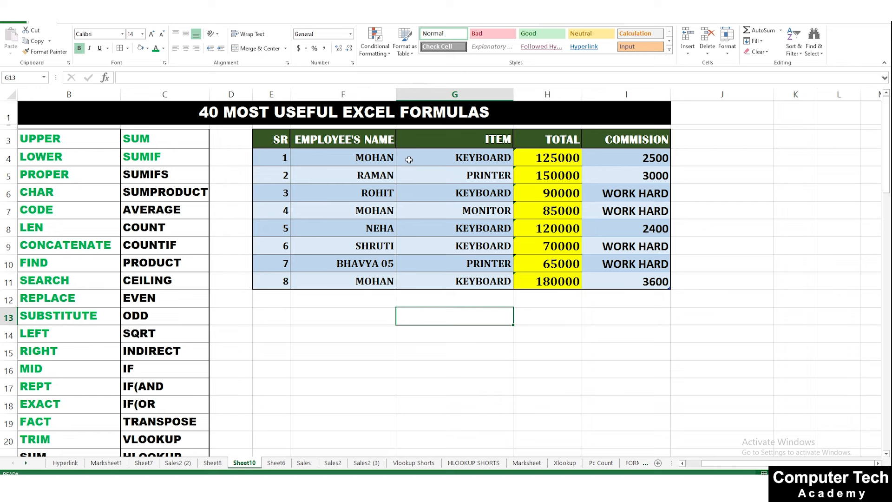
{"action": "left_click", "coordinate": [466, 158]}
{"action": "left_click", "coordinate": [375, 216]}
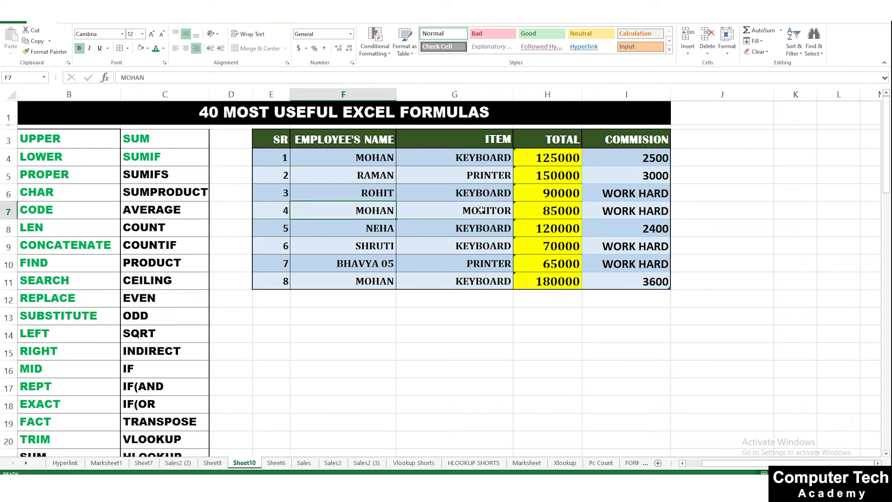
{"action": "left_click", "coordinate": [481, 211]}
{"action": "left_click", "coordinate": [359, 282]}
{"action": "left_click", "coordinate": [463, 284]}
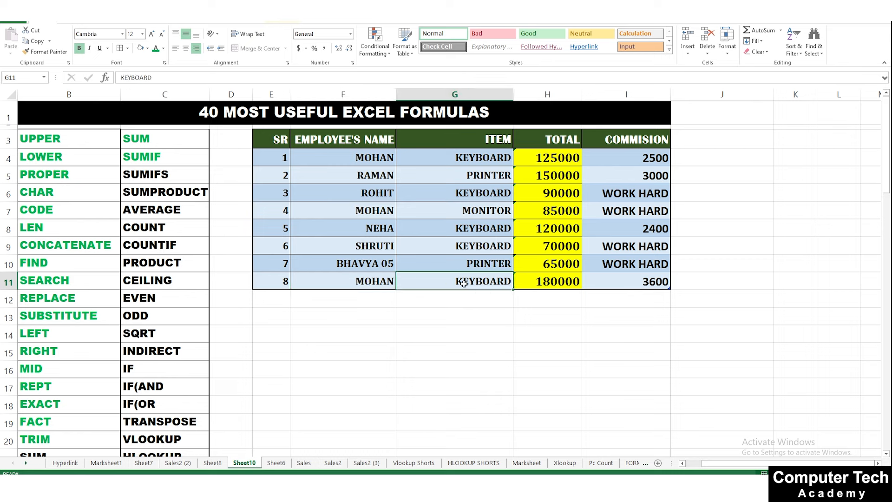
{"action": "left_click", "coordinate": [488, 193]}
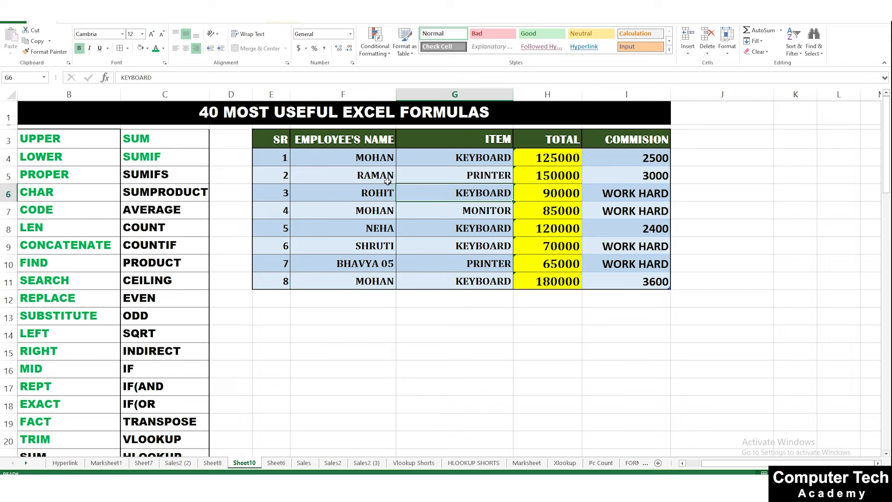
{"action": "left_click", "coordinate": [478, 242]}
{"action": "left_click", "coordinate": [374, 247]}
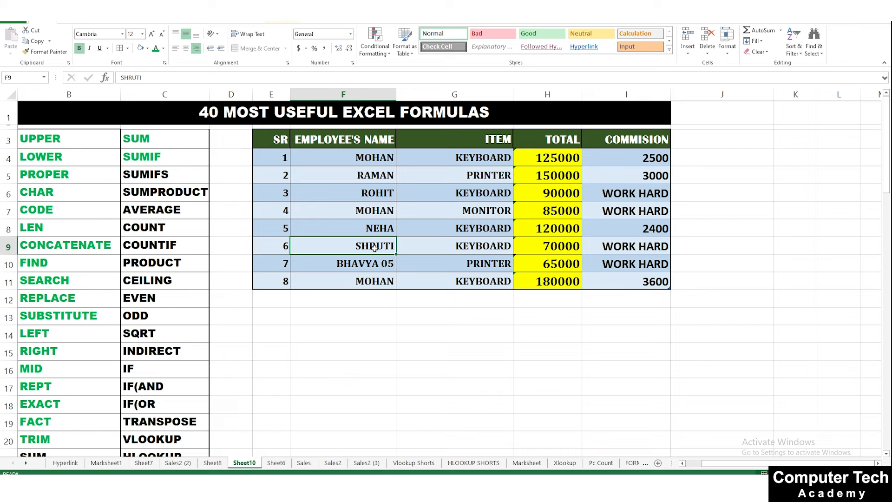
Examine the EMPLOYEE'S NAME and ITEM columns for repeated employees and the items each one sold
{"action": "left_click", "coordinate": [377, 160]}
{"action": "left_click", "coordinate": [378, 214]}
{"action": "left_click", "coordinate": [387, 160]}
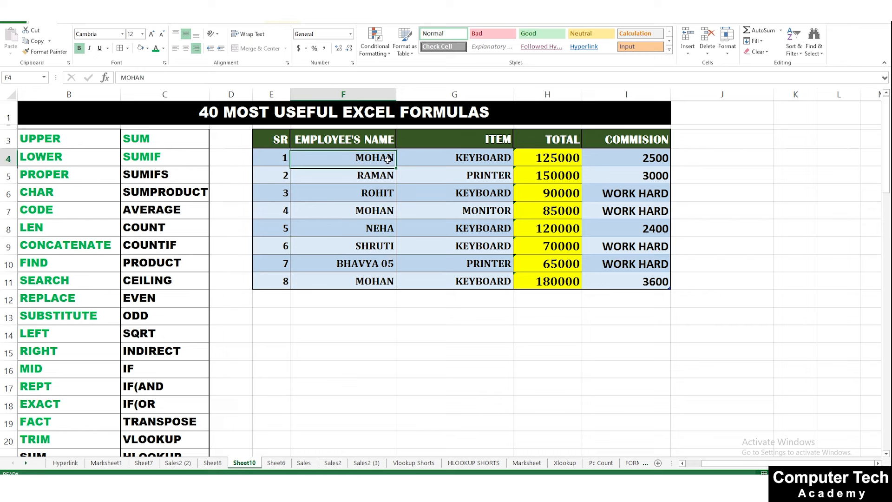
{"action": "left_click", "coordinate": [498, 159]}
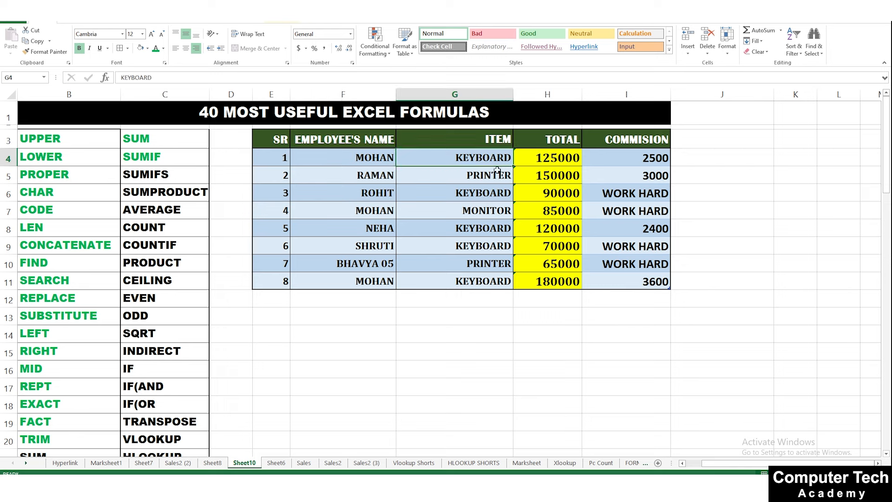
{"action": "left_click", "coordinate": [495, 198]}
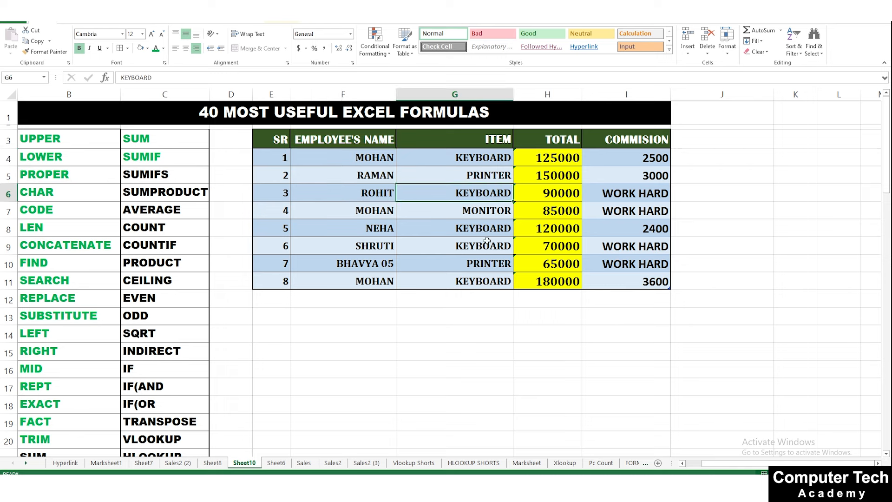
{"action": "left_click", "coordinate": [462, 213]}
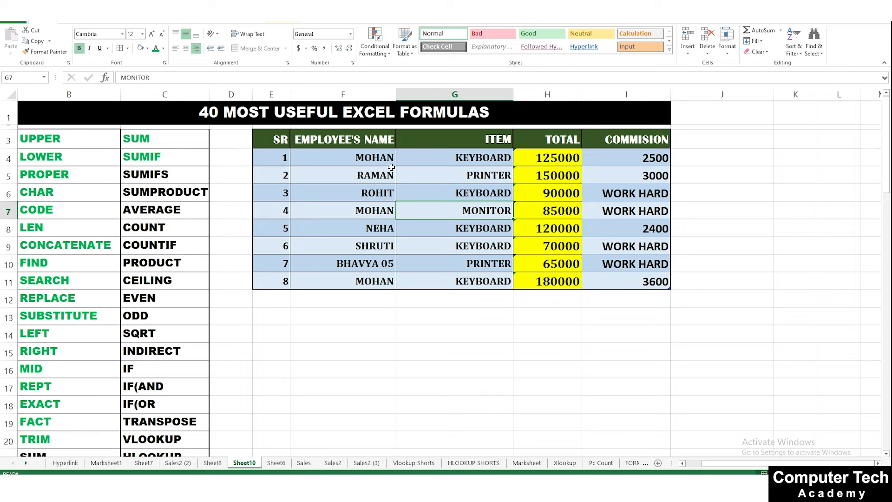
{"action": "left_click", "coordinate": [378, 158]}
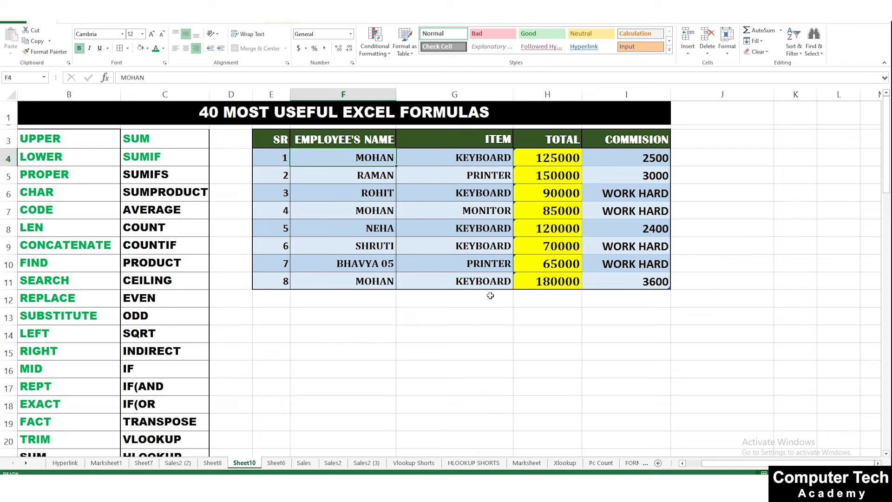
Begin a SUMIFS formula in F13 that sums the TOTAL column where EMPLOYEE'S NAME matches the employee in row 4
{"action": "left_click", "coordinate": [371, 317]}
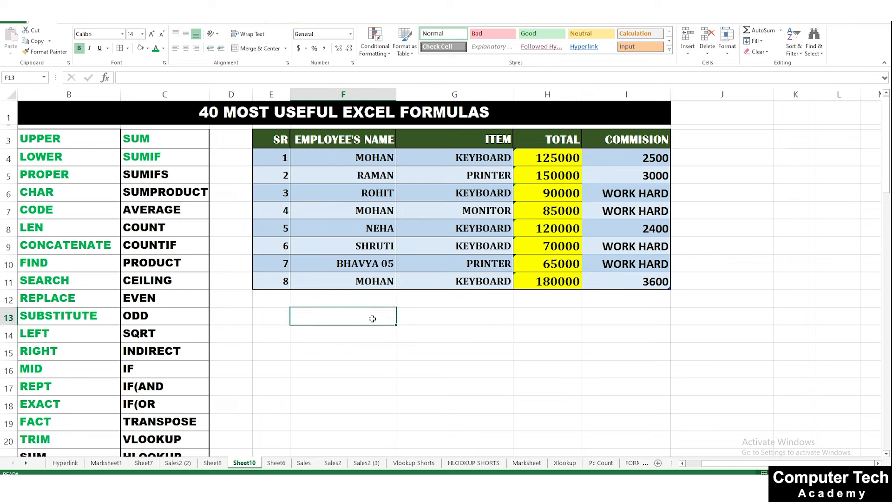
{"action": "type", "text": "=SU"}
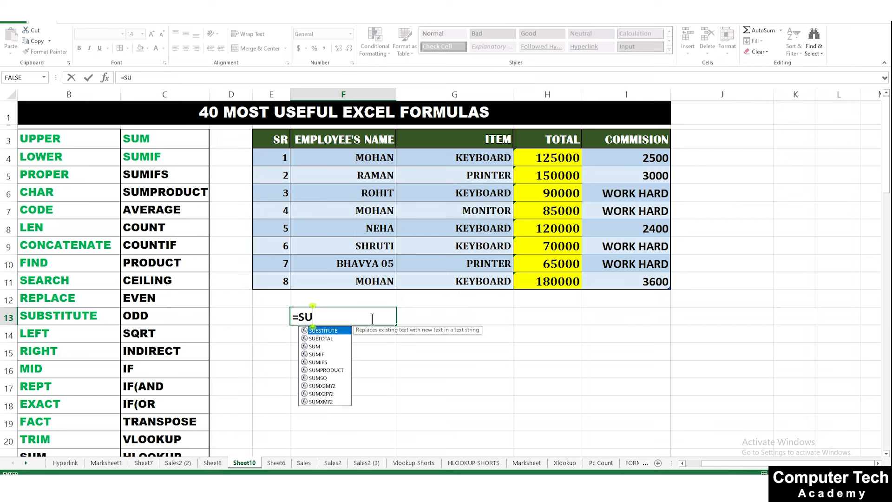
{"action": "type", "text": "MIFS("}
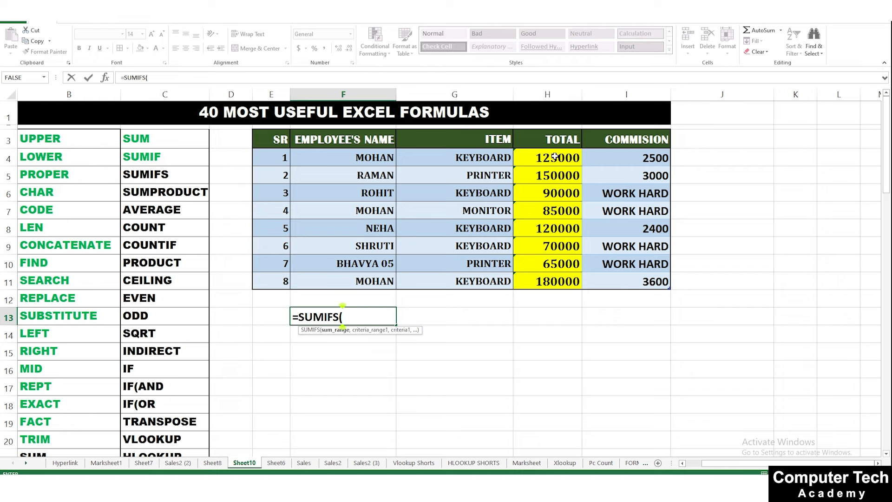
{"action": "left_click_drag", "start_coordinate": [554, 157], "coordinate": [567, 277]}
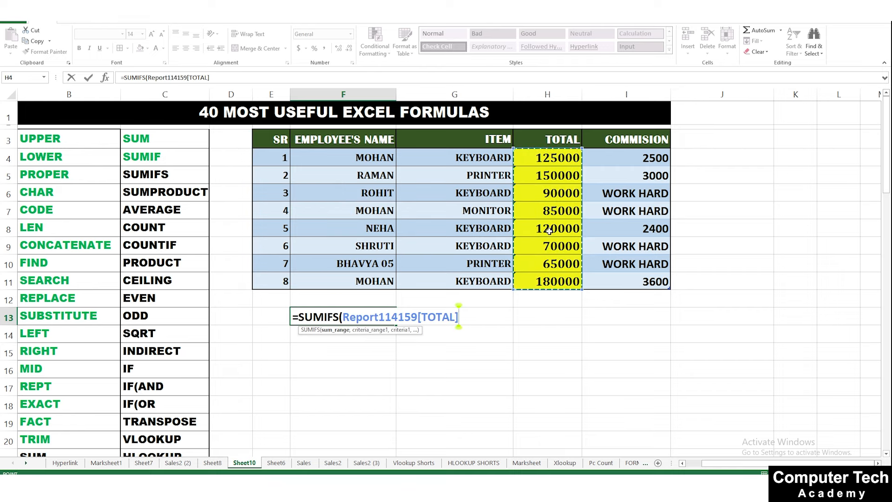
{"action": "type", "text": ","}
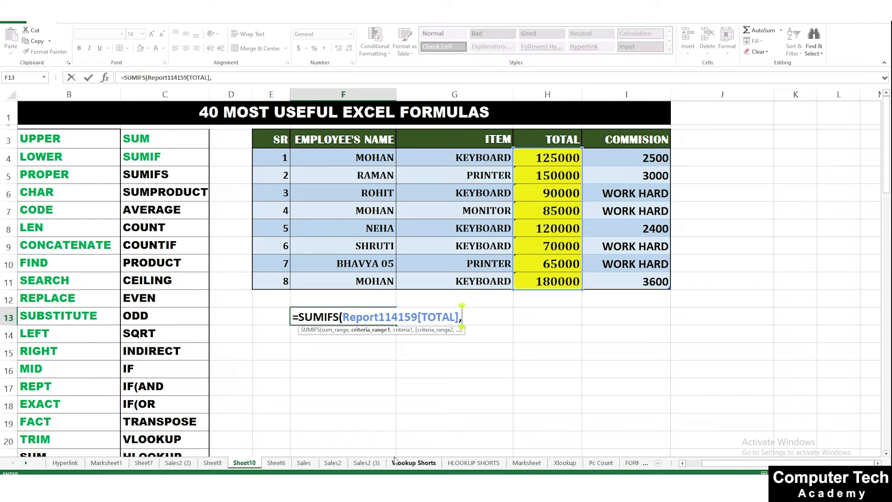
{"action": "left_click_drag", "start_coordinate": [358, 158], "coordinate": [361, 278]}
{"action": "type", "text": ","}
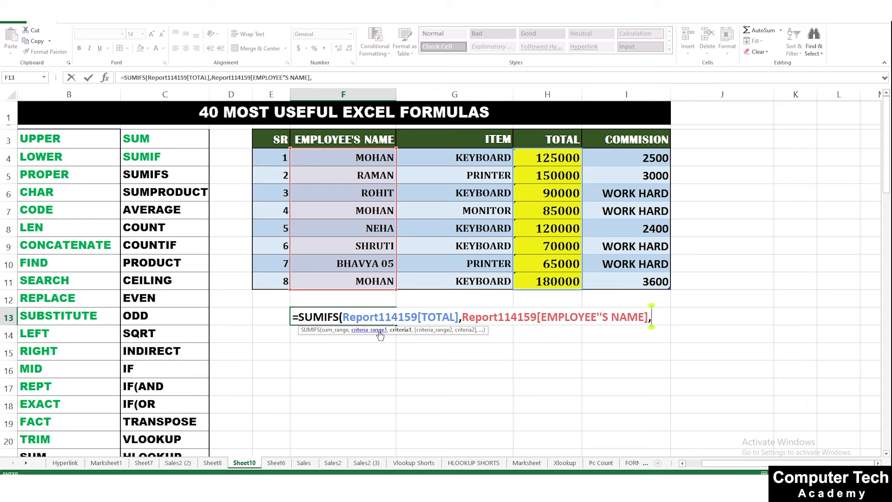
{"action": "type", "text": "\""}
{"action": "type", "text": "MOHA"}
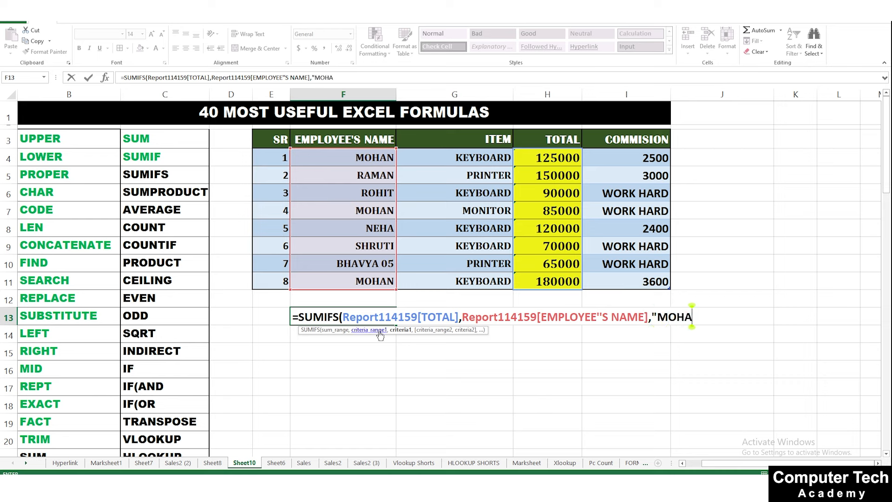
{"action": "type", "text": "N\","}
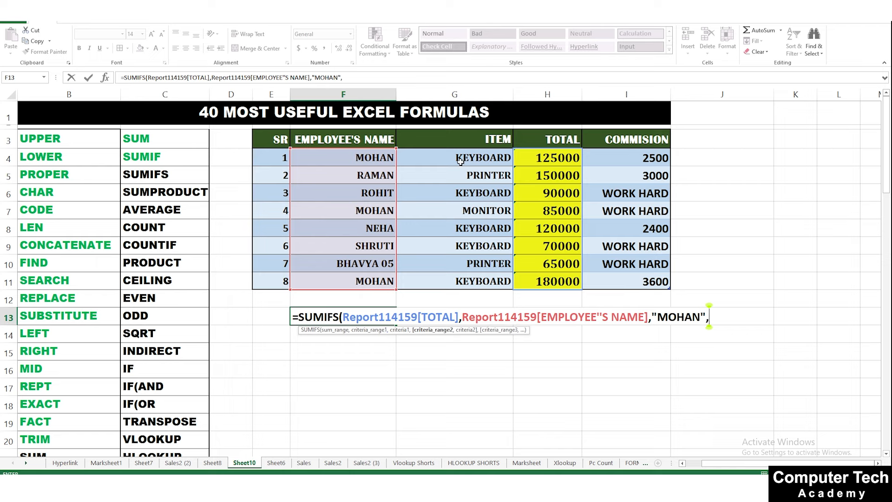
Add the ITEM column with criterion "KEYBOARD" as the second SUMIFS condition and complete the formula in F13
{"action": "left_click_drag", "start_coordinate": [460, 161], "coordinate": [467, 285]}
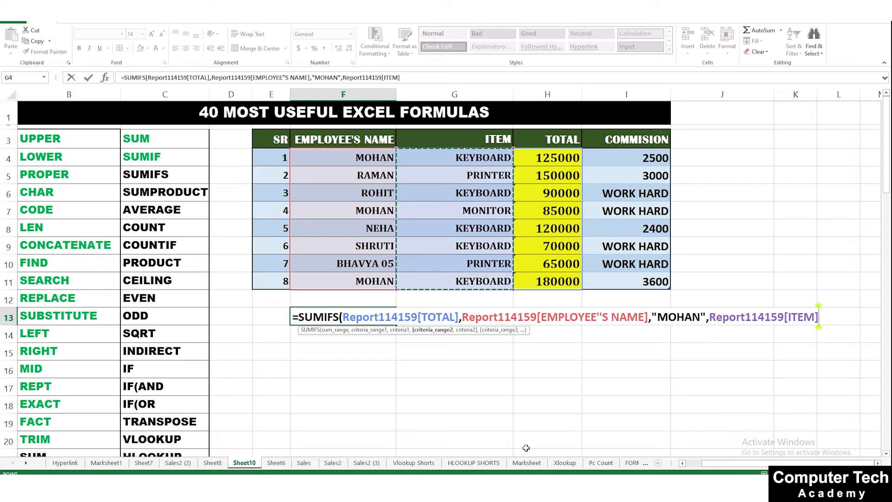
{"action": "type", "text": ",\""}
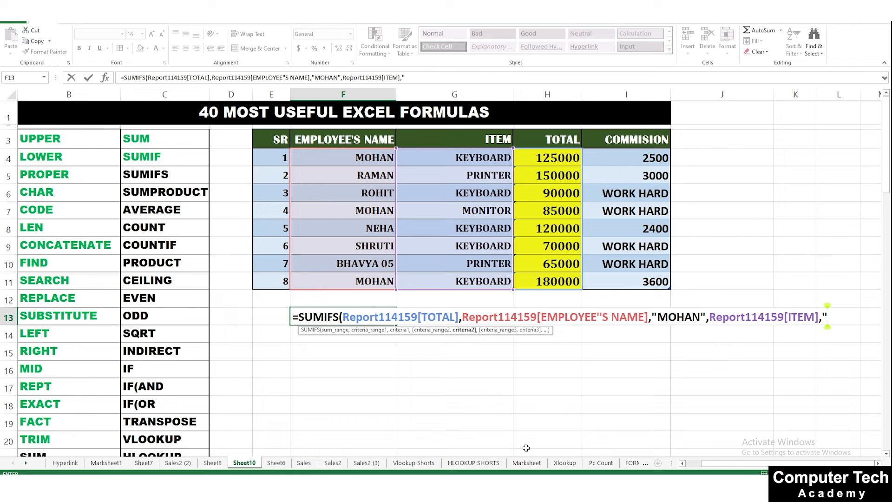
{"action": "type", "text": "KEYBOA"}
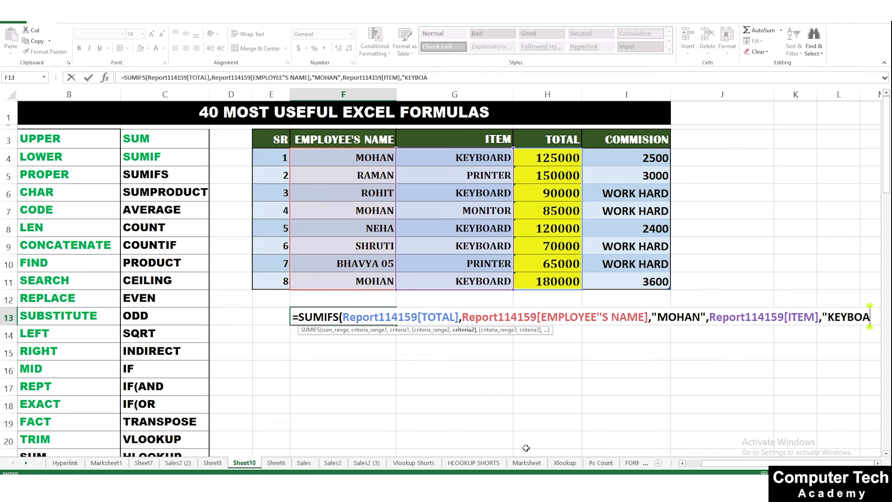
{"action": "type", "text": "RD\""}
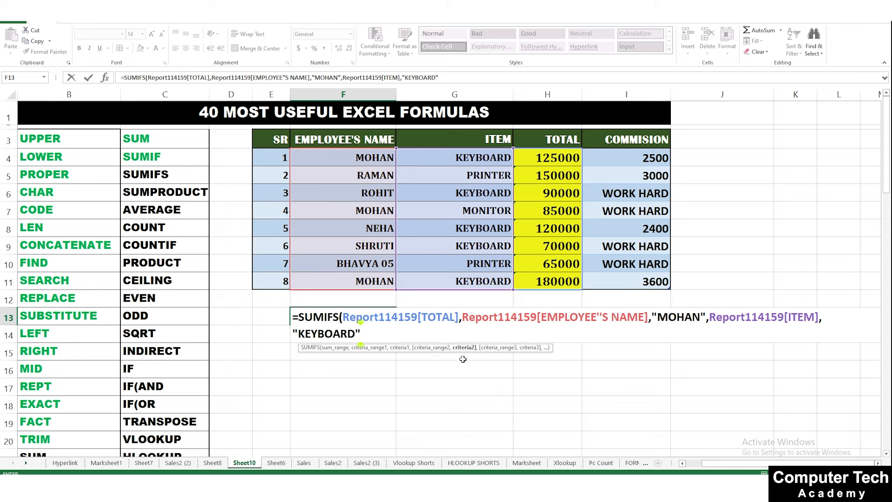
{"action": "type", "text": ","}
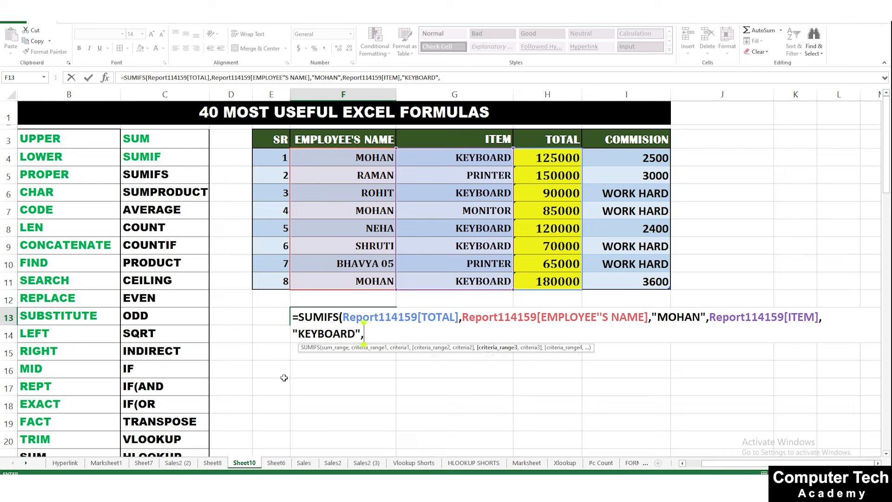
{"action": "key", "text": "BackSpace"}
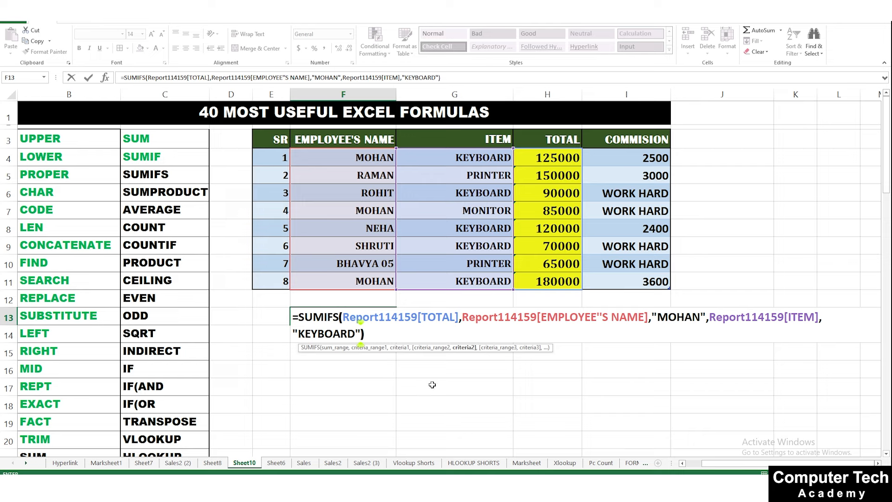
{"action": "key", "text": "Return"}
{"action": "left_click", "coordinate": [365, 315]}
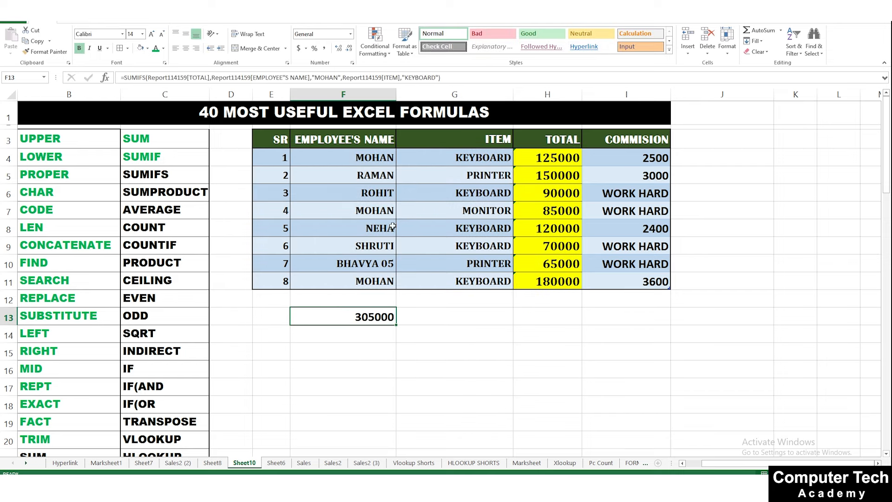
Compare the keyboard sales totals of the matching employee in rows 4 and 11 with the SUMIFS result in F13
{"action": "left_click", "coordinate": [470, 158]}
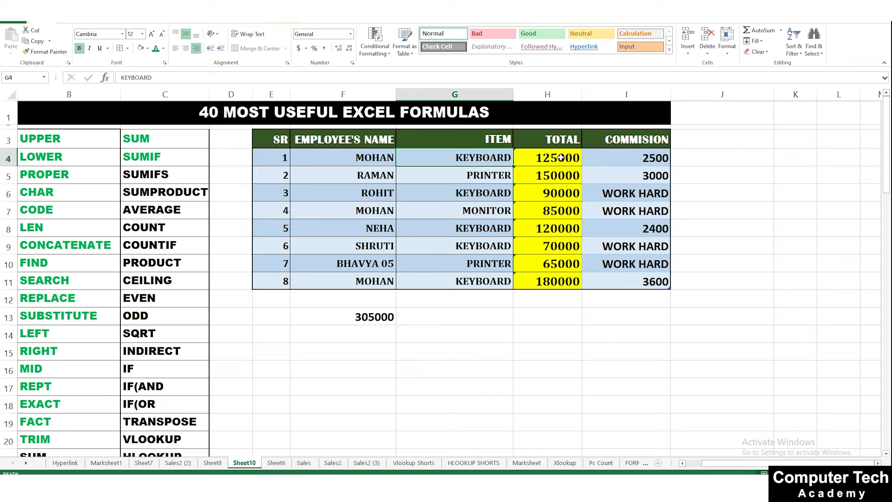
{"action": "left_click", "coordinate": [562, 285]}
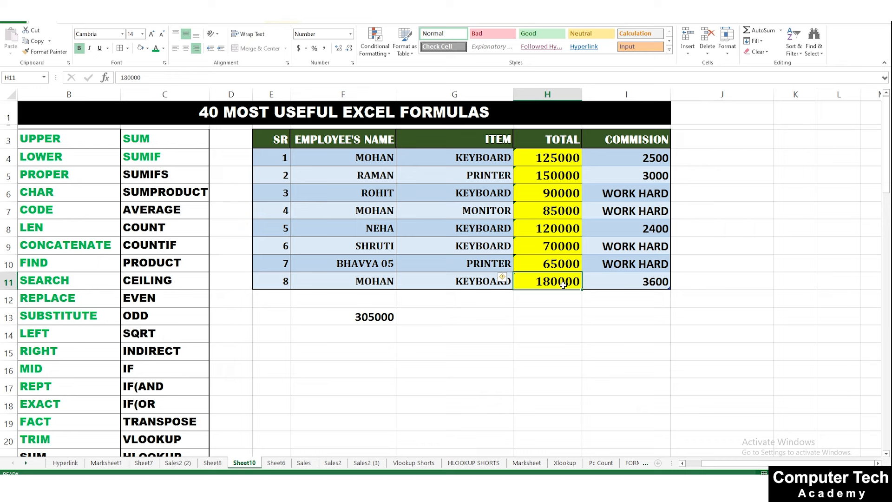
{"action": "left_click", "coordinate": [363, 317]}
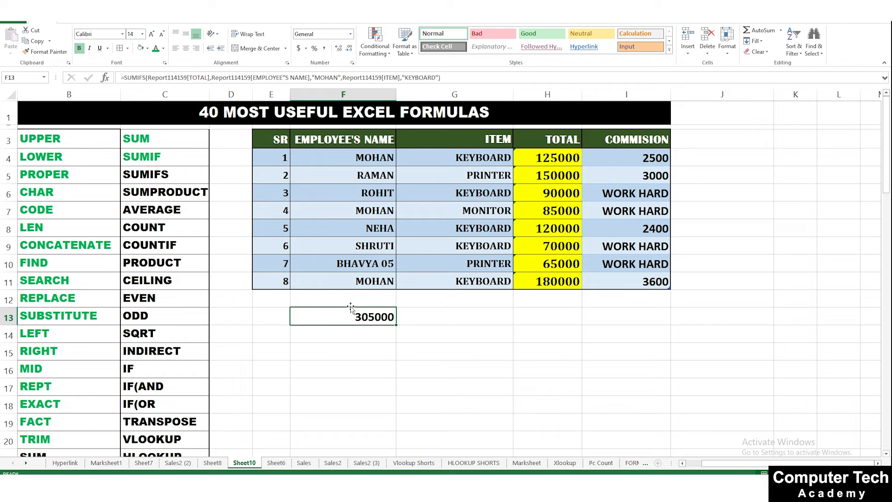
Insert a new table column between ITEM and TOTAL and give it the heading CITY
{"action": "left_click", "coordinate": [559, 94]}
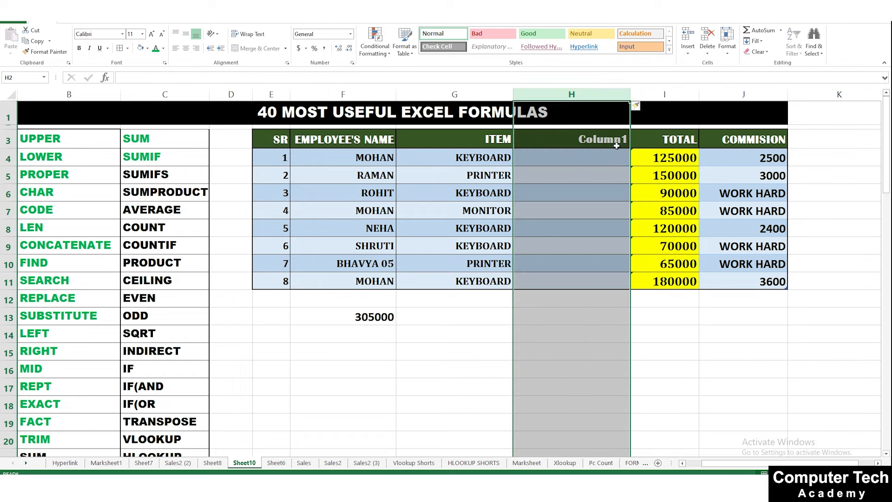
{"action": "left_click", "coordinate": [613, 141]}
{"action": "type", "text": "CITY"}
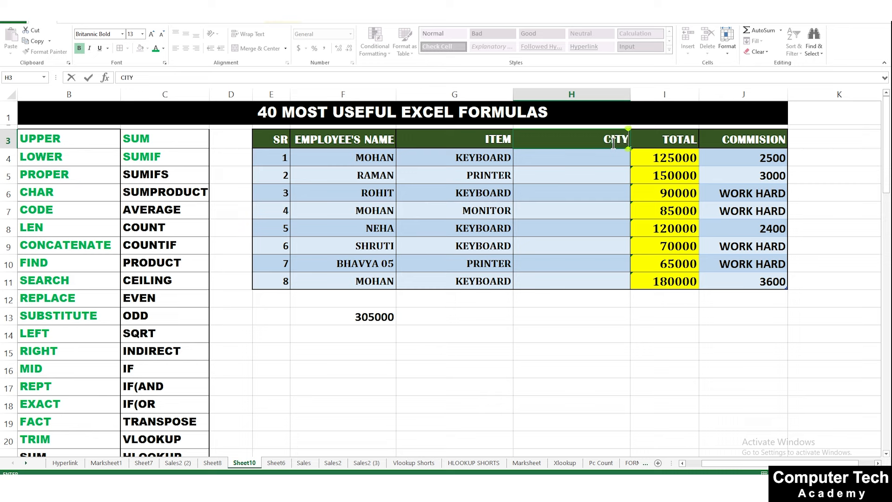
Fill the CITY column for rows 4 to 7 with AGRA, LKO, KANPUR and NOIDA
{"action": "left_click", "coordinate": [579, 152]}
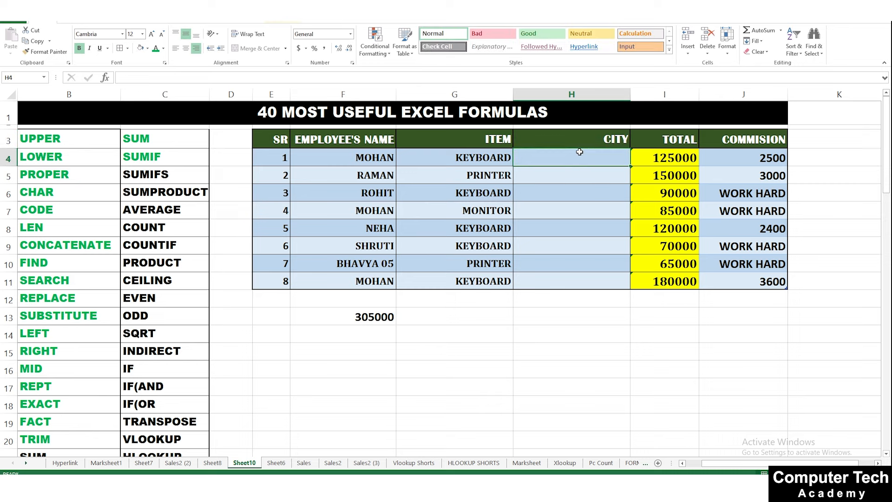
{"action": "type", "text": "AGRA'"}
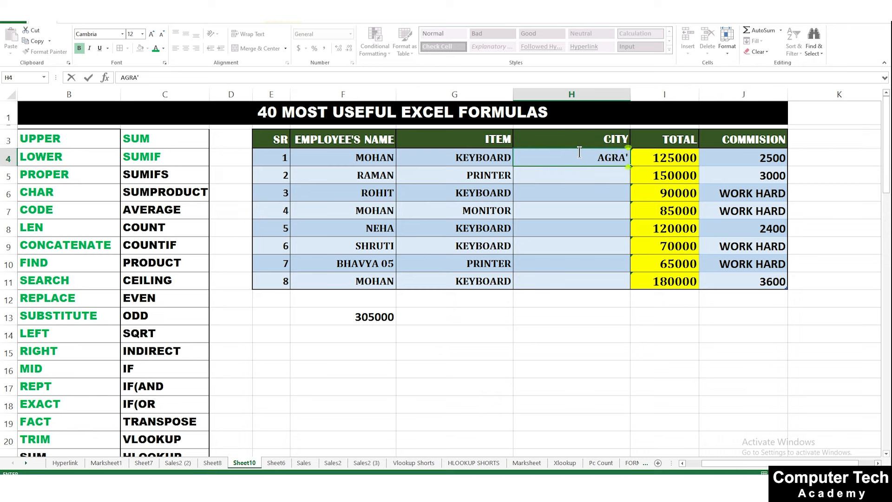
{"action": "key", "text": "Return"}
{"action": "type", "text": "LKO"}
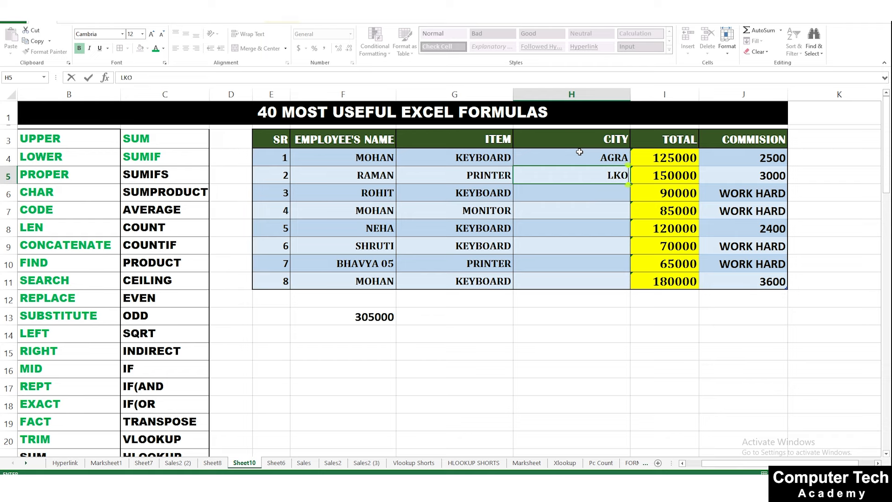
{"action": "key", "text": "Return"}
{"action": "type", "text": "KANPUR"}
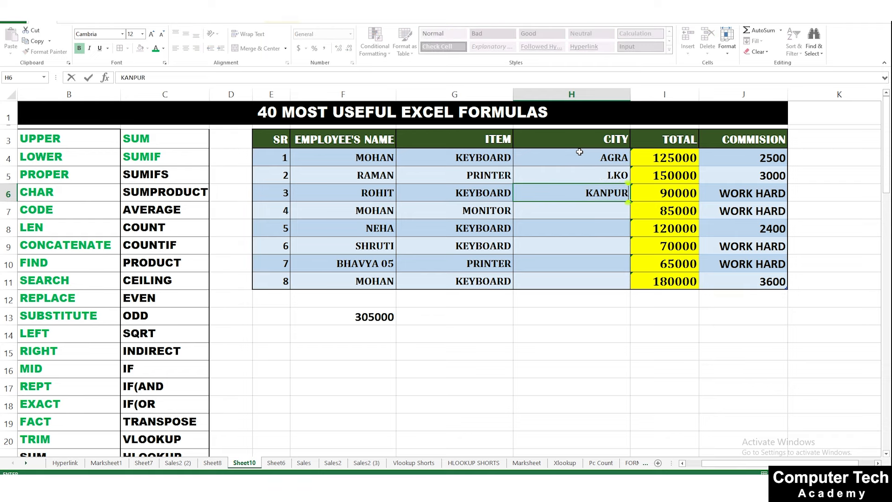
{"action": "key", "text": "Return"}
{"action": "type", "text": "NOIDA"}
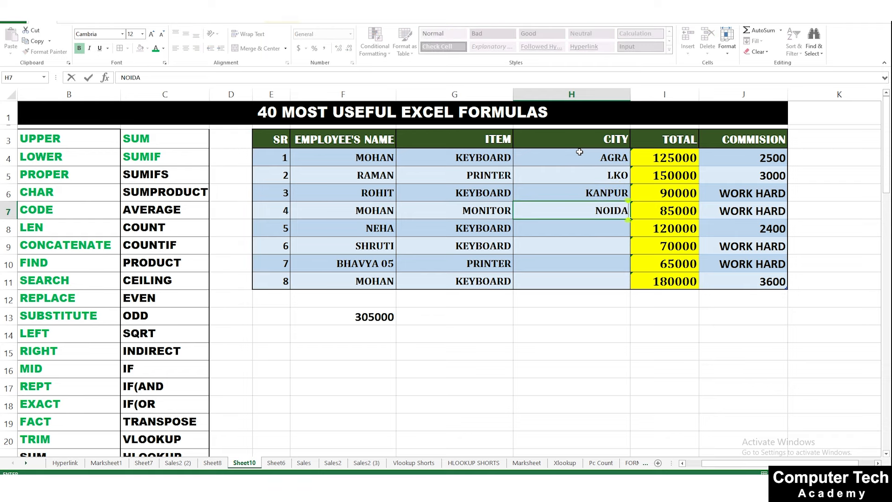
{"action": "key", "text": "Return"}
Fill the CITY column for rows 8 to 10 with GHAZIABAD], MEERUT and DELHI
{"action": "type", "text": "GHA"}
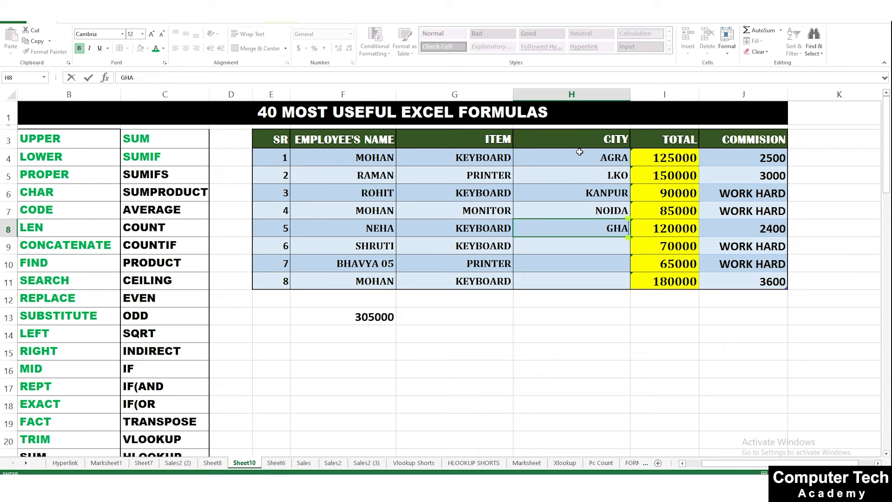
{"action": "type", "text": "ZIABAD"}
{"action": "key", "text": "Return"}
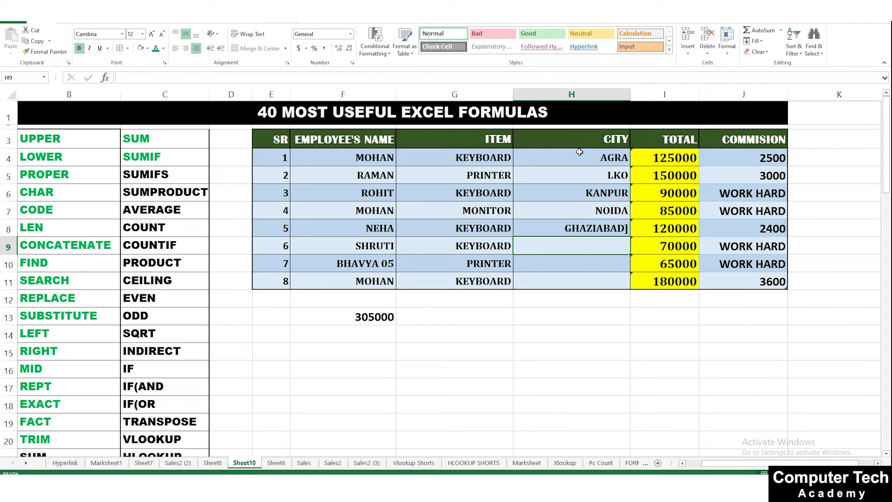
{"action": "type", "text": "MEERUT"}
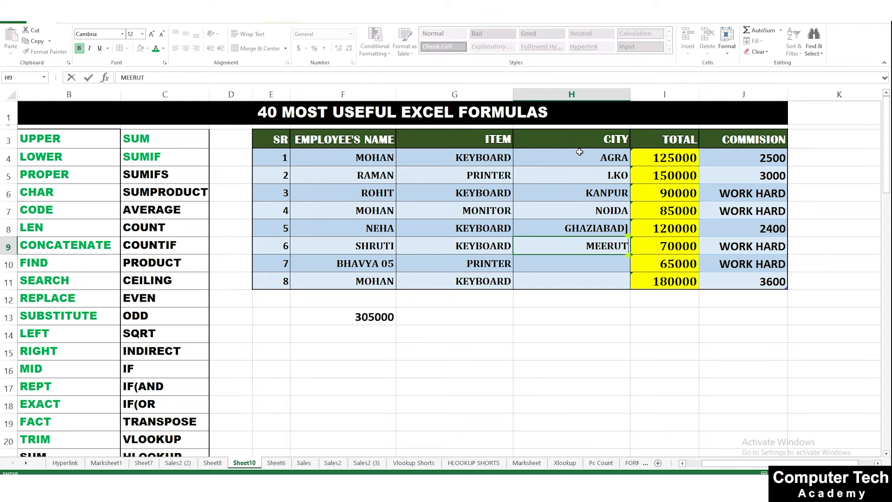
{"action": "key", "text": "Return"}
{"action": "type", "text": "DELHI"}
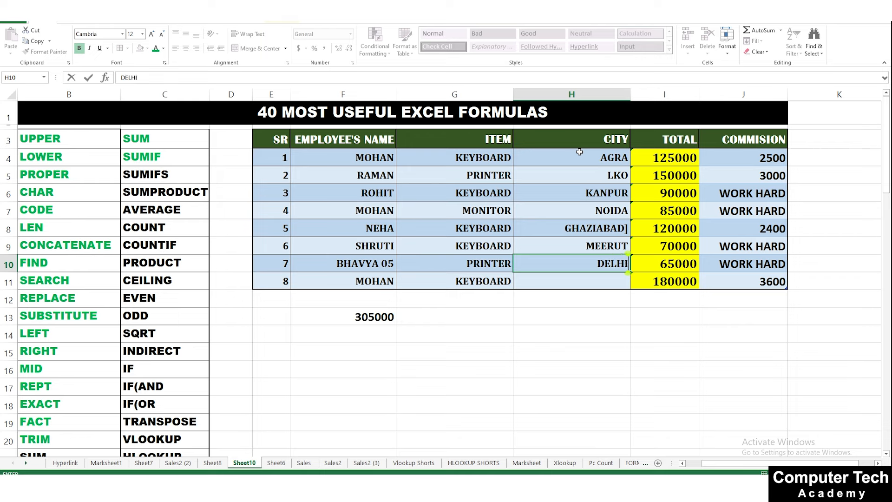
{"action": "key", "text": "Return"}
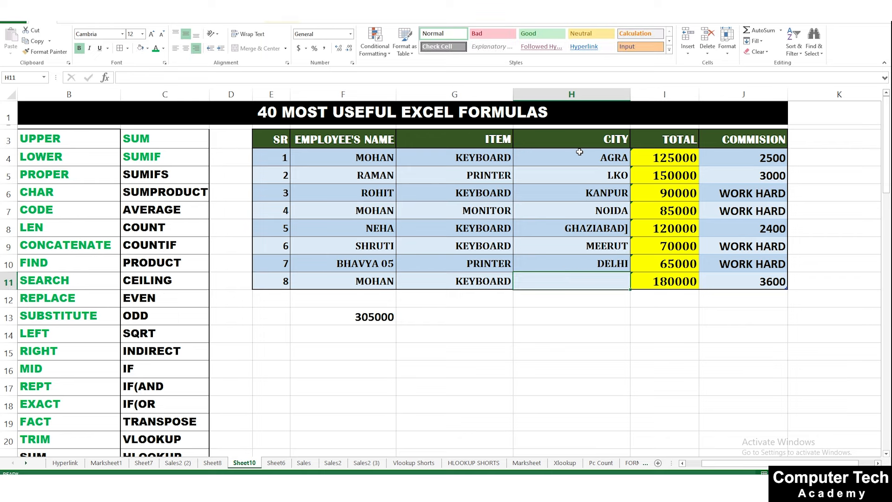
Enter NOIDA as the city in H11 and compare the employee, item and city of rows 4 and 11
{"action": "type", "text": "NOIDA"}
{"action": "key", "text": "Return"}
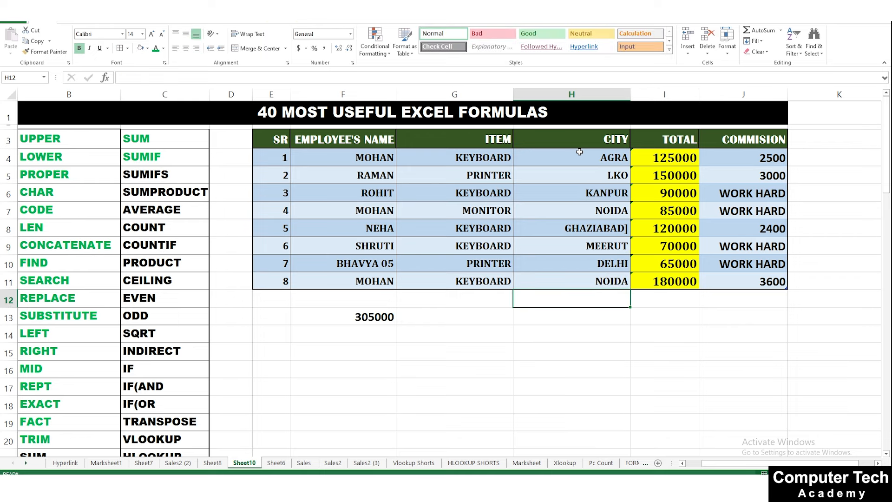
{"action": "left_click", "coordinate": [392, 158]}
{"action": "key", "text": "Right"}
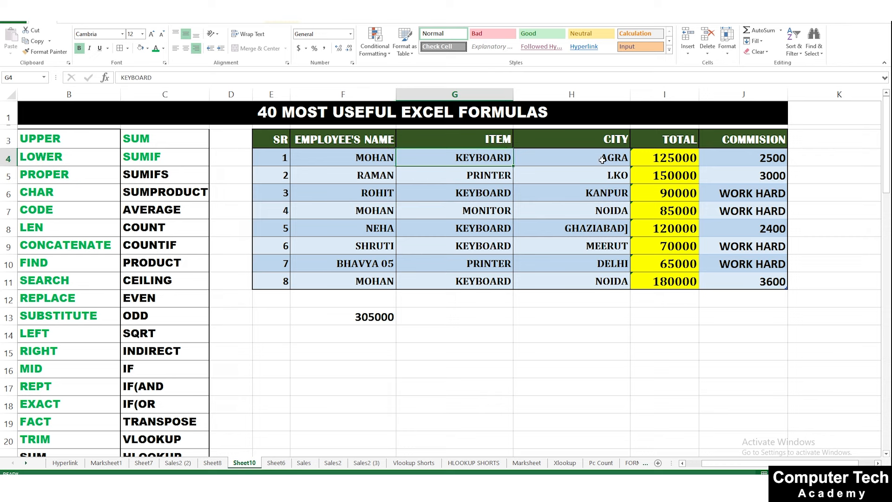
{"action": "left_click", "coordinate": [602, 159]}
{"action": "left_click", "coordinate": [384, 285]}
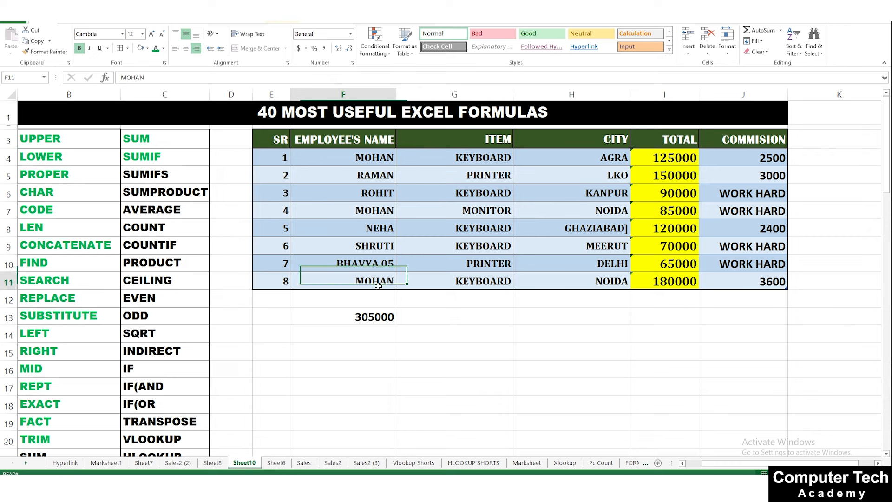
{"action": "left_click", "coordinate": [487, 282]}
{"action": "left_click", "coordinate": [617, 282]}
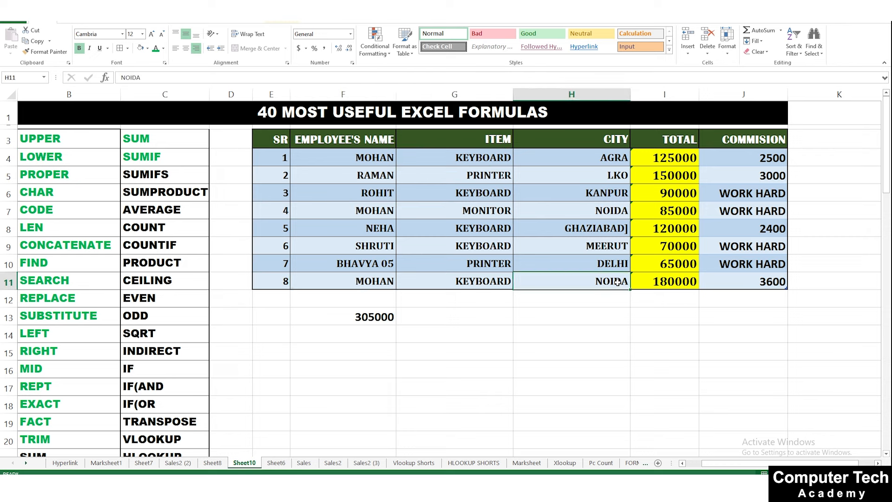
Replace the employee name in F8 with the same name as in F4
{"action": "left_click", "coordinate": [479, 210]}
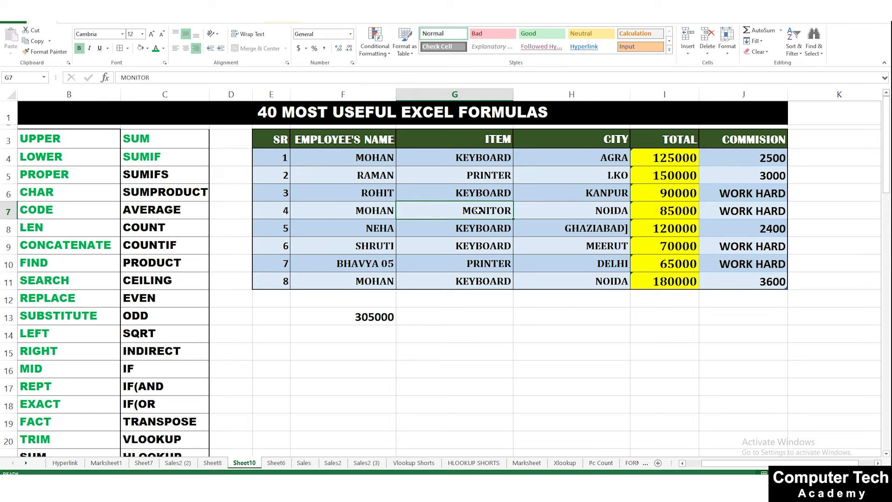
{"action": "left_click", "coordinate": [458, 228]}
{"action": "left_click", "coordinate": [374, 229]}
{"action": "type", "text": "MO"}
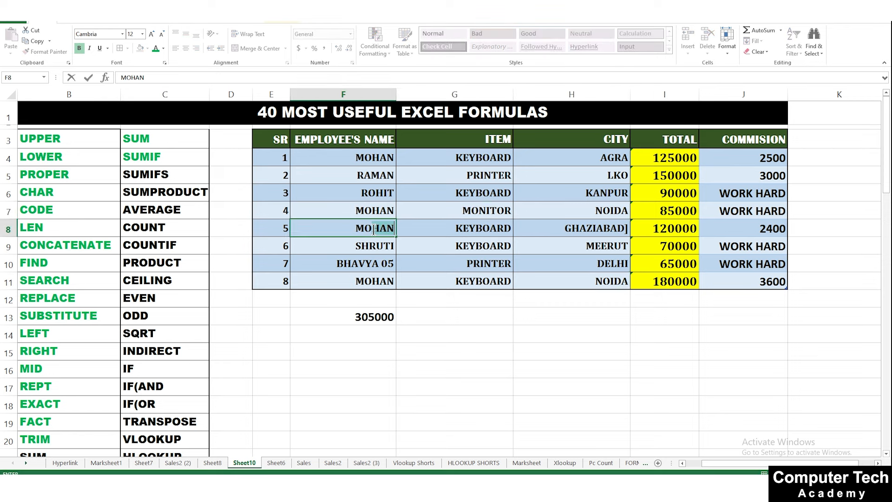
{"action": "type", "text": "HAN"}
{"action": "key", "text": "ctrl+Return"}
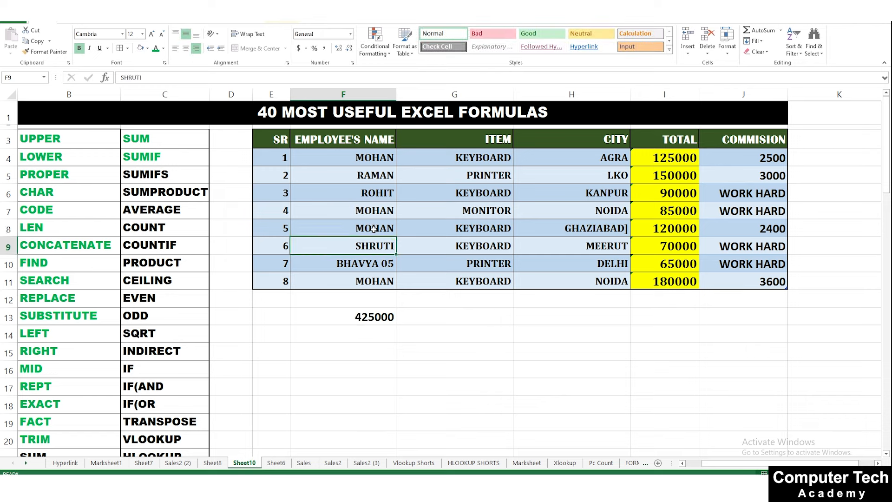
Copy the city AGRA from H4 into H8
{"action": "left_click", "coordinate": [622, 158]}
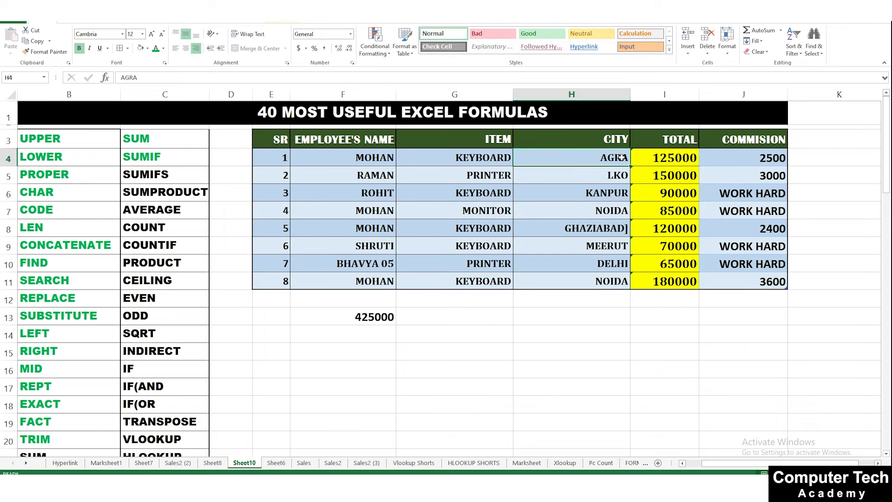
{"action": "key", "text": "ctrl+c"}
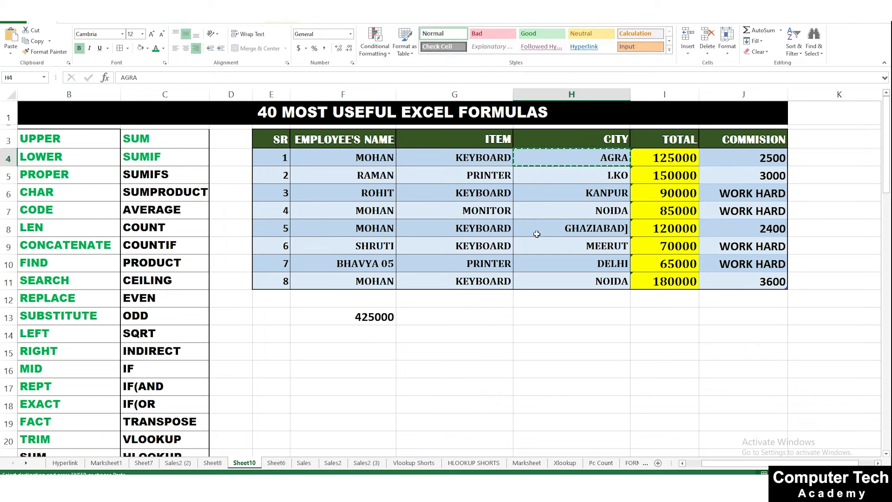
{"action": "left_click", "coordinate": [566, 226]}
{"action": "key", "text": "Return"}
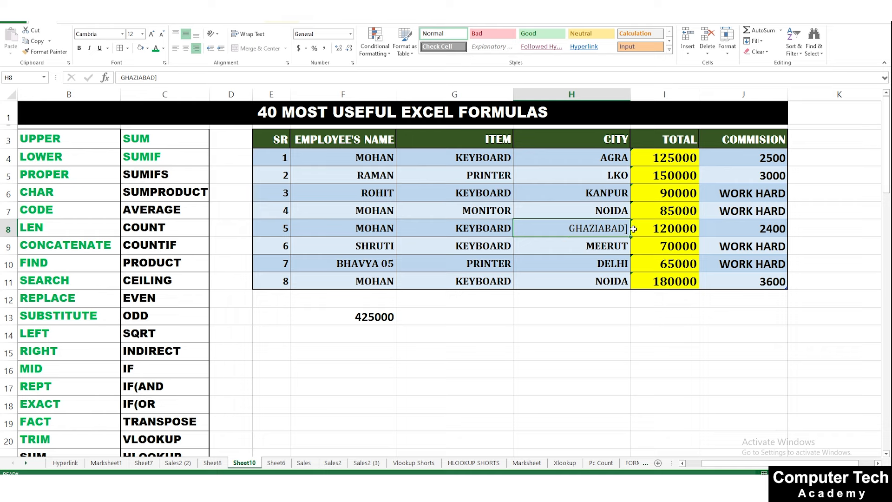
{"action": "left_click", "coordinate": [600, 156]}
{"action": "key", "text": "ctrl+c"}
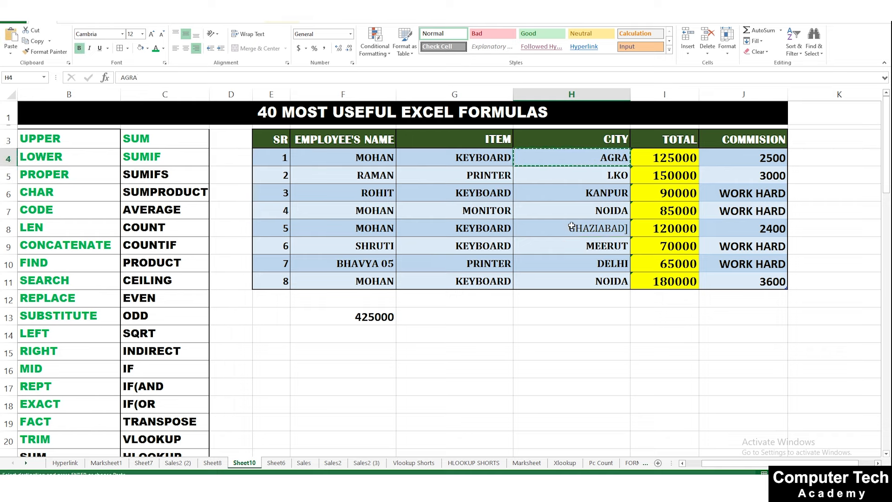
{"action": "left_click", "coordinate": [573, 226]}
{"action": "key", "text": "ctrl+v"}
{"action": "left_click", "coordinate": [580, 261]}
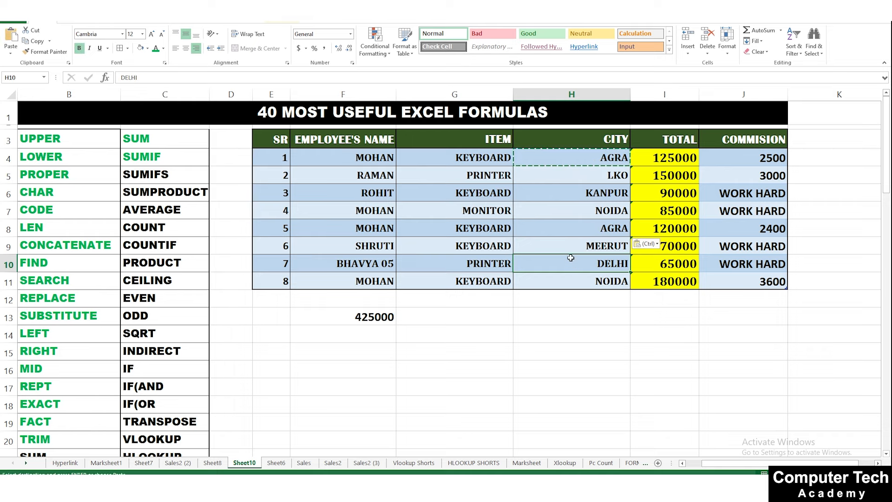
Colour the employee name, item and city text green in rows 4, 8 and 11
{"action": "left_click", "coordinate": [381, 157]}
{"action": "left_click_drag", "start_coordinate": [398, 157], "coordinate": [618, 158]}
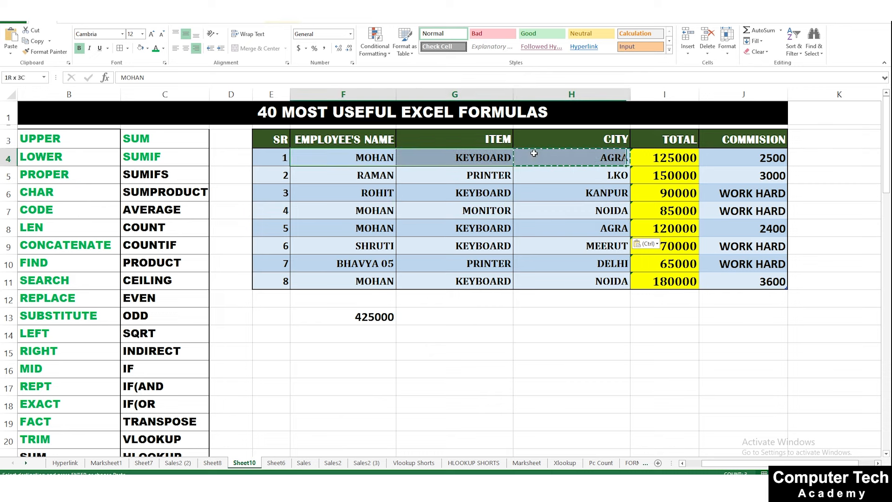
{"action": "left_click_drag", "start_coordinate": [371, 217], "coordinate": [604, 213]}
{"action": "left_click", "coordinate": [452, 246]}
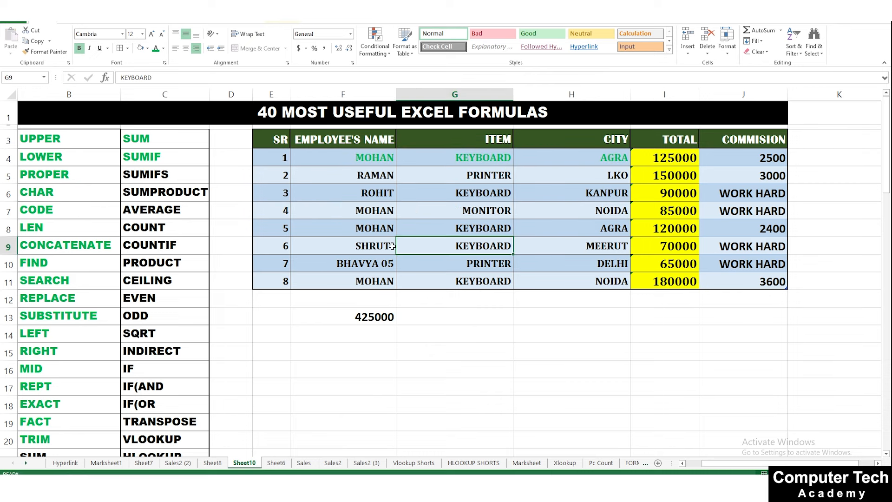
{"action": "left_click_drag", "start_coordinate": [375, 228], "coordinate": [562, 230]}
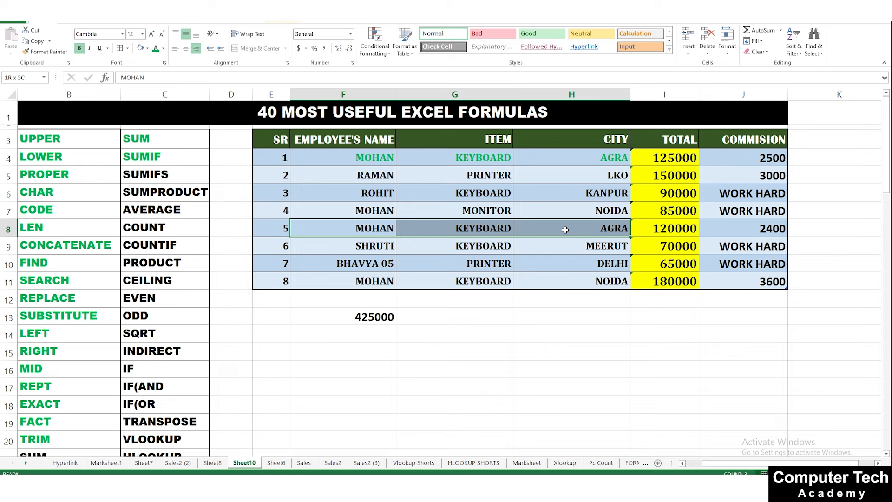
{"action": "left_click", "coordinate": [156, 49]}
{"action": "left_click_drag", "start_coordinate": [369, 281], "coordinate": [551, 283]}
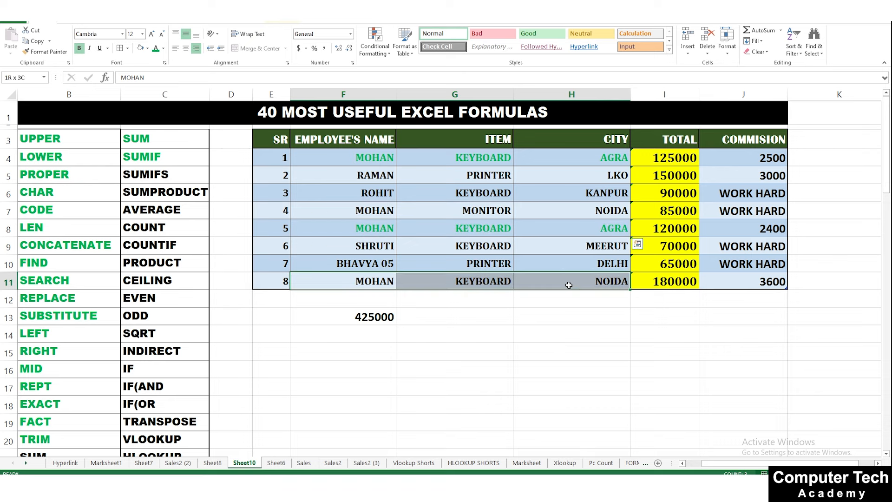
{"action": "left_click", "coordinate": [157, 48]}
Examine the employee, item and city conditions in row 4 and the differing city in row 11
{"action": "left_click", "coordinate": [538, 320]}
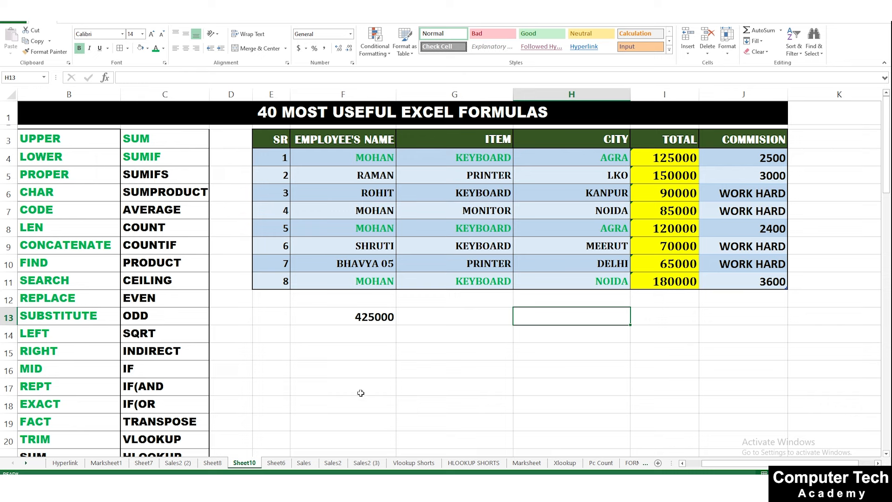
{"action": "left_click", "coordinate": [483, 339]}
{"action": "left_click", "coordinate": [381, 154]}
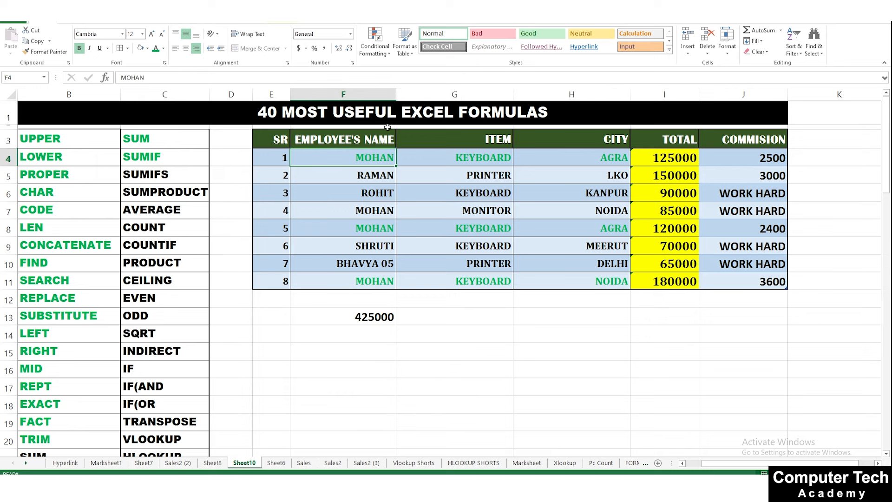
{"action": "left_click", "coordinate": [435, 369]}
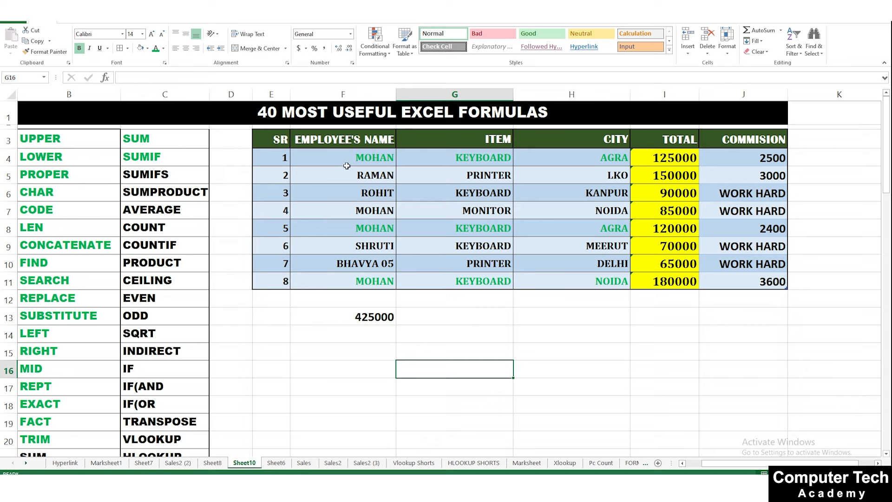
{"action": "left_click", "coordinate": [385, 158]}
{"action": "left_click", "coordinate": [481, 153]}
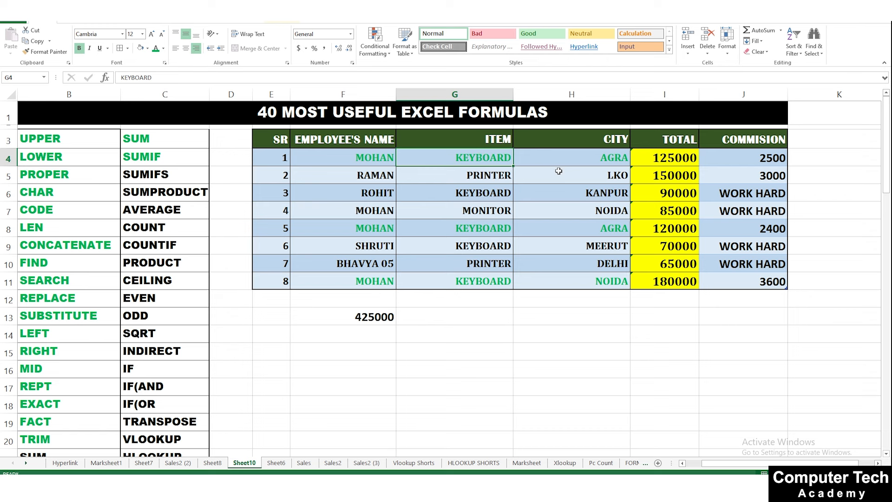
{"action": "left_click", "coordinate": [601, 157]}
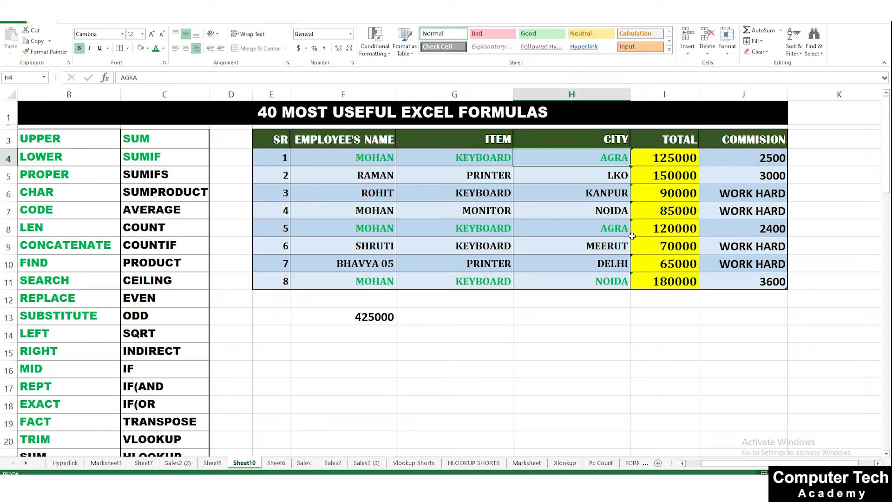
{"action": "left_click", "coordinate": [611, 286]}
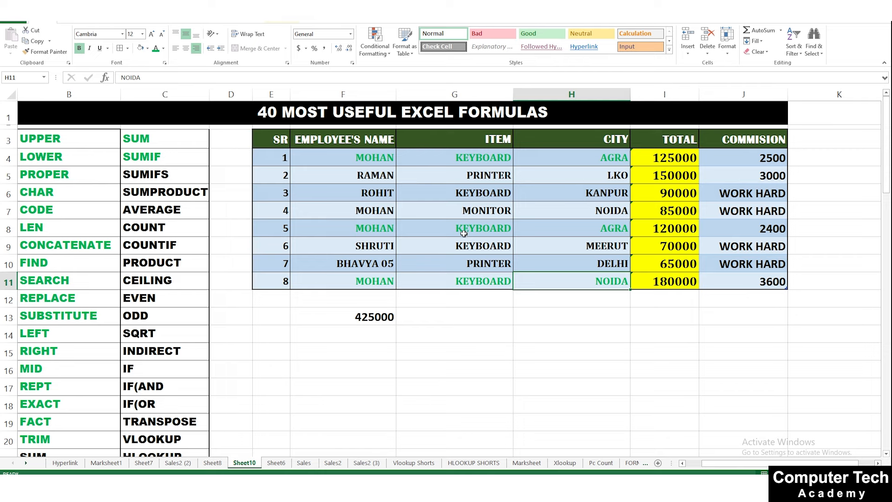
Start a SUMIFS formula in G13 with the table's TOTAL column as the sum range
{"action": "left_click", "coordinate": [367, 320]}
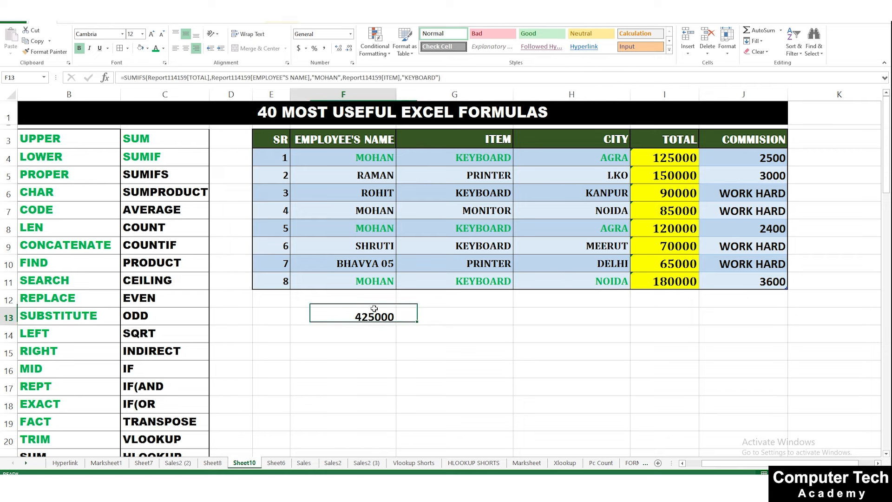
{"action": "left_click", "coordinate": [445, 315]}
{"action": "type", "text": "=S"}
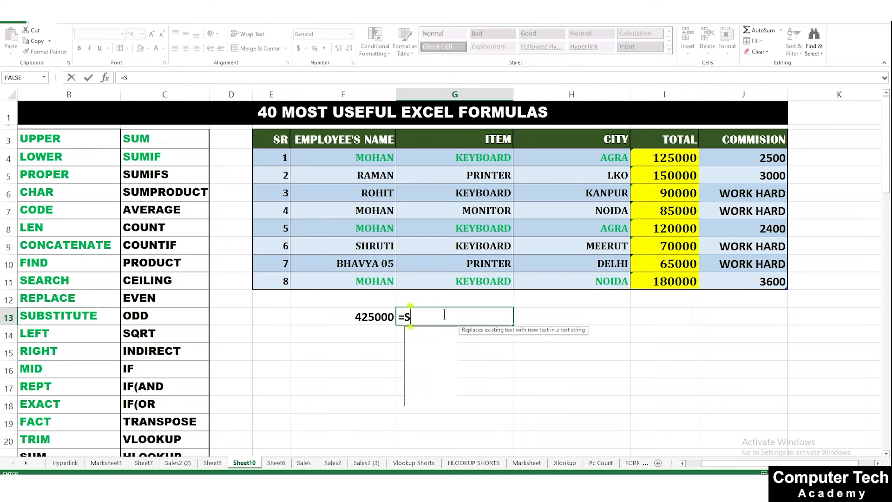
{"action": "type", "text": "UMIFS("}
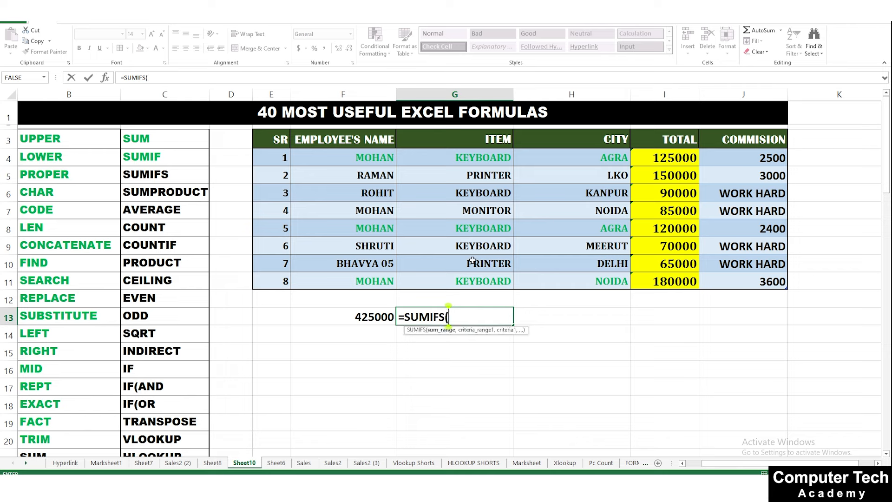
{"action": "left_click_drag", "start_coordinate": [669, 160], "coordinate": [677, 274]}
{"action": "type", "text": ","}
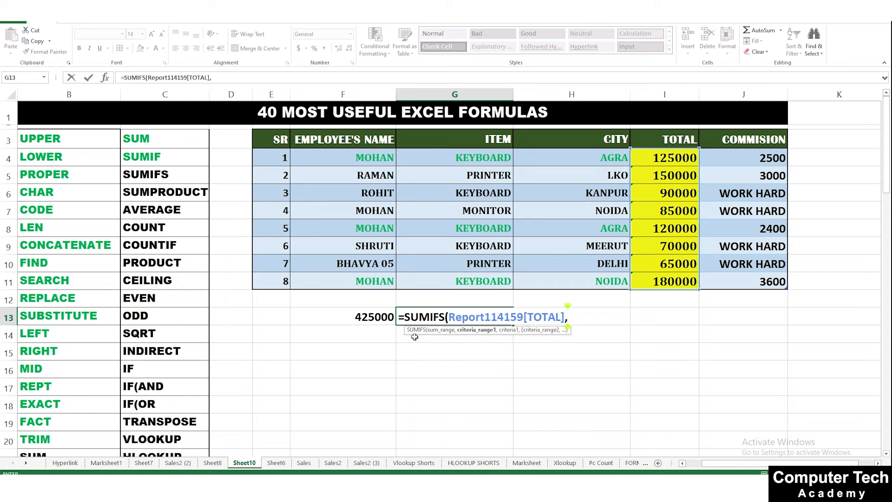
Add the EMPLOYEE'S NAME column as the first criteria range, with the employee name from F4 in quotes as its criterion
{"action": "left_click_drag", "start_coordinate": [368, 157], "coordinate": [381, 276]}
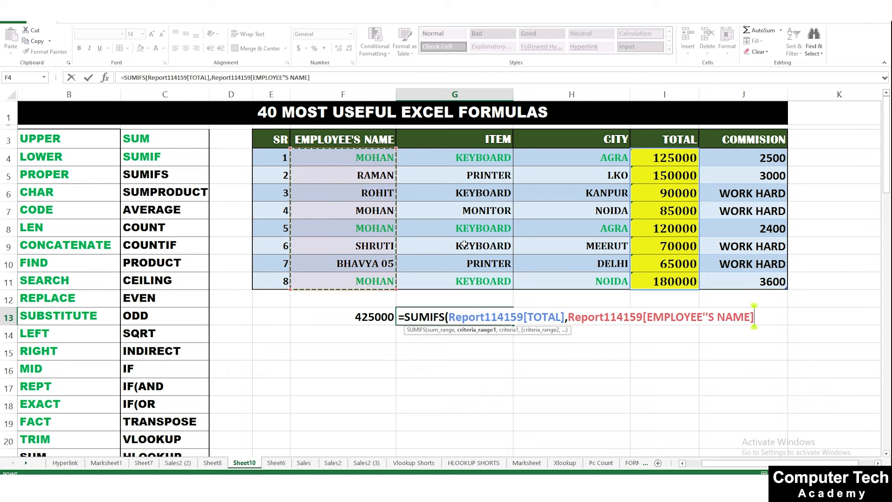
{"action": "type", "text": ","}
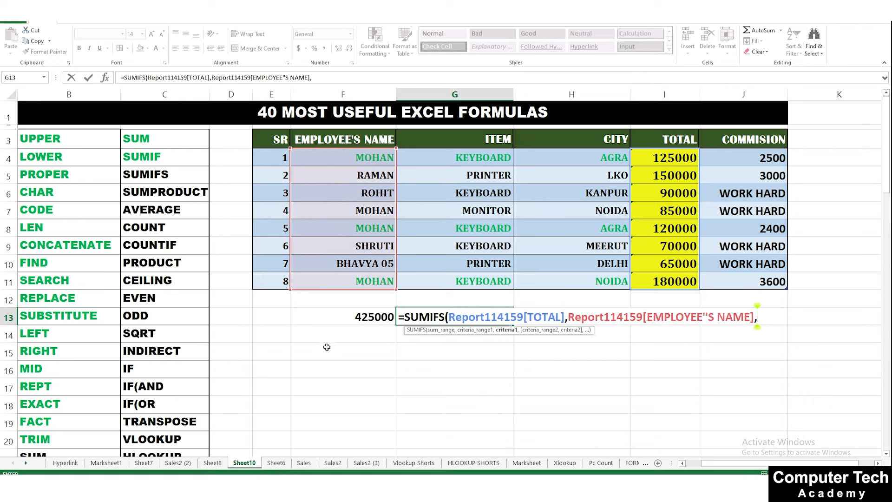
{"action": "type", "text": "\"MOHAN"}
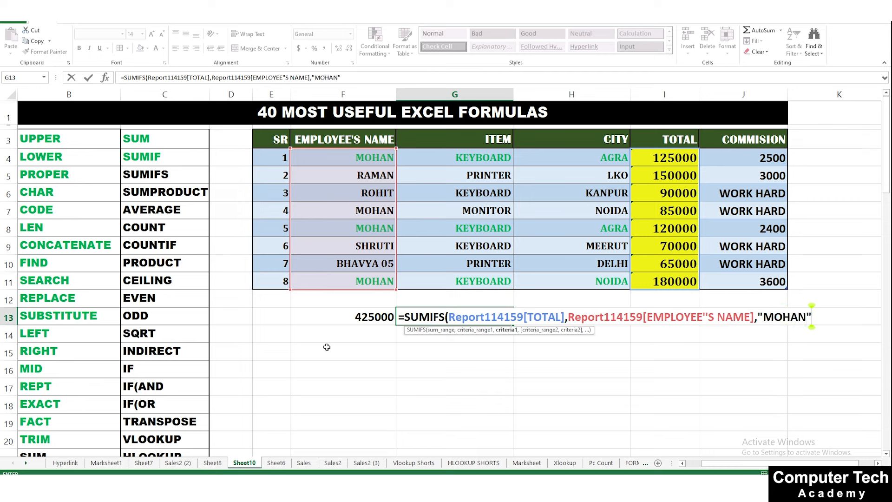
{"action": "type", "text": "\","}
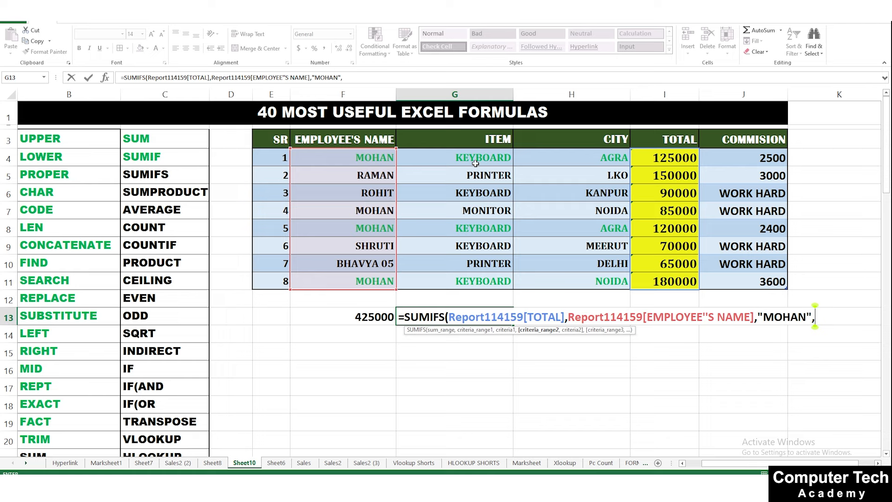
Add the ITEM column as the second criteria range with "KEYBOARD" as its criterion
{"action": "left_click_drag", "start_coordinate": [475, 162], "coordinate": [485, 281]}
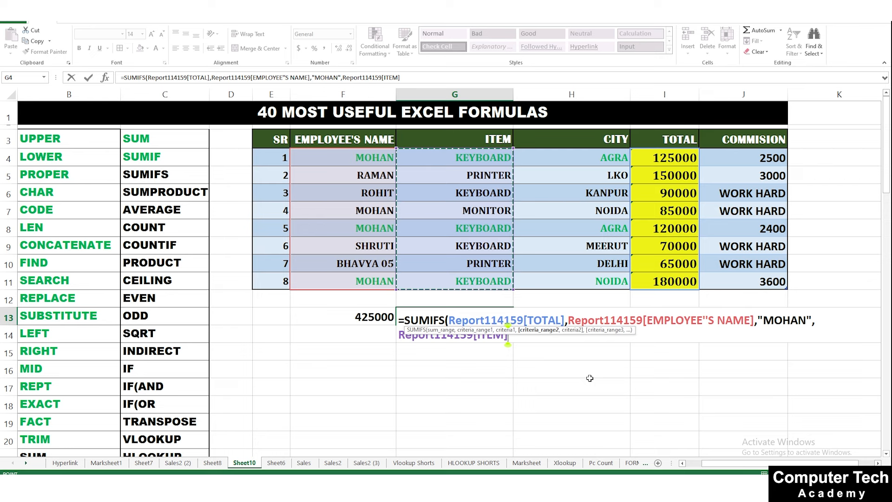
{"action": "type", "text": ",\""}
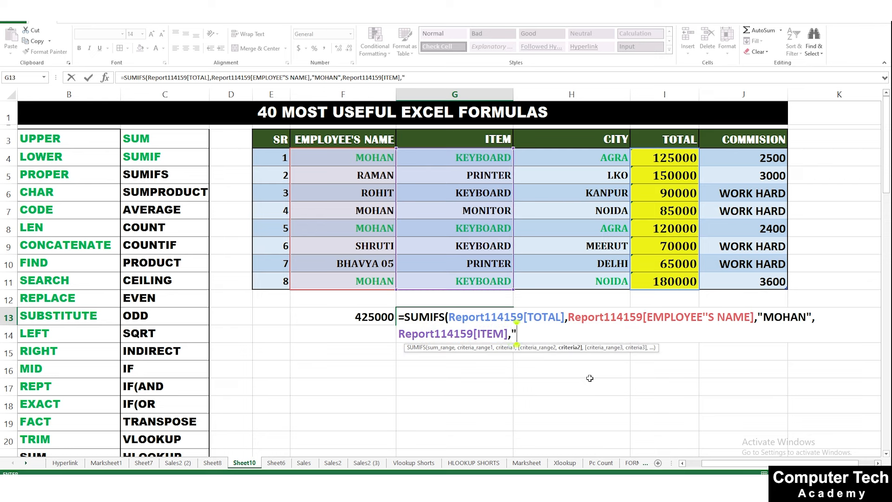
{"action": "type", "text": "KEYBOARD\""}
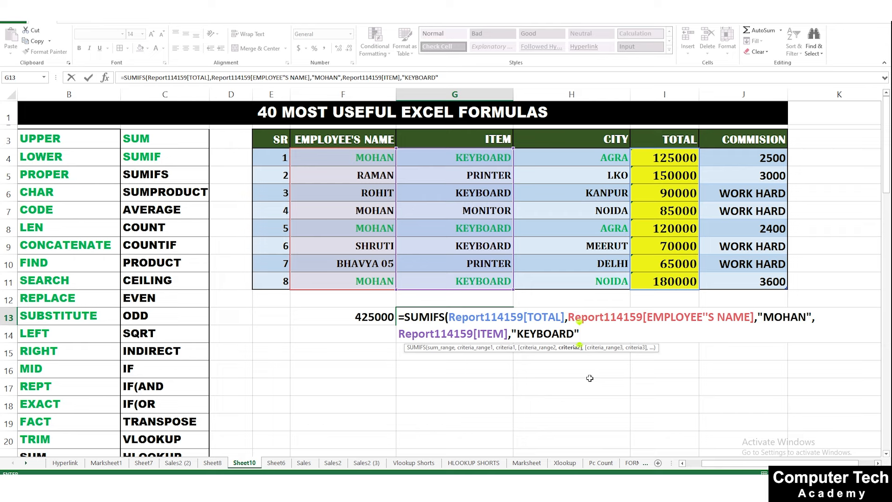
Add the CITY column as the third criteria range with "AGRA" as its criterion and complete the SUMIFS formula in G13
{"action": "type", "text": ","}
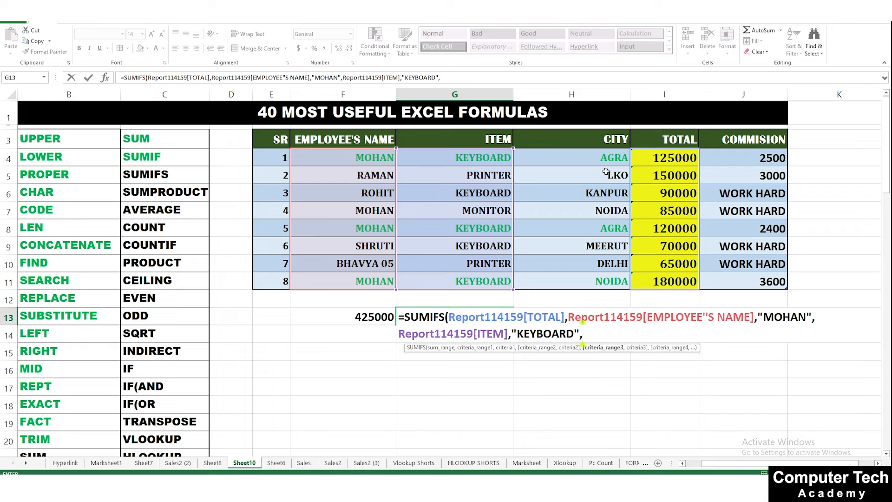
{"action": "left_click_drag", "start_coordinate": [587, 158], "coordinate": [608, 281]}
{"action": "type", "text": ","}
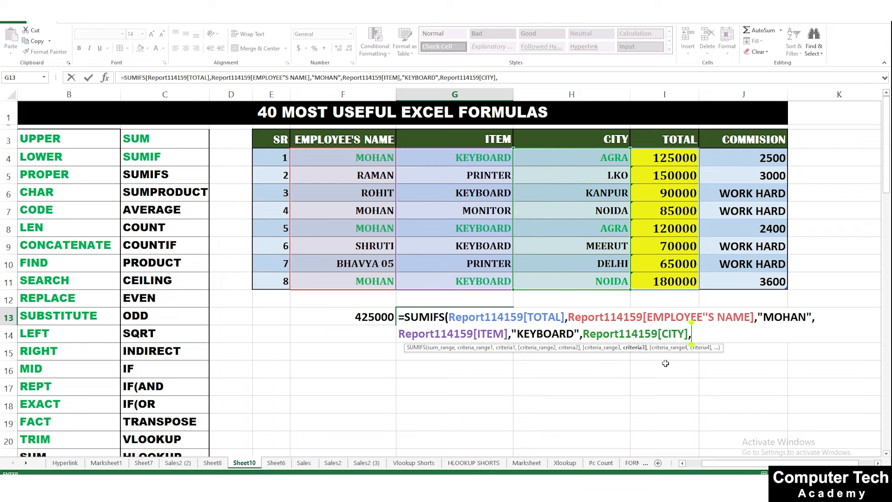
{"action": "type", "text": "\"AGRA\""}
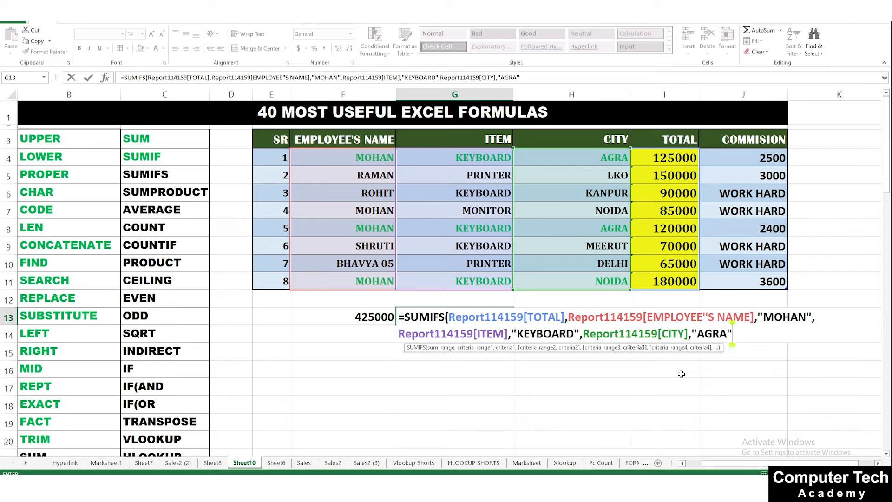
{"action": "key", "text": "Return"}
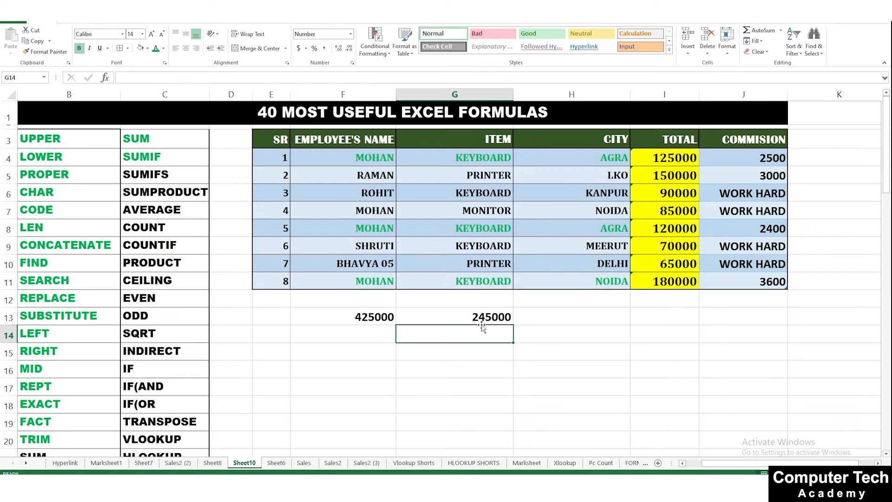
Check the SUMIFS result in G13 against the matching totals in I4 and I8 and the excluded total in I11
{"action": "left_click", "coordinate": [480, 320]}
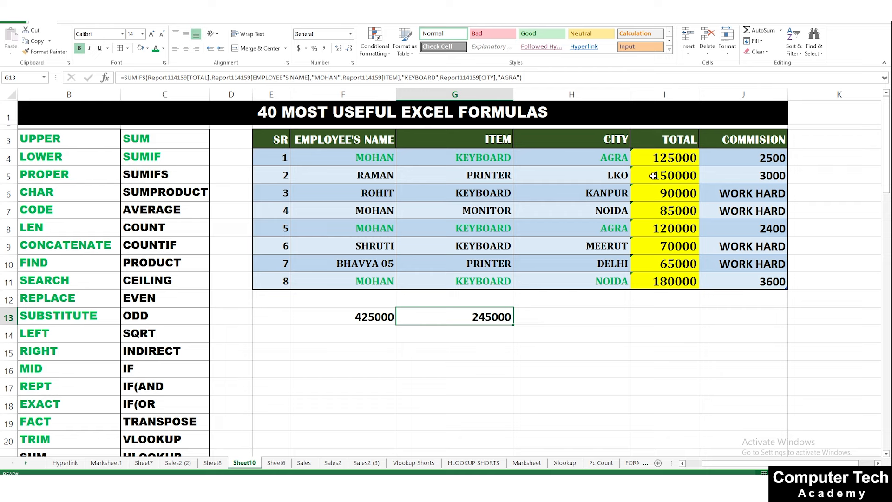
{"action": "left_click", "coordinate": [653, 159]}
{"action": "left_click", "coordinate": [664, 228]}
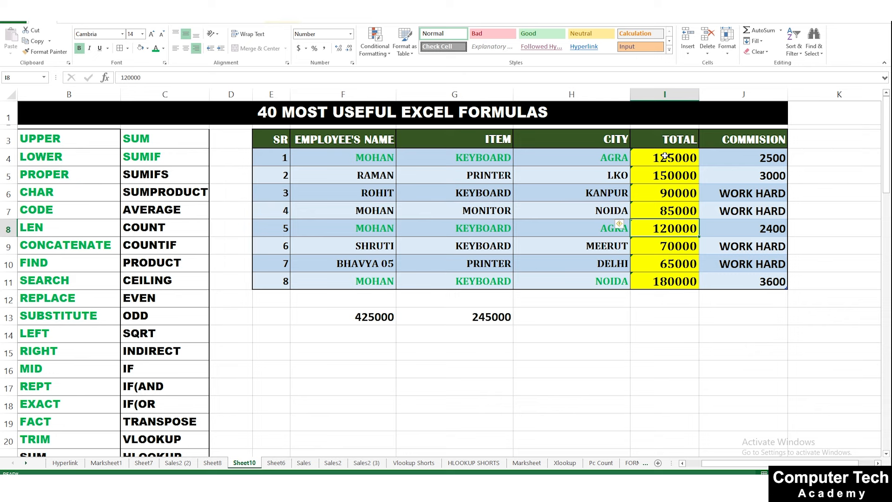
{"action": "left_click", "coordinate": [488, 317]}
{"action": "left_click", "coordinate": [656, 285]}
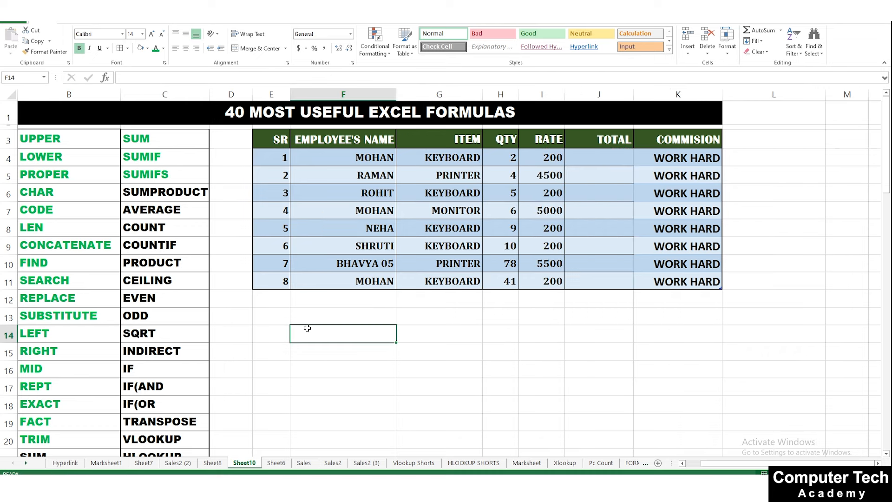
Multiply QTY by RATE in J4 and fill the formula down the TOTAL column to row 11
{"action": "left_click", "coordinate": [159, 192]}
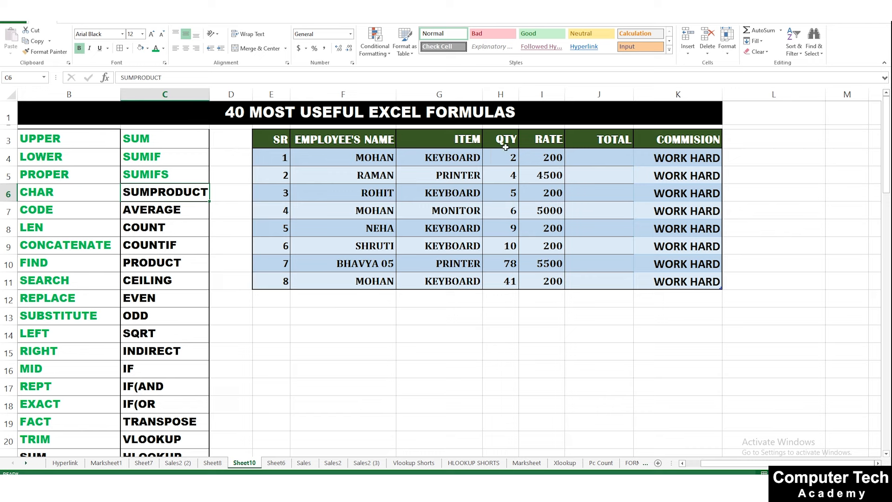
{"action": "left_click", "coordinate": [531, 142]}
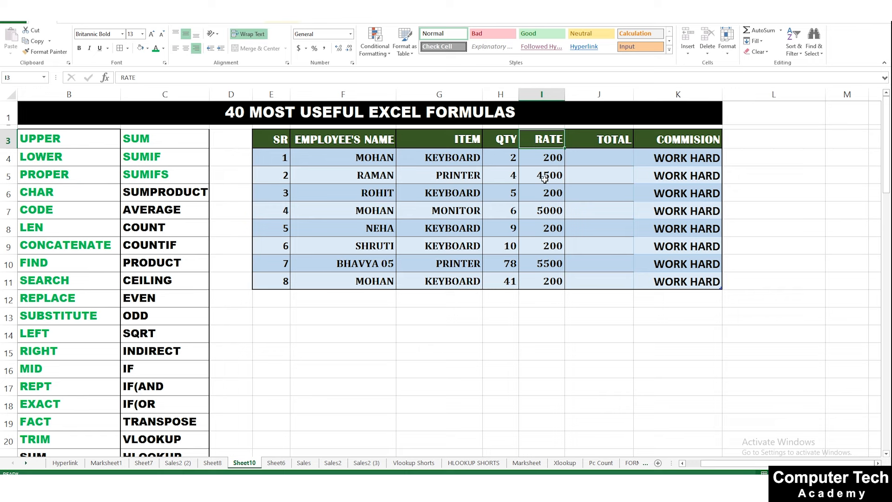
{"action": "left_click", "coordinate": [589, 158]}
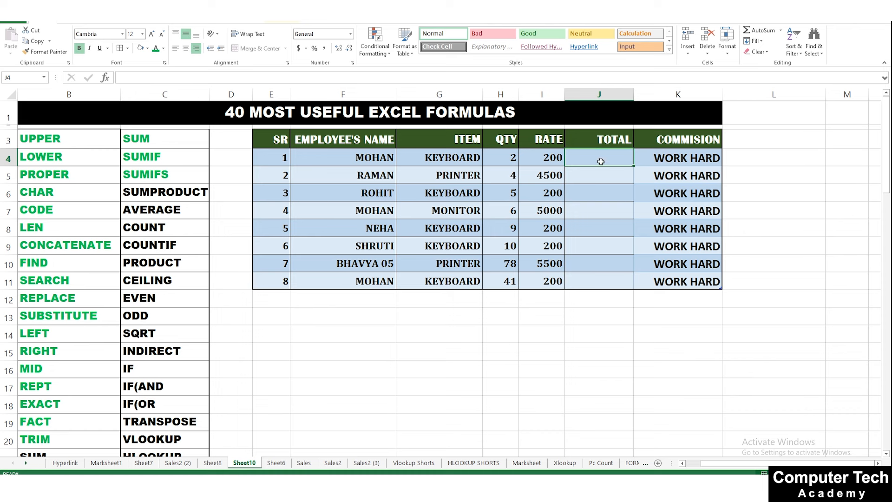
{"action": "type", "text": "="}
{"action": "left_click", "coordinate": [504, 157]}
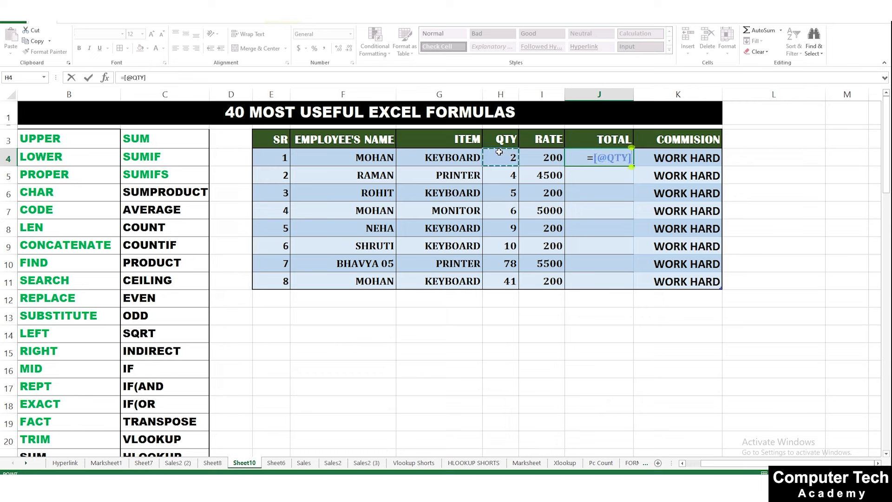
{"action": "type", "text": "*"}
{"action": "left_click", "coordinate": [560, 157]}
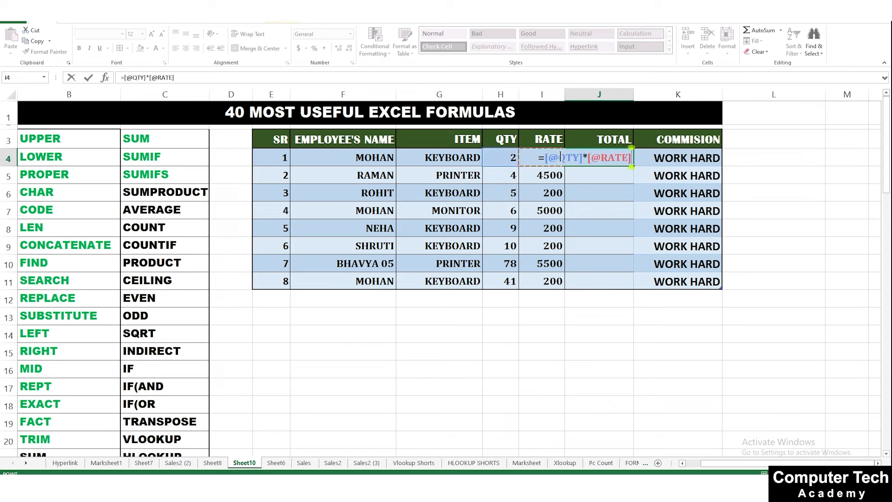
{"action": "key", "text": "Return"}
{"action": "left_click", "coordinate": [616, 162]}
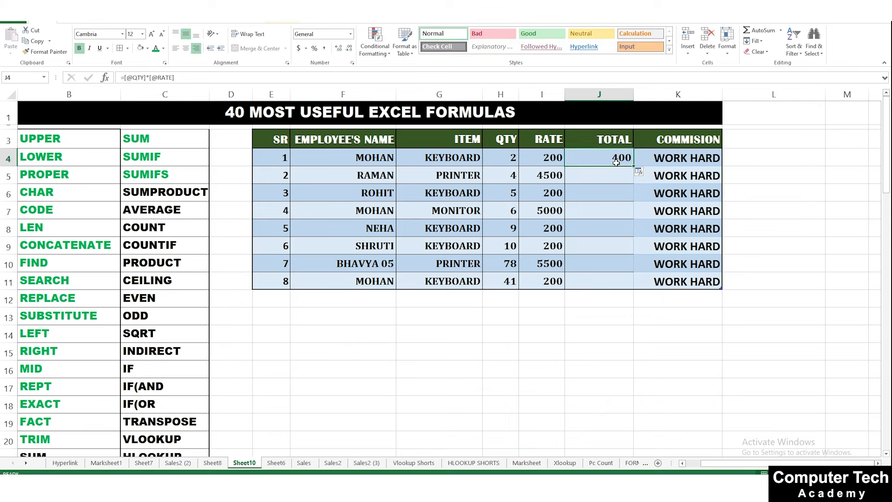
{"action": "left_click_drag", "start_coordinate": [634, 166], "coordinate": [632, 286]}
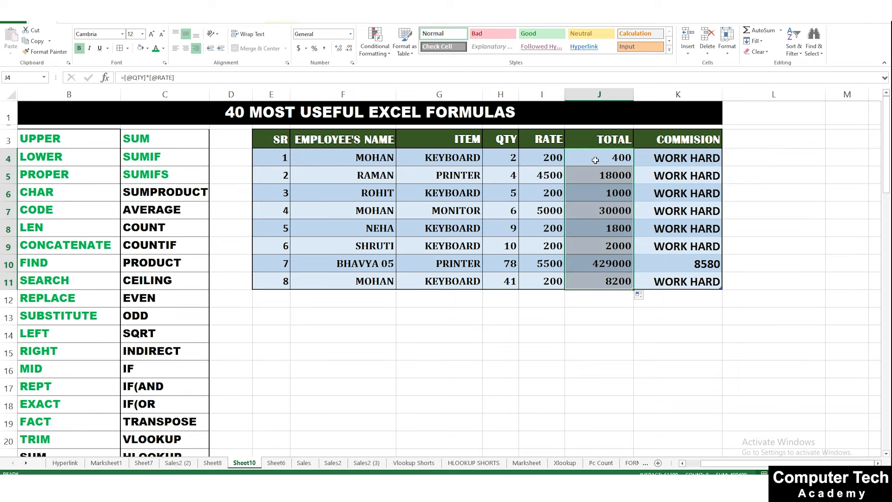
Add up the table's TOTAL column in J13 with a SUM formula
{"action": "left_click", "coordinate": [629, 205]}
{"action": "left_click", "coordinate": [574, 308]}
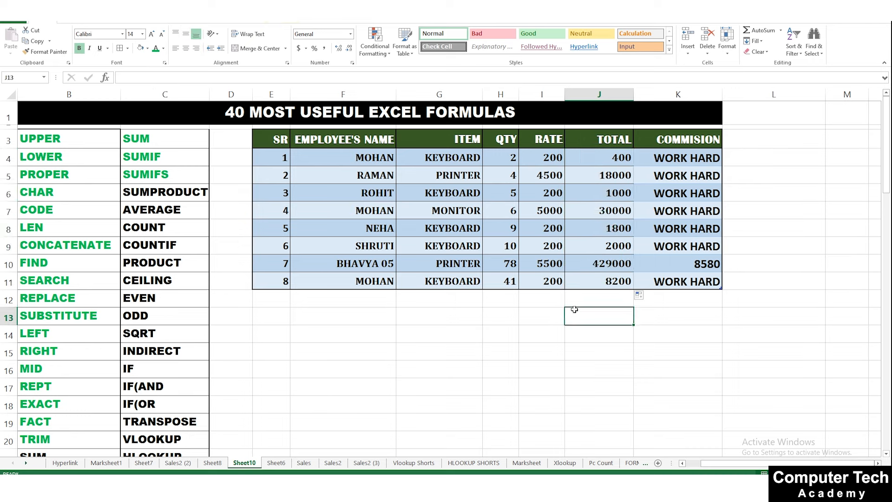
{"action": "type", "text": "=SUM("}
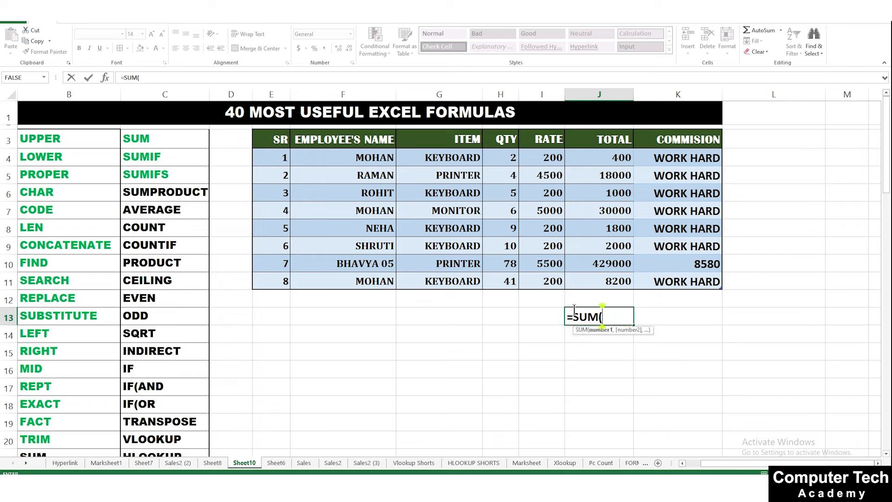
{"action": "left_click_drag", "start_coordinate": [597, 157], "coordinate": [589, 280]}
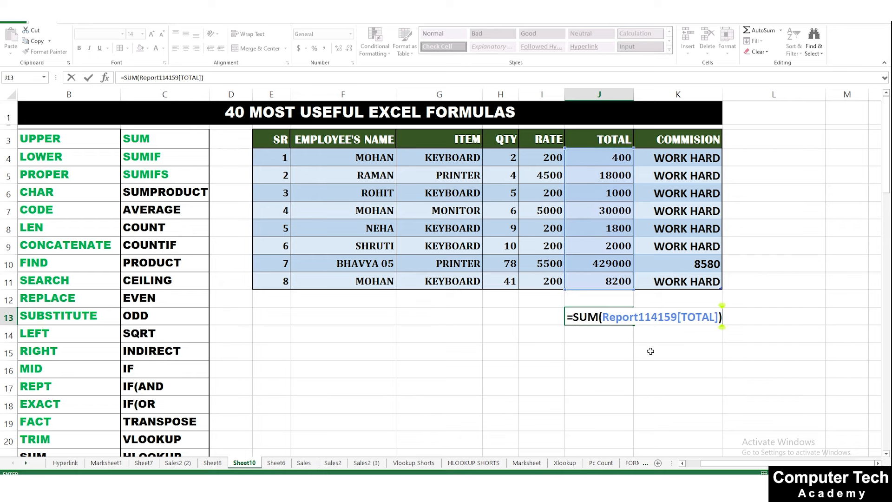
{"action": "key", "text": "Return"}
{"action": "left_click", "coordinate": [615, 311]}
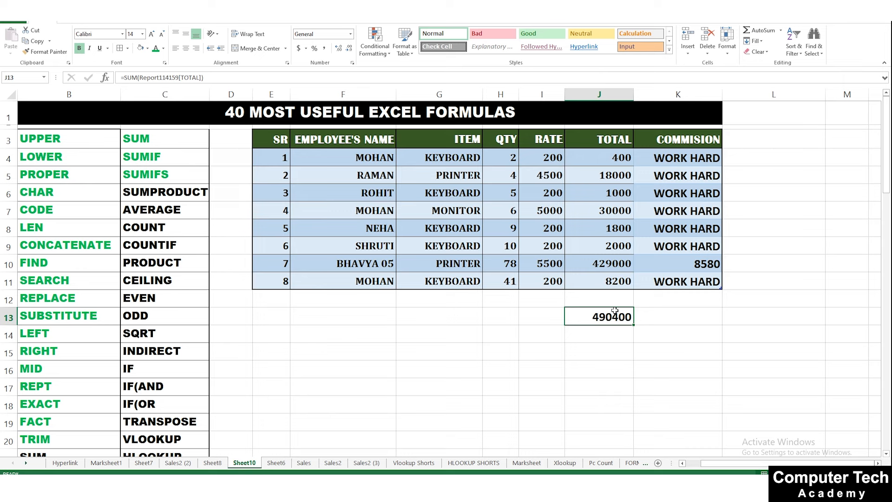
Clear the SUM formula in J13 and the row totals in J4:J11
{"action": "key", "text": "Delete"}
{"action": "left_click_drag", "start_coordinate": [619, 158], "coordinate": [593, 285]}
{"action": "key", "text": "Delete"}
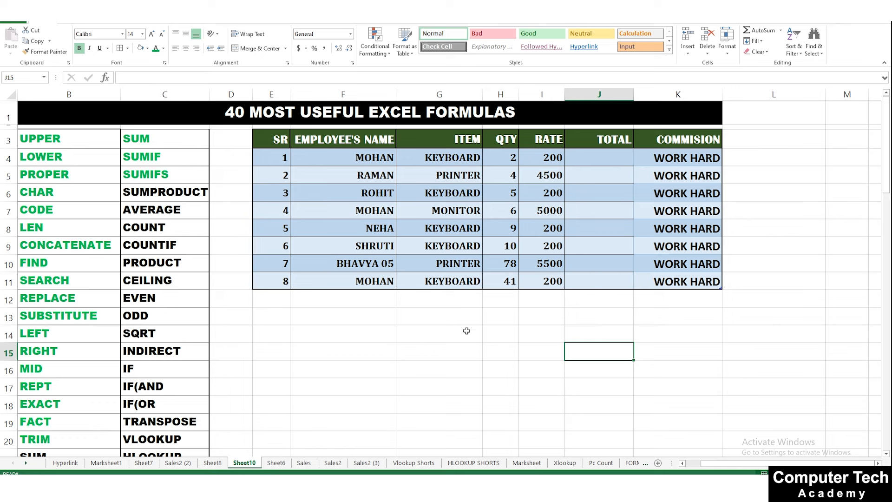
{"action": "left_click", "coordinate": [546, 322]}
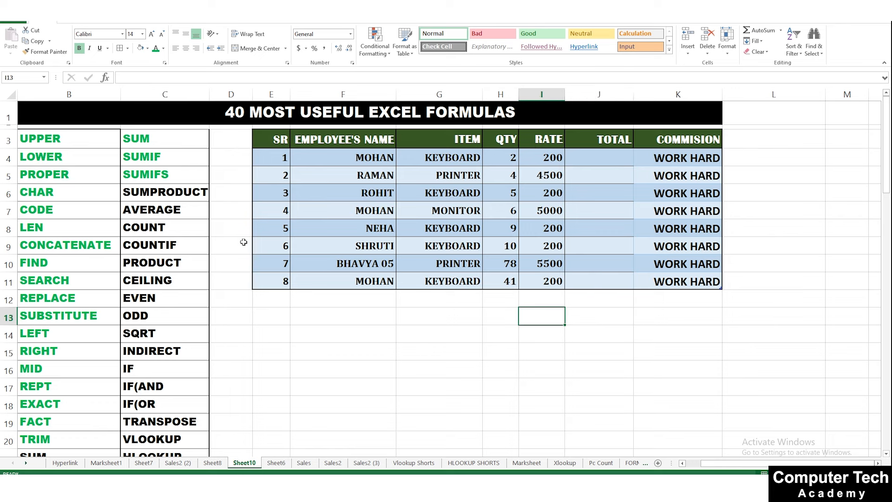
{"action": "left_click", "coordinate": [486, 312]}
{"action": "left_click", "coordinate": [523, 314]}
{"action": "left_click", "coordinate": [584, 316]}
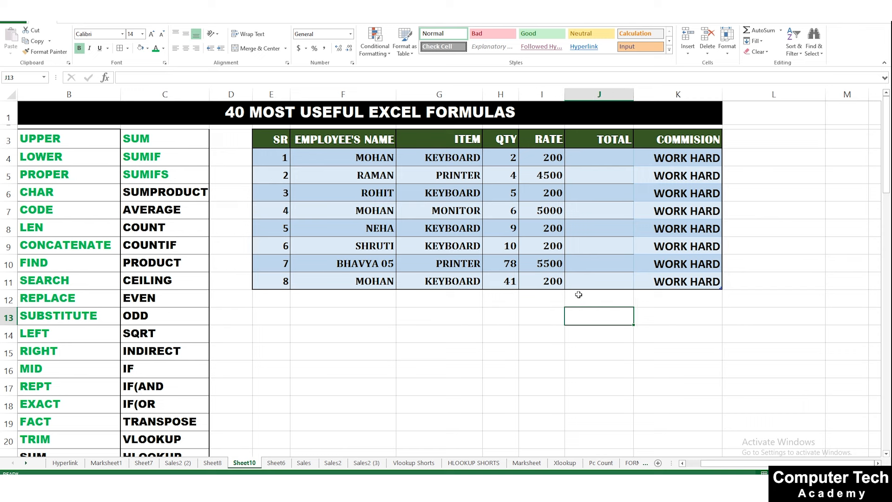
Enter a SUMPRODUCT formula in J12 using the table's QTY and RATE columns as its two arrays
{"action": "left_click", "coordinate": [579, 295]}
{"action": "type", "text": "=SUM"}
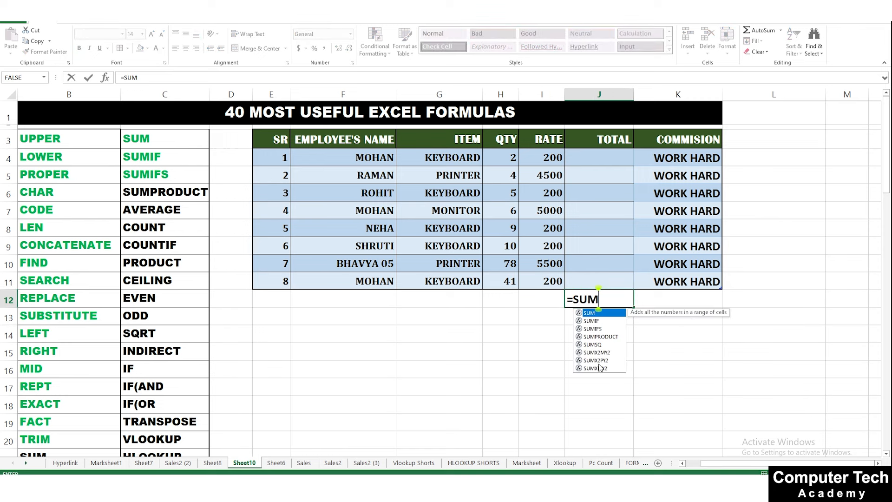
{"action": "type", "text": "PRODUCT"}
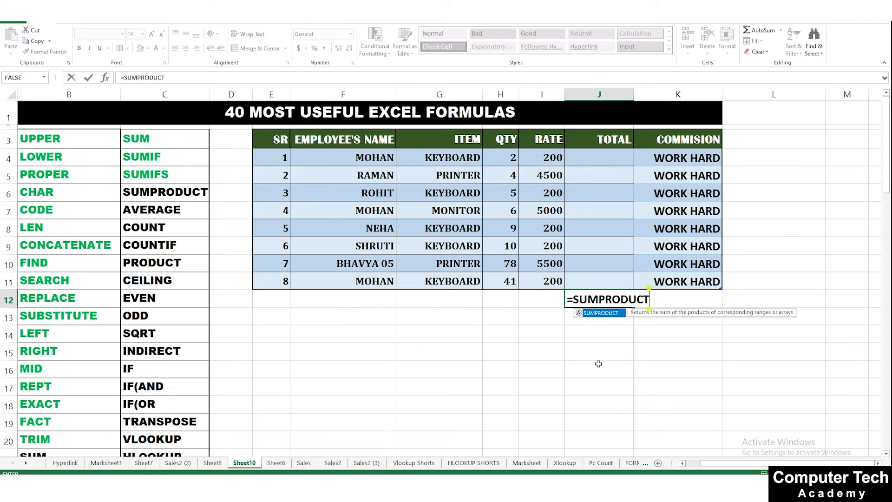
{"action": "type", "text": "("}
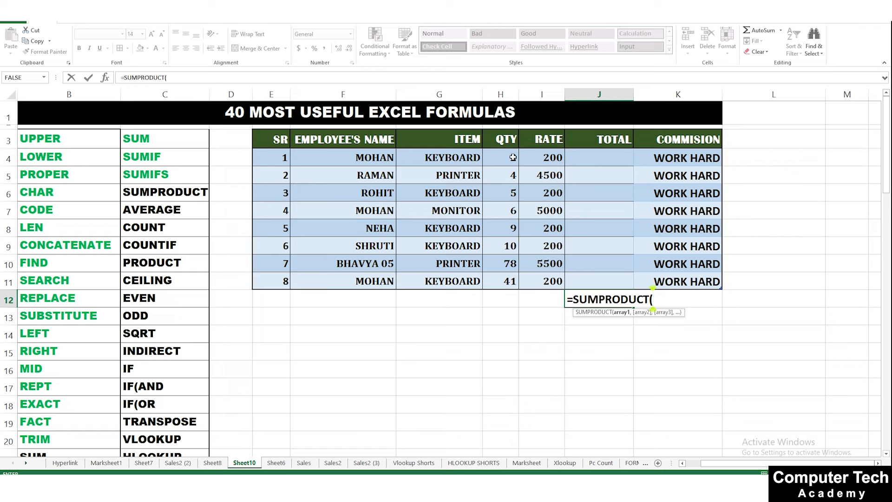
{"action": "left_click_drag", "start_coordinate": [513, 157], "coordinate": [515, 284]}
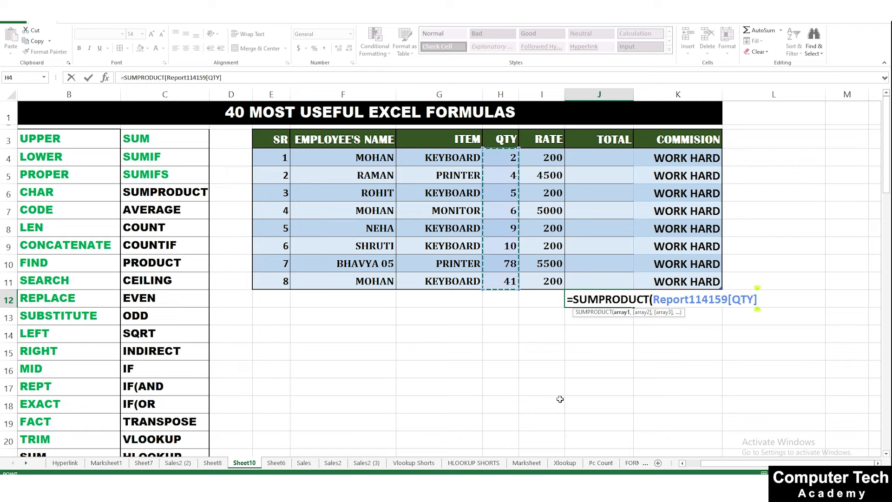
{"action": "type", "text": ","}
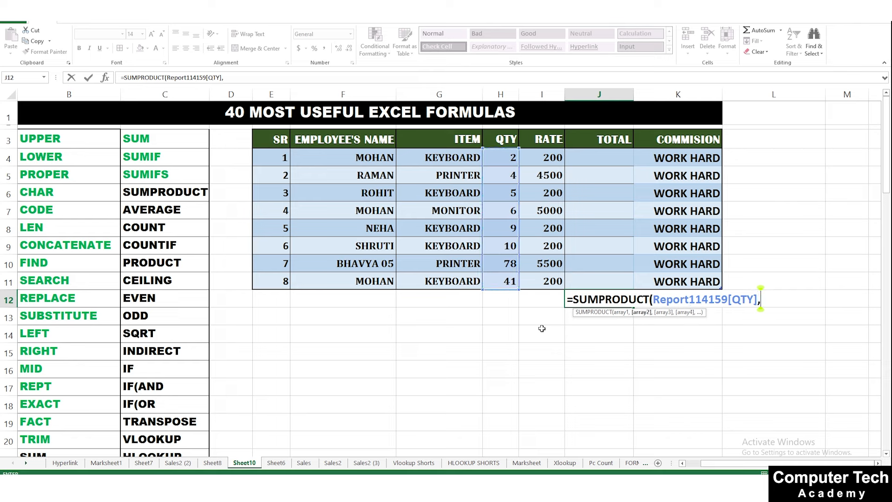
{"action": "left_click_drag", "start_coordinate": [545, 156], "coordinate": [543, 283]}
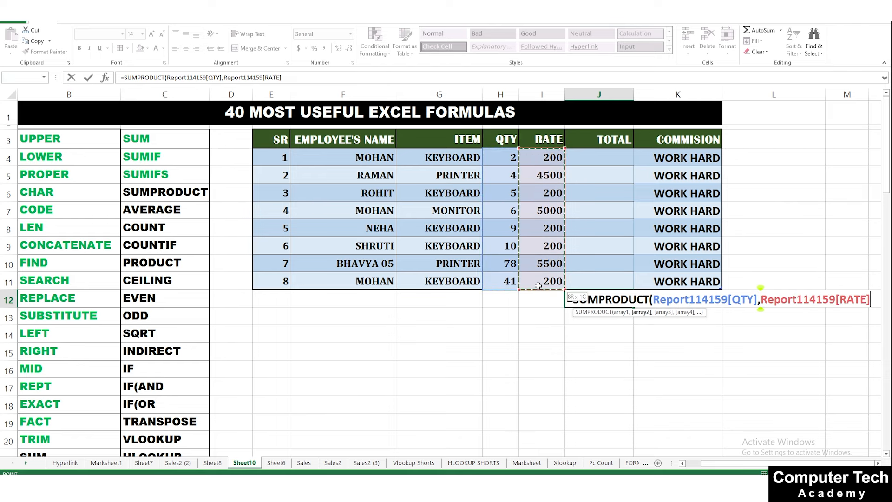
{"action": "type", "text": ")"}
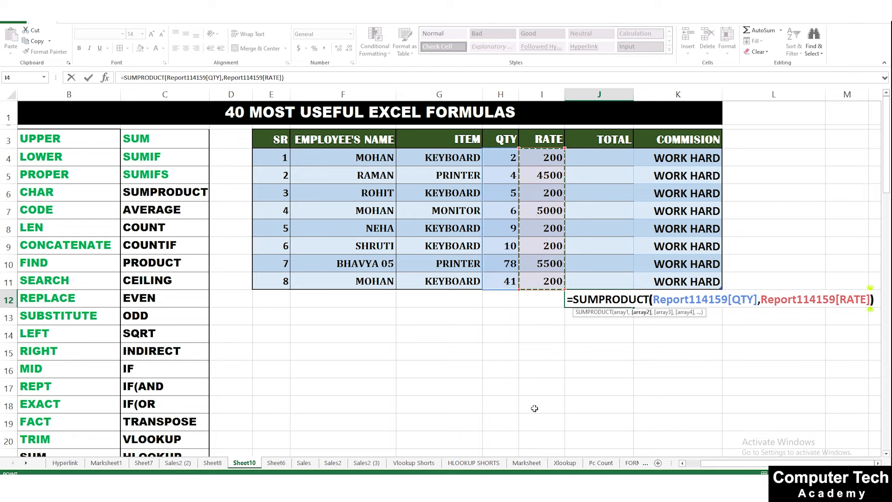
{"action": "key", "text": "Return"}
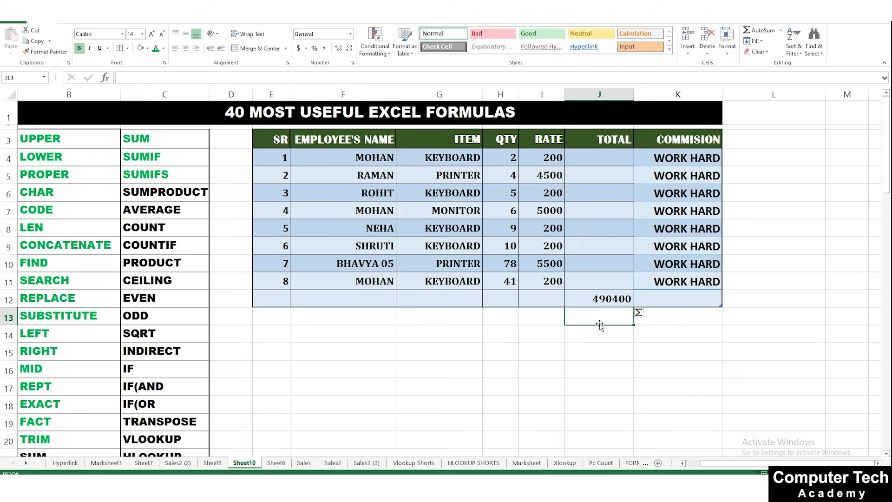
Move the SUMPRODUCT formula from J12 to cell I15, outside the table
{"action": "key", "text": "Down"}
{"action": "key", "text": "Down"}
{"action": "key", "text": "Down"}
{"action": "key", "text": "Down"}
{"action": "key", "text": "Down"}
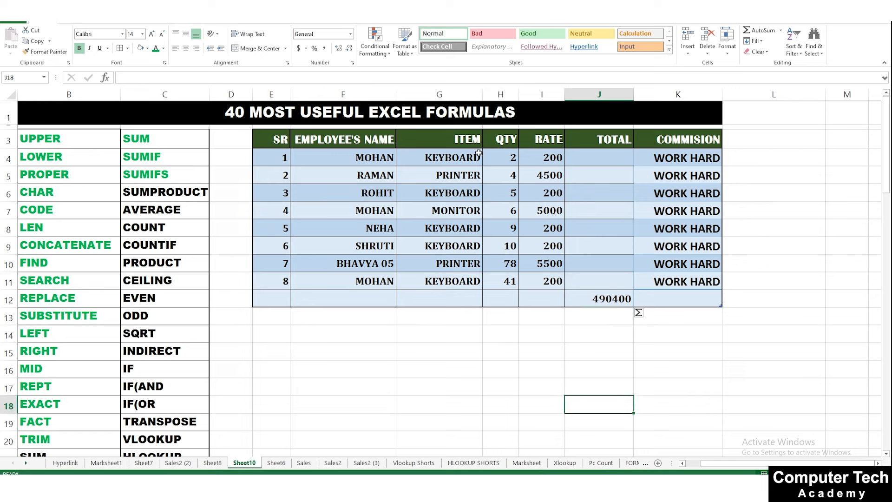
{"action": "left_click", "coordinate": [611, 296]}
{"action": "key", "text": "ctrl+x"}
{"action": "left_click", "coordinate": [555, 353]}
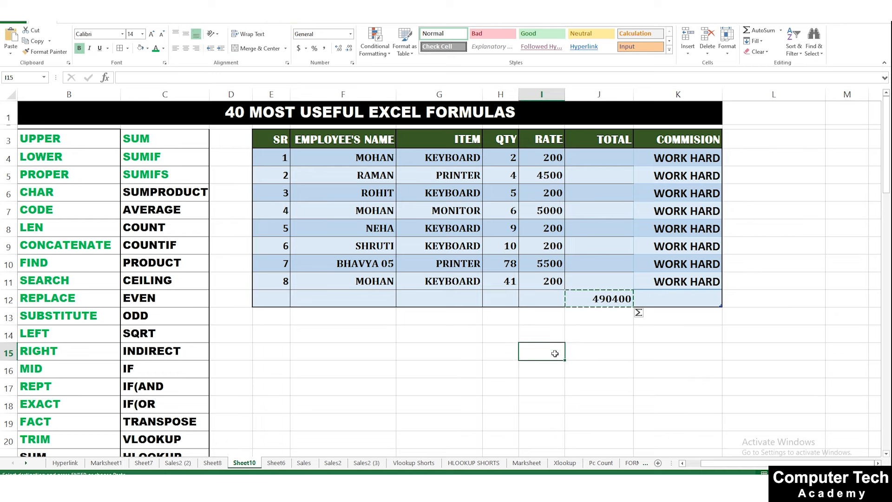
{"action": "key", "text": "ctrl+v"}
{"action": "left_click", "coordinate": [605, 370]}
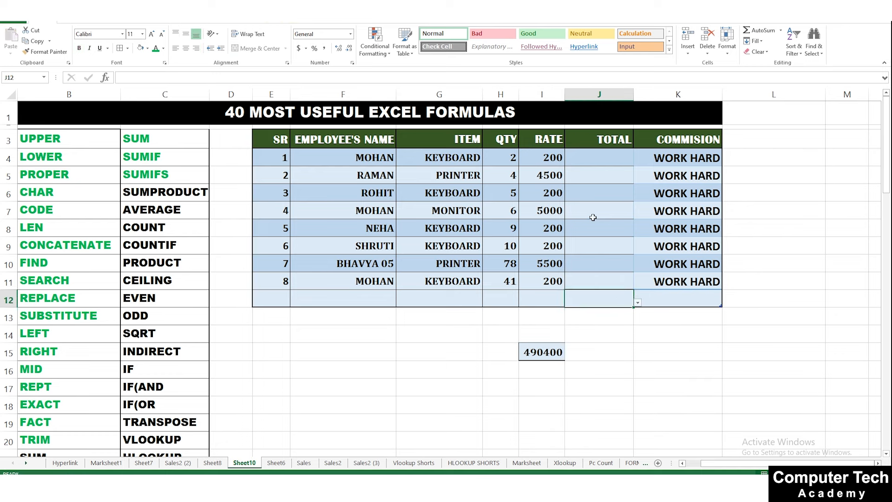
Enter a formula in J4 that multiplies the row's QTY by its RATE
{"action": "left_click", "coordinate": [587, 163]}
{"action": "type", "text": "="}
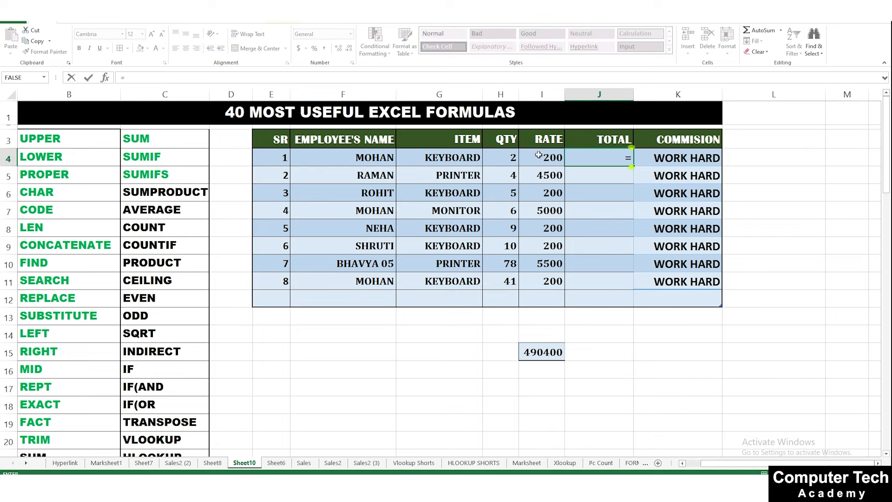
{"action": "left_click", "coordinate": [509, 156]}
{"action": "type", "text": "*"}
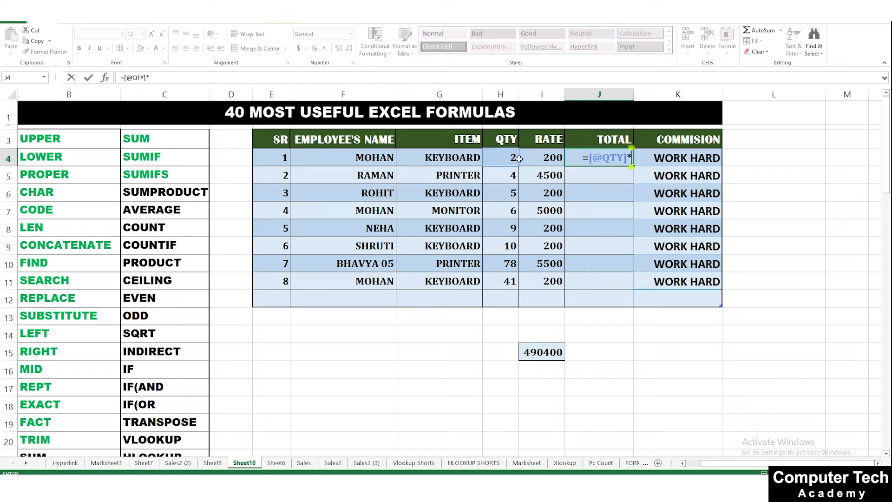
{"action": "left_click", "coordinate": [532, 158]}
{"action": "key", "text": "ctrl+Return"}
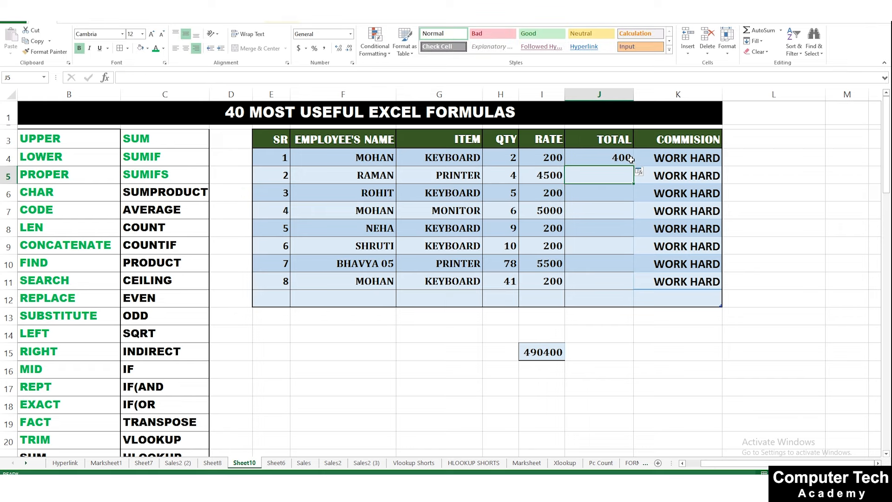
Fill the QTY times RATE formula from J4 down to J11 and total the TOTAL column with a SUM formula in J12
{"action": "left_click_drag", "start_coordinate": [633, 166], "coordinate": [603, 297]}
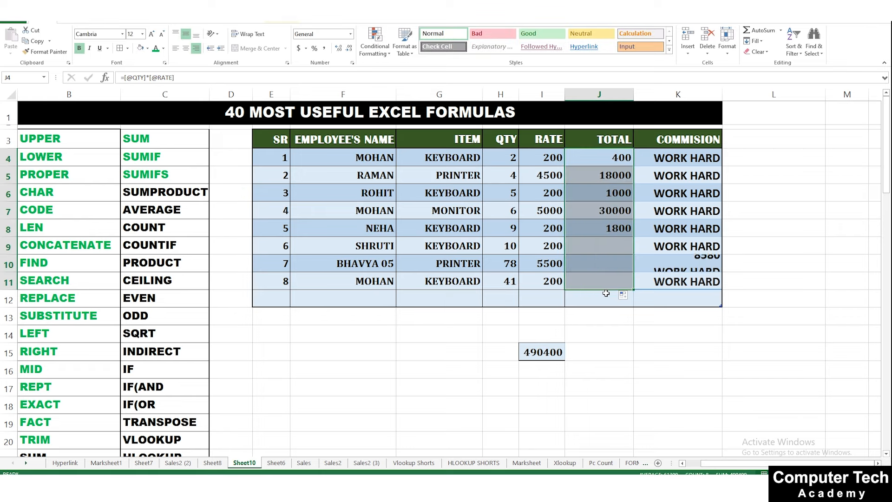
{"action": "left_click", "coordinate": [587, 297]}
{"action": "type", "text": "=S"}
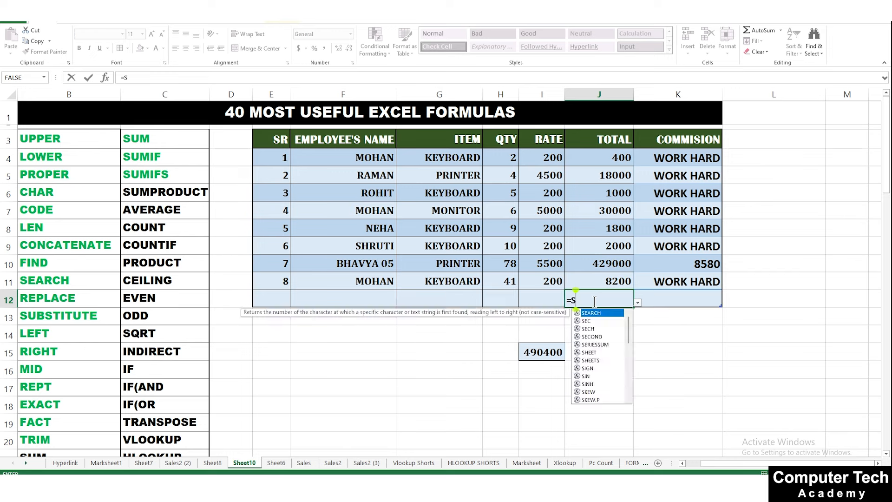
{"action": "type", "text": "UM("}
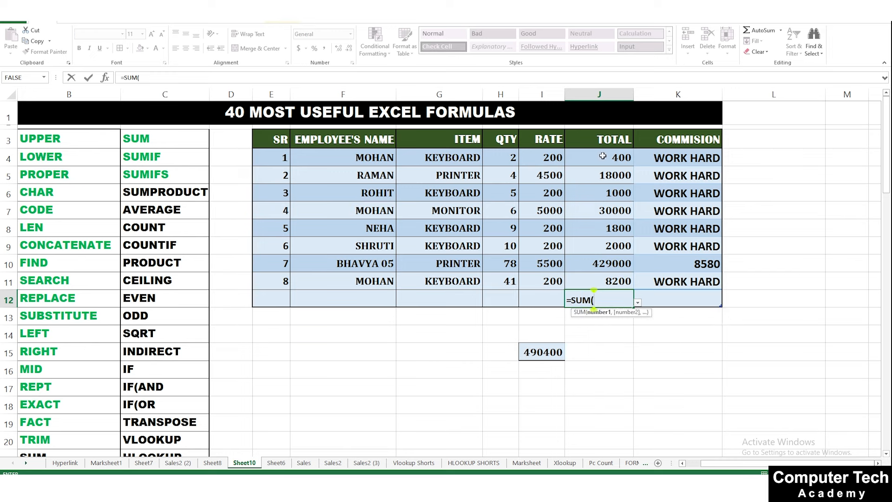
{"action": "left_click_drag", "start_coordinate": [603, 156], "coordinate": [608, 277]}
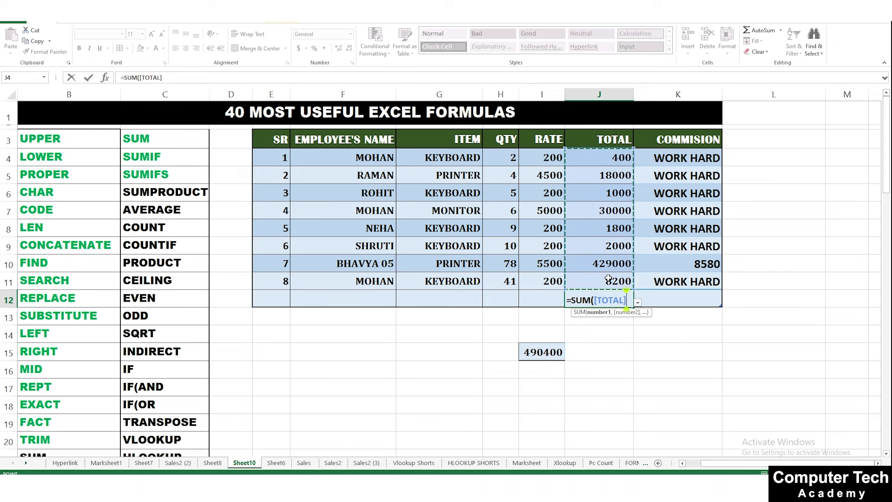
{"action": "type", "text": ")"}
{"action": "key", "text": "Return"}
{"action": "left_click", "coordinate": [613, 301]}
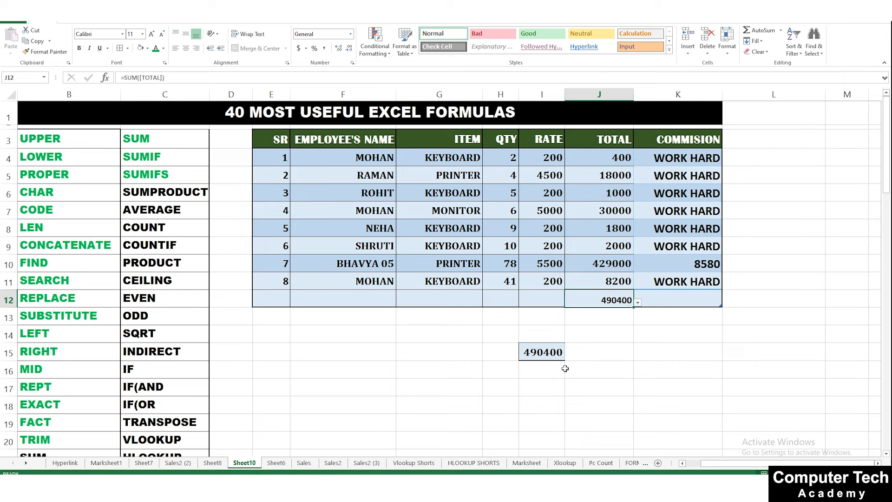
Delete the formula in I15 and re-enter a SUMPRODUCT there using the table's QTY and RATE columns as its two arrays
{"action": "left_click", "coordinate": [561, 349]}
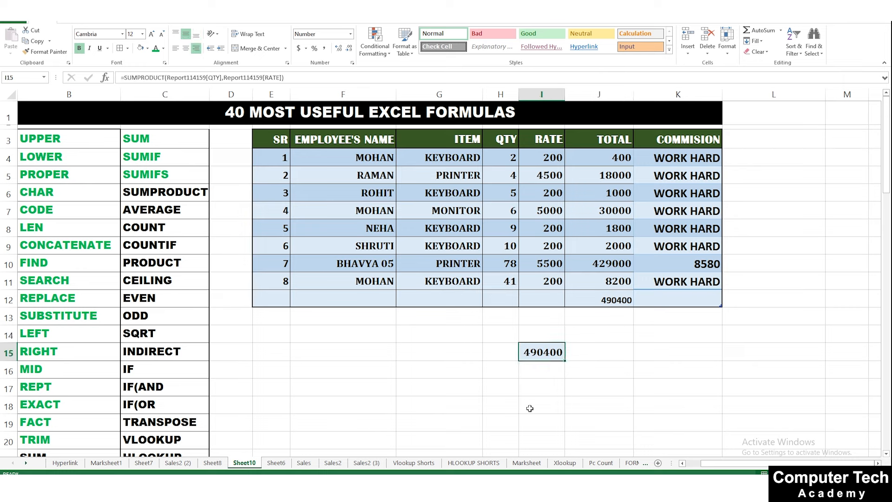
{"action": "key", "text": "Delete"}
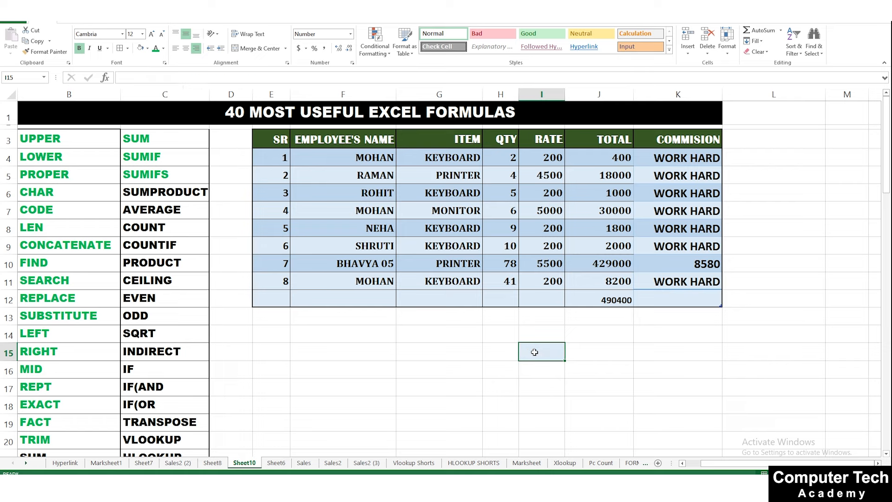
{"action": "left_click_drag", "start_coordinate": [589, 357], "coordinate": [544, 353]}
{"action": "left_click", "coordinate": [546, 353]}
{"action": "type", "text": "=SUMPR"}
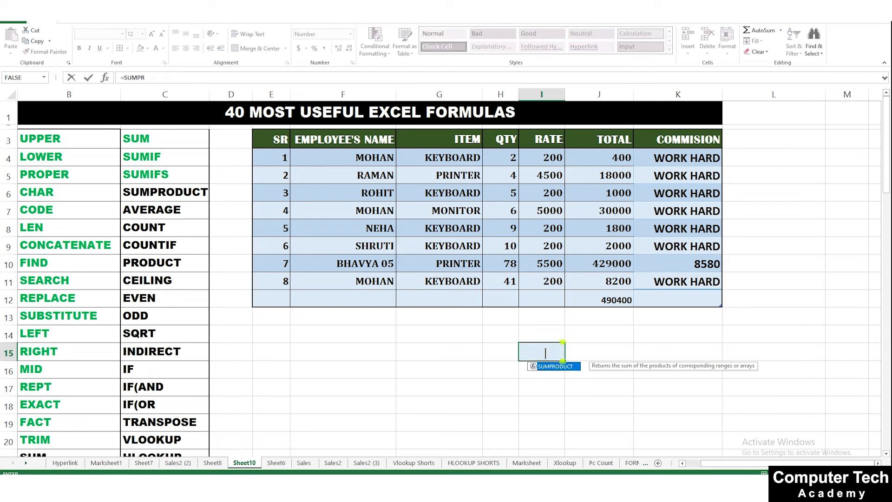
{"action": "type", "text": "ODUCT("}
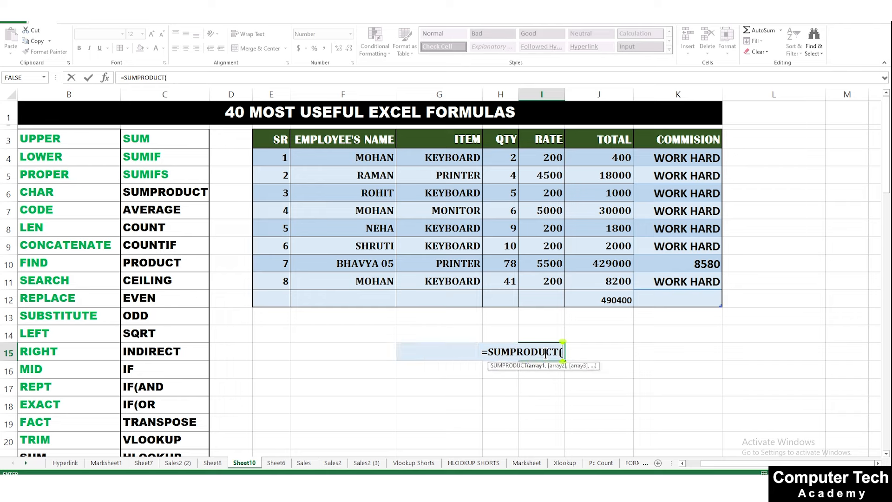
{"action": "left_click_drag", "start_coordinate": [510, 158], "coordinate": [511, 281]}
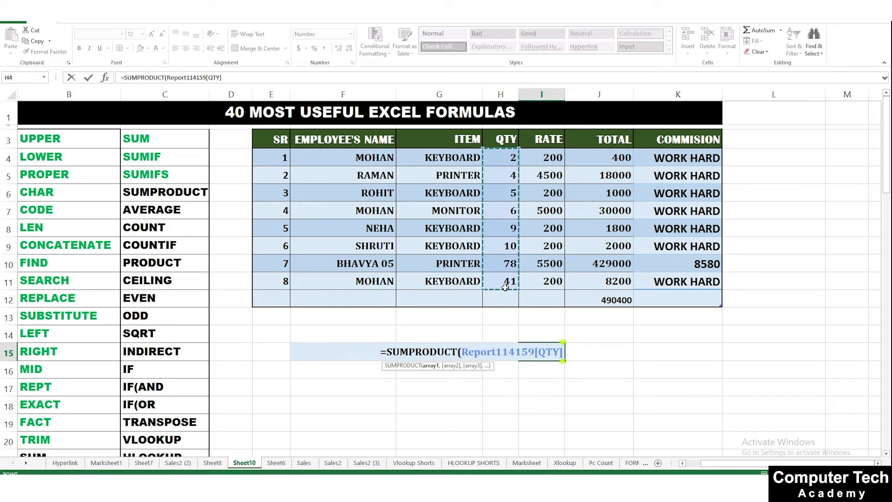
{"action": "type", "text": ","}
{"action": "left_click_drag", "start_coordinate": [552, 157], "coordinate": [553, 281]}
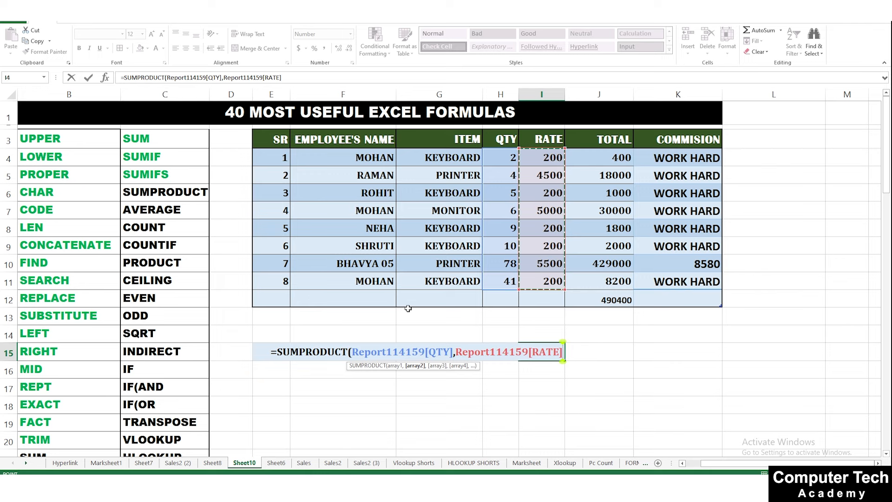
{"action": "type", "text": ")"}
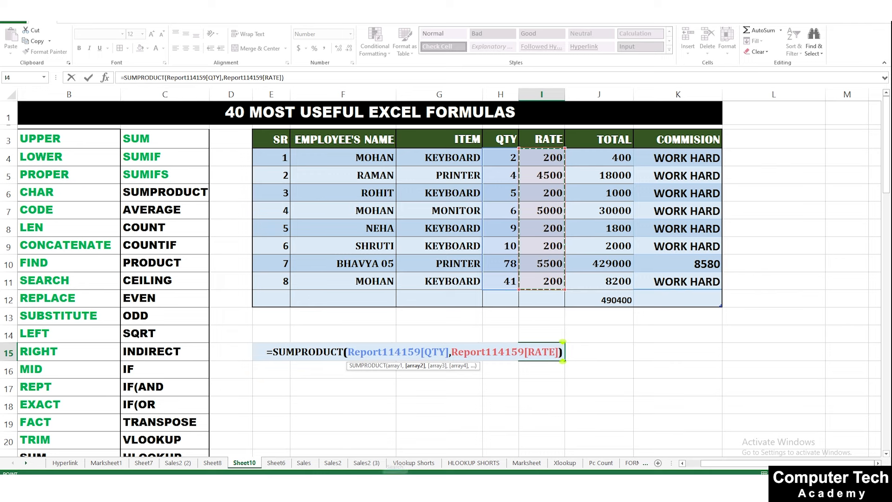
{"action": "key", "text": "Return"}
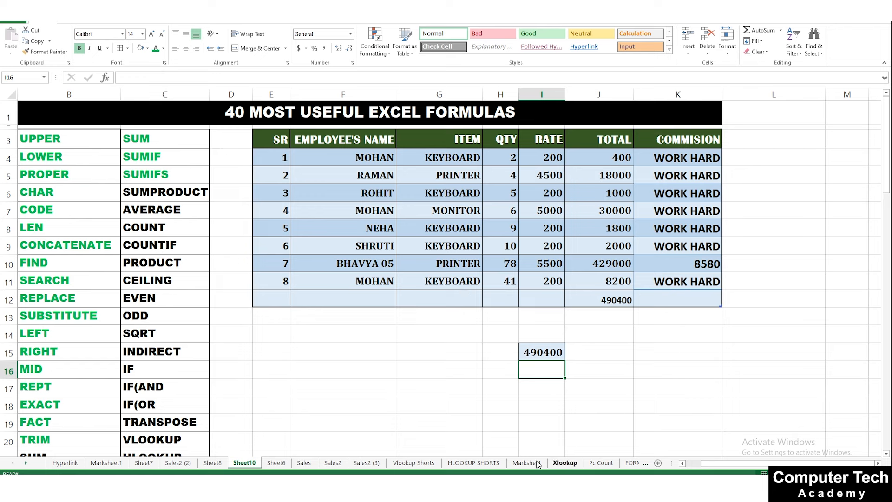
Clear all contents and formatting from H14:J16, removing the SUMPRODUCT example below the table
{"action": "left_click_drag", "start_coordinate": [516, 330], "coordinate": [590, 359]}
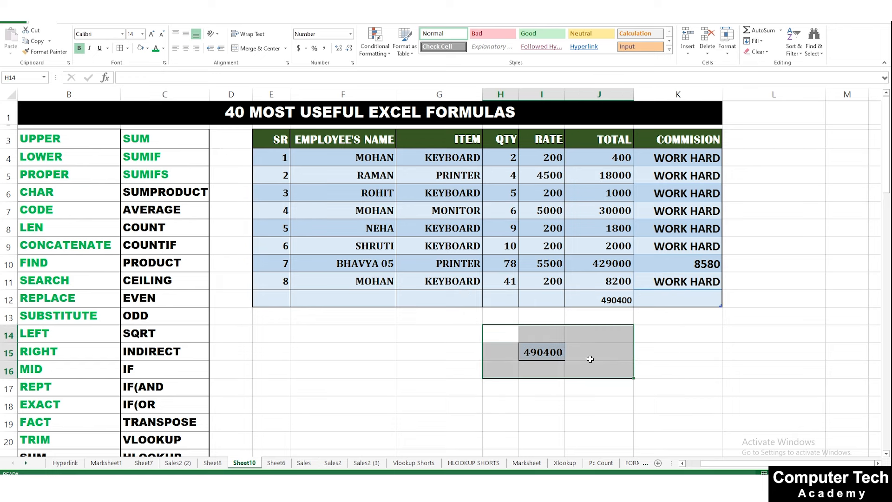
{"action": "left_click", "coordinate": [757, 51]}
{"action": "left_click", "coordinate": [766, 64]}
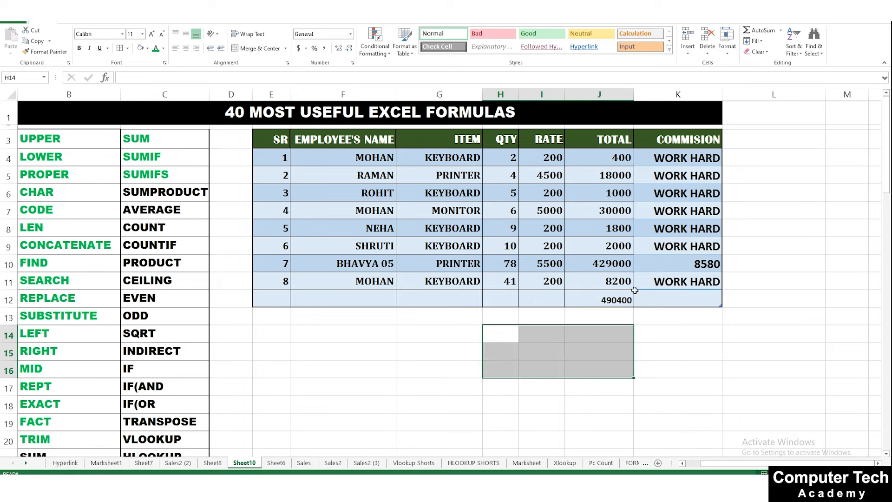
{"action": "left_click", "coordinate": [506, 404]}
{"action": "left_click", "coordinate": [526, 336]}
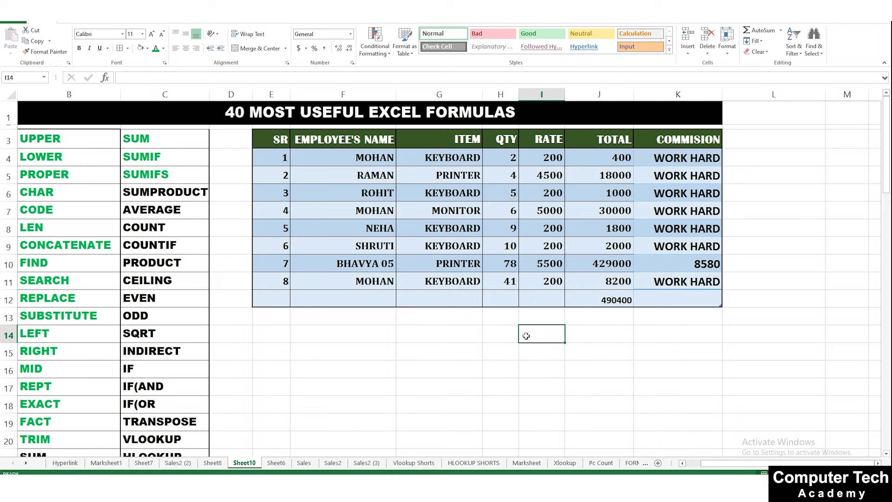
{"action": "left_click", "coordinate": [479, 353]}
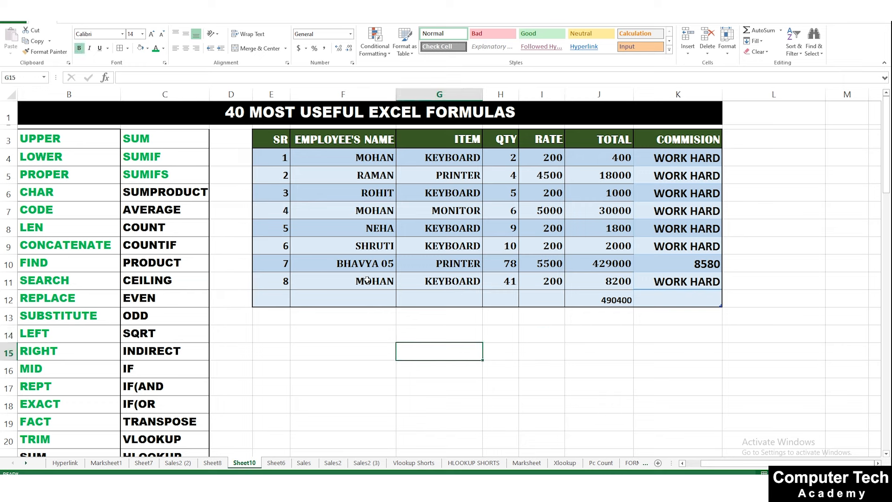
{"action": "left_click", "coordinate": [317, 315]}
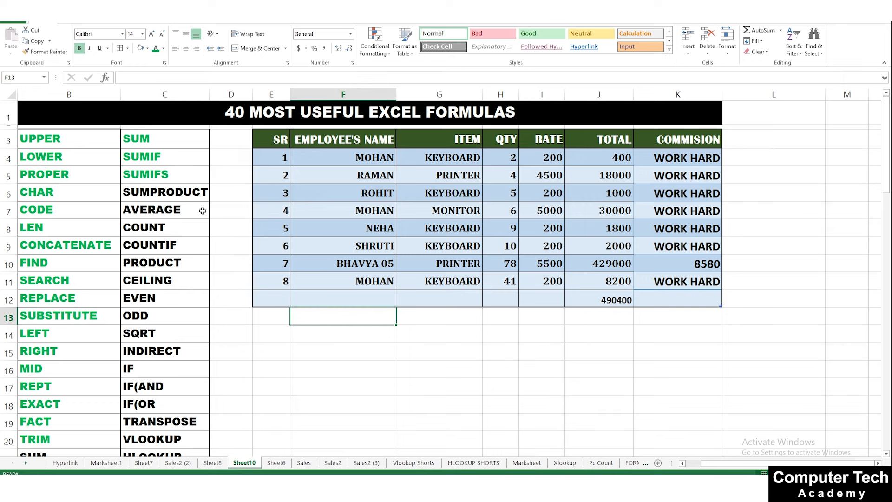
Color the SUMPRODUCT entry in C6 of the formula list green
{"action": "left_click", "coordinate": [203, 210]}
{"action": "left_click", "coordinate": [179, 186]}
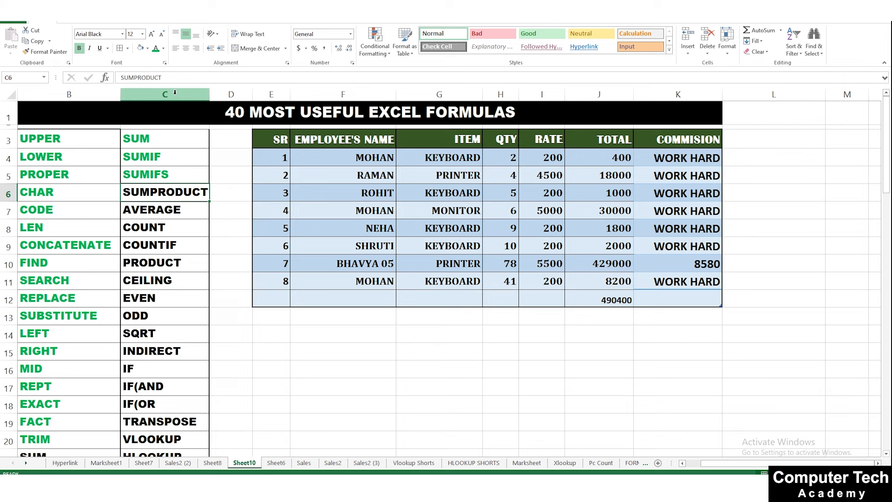
{"action": "left_click", "coordinate": [156, 48]}
{"action": "left_click", "coordinate": [184, 212]}
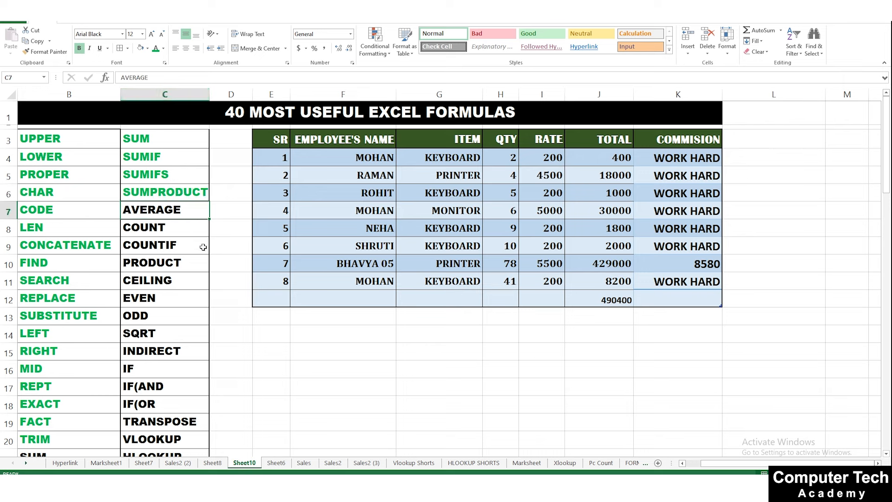
Clear all contents and formatting from J12, removing the SUM of the TOTAL column
{"action": "left_click", "coordinate": [432, 336]}
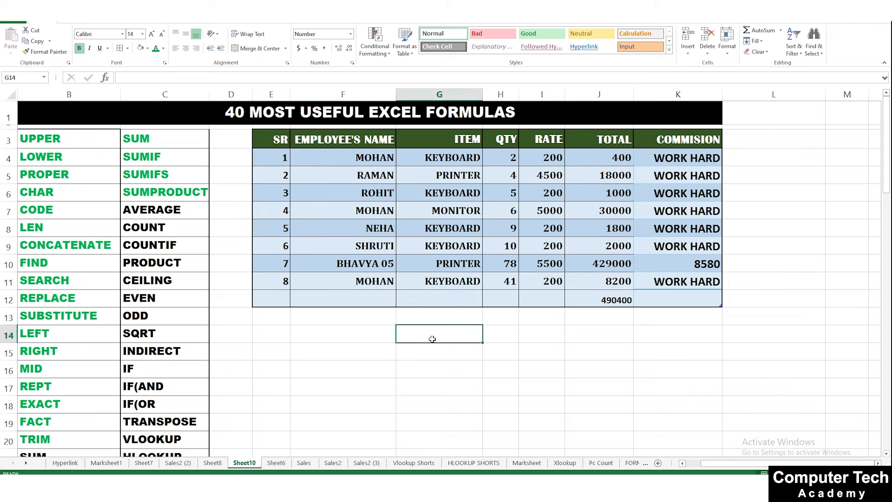
{"action": "left_click", "coordinate": [678, 349]}
{"action": "left_click", "coordinate": [597, 301]}
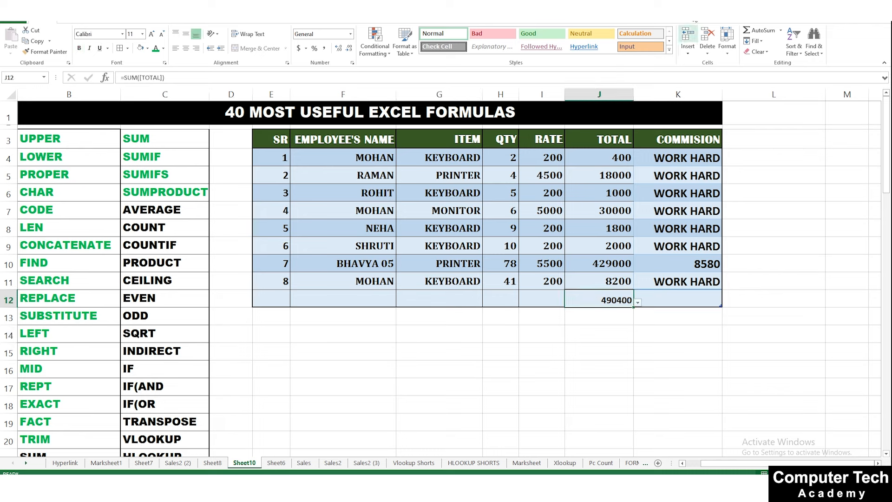
{"action": "left_click", "coordinate": [758, 51]}
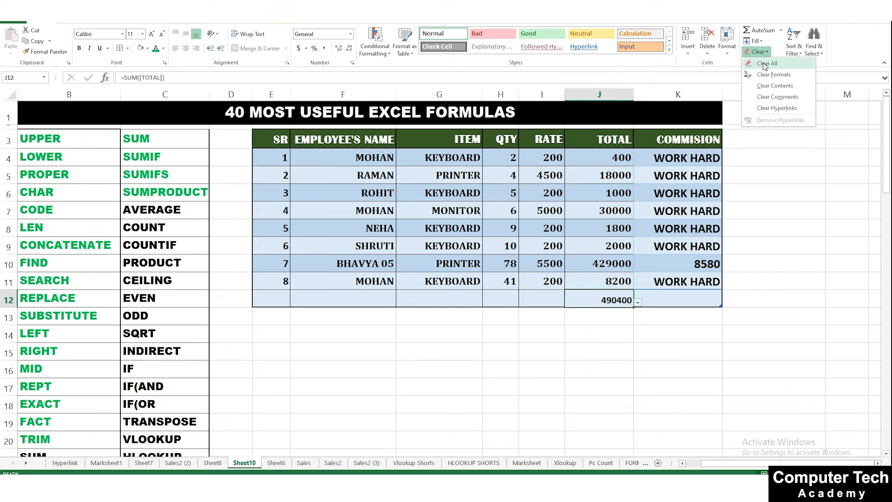
{"action": "left_click", "coordinate": [766, 62]}
{"action": "left_click", "coordinate": [674, 386]}
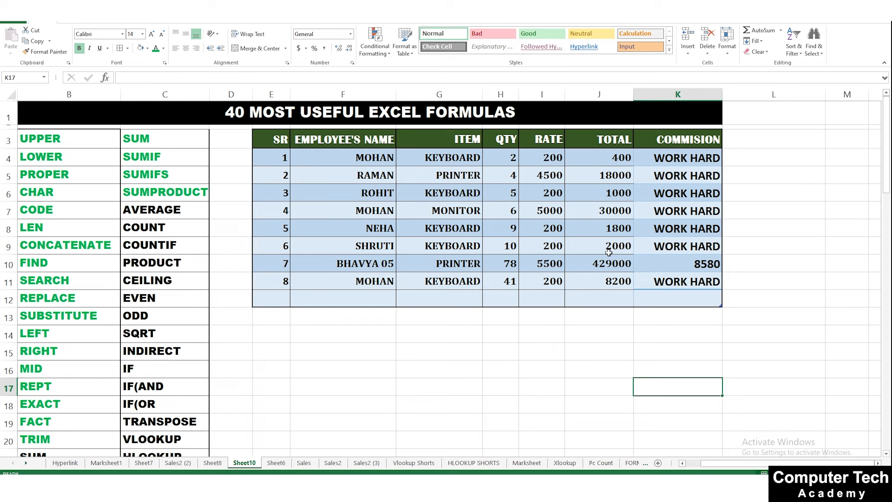
Enter an AVERAGE formula in J14 over the table's TOTAL column and make the cell bold
{"action": "left_click", "coordinate": [587, 335]}
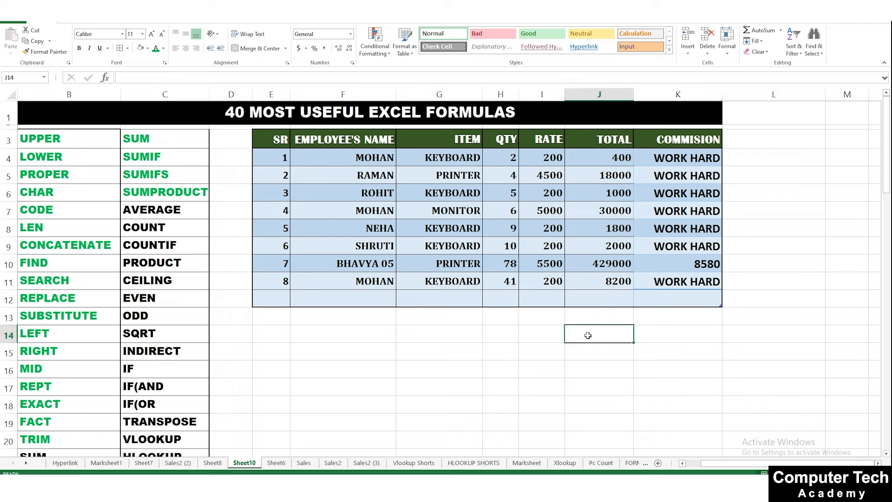
{"action": "type", "text": "=AVERAE"}
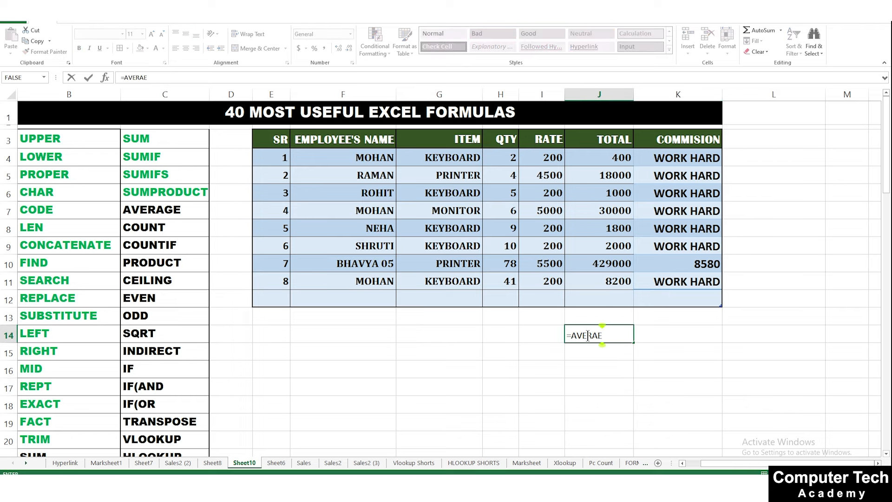
{"action": "key", "text": "BackSpace"}
{"action": "type", "text": "GE("}
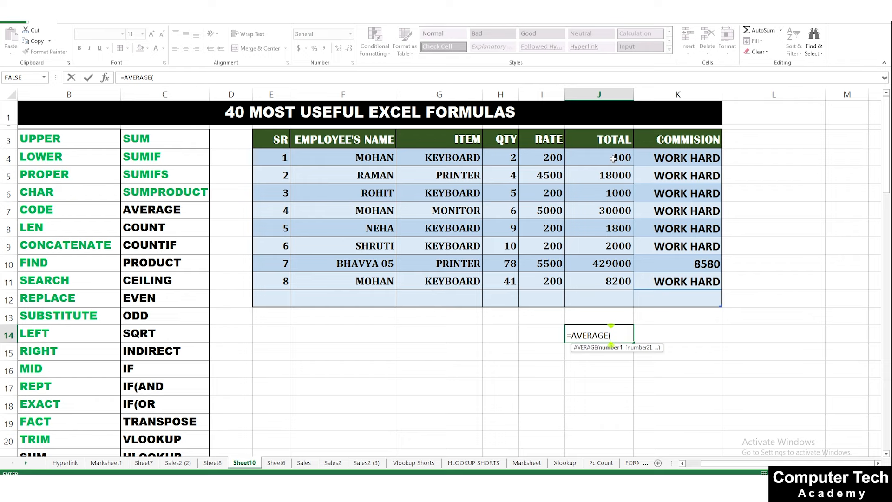
{"action": "left_click_drag", "start_coordinate": [614, 158], "coordinate": [615, 281]}
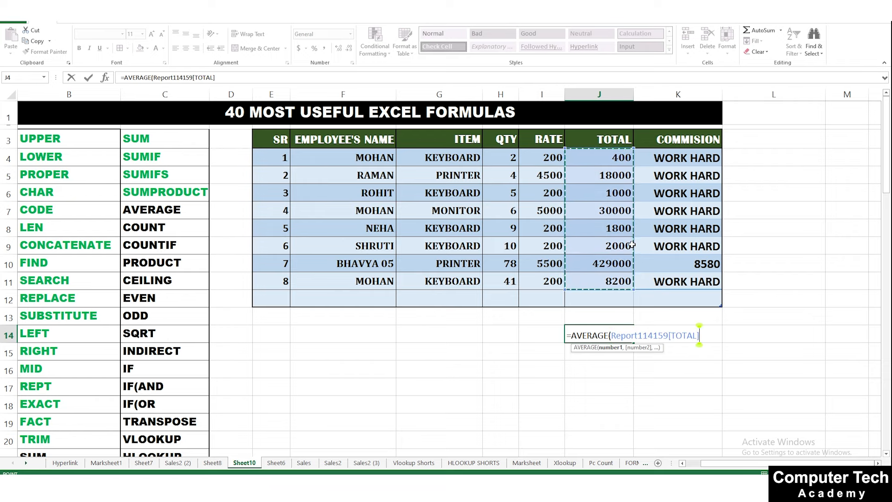
{"action": "key", "text": "Return"}
{"action": "left_click", "coordinate": [596, 331]}
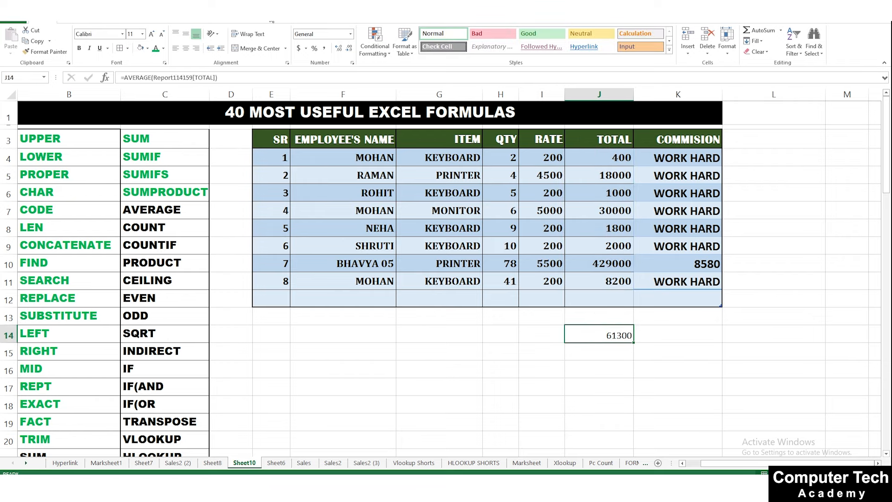
{"action": "left_click", "coordinate": [79, 48]}
Delete the AVERAGE formula from J14
{"action": "left_click", "coordinate": [149, 231]}
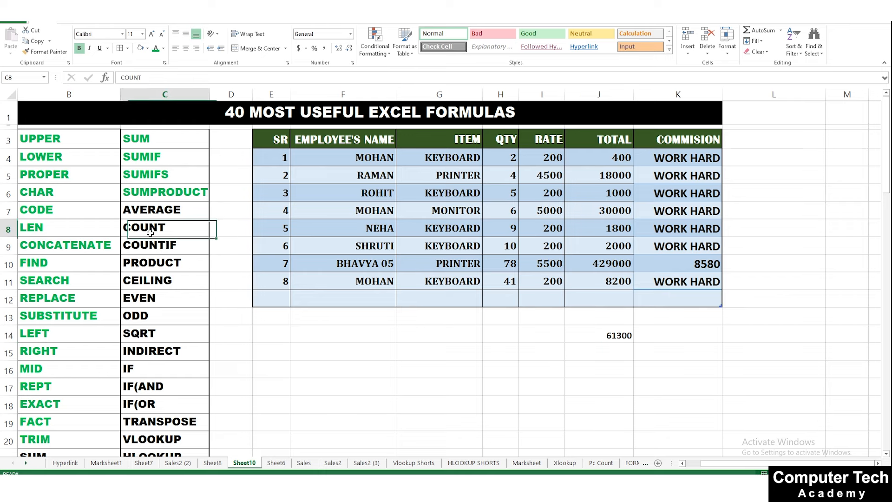
{"action": "left_click", "coordinate": [607, 336]}
{"action": "key", "text": "Delete"}
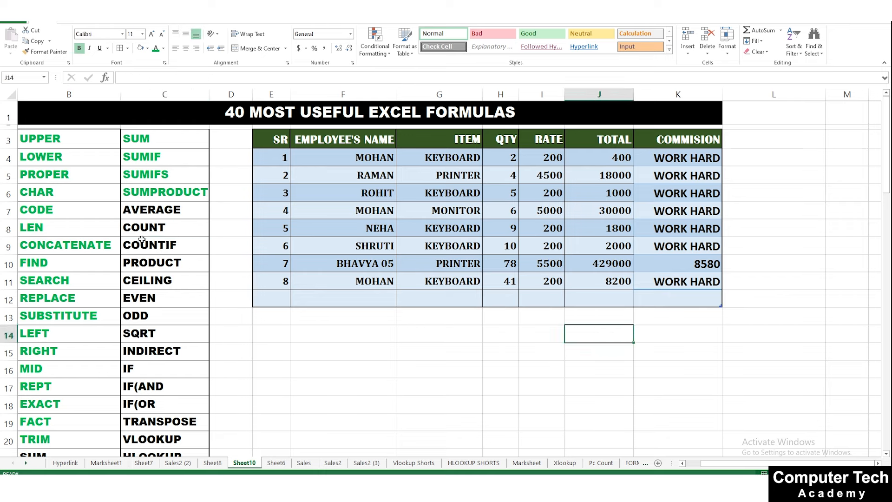
Color the AVERAGE entry in C7 of the formula list green
{"action": "left_click", "coordinate": [145, 226]}
{"action": "left_click", "coordinate": [153, 208]}
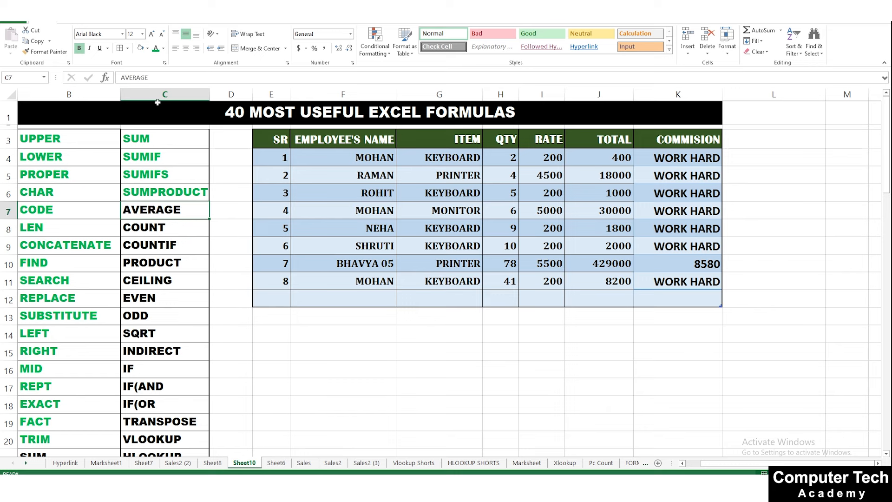
{"action": "left_click", "coordinate": [146, 228]}
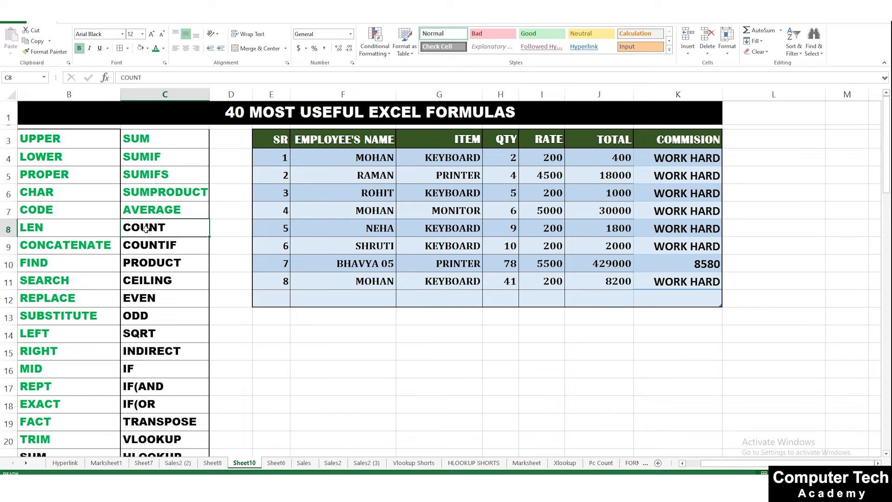
Clear all contents and formatting from the table's empty last row, E12:K12
{"action": "left_click", "coordinate": [433, 374]}
{"action": "left_click_drag", "start_coordinate": [279, 300], "coordinate": [654, 301]}
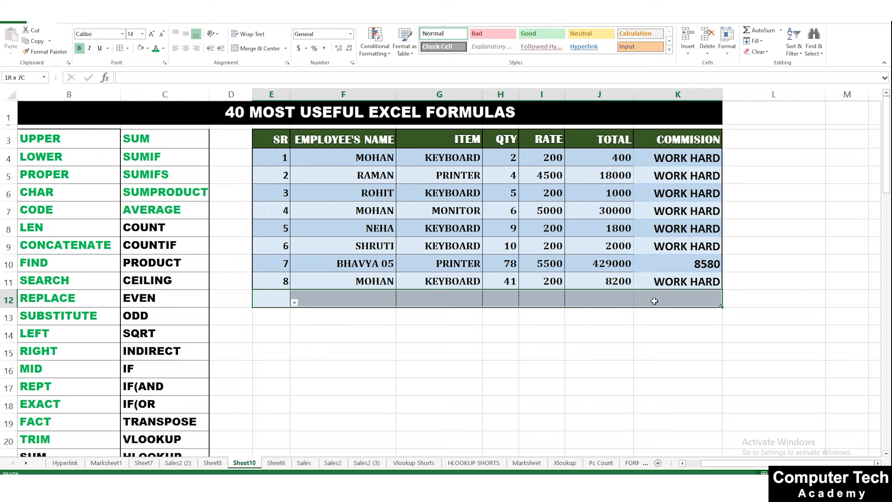
{"action": "left_click", "coordinate": [760, 52]}
{"action": "left_click", "coordinate": [766, 64]}
{"action": "left_click", "coordinate": [546, 375]}
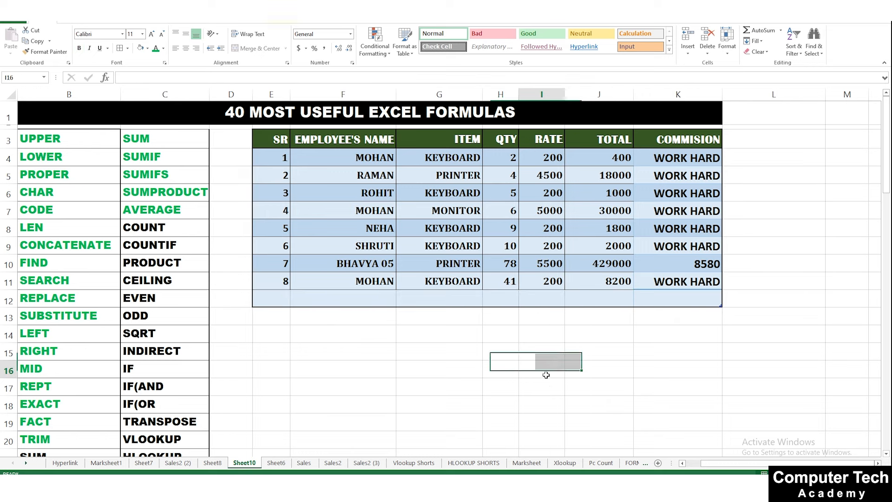
Enter a COUNT formula in J14 over the table's QTY column
{"action": "left_click", "coordinate": [329, 332]}
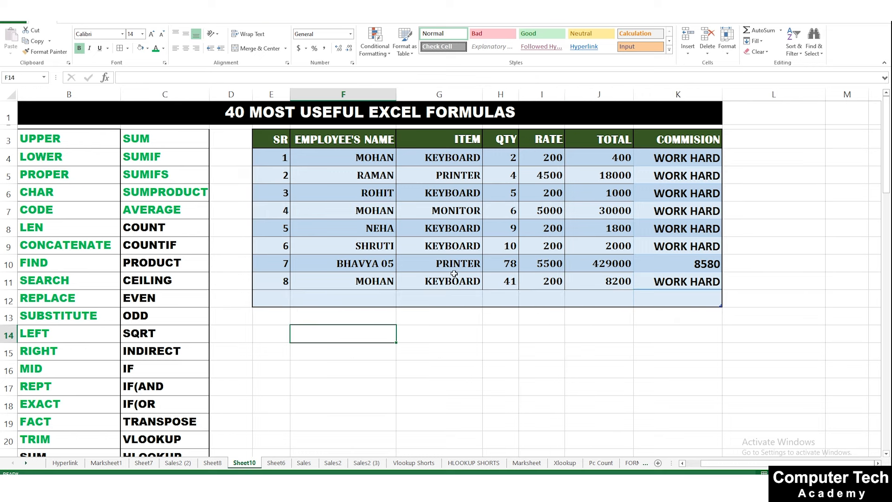
{"action": "left_click", "coordinate": [471, 322]}
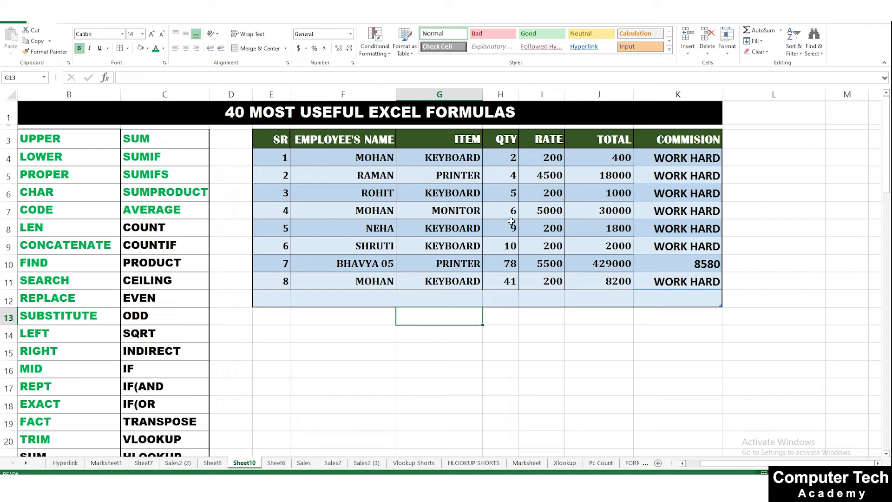
{"action": "left_click", "coordinate": [586, 338]}
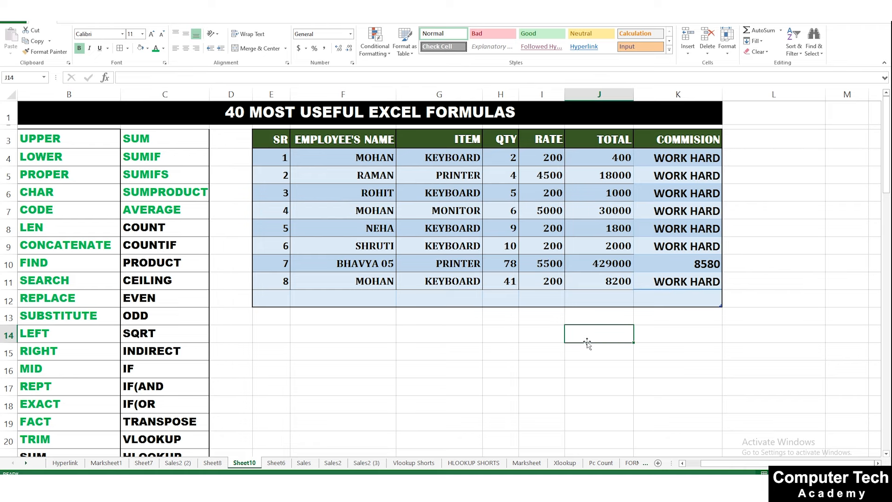
{"action": "type", "text": "=COUNT"}
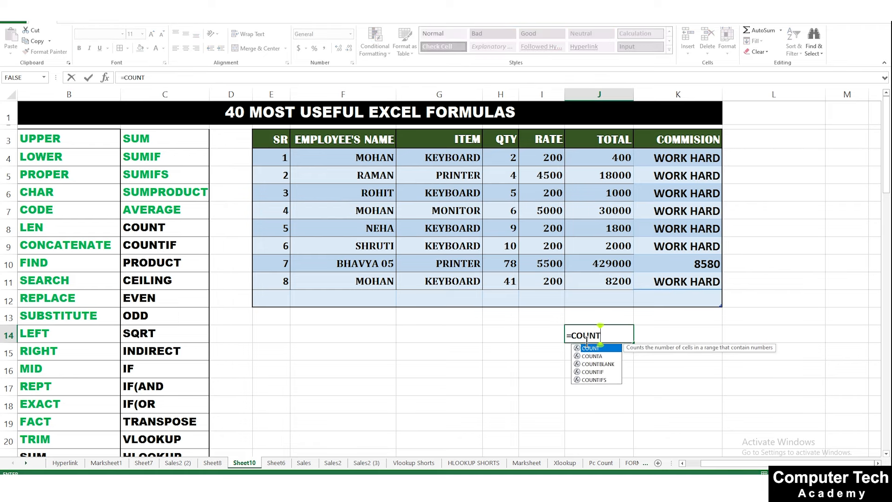
{"action": "type", "text": "("}
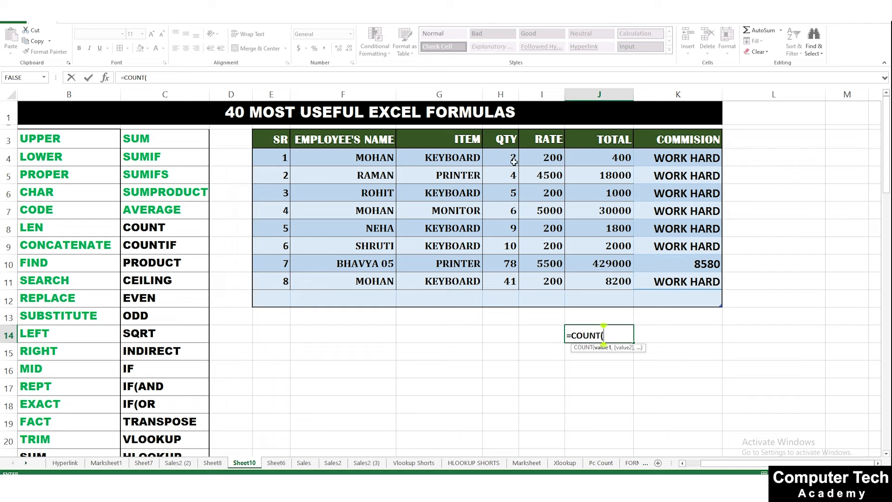
{"action": "left_click_drag", "start_coordinate": [513, 158], "coordinate": [508, 281]}
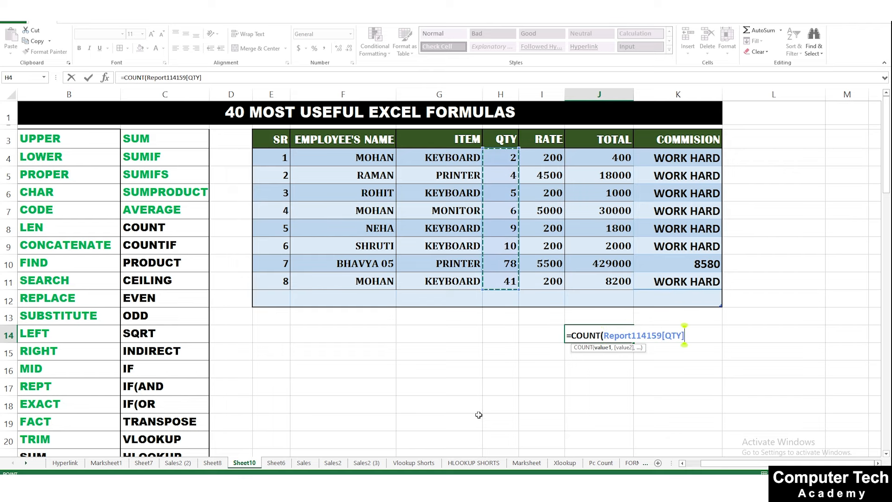
{"action": "key", "text": "Return"}
{"action": "left_click", "coordinate": [586, 340]}
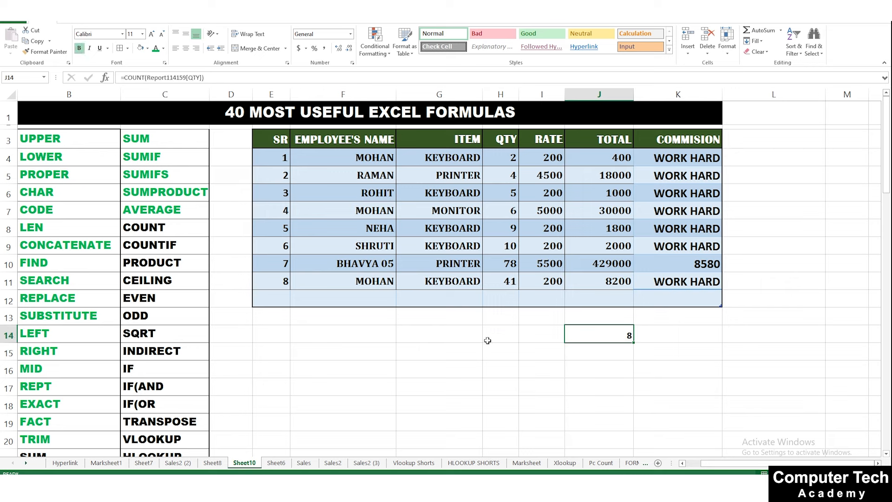
Clear the QTY COUNT formula from J14
{"action": "double_click", "coordinate": [606, 335]}
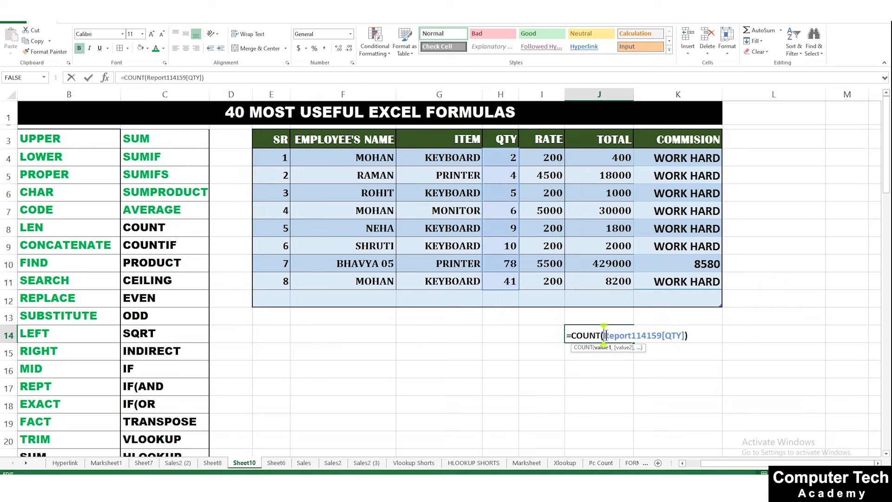
{"action": "left_click", "coordinate": [609, 371]}
{"action": "left_click_drag", "start_coordinate": [704, 336], "coordinate": [526, 329]}
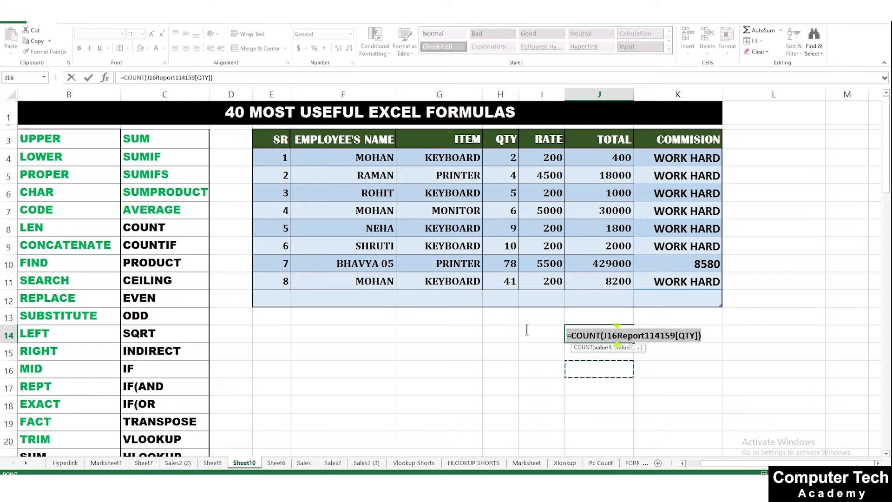
{"action": "key", "text": "BackSpace"}
{"action": "left_click_drag", "start_coordinate": [583, 398], "coordinate": [577, 388]}
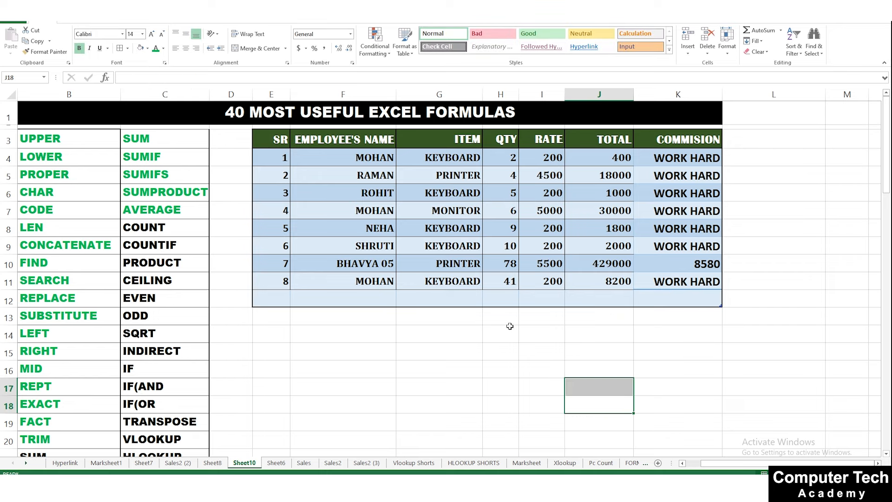
Enter a COUNT formula in J14 over the table's EMPLOYEE'S NAME column
{"action": "left_click", "coordinate": [597, 329]}
{"action": "type", "text": "=CO"}
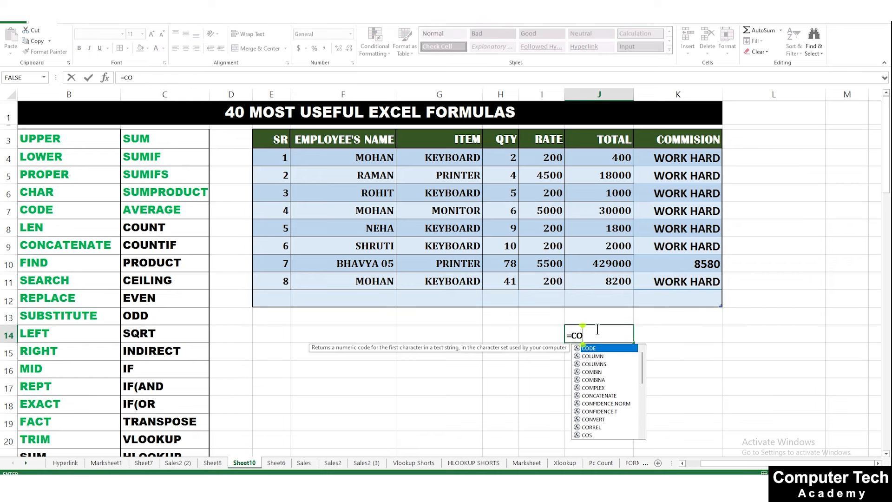
{"action": "type", "text": "UNT("}
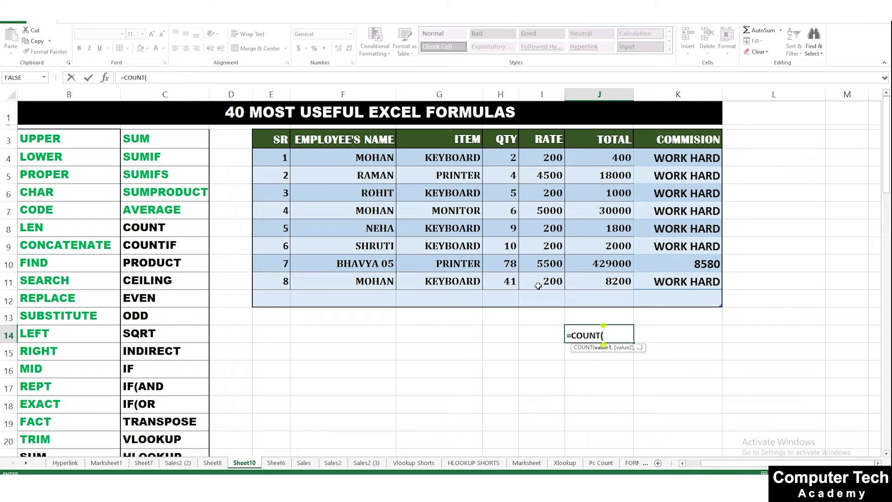
{"action": "left_click_drag", "start_coordinate": [376, 155], "coordinate": [376, 283]}
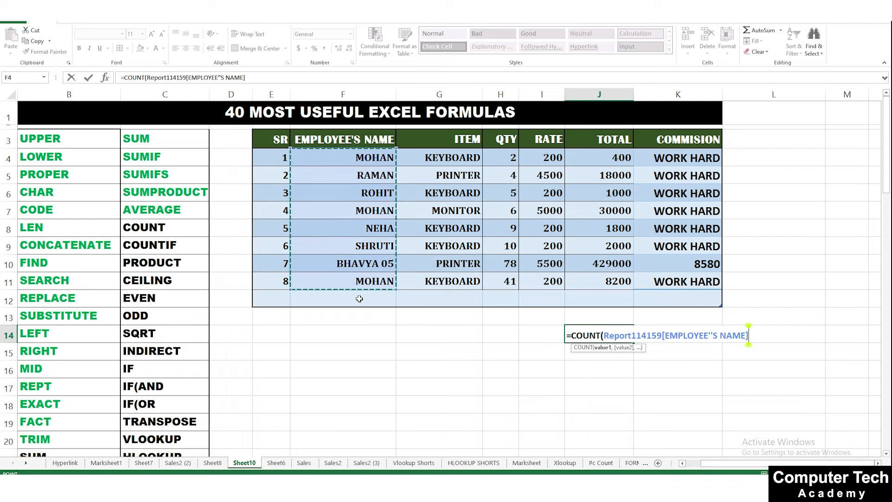
{"action": "type", "text": ")"}
{"action": "key", "text": "Return"}
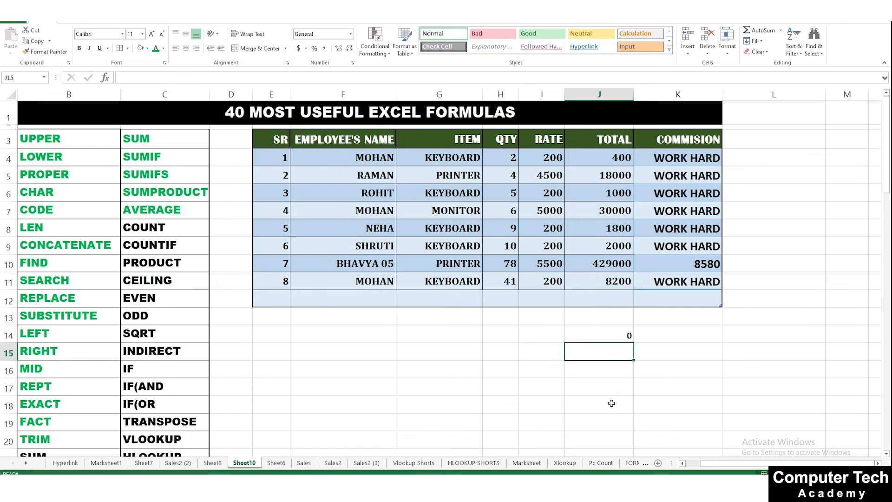
Replace the formula in J14 with a COUNT over the table's QTY through COMMISION columns
{"action": "left_click", "coordinate": [611, 330]}
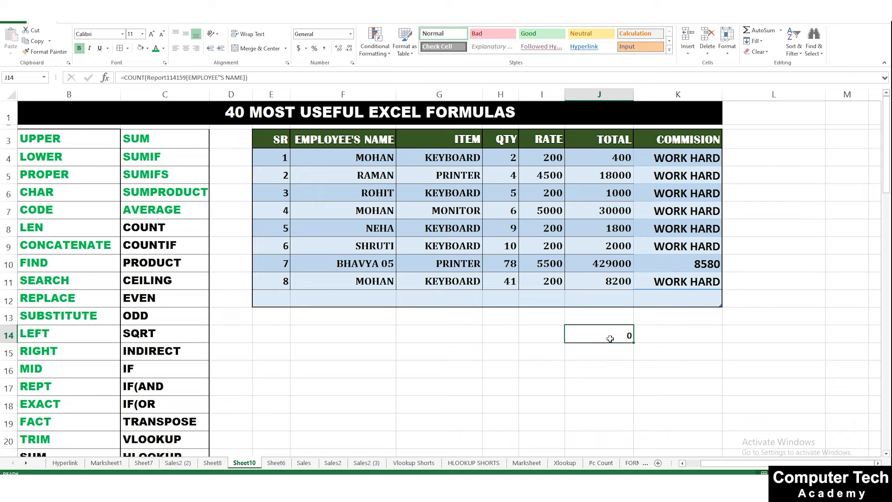
{"action": "type", "text": "=COU"}
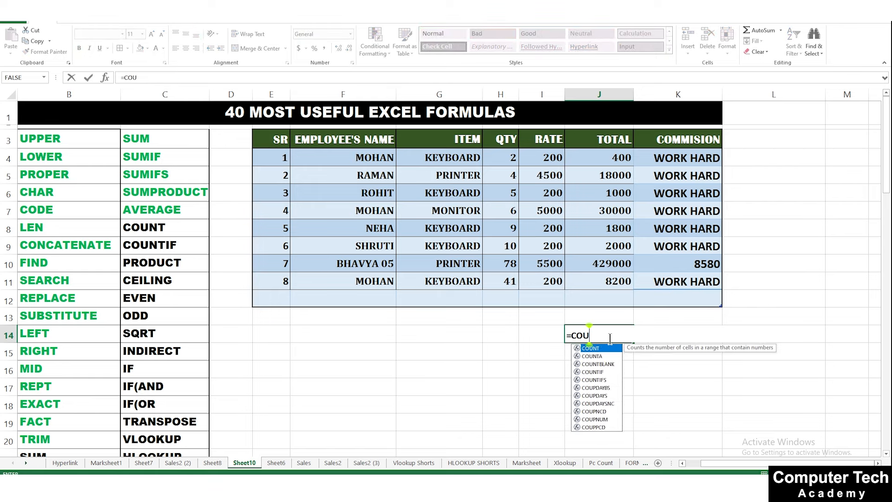
{"action": "type", "text": "NT("}
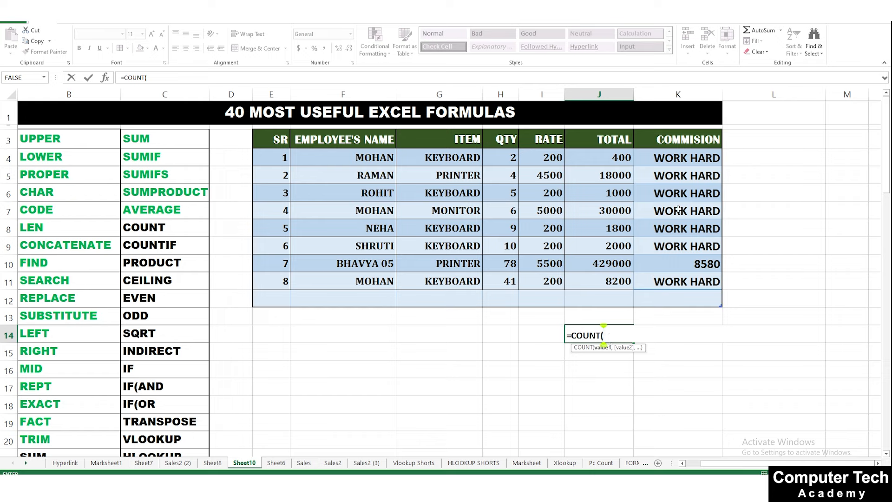
{"action": "left_click_drag", "start_coordinate": [516, 162], "coordinate": [695, 273]}
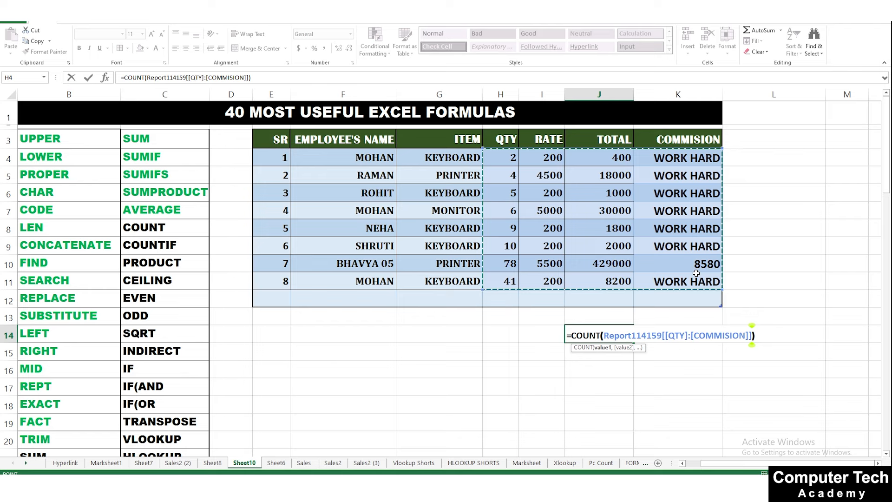
{"action": "key", "text": "Return"}
Check the numeric cells in the counted table columns and delete the COUNT formula from J14
{"action": "left_click_drag", "start_coordinate": [509, 146], "coordinate": [605, 162]}
{"action": "left_click", "coordinate": [604, 175]}
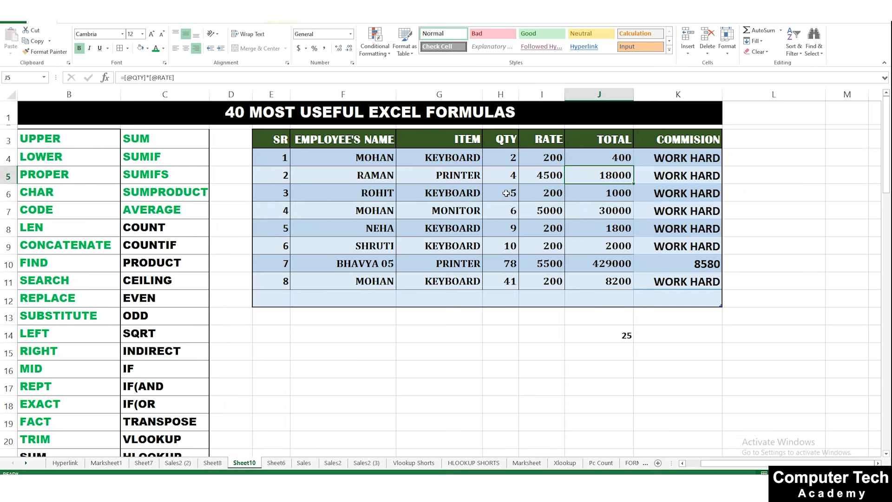
{"action": "left_click", "coordinate": [506, 194]}
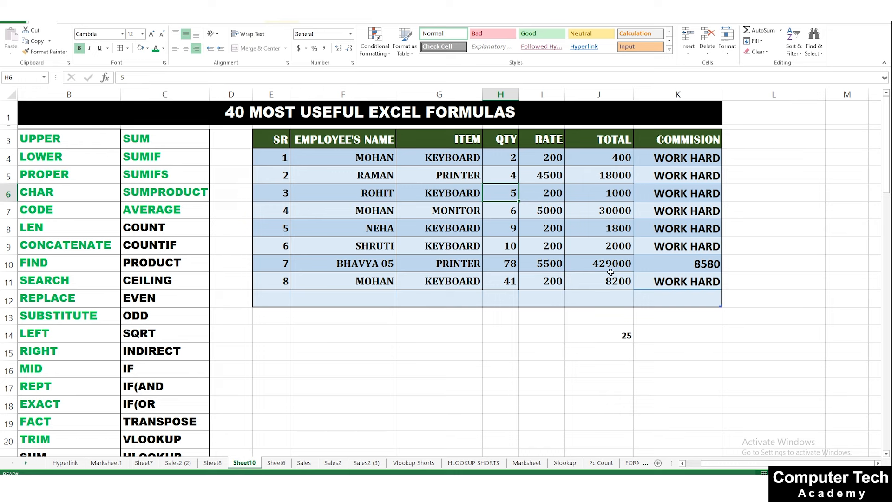
{"action": "left_click", "coordinate": [689, 264]}
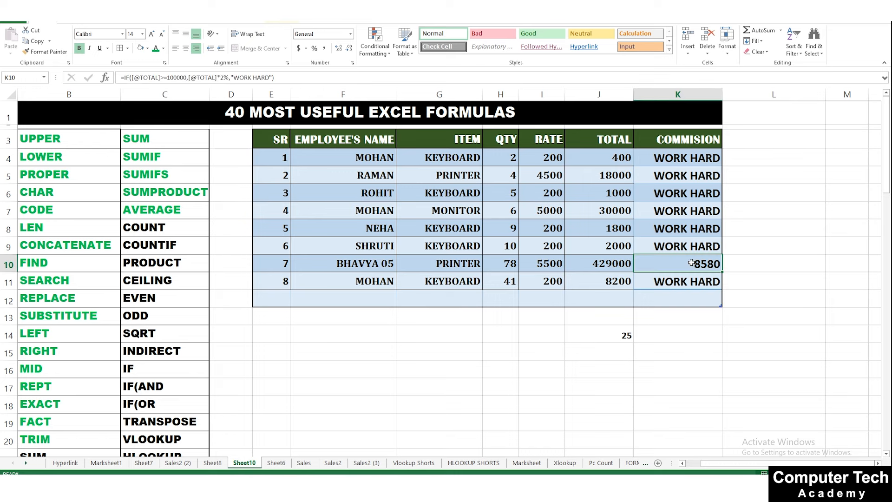
{"action": "left_click", "coordinate": [625, 335]}
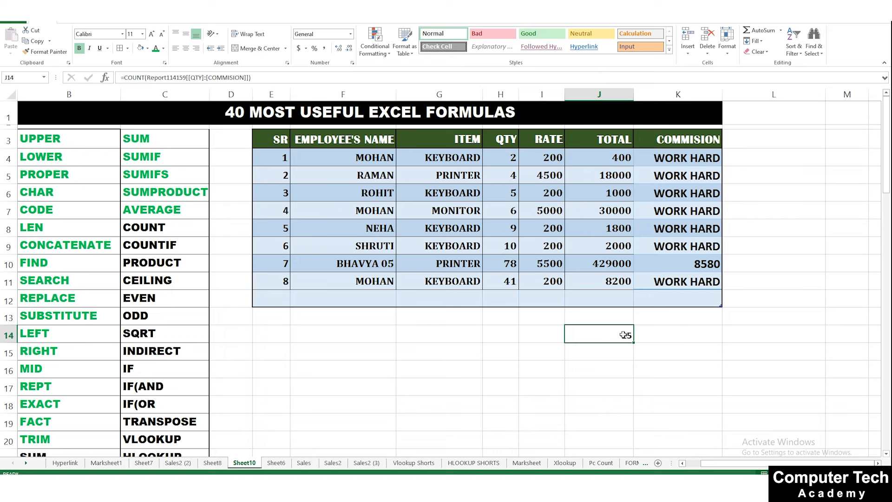
{"action": "key", "text": "Delete"}
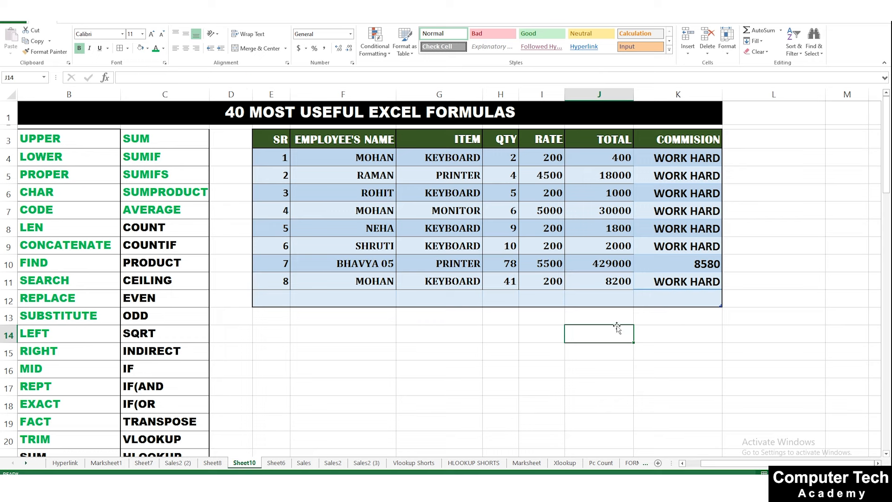
Color the COUNT entry in C8 of the formula list green
{"action": "left_click", "coordinate": [555, 312]}
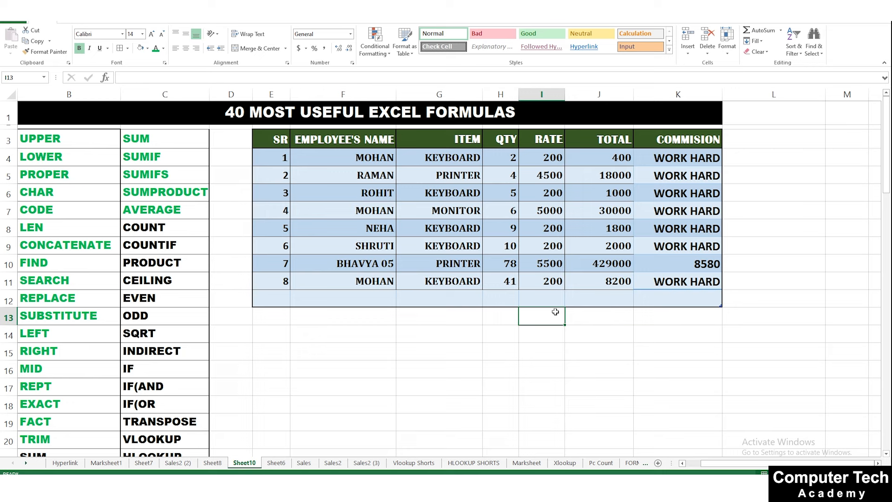
{"action": "left_click", "coordinate": [491, 372]}
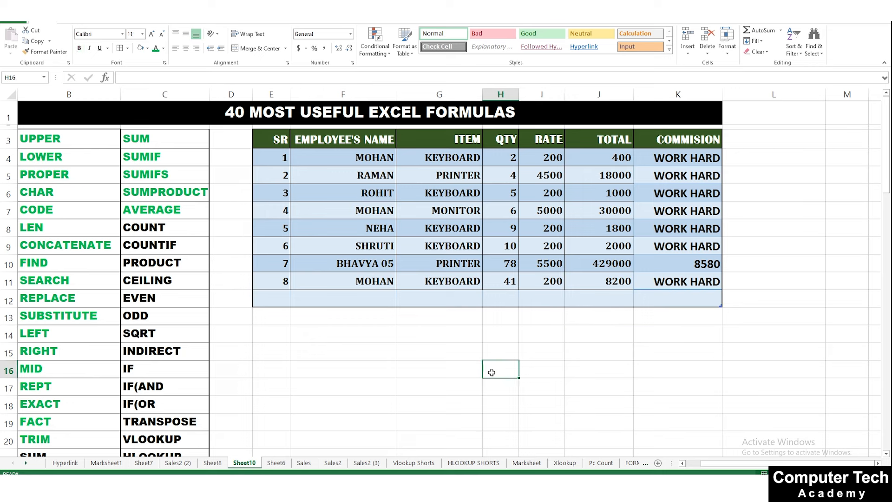
{"action": "left_click", "coordinate": [510, 347]}
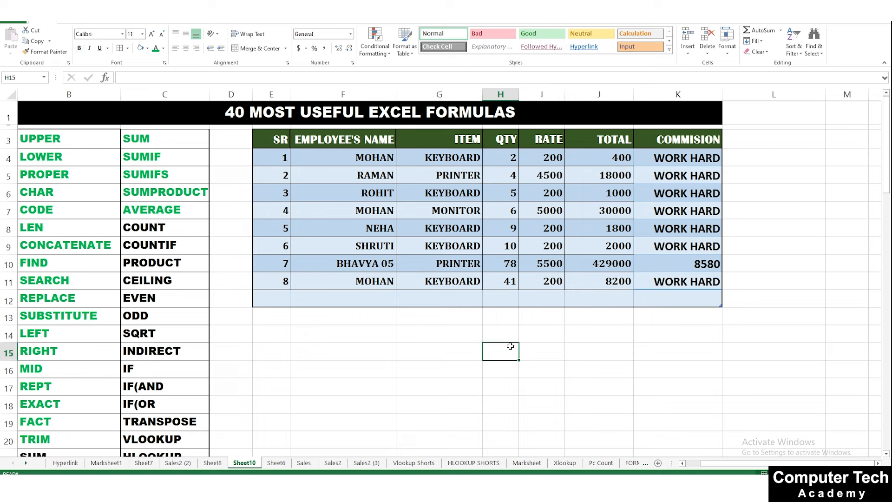
{"action": "left_click", "coordinate": [157, 251]}
{"action": "left_click", "coordinate": [157, 234]}
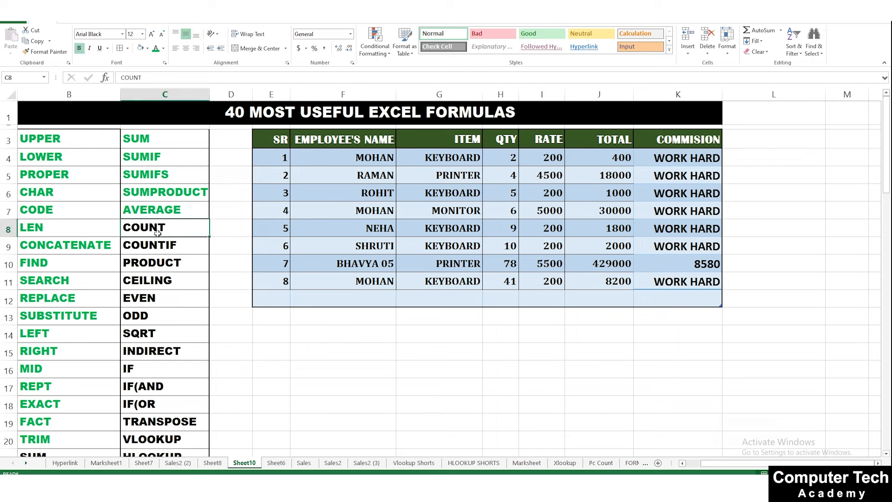
{"action": "left_click", "coordinate": [157, 52]}
Copy the first six employee names, F4:F9, to the cells starting at F15 for the COUNTIF example
{"action": "left_click", "coordinate": [167, 245]}
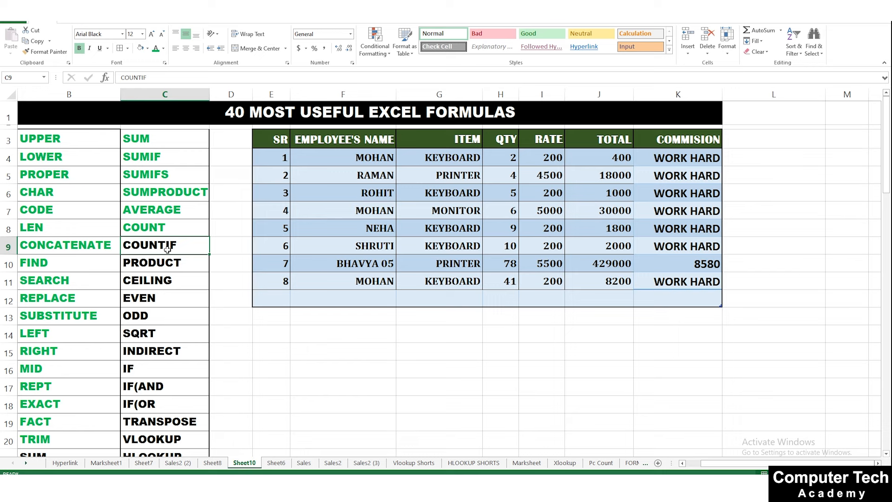
{"action": "left_click", "coordinate": [566, 359]}
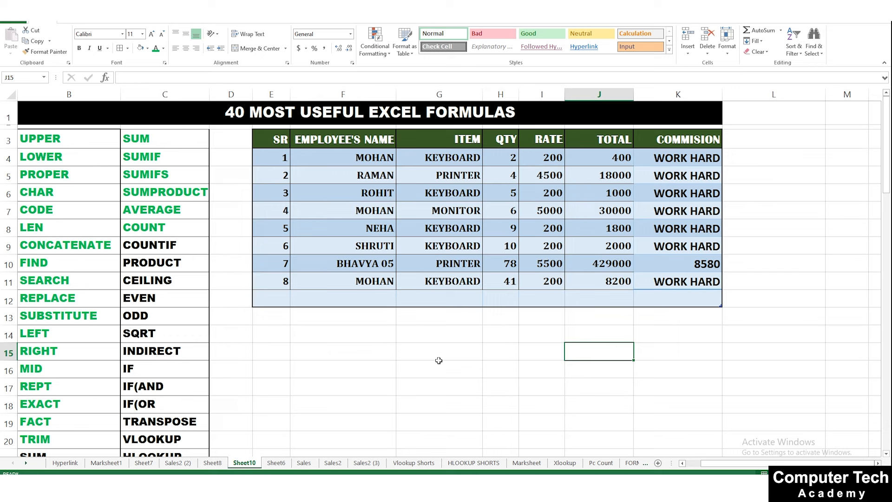
{"action": "left_click", "coordinate": [296, 354]}
{"action": "left_click", "coordinate": [358, 336]}
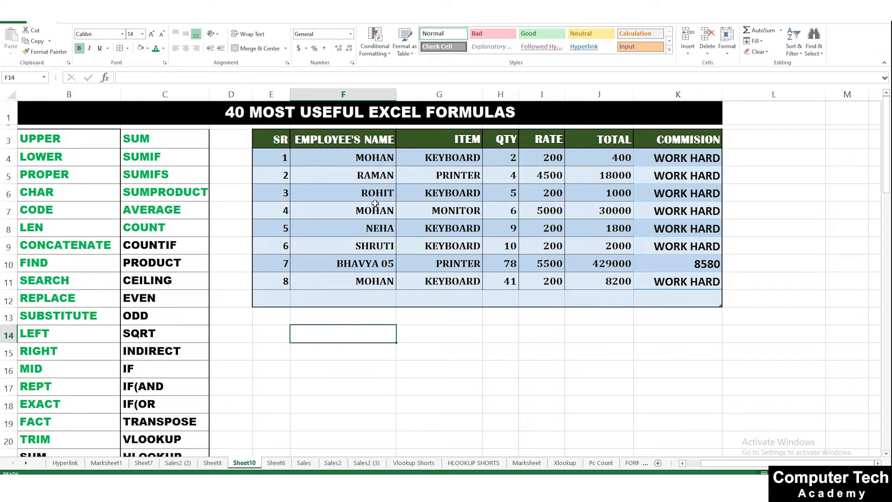
{"action": "left_click_drag", "start_coordinate": [371, 159], "coordinate": [367, 245]}
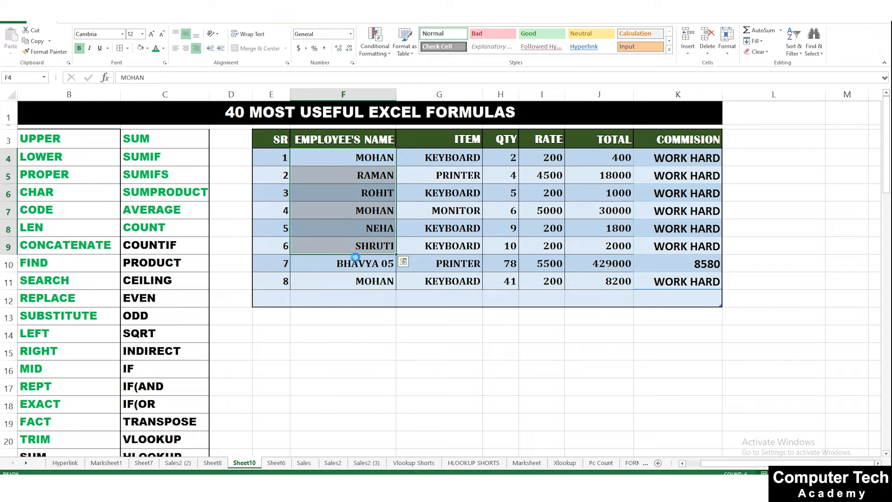
{"action": "key", "text": "ctrl+c"}
{"action": "left_click", "coordinate": [320, 347]}
{"action": "key", "text": "ctrl+v"}
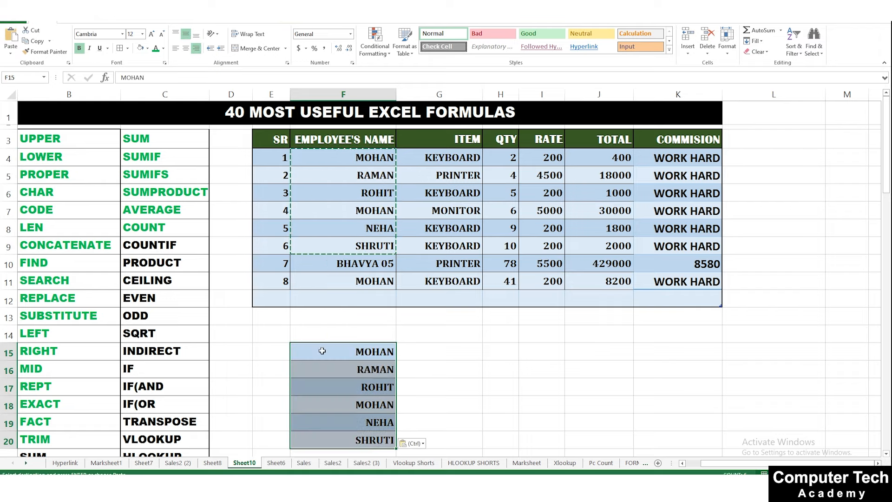
Enter the column headings 1, 2, 3 and 4 in G14:J14, above and beside the copied names
{"action": "left_click", "coordinate": [422, 352]}
{"action": "scroll", "coordinate": [422, 352], "scroll_direction": "down", "scroll_amount": 1}
{"action": "left_click", "coordinate": [412, 253]}
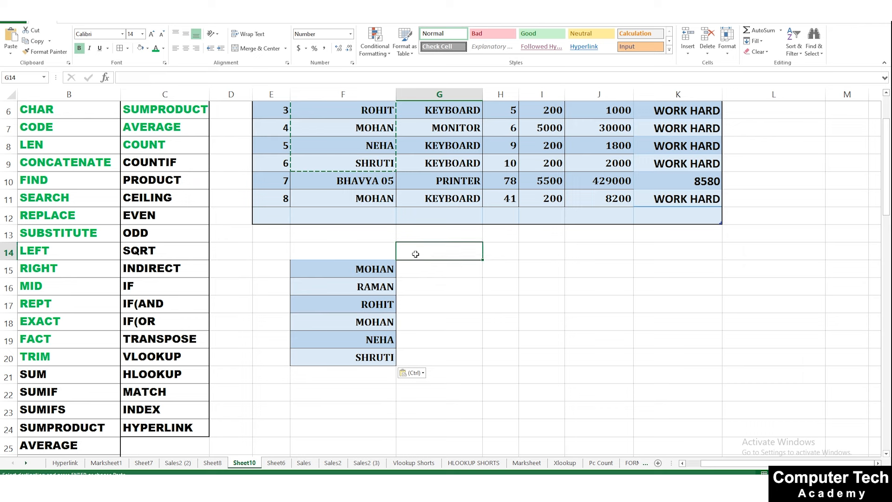
{"action": "type", "text": "1"}
{"action": "key", "text": "Tab"}
{"action": "type", "text": "2"}
{"action": "key", "text": "Tab"}
{"action": "type", "text": "3"}
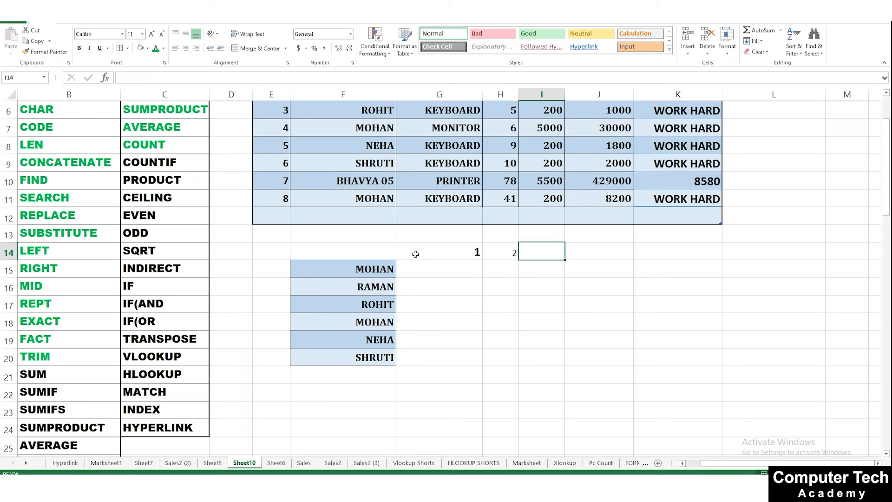
{"action": "key", "text": "Tab"}
{"action": "type", "text": "4"}
{"action": "key", "text": "Tab"}
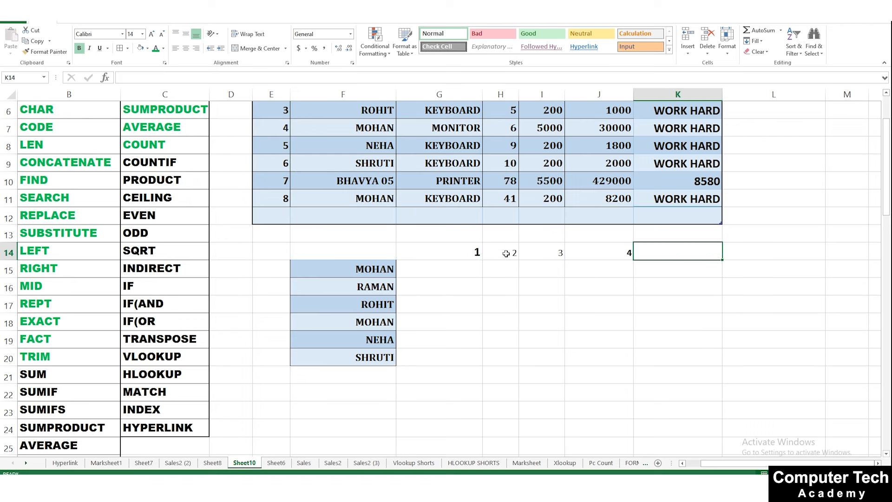
Extend the numbered day headings from G14:J14 through P14 so that they run from 1 to 10
{"action": "left_click", "coordinate": [468, 255]}
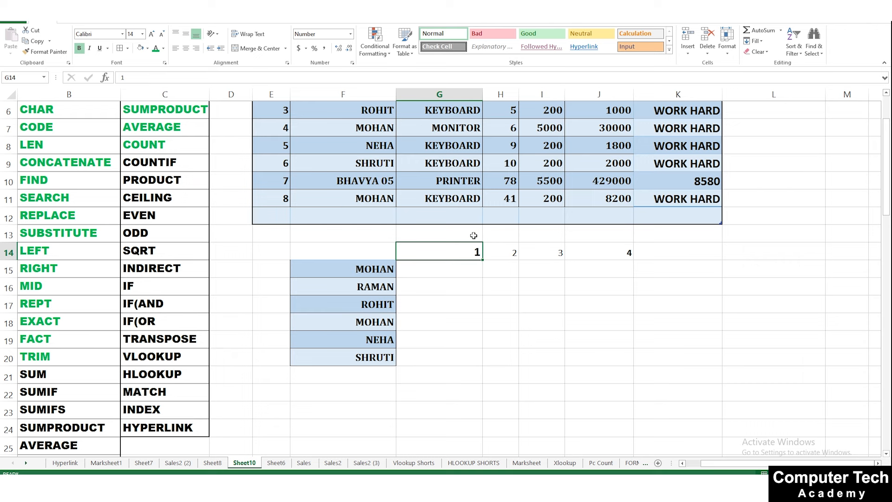
{"action": "left_click_drag", "start_coordinate": [449, 249], "coordinate": [627, 272]}
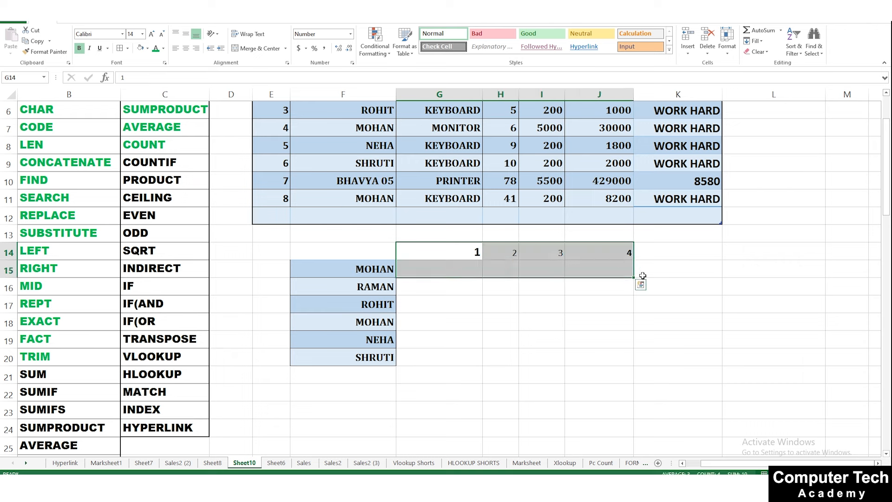
{"action": "left_click", "coordinate": [461, 251]}
{"action": "left_click_drag", "start_coordinate": [461, 251], "coordinate": [854, 263]}
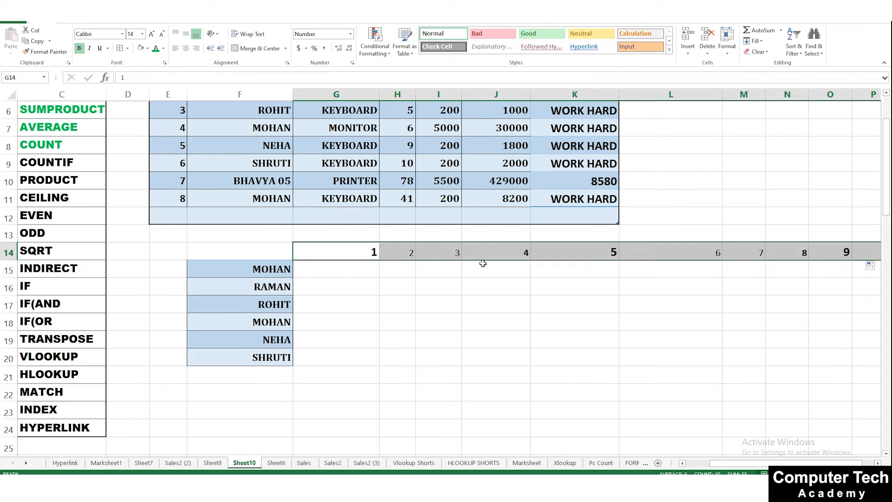
Narrow columns G through P together to an equal width that just fits single characters
{"action": "left_click_drag", "start_coordinate": [336, 94], "coordinate": [790, 145]}
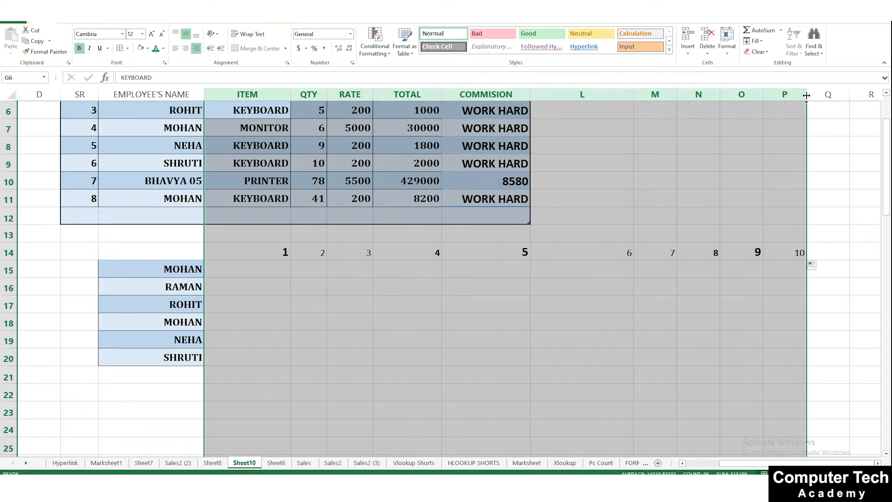
{"action": "left_click_drag", "start_coordinate": [807, 96], "coordinate": [777, 97]}
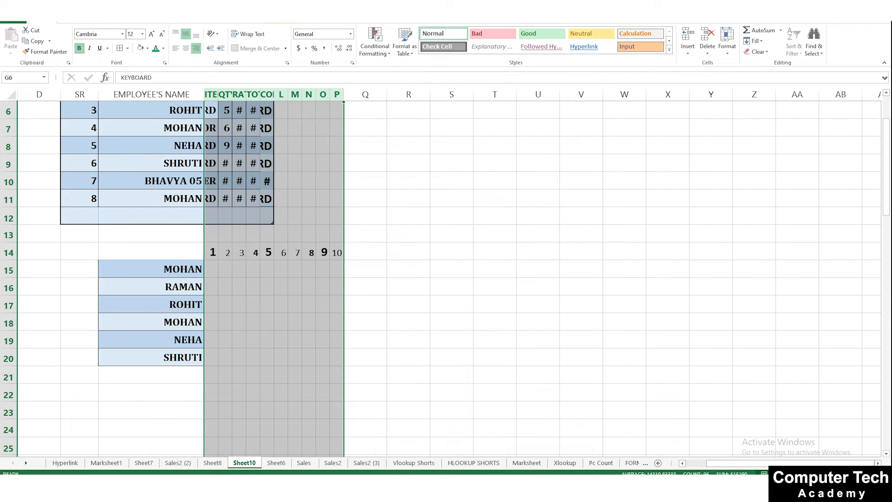
{"action": "left_click_drag", "start_coordinate": [716, 464], "coordinate": [606, 460]}
{"action": "left_click", "coordinate": [501, 339]}
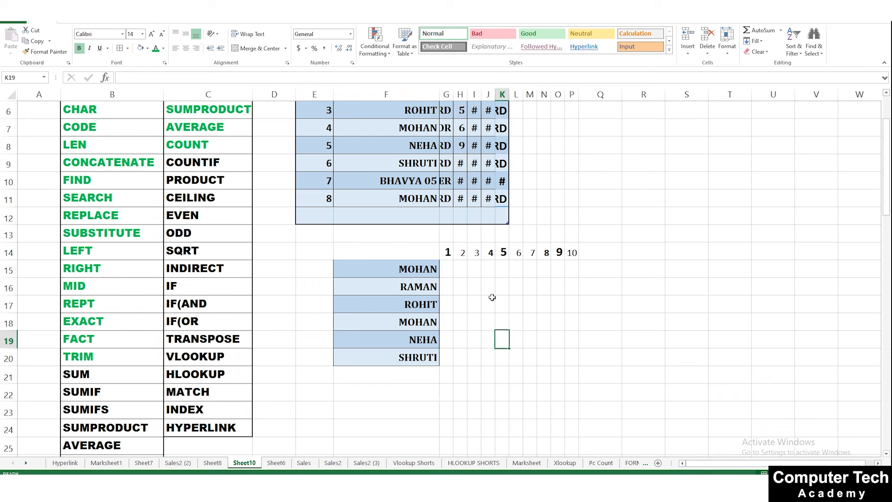
Format the day headings G14:P14 as bold 14-point text and widen column P slightly to fit the 10
{"action": "left_click_drag", "start_coordinate": [449, 254], "coordinate": [571, 252]}
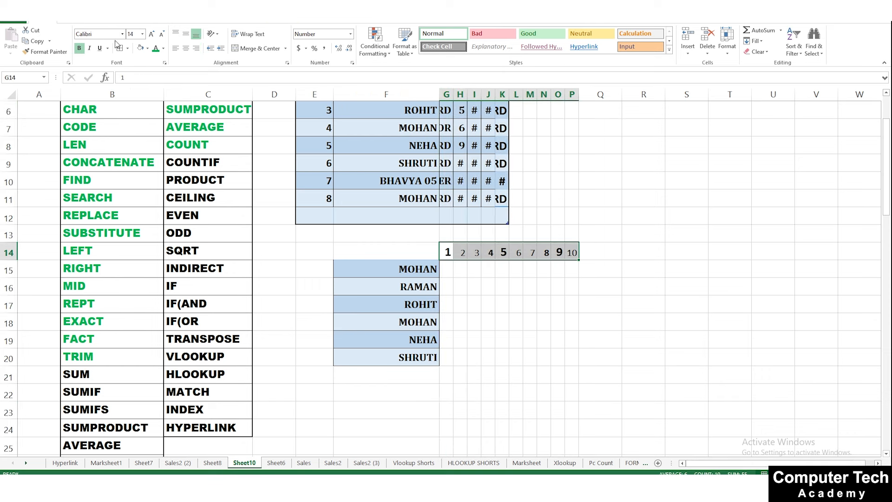
{"action": "left_click", "coordinate": [142, 34]}
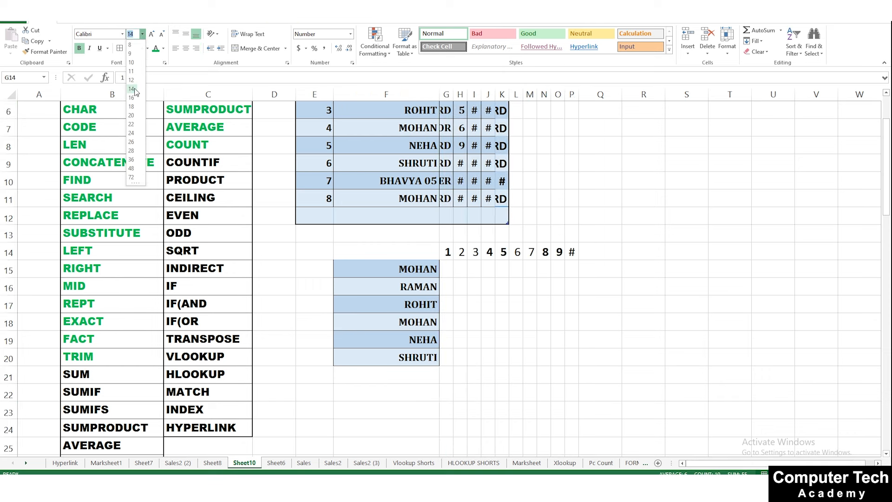
{"action": "left_click", "coordinate": [132, 90]}
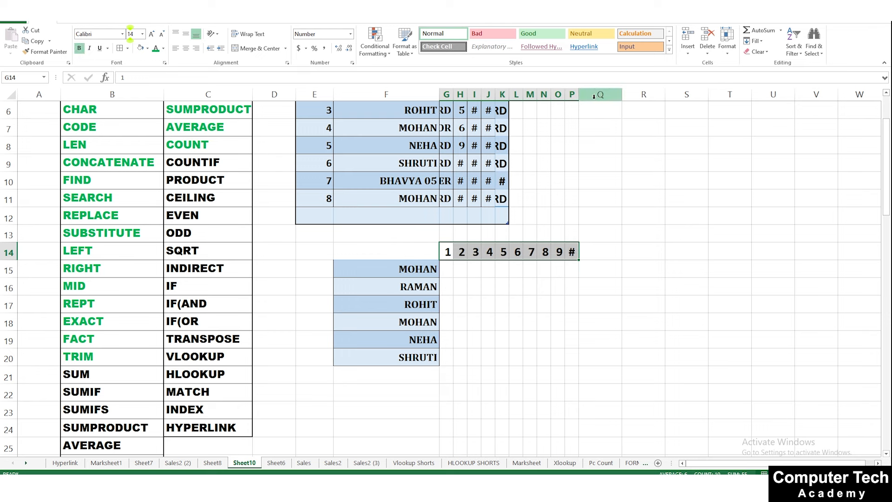
{"action": "left_click_drag", "start_coordinate": [576, 95], "coordinate": [584, 96]}
{"action": "left_click", "coordinate": [613, 286]}
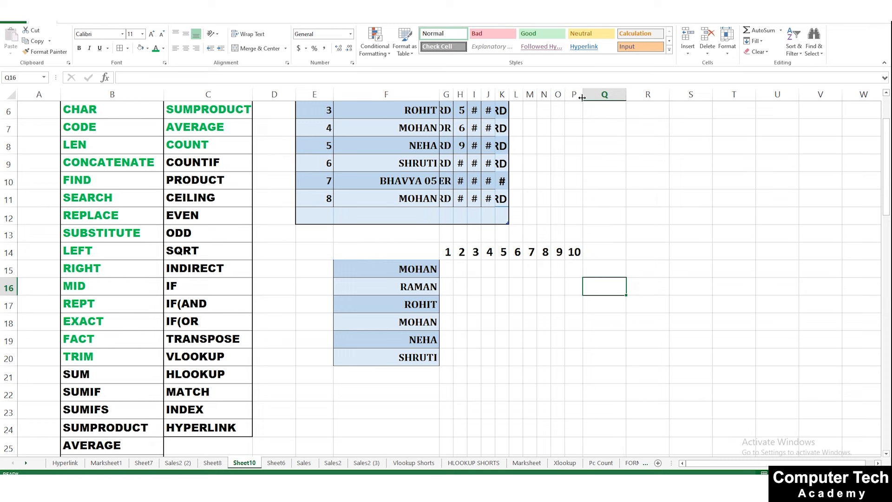
Enter the heading NAME in F14 above the copied employee names
{"action": "left_click", "coordinate": [468, 337]}
{"action": "left_click", "coordinate": [446, 269]}
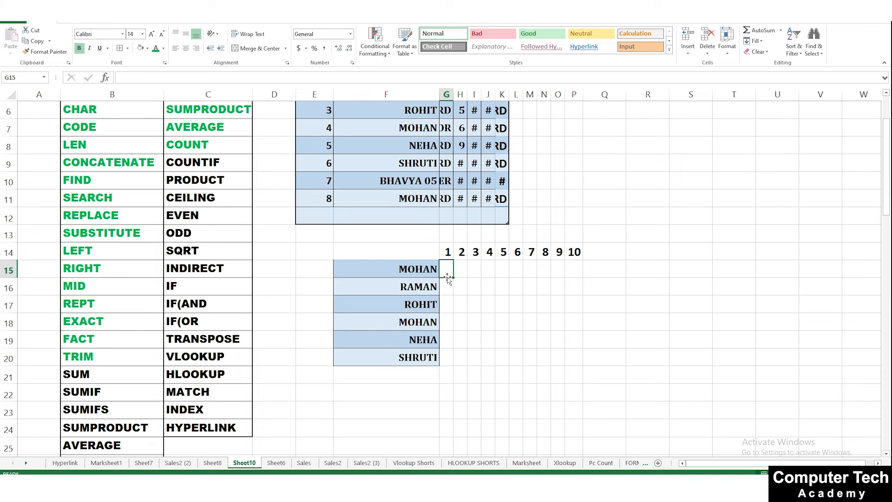
{"action": "left_click", "coordinate": [411, 252]}
{"action": "type", "text": "NA"}
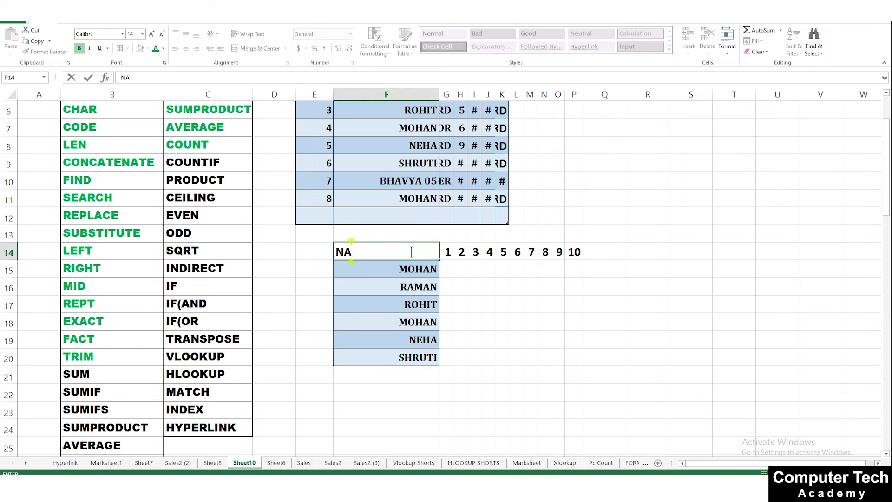
{"action": "type", "text": "ME"}
{"action": "key", "text": "Return"}
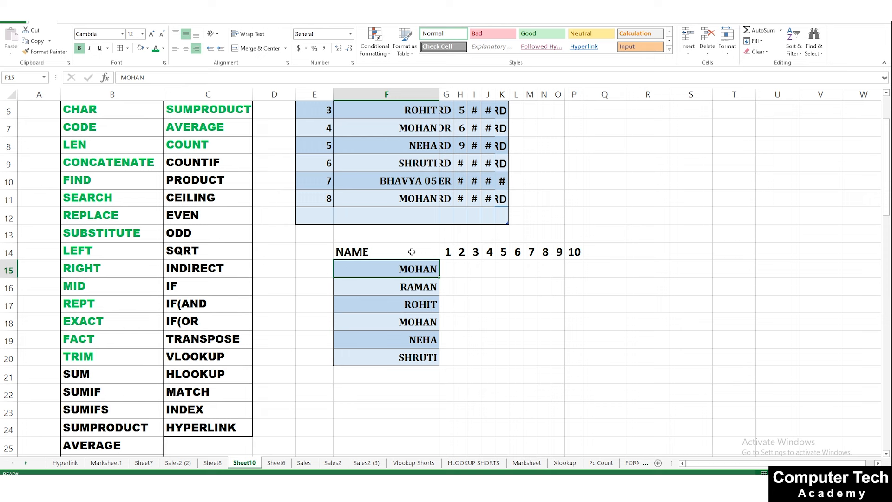
Enter P in G15 and A in H15, and fill the P from G15 over the whole attendance grid G15:P20
{"action": "left_click", "coordinate": [444, 269]}
{"action": "type", "text": "P"}
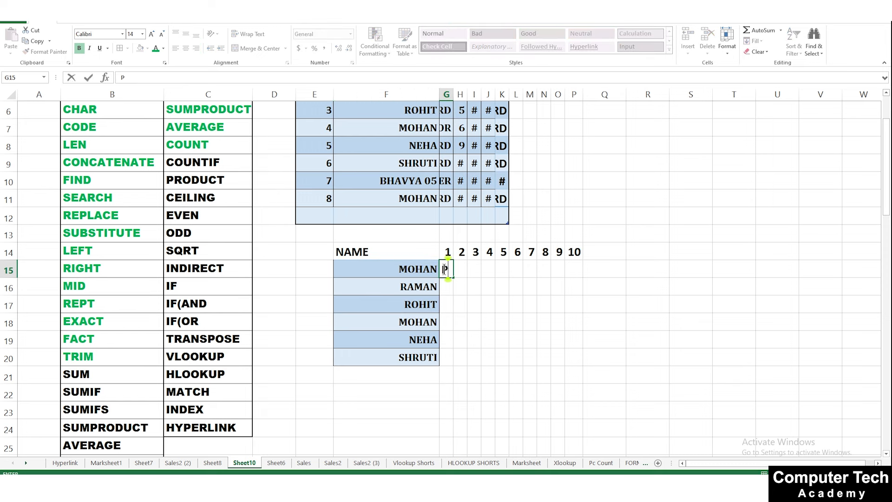
{"action": "key", "text": "Tab"}
{"action": "type", "text": "A"}
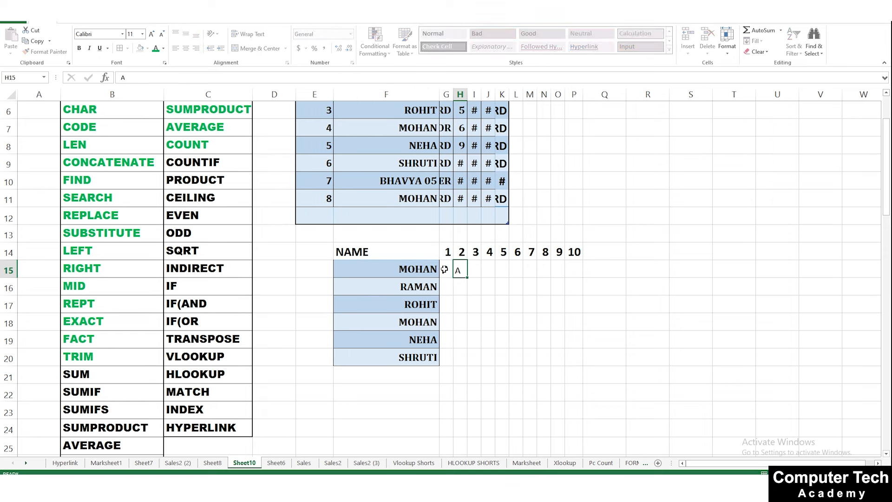
{"action": "key", "text": "Tab"}
{"action": "left_click", "coordinate": [446, 269]}
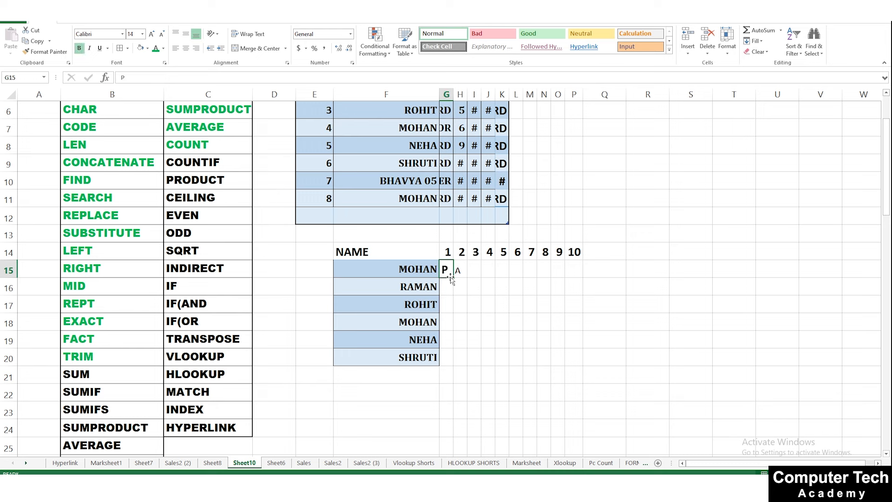
{"action": "left_click_drag", "start_coordinate": [453, 277], "coordinate": [584, 367]}
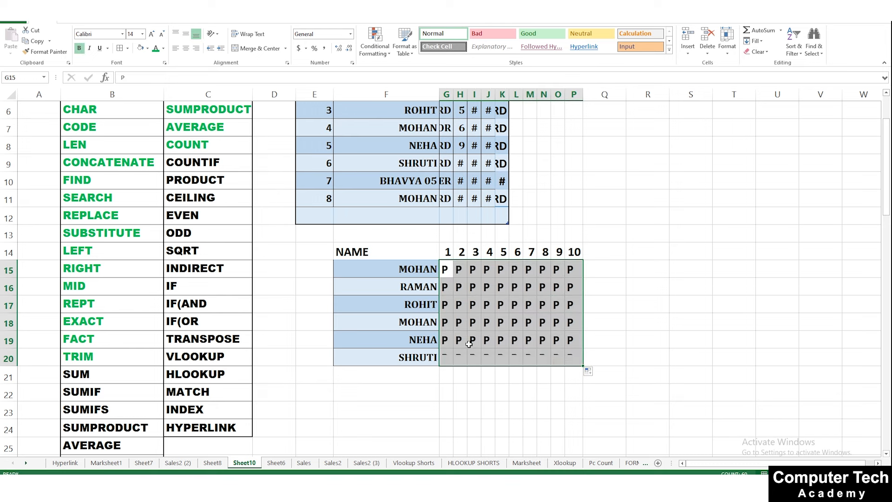
Mark absences by replacing P with A in cells J17, N16, I15, N19 and J19
{"action": "left_click", "coordinate": [490, 308]}
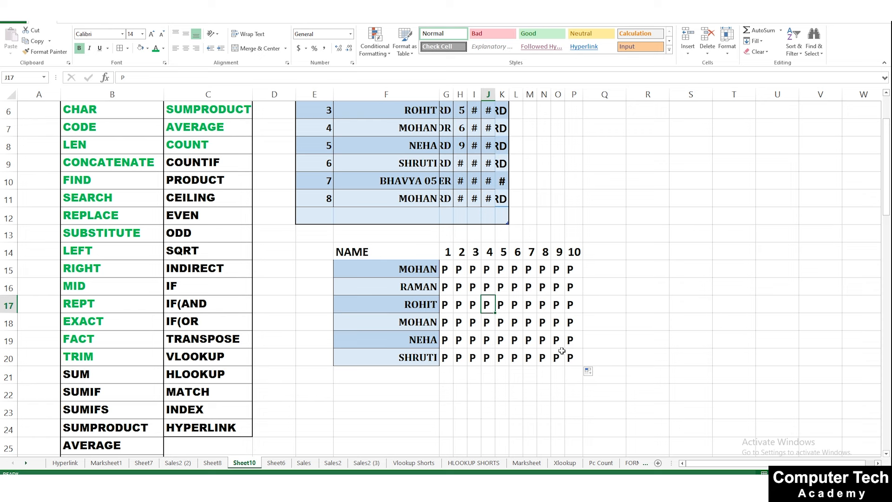
{"action": "type", "text": "A"}
{"action": "left_click", "coordinate": [542, 287]}
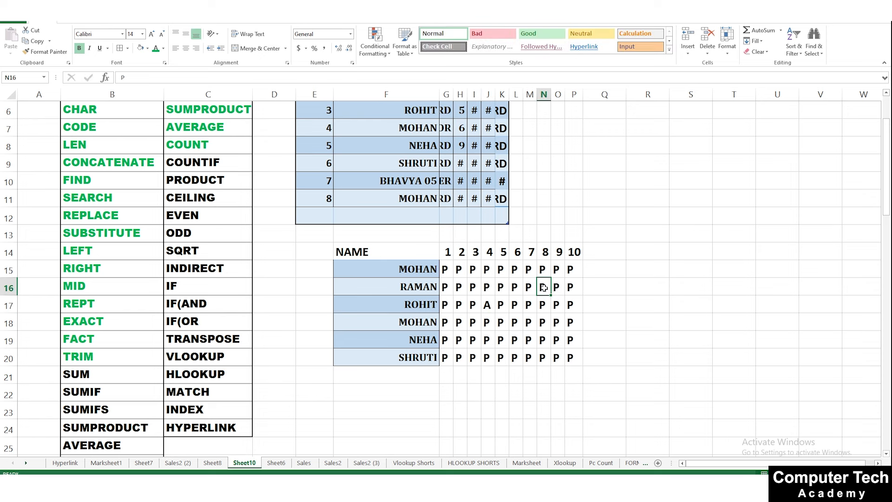
{"action": "type", "text": "A"}
{"action": "left_click", "coordinate": [475, 271]}
{"action": "type", "text": "A"}
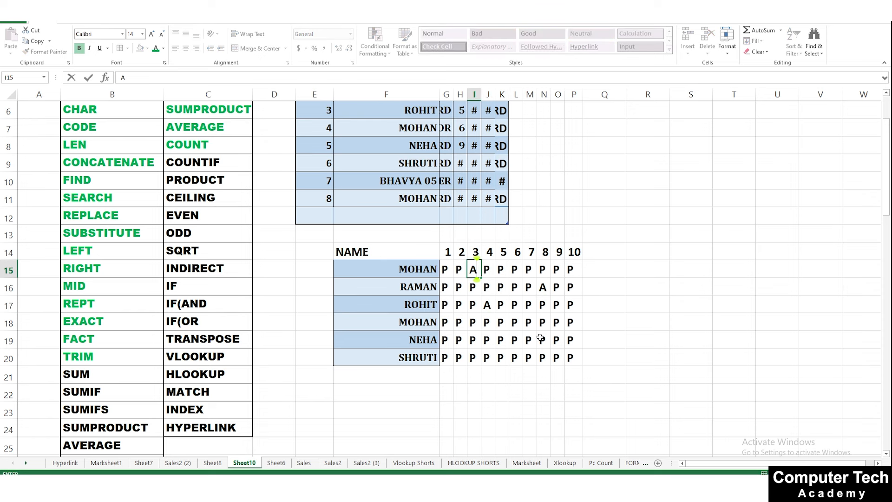
{"action": "left_click", "coordinate": [542, 342]}
{"action": "type", "text": "A"}
{"action": "left_click", "coordinate": [487, 339]}
{"action": "type", "text": "A"}
Mark further absences with A in cells I17, M20, I19, J20, H20 and P20
{"action": "left_click", "coordinate": [473, 304]}
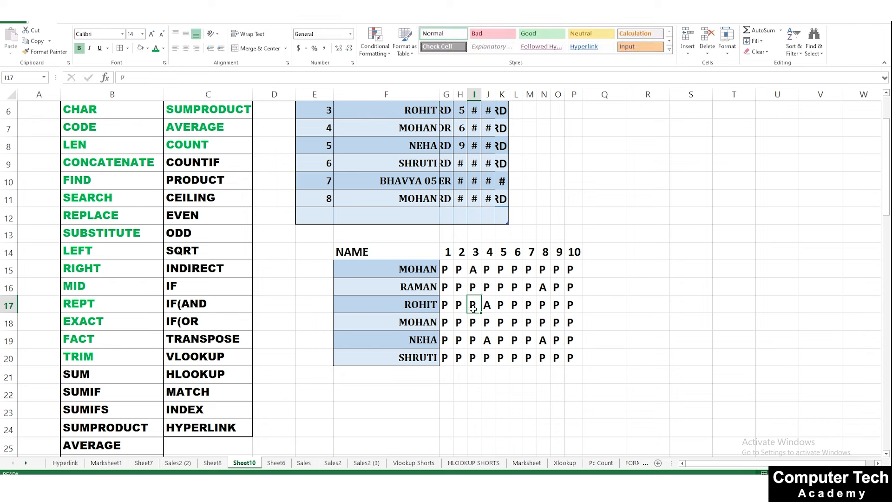
{"action": "type", "text": "A"}
{"action": "left_click", "coordinate": [528, 357]}
{"action": "type", "text": "A"}
{"action": "left_click", "coordinate": [474, 340]}
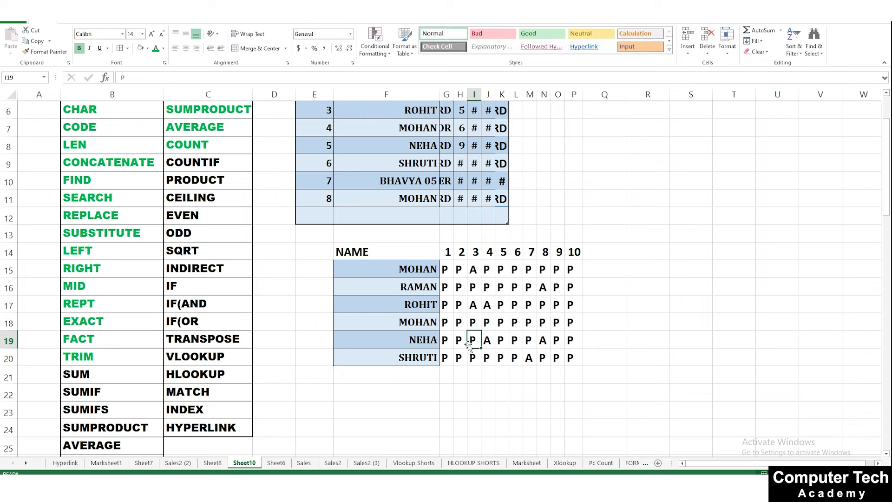
{"action": "type", "text": "A"}
{"action": "left_click", "coordinate": [490, 358]}
{"action": "type", "text": "A"}
{"action": "left_click", "coordinate": [459, 357]}
{"action": "type", "text": "A"}
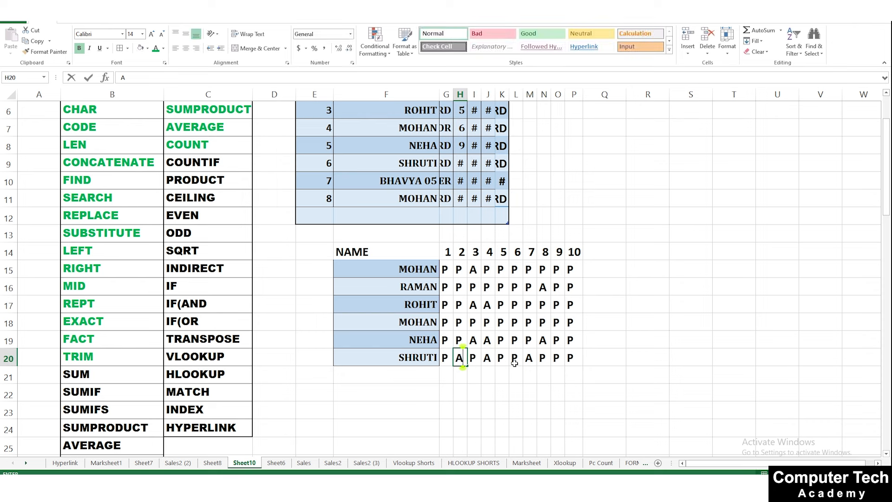
{"action": "left_click", "coordinate": [559, 359]}
{"action": "left_click", "coordinate": [570, 357]}
{"action": "type", "text": "A"}
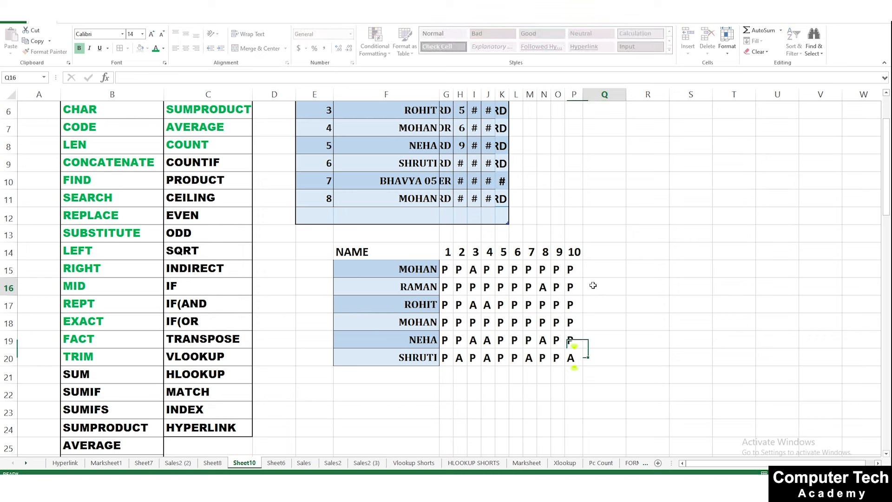
Enter the heading TOTAL P in Q14 and format it as bold 12-point text
{"action": "left_click", "coordinate": [599, 253]}
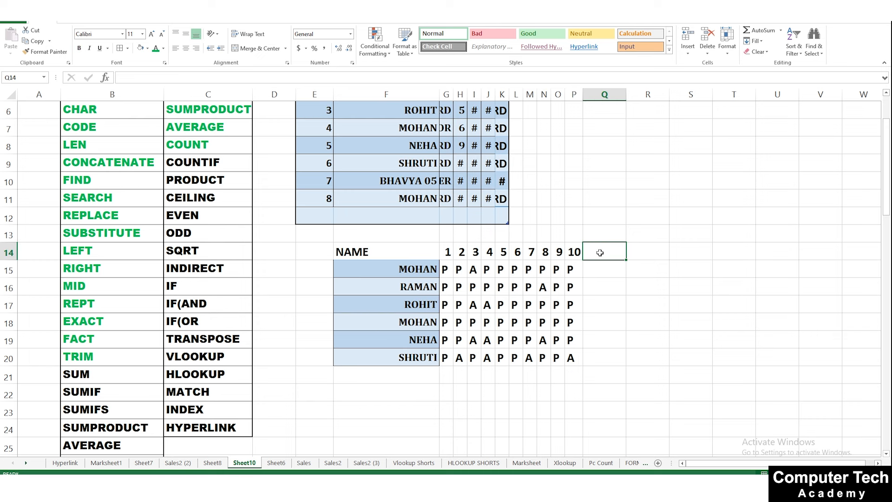
{"action": "type", "text": "A"}
{"action": "key", "text": "BackSpace"}
{"action": "type", "text": "TO"}
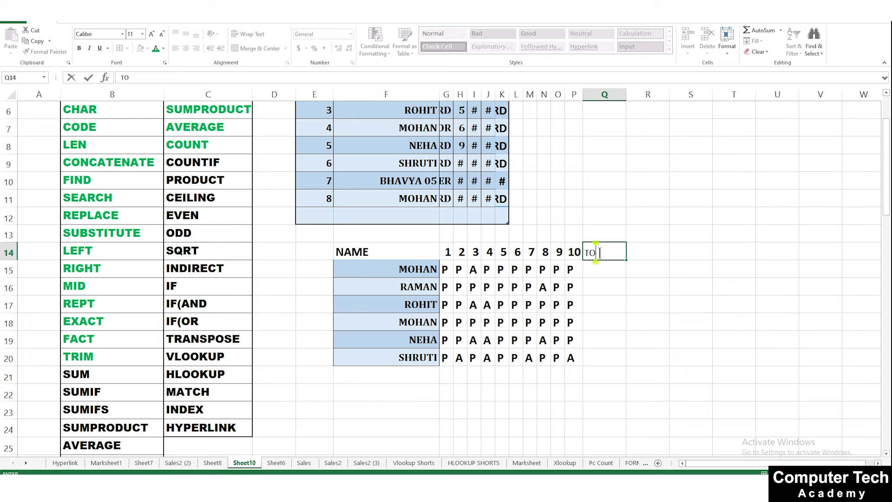
{"action": "type", "text": "TAL P"}
{"action": "key", "text": "Return"}
{"action": "left_click", "coordinate": [600, 252]}
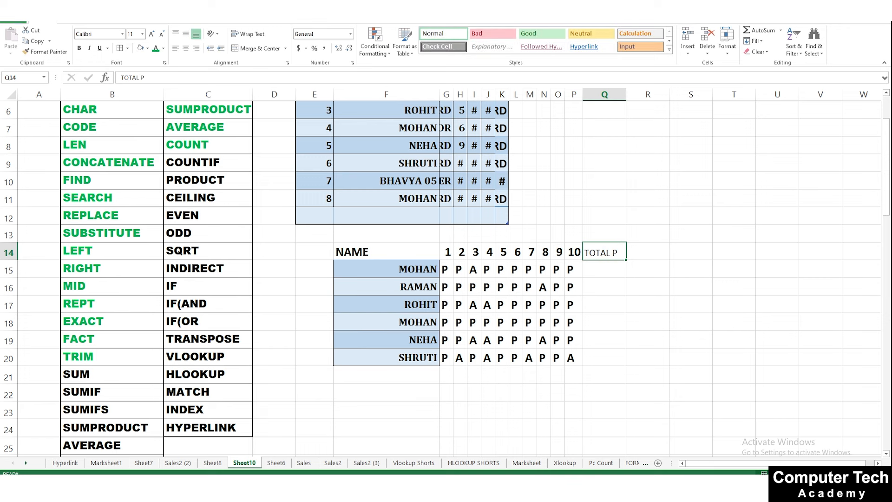
{"action": "left_click", "coordinate": [79, 48]}
{"action": "left_click", "coordinate": [151, 34]}
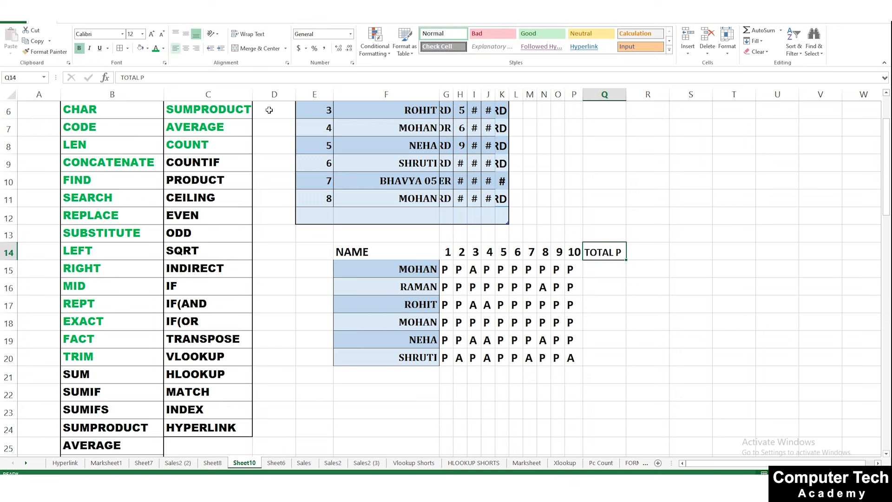
{"action": "key", "text": "Return"}
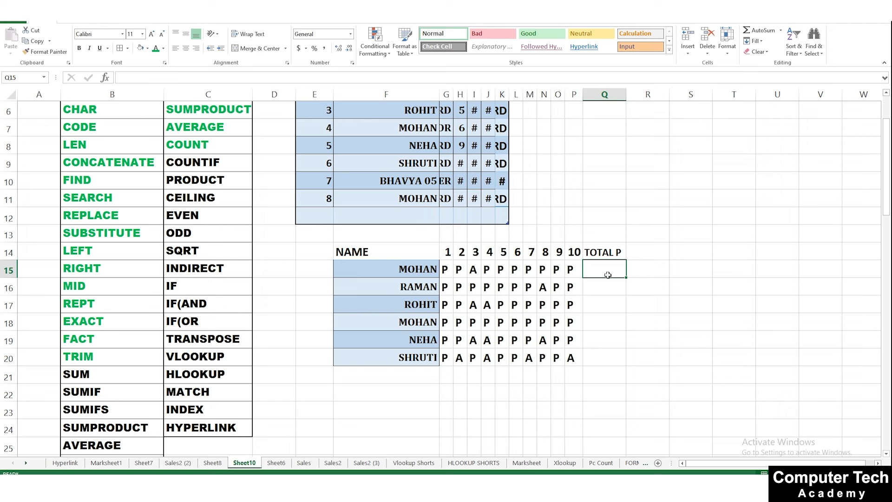
Count the first employee's present days in Q15 with =COUNTIF(G15:P15,"P")
{"action": "type", "text": "="}
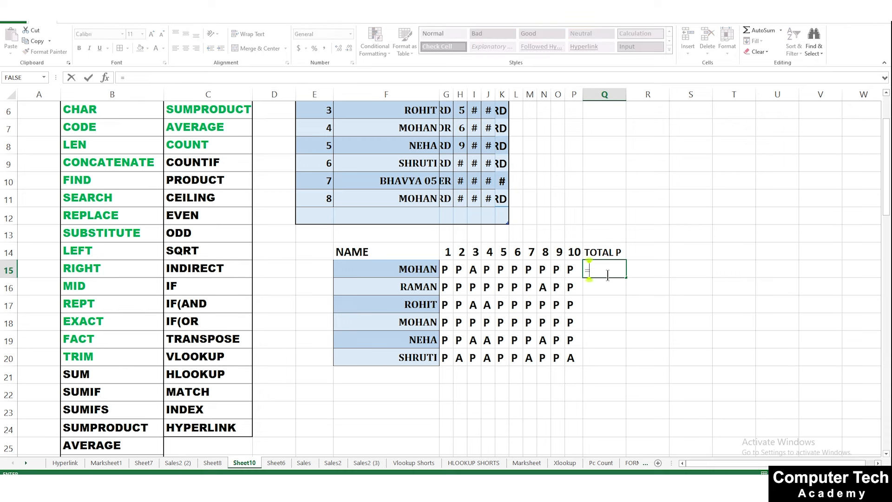
{"action": "type", "text": "COUNTIF("}
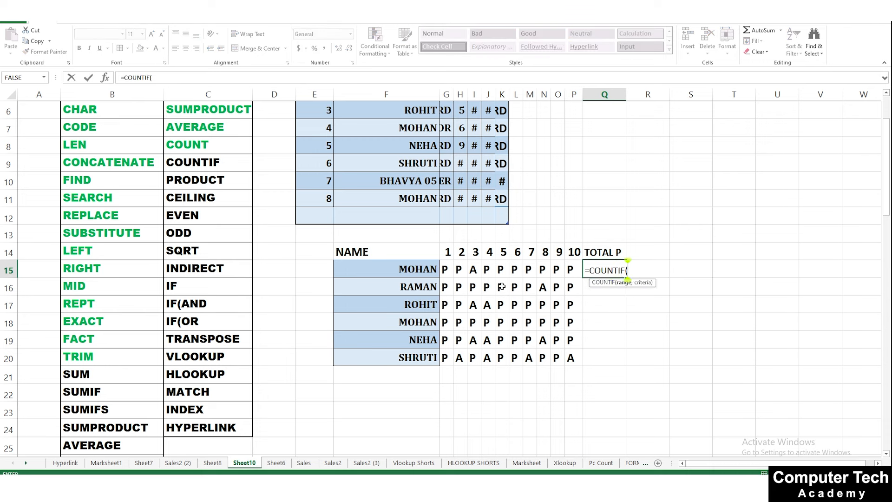
{"action": "left_click_drag", "start_coordinate": [445, 269], "coordinate": [571, 269]}
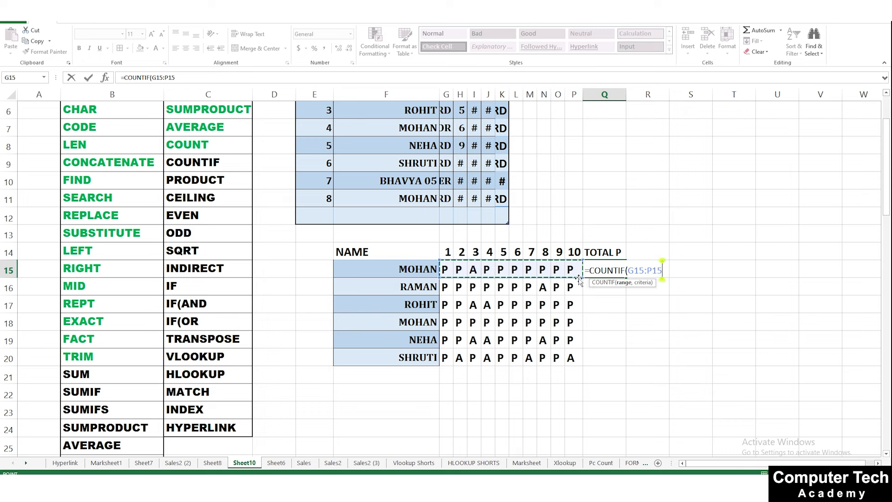
{"action": "type", "text": ","}
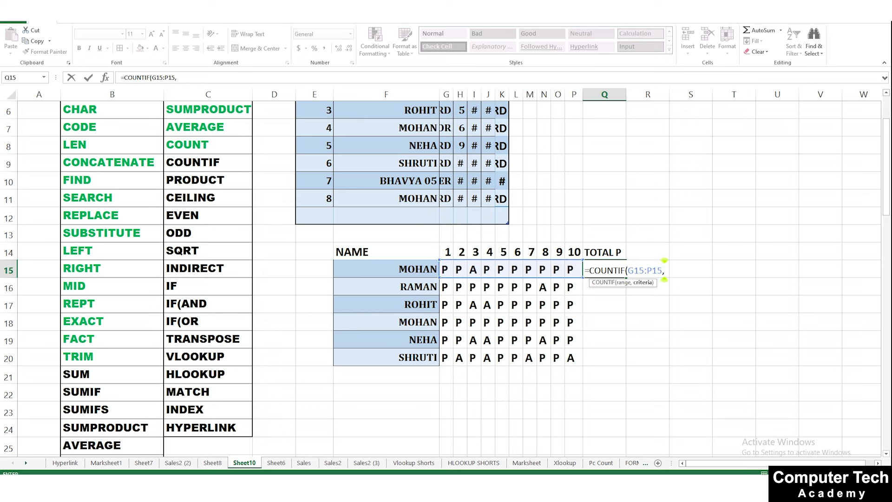
{"action": "type", "text": "\"P\""}
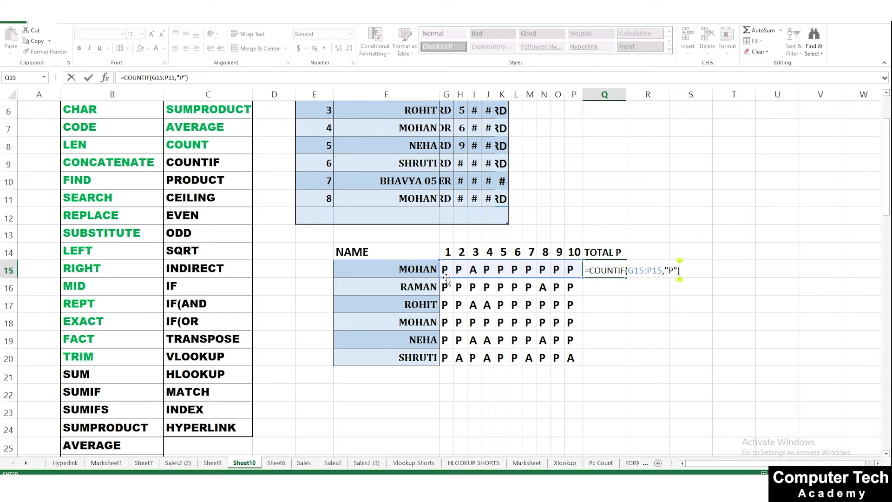
{"action": "key", "text": "Return"}
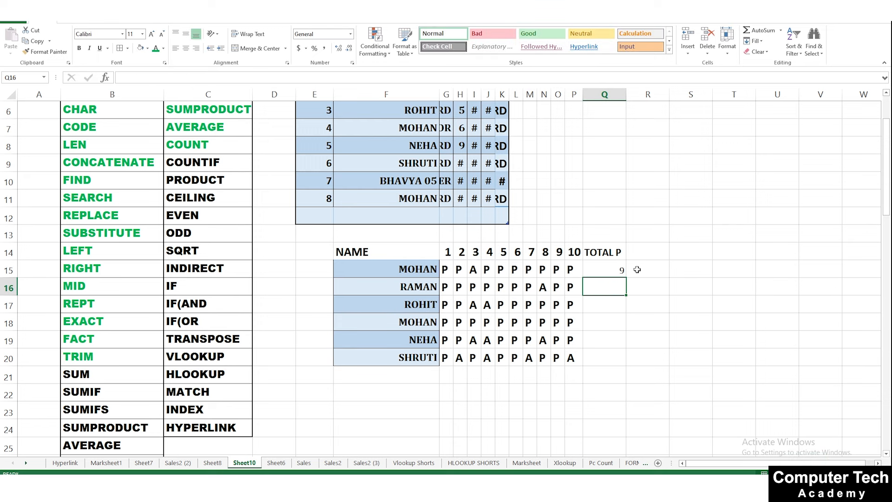
Check the COUNTIF formula in Q15 against the first employee's attendance entries in G15:P15
{"action": "key", "text": "Up"}
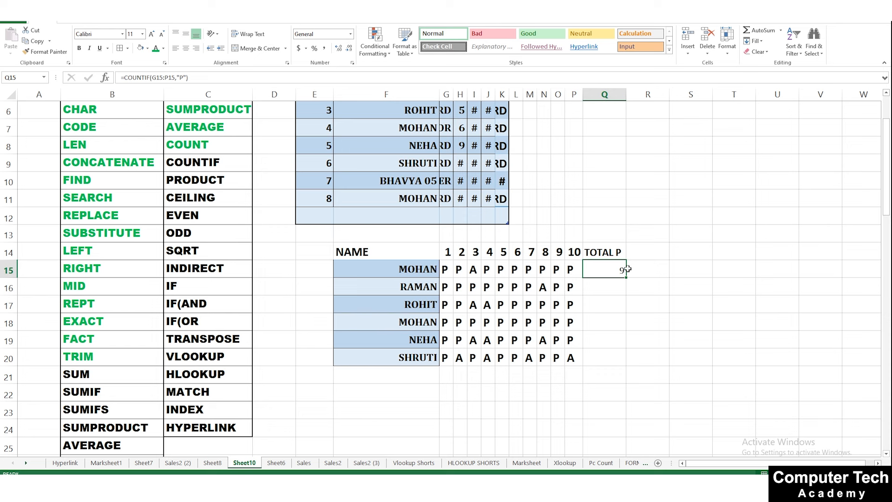
{"action": "left_click_drag", "start_coordinate": [446, 269], "coordinate": [570, 271]}
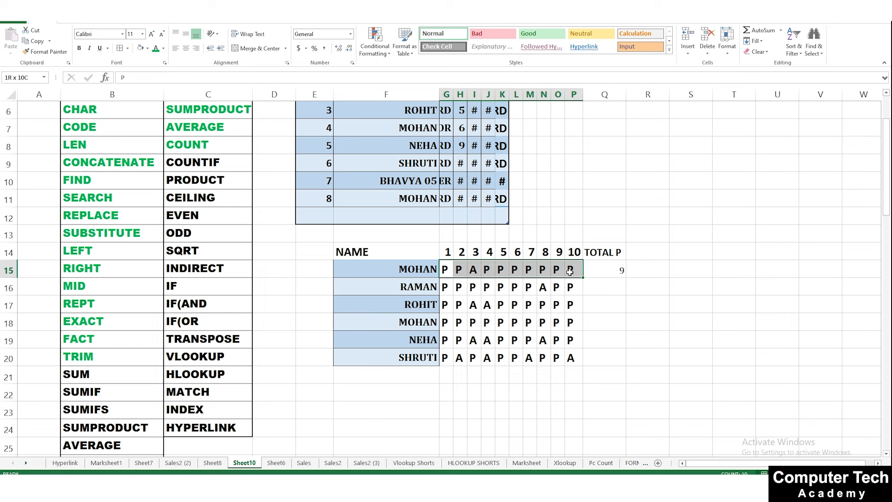
{"action": "left_click", "coordinate": [472, 272]}
{"action": "left_click", "coordinate": [611, 283]}
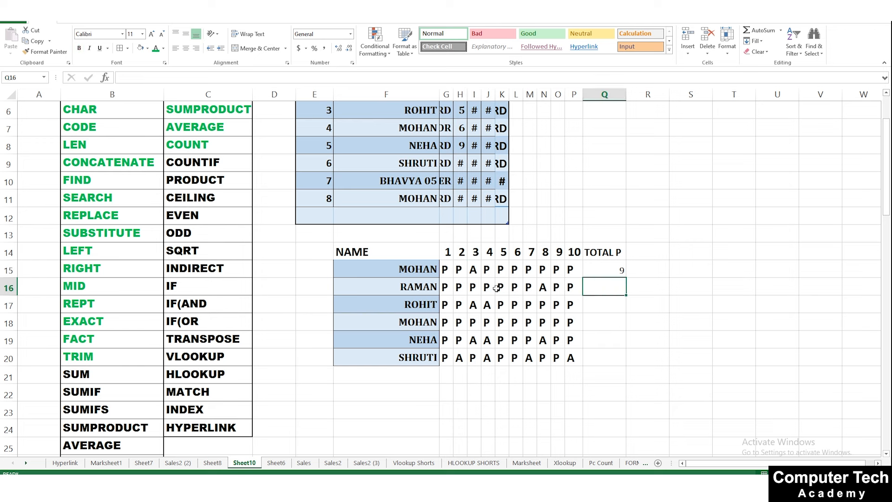
Mark the second employee absent on day 2 by replacing P with A in H16
{"action": "left_click", "coordinate": [460, 287]}
{"action": "type", "text": "A"}
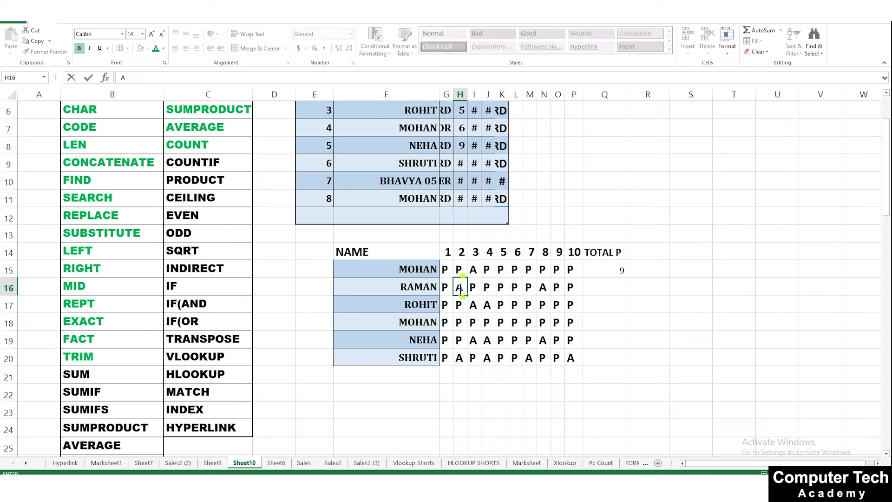
{"action": "key", "text": "ctrl+Return"}
{"action": "left_click", "coordinate": [540, 287]}
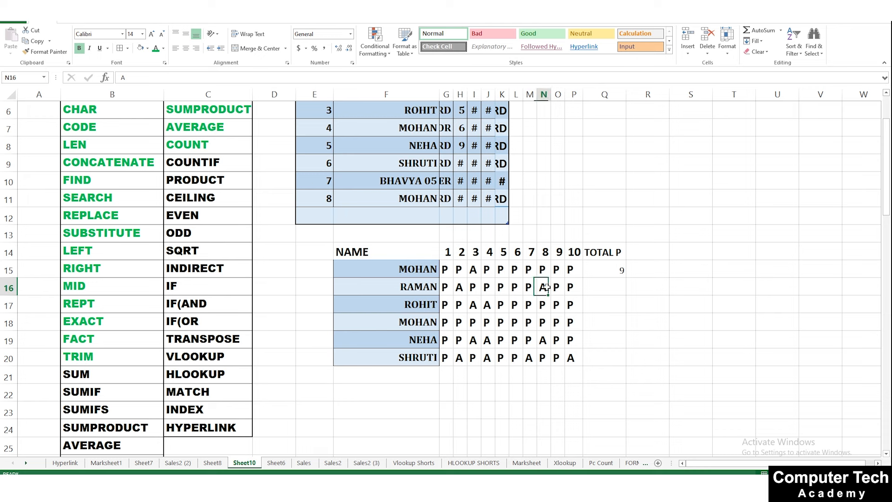
Count the second employee's present days in Q16 with =COUNTIF(G16:P16,"P")
{"action": "left_click", "coordinate": [601, 286]}
{"action": "type", "text": "=C"}
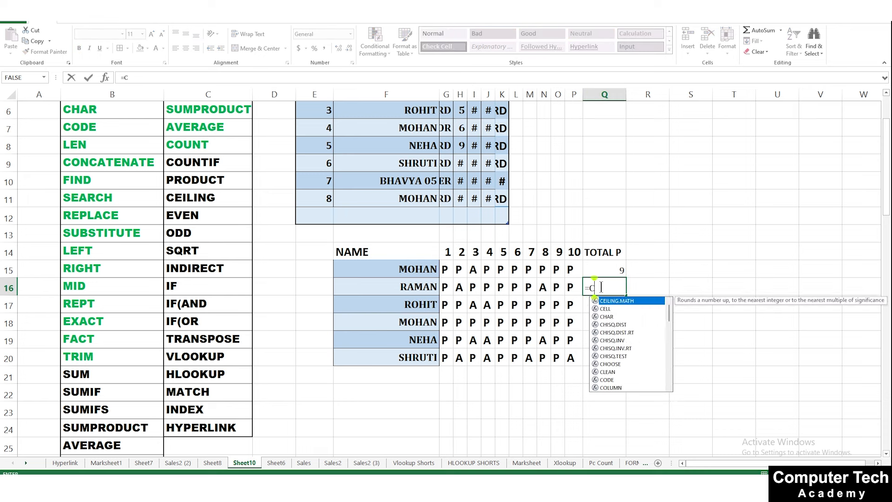
{"action": "type", "text": "OUNTIF("}
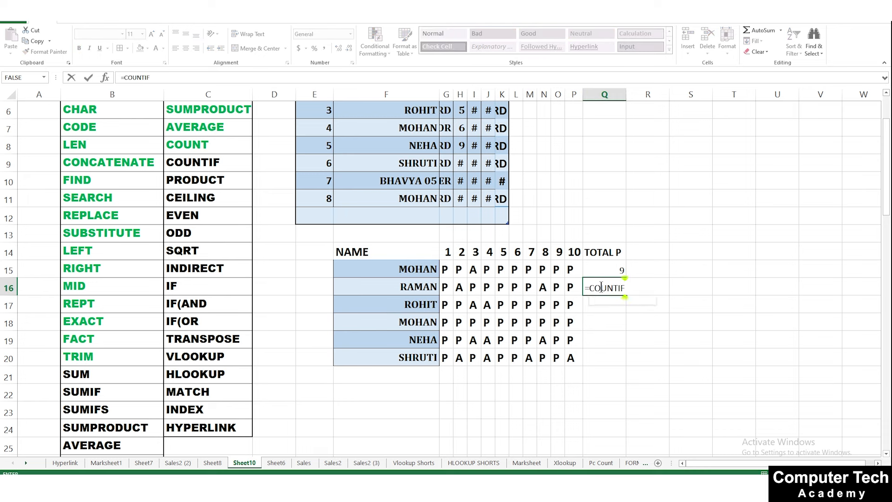
{"action": "left_click", "coordinate": [445, 284]}
{"action": "left_click_drag", "start_coordinate": [445, 281], "coordinate": [570, 287]}
{"action": "type", "text": ","}
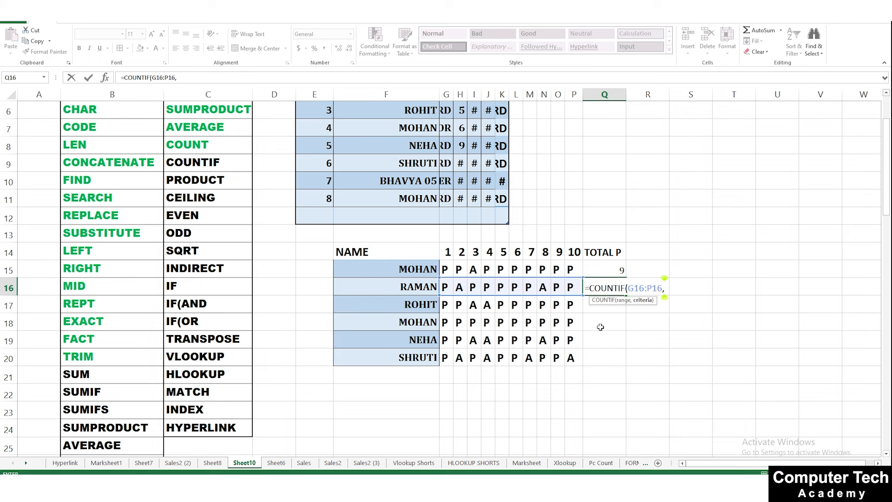
{"action": "type", "text": "\"P\""}
{"action": "key", "text": "Return"}
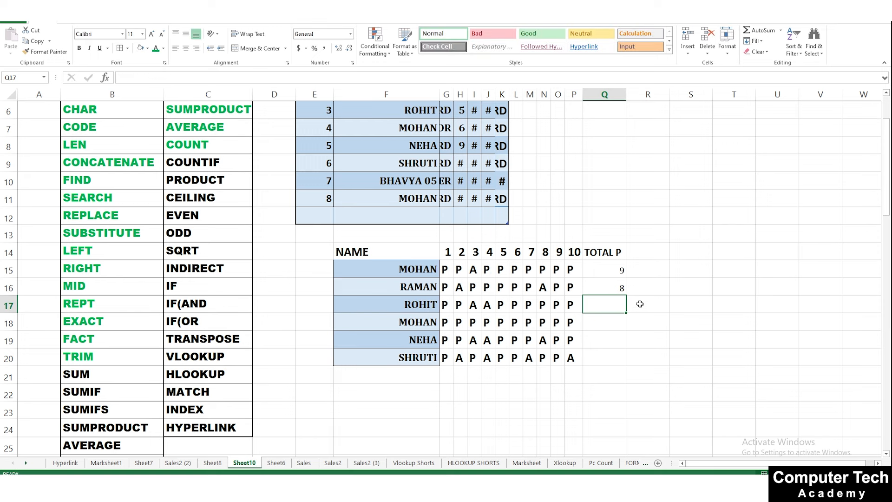
Fill the COUNTIF formula from Q16 down to Q20 for the remaining employees
{"action": "left_click", "coordinate": [623, 287]}
{"action": "left_click_drag", "start_coordinate": [626, 296], "coordinate": [625, 366]}
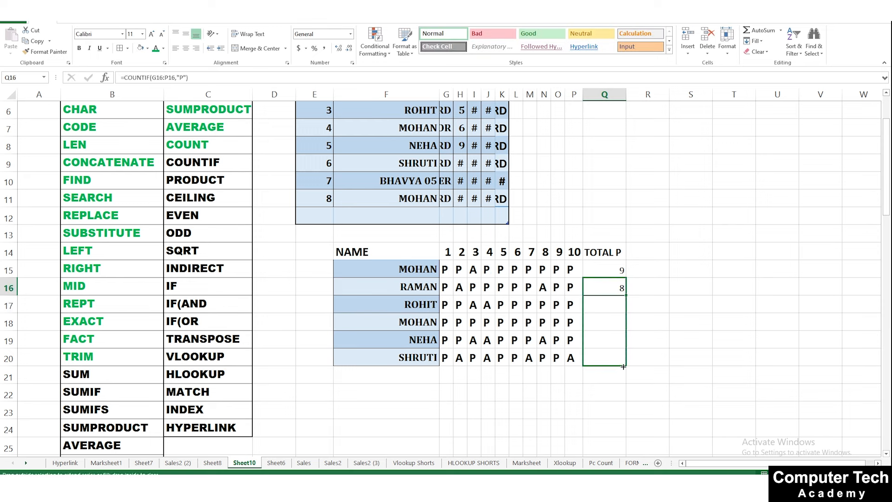
{"action": "left_click", "coordinate": [739, 351]}
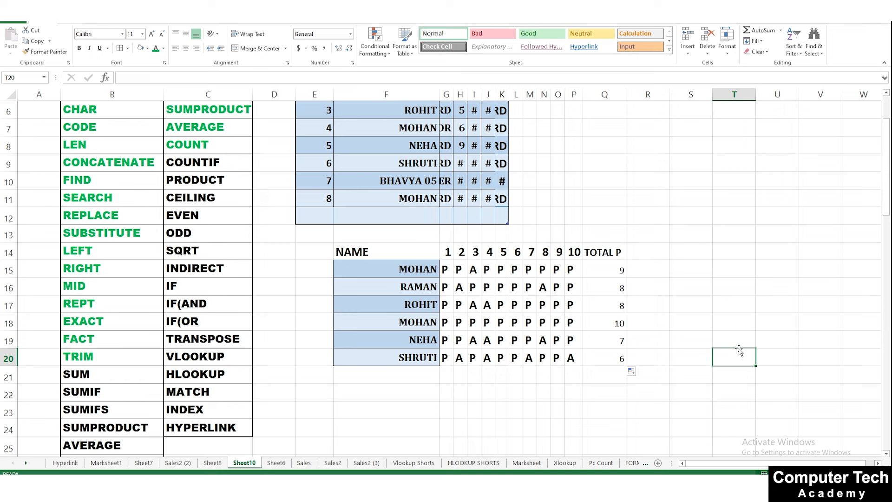
Mark the last employee absent on day 8 by replacing P with A in N20
{"action": "left_click", "coordinate": [544, 355]}
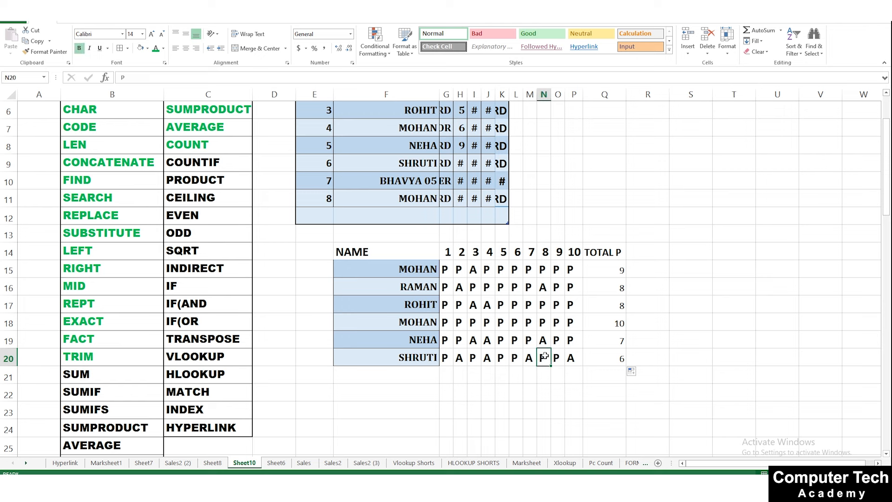
{"action": "type", "text": "A"}
{"action": "key", "text": "Return"}
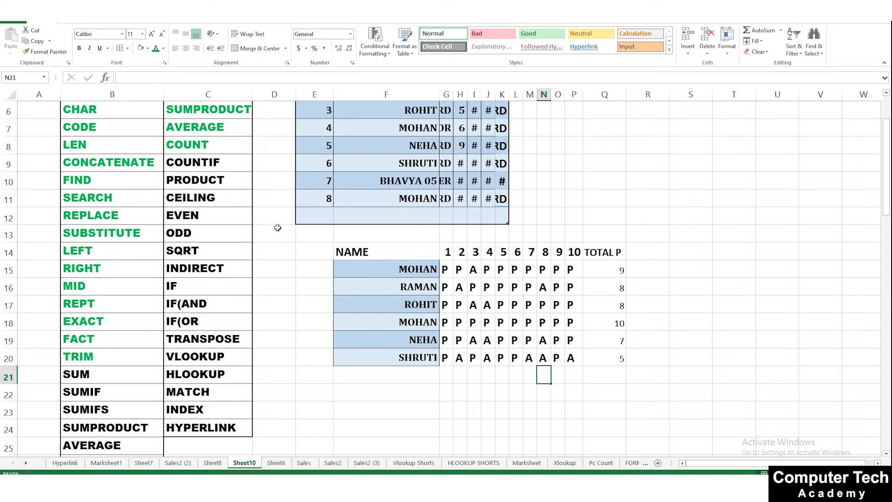
Clear all contents and formatting of the attendance table in F14:Q20
{"action": "left_click_drag", "start_coordinate": [369, 251], "coordinate": [622, 357]}
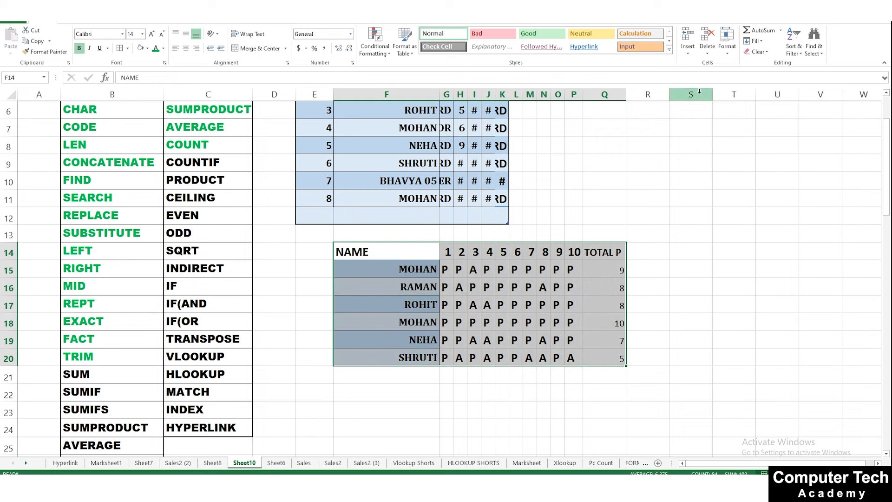
{"action": "left_click", "coordinate": [758, 51]}
{"action": "left_click", "coordinate": [755, 63]}
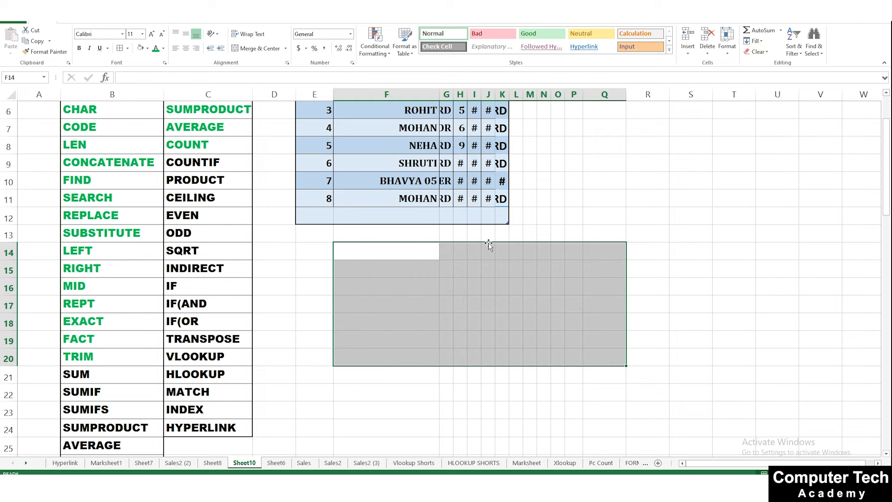
Autofit columns G to K of the sales table and reduce them to one equal width that fits the item names
{"action": "scroll", "coordinate": [505, 299], "scroll_direction": "up", "scroll_amount": 2}
{"action": "left_click_drag", "start_coordinate": [446, 95], "coordinate": [502, 94]}
{"action": "double_click", "coordinate": [510, 93]}
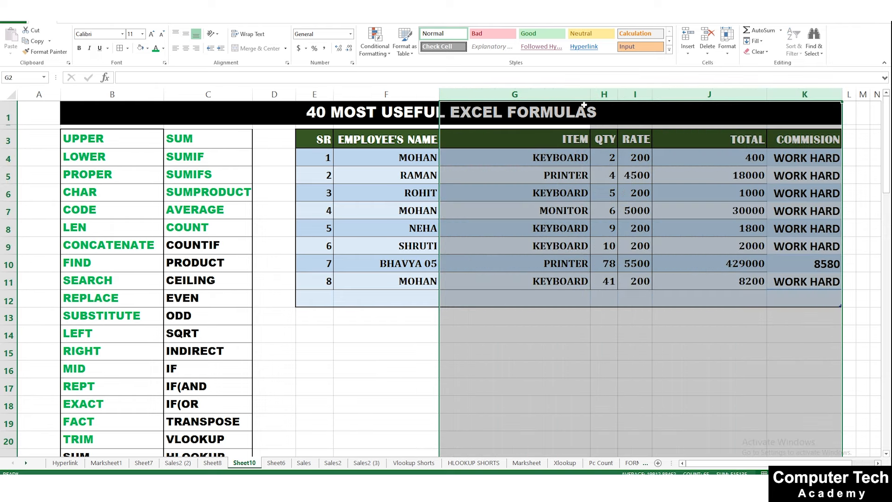
{"action": "left_click_drag", "start_coordinate": [590, 94], "coordinate": [524, 102]}
{"action": "left_click", "coordinate": [561, 260]}
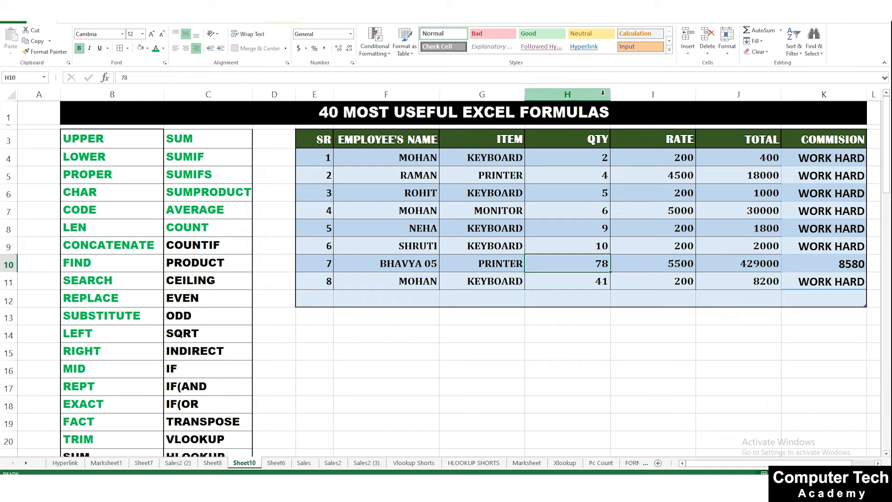
Narrow the QTY, RATE and TOTAL columns of the sales table to suit their contents
{"action": "left_click_drag", "start_coordinate": [602, 93], "coordinate": [759, 99]}
{"action": "left_click", "coordinate": [621, 140]}
{"action": "left_click_drag", "start_coordinate": [581, 94], "coordinate": [637, 93]}
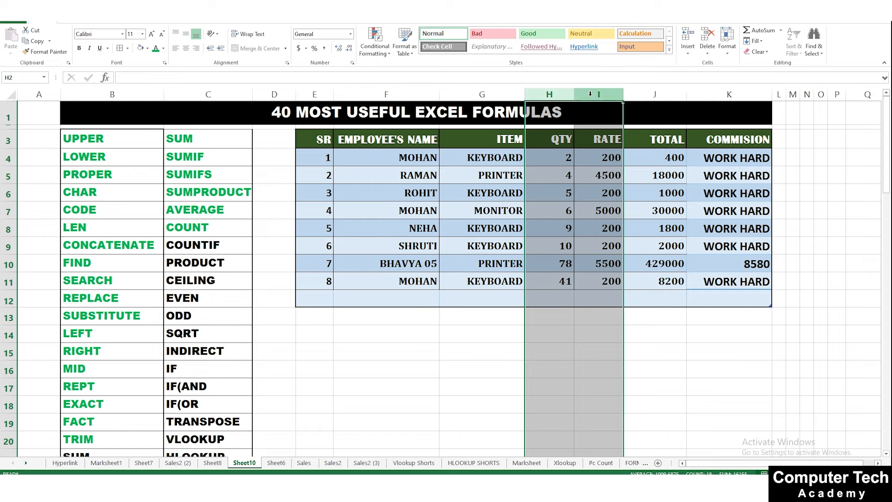
{"action": "left_click_drag", "start_coordinate": [575, 93], "coordinate": [606, 95]}
{"action": "left_click", "coordinate": [608, 195]}
{"action": "left_click", "coordinate": [646, 178]}
{"action": "left_click_drag", "start_coordinate": [672, 95], "coordinate": [654, 95]}
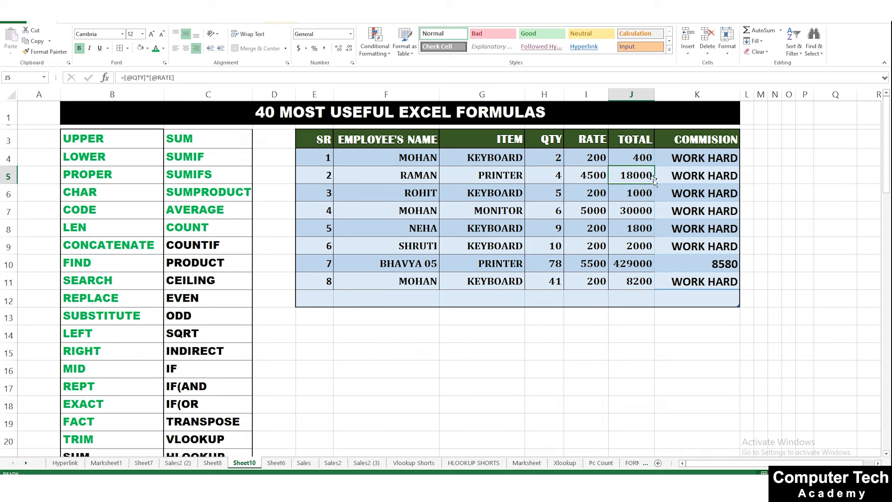
Mark COUNTIF green in the formula list in cell C9
{"action": "left_click", "coordinate": [197, 253]}
{"action": "left_click", "coordinate": [202, 269]}
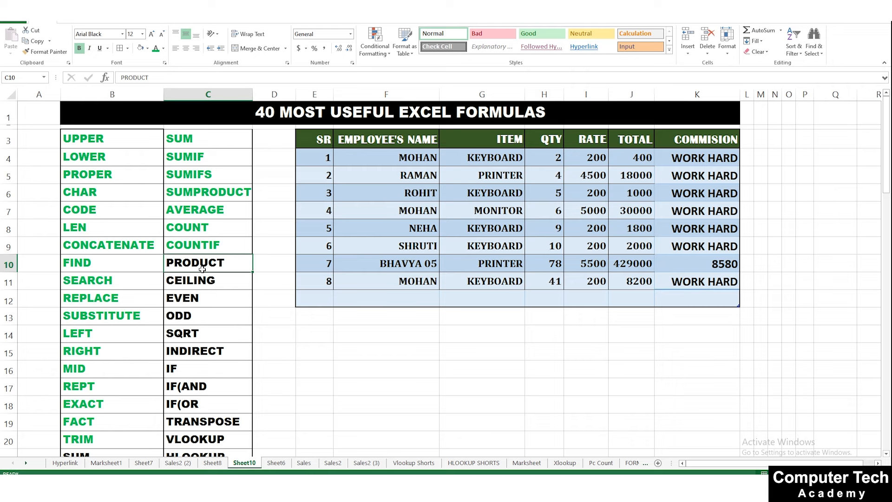
{"action": "left_click", "coordinate": [579, 354]}
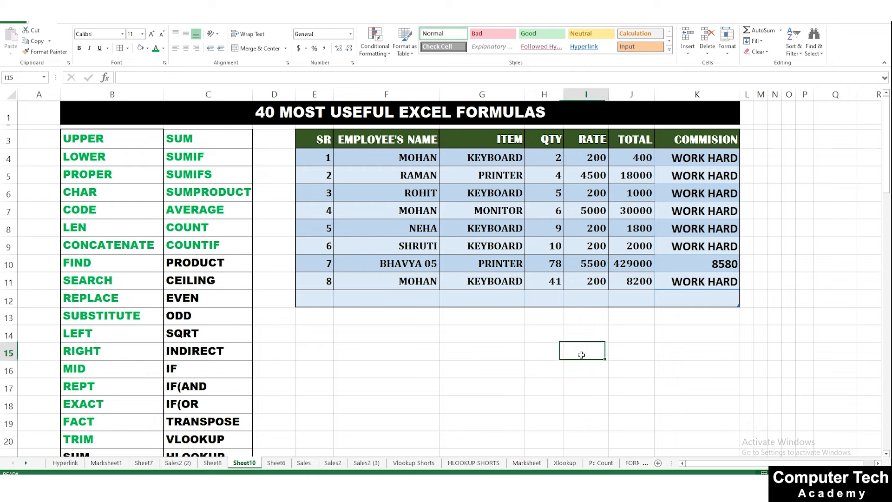
Widen the TOTAL column and clear its values in J4:J11
{"action": "left_click_drag", "start_coordinate": [654, 94], "coordinate": [676, 95]}
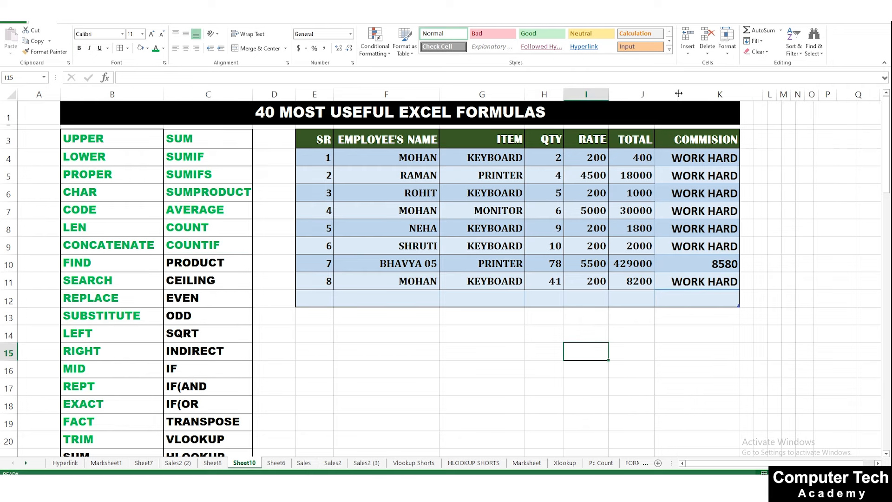
{"action": "left_click_drag", "start_coordinate": [645, 158], "coordinate": [648, 281]}
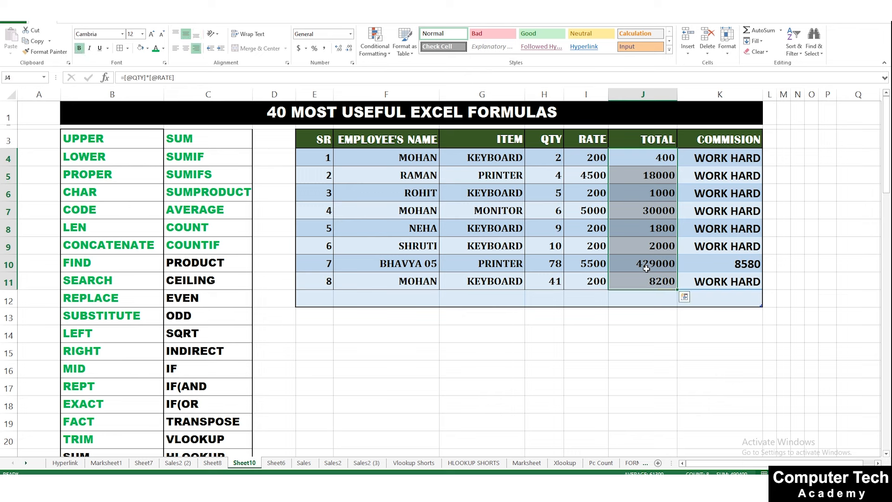
{"action": "key", "text": "Delete"}
{"action": "left_click", "coordinate": [641, 158]}
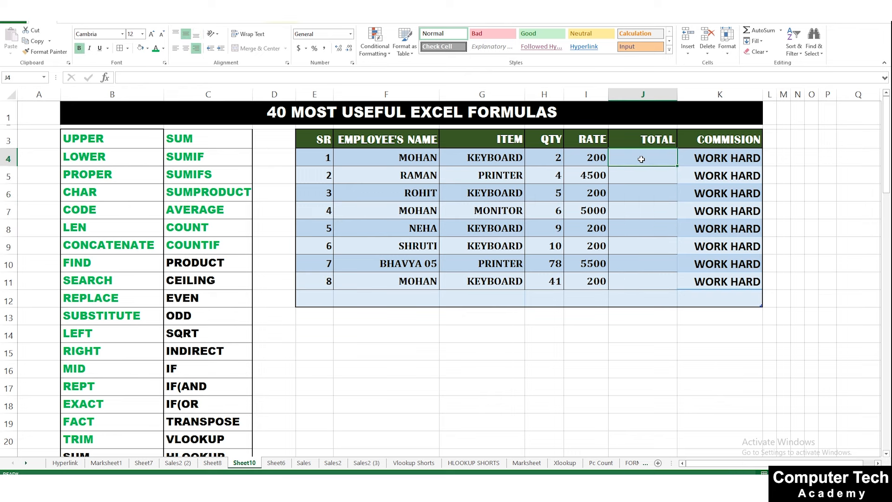
{"action": "type", "text": "="}
{"action": "left_click", "coordinate": [555, 159]}
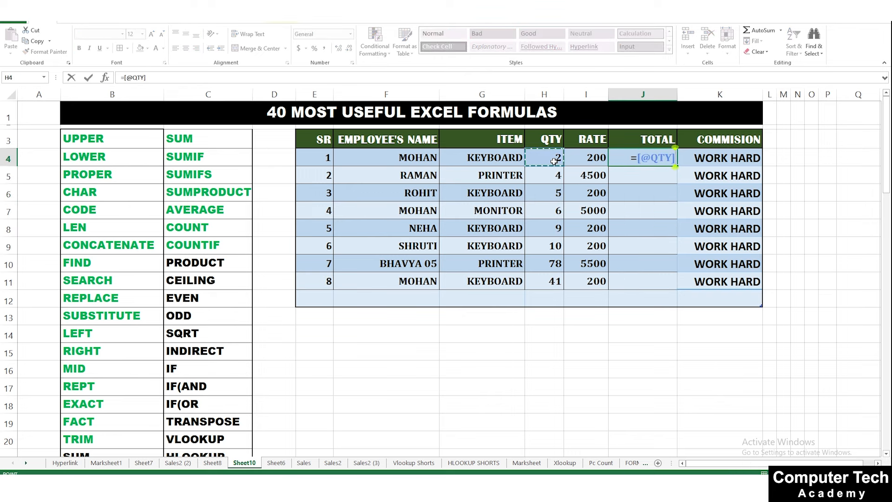
{"action": "type", "text": "*"}
{"action": "left_click", "coordinate": [575, 158]}
{"action": "key", "text": "Return"}
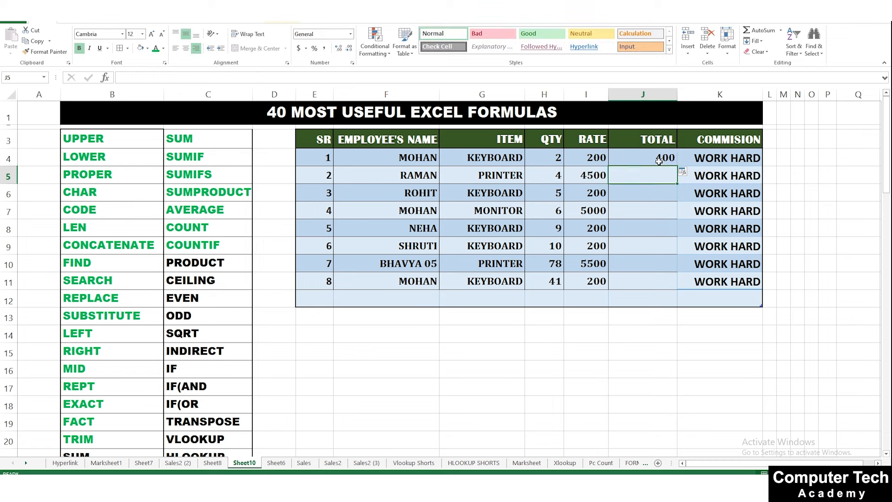
{"action": "left_click", "coordinate": [664, 166]}
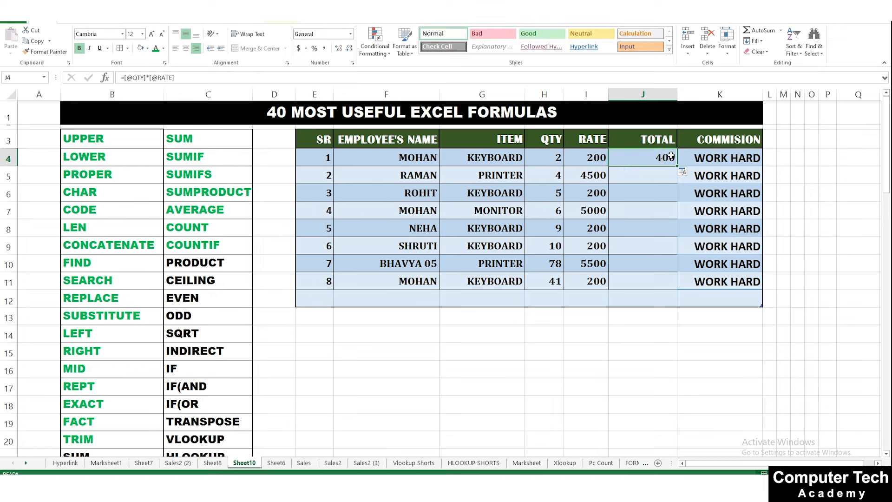
{"action": "key", "text": "Delete"}
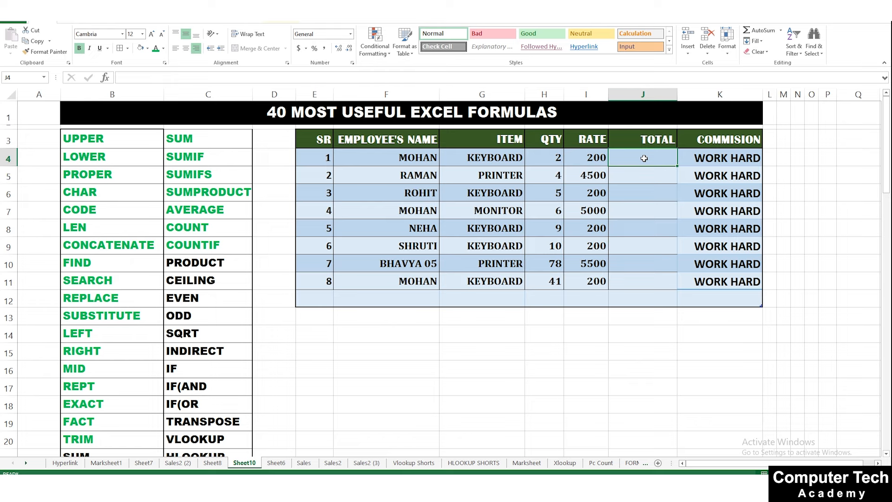
Calculate the first total in J4 with =PRODUCT(Report114159[@[QTY]:[RATE]])
{"action": "type", "text": "=PR"}
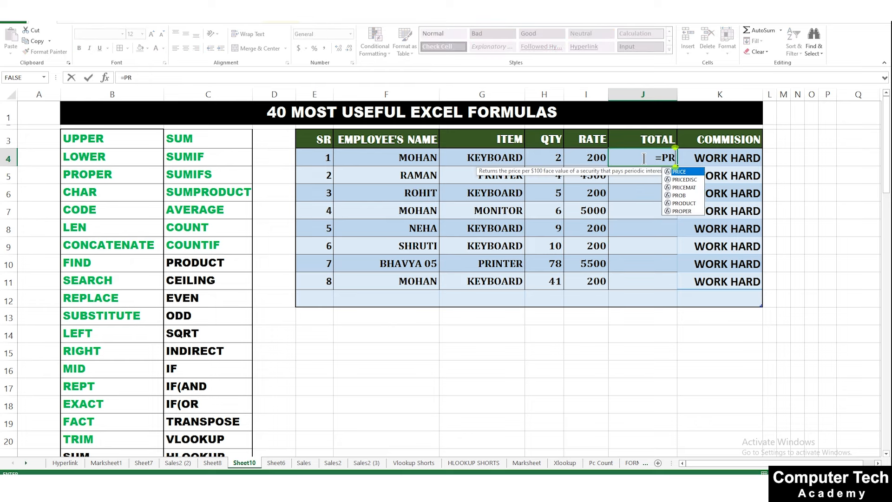
{"action": "type", "text": "ODUCT("}
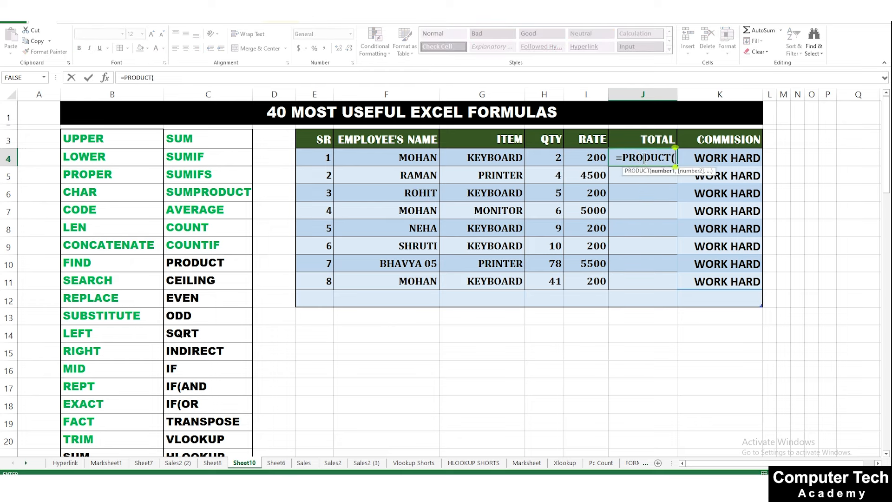
{"action": "left_click_drag", "start_coordinate": [554, 157], "coordinate": [577, 157]}
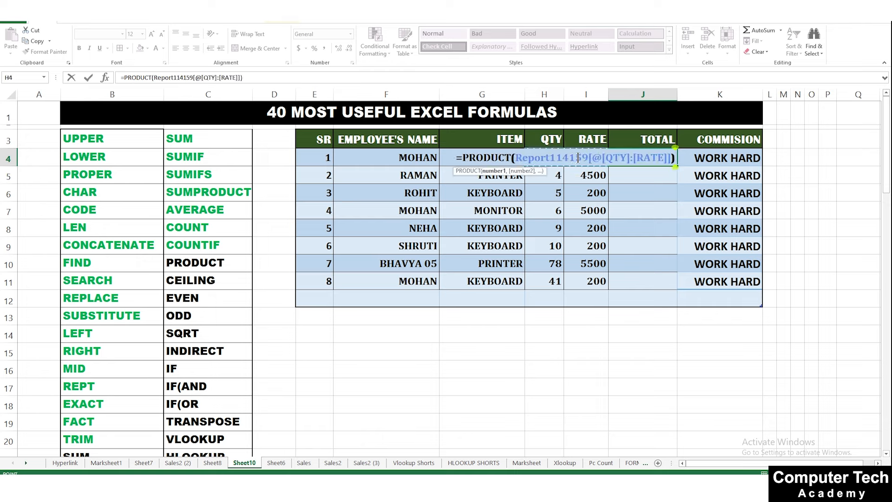
{"action": "key", "text": "Return"}
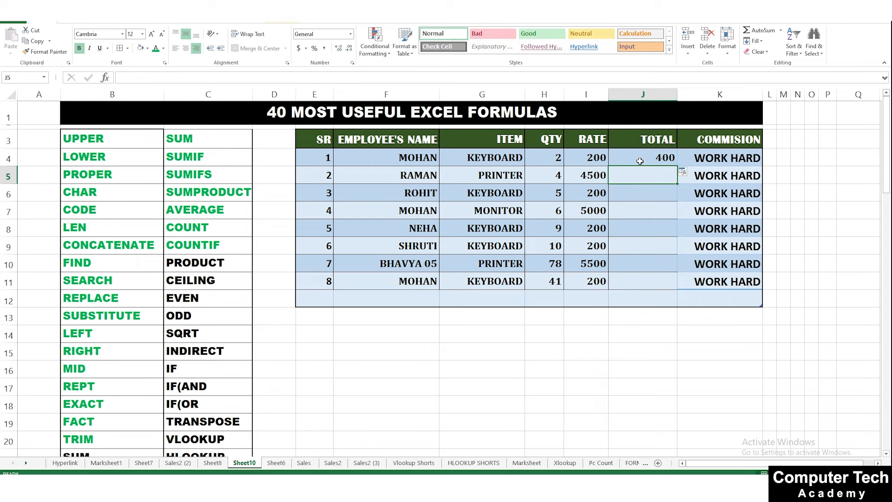
Multiply the first row's quantity and rate in G14 with =PRODUCT(H4:I4)
{"action": "left_click", "coordinate": [499, 340]}
{"action": "type", "text": "="}
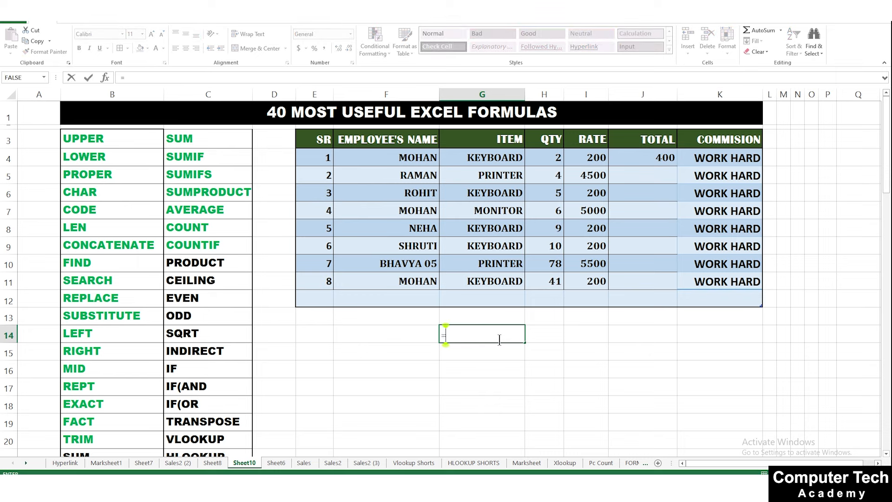
{"action": "type", "text": "PRO"}
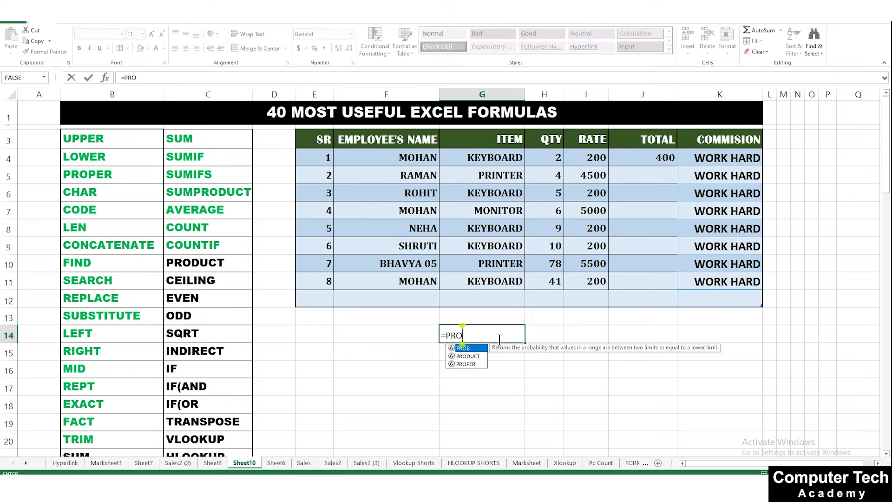
{"action": "type", "text": "DUCT("}
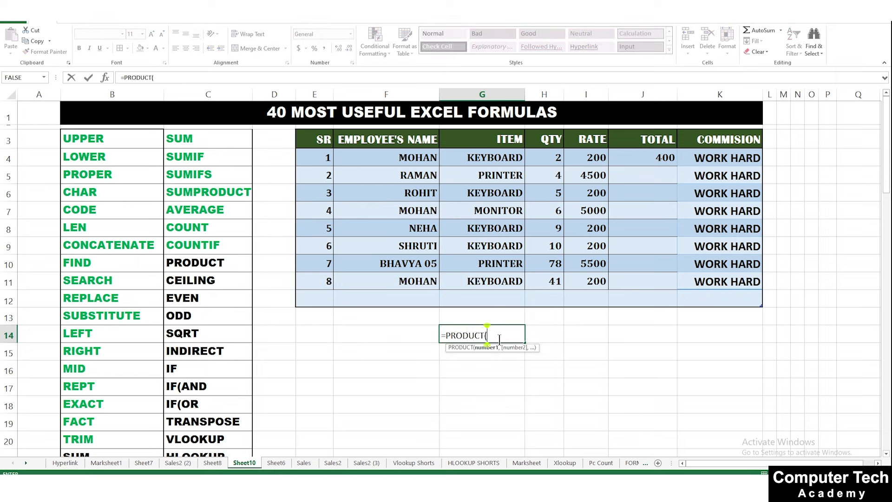
{"action": "left_click_drag", "start_coordinate": [555, 160], "coordinate": [578, 163]}
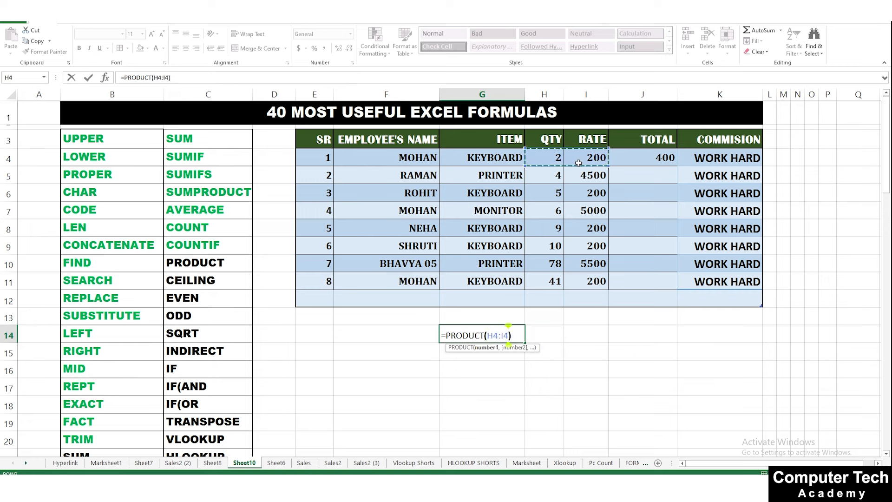
{"action": "type", "text": ")"}
{"action": "key", "text": "Return"}
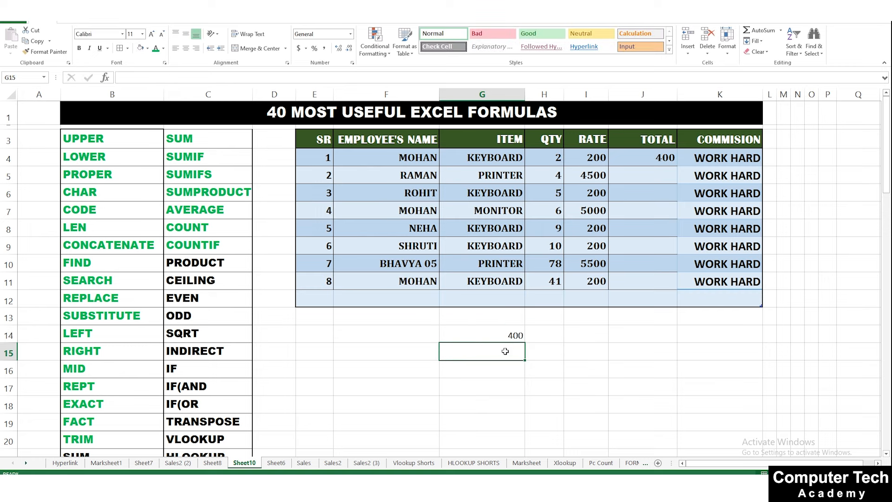
{"action": "left_click", "coordinate": [498, 339]}
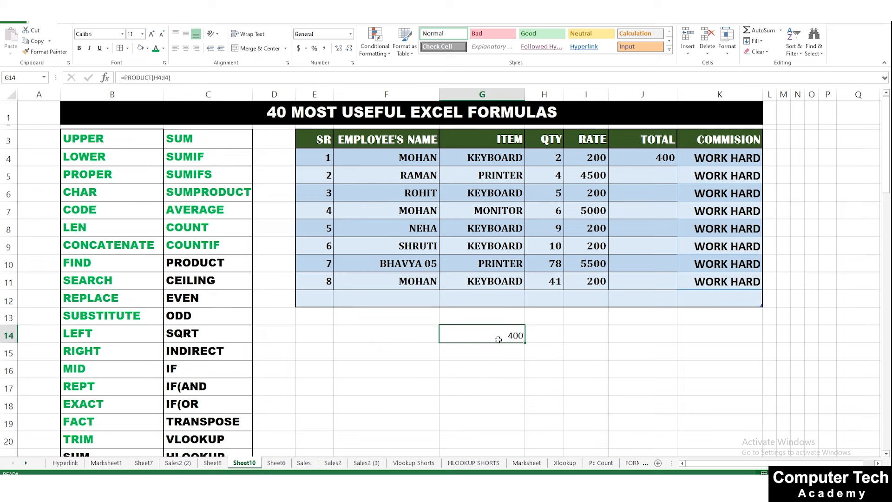
Enter =CEILING(50,8) in F14 and review its arguments in the cell
{"action": "left_click", "coordinate": [384, 335]}
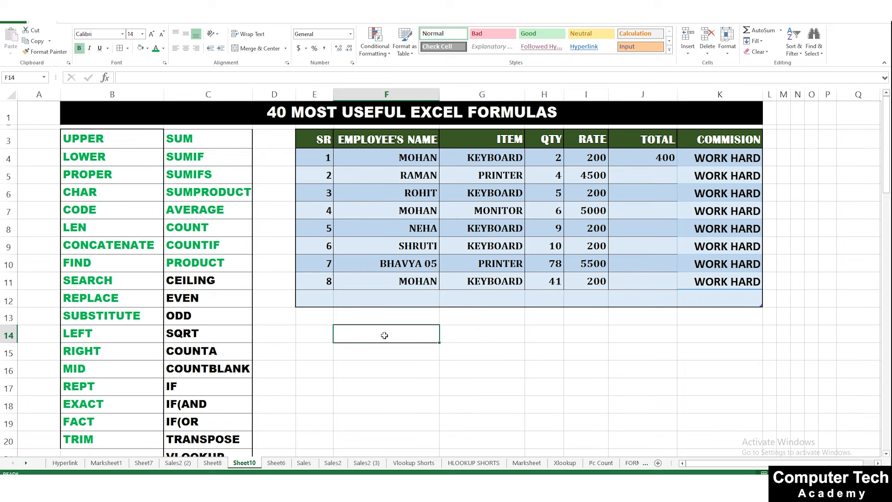
{"action": "type", "text": "=CEI"}
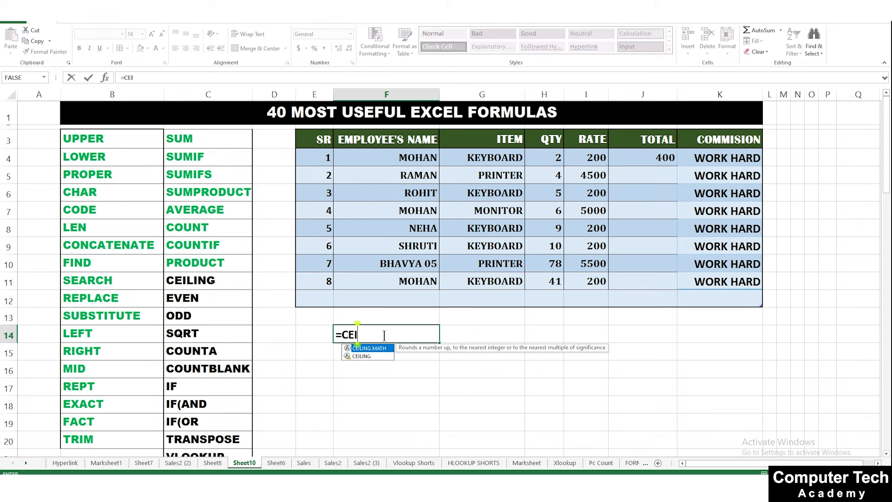
{"action": "type", "text": "LING("}
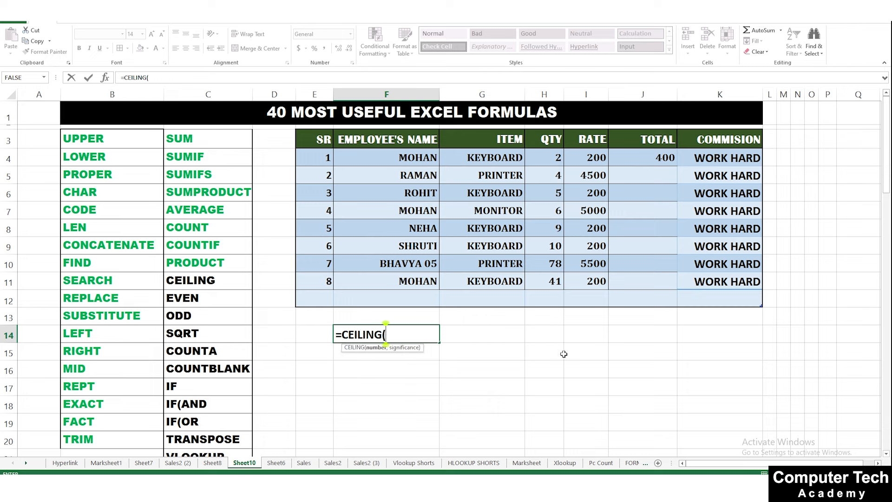
{"action": "type", "text": "50,"}
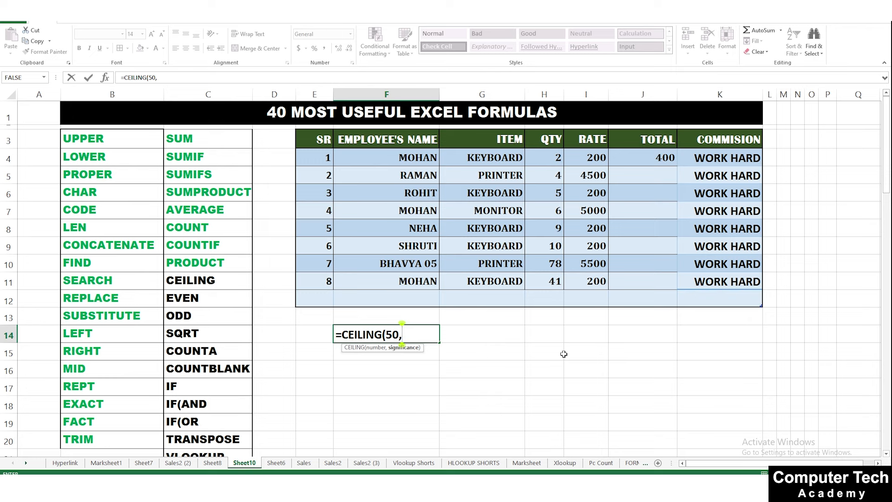
{"action": "type", "text": "8"}
{"action": "key", "text": "Return"}
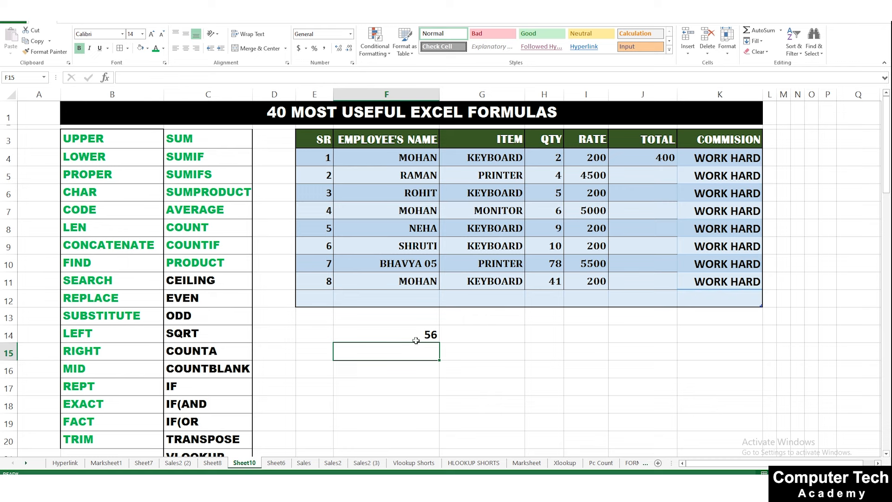
{"action": "double_click", "coordinate": [416, 333]}
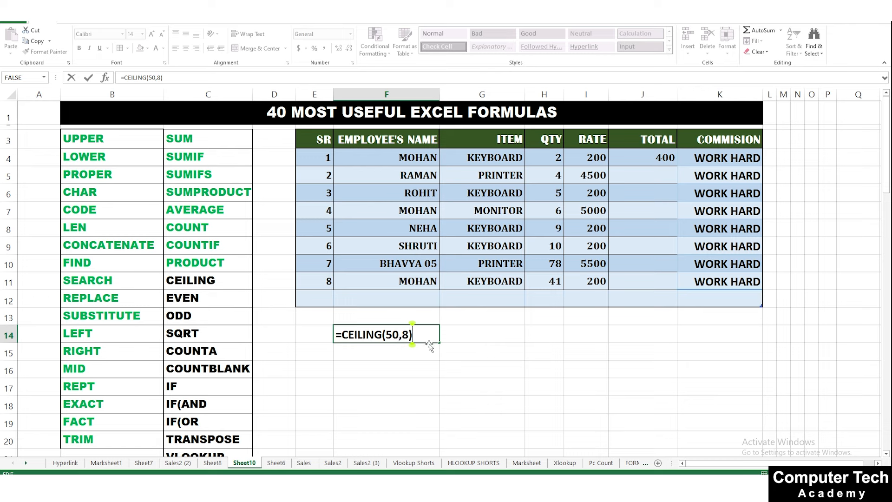
{"action": "key", "text": "Return"}
Add a second rounding example in G14 with =CEILING(120,11)
{"action": "left_click", "coordinate": [473, 334]}
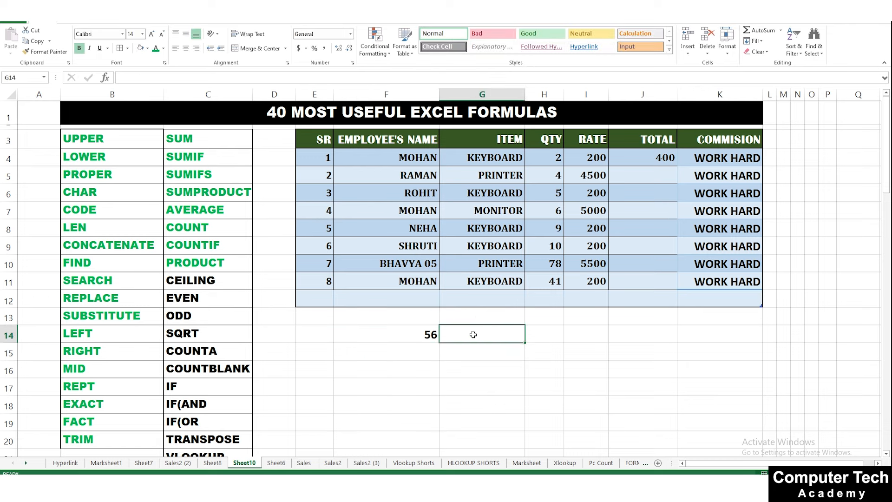
{"action": "type", "text": "="}
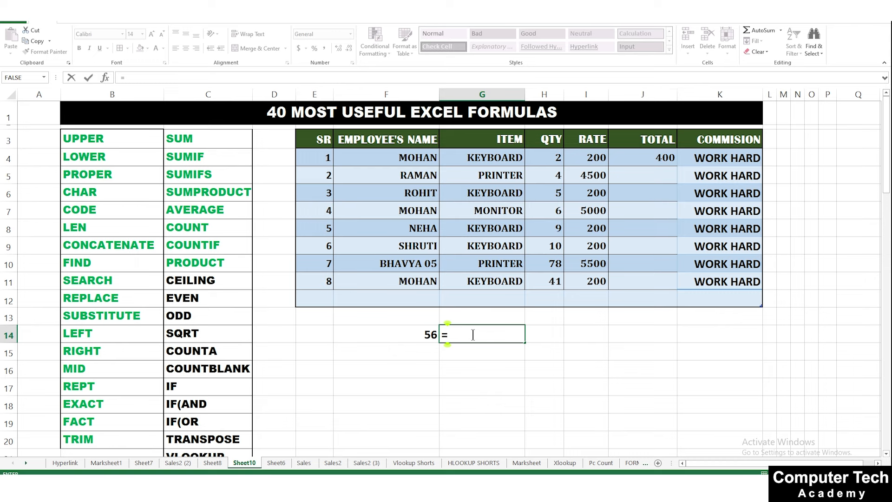
{"action": "type", "text": "CEILI"}
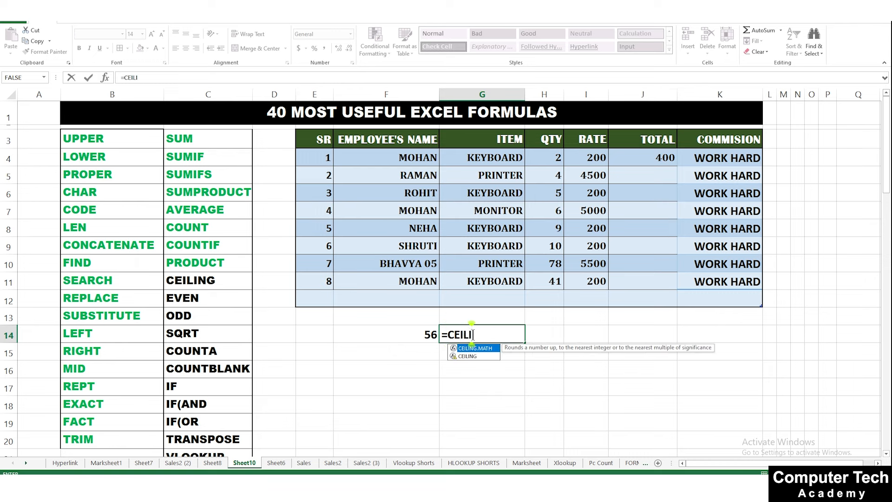
{"action": "type", "text": "NG("}
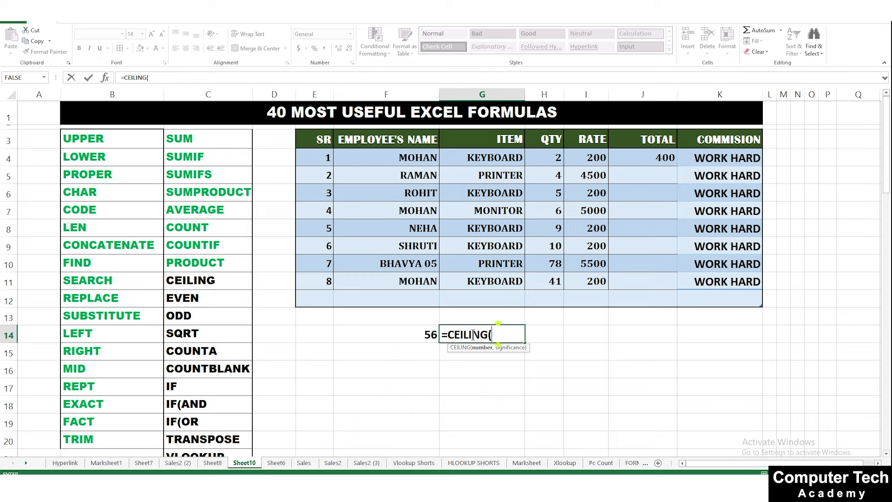
{"action": "type", "text": "120,11"}
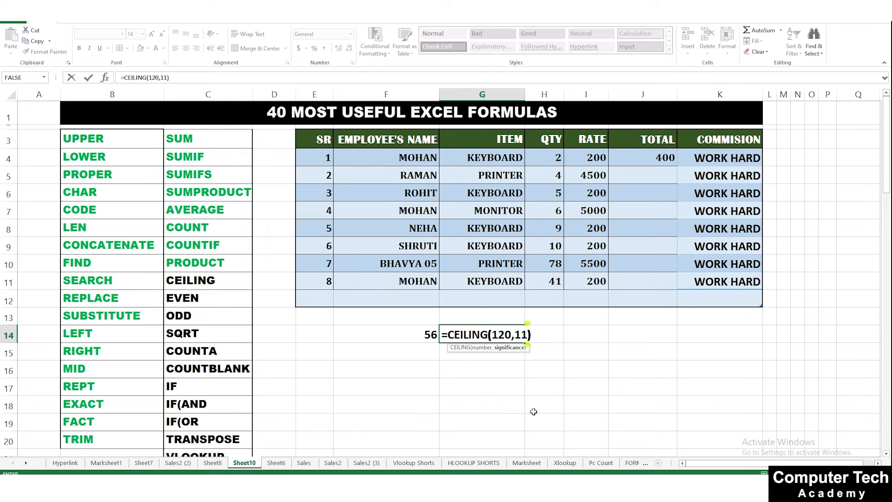
{"action": "key", "text": "Return"}
{"action": "left_click", "coordinate": [511, 332]}
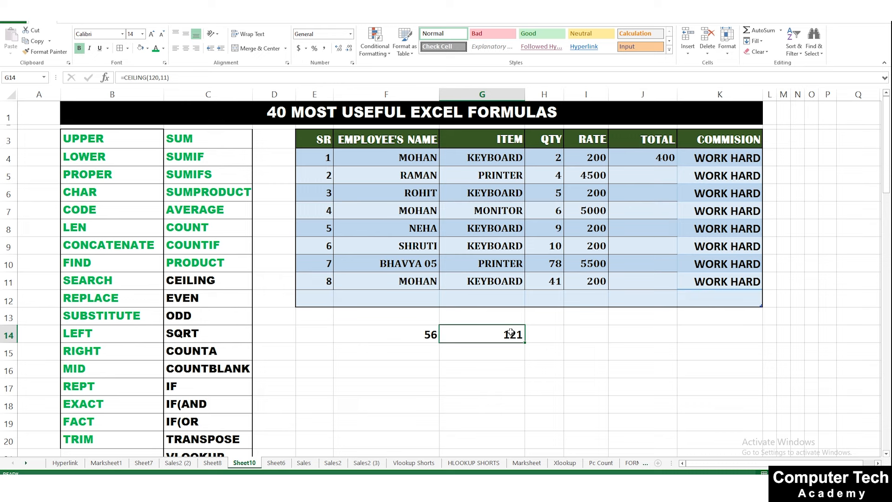
Clear the CEILING examples from F14:G14 and mark CEILING green in the formula list in C11
{"action": "left_click_drag", "start_coordinate": [424, 334], "coordinate": [483, 339]}
{"action": "key", "text": "Delete"}
{"action": "left_click", "coordinate": [417, 335]}
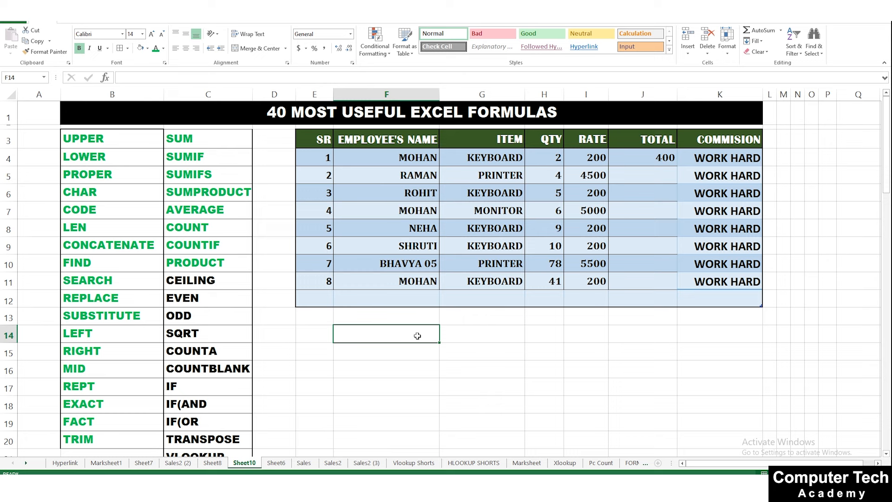
{"action": "left_click", "coordinate": [215, 281]}
{"action": "left_click", "coordinate": [157, 48]}
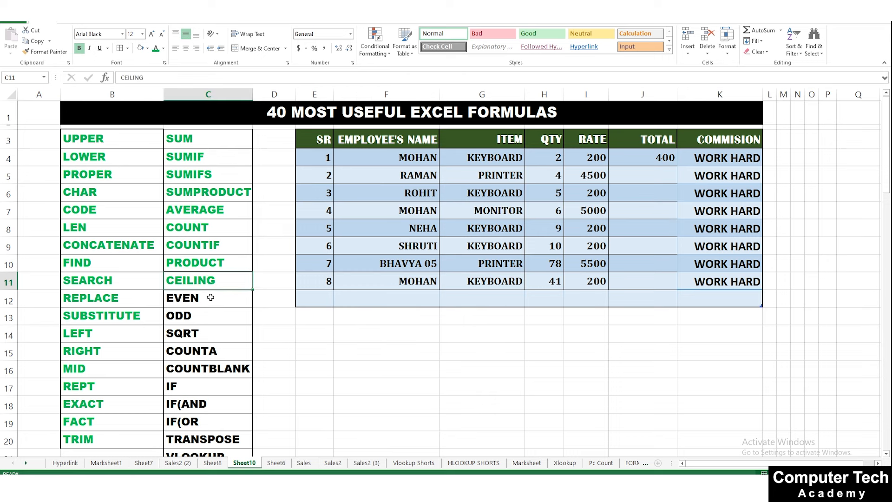
Demonstrate the EVEN function by entering =EVEN(5) in F14
{"action": "left_click_drag", "start_coordinate": [211, 297], "coordinate": [211, 317]}
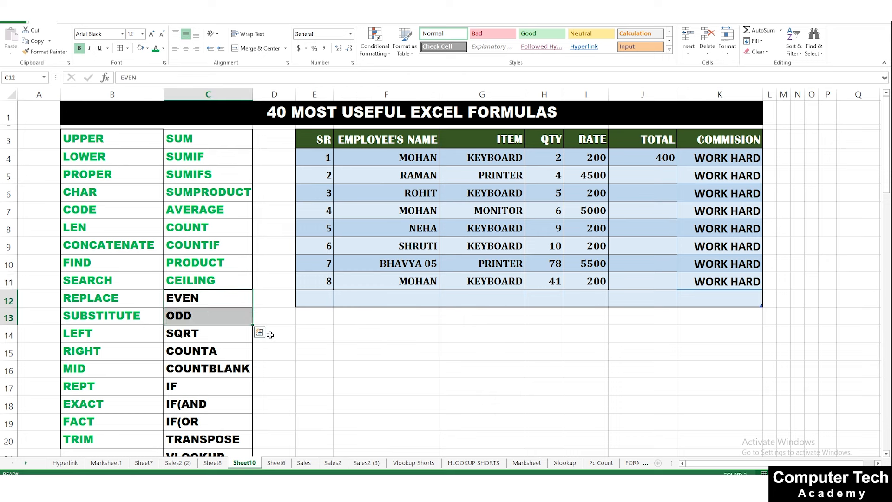
{"action": "left_click", "coordinate": [398, 349]}
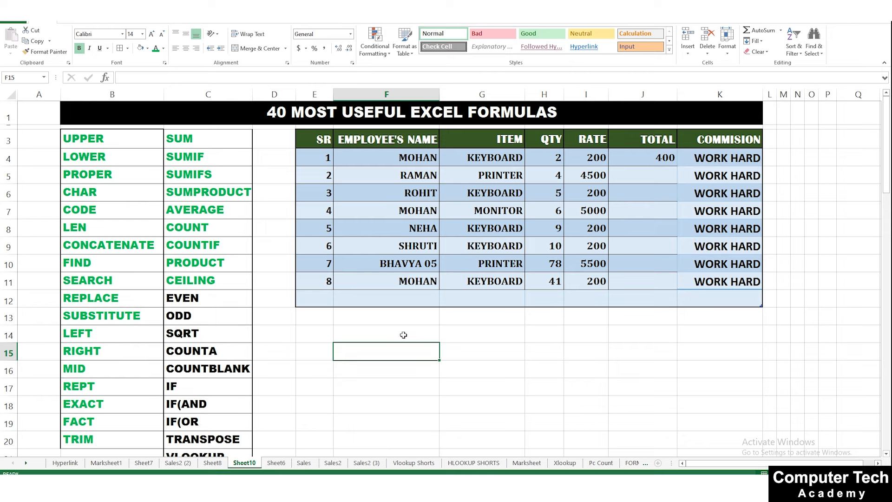
{"action": "left_click", "coordinate": [404, 334]}
{"action": "type", "text": "="}
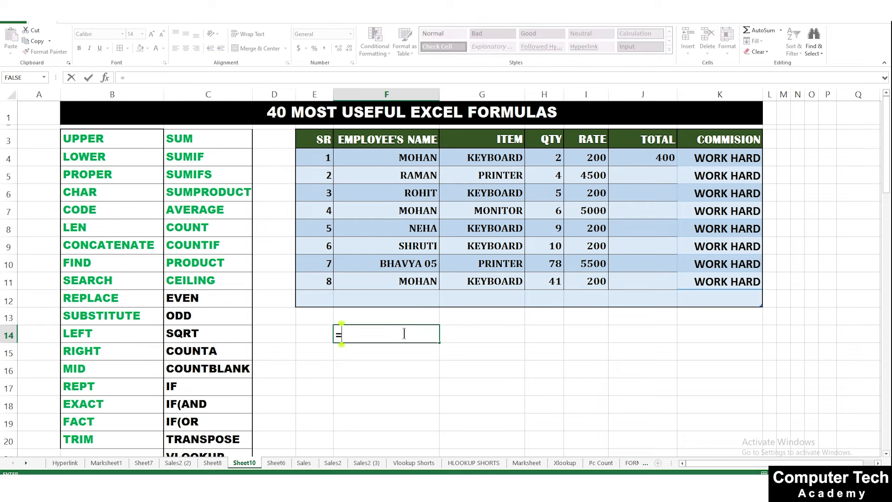
{"action": "type", "text": "EVEN("}
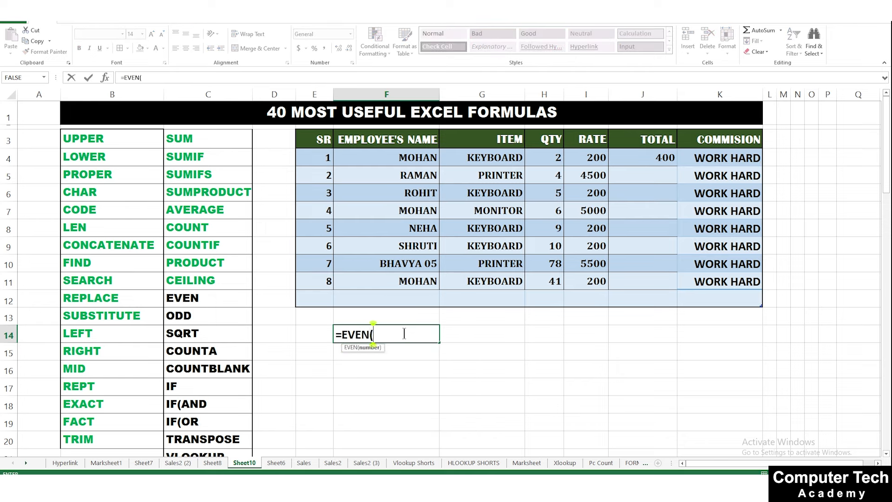
{"action": "type", "text": "5)"}
{"action": "key", "text": "Return"}
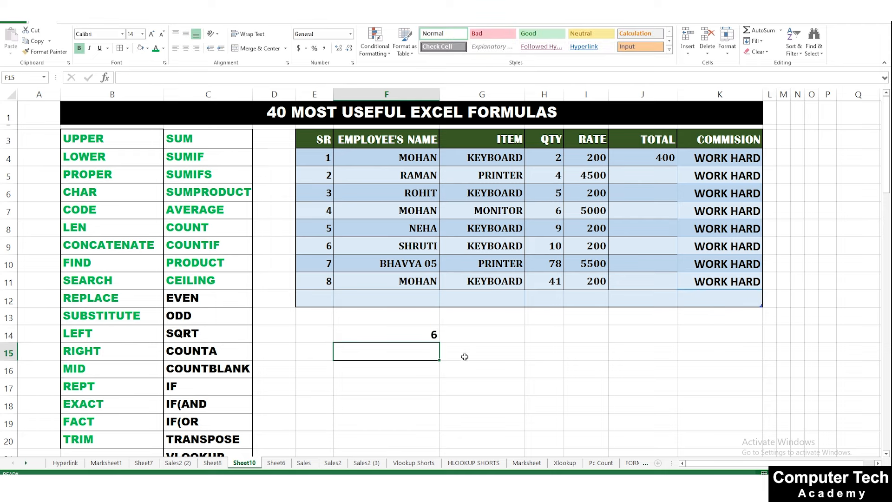
{"action": "left_click", "coordinate": [434, 334]}
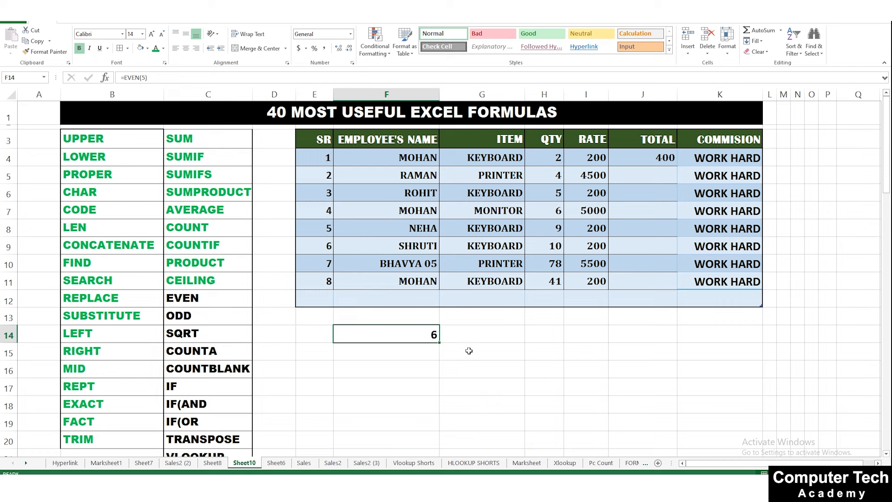
Apply EVEN to the sixth row's quantity by entering =EVEN(H9) in G14
{"action": "left_click", "coordinate": [492, 333]}
{"action": "type", "text": "=E"}
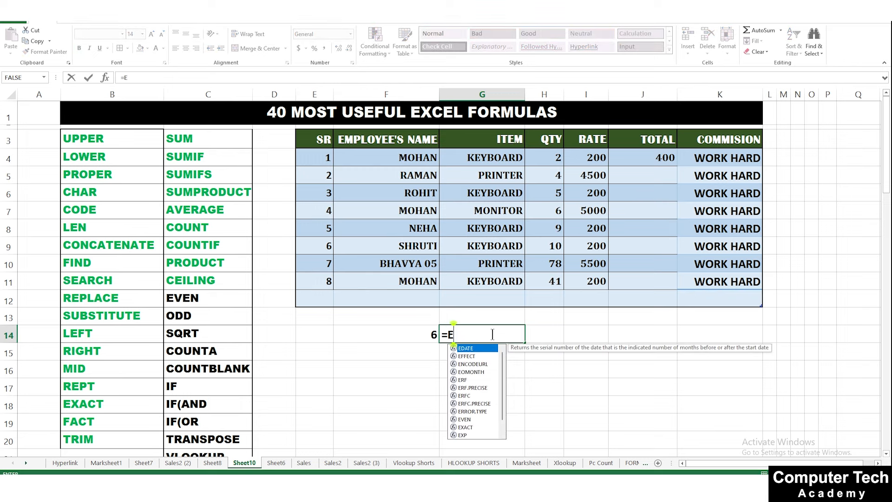
{"action": "type", "text": "VEN("}
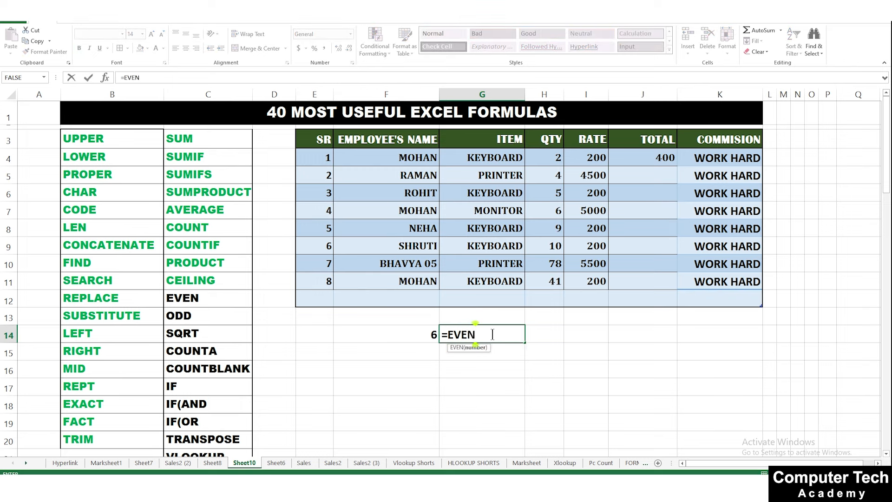
{"action": "left_click", "coordinate": [556, 245]}
{"action": "type", "text": ")"}
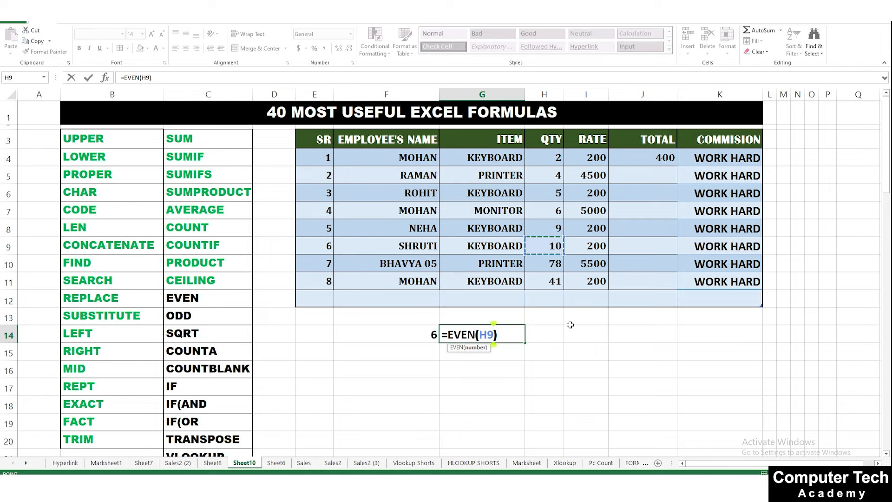
{"action": "key", "text": "Return"}
{"action": "left_click", "coordinate": [484, 335]}
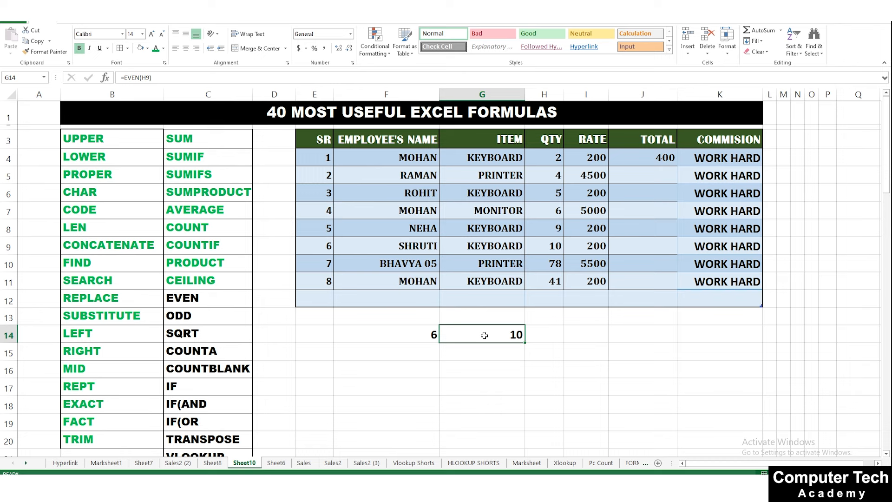
Enter a further example, =EVEN(12), in G15 below the other EVEN results
{"action": "left_click", "coordinate": [503, 356]}
{"action": "type", "text": "W"}
{"action": "key", "text": "BackSpace"}
{"action": "type", "text": "E"}
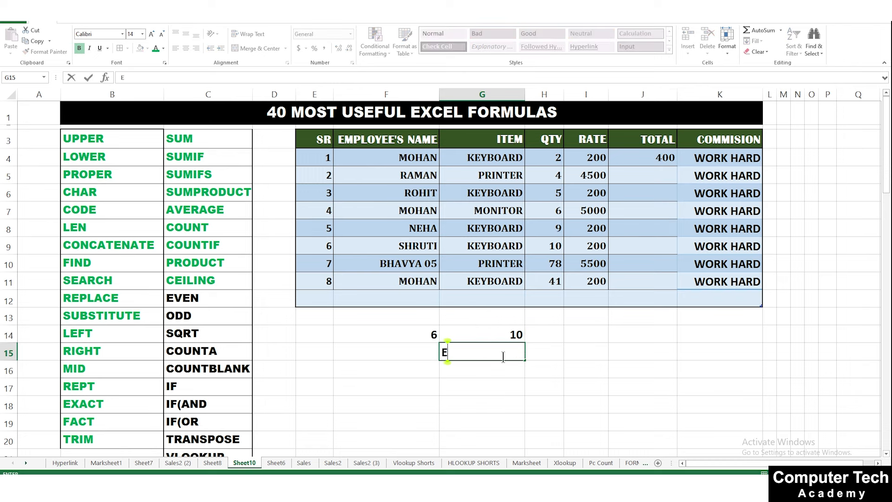
{"action": "type", "text": "VEN("}
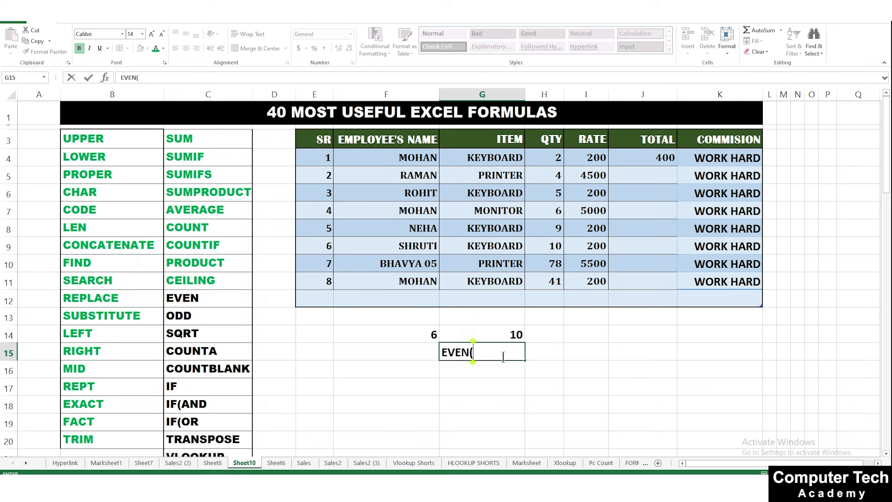
{"action": "type", "text": "12)"}
{"action": "key", "text": "Return"}
{"action": "double_click", "coordinate": [459, 349]}
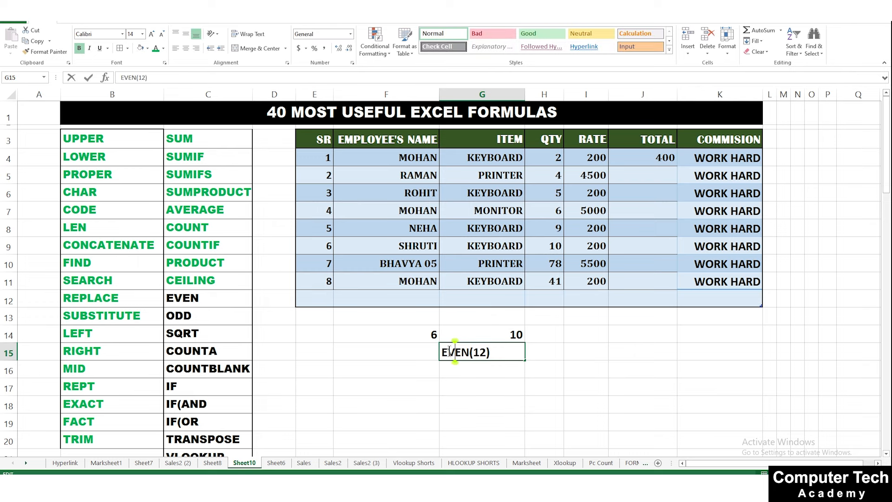
{"action": "type", "text": "="}
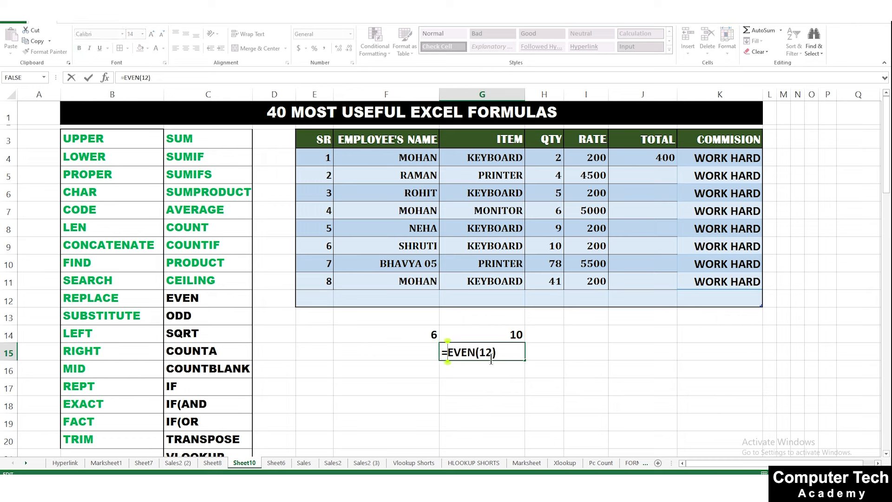
{"action": "key", "text": "Return"}
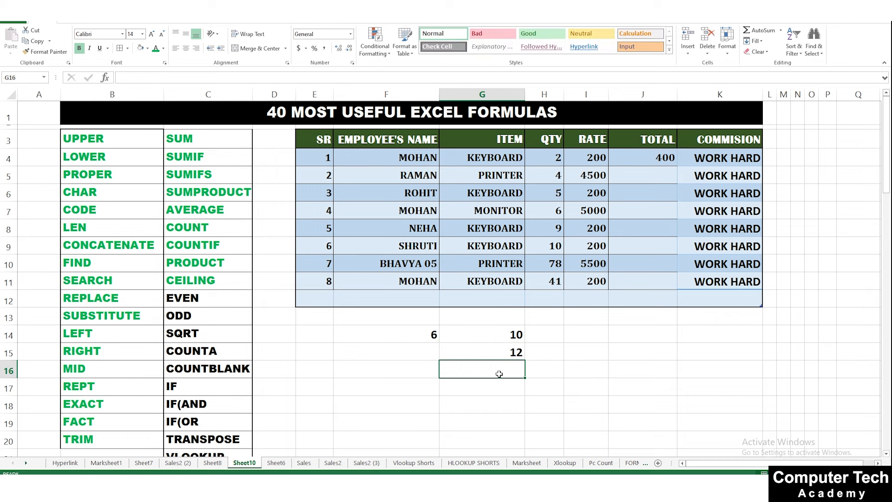
Enter =EVEN(9) in G16 and clear all the EVEN examples from F14:G16
{"action": "type", "text": "=EVEN"}
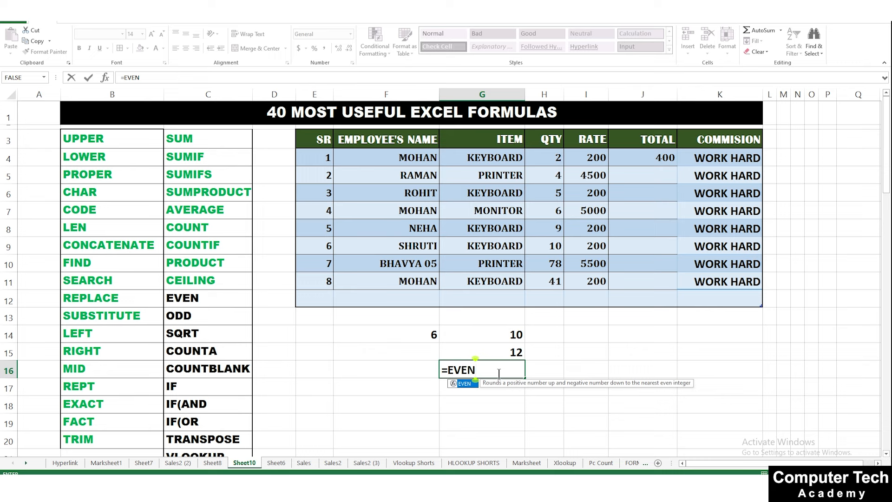
{"action": "type", "text": "(9"}
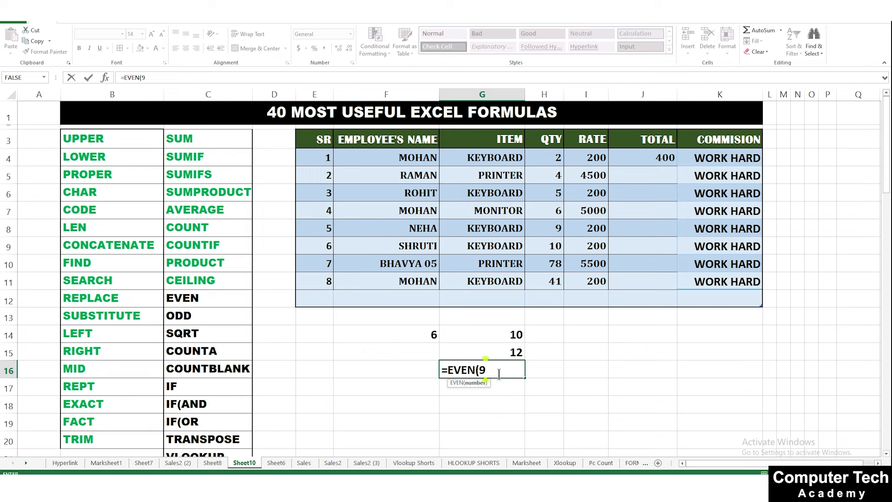
{"action": "key", "text": "Return"}
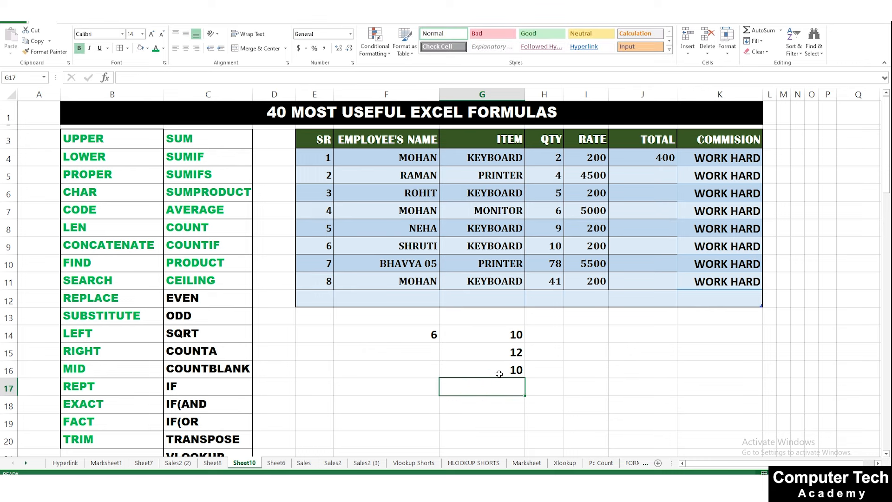
{"action": "left_click_drag", "start_coordinate": [419, 328], "coordinate": [499, 368]}
{"action": "key", "text": "Delete"}
Demonstrate the ODD function by entering =ODD(2) in G14
{"action": "left_click", "coordinate": [481, 335]}
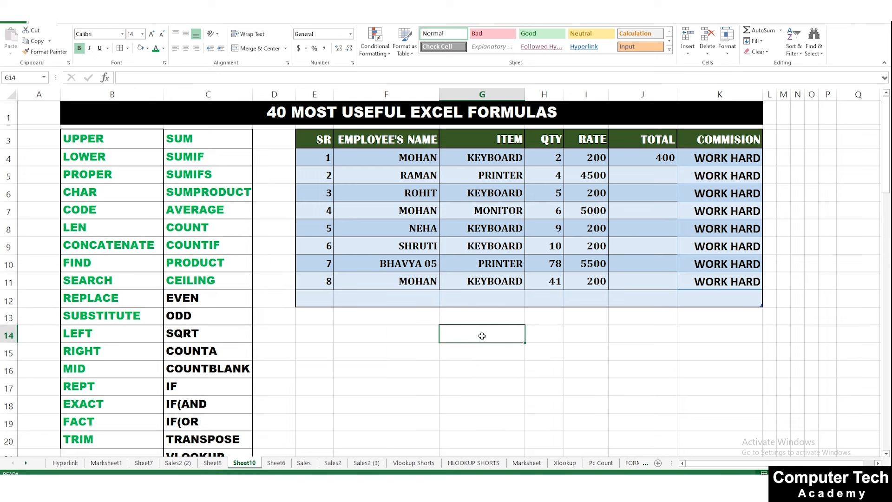
{"action": "type", "text": "="}
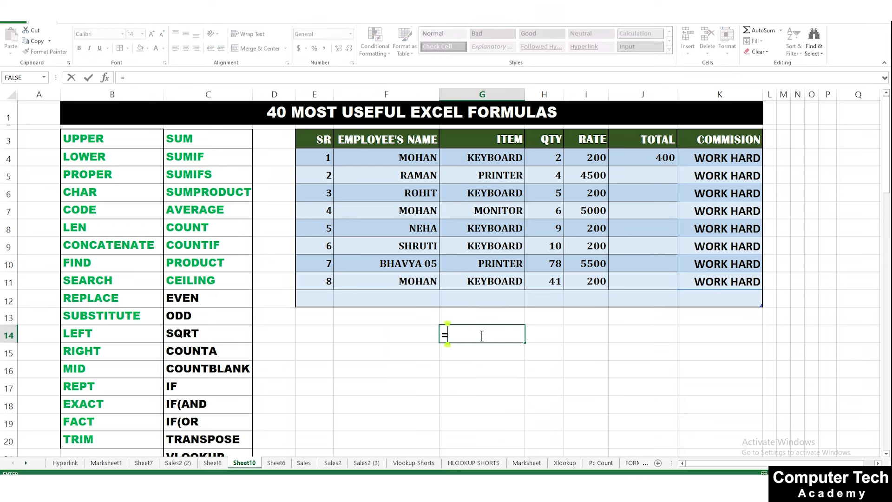
{"action": "type", "text": "ODD("}
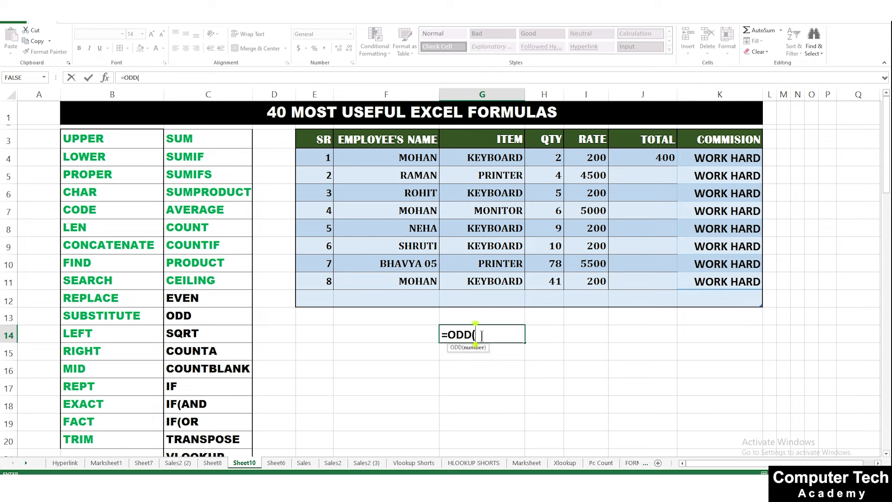
{"action": "type", "text": "2)"}
{"action": "key", "text": "Return"}
{"action": "left_click", "coordinate": [482, 335]}
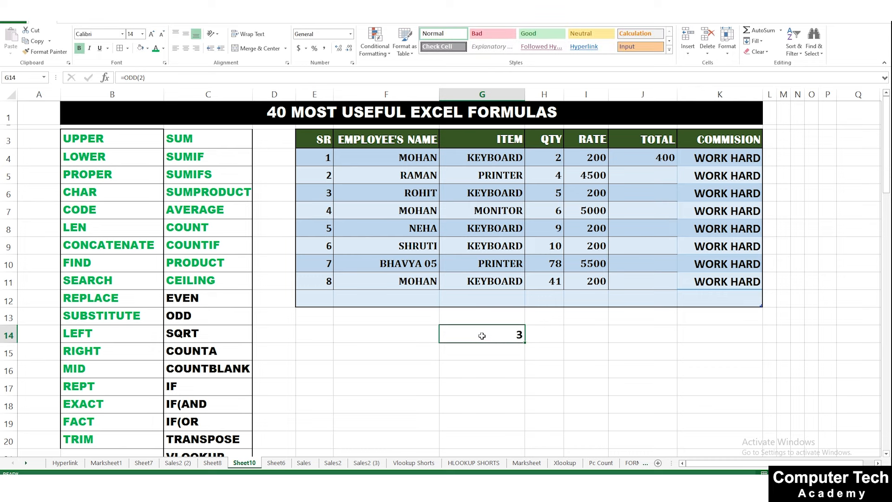
Edit the ODD example in G14 to use the number 7 instead
{"action": "left_click", "coordinate": [483, 352]}
{"action": "left_click", "coordinate": [515, 331]}
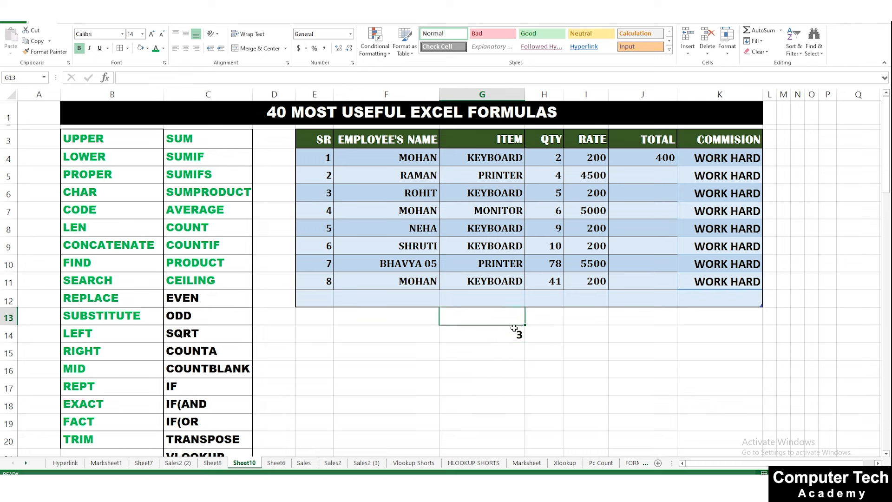
{"action": "double_click", "coordinate": [482, 334]}
{"action": "key", "text": "BackSpace"}
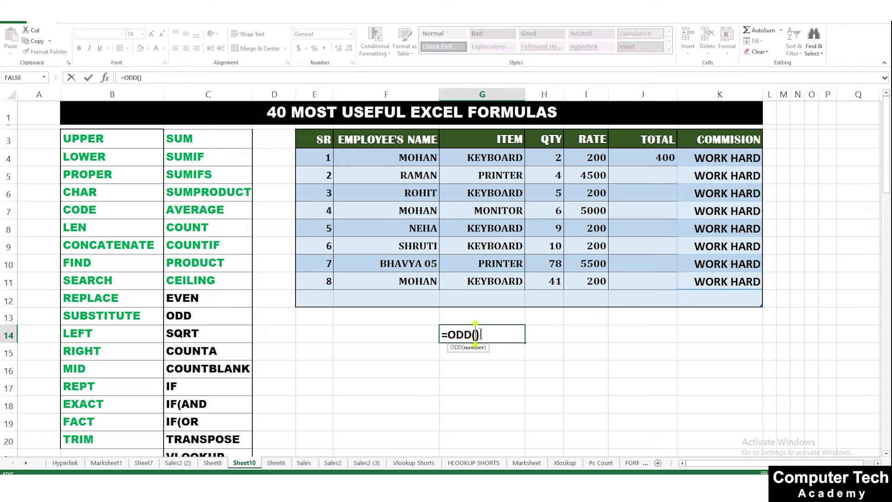
{"action": "type", "text": "7"}
{"action": "left_click", "coordinate": [504, 358]}
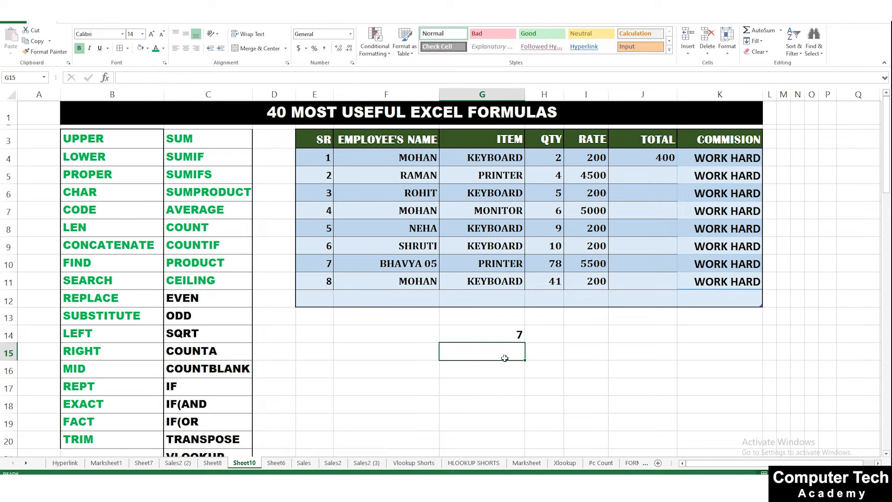
Clear the ODD example from G14
{"action": "key", "text": "Up"}
{"action": "key", "text": "Delete"}
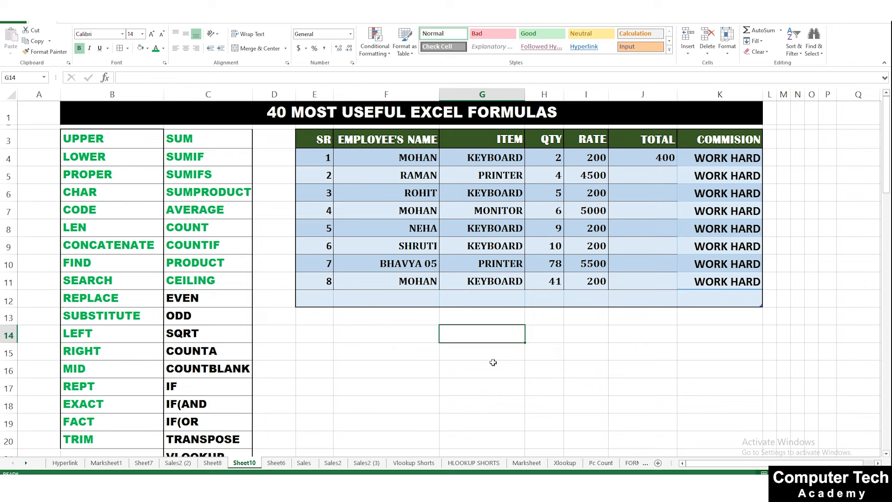
{"action": "left_click", "coordinate": [418, 357]}
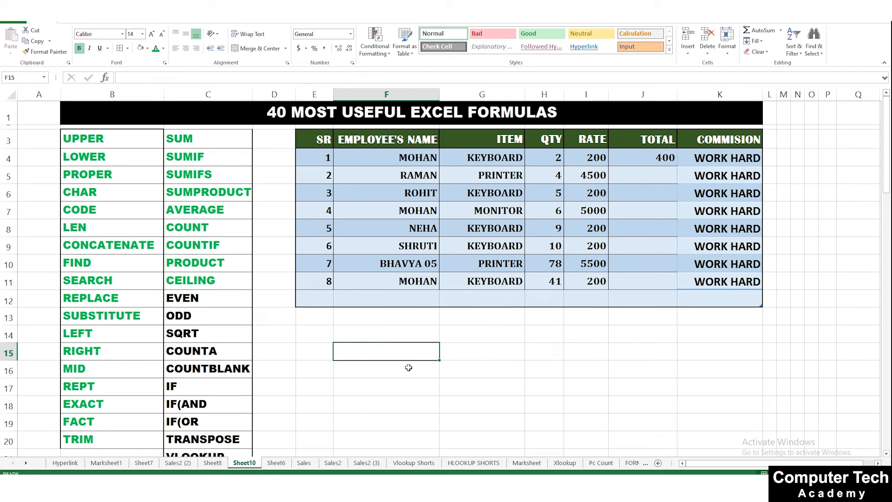
Demonstrate the SQRT function by entering =SQRT(8) in G14
{"action": "left_click", "coordinate": [223, 332]}
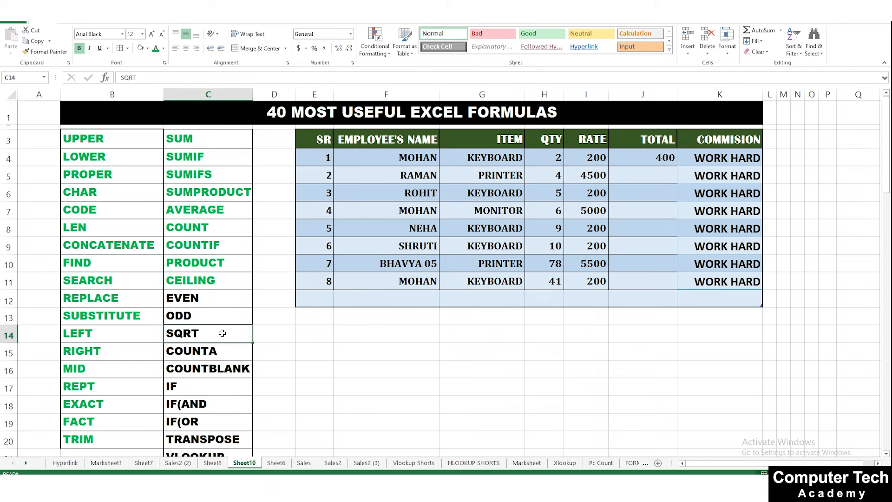
{"action": "left_click", "coordinate": [460, 340]}
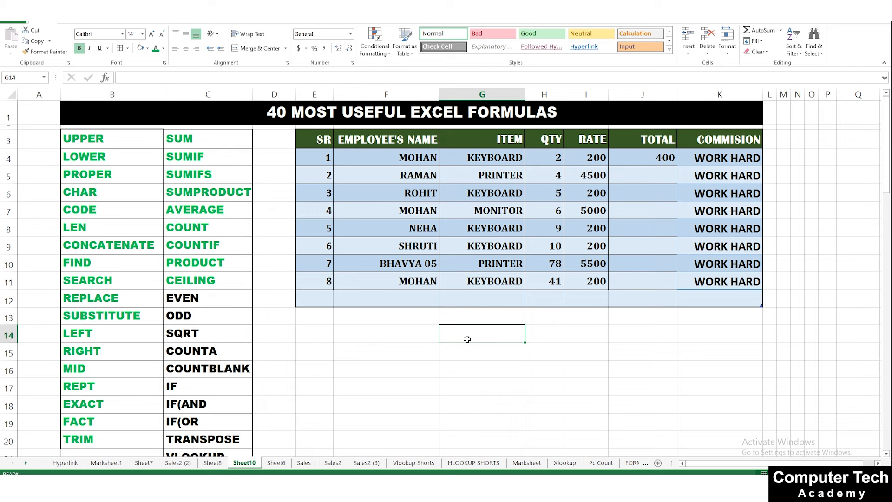
{"action": "type", "text": "="}
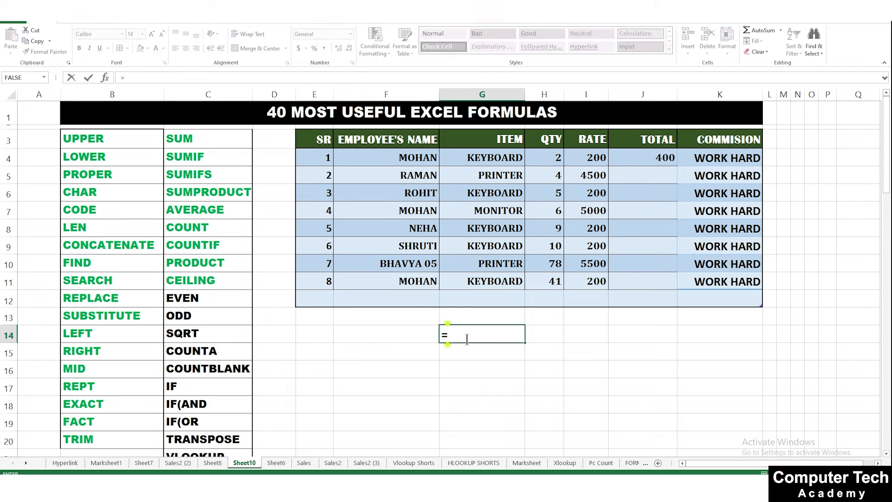
{"action": "type", "text": "SQRT"}
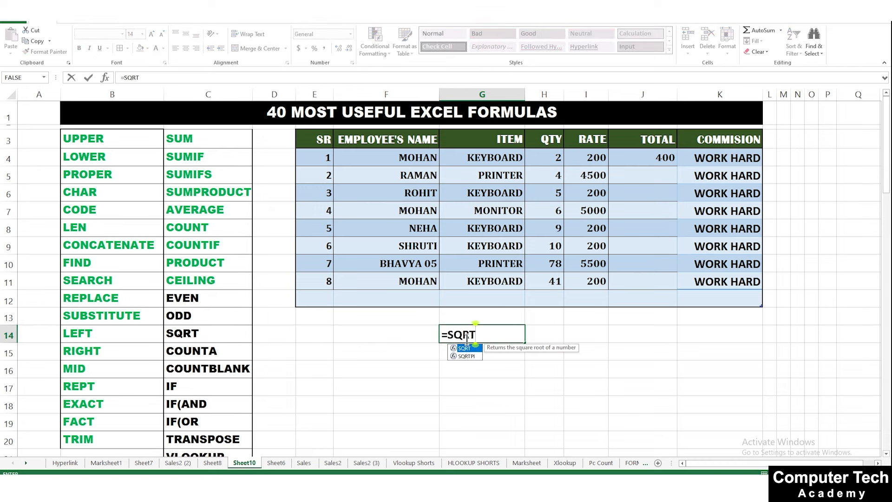
{"action": "type", "text": "(8"}
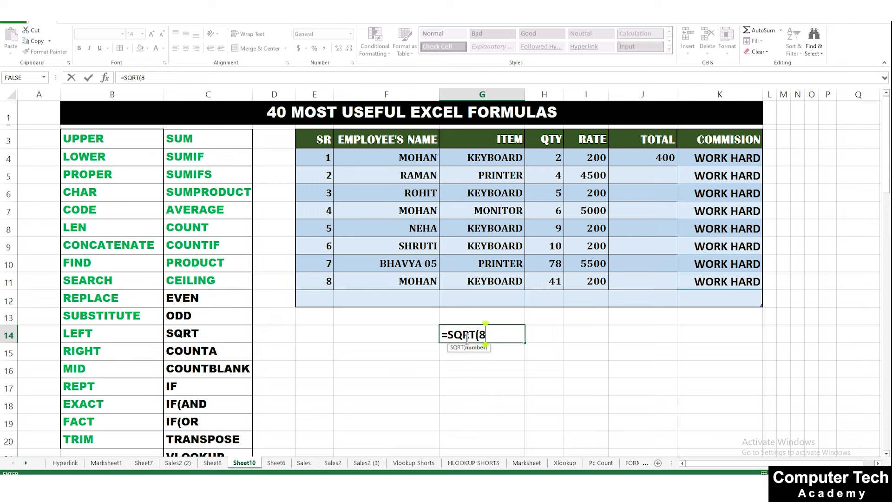
{"action": "type", "text": ")"}
{"action": "key", "text": "Return"}
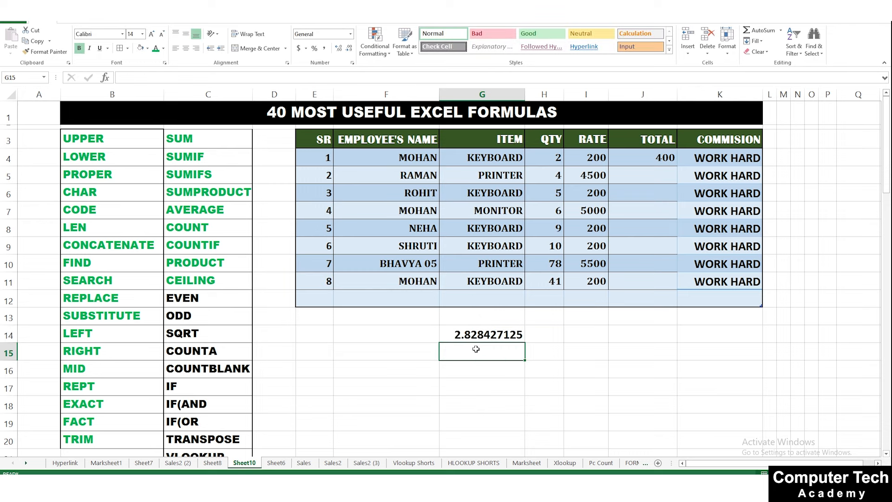
{"action": "left_click", "coordinate": [488, 369]}
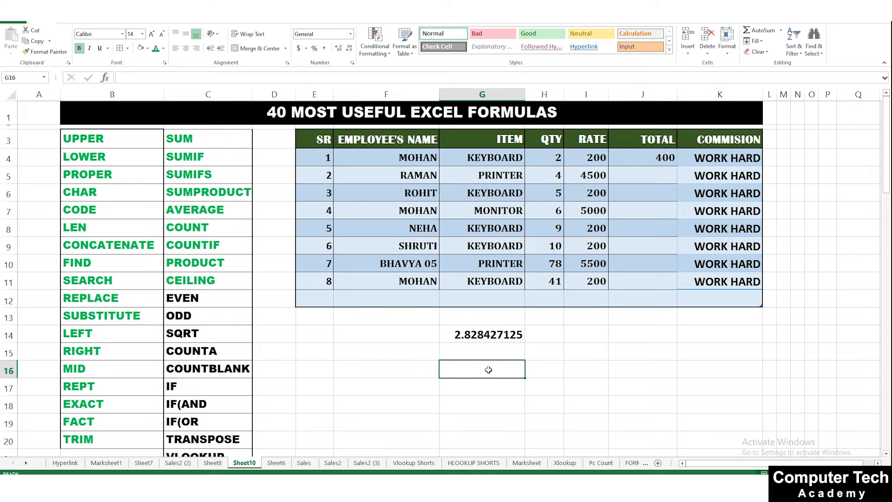
{"action": "type", "text": "="}
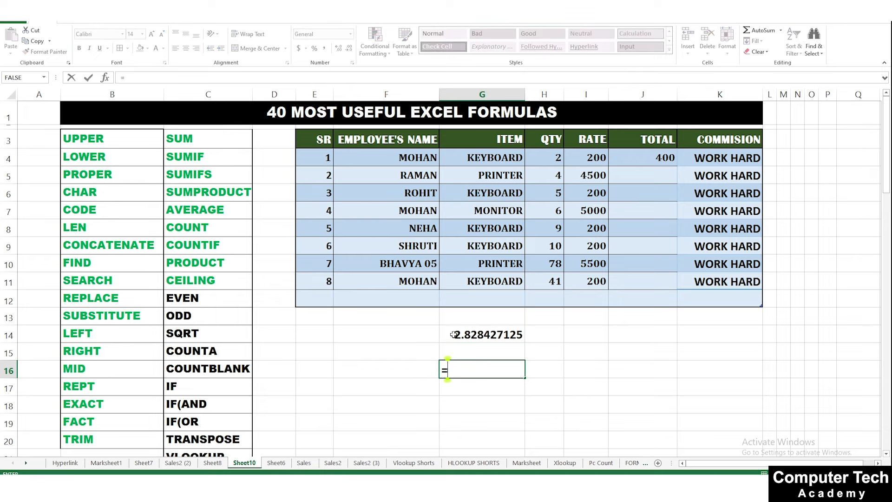
{"action": "key", "text": "BackSpace"}
{"action": "key", "text": "Return"}
Reduce the square root result in G14 to one displayed decimal place
{"action": "left_click", "coordinate": [485, 334]}
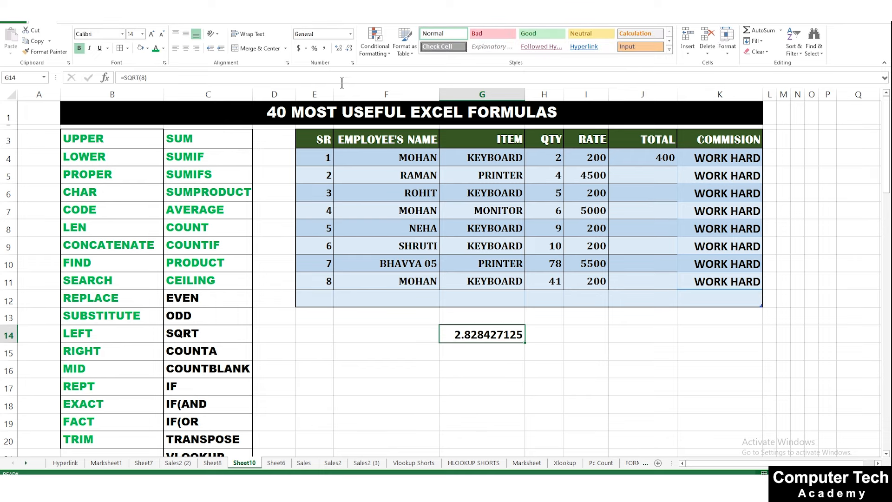
{"action": "left_click", "coordinate": [349, 49]}
{"action": "triple_click", "coordinate": [349, 49]}
{"action": "double_click", "coordinate": [349, 49]}
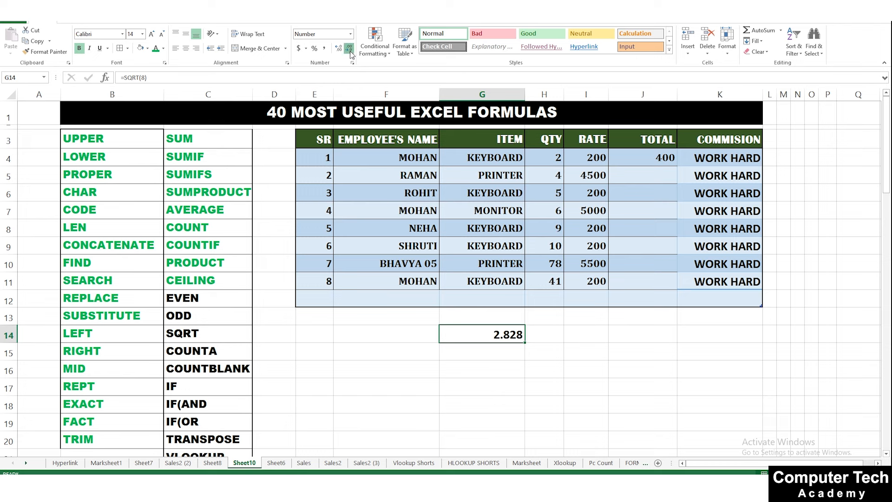
{"action": "triple_click", "coordinate": [348, 50]}
{"action": "left_click", "coordinate": [338, 49]}
Enter a second square root example, =SQRT(64), in G15
{"action": "left_click", "coordinate": [473, 352]}
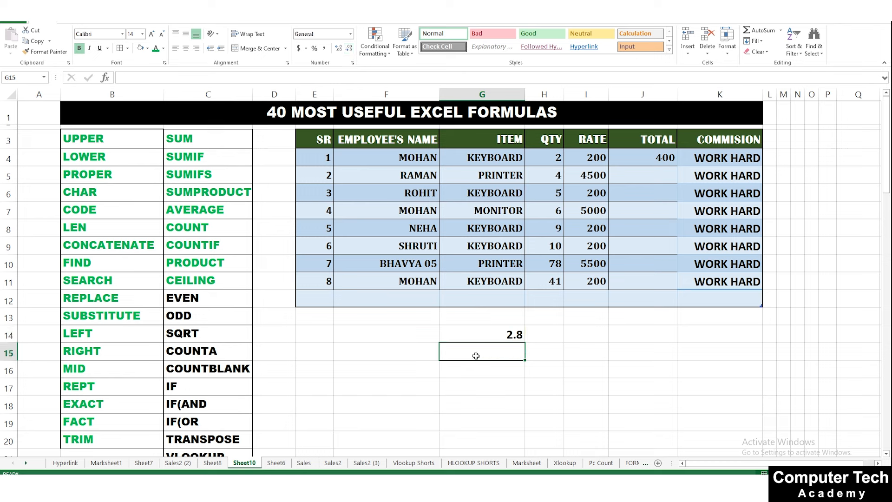
{"action": "type", "text": "="}
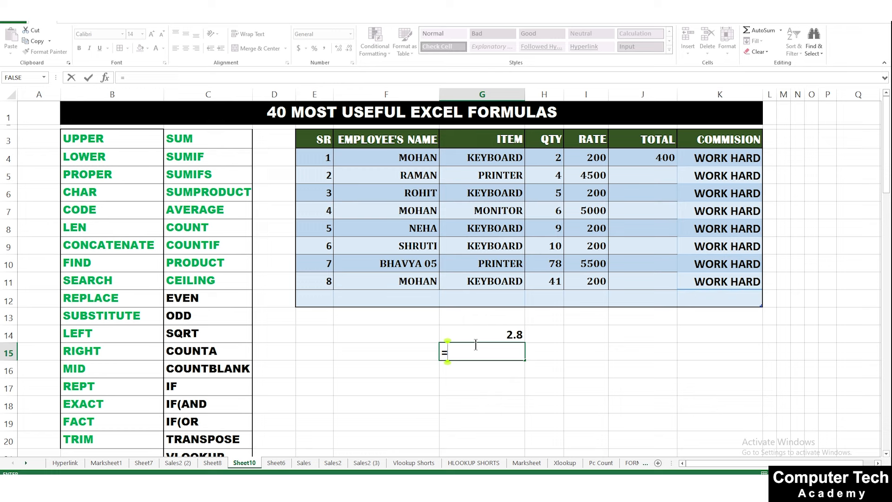
{"action": "type", "text": "SQRT"}
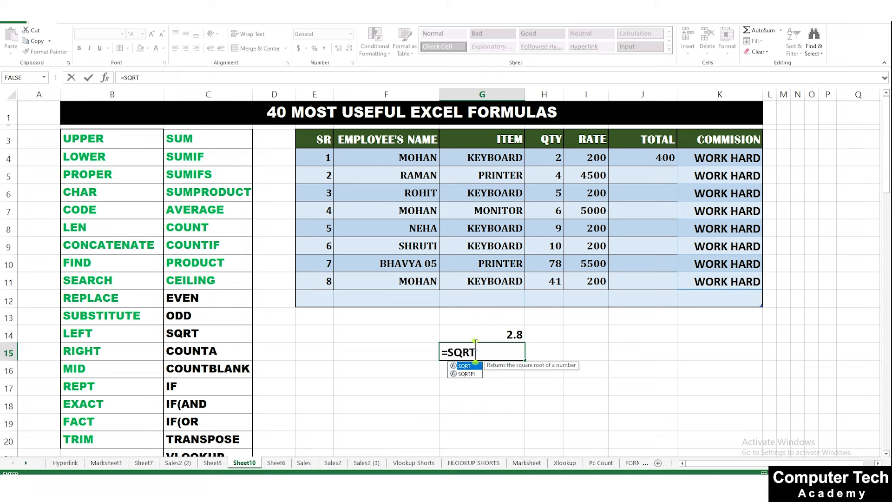
{"action": "type", "text": "(64"}
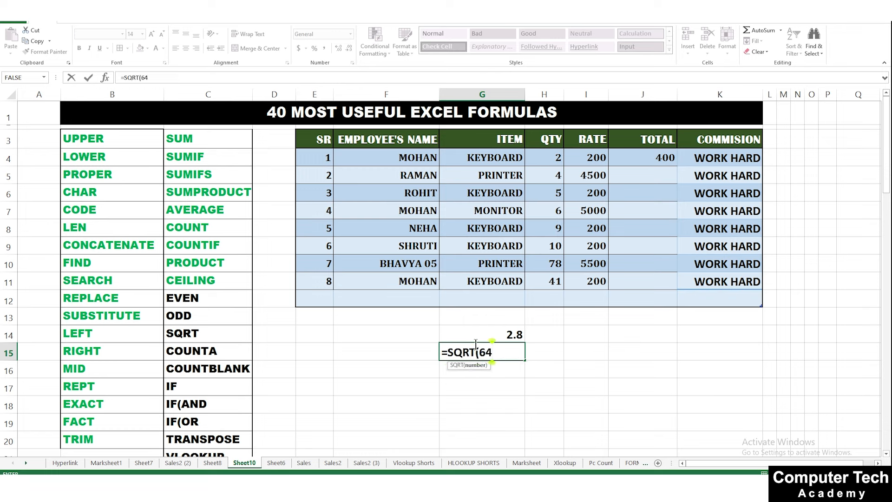
{"action": "type", "text": ")"}
{"action": "key", "text": "Return"}
{"action": "left_click", "coordinate": [486, 356]}
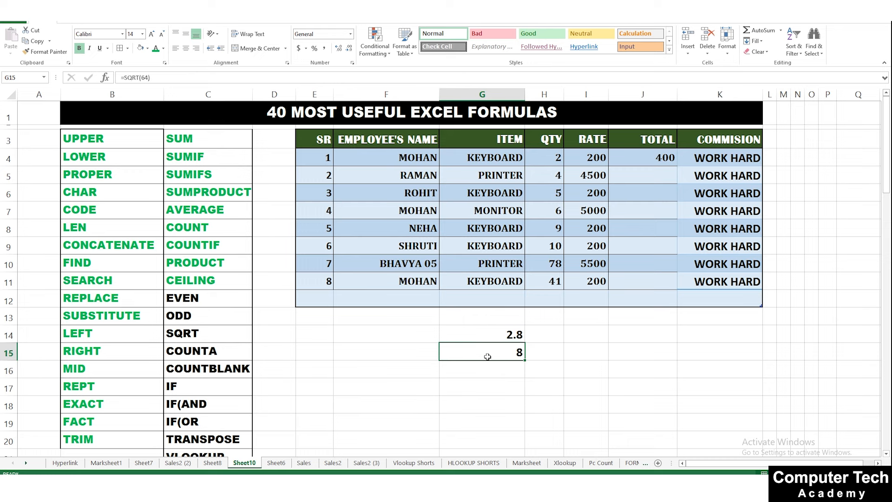
Clear the SQRT examples from G14:G15
{"action": "left_click_drag", "start_coordinate": [506, 336], "coordinate": [505, 344]}
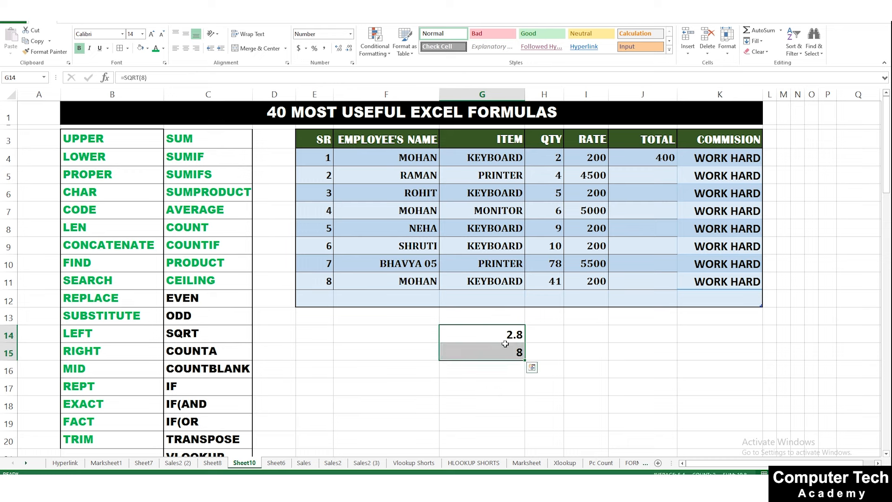
{"action": "key", "text": "Delete"}
{"action": "left_click", "coordinate": [502, 334]}
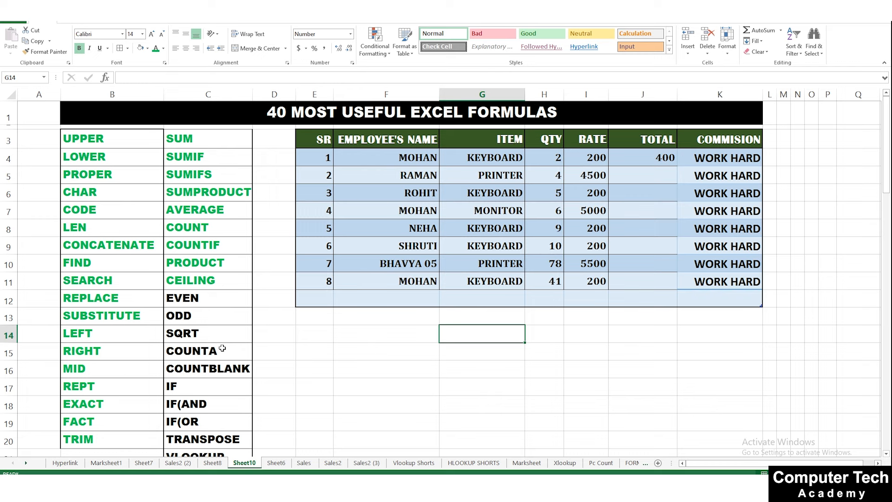
{"action": "left_click", "coordinate": [234, 234]}
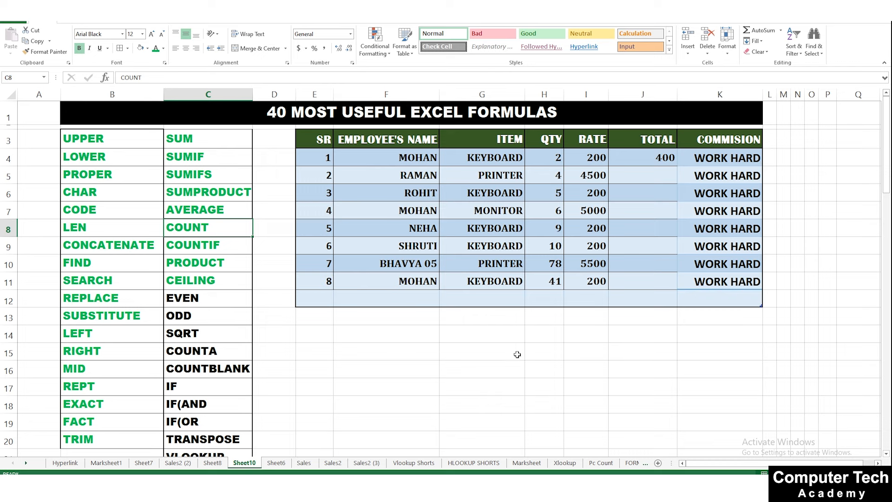
{"action": "left_click", "coordinate": [218, 250]}
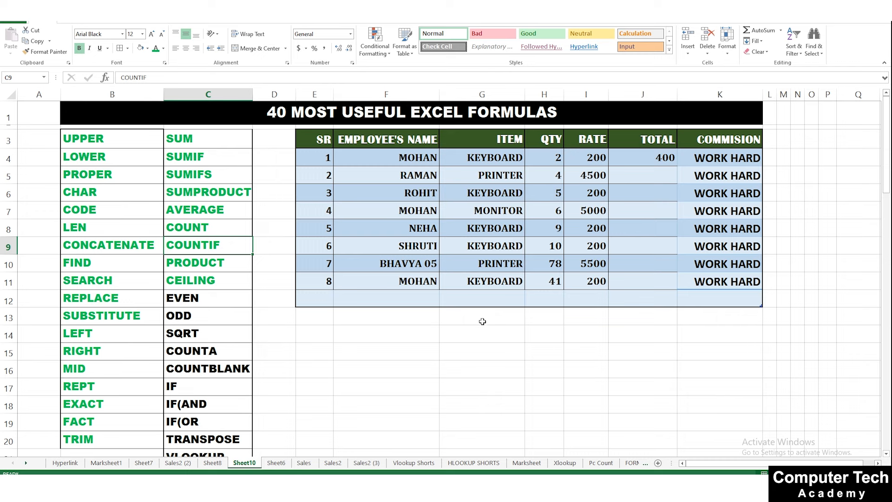
{"action": "left_click", "coordinate": [235, 355]}
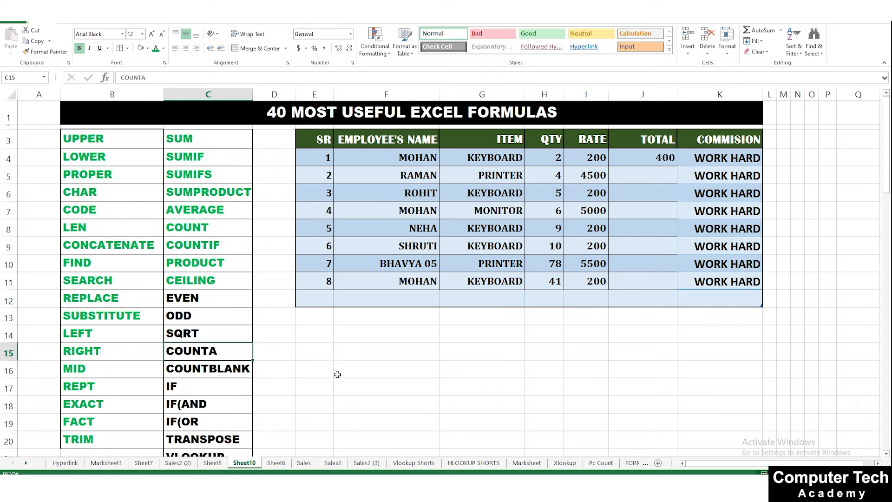
Demonstrate COUNTA in G15 by counting the table's entries from the ITEM column through the RATE column
{"action": "left_click", "coordinate": [504, 367]}
{"action": "left_click", "coordinate": [470, 345]}
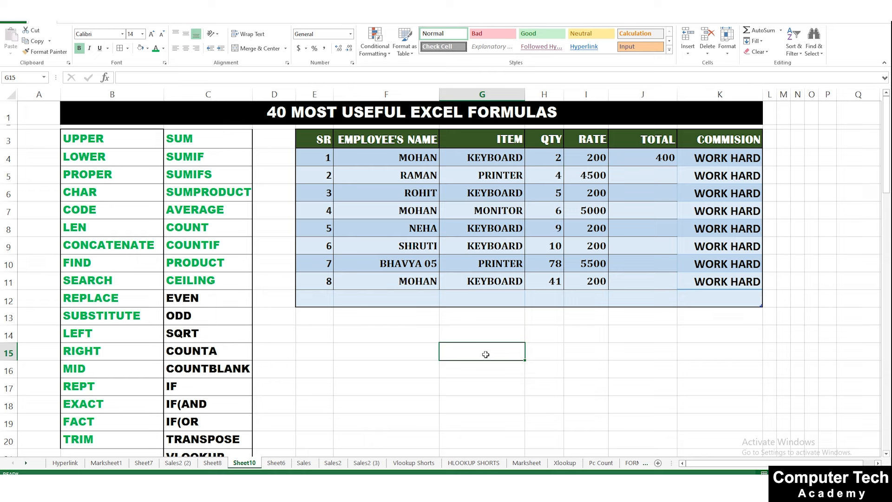
{"action": "type", "text": "=C"}
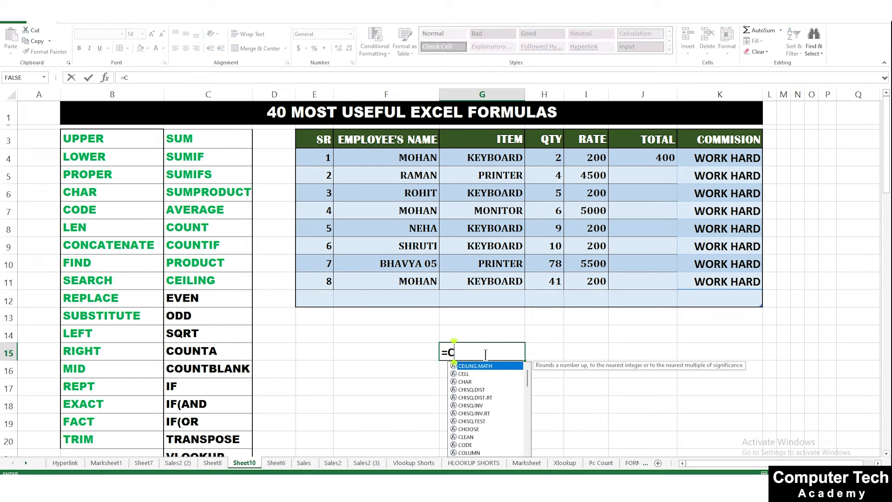
{"action": "type", "text": "OUNTA("}
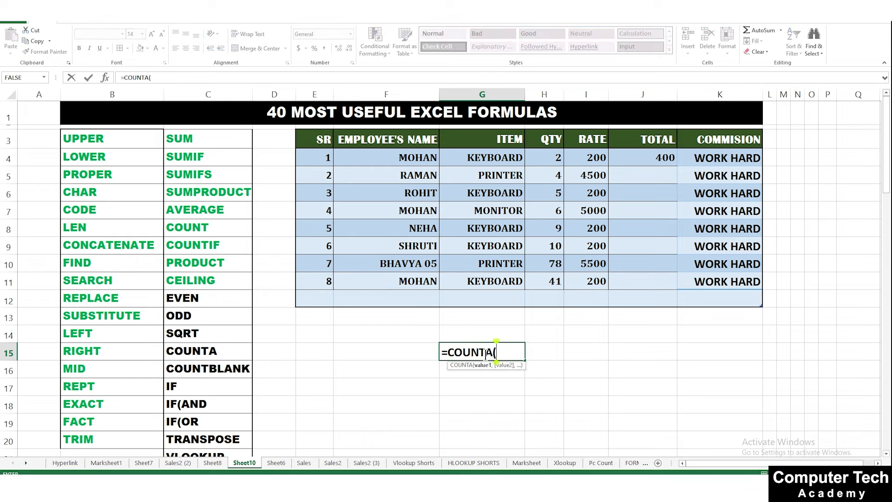
{"action": "left_click_drag", "start_coordinate": [510, 157], "coordinate": [602, 284]}
{"action": "key", "text": "Return"}
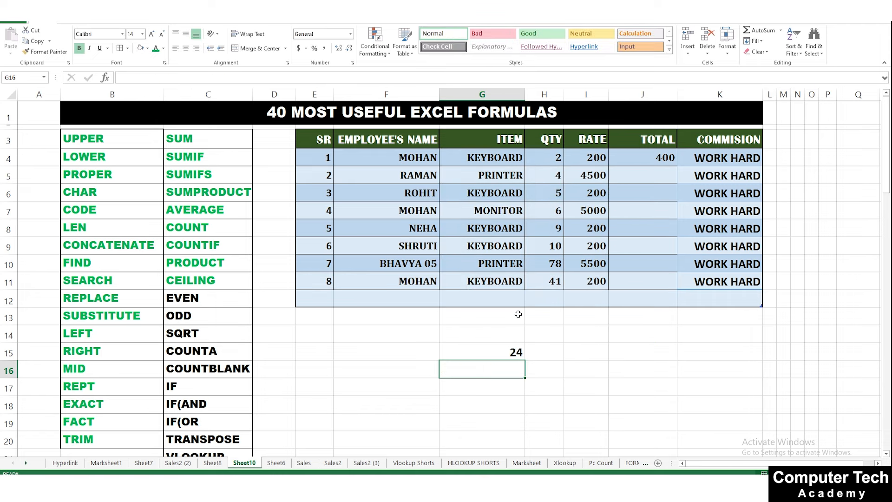
Review the ITEM and RATE cells being counted and clear the COUNTA example from G15
{"action": "left_click", "coordinate": [486, 159]}
{"action": "left_click_drag", "start_coordinate": [589, 158], "coordinate": [587, 176]}
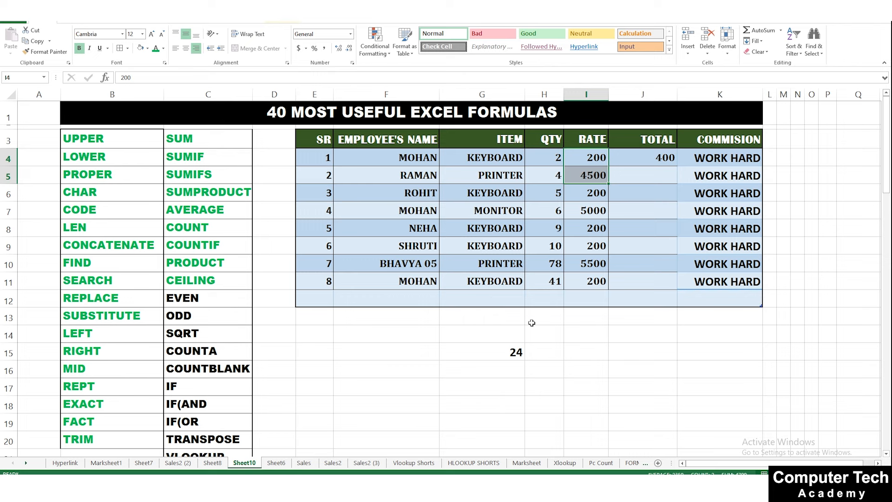
{"action": "left_click", "coordinate": [516, 350]}
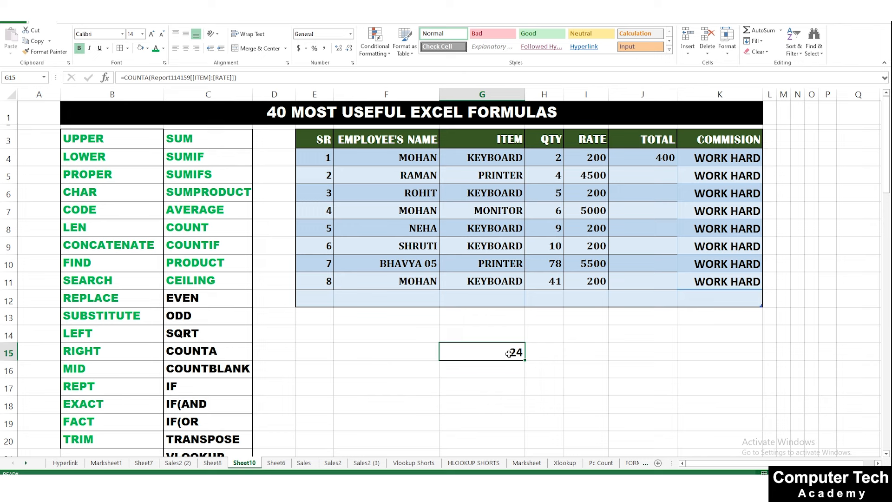
{"action": "key", "text": "Delete"}
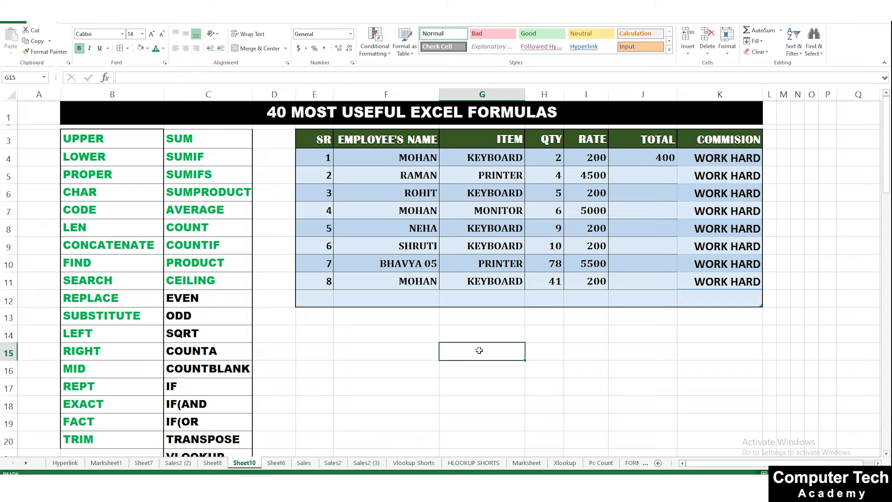
Enter a COUNTBLANK formula in G15 covering the table's RATE and TOTAL columns
{"action": "type", "text": "=COU"}
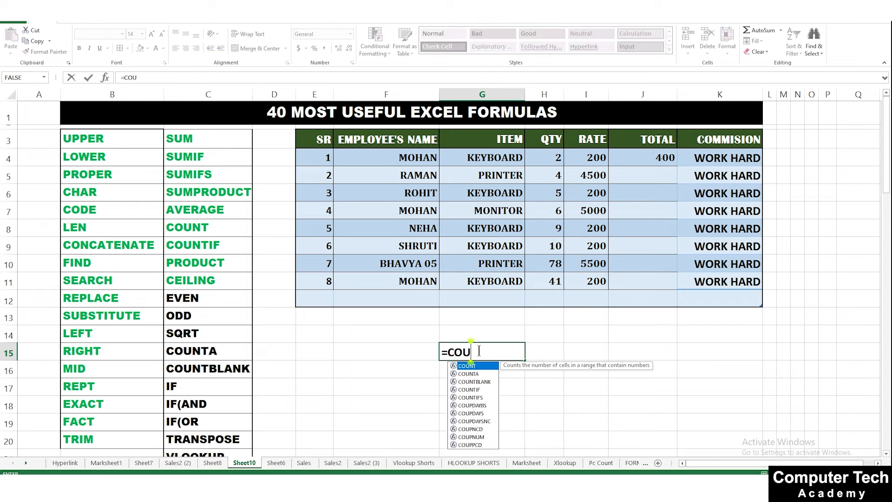
{"action": "type", "text": "NTBLANK"}
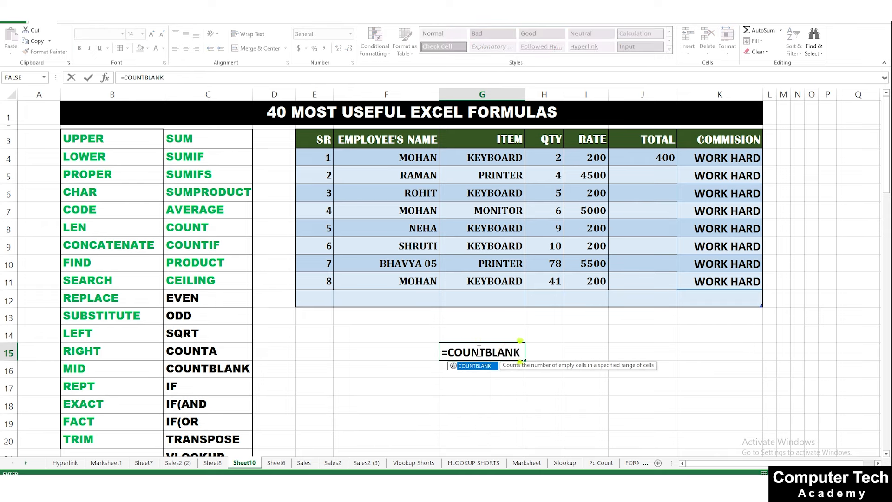
{"action": "type", "text": "("}
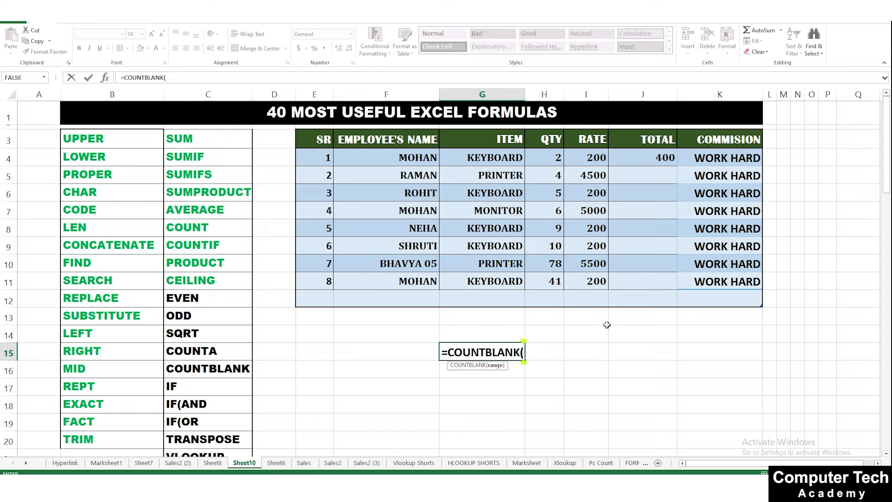
{"action": "left_click_drag", "start_coordinate": [595, 155], "coordinate": [650, 276]}
{"action": "type", "text": ")"}
{"action": "key", "text": "ctrl+Return"}
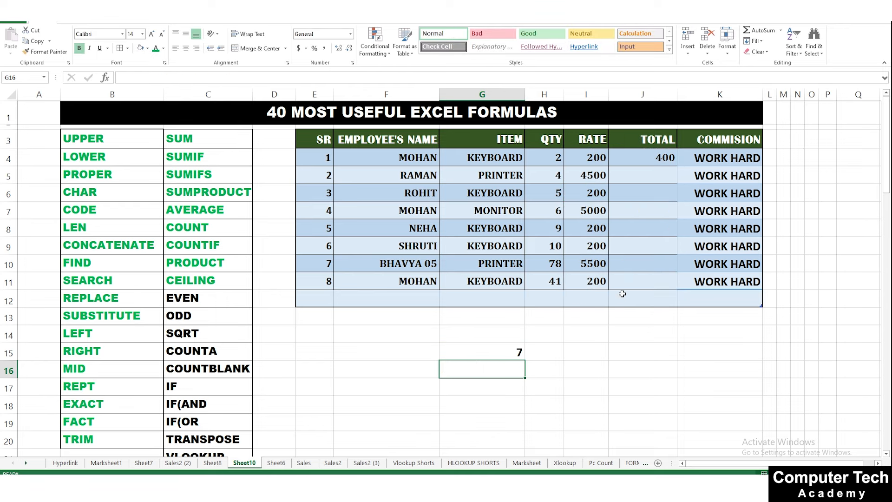
Examine the empty cells in the TOTAL column from J5 down to J11
{"action": "left_click", "coordinate": [632, 175]}
{"action": "left_click", "coordinate": [634, 203]}
{"action": "left_click", "coordinate": [634, 213]}
{"action": "left_click", "coordinate": [633, 230]}
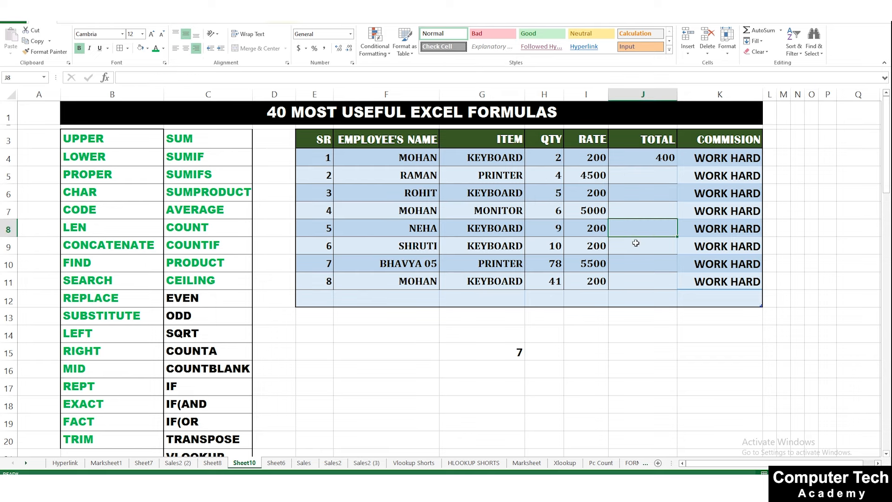
{"action": "left_click", "coordinate": [633, 246]}
{"action": "left_click", "coordinate": [634, 263]}
{"action": "left_click", "coordinate": [635, 280]}
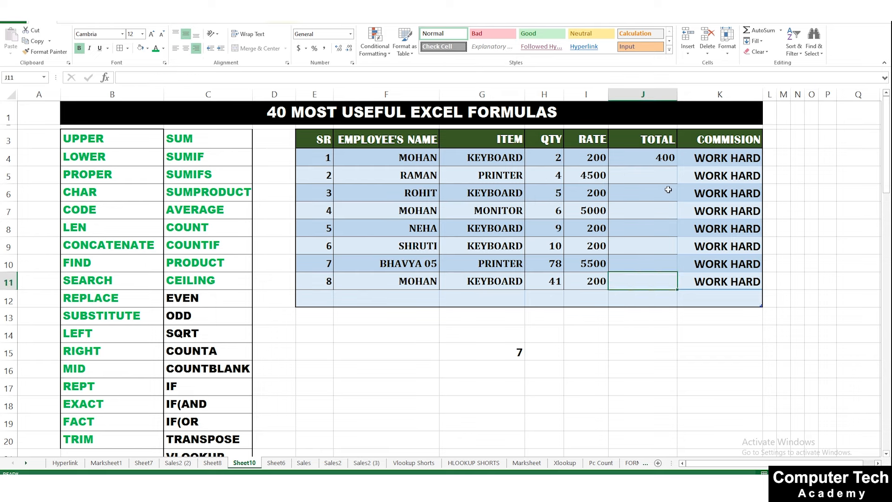
Replace the G15 formula with =COUNTBLANK(Report114159), covering all the table data, and restore the serial number 1 in E4
{"action": "left_click", "coordinate": [515, 353]}
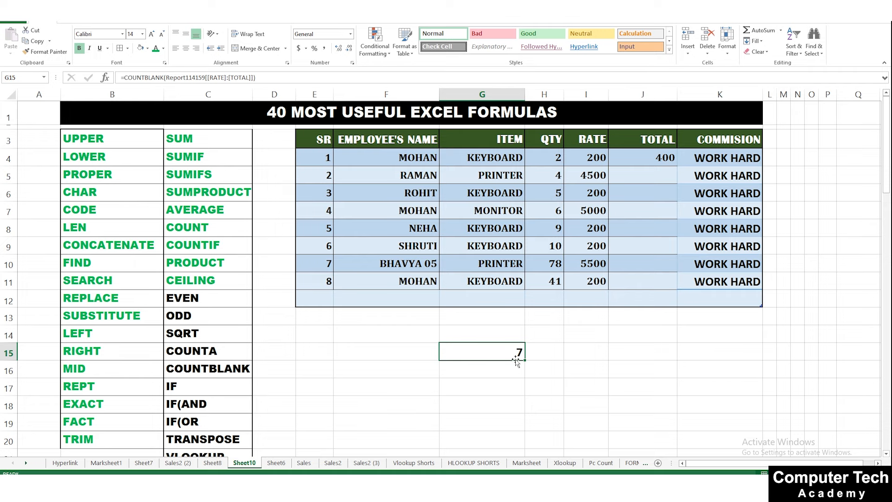
{"action": "type", "text": "=COUNTB"}
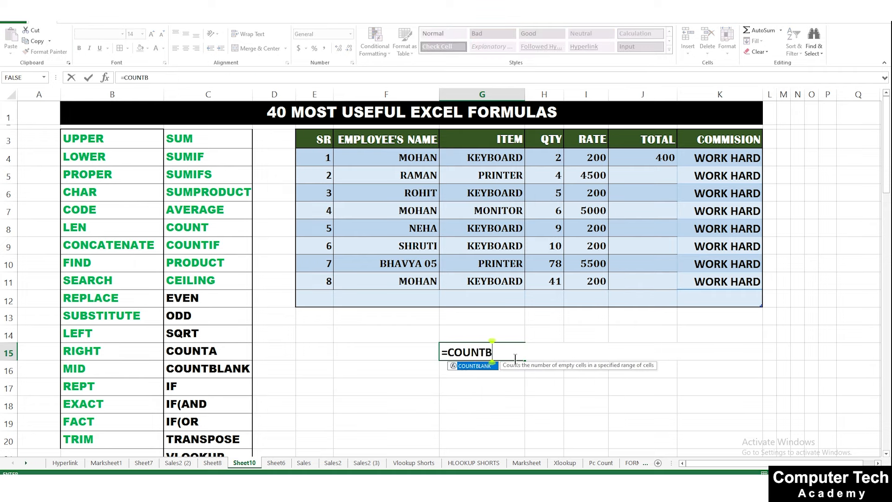
{"action": "type", "text": "LANK"}
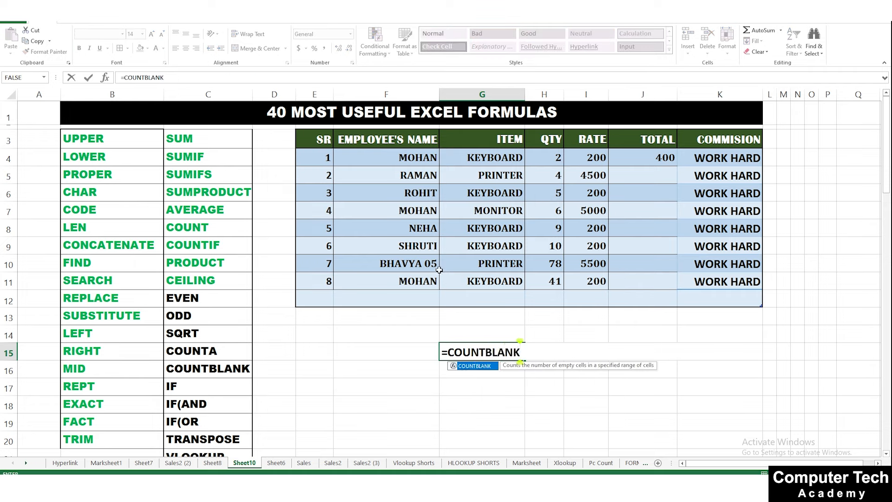
{"action": "left_click_drag", "start_coordinate": [314, 158], "coordinate": [680, 285]}
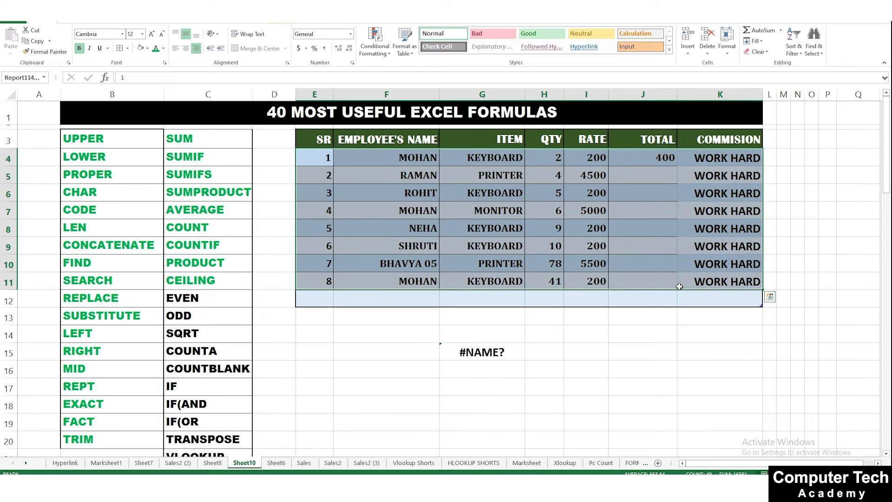
{"action": "type", "text": ")"}
{"action": "double_click", "coordinate": [498, 353]}
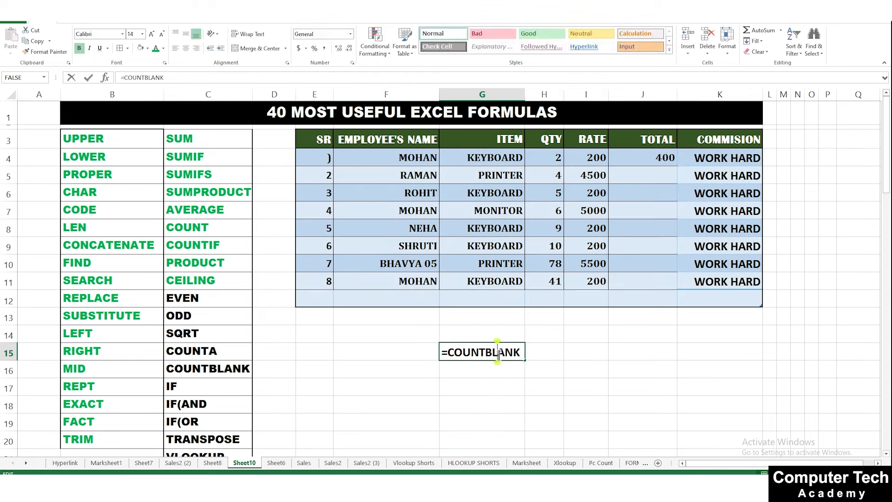
{"action": "type", "text": "("}
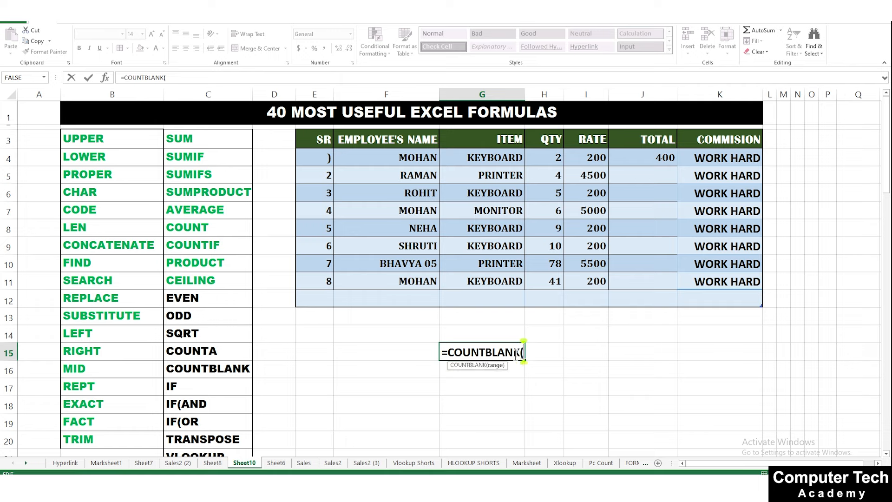
{"action": "left_click_drag", "start_coordinate": [328, 158], "coordinate": [681, 279]}
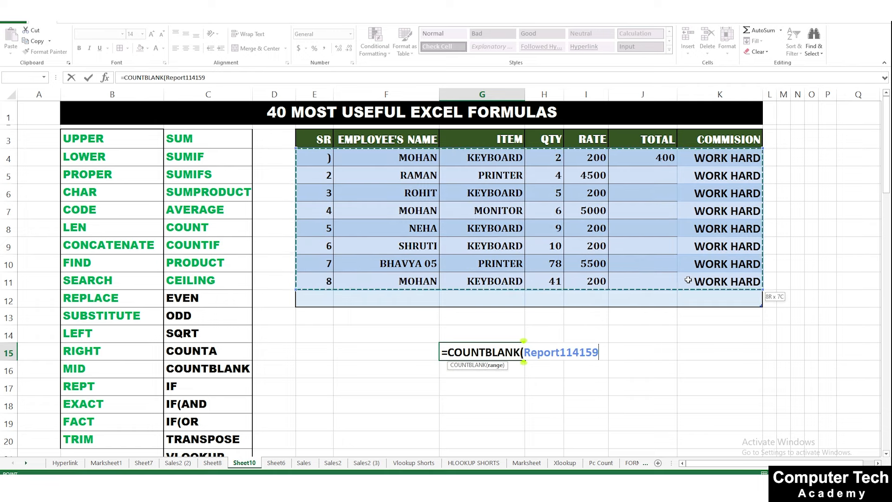
{"action": "type", "text": ")"}
{"action": "key", "text": "Return"}
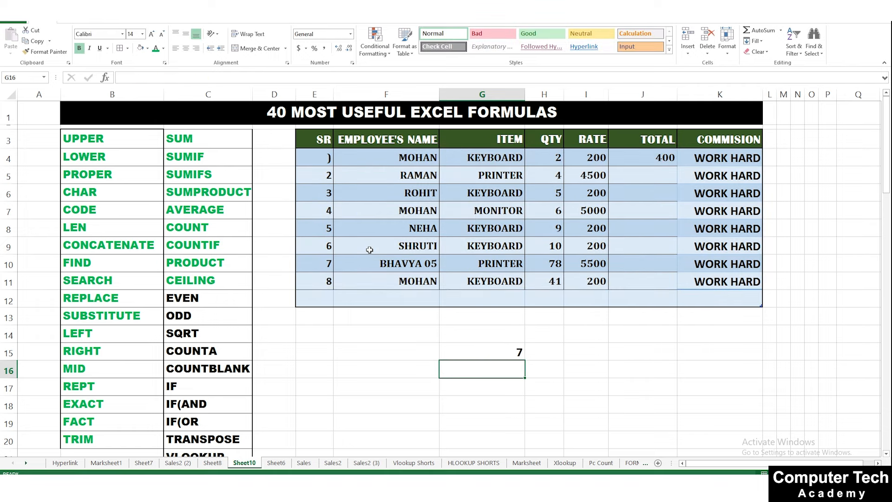
{"action": "left_click", "coordinate": [325, 160]}
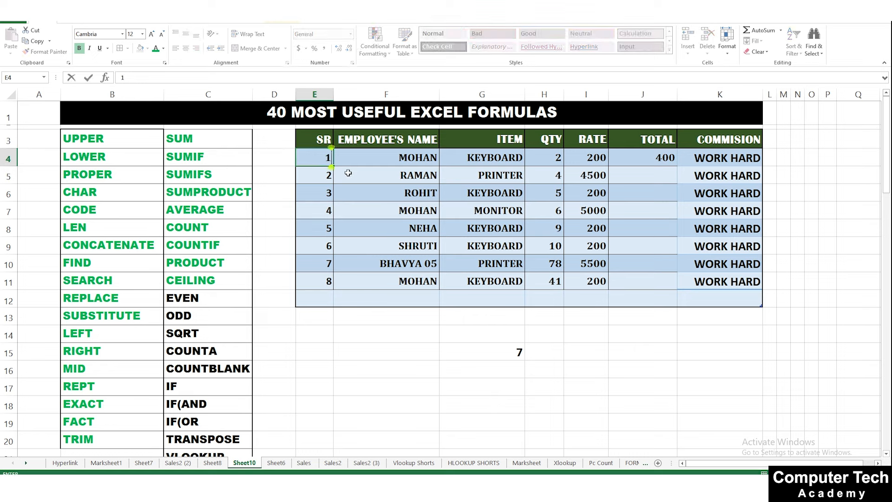
{"action": "left_click", "coordinate": [509, 354]}
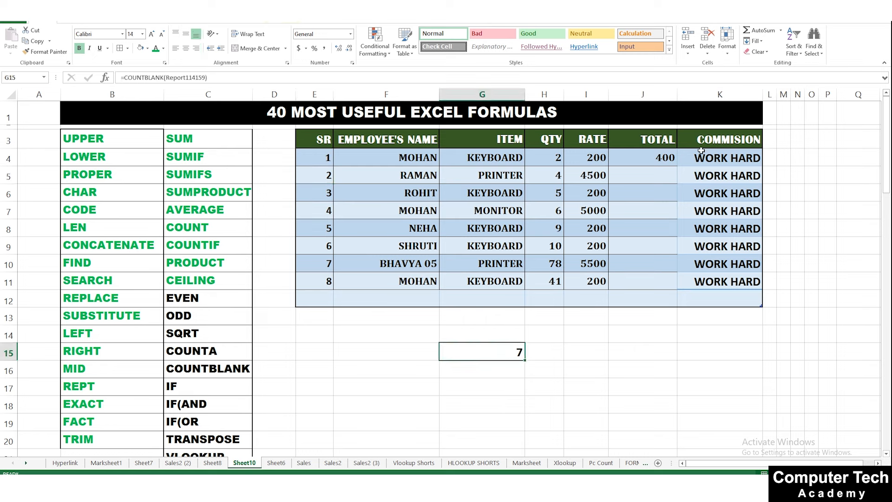
Fill two blank TOTAL cells to test COUNTBLANK: enter 4 in J6 and H in J9
{"action": "left_click", "coordinate": [641, 186]}
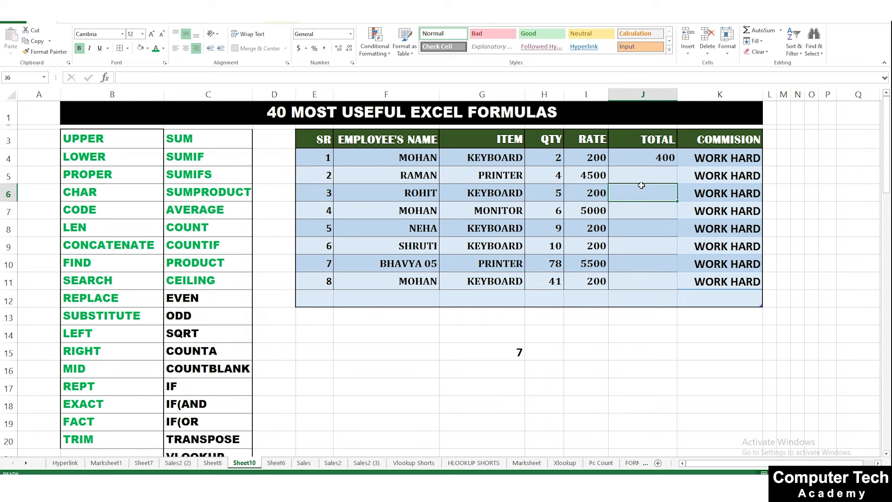
{"action": "type", "text": "4"}
{"action": "key", "text": "Return"}
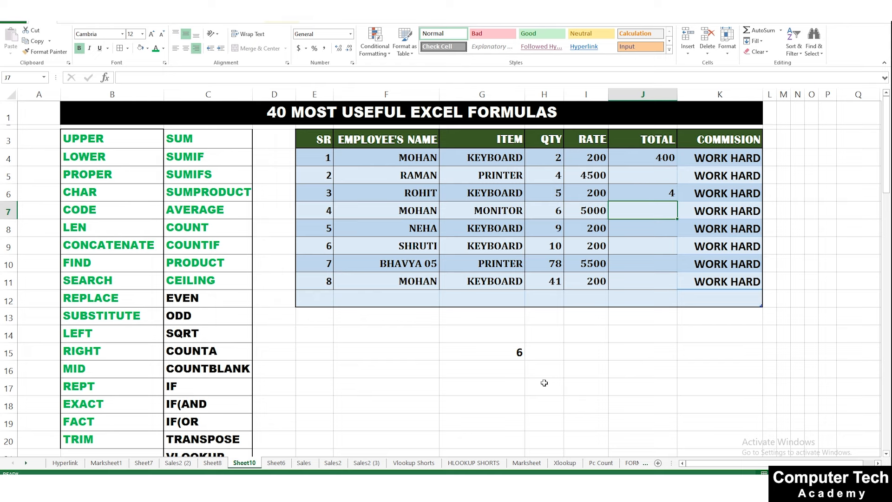
{"action": "left_click", "coordinate": [661, 247]}
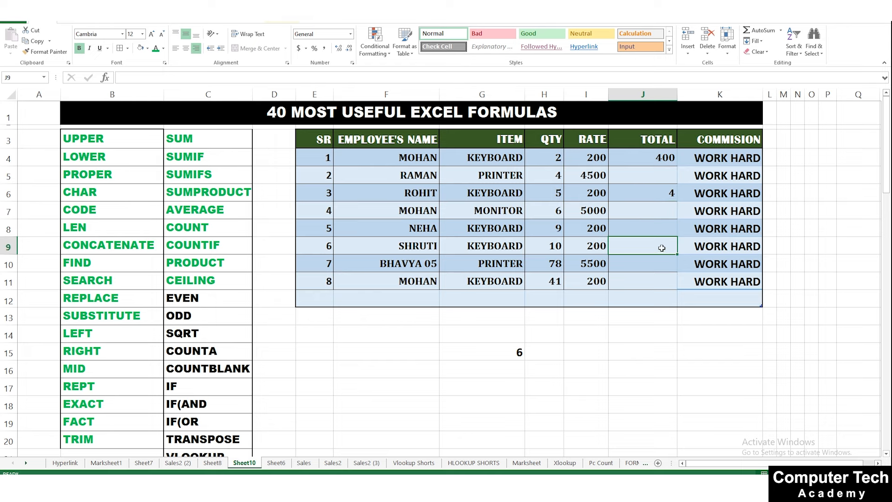
{"action": "type", "text": "H"}
{"action": "key", "text": "Return"}
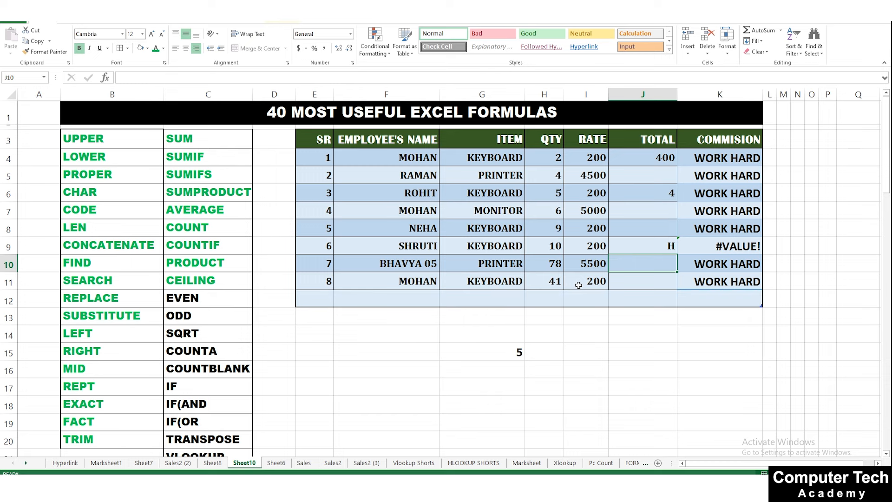
Enter a single space in the TOTAL cells J10 and J8 to test how COUNTBLANK treats spaces
{"action": "double_click", "coordinate": [641, 268]}
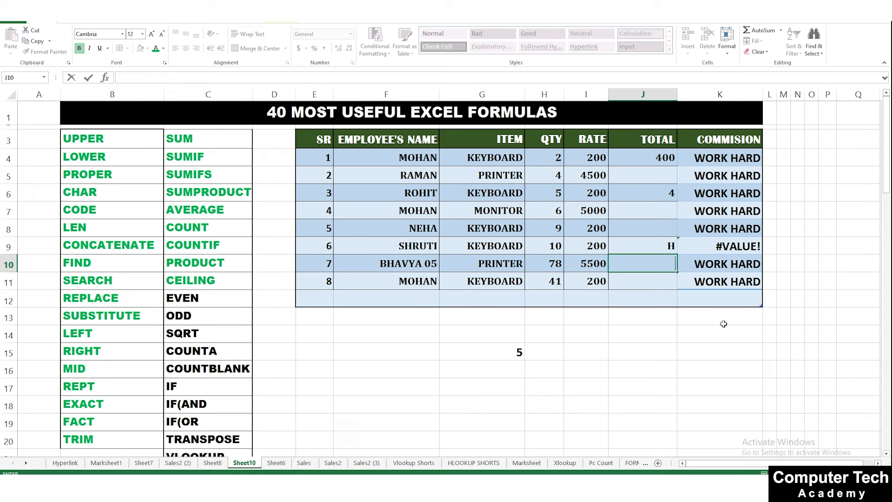
{"action": "key", "text": "Return"}
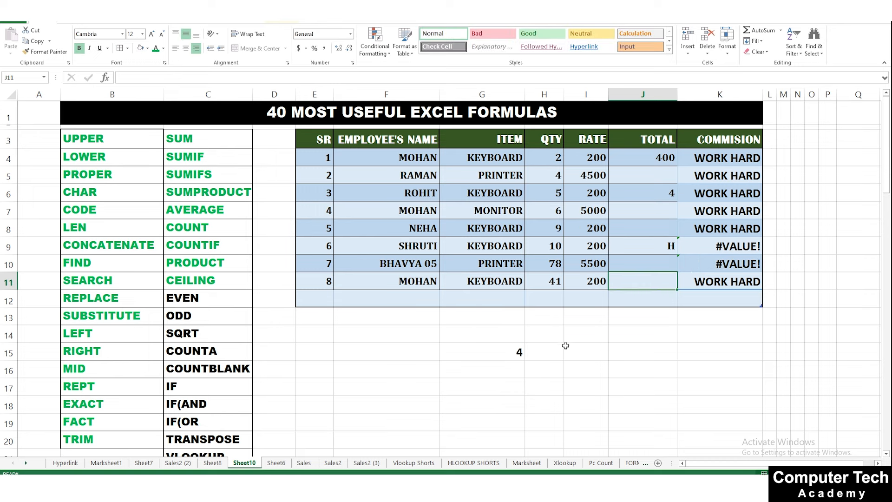
{"action": "double_click", "coordinate": [661, 226]}
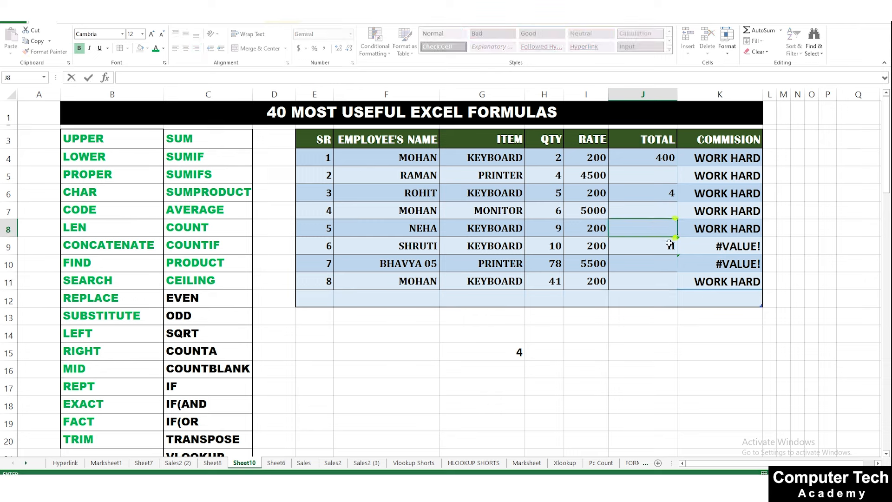
{"action": "left_click", "coordinate": [669, 247]}
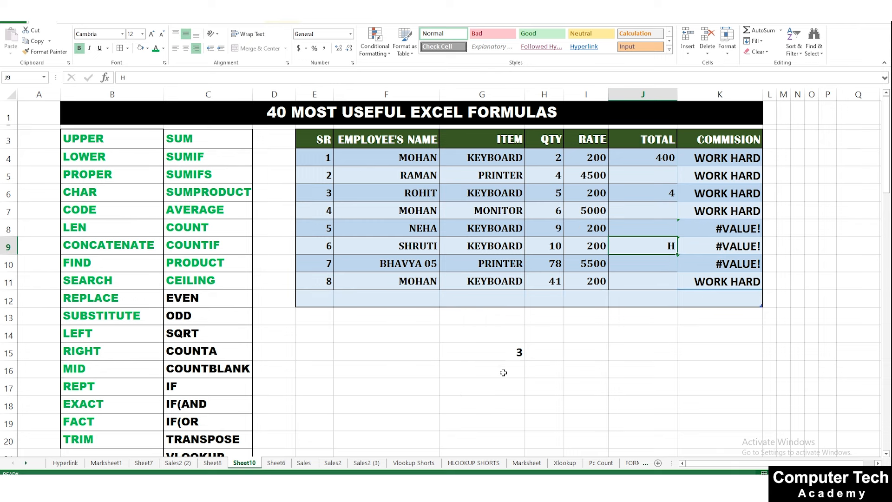
Delete the space characters from the TOTAL cells J8 and J10
{"action": "left_click", "coordinate": [657, 215]}
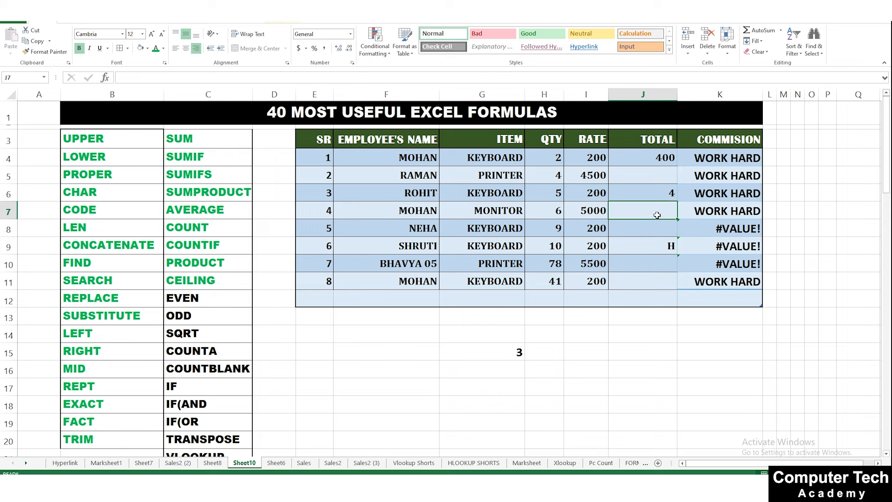
{"action": "left_click", "coordinate": [669, 232]}
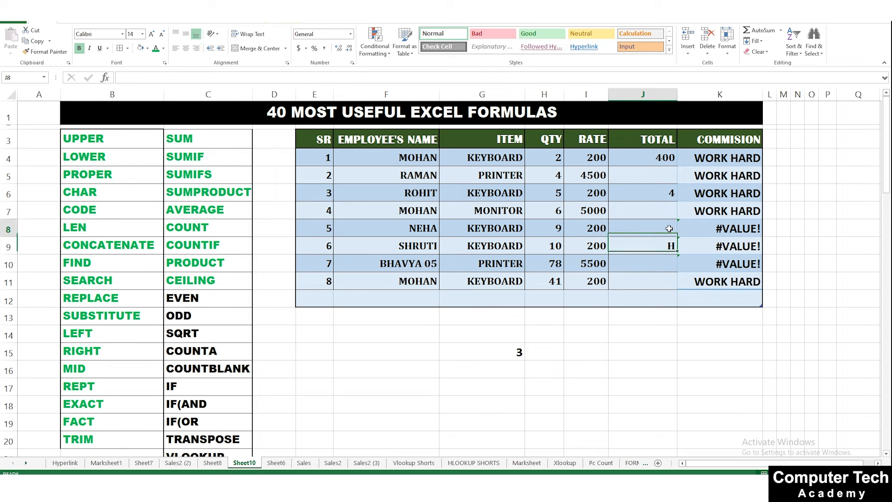
{"action": "key", "text": "Delete"}
{"action": "left_click", "coordinate": [632, 328]}
{"action": "left_click", "coordinate": [656, 279]}
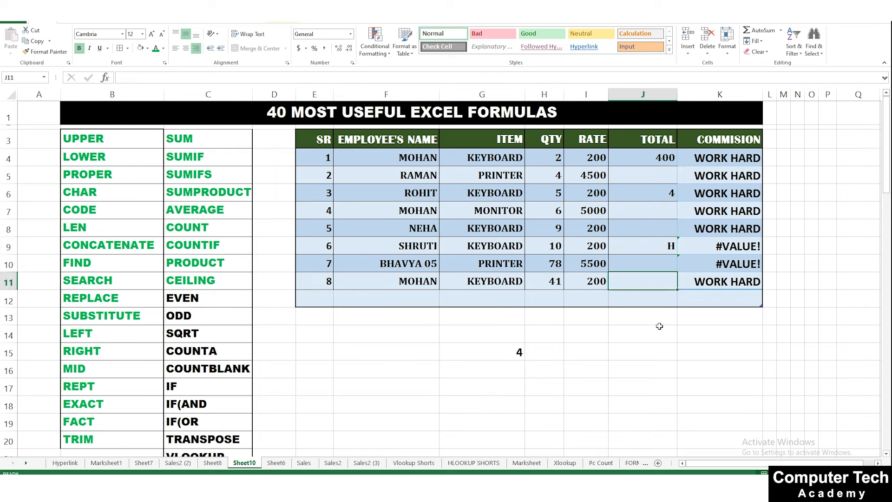
{"action": "left_click", "coordinate": [664, 267]}
{"action": "key", "text": "Delete"}
{"action": "left_click", "coordinate": [655, 336]}
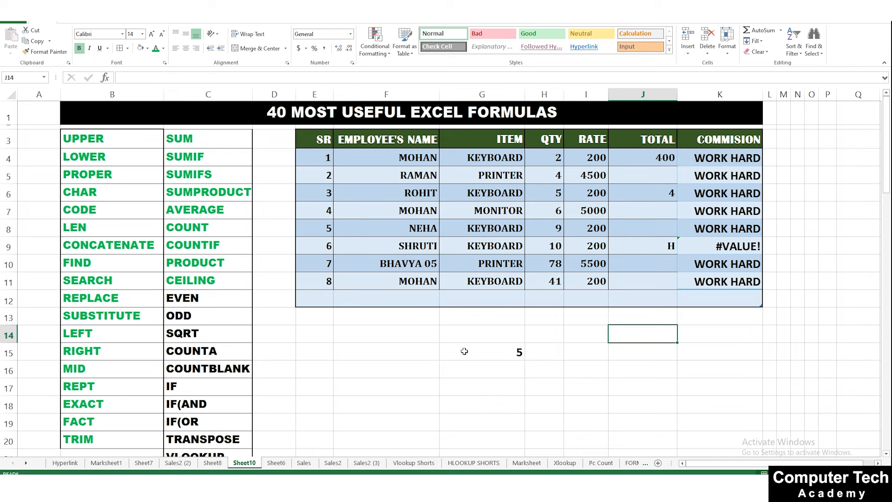
Test COUNTBLANK by deleting the ITEM entry in G7 and the RATE values in I8 and I10
{"action": "left_click", "coordinate": [517, 216]}
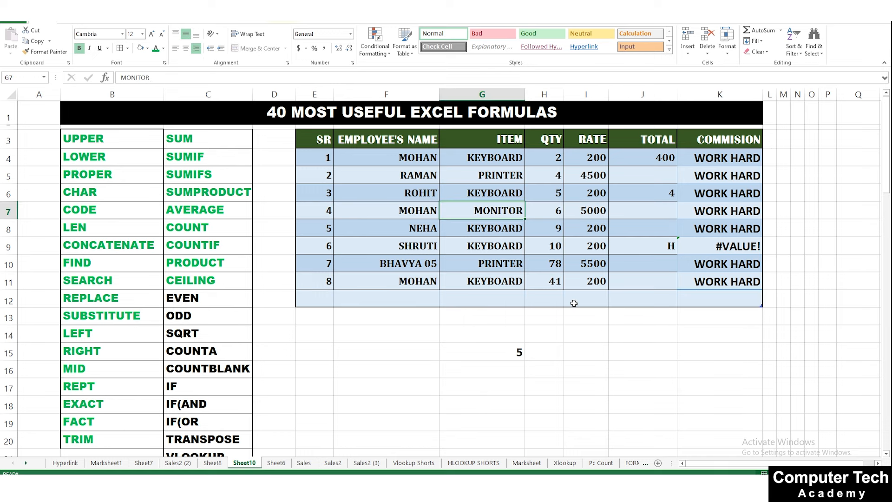
{"action": "key", "text": "Delete"}
{"action": "left_click", "coordinate": [586, 386]}
{"action": "left_click", "coordinate": [586, 228]}
{"action": "key", "text": "Delete"}
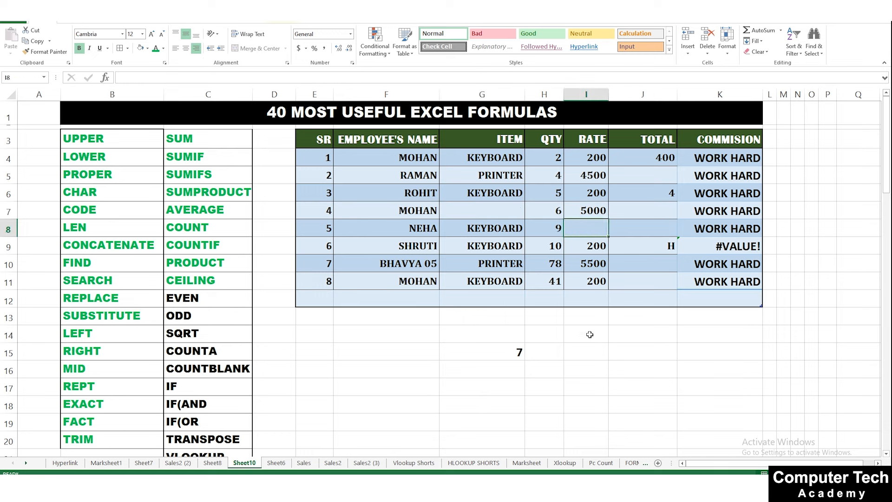
{"action": "left_click", "coordinate": [589, 334]}
{"action": "left_click", "coordinate": [581, 264]}
{"action": "key", "text": "Delete"}
{"action": "left_click", "coordinate": [608, 317]}
Undo all the COUNTBLANK test edits in the table and the formula entry in G15, leaving G15 empty
{"action": "key", "text": "ctrl+z"}
{"action": "key", "text": "ctrl+z"}
{"action": "key", "text": "ctrl+z"}
{"action": "key", "text": "ctrl+z"}
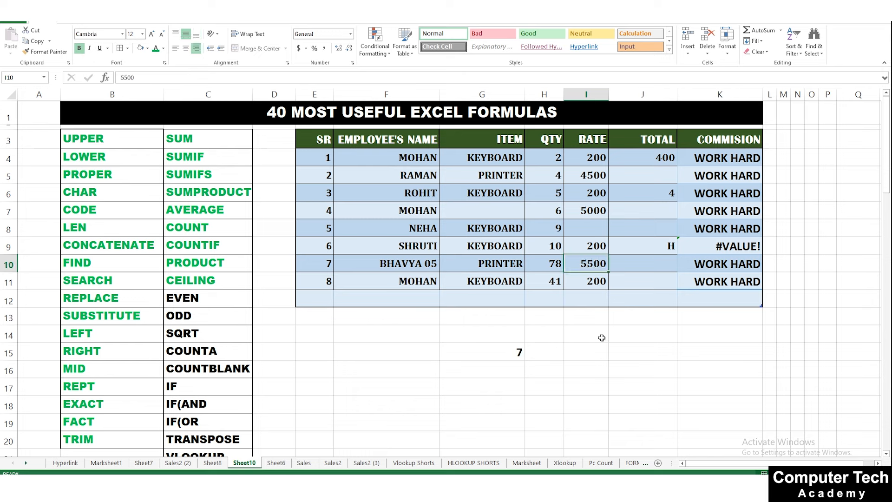
{"action": "key", "text": "ctrl+z"}
{"action": "key", "text": "ctrl+z"}
{"action": "key", "text": "ctrl+z"}
{"action": "key", "text": "ctrl+z"}
{"action": "key", "text": "ctrl+z"}
{"action": "key", "text": "ctrl+z"}
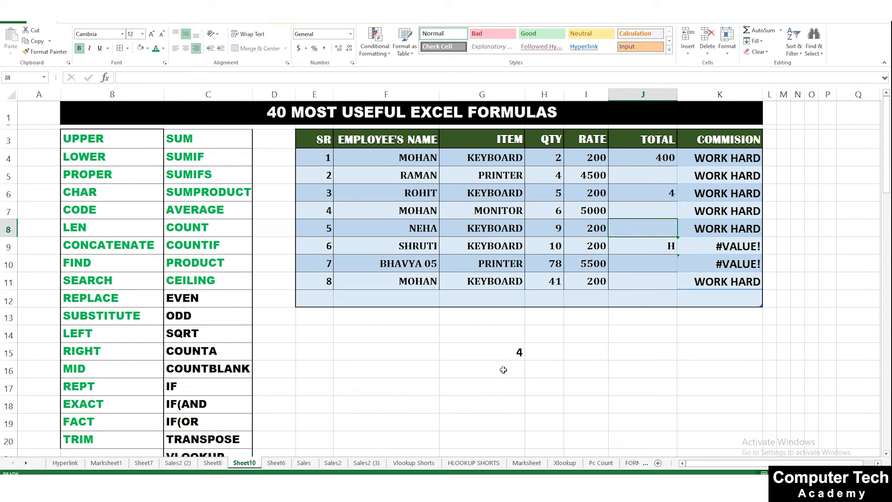
{"action": "key", "text": "ctrl+z"}
{"action": "key", "text": "ctrl+z"}
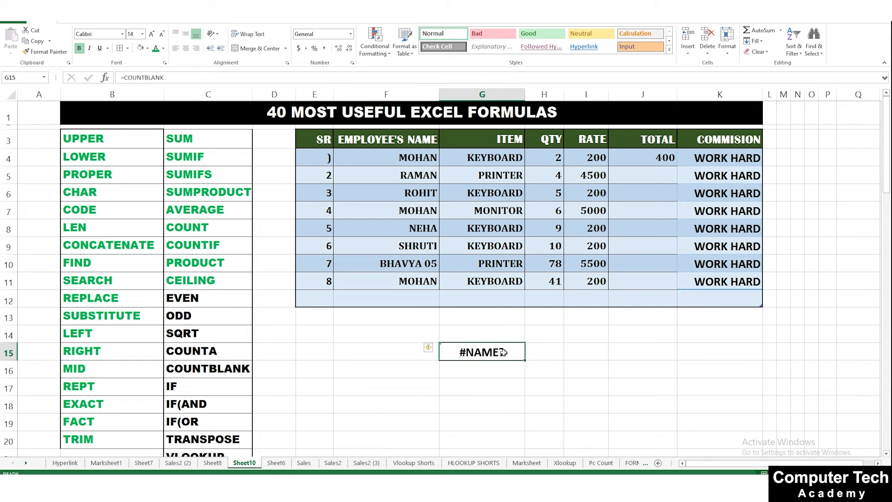
{"action": "key", "text": "ctrl+z"}
{"action": "left_click", "coordinate": [514, 334]}
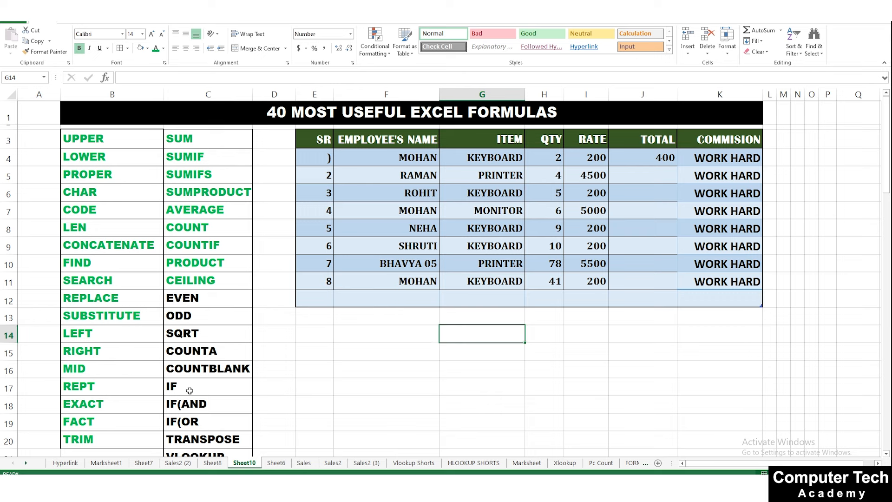
Clear the COMMISION cells K4:K11 and fill the TOTAL formula from J4 down to J11
{"action": "left_click", "coordinate": [713, 158]}
{"action": "left_click_drag", "start_coordinate": [713, 158], "coordinate": [730, 273]}
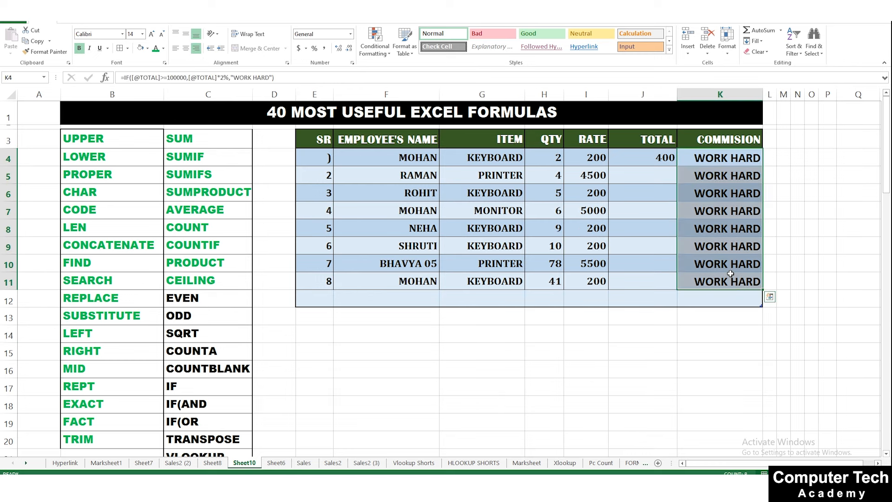
{"action": "key", "text": "Delete"}
{"action": "left_click", "coordinate": [637, 154]}
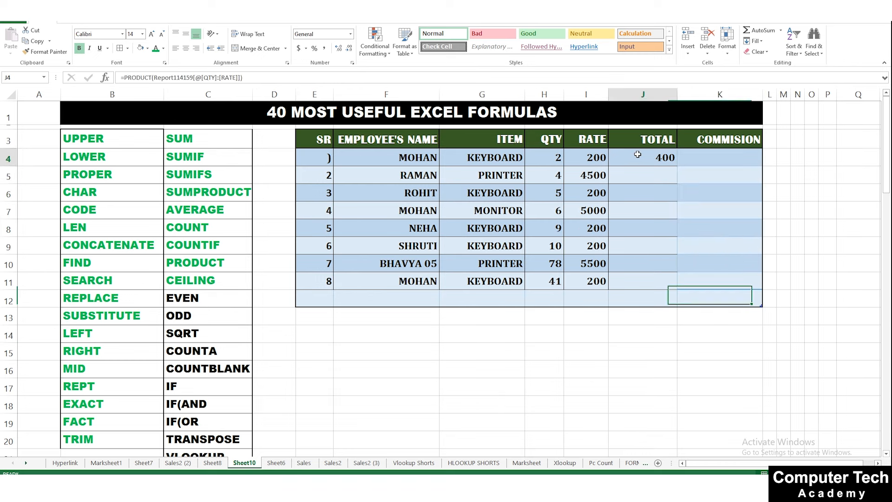
{"action": "left_click_drag", "start_coordinate": [677, 167], "coordinate": [629, 285]}
{"action": "left_click", "coordinate": [628, 362]}
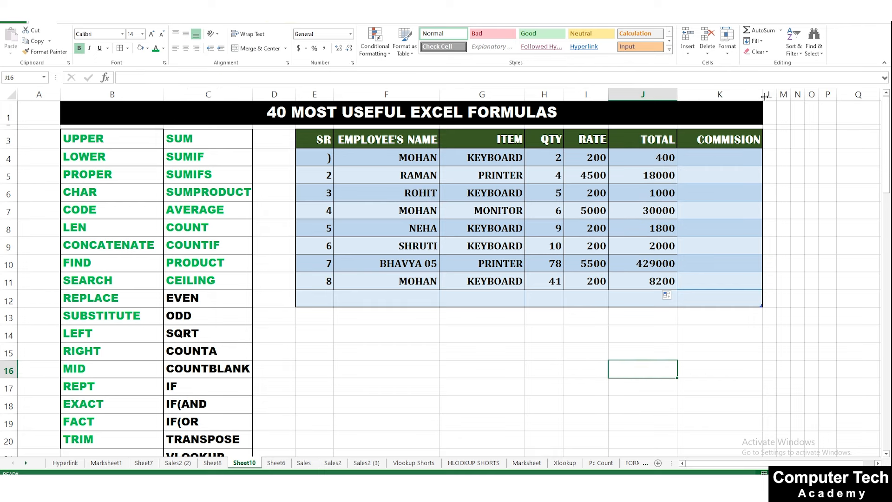
Widen the COMMISION column K slightly
{"action": "left_click_drag", "start_coordinate": [764, 96], "coordinate": [790, 96]}
{"action": "left_click", "coordinate": [656, 158]}
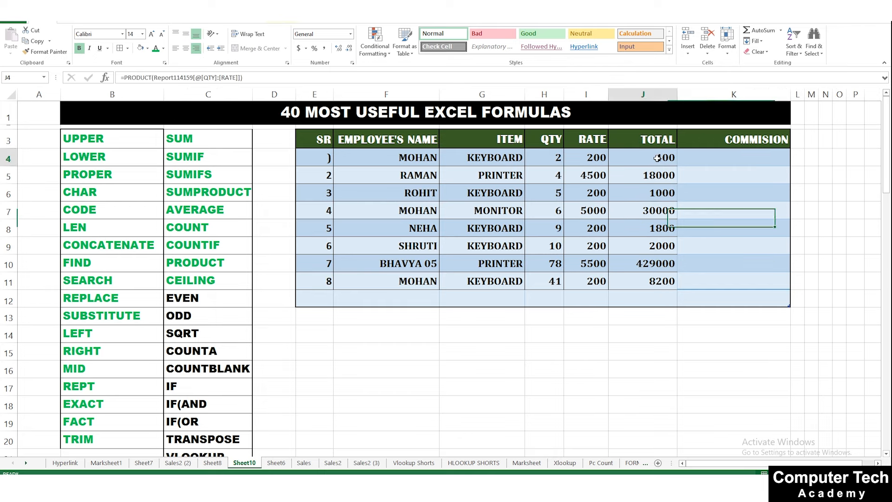
{"action": "left_click_drag", "start_coordinate": [363, 160], "coordinate": [727, 281]}
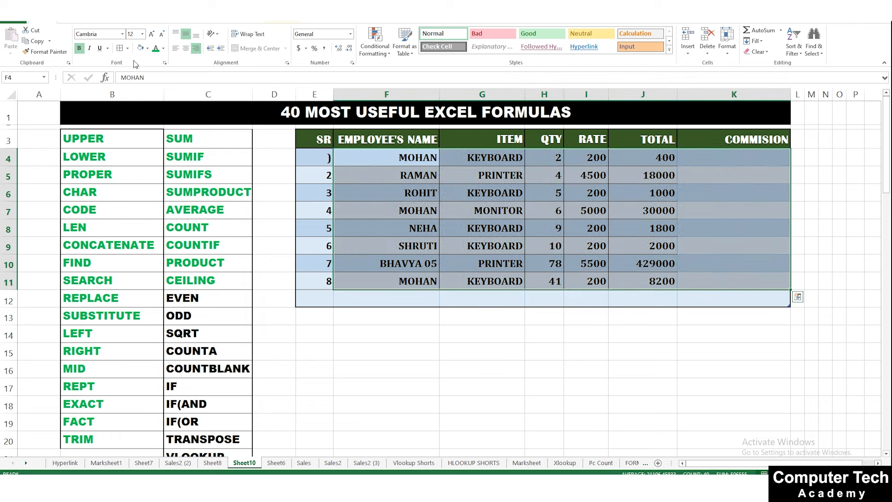
{"action": "left_click", "coordinate": [660, 292]}
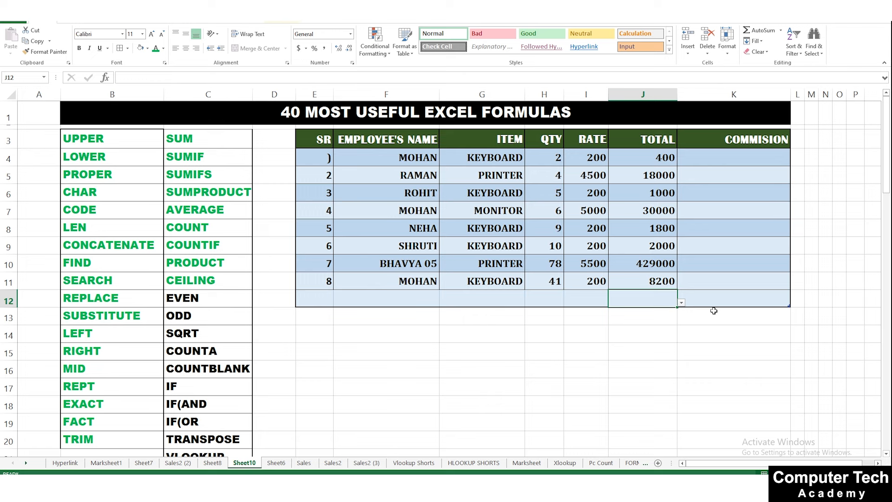
{"action": "left_click", "coordinate": [725, 153]}
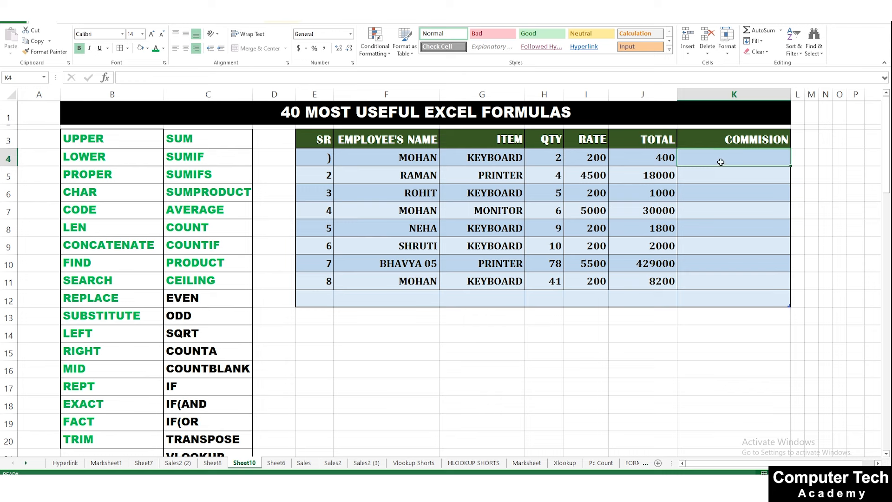
{"action": "type", "text": "=IF"}
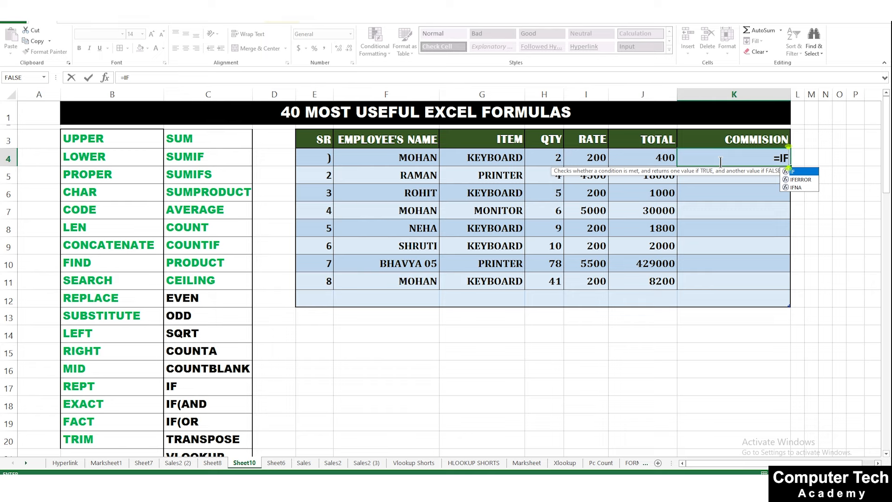
{"action": "type", "text": "("}
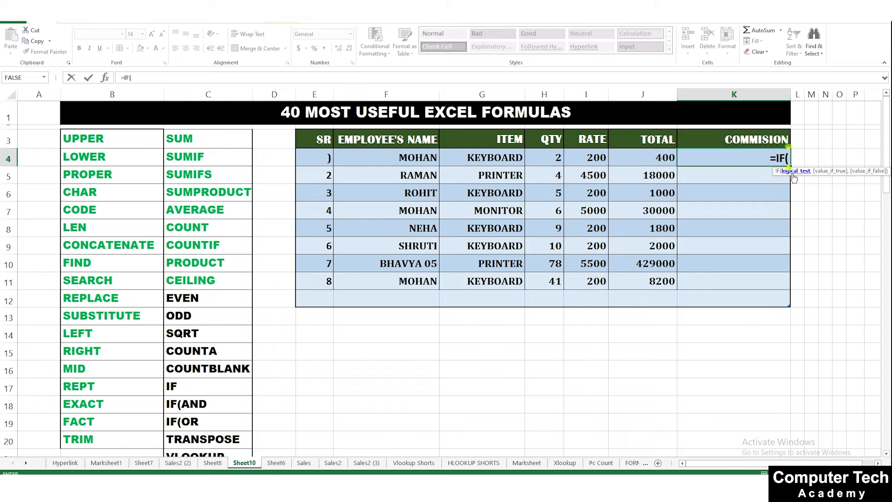
{"action": "key", "text": "Escape"}
Left-align the COMMISION cells K4:K12
{"action": "left_click", "coordinate": [772, 197]}
{"action": "left_click_drag", "start_coordinate": [750, 158], "coordinate": [753, 297]}
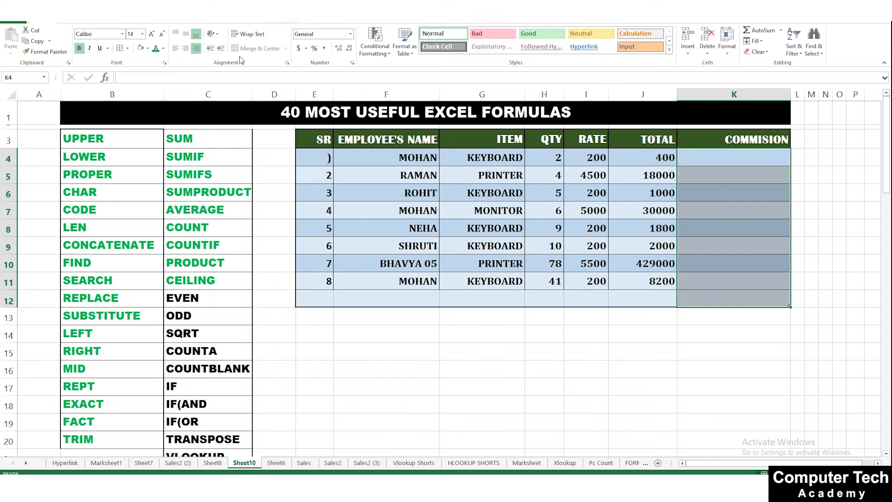
{"action": "left_click", "coordinate": [175, 47]}
{"action": "left_click", "coordinate": [715, 163]}
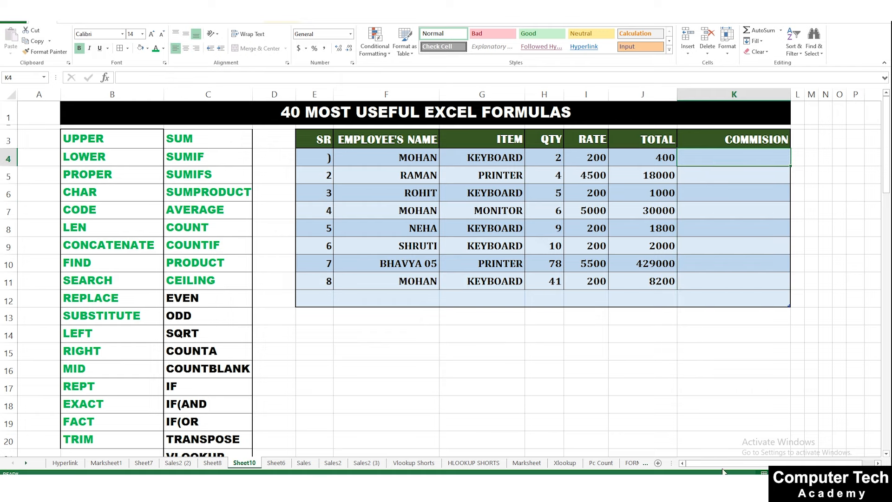
{"action": "left_click_drag", "start_coordinate": [723, 463], "coordinate": [751, 465]}
{"action": "type", "text": "="}
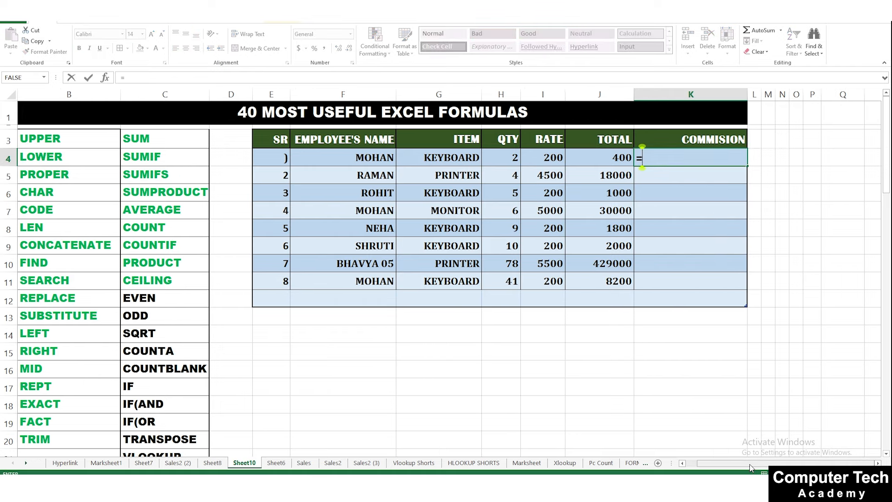
{"action": "type", "text": "IF("}
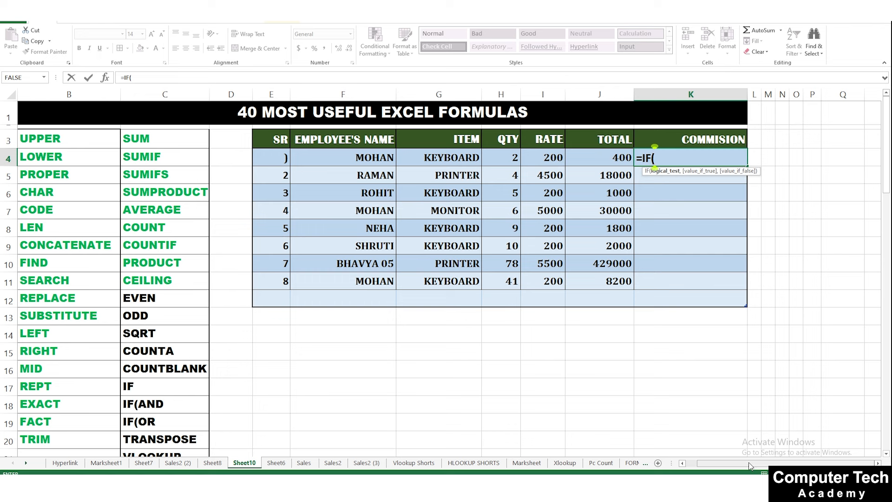
{"action": "left_click", "coordinate": [611, 158]}
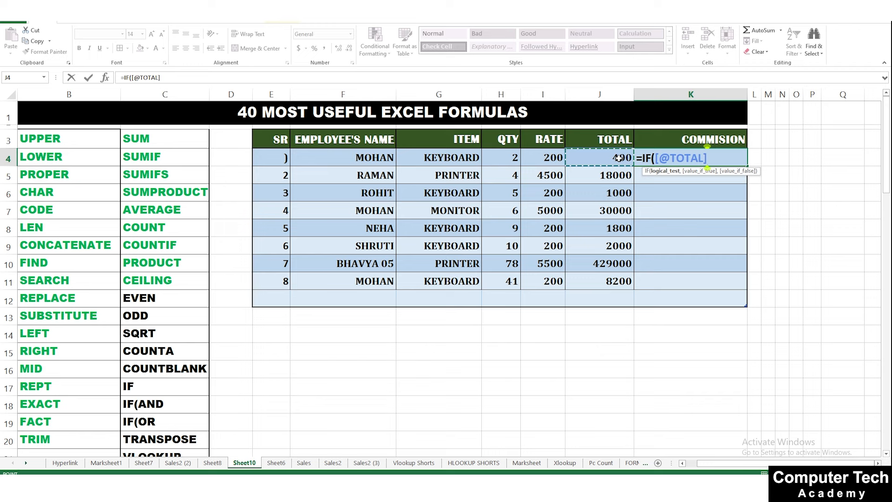
{"action": "type", "text": ">=20000,"}
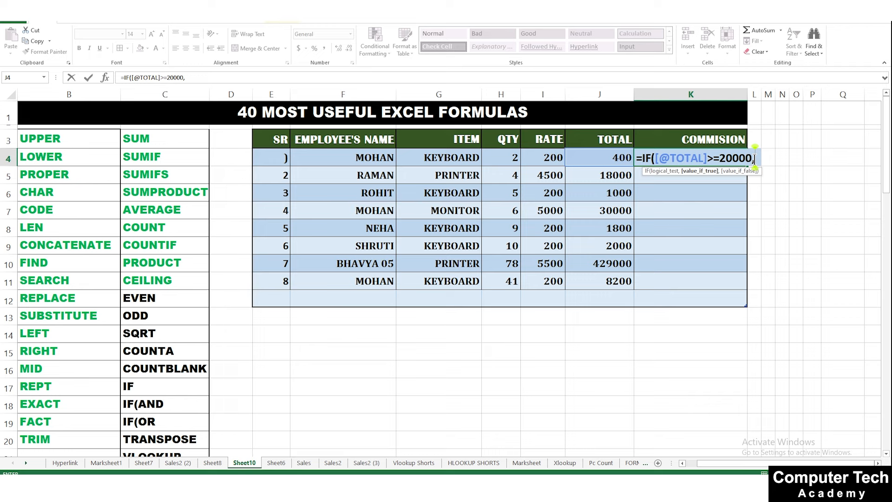
{"action": "type", "text": "\"1000"}
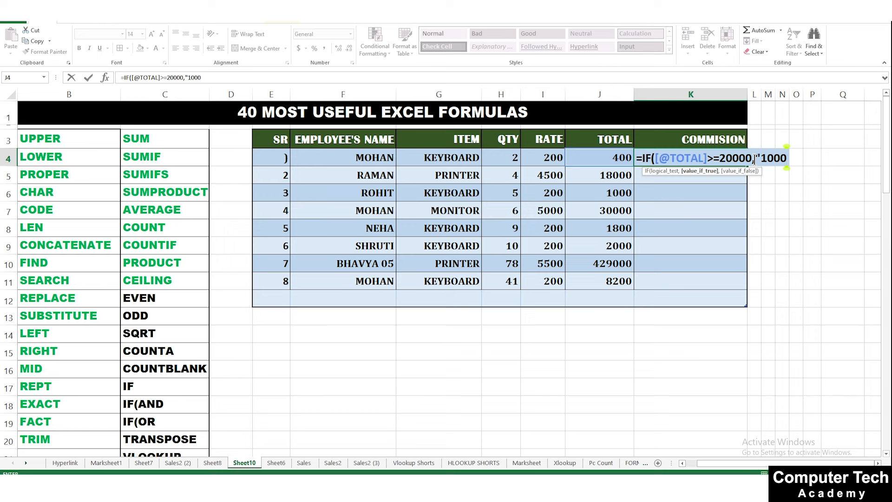
{"action": "type", "text": "RS\""}
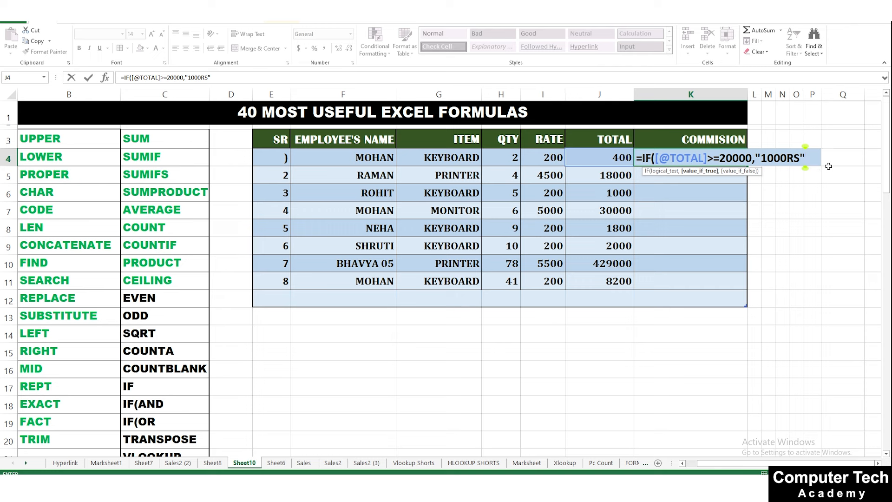
{"action": "type", "text": ")"}
{"action": "key", "text": "ctrl+Return"}
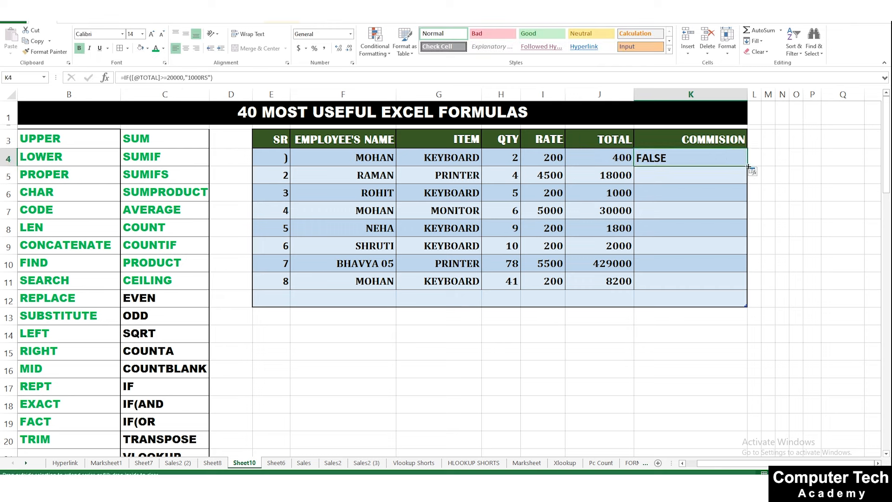
{"action": "left_click_drag", "start_coordinate": [744, 166], "coordinate": [746, 285]}
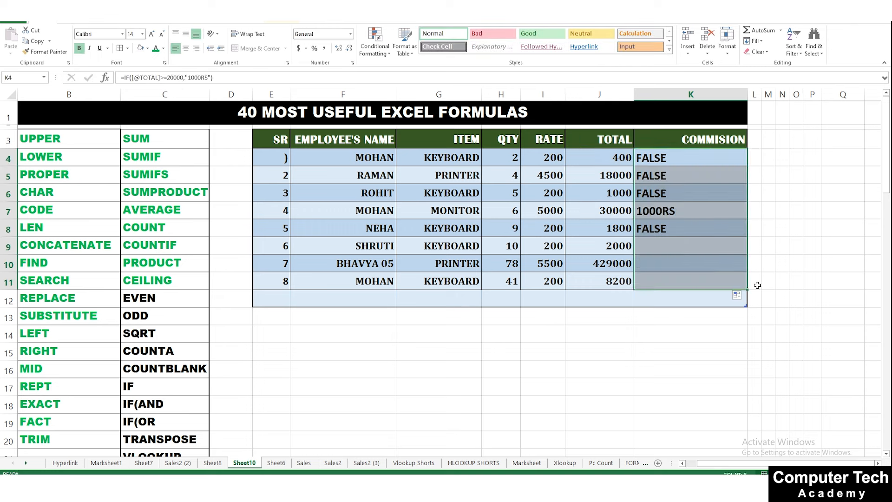
{"action": "left_click", "coordinate": [660, 250]}
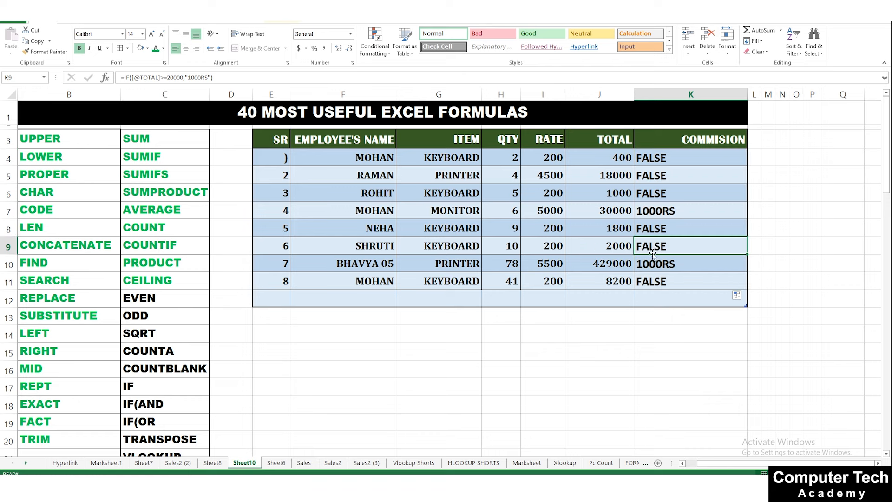
Delete the IF formula from K4
{"action": "double_click", "coordinate": [670, 160]}
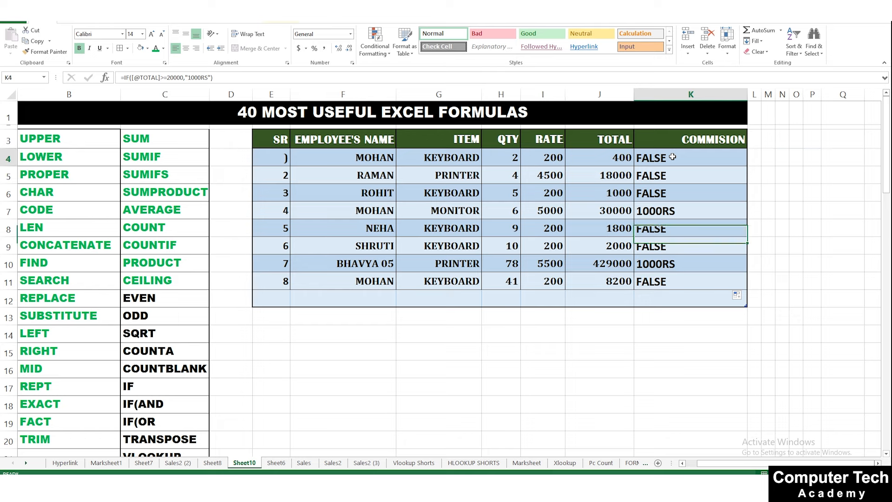
{"action": "left_click_drag", "start_coordinate": [817, 159], "coordinate": [634, 158]}
{"action": "key", "text": "BackSpace"}
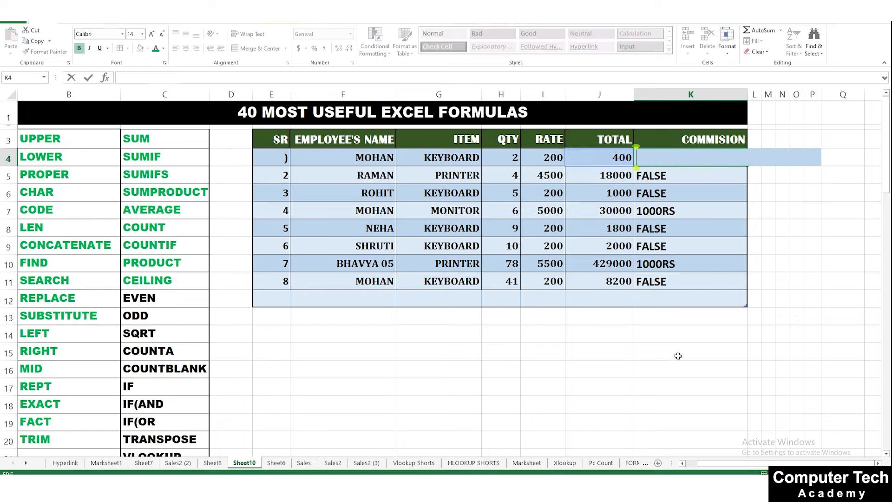
{"action": "left_click", "coordinate": [683, 263]}
{"action": "left_click", "coordinate": [676, 159]}
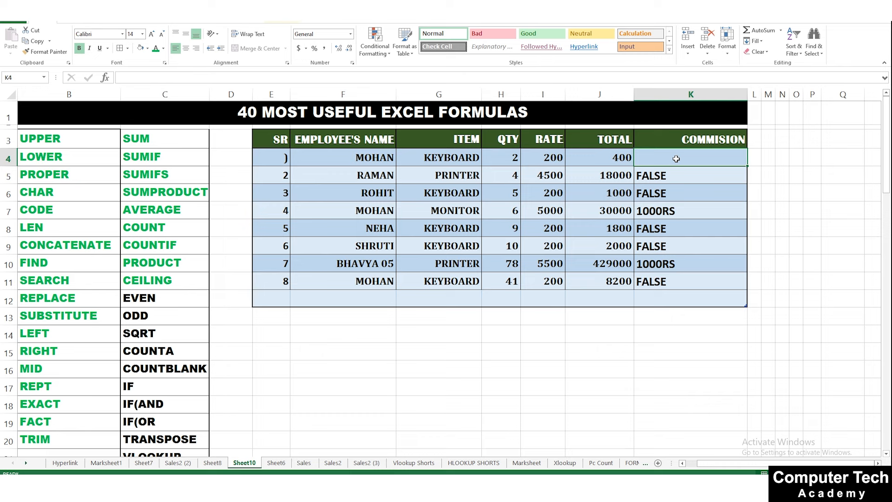
{"action": "type", "text": "="}
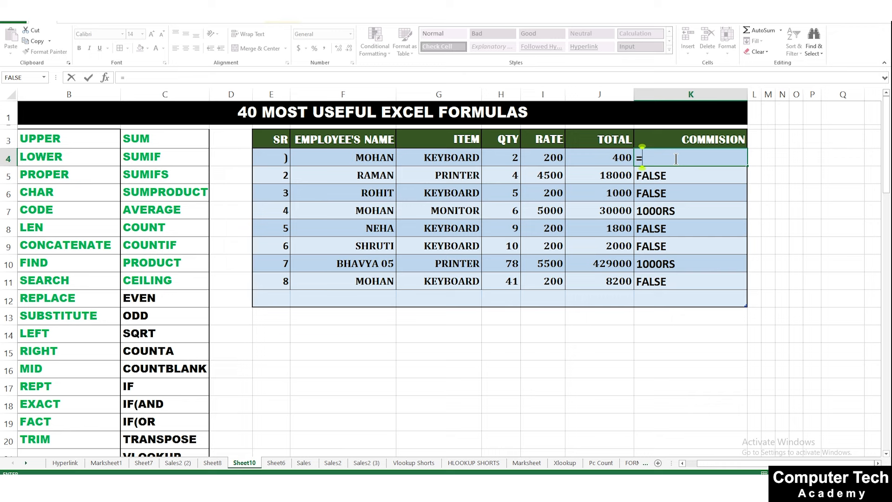
{"action": "type", "text": "IF("}
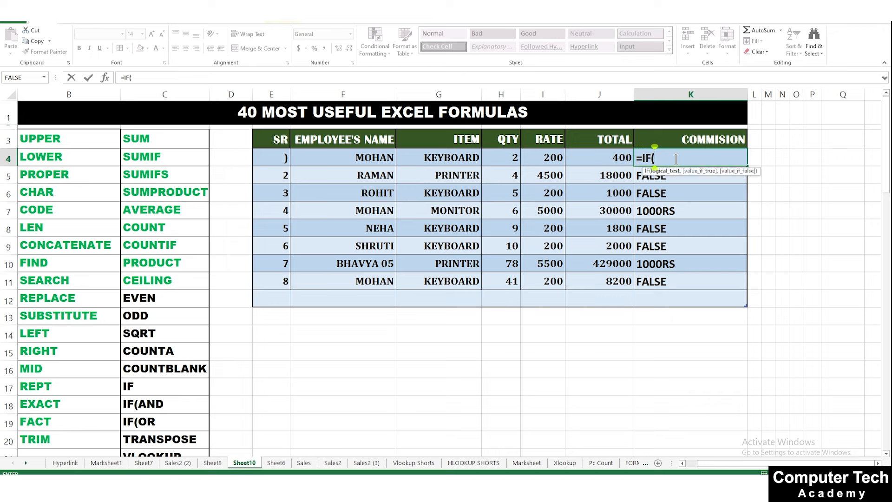
{"action": "left_click", "coordinate": [623, 158]}
{"action": "type", "text": ">=20"}
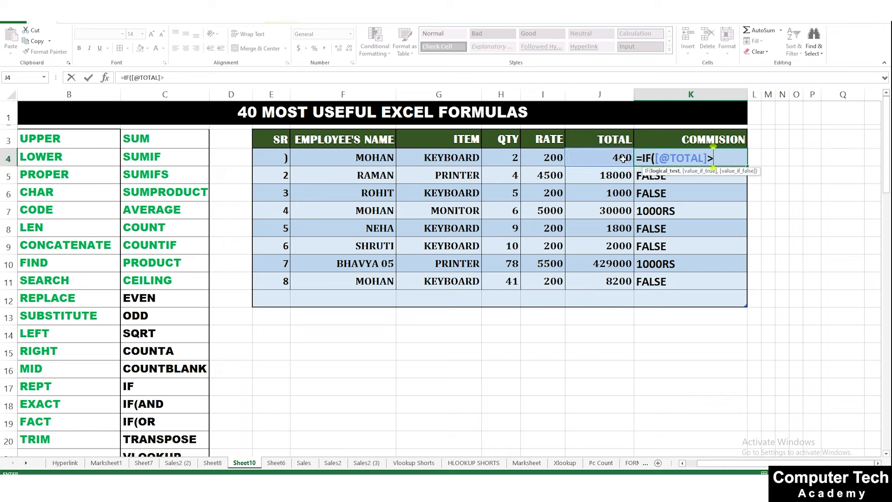
{"action": "type", "text": "000,"}
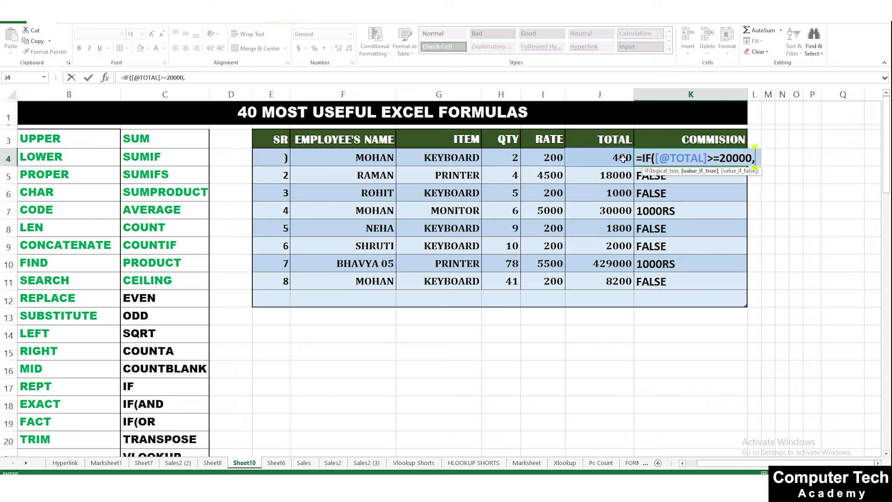
Complete K4's IF formula so totals of at least 20000 return "1000" and all others return empty text
{"action": "type", "text": "\"100"}
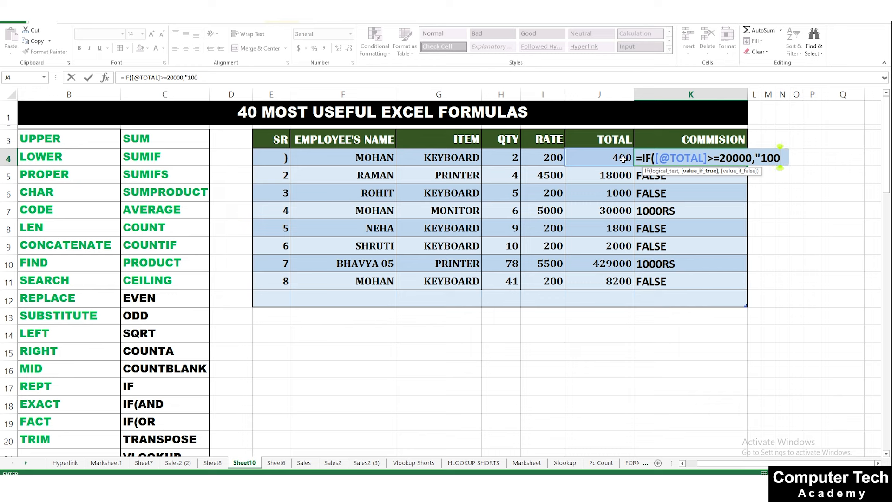
{"action": "type", "text": "0RS\""}
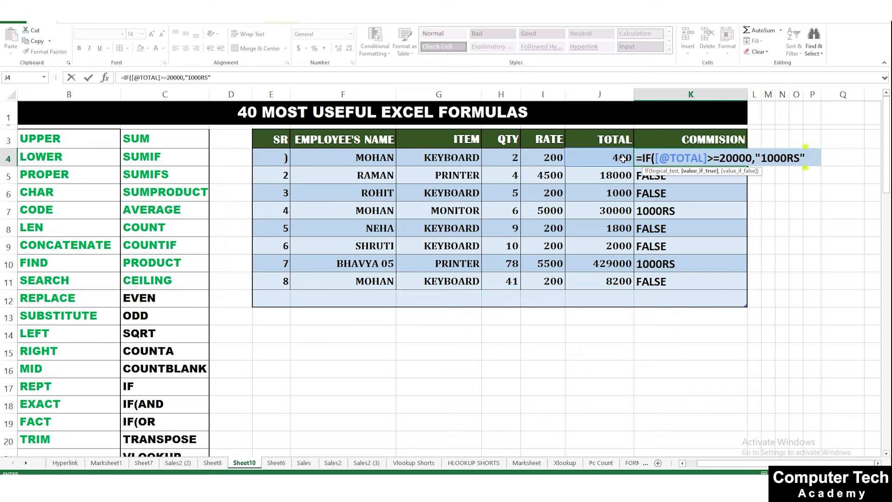
{"action": "key", "text": "BackSpace"}
{"action": "key", "text": "BackSpace"}
{"action": "key", "text": "BackSpace"}
{"action": "type", "text": "\""}
{"action": "type", "text": ","}
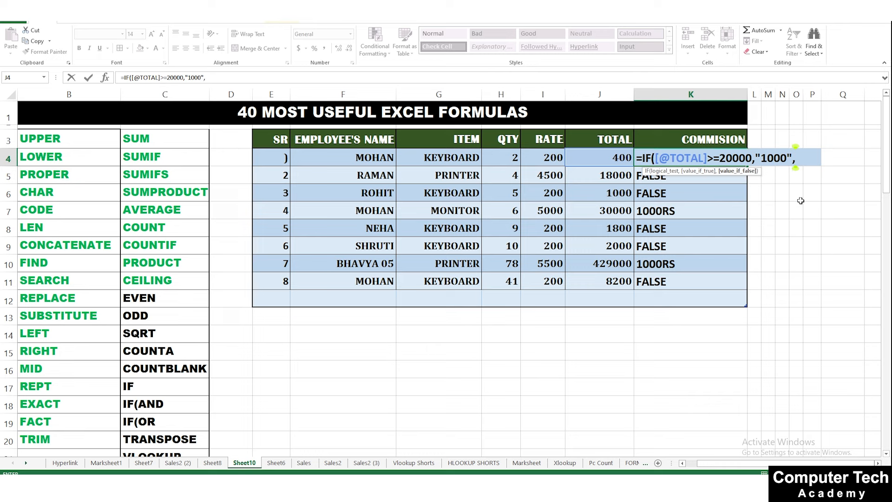
{"action": "type", "text": "\"\""}
{"action": "type", "text": ")"}
{"action": "key", "text": "ctrl+Return"}
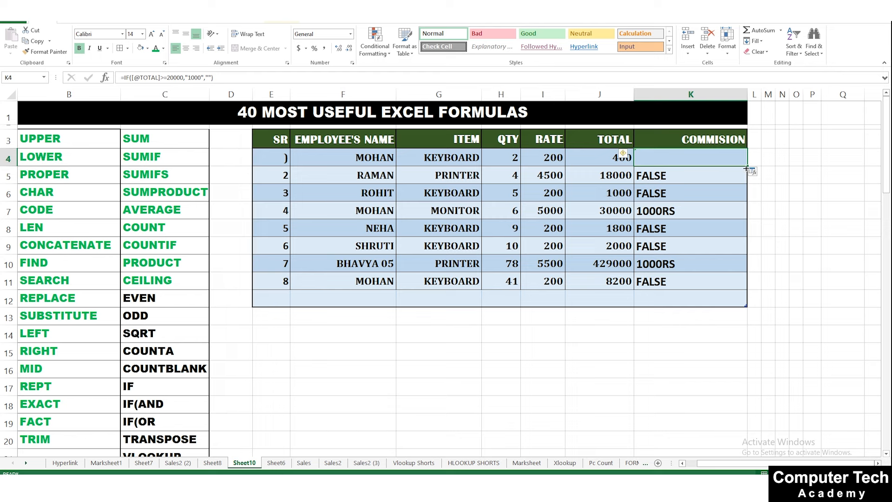
Fill K4's commission formula down through the remaining rows of the COMMISION column
{"action": "left_click_drag", "start_coordinate": [747, 166], "coordinate": [725, 297]}
{"action": "left_click", "coordinate": [672, 386]}
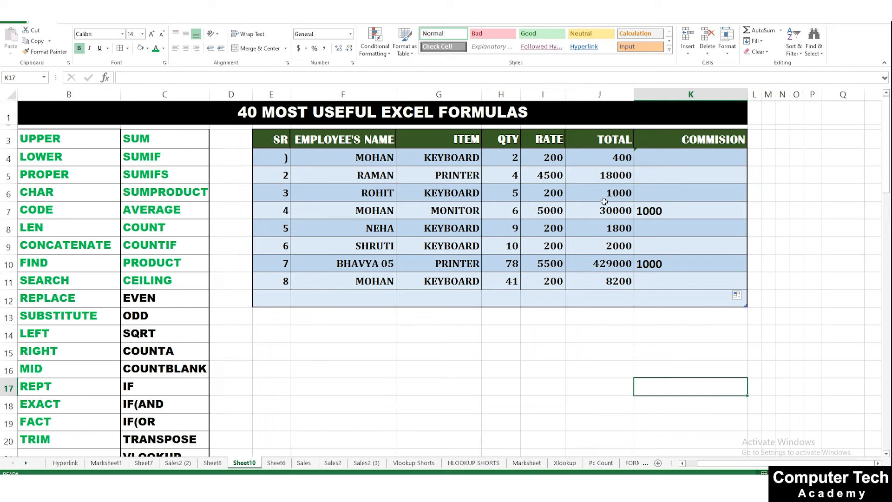
{"action": "left_click", "coordinate": [663, 268]}
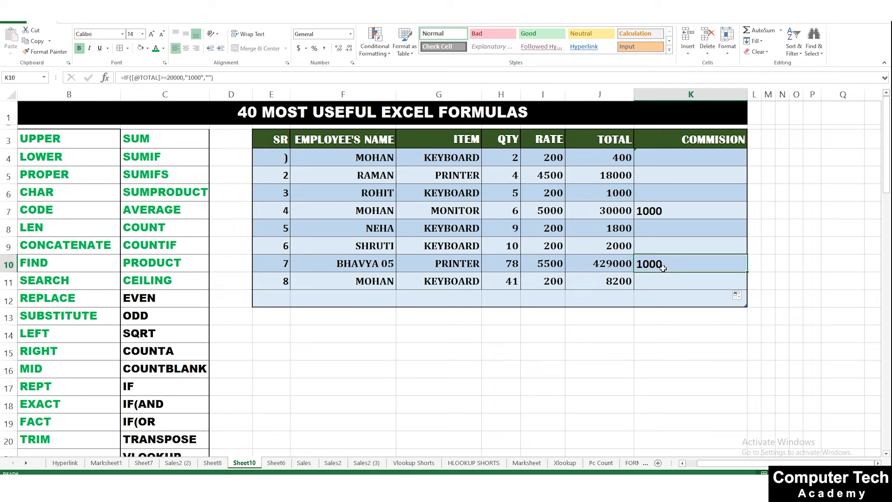
{"action": "left_click", "coordinate": [678, 160]}
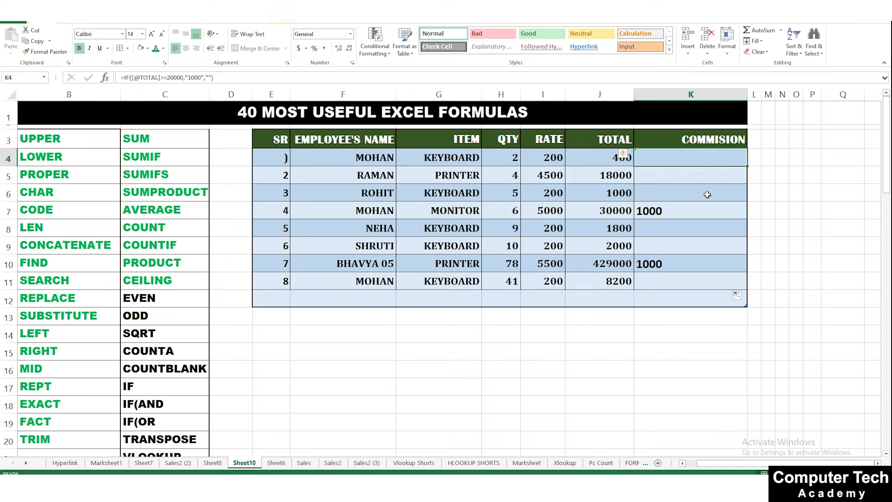
Edit the IF formula in K4 so its value-if-false returns "WORK HARD"
{"action": "double_click", "coordinate": [702, 155]}
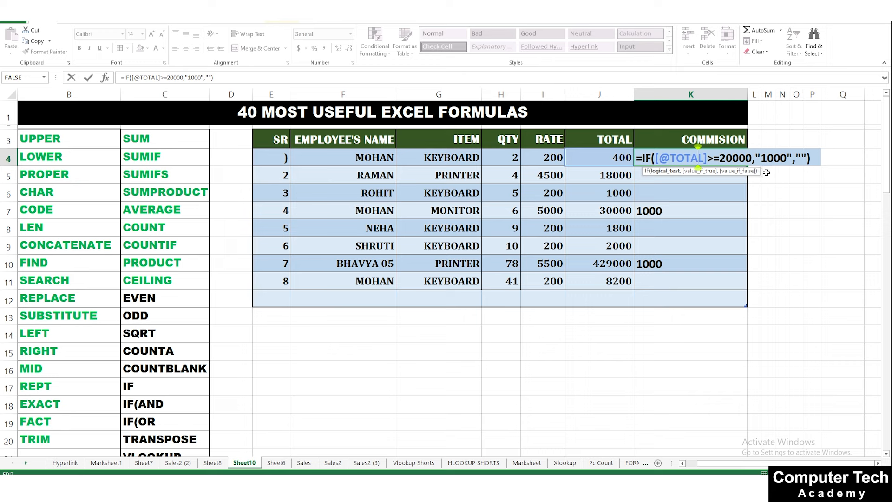
{"action": "left_click", "coordinate": [800, 157]}
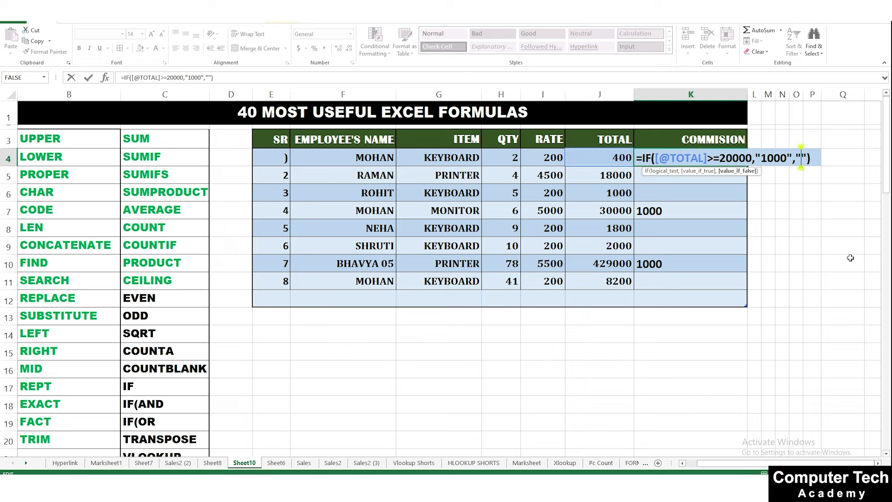
{"action": "type", "text": "w"}
{"action": "key", "text": "BackSpace"}
{"action": "type", "text": "WORK H"}
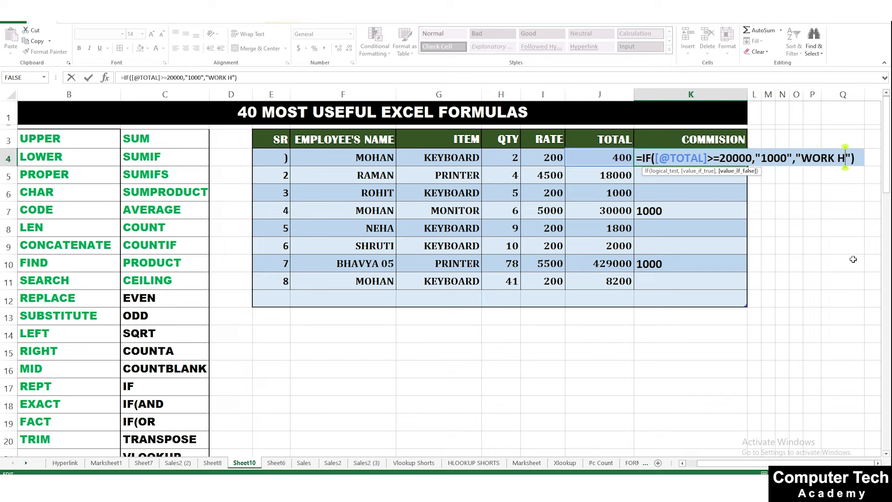
{"action": "type", "text": "ARD"}
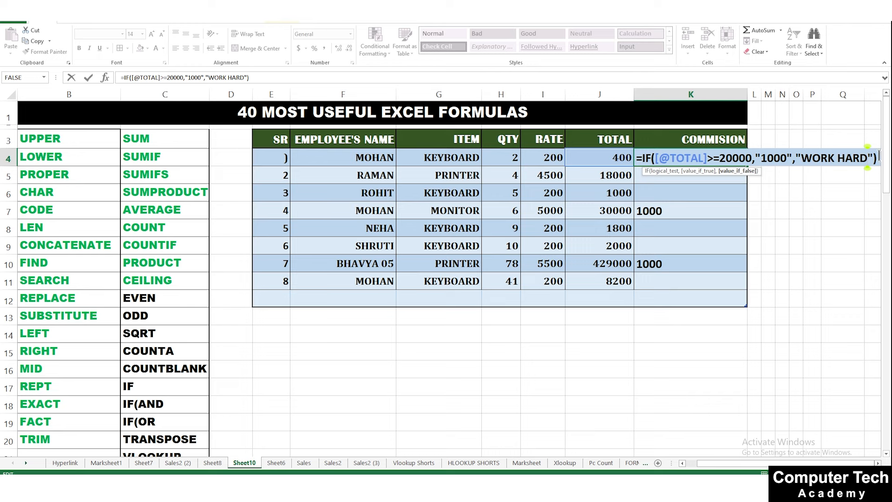
{"action": "left_click", "coordinate": [878, 157]}
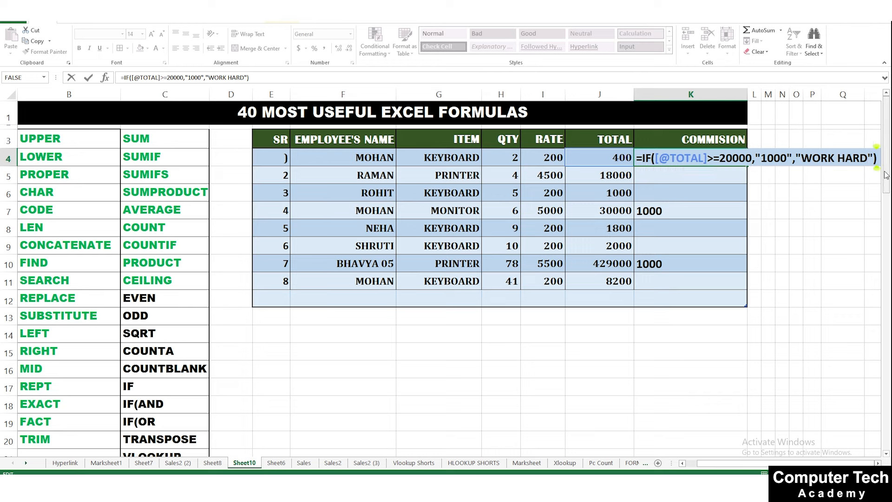
{"action": "key", "text": "ctrl+Return"}
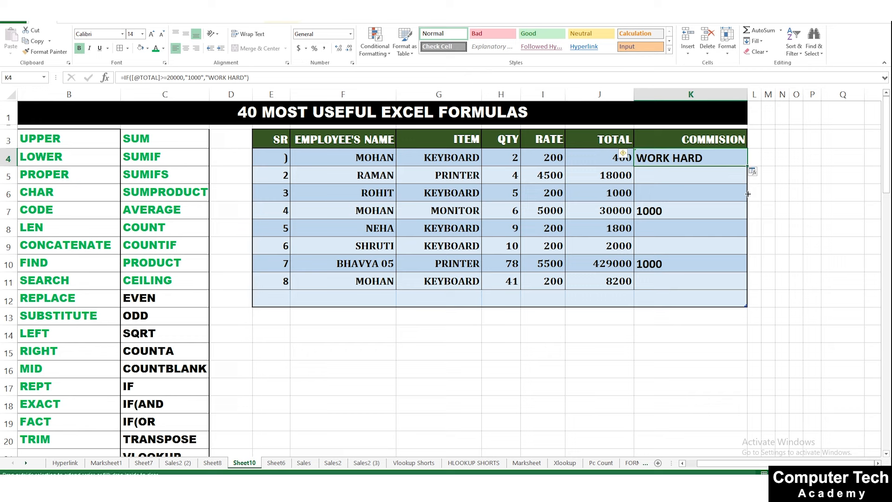
Fill the K4 formula down to K11 and reduce the font size of K4:K11 to 12
{"action": "left_click_drag", "start_coordinate": [748, 193], "coordinate": [748, 286]}
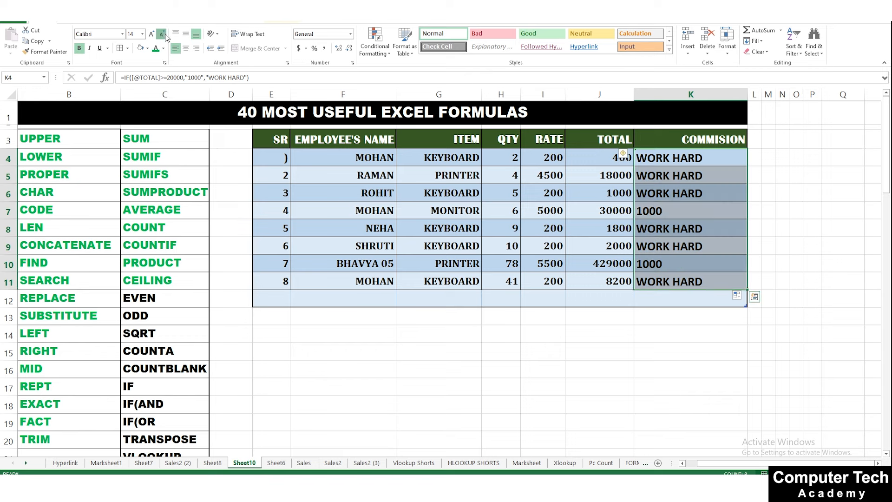
{"action": "left_click", "coordinate": [165, 37]}
{"action": "left_click", "coordinate": [668, 226]}
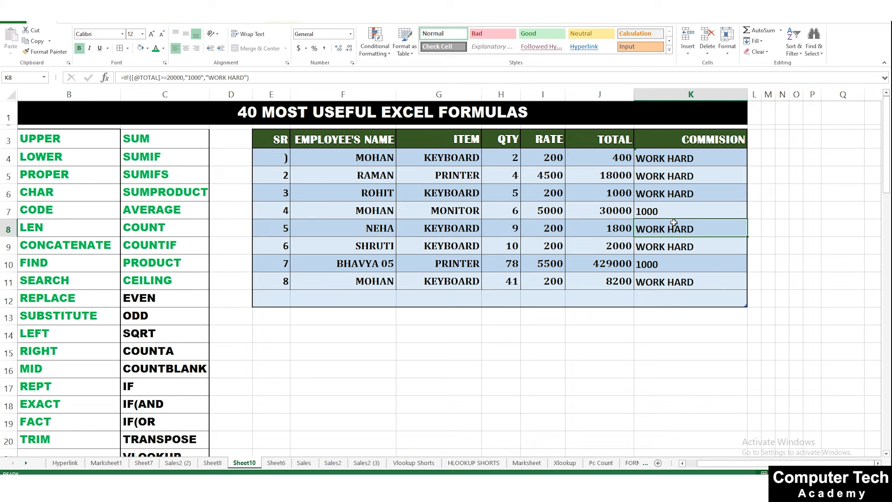
{"action": "left_click", "coordinate": [644, 212]}
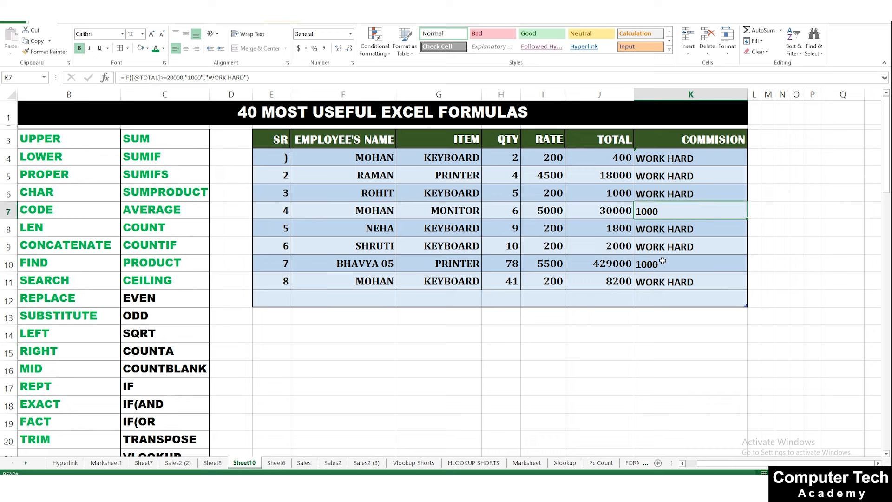
{"action": "left_click", "coordinate": [691, 246]}
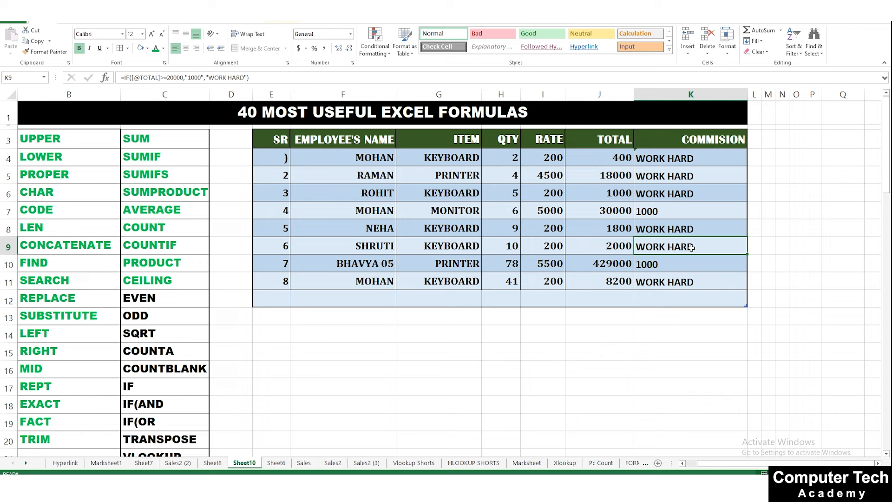
{"action": "left_click", "coordinate": [704, 226]}
{"action": "left_click", "coordinate": [697, 161]}
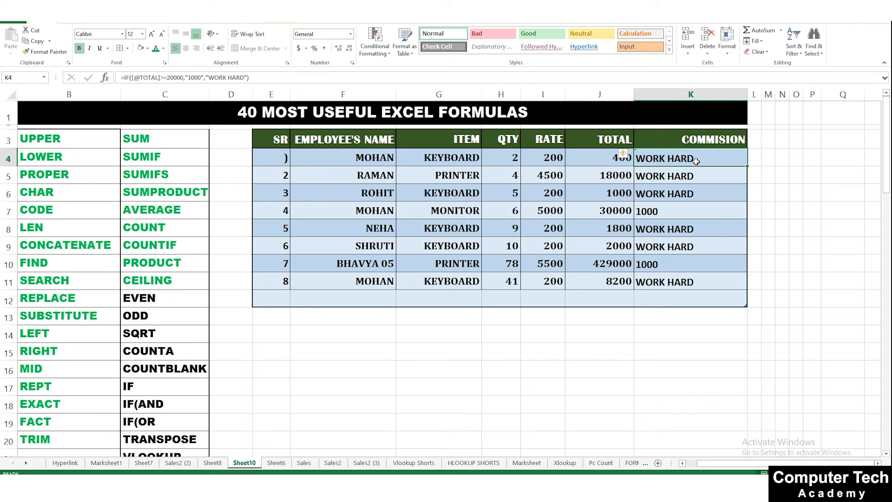
Clear the commission formulas from K4:K11
{"action": "double_click", "coordinate": [695, 161]}
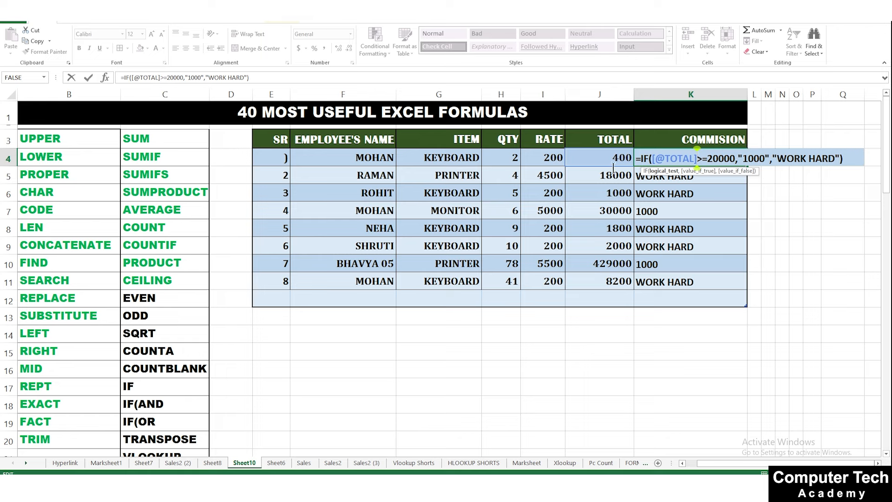
{"action": "key", "text": "Escape"}
{"action": "key", "text": "Delete"}
{"action": "key", "text": "Down"}
{"action": "key", "text": "Down"}
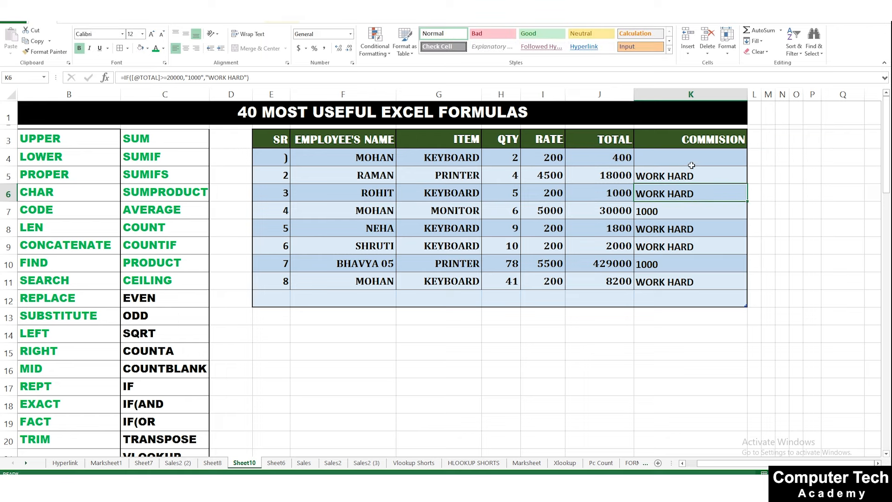
{"action": "left_click_drag", "start_coordinate": [691, 165], "coordinate": [686, 280]}
{"action": "key", "text": "Delete"}
Start an IF formula in K4 that returns "1000" when the row's TOTAL is at least 20000
{"action": "left_click", "coordinate": [677, 155]}
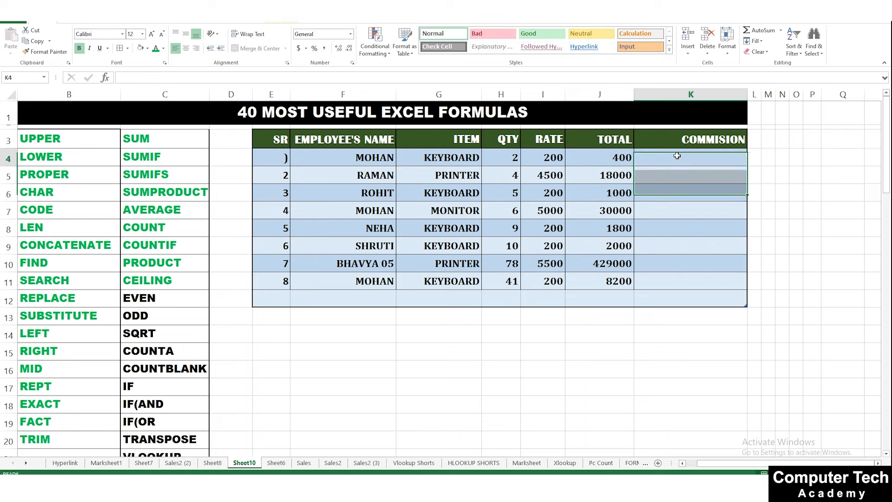
{"action": "type", "text": "=IF("}
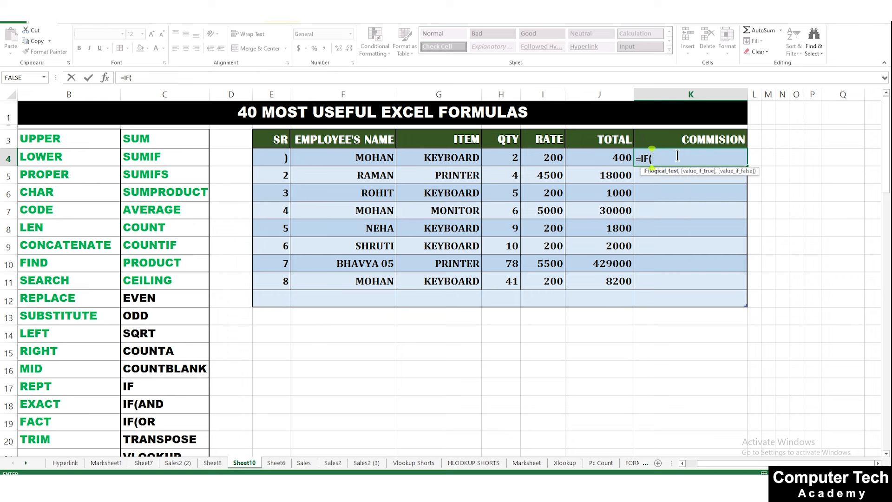
{"action": "left_click", "coordinate": [614, 158]}
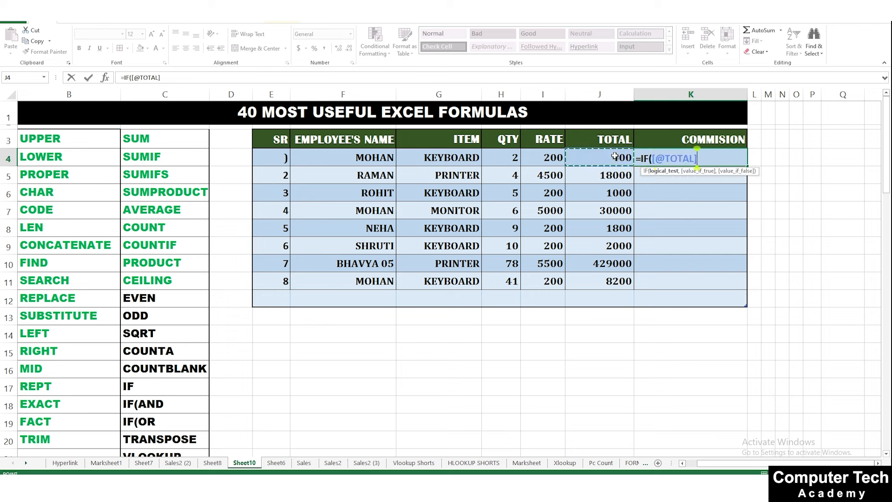
{"action": "type", "text": ">=2000"}
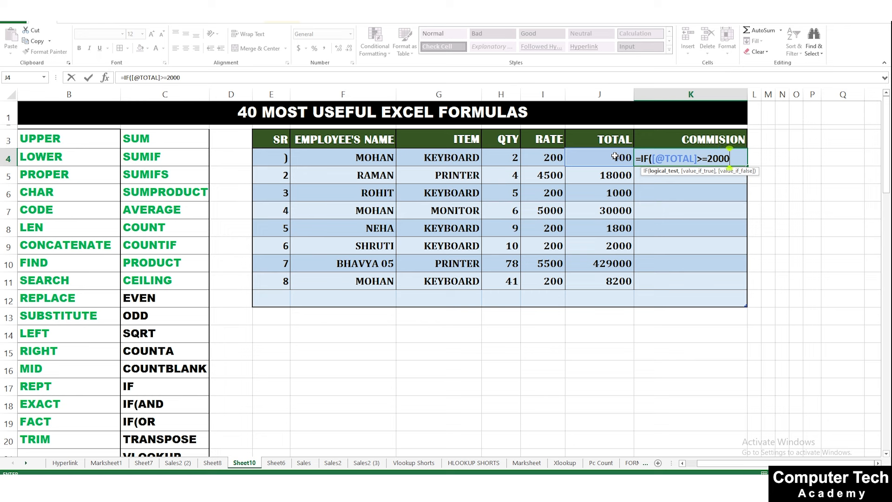
{"action": "type", "text": "0,\"1000"}
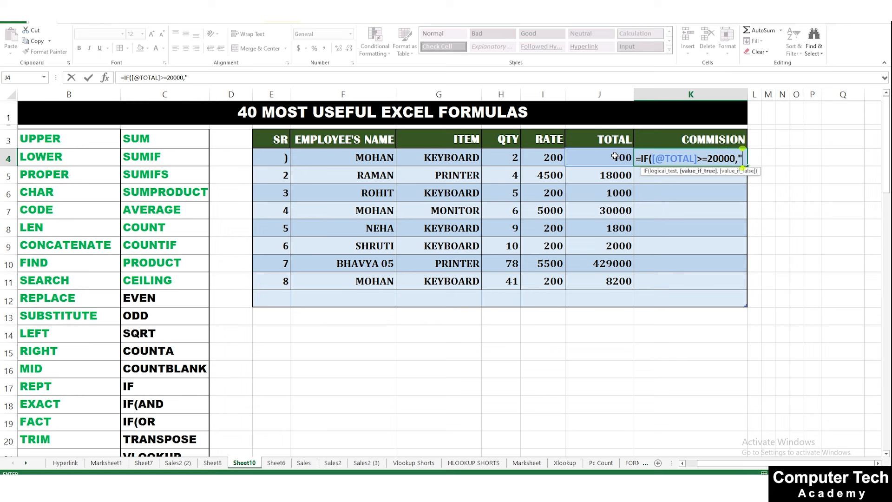
{"action": "type", "text": "\""}
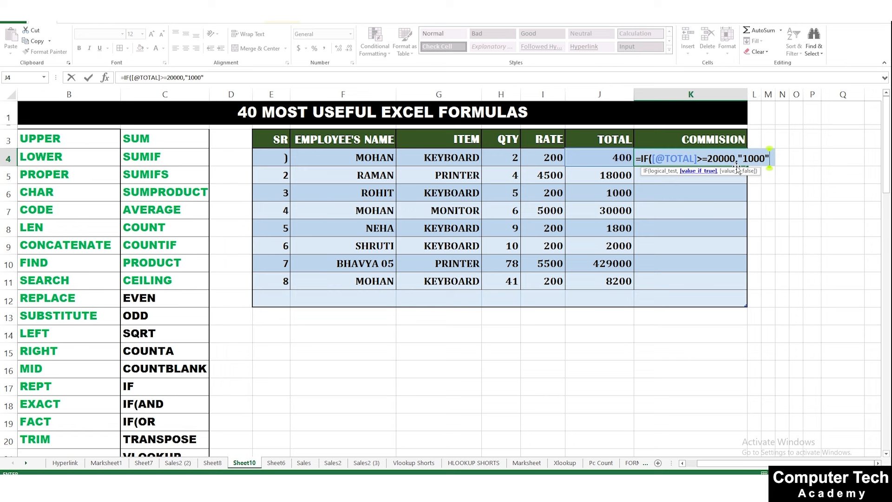
Nest a second IF as the value-if-false, returning "500" when the row's TOTAL is at least 10000
{"action": "type", "text": ",IF"}
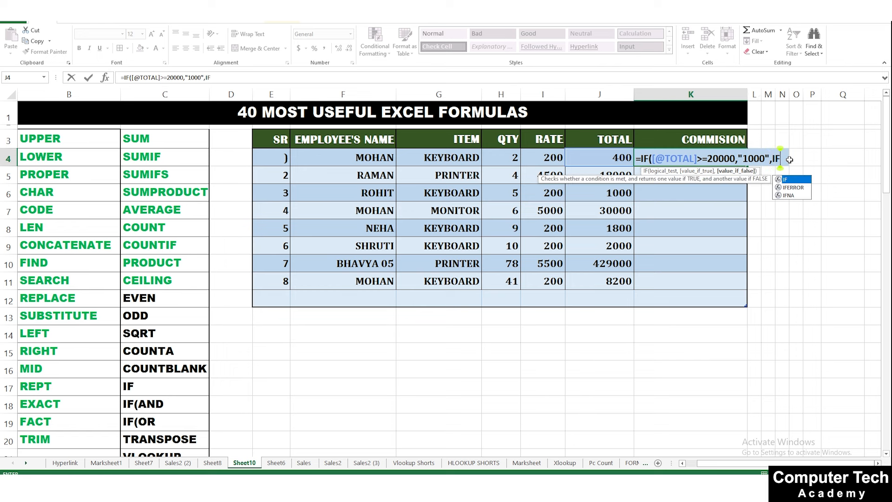
{"action": "type", "text": "("}
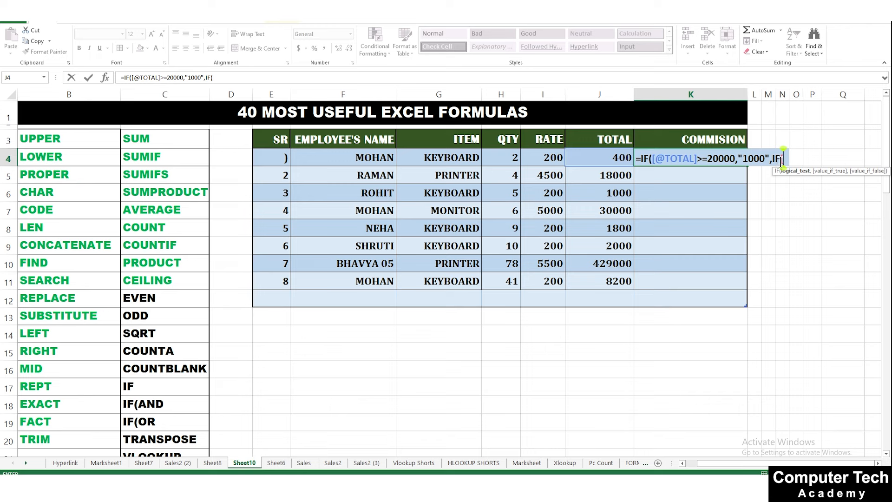
{"action": "left_click", "coordinate": [615, 157]}
{"action": "type", "text": ">"}
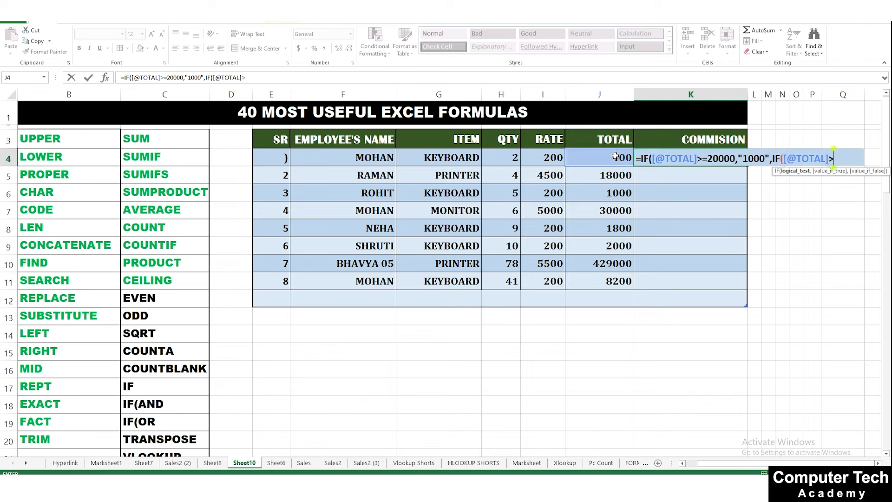
{"action": "type", "text": "=10000"}
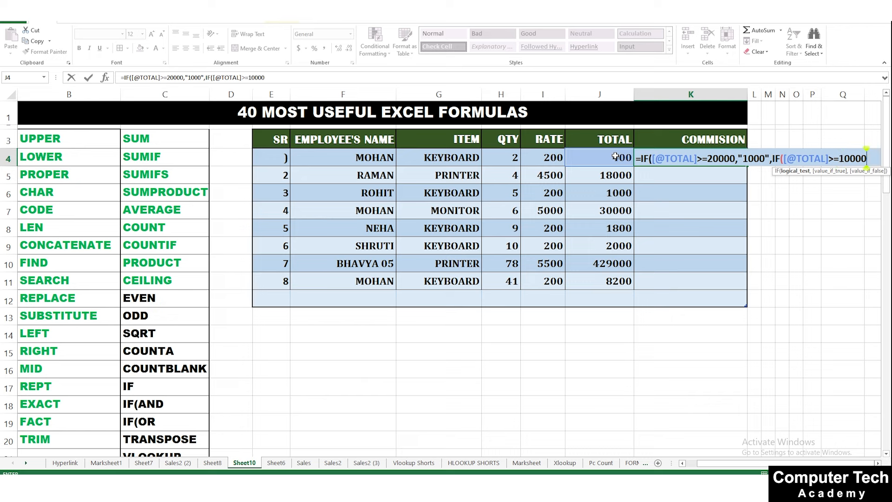
{"action": "type", "text": ",;'"}
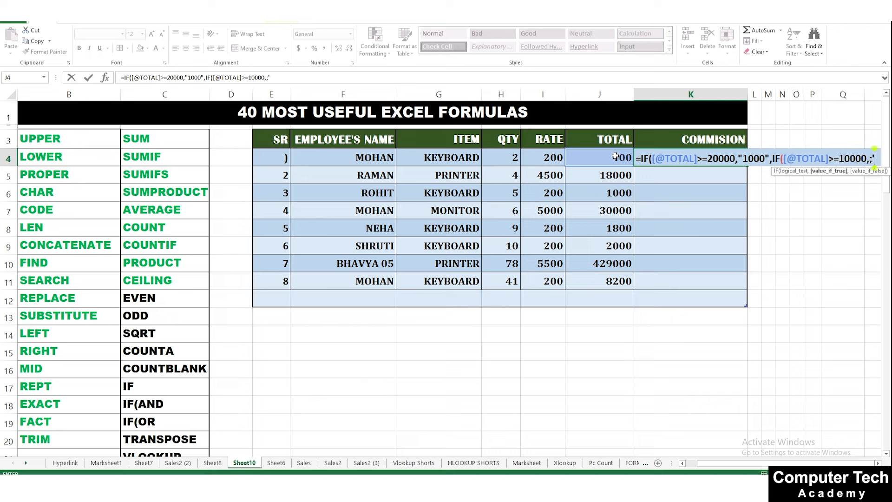
{"action": "key", "text": "BackSpace"}
{"action": "key", "text": "BackSpace"}
{"action": "type", "text": "\"500"}
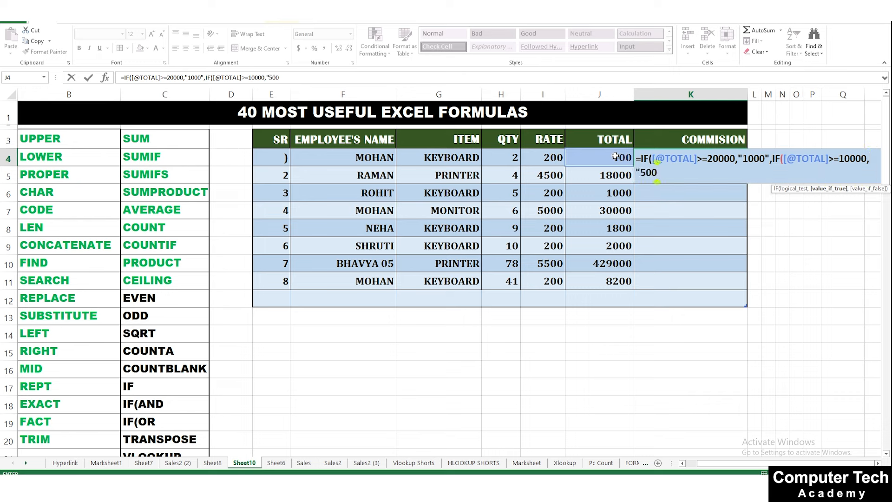
Complete the nested IF formula in K4 with "WORK HARD" as the final value-if-false and enter it
{"action": "type", "text": "\""}
{"action": "type", "text": ","}
{"action": "type", "text": "\"WRORK"}
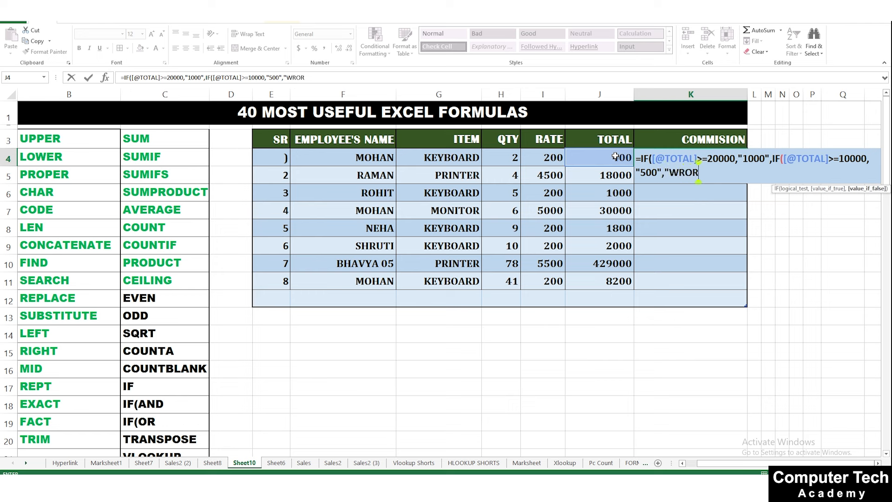
{"action": "key", "text": "BackSpace"}
{"action": "key", "text": "BackSpace"}
{"action": "key", "text": "BackSpace"}
{"action": "key", "text": "BackSpace"}
{"action": "type", "text": "ORK HARD\""}
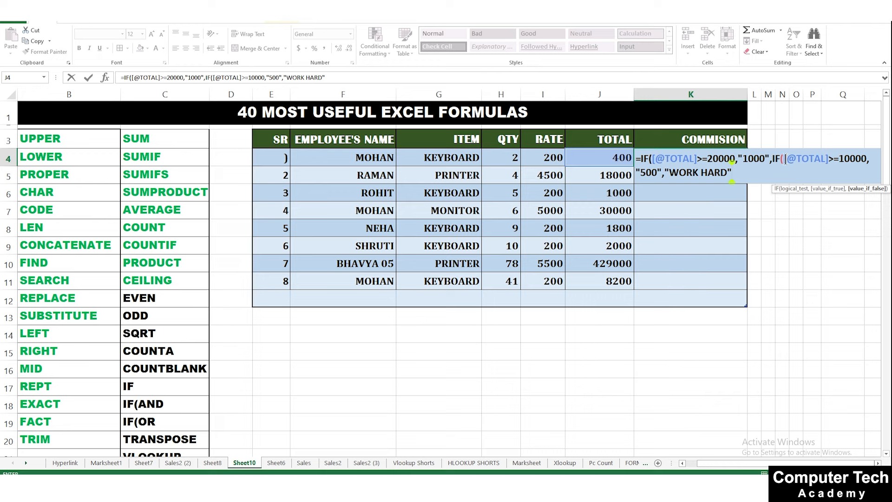
{"action": "type", "text": ")"}
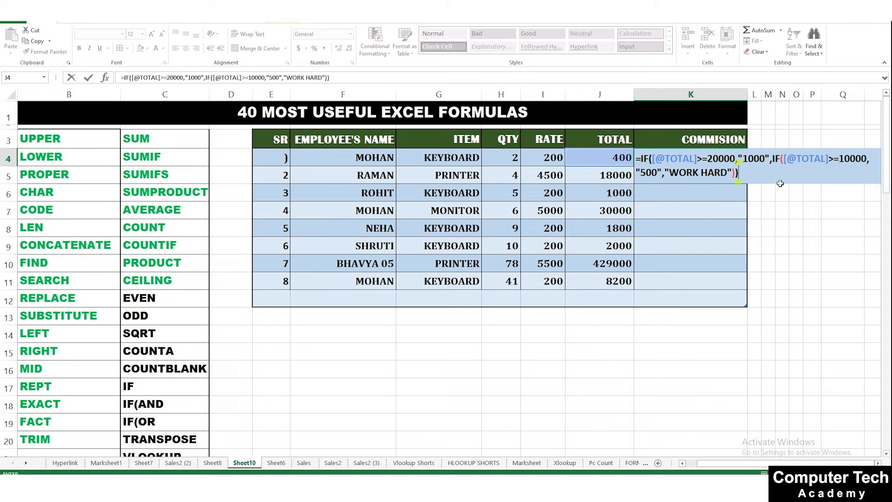
{"action": "key", "text": "ctrl+Return"}
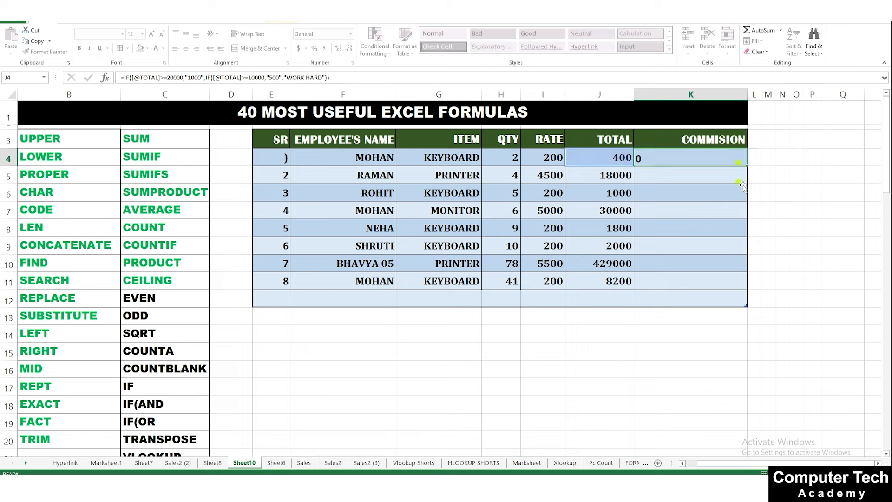
Fill the nested IF formula from K4 down to K11 and check the commission results
{"action": "left_click_drag", "start_coordinate": [747, 172], "coordinate": [744, 289]}
{"action": "left_click", "coordinate": [646, 176]}
{"action": "left_click", "coordinate": [656, 209]}
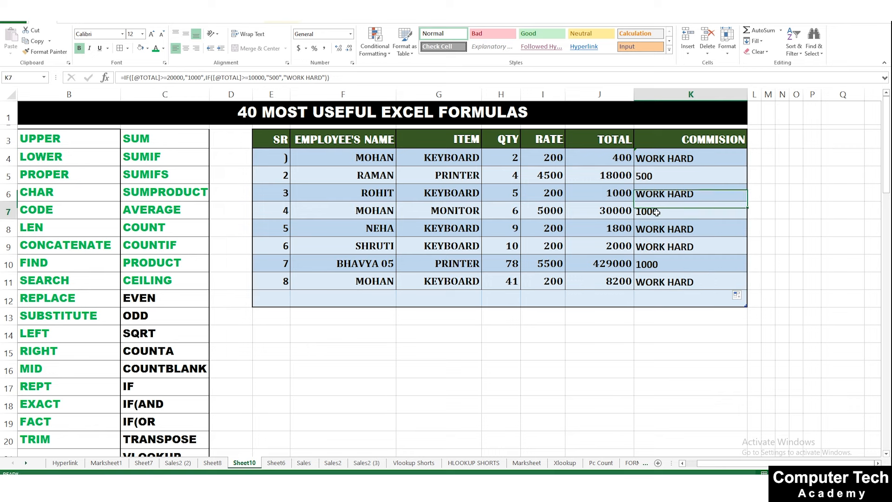
{"action": "left_click", "coordinate": [667, 267]}
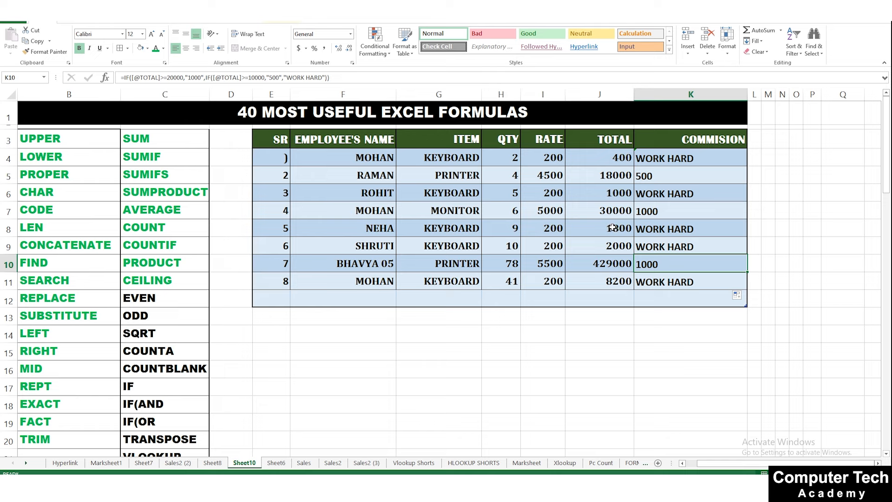
Set the TOTAL in J6 to 15000 to test the nested IF commission
{"action": "left_click", "coordinate": [610, 195]}
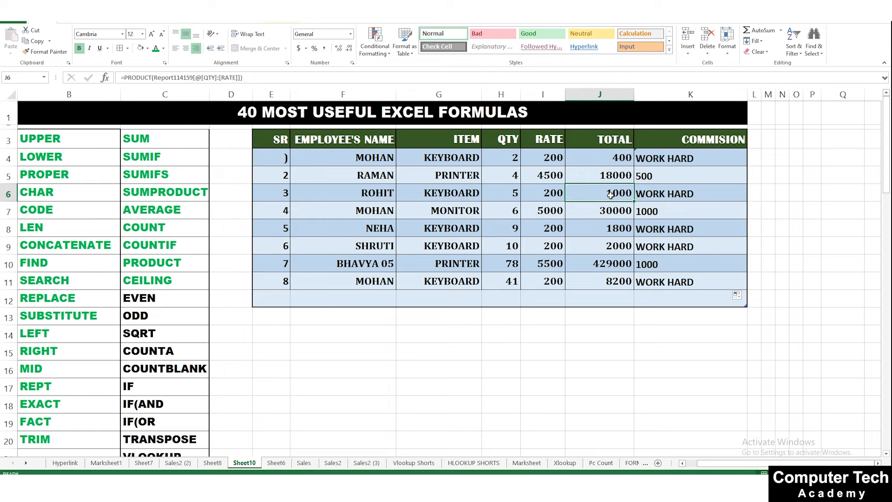
{"action": "type", "text": "15000"}
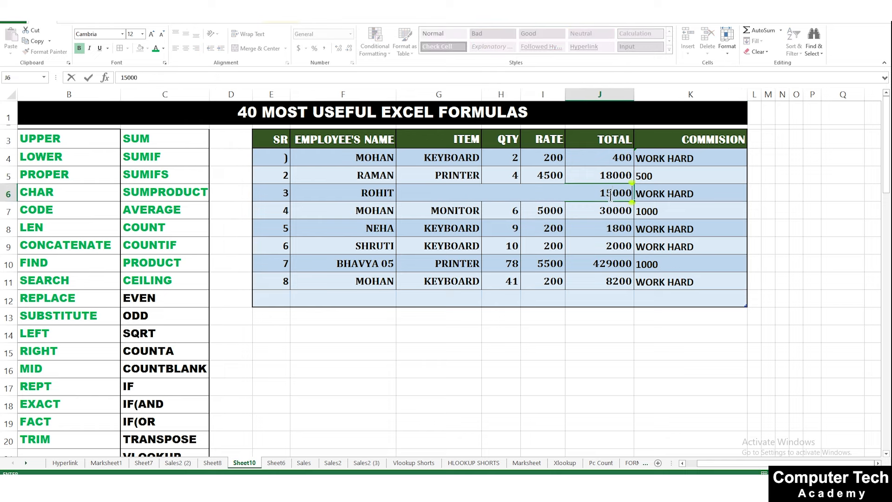
{"action": "key", "text": "Return"}
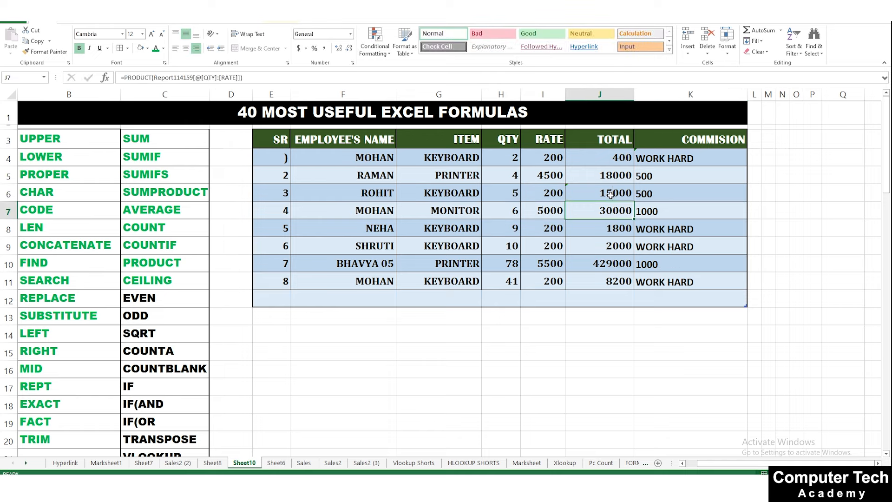
{"action": "left_click", "coordinate": [682, 228]}
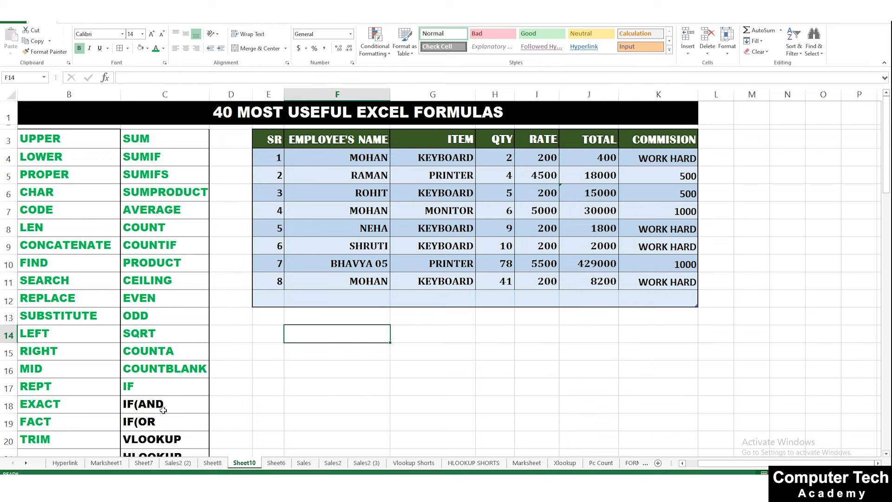
Review the IF(AND and IF(OR entries in the formula list and compare the commission tables on Sheet8, Sheet6 and Sheet10
{"action": "left_click", "coordinate": [159, 404]}
{"action": "left_click", "coordinate": [158, 419]}
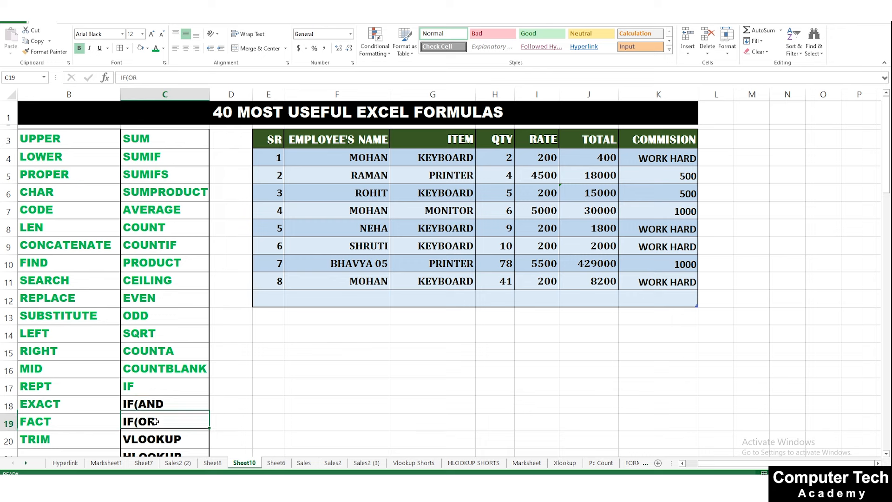
{"action": "left_click", "coordinate": [350, 336]}
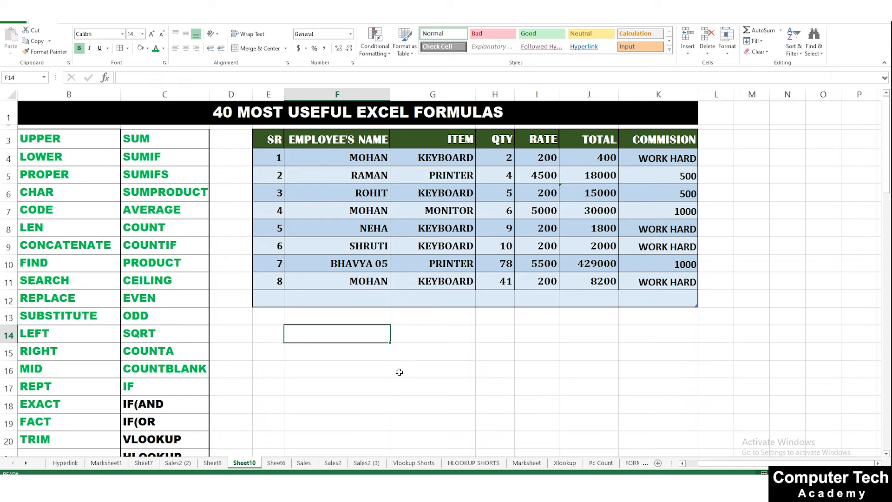
{"action": "left_click", "coordinate": [219, 463]}
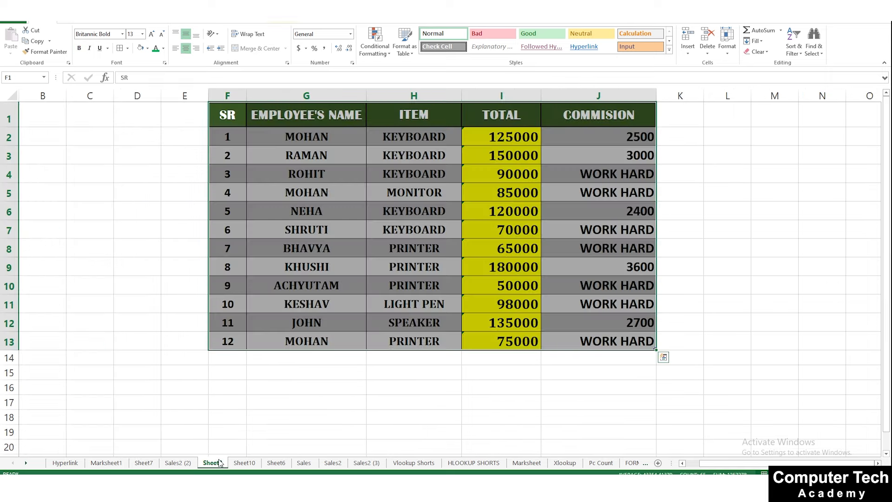
{"action": "left_click", "coordinate": [276, 463]}
{"action": "left_click", "coordinate": [303, 415]}
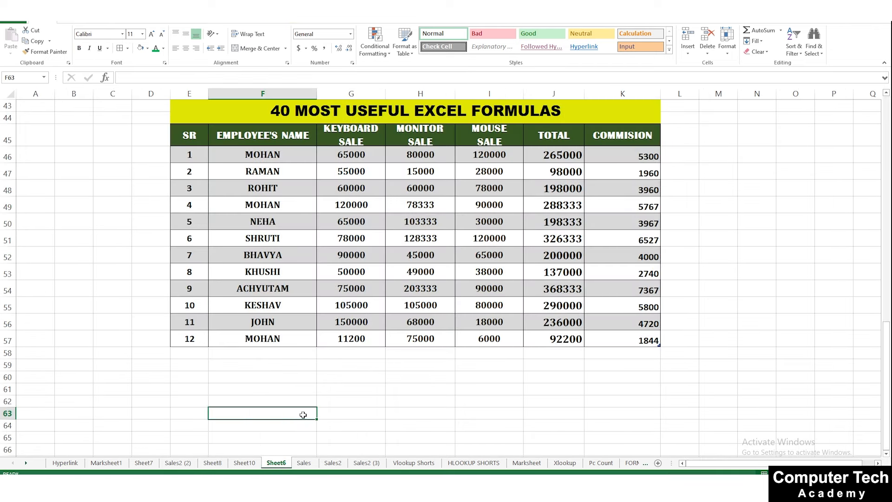
{"action": "left_click", "coordinate": [378, 370]}
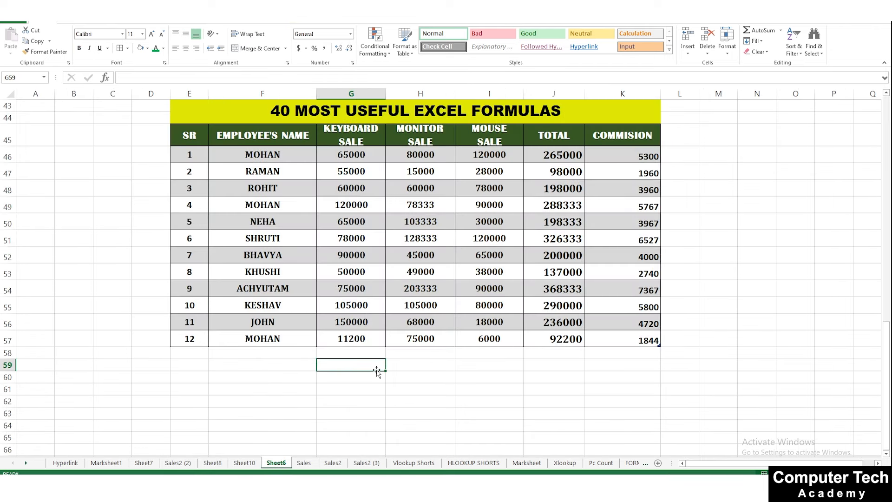
{"action": "left_click", "coordinate": [244, 462]}
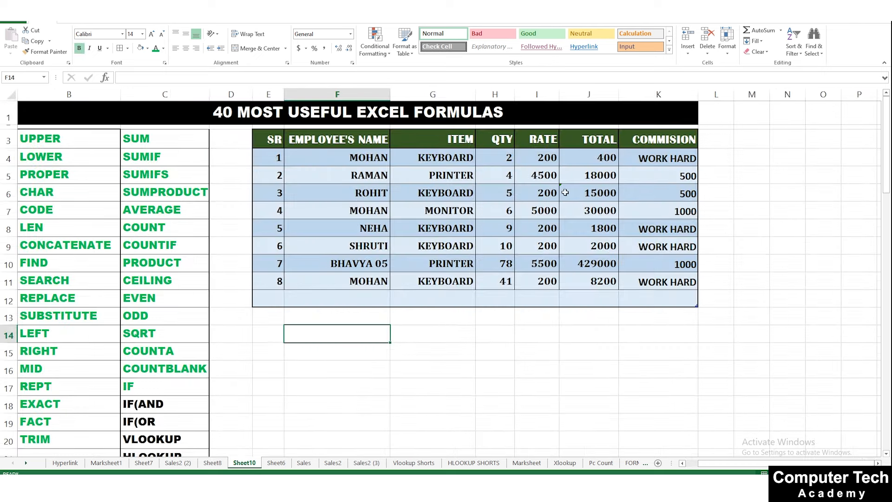
{"action": "left_click", "coordinate": [565, 172]}
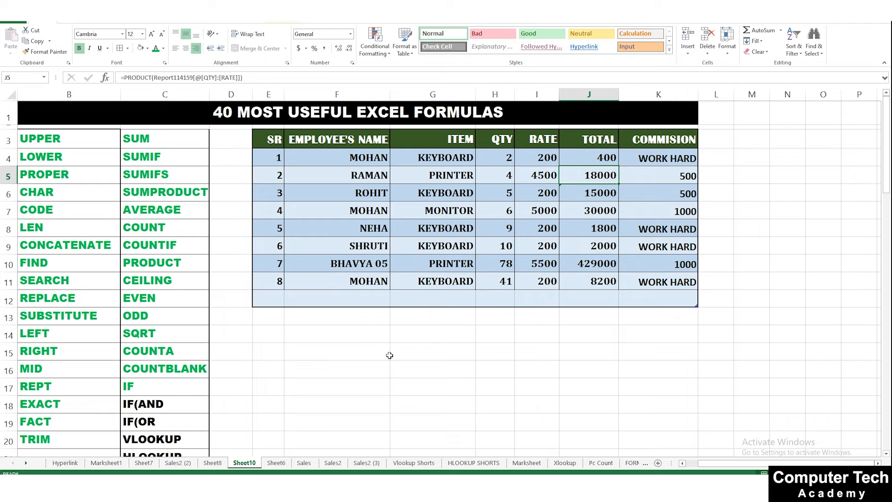
Open Sheet6 and increase the height of header row 45 so the sale column titles fit
{"action": "left_click", "coordinate": [276, 462]}
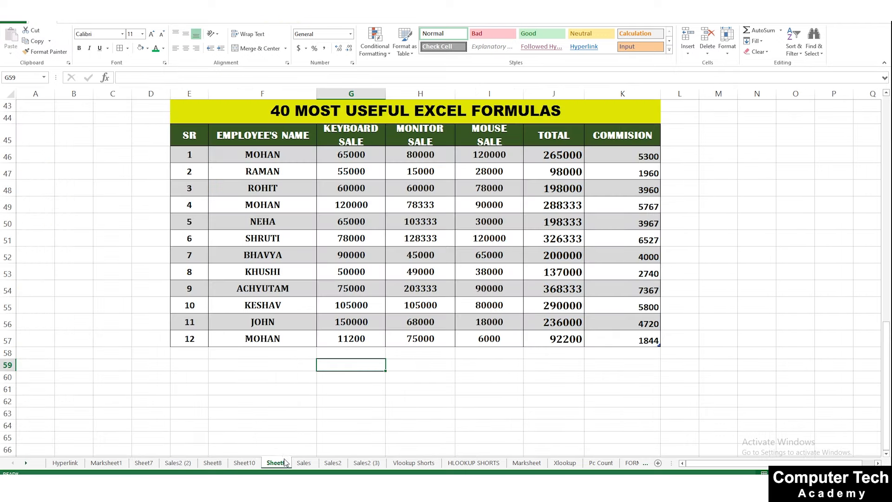
{"action": "left_click", "coordinate": [561, 260]}
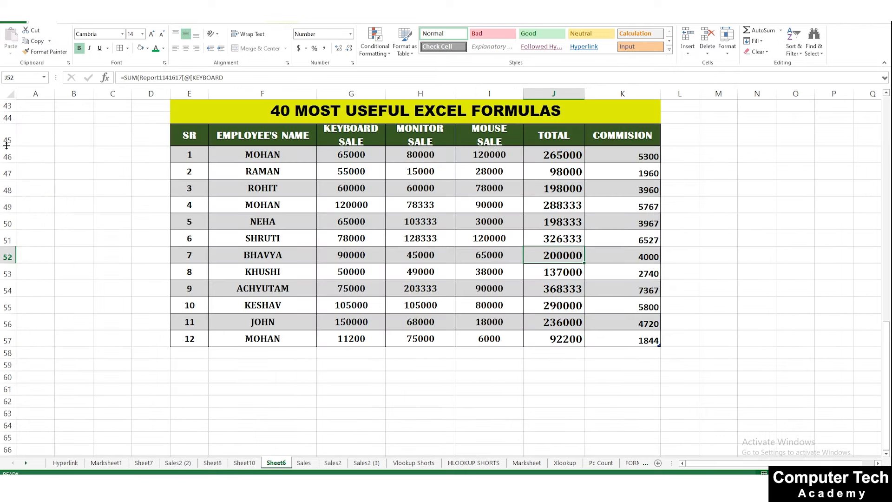
{"action": "left_click_drag", "start_coordinate": [7, 147], "coordinate": [7, 153]}
{"action": "left_click", "coordinate": [426, 176]}
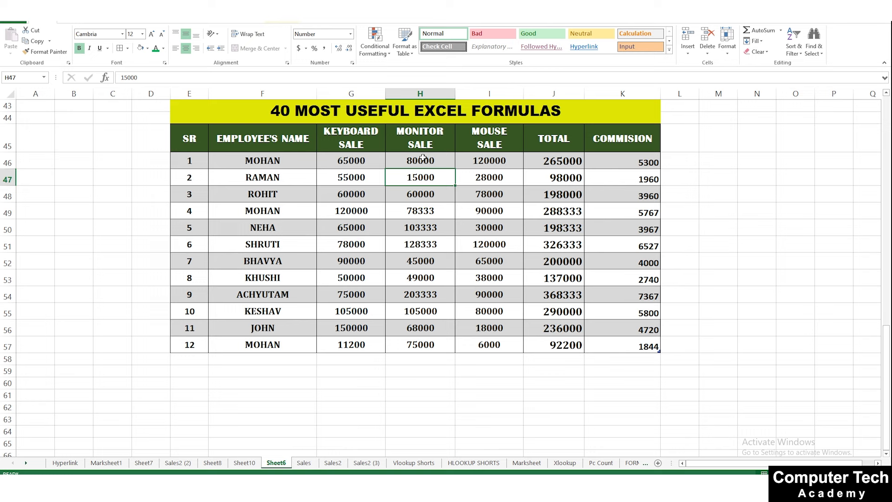
{"action": "left_click", "coordinate": [496, 159]}
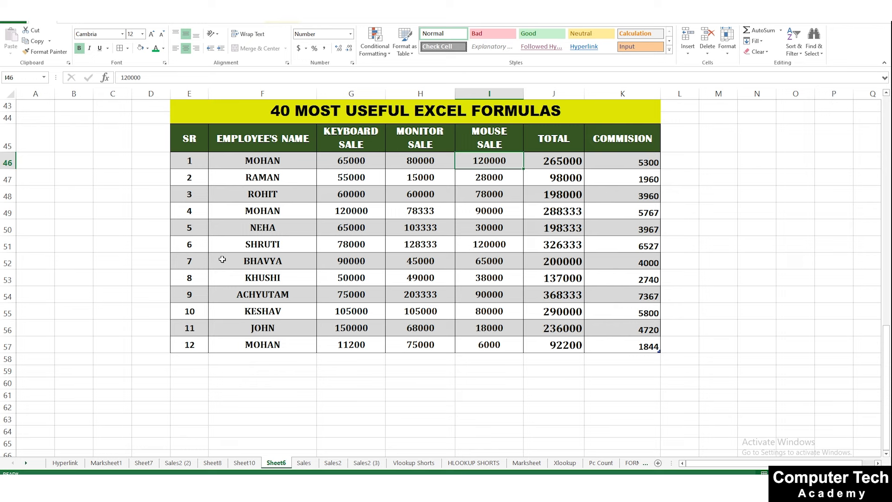
Clear the existing commission formulas from K46:K57
{"action": "left_click_drag", "start_coordinate": [555, 161], "coordinate": [562, 344]}
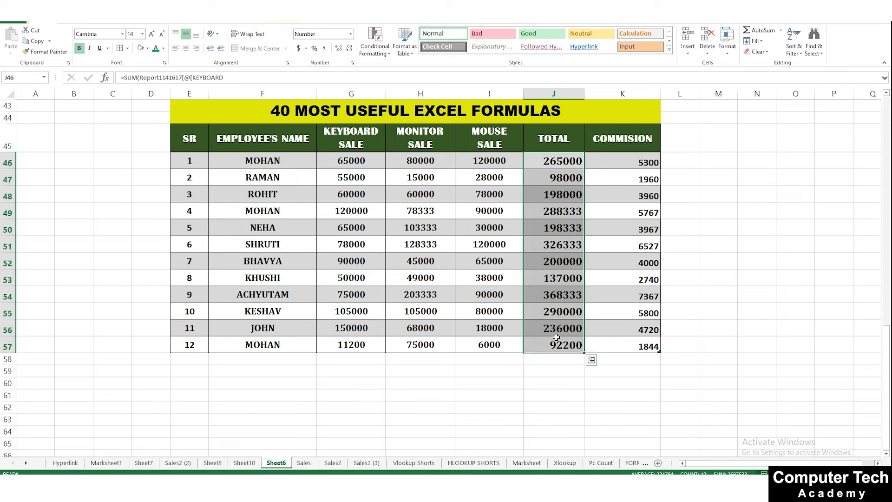
{"action": "left_click", "coordinate": [558, 344]}
{"action": "left_click_drag", "start_coordinate": [636, 161], "coordinate": [629, 345]}
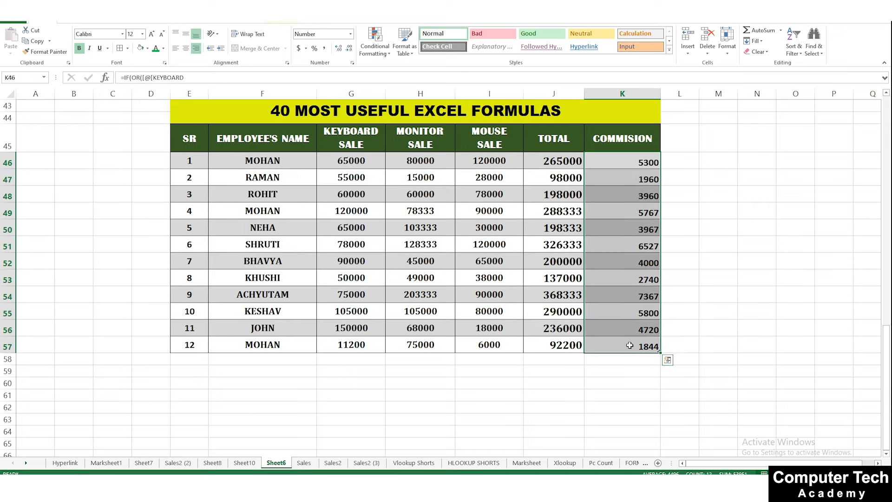
{"action": "key", "text": "Delete"}
Enter an IF formula in K46 that returns "1000" when the row's TOTAL is at least 200000 and blank text otherwise
{"action": "left_click", "coordinate": [626, 160]}
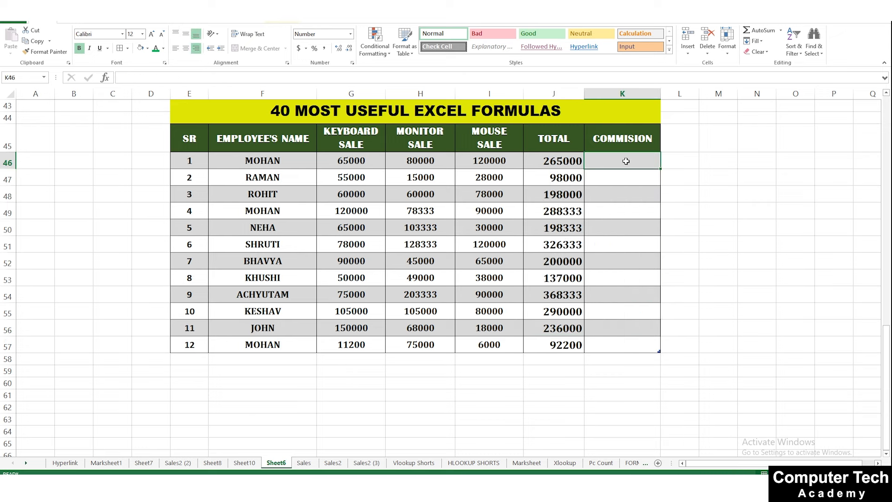
{"action": "type", "text": "=IF("}
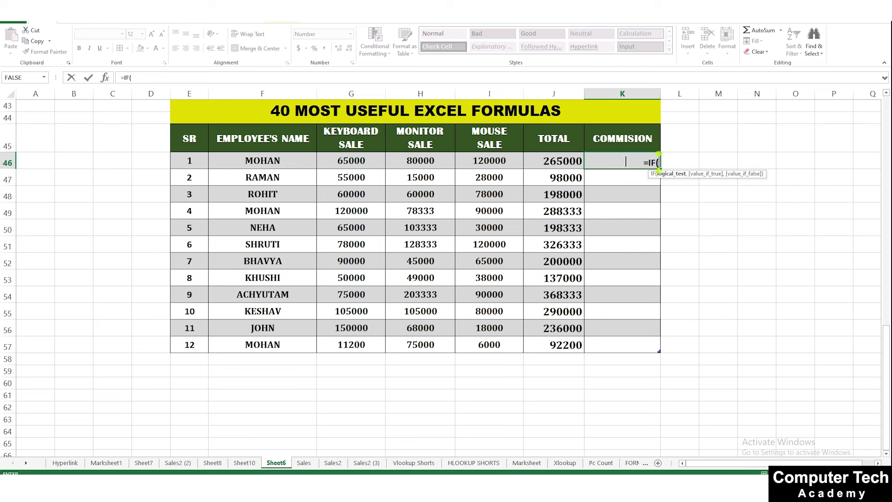
{"action": "left_click", "coordinate": [575, 164]}
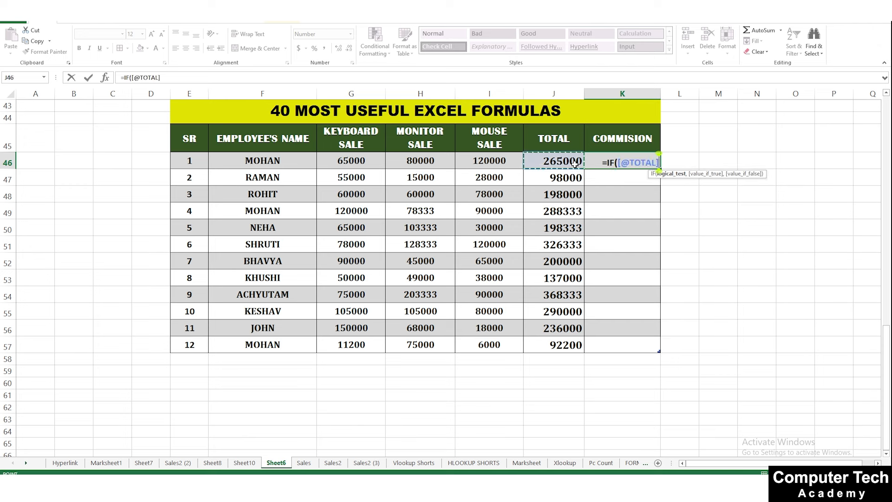
{"action": "type", "text": ">="}
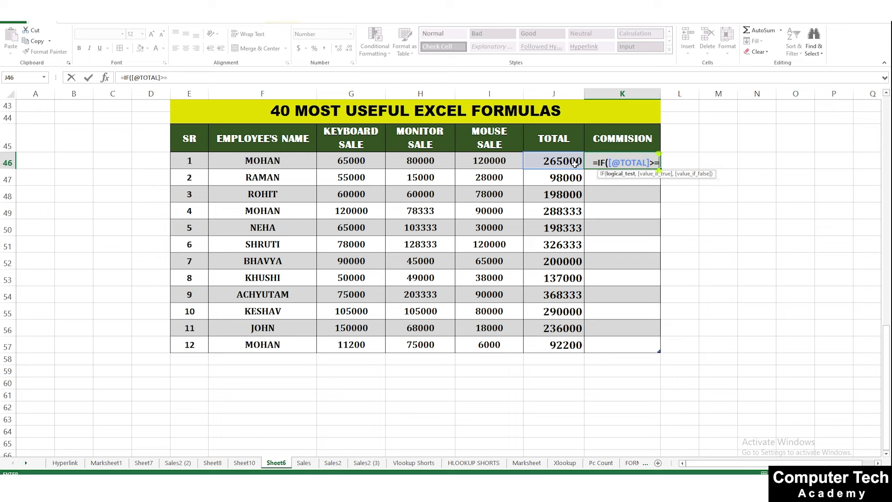
{"action": "type", "text": "20000"}
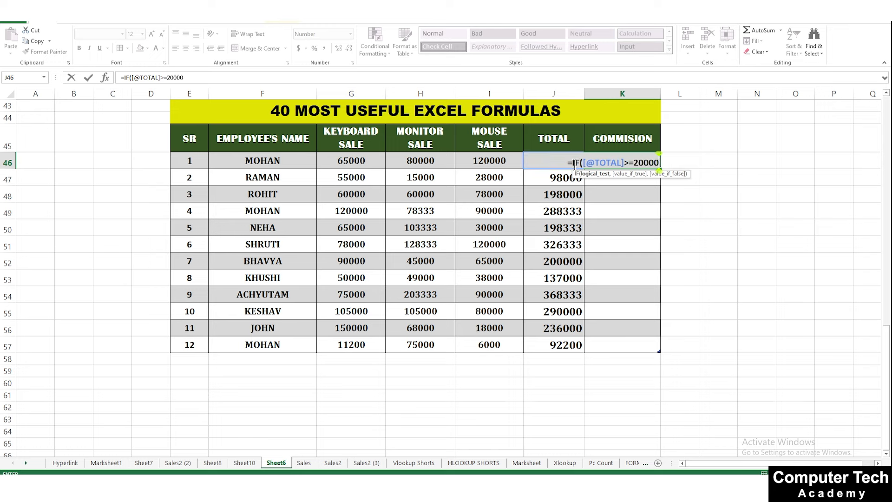
{"action": "type", "text": "0"}
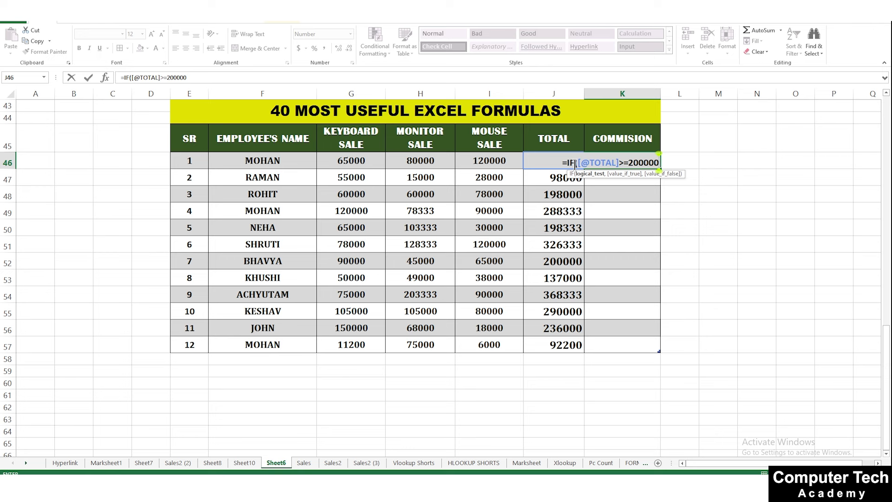
{"action": "type", "text": ",\""}
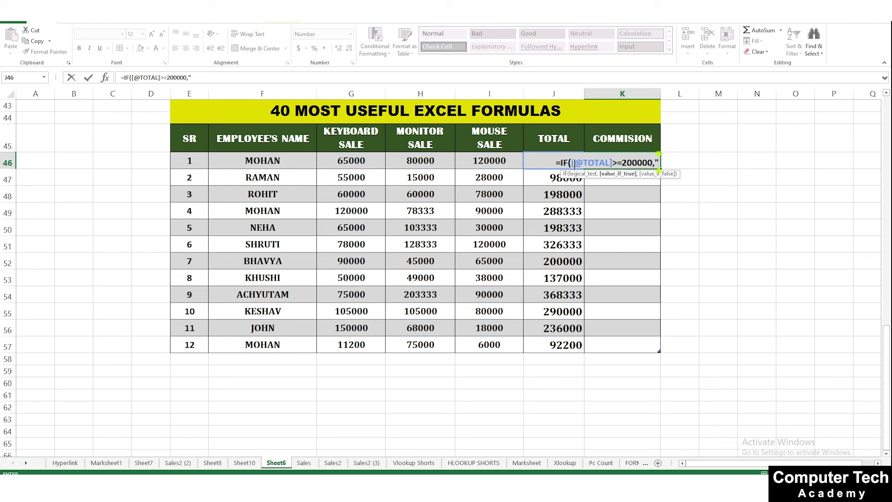
{"action": "type", "text": "1000\""}
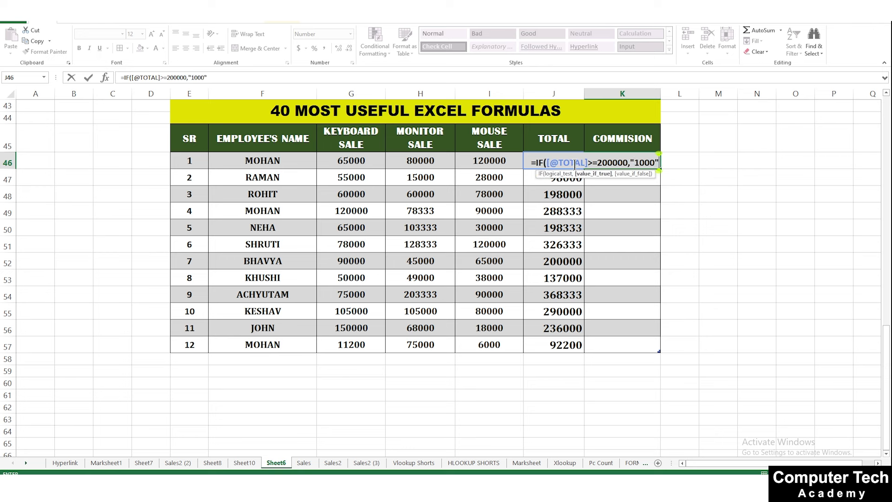
{"action": "type", "text": ","}
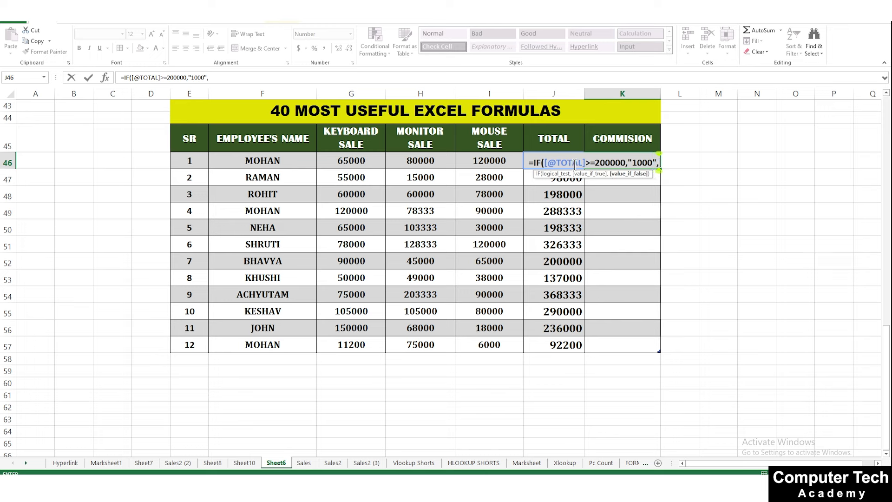
{"action": "type", "text": "\"\""}
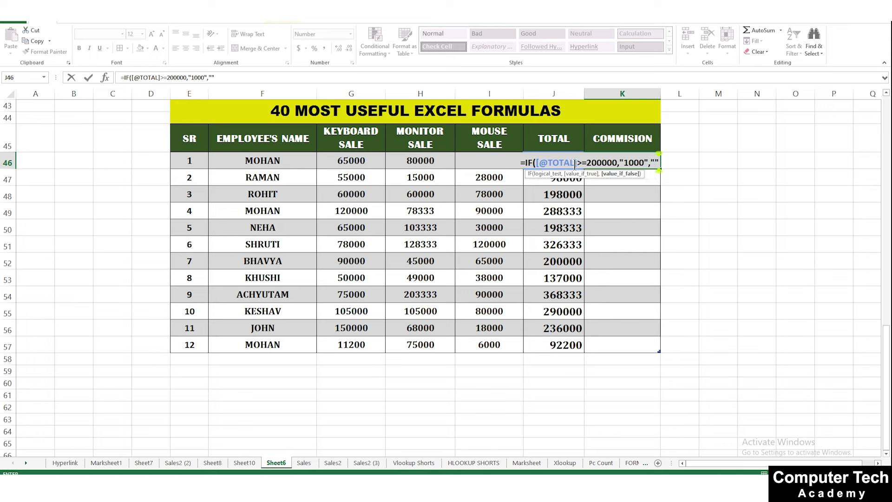
{"action": "type", "text": ")"}
{"action": "key", "text": "Return"}
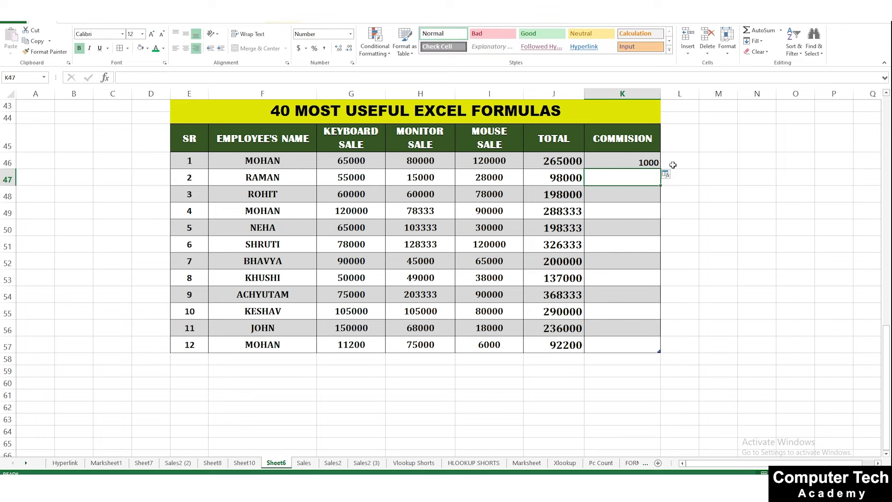
Set the commission cells K46:K57 to font size 14 and align their contents left
{"action": "left_click_drag", "start_coordinate": [650, 161], "coordinate": [652, 344]}
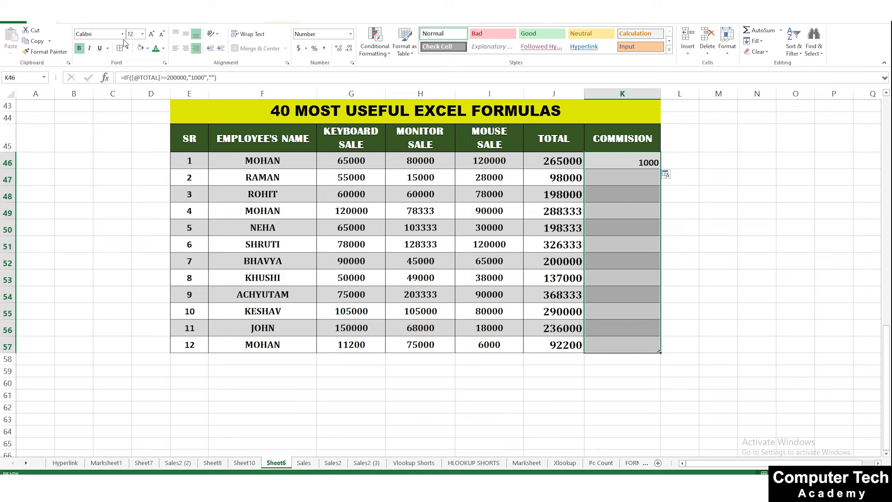
{"action": "left_click", "coordinate": [152, 34]}
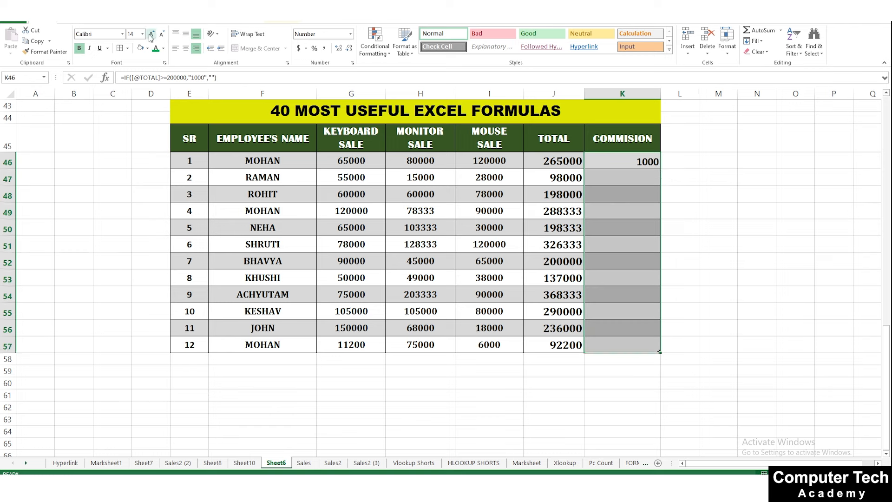
{"action": "left_click", "coordinate": [176, 49]}
{"action": "left_click", "coordinate": [621, 213]}
{"action": "left_click", "coordinate": [641, 226]}
{"action": "left_click", "coordinate": [634, 172]}
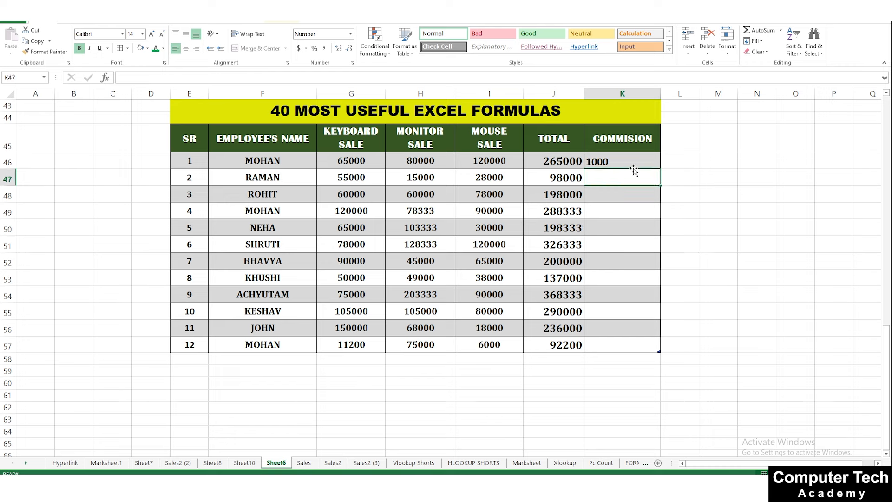
Fill the IF formula from K46 down through K57 and check the commission results
{"action": "left_click", "coordinate": [634, 167]}
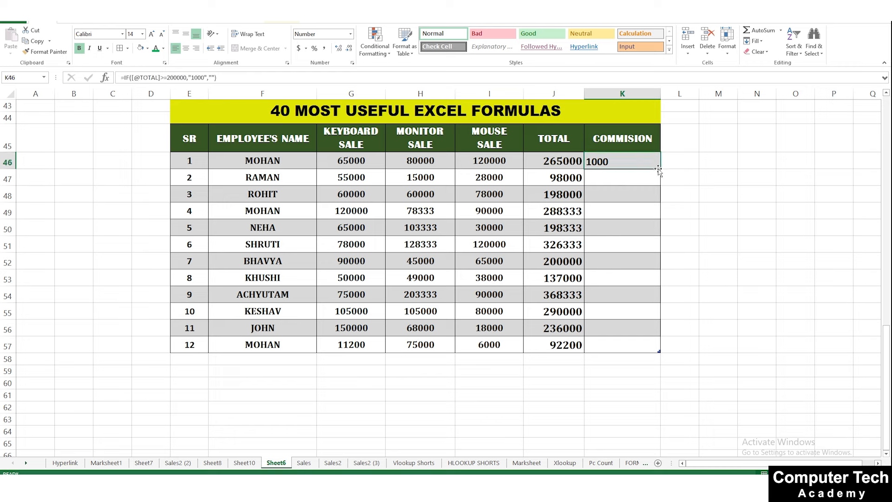
{"action": "left_click_drag", "start_coordinate": [658, 169], "coordinate": [623, 342]}
{"action": "left_click", "coordinate": [625, 311]}
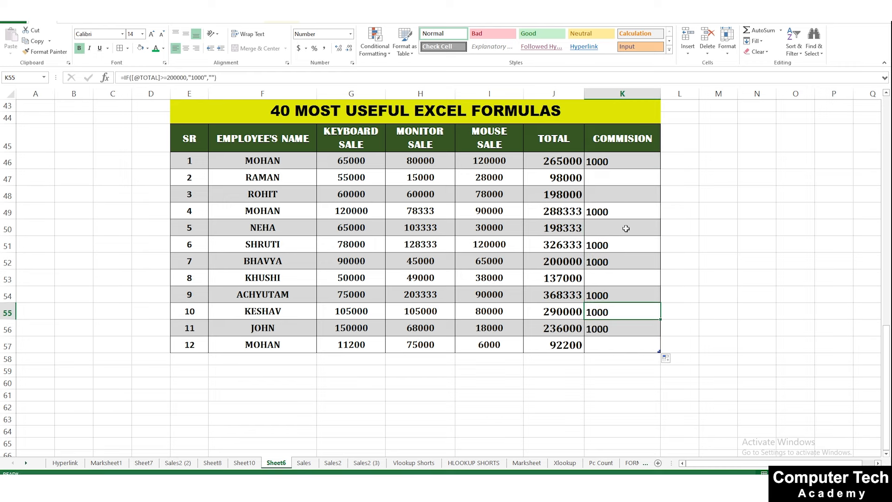
{"action": "left_click", "coordinate": [617, 195]}
{"action": "left_click", "coordinate": [616, 247]}
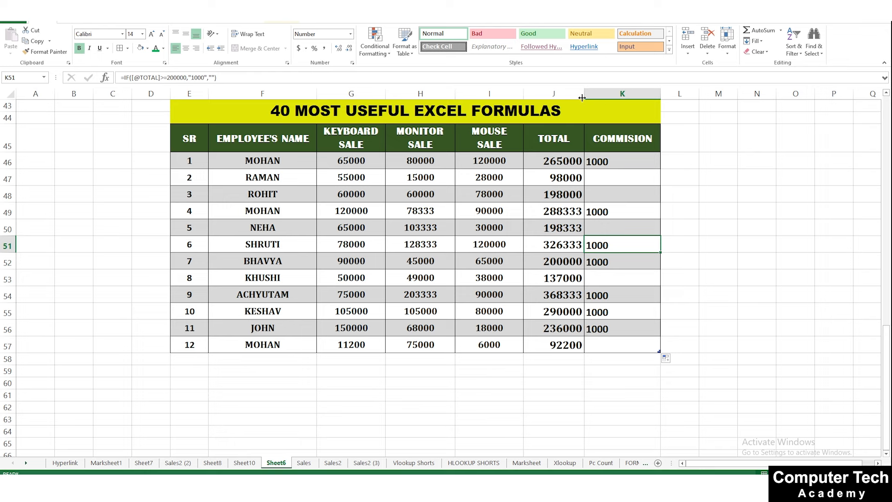
Widen the TOTAL column slightly and inspect the first employee's keyboard sale and total cells
{"action": "left_click_drag", "start_coordinate": [581, 97], "coordinate": [589, 97]}
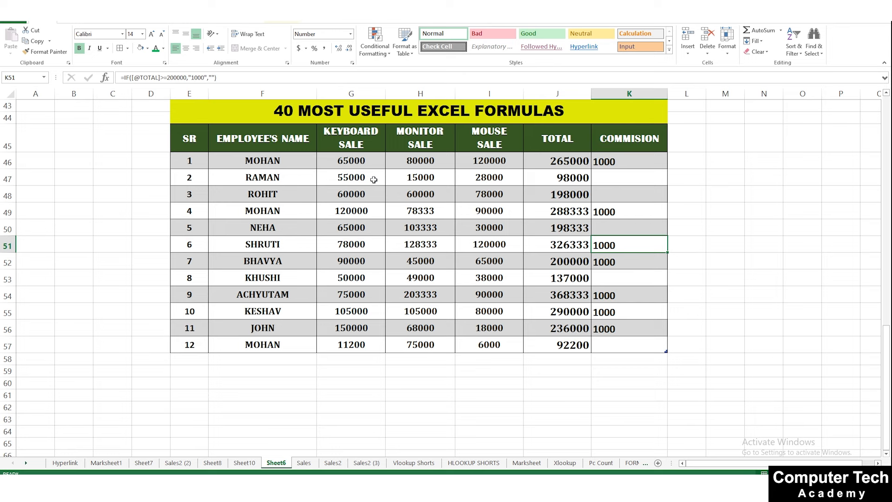
{"action": "left_click", "coordinate": [356, 168]}
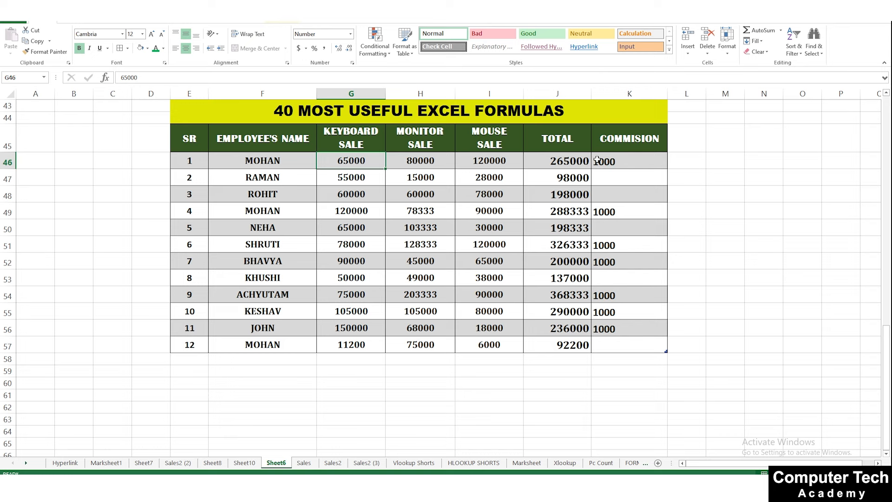
{"action": "left_click", "coordinate": [579, 161]}
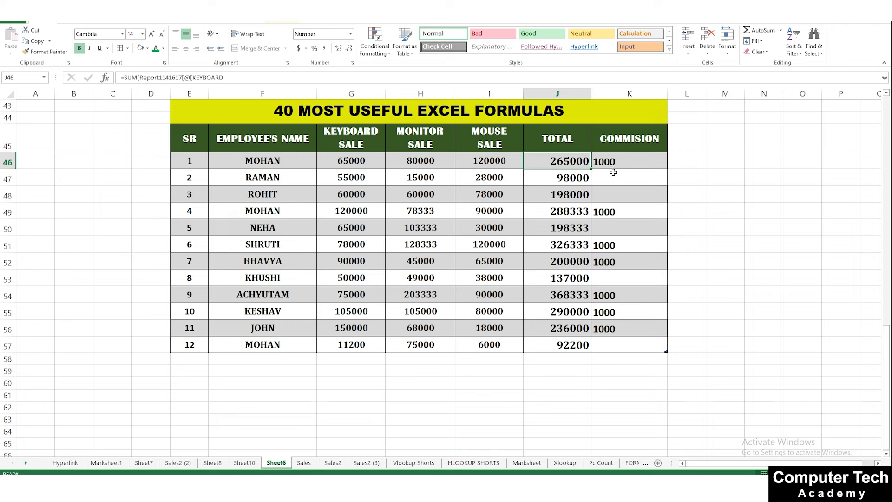
Clear the simple IF commission formulas from K46:K57
{"action": "left_click_drag", "start_coordinate": [612, 163], "coordinate": [612, 341]}
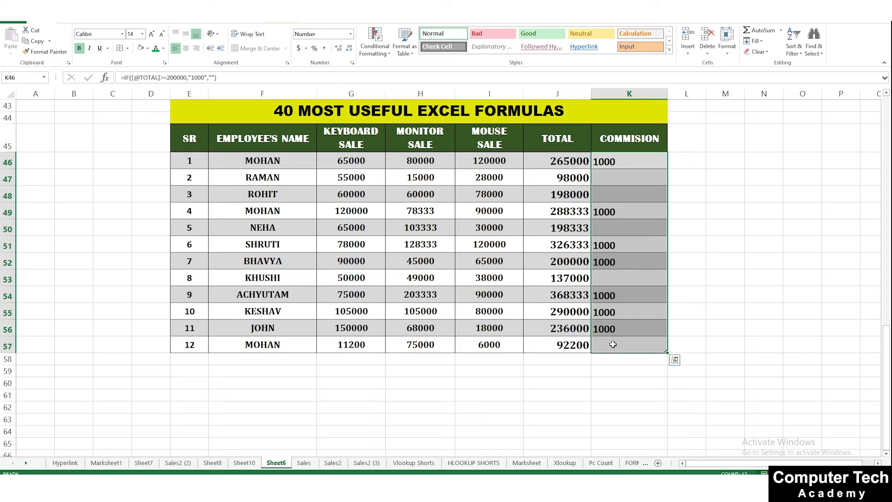
{"action": "key", "text": "Delete"}
{"action": "left_click", "coordinate": [626, 279]}
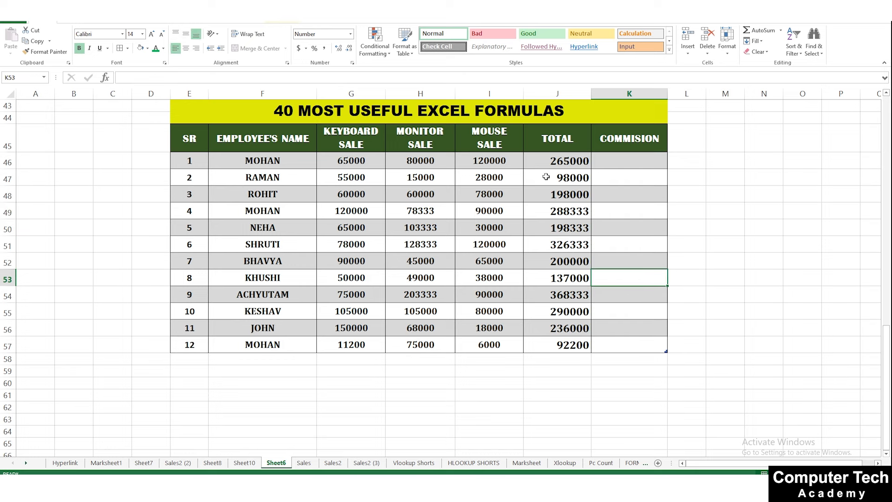
Check the first employee's keyboard, monitor and mouse sales, and widen the COMMISION column to make room for a longer formula
{"action": "left_click", "coordinate": [358, 162]}
{"action": "left_click", "coordinate": [439, 160]}
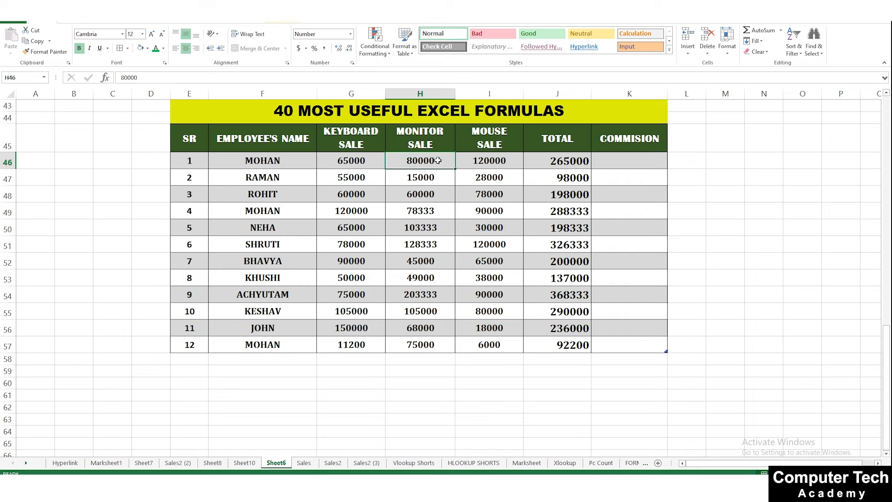
{"action": "left_click", "coordinate": [484, 158]}
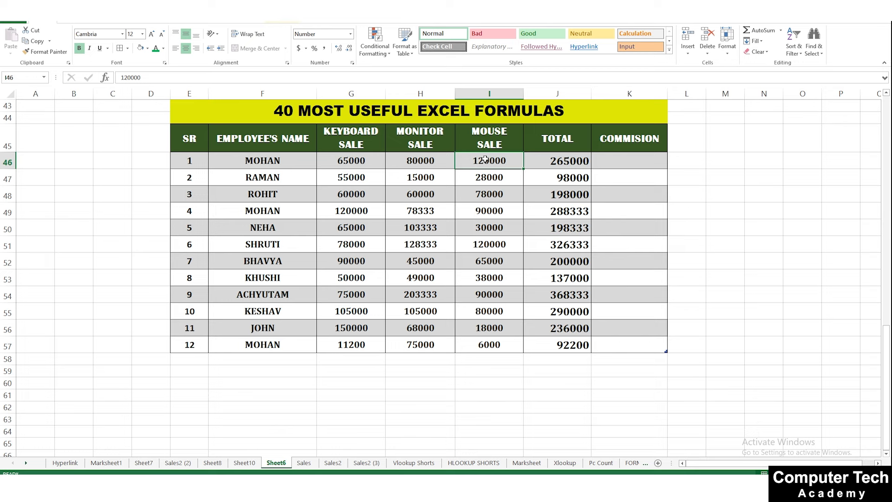
{"action": "left_click", "coordinate": [634, 166]}
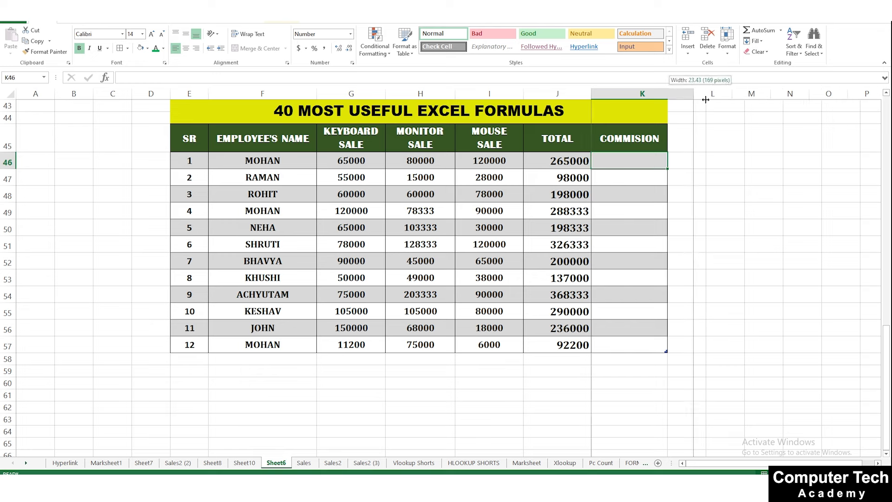
{"action": "left_click_drag", "start_coordinate": [668, 94], "coordinate": [711, 93]}
Start an IF(AND( formula in K46 with the row's KEYBOARD SALE >=50000 as the first condition
{"action": "type", "text": "=IF("}
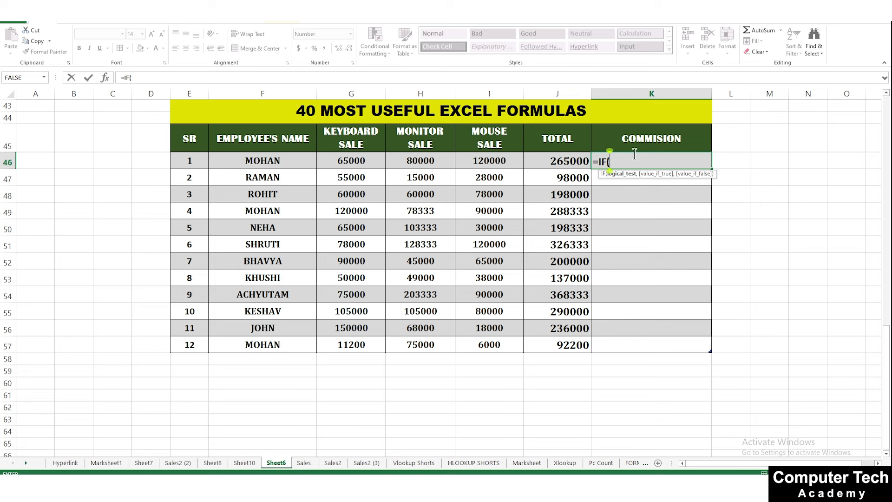
{"action": "type", "text": "AND("}
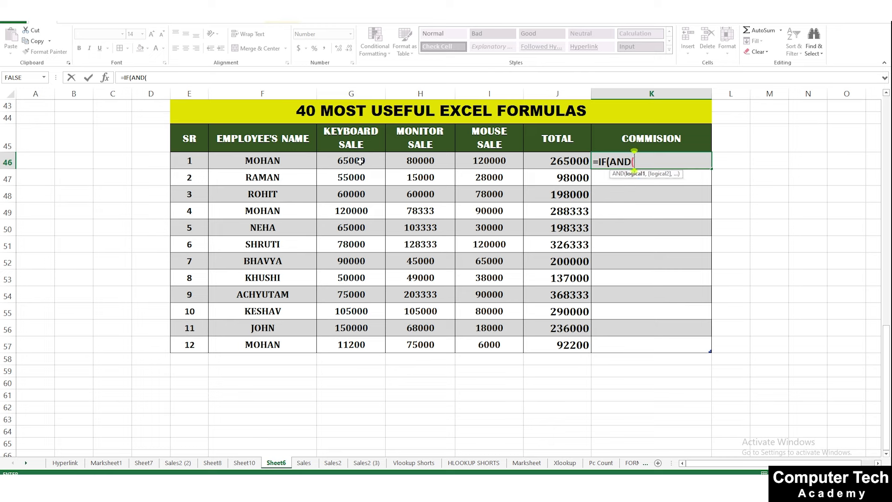
{"action": "left_click", "coordinate": [360, 161]}
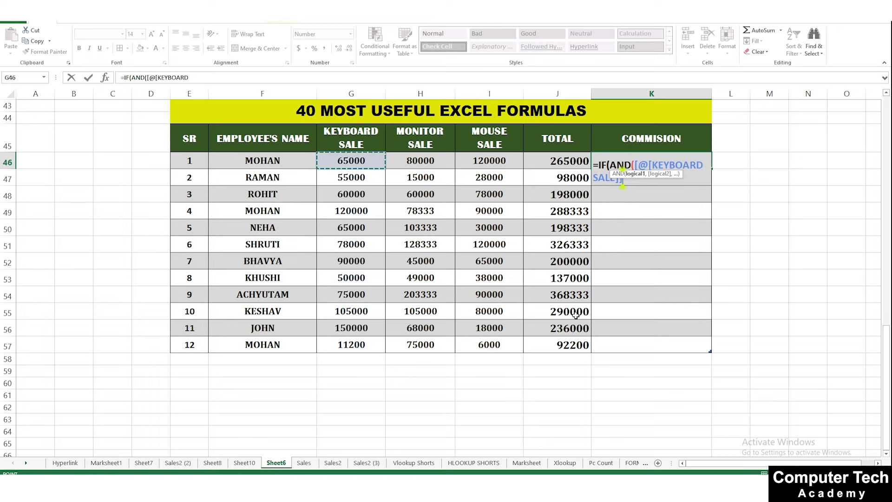
{"action": "type", "text": ">="}
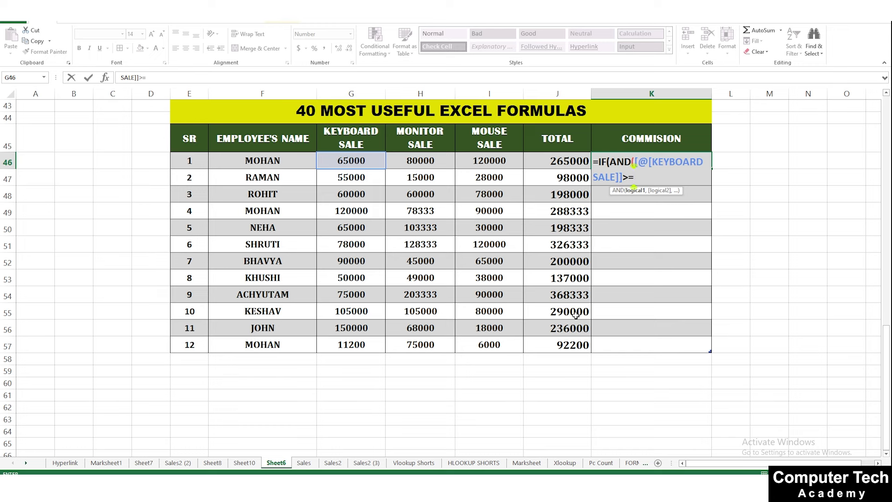
{"action": "type", "text": "50000,"}
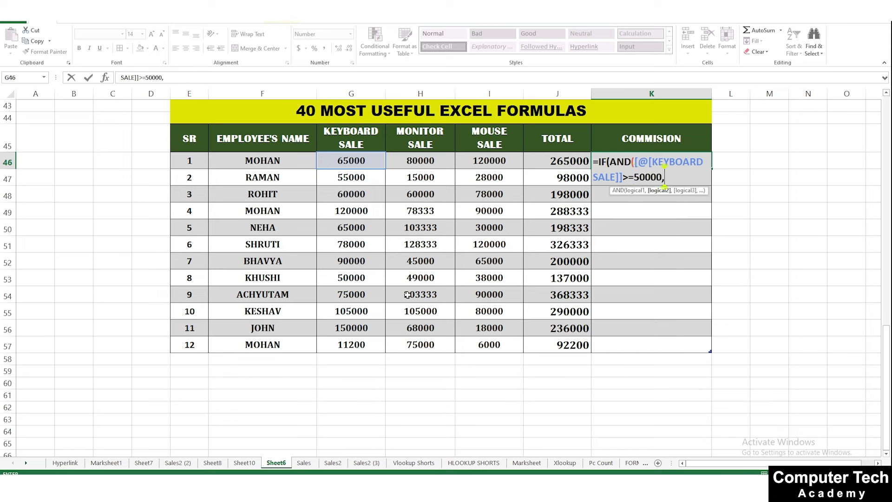
Add MONITOR SALE >=50000 and MOUSE SALE >=50000 as the remaining conditions and close the AND function
{"action": "left_click", "coordinate": [429, 159]}
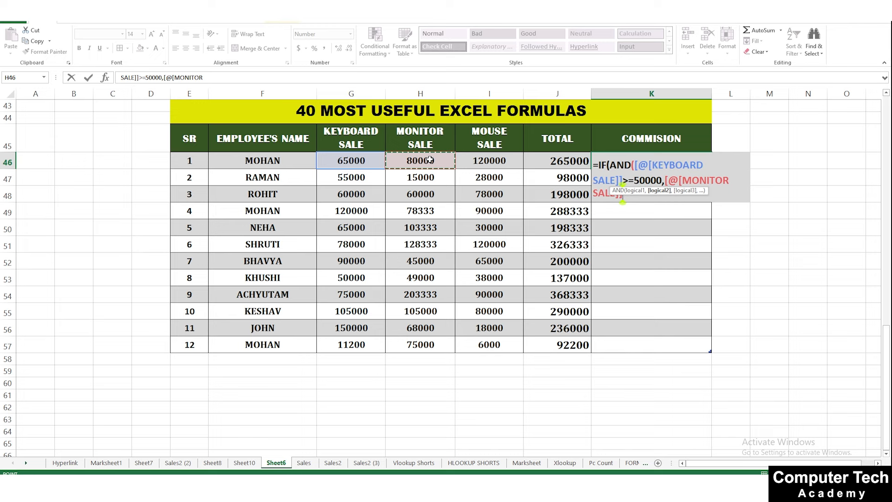
{"action": "type", "text": ">=5"}
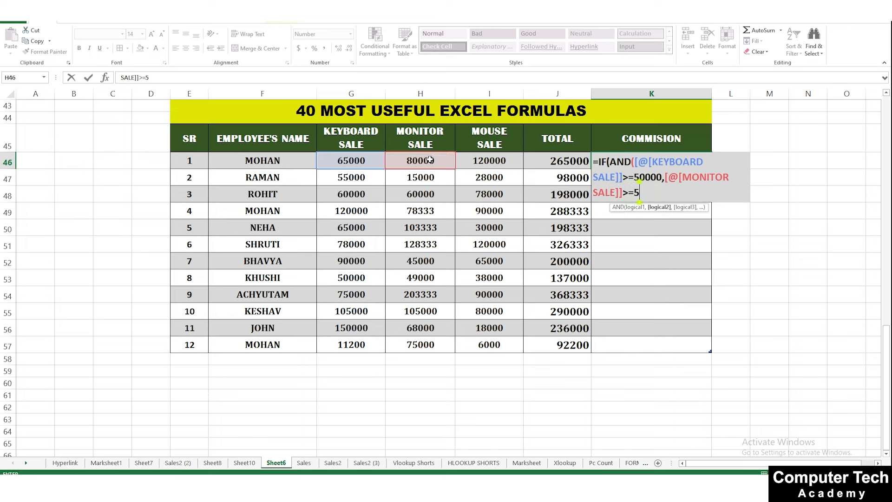
{"action": "type", "text": "0000,"}
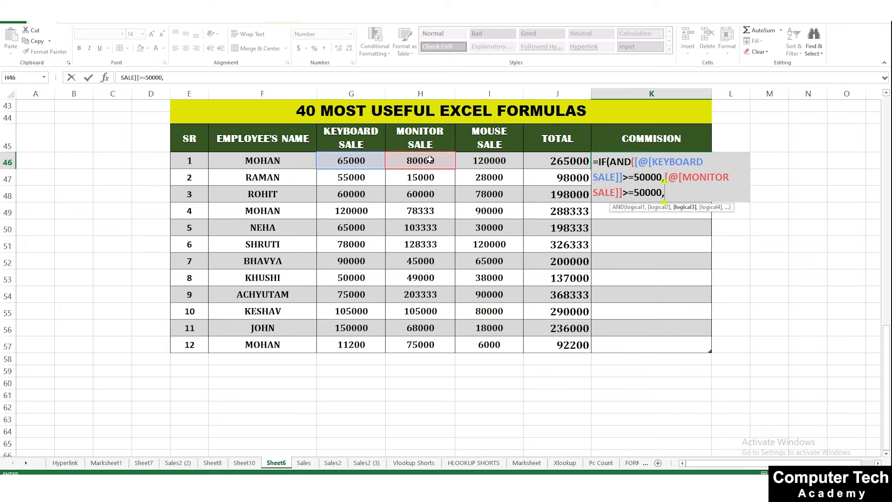
{"action": "left_click", "coordinate": [506, 162]}
{"action": "type", "text": ">="}
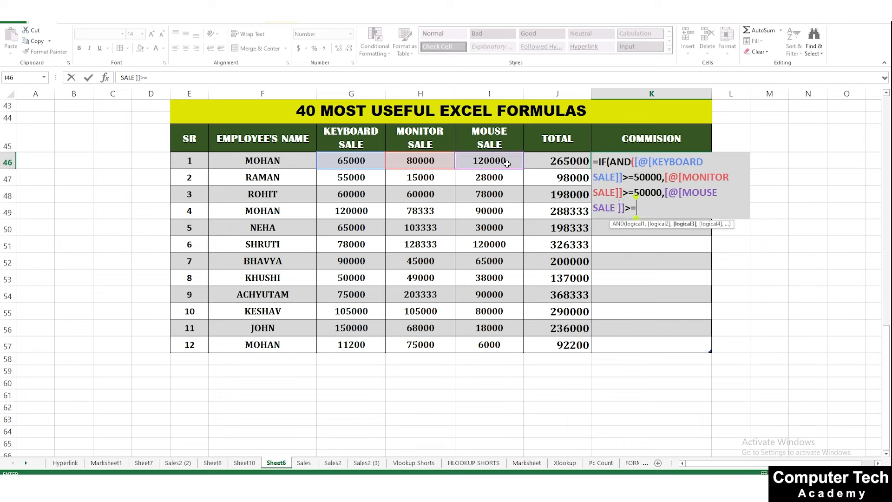
{"action": "type", "text": "50000"}
{"action": "type", "text": "),"}
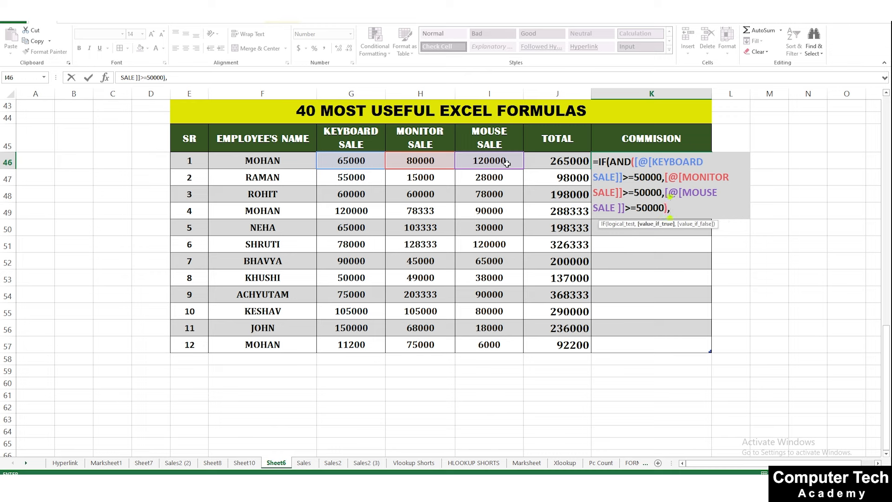
Complete the K46 formula so it returns "1000" when all conditions are met and "WORK HARD" otherwise
{"action": "type", "text": "\"1000\",\""}
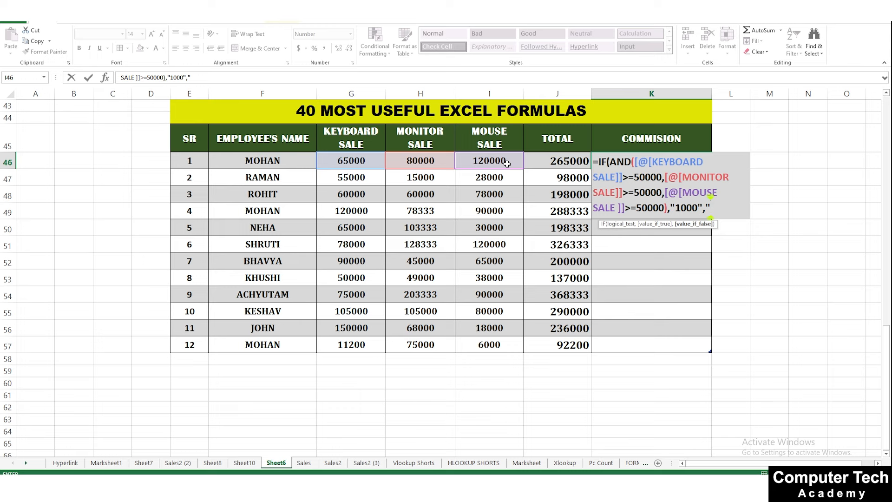
{"action": "type", "text": "WORK HA"}
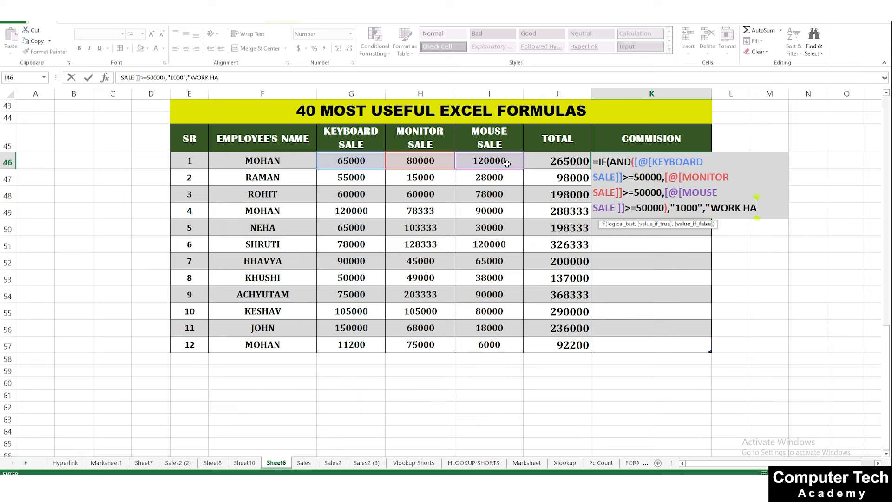
{"action": "type", "text": "RD\")"}
{"action": "key", "text": "Return"}
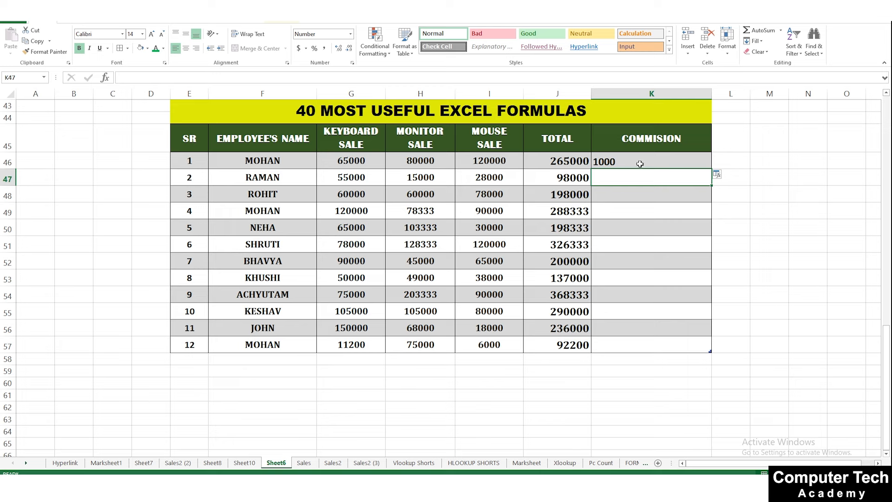
Fill the IF(AND formula from K46 down through K57 and check several commission results
{"action": "left_click", "coordinate": [699, 163]}
{"action": "left_click_drag", "start_coordinate": [709, 171], "coordinate": [701, 349]}
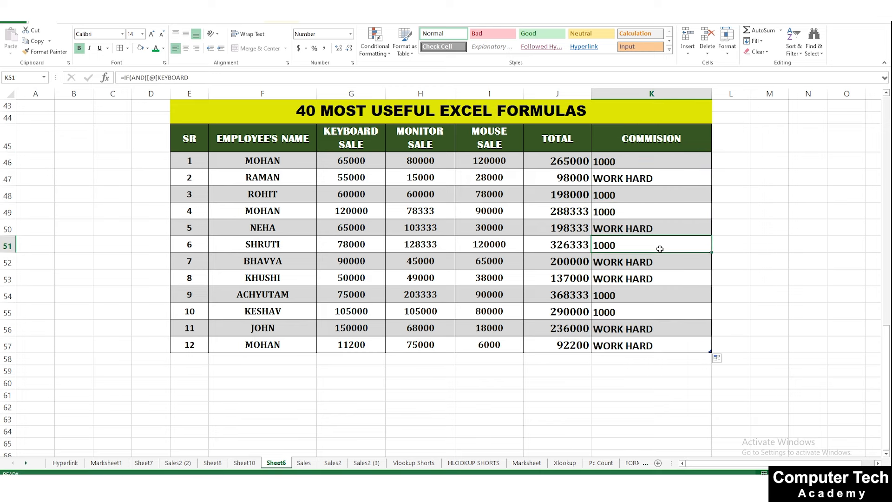
{"action": "left_click", "coordinate": [611, 211]}
{"action": "left_click", "coordinate": [613, 177]}
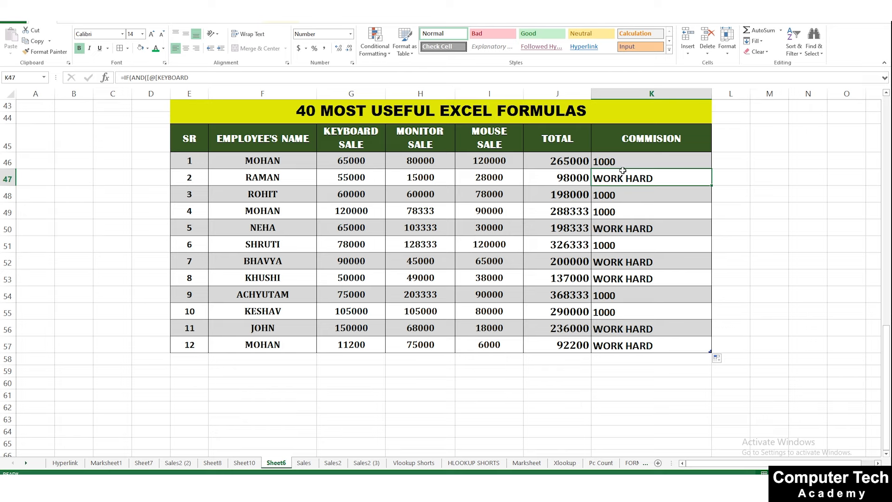
Edit the K46 formula to return blank text instead of "WORK HARD" when the conditions are not met
{"action": "double_click", "coordinate": [623, 163]}
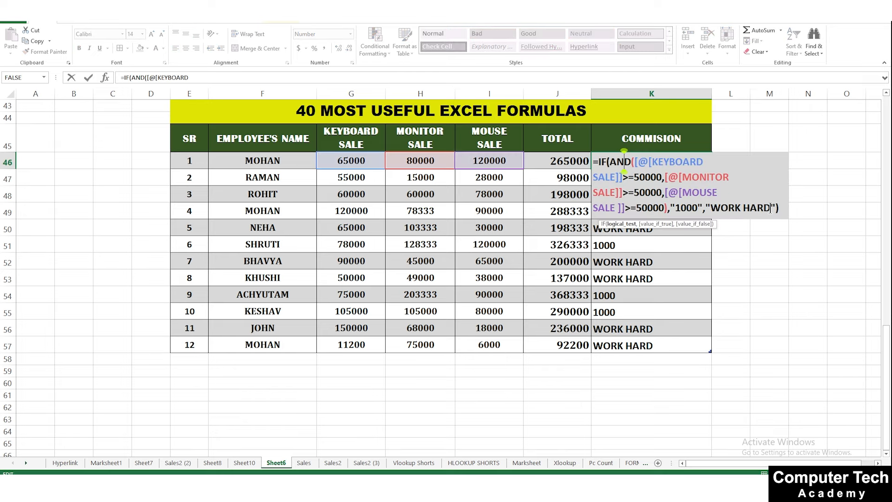
{"action": "left_click_drag", "start_coordinate": [771, 207], "coordinate": [709, 207]}
{"action": "key", "text": "BackSpace"}
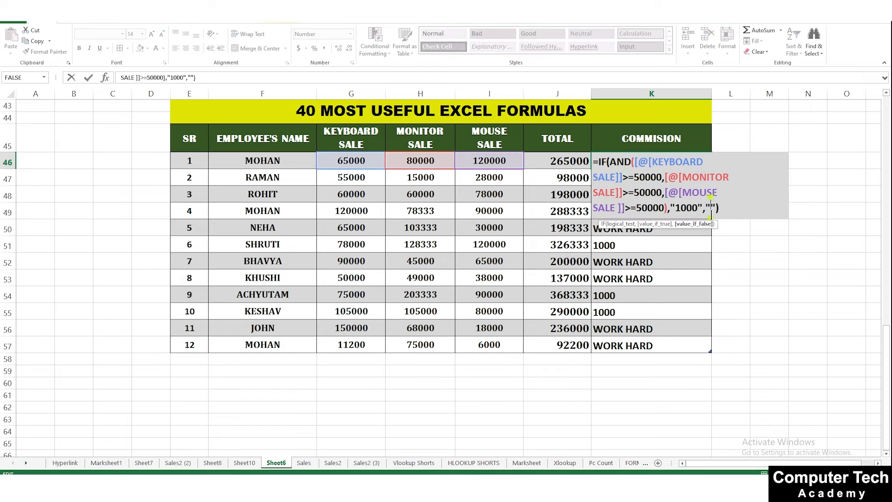
{"action": "key", "text": "Return"}
Copy the edited IF(AND formula from K46 down through K57
{"action": "key", "text": "Up"}
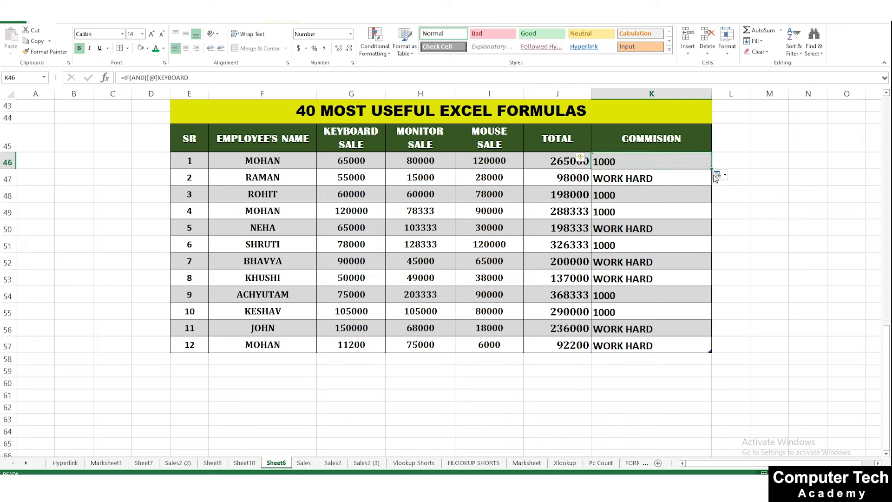
{"action": "left_click_drag", "start_coordinate": [704, 161], "coordinate": [694, 349]}
{"action": "key", "text": "ctrl+d"}
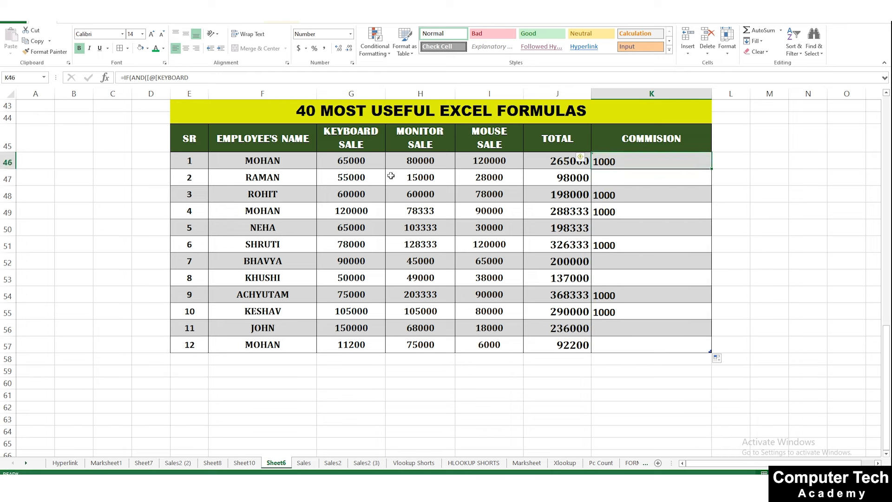
Examine the keyboard, monitor and mouse sales in rows 46, 48, 49, 51, 54 and 55 against their commission results
{"action": "left_click", "coordinate": [370, 162]}
{"action": "left_click", "coordinate": [418, 162]}
{"action": "left_click", "coordinate": [503, 165]}
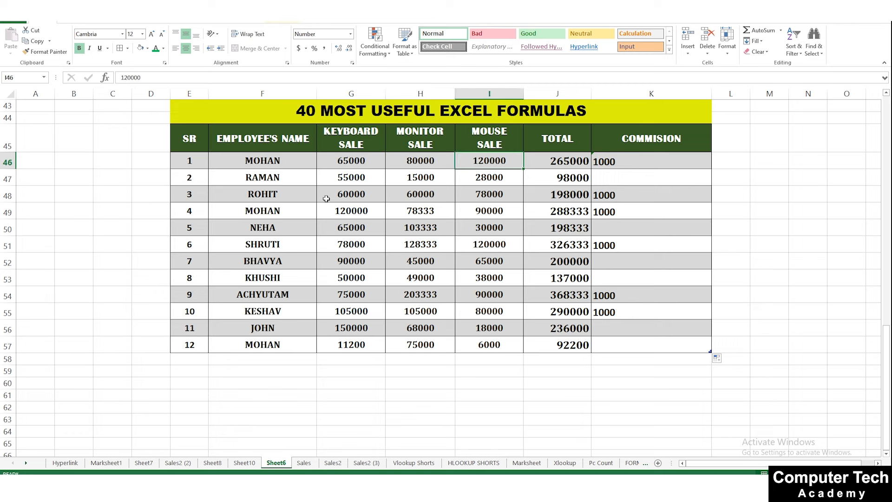
{"action": "left_click_drag", "start_coordinate": [359, 194], "coordinate": [479, 203]}
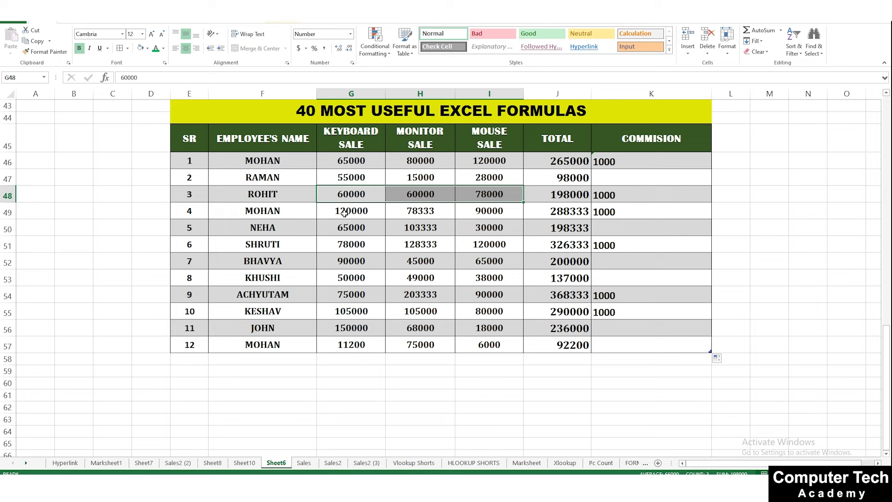
{"action": "left_click_drag", "start_coordinate": [345, 213], "coordinate": [472, 217]}
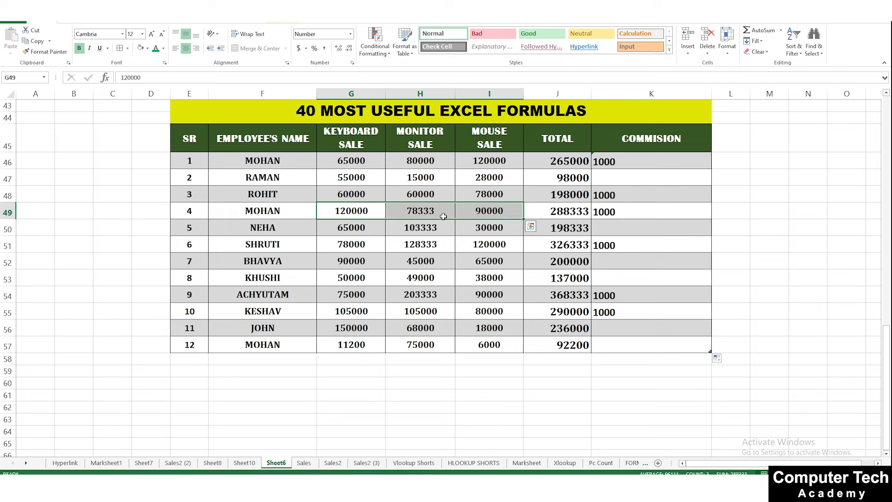
{"action": "left_click_drag", "start_coordinate": [321, 246], "coordinate": [477, 246]}
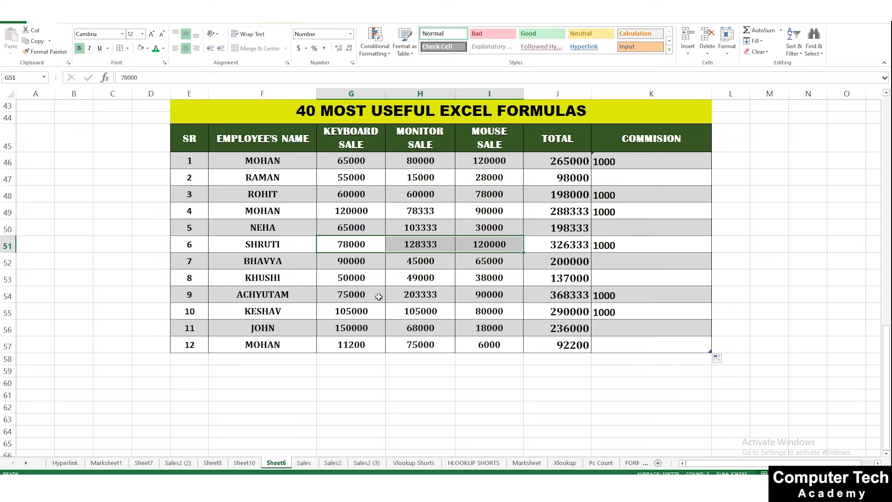
{"action": "left_click", "coordinate": [356, 297]}
{"action": "left_click_drag", "start_coordinate": [395, 297], "coordinate": [464, 295]}
{"action": "left_click_drag", "start_coordinate": [362, 312], "coordinate": [459, 316]}
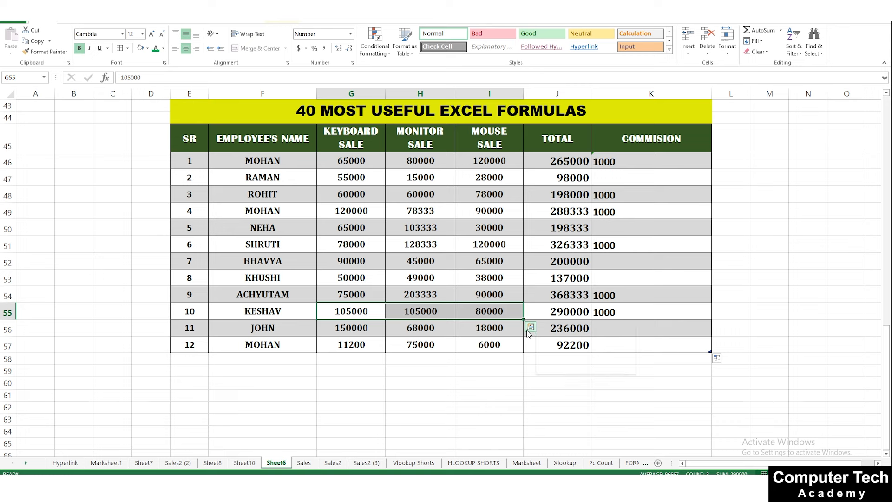
Set the keyboard sale in G49 to 45000 and check the commission in K49
{"action": "left_click", "coordinate": [344, 211]}
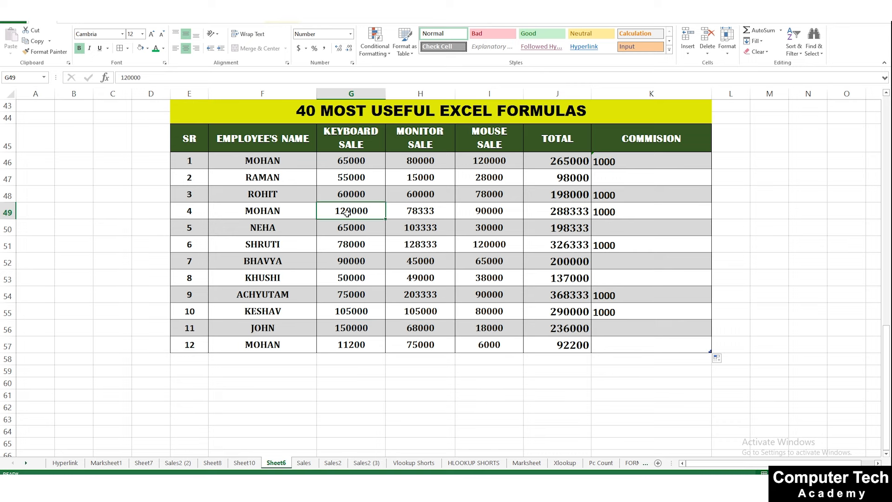
{"action": "type", "text": "45000"}
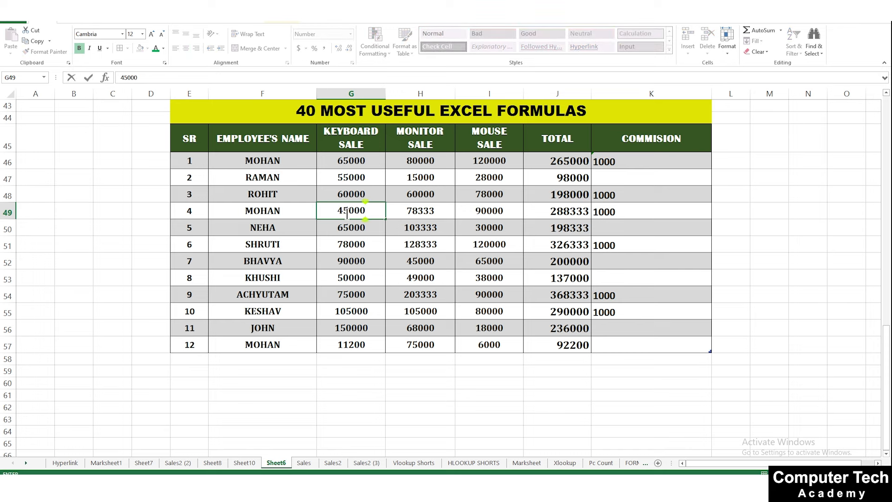
{"action": "key", "text": "Return"}
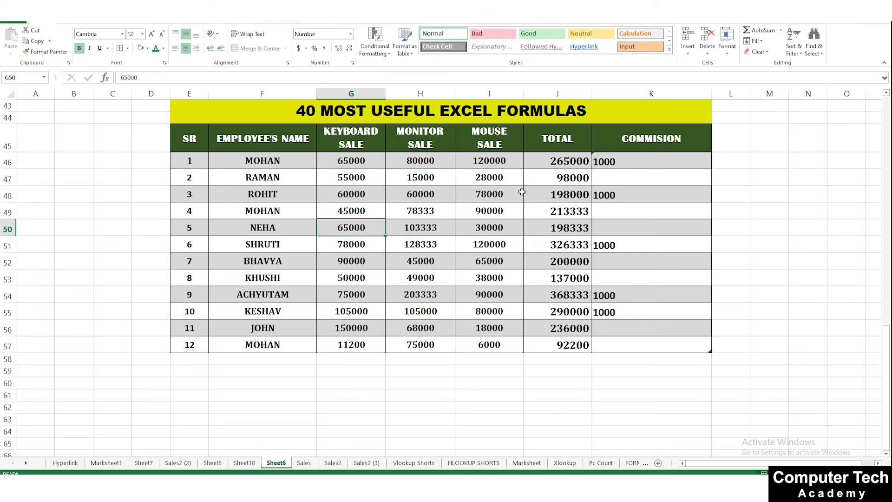
{"action": "left_click", "coordinate": [602, 214]}
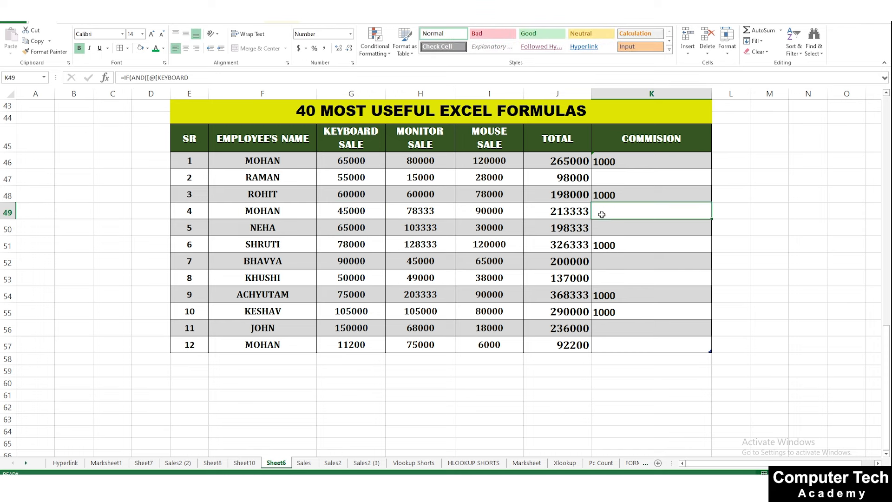
Try 49500 as the monitor sale in H46, then undo both test edits to the sales values
{"action": "left_click", "coordinate": [495, 160]}
{"action": "left_click", "coordinate": [418, 160]}
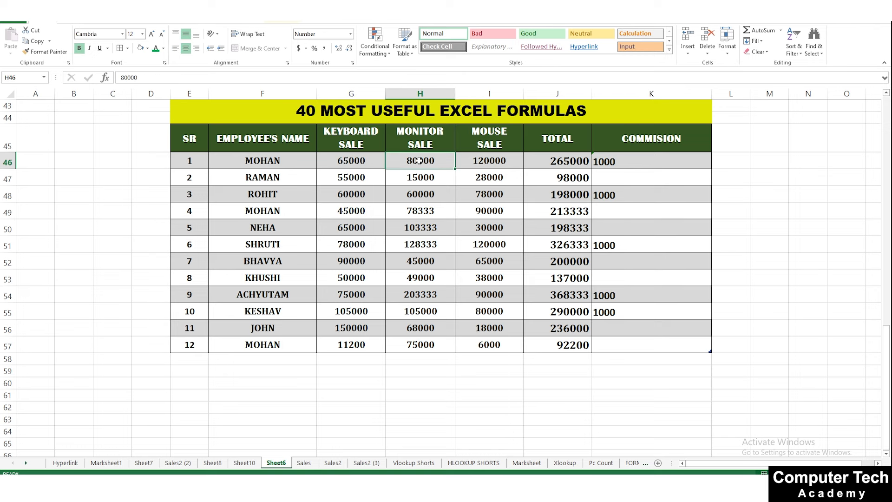
{"action": "type", "text": "49500"}
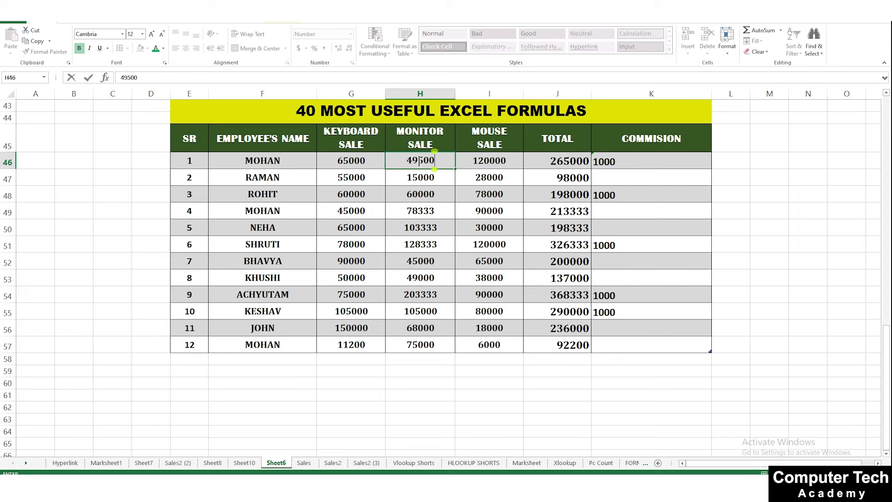
{"action": "key", "text": "Return"}
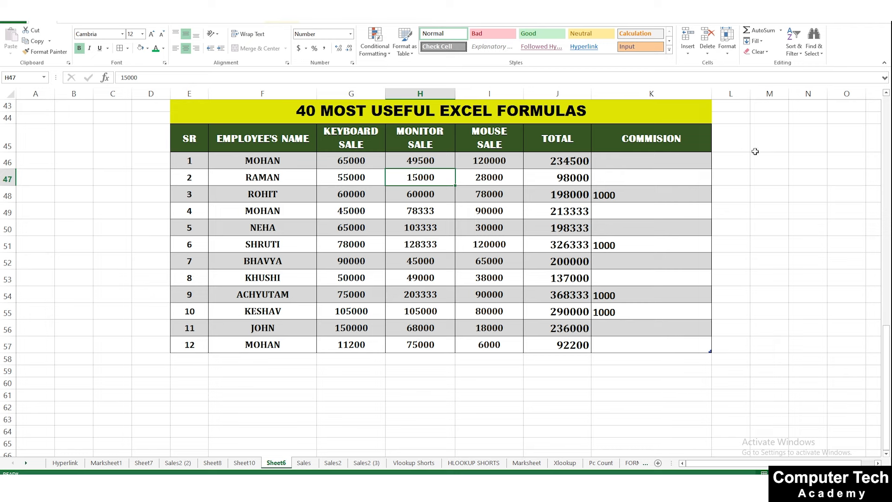
{"action": "key", "text": "ctrl+z"}
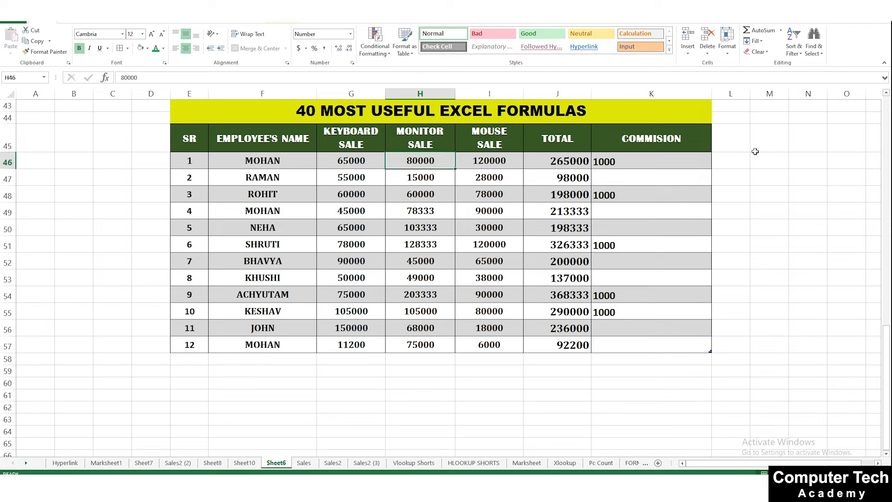
{"action": "key", "text": "ctrl+z"}
Clear the existing commission formula in K46 and begin a new one with =IF(AND(
{"action": "left_click", "coordinate": [655, 163]}
{"action": "double_click", "coordinate": [652, 162]}
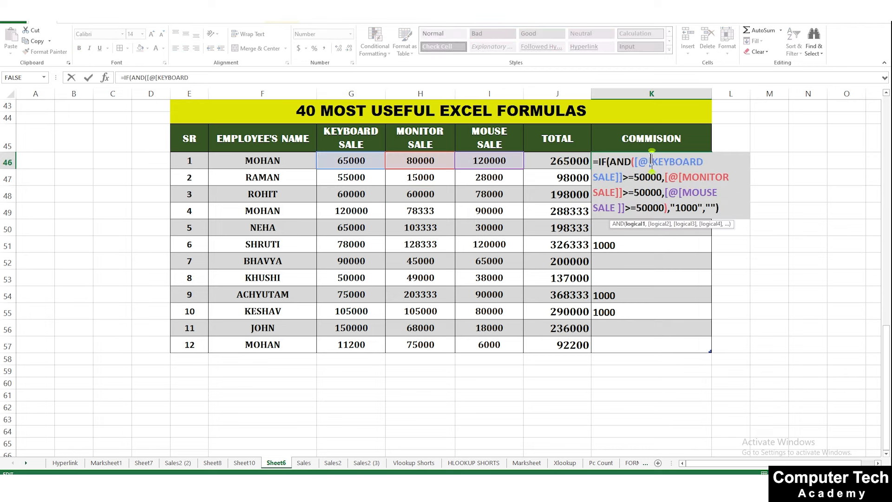
{"action": "left_click_drag", "start_coordinate": [721, 207], "coordinate": [595, 161]}
{"action": "key", "text": "BackSpace"}
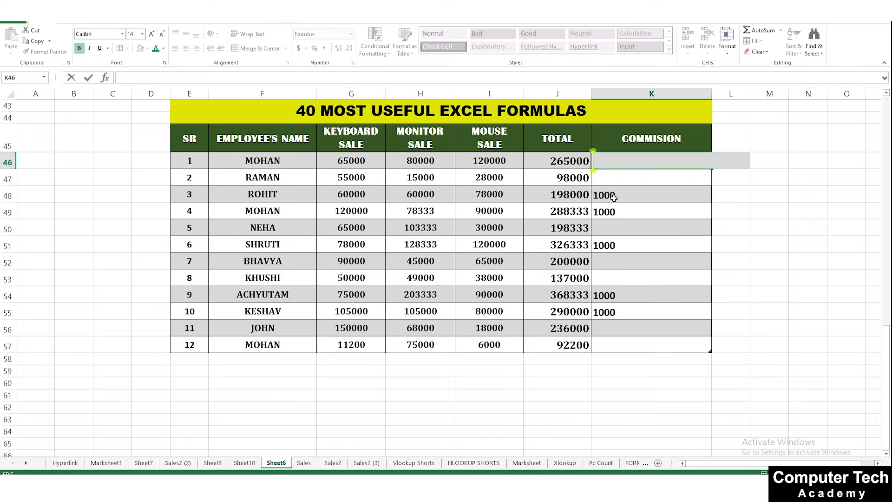
{"action": "type", "text": "="}
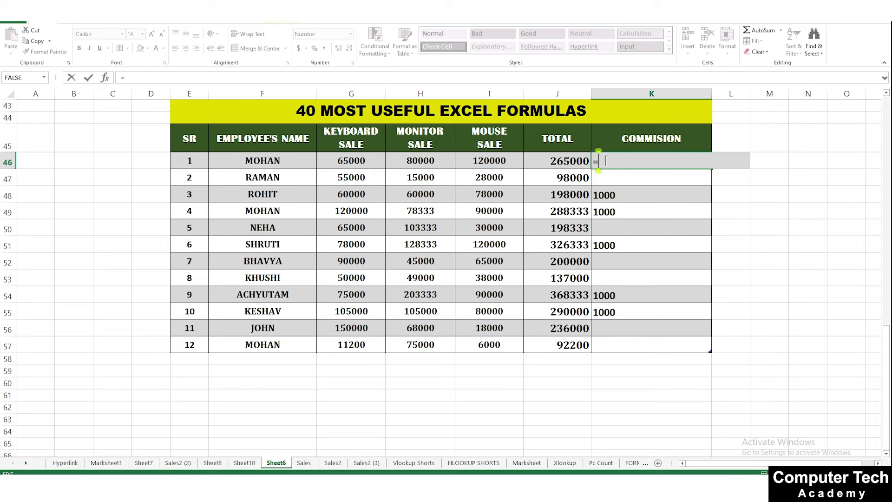
{"action": "type", "text": "IF("}
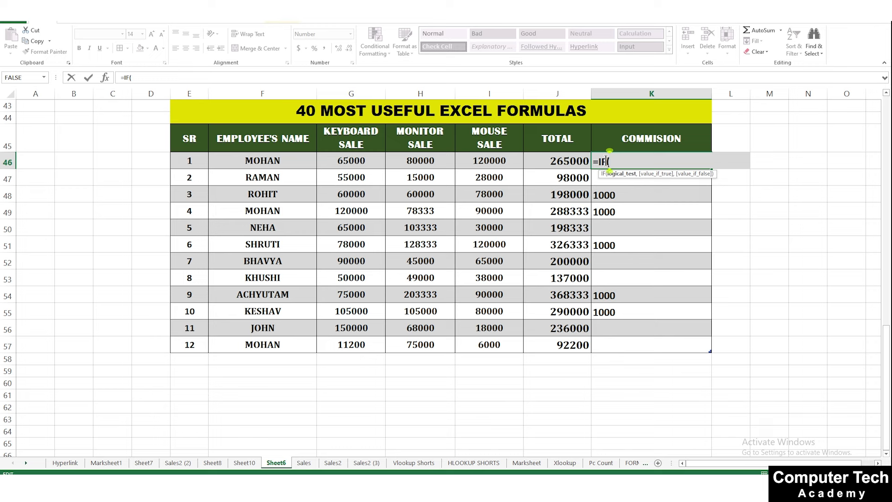
{"action": "type", "text": "AND("}
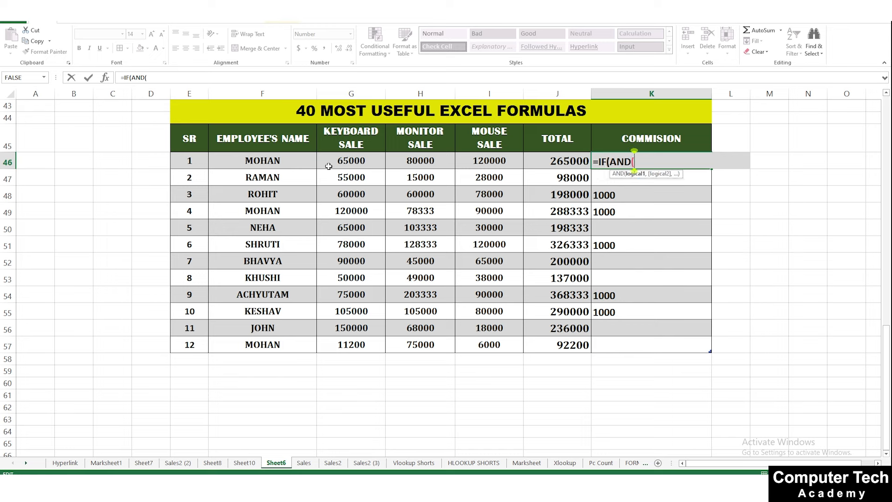
Add AND conditions to the K46 formula requiring row 46's keyboard, monitor and mouse sales each to be >=50000
{"action": "left_click", "coordinate": [350, 159]}
{"action": "type", "text": ">"}
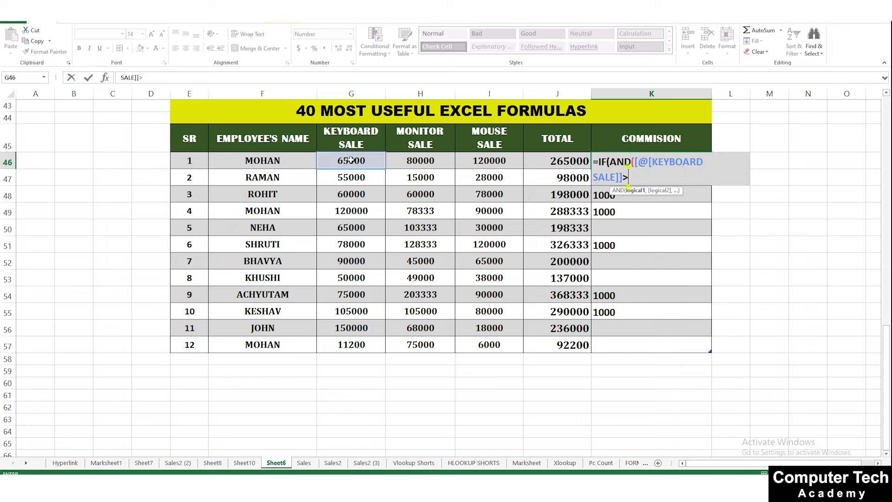
{"action": "type", "text": "=50000,"}
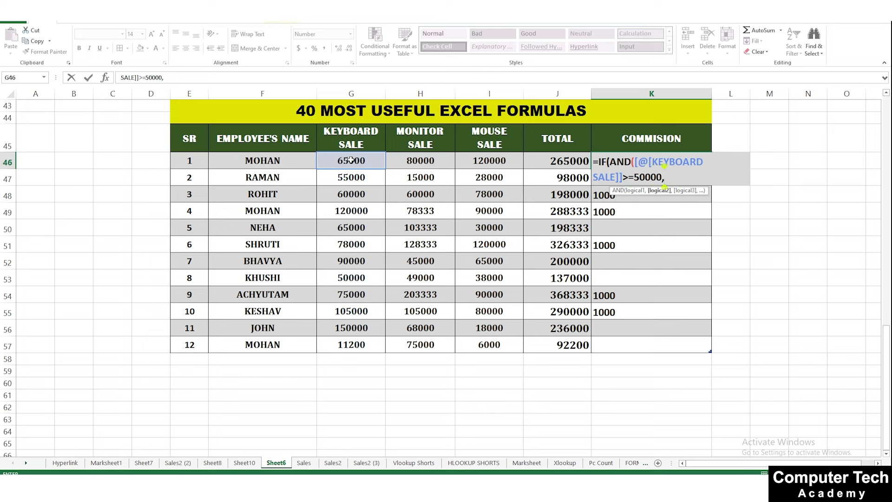
{"action": "left_click", "coordinate": [423, 161]}
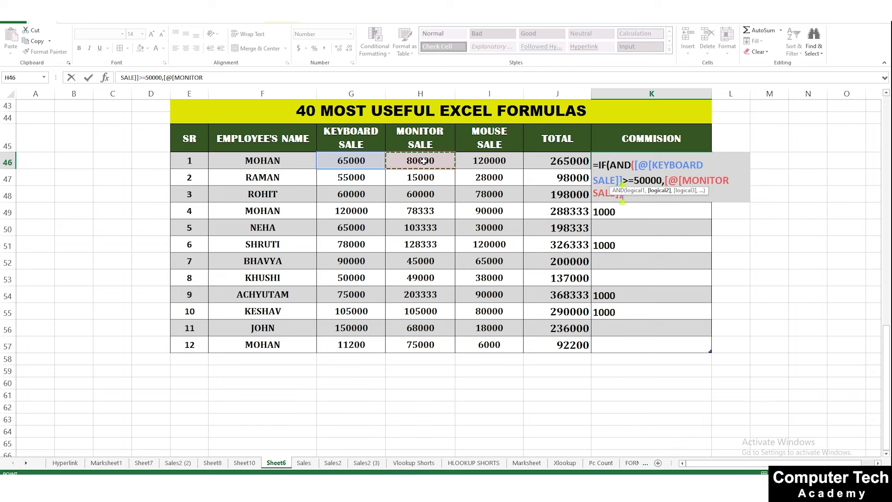
{"action": "type", "text": ">"}
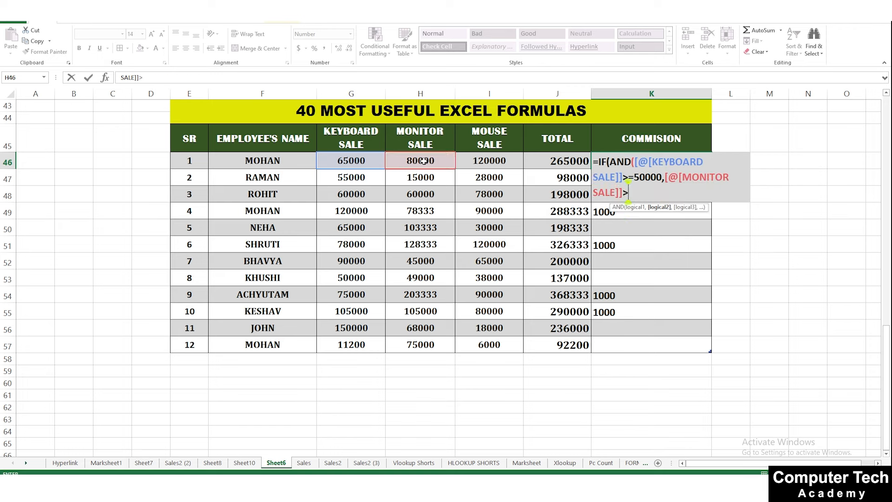
{"action": "type", "text": "=50000,"}
{"action": "left_click", "coordinate": [477, 161]}
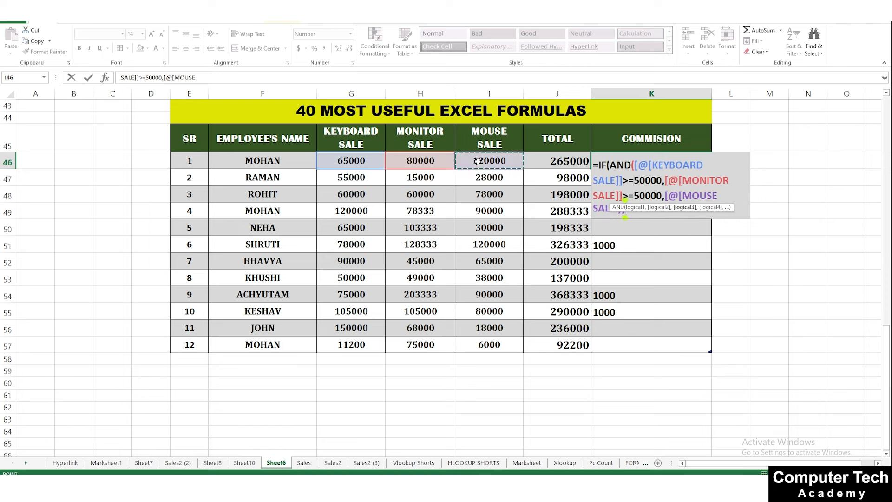
{"action": "type", "text": ">="}
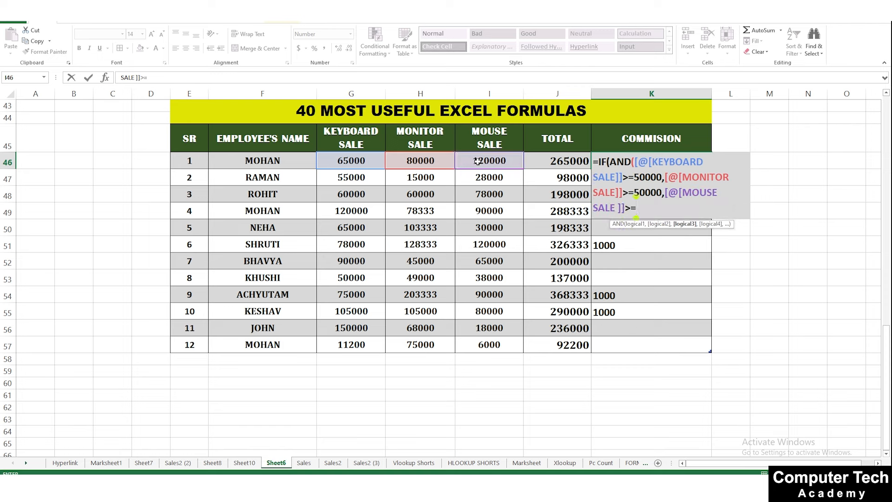
{"action": "type", "text": "50000)"}
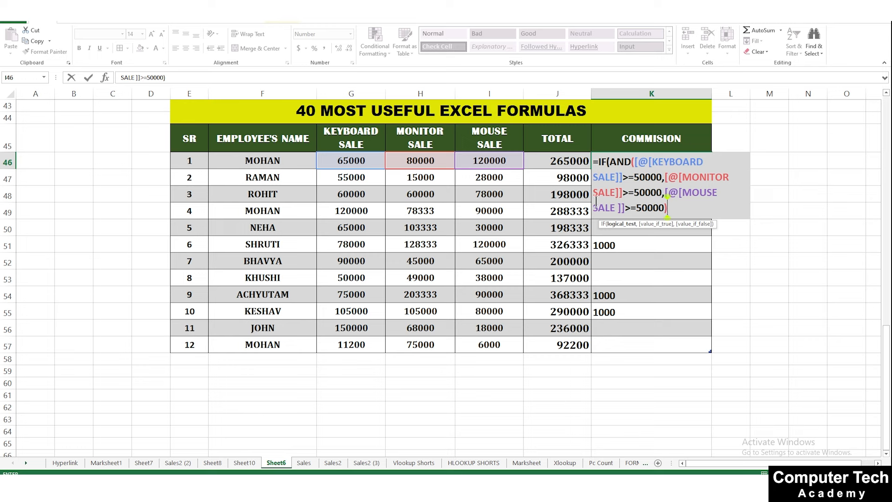
Complete the K46 formula to return "10000" when all conditions are met and "NA" otherwise
{"action": "left_click", "coordinate": [670, 207]}
{"action": "type", "text": ","}
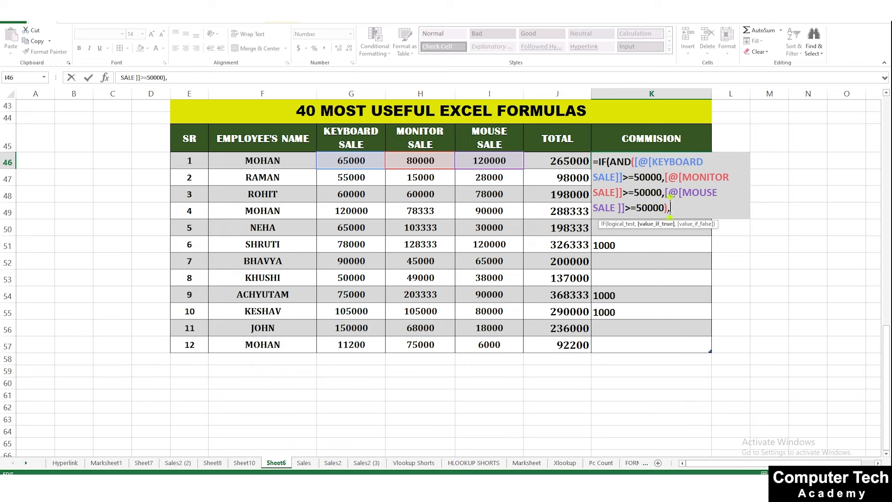
{"action": "type", "text": "\"10000\","}
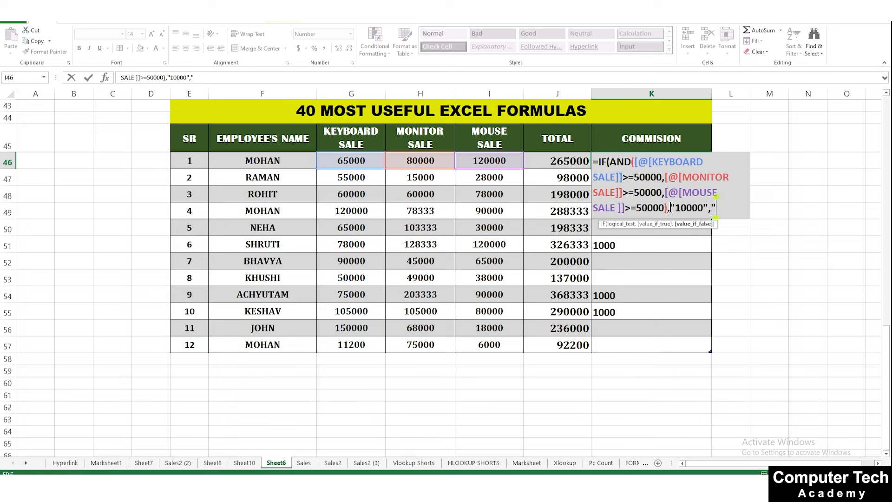
{"action": "type", "text": "\"NA\")"}
{"action": "key", "text": "Return"}
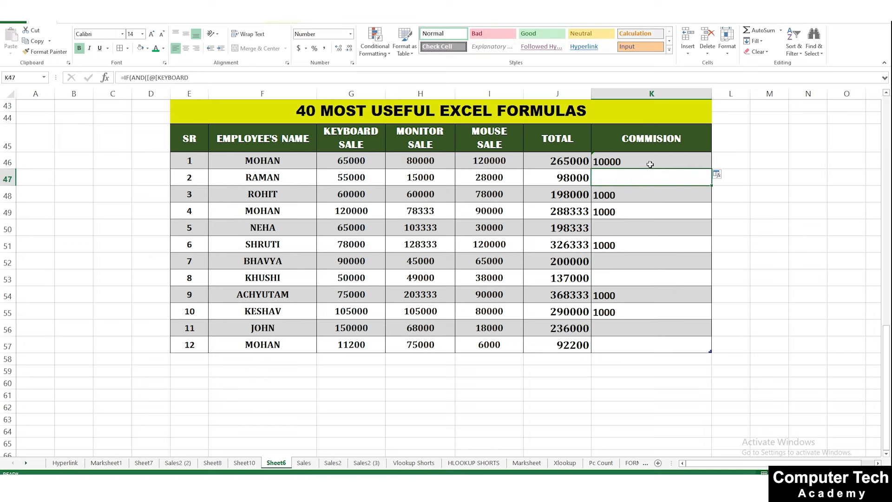
Fill the new K46 commission formula down through K57 and check the results
{"action": "left_click", "coordinate": [693, 163]}
{"action": "left_click_drag", "start_coordinate": [709, 169], "coordinate": [706, 354]}
{"action": "left_click", "coordinate": [673, 278]}
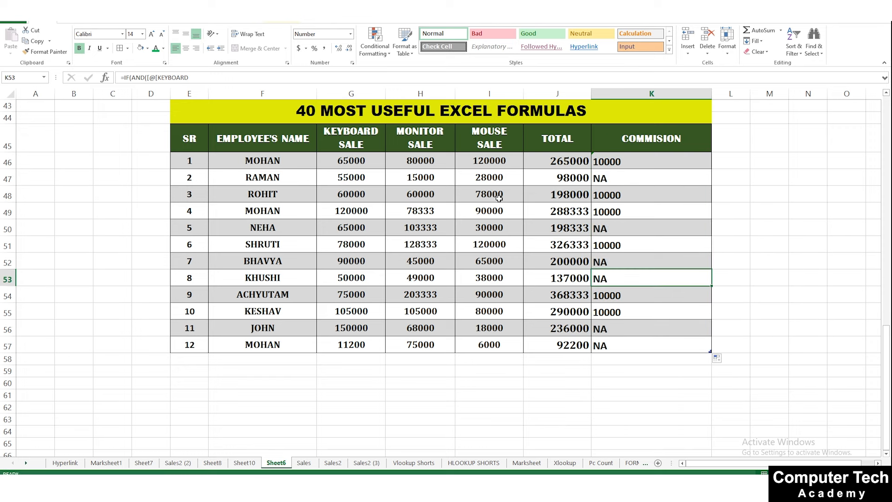
{"action": "left_click", "coordinate": [696, 167]}
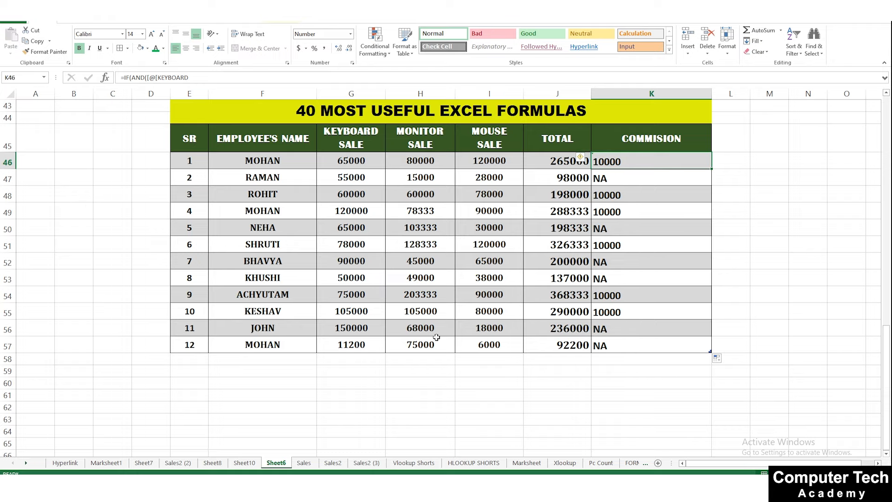
Review the IF(AND and IF(OR entries in Sheet10's function list, looking through the Sheet8 and Sheet6 commission tables as well
{"action": "left_click", "coordinate": [253, 465]}
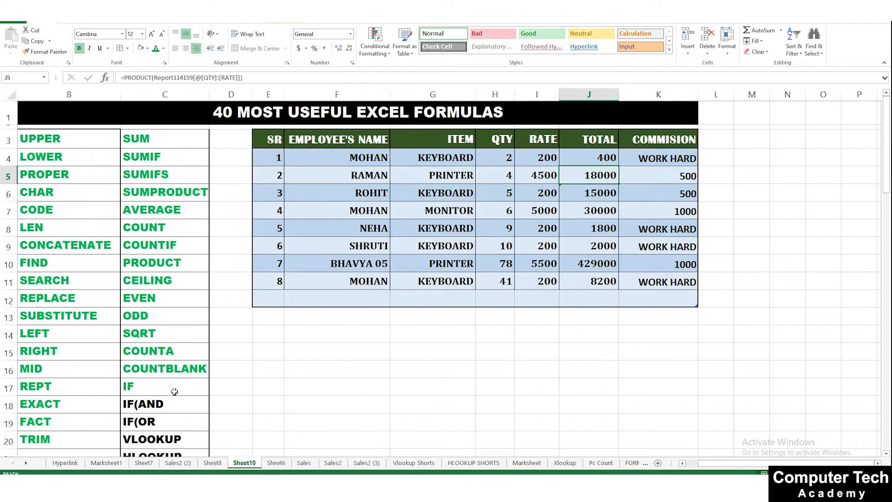
{"action": "scroll", "coordinate": [172, 391], "scroll_direction": "down", "scroll_amount": 1}
{"action": "left_click", "coordinate": [169, 344]}
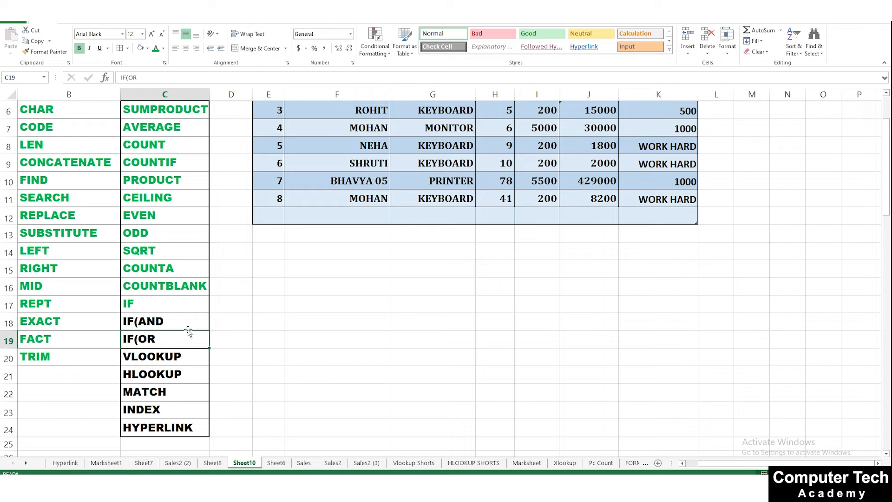
{"action": "left_click", "coordinate": [215, 463]}
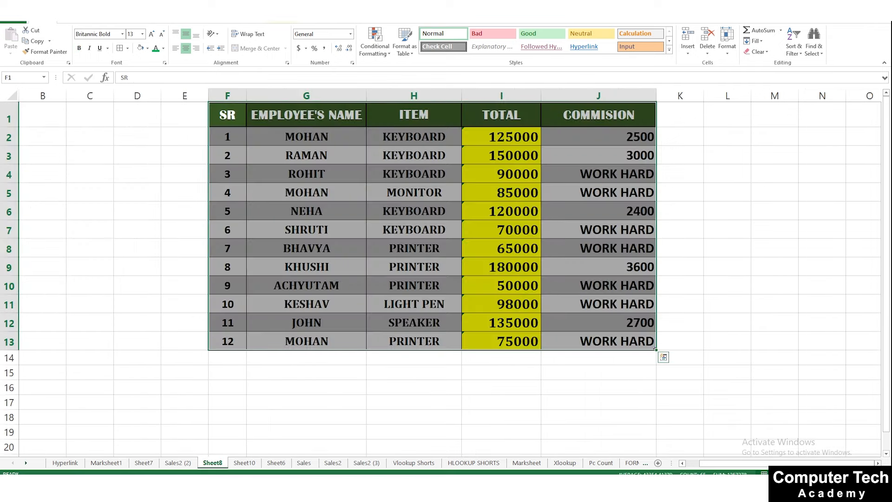
{"action": "left_click", "coordinate": [244, 463]}
{"action": "left_click", "coordinate": [275, 463]}
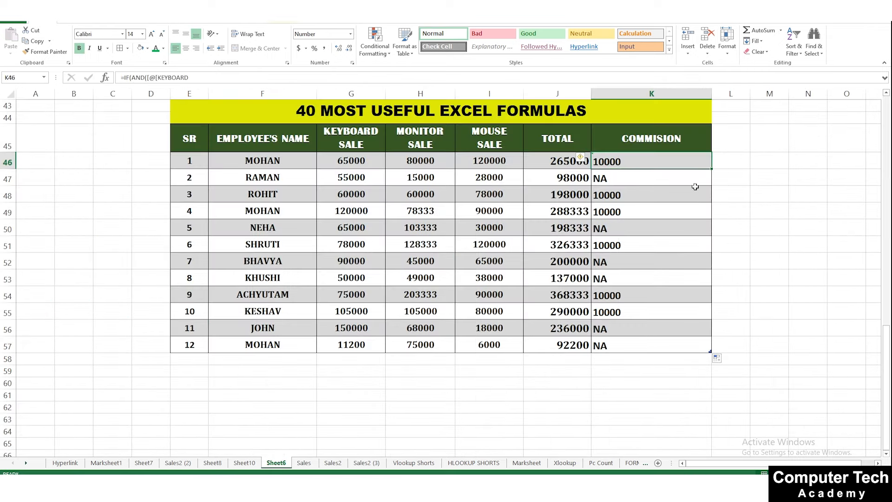
{"action": "left_click", "coordinate": [245, 462]}
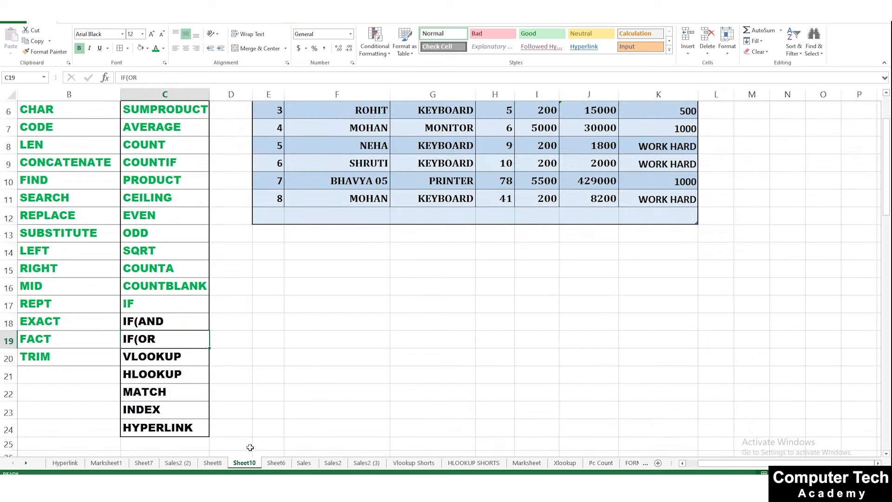
Clear the existing commission results from K46:K57 on Sheet6
{"action": "left_click", "coordinate": [276, 464]}
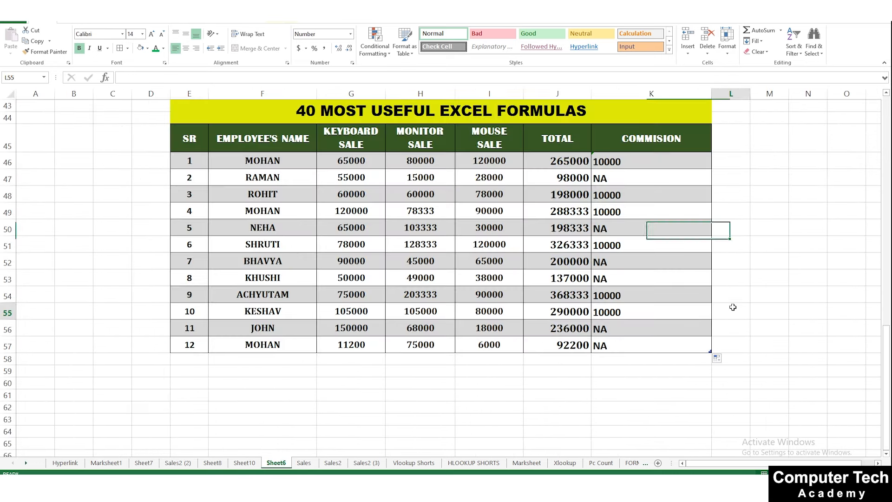
{"action": "left_click_drag", "start_coordinate": [622, 161], "coordinate": [622, 359]}
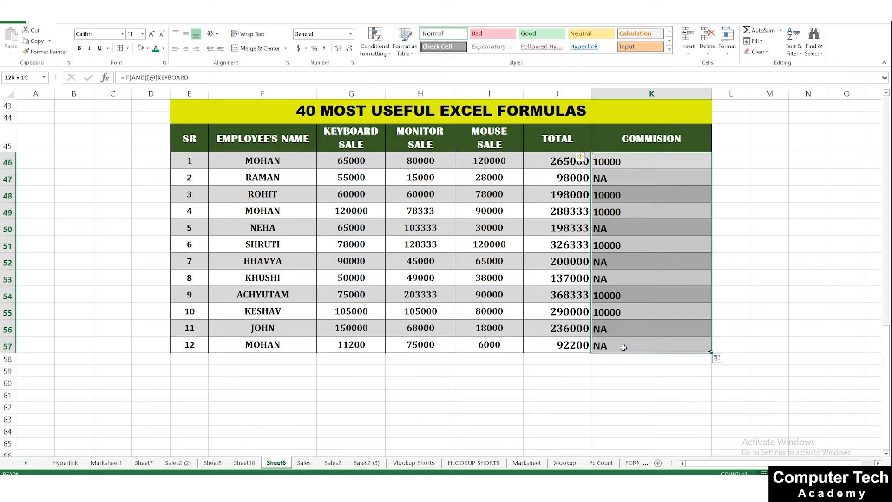
{"action": "key", "text": "Delete"}
{"action": "left_click", "coordinate": [643, 212]}
{"action": "left_click", "coordinate": [647, 166]}
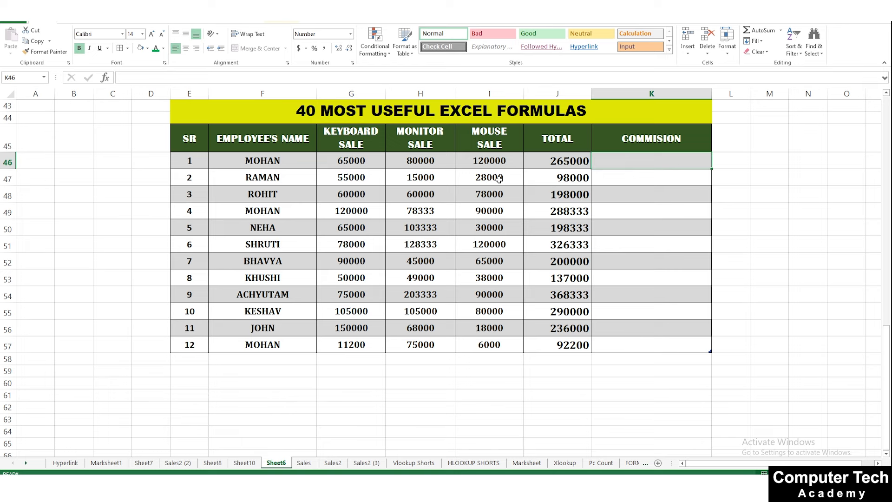
{"action": "left_click", "coordinate": [617, 190]}
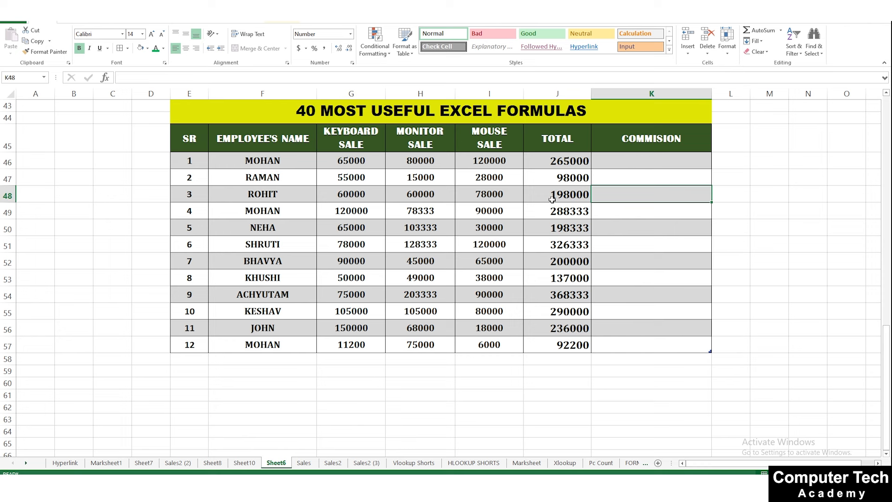
Start an IF(OR formula in K46 with row 46's keyboard sale >=100000 as its first condition
{"action": "left_click", "coordinate": [635, 157]}
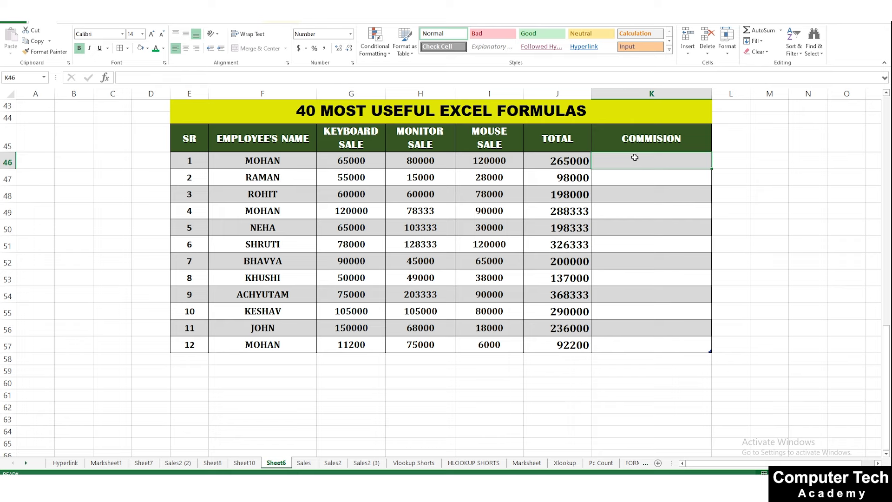
{"action": "type", "text": "=IF"}
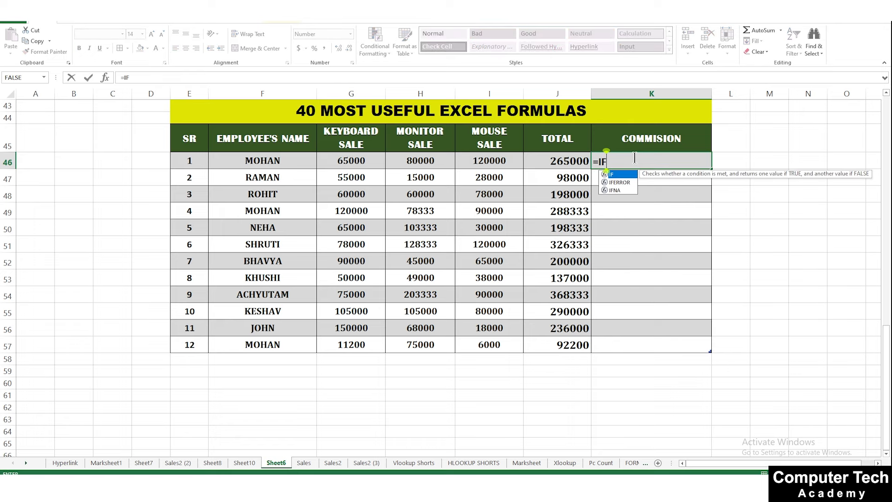
{"action": "type", "text": "(OR"}
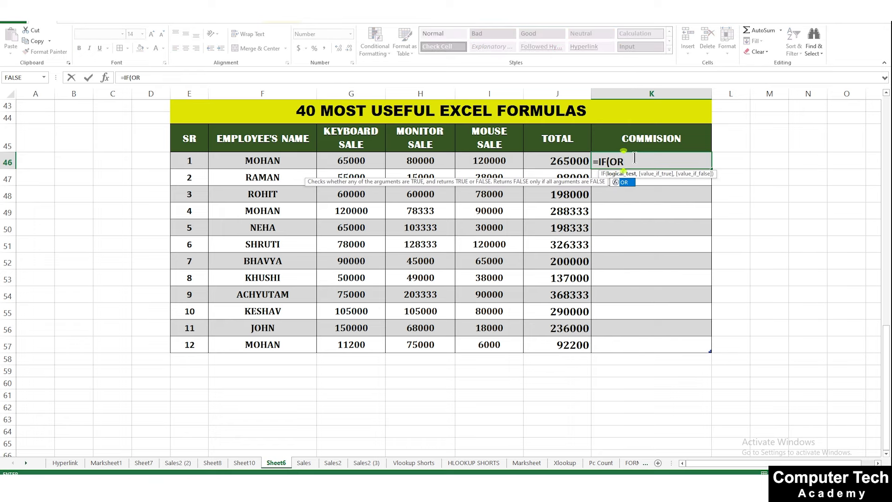
{"action": "type", "text": "("}
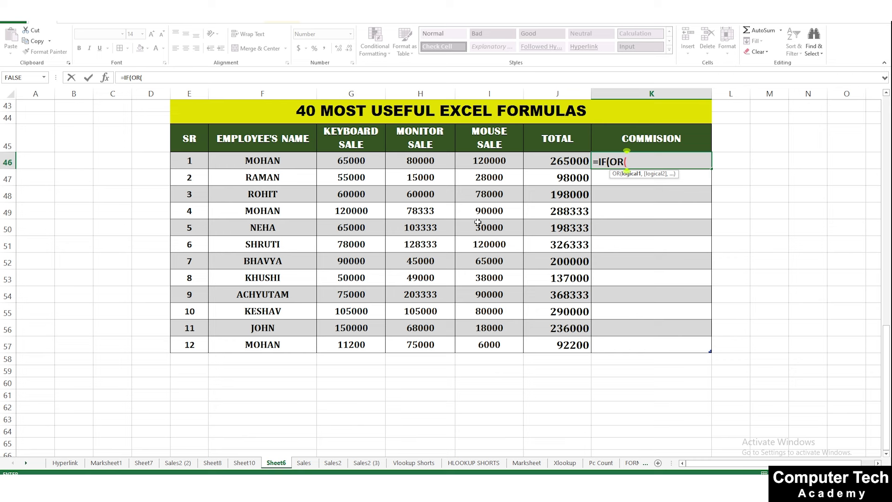
{"action": "left_click", "coordinate": [362, 163]}
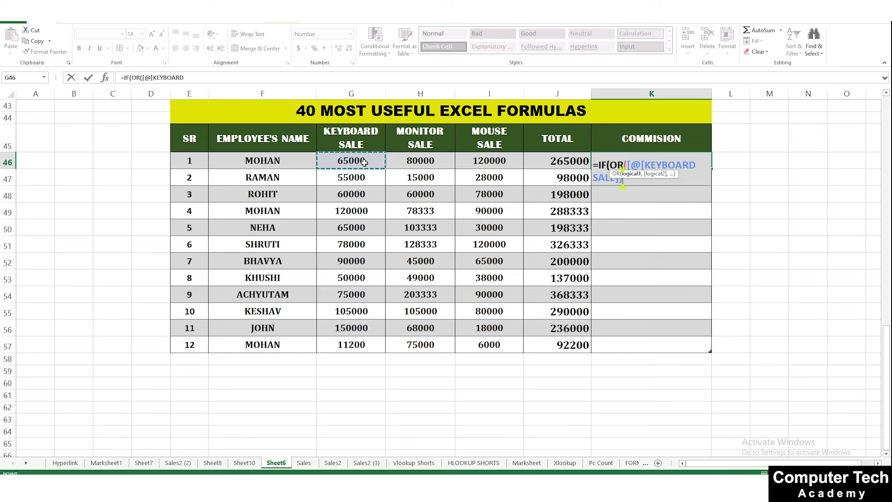
{"action": "type", "text": ">="}
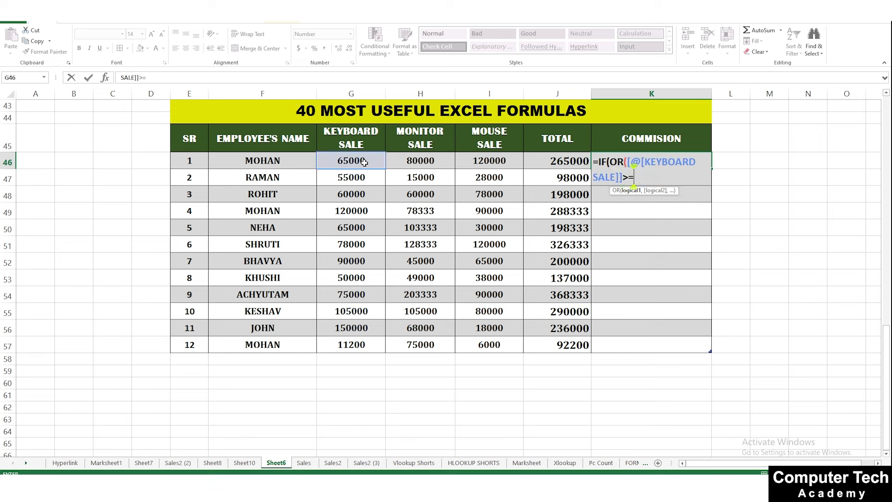
{"action": "type", "text": "100000,"}
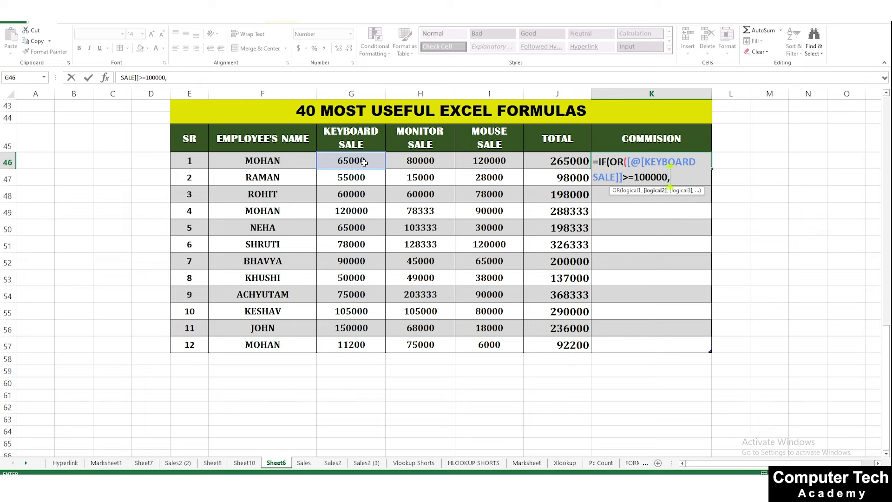
Add OR conditions to the K46 formula for row 46's monitor sale and mouse sale, each >=100000
{"action": "left_click", "coordinate": [440, 163]}
{"action": "type", "text": ">"}
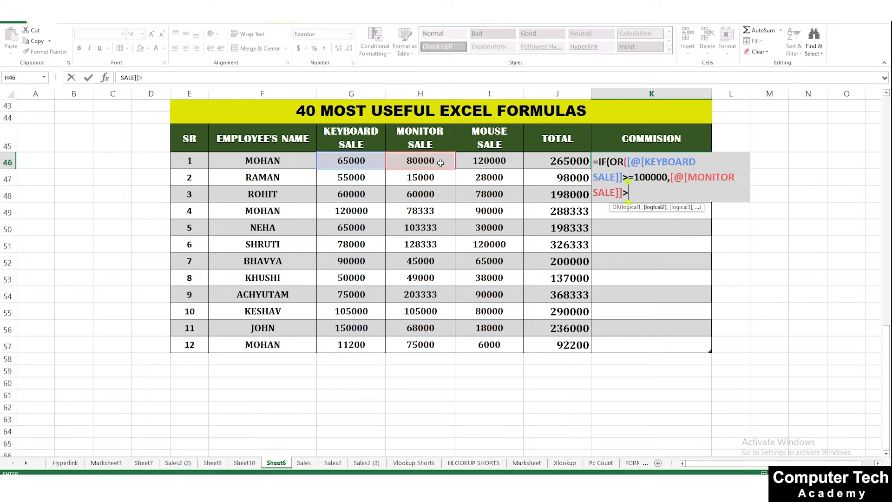
{"action": "type", "text": "=100000,"}
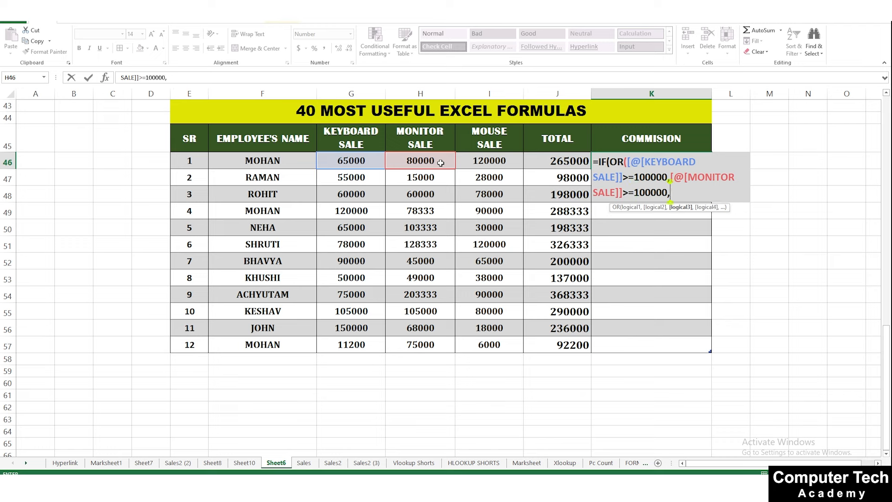
{"action": "left_click", "coordinate": [489, 167]}
{"action": "type", "text": ">="}
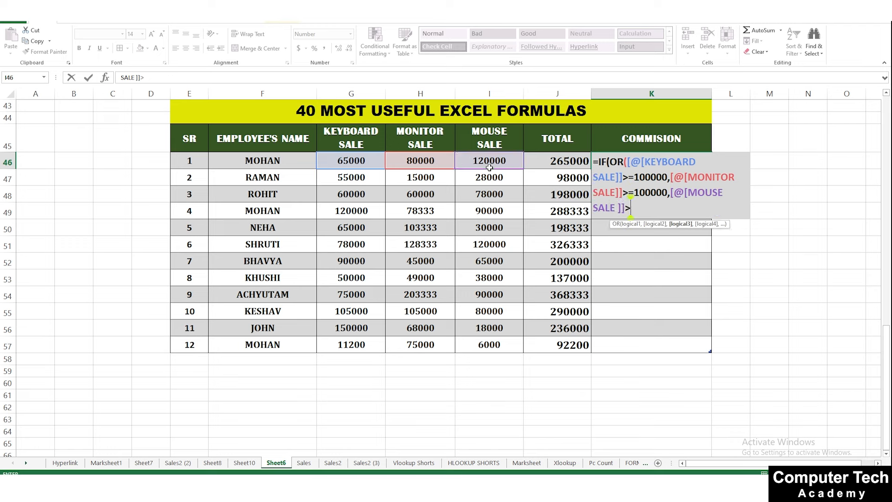
{"action": "type", "text": "100000"}
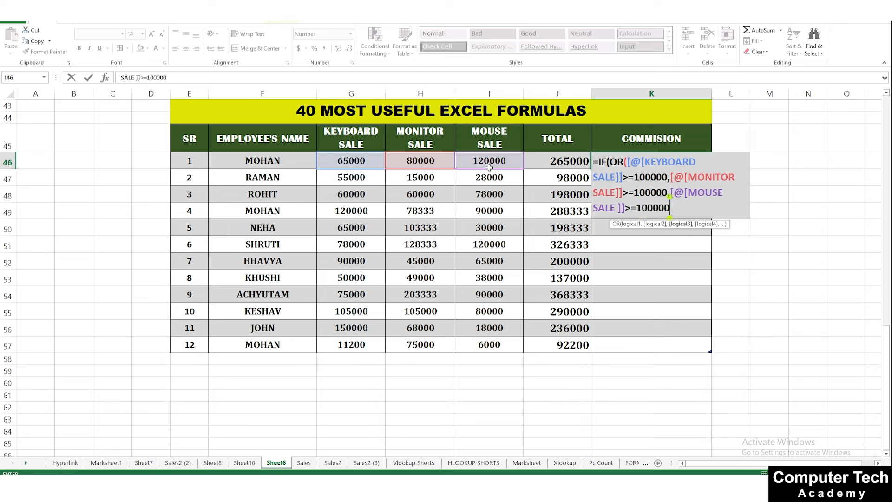
Complete the K46 formula to return "1000" when any condition is met and "NA" otherwise
{"action": "type", "text": "),\"1000"}
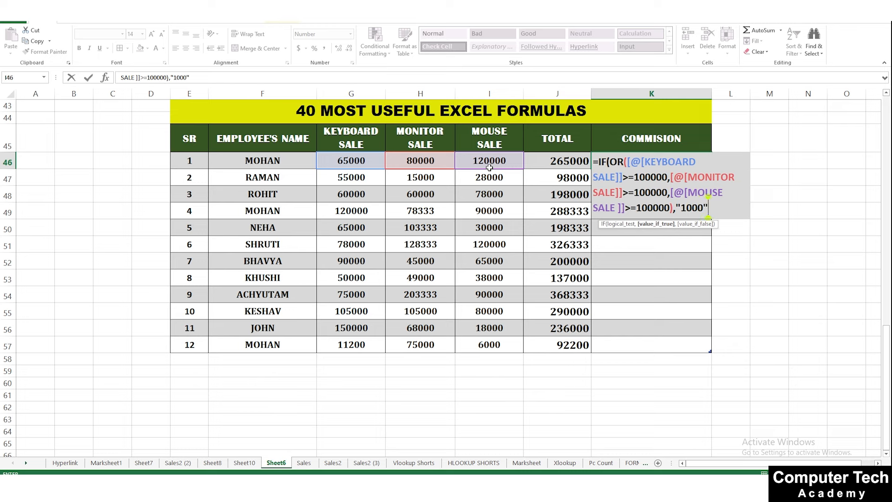
{"action": "type", "text": "\",\"NA\""}
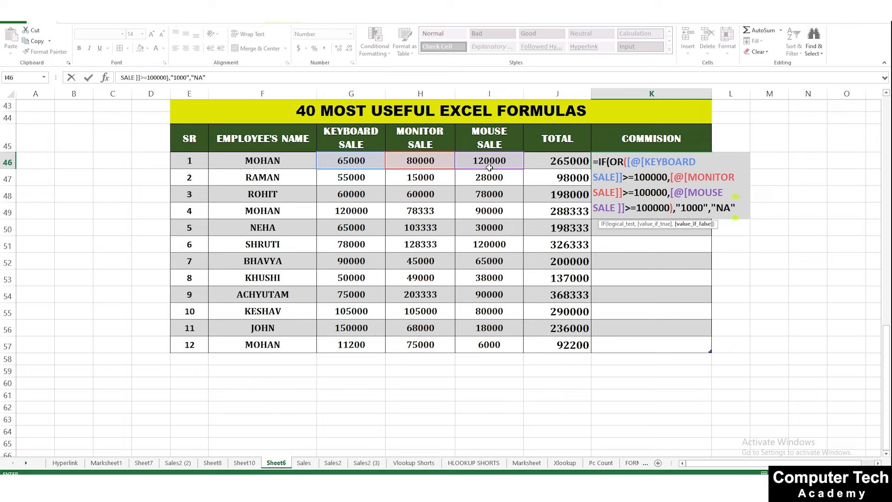
{"action": "key", "text": "Return"}
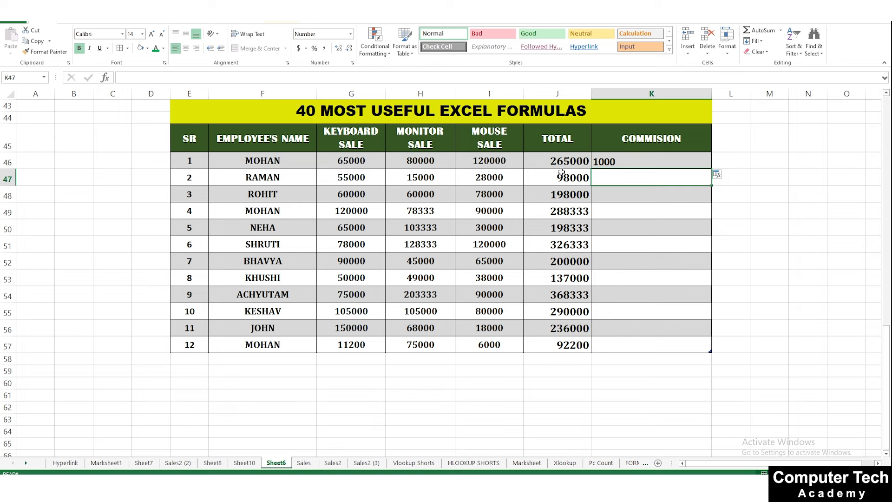
Fill the IF(OR commission formula from K46 down through K57
{"action": "left_click", "coordinate": [656, 159]}
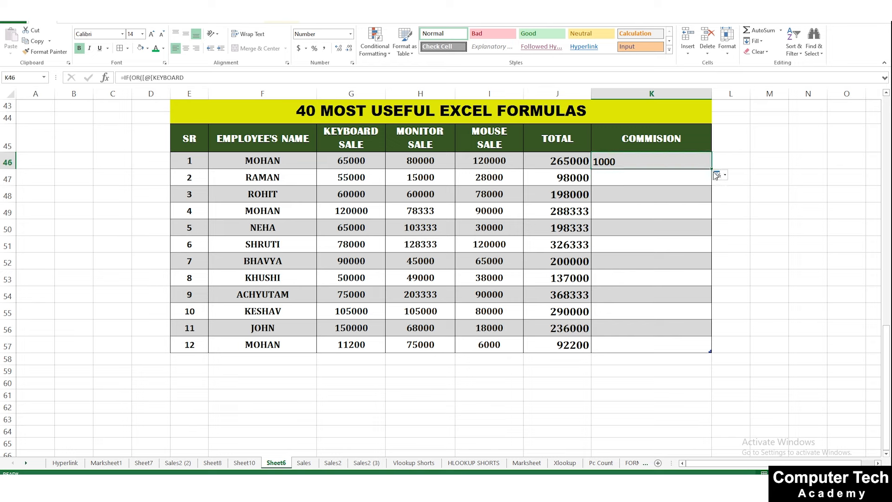
{"action": "left_click_drag", "start_coordinate": [711, 169], "coordinate": [725, 353]}
{"action": "left_click", "coordinate": [650, 245]}
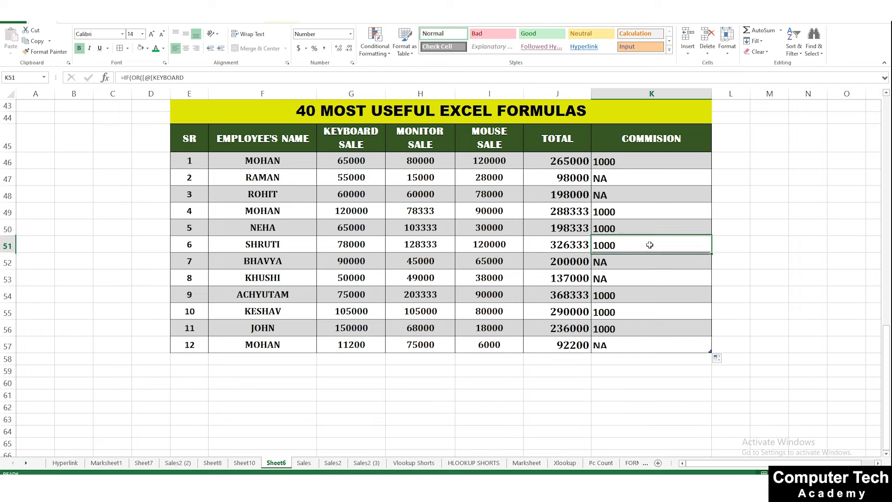
Compare the commission results in rows 46 to 56 with each employee's keyboard, monitor and mouse sales against the 100000 condition
{"action": "left_click", "coordinate": [638, 223]}
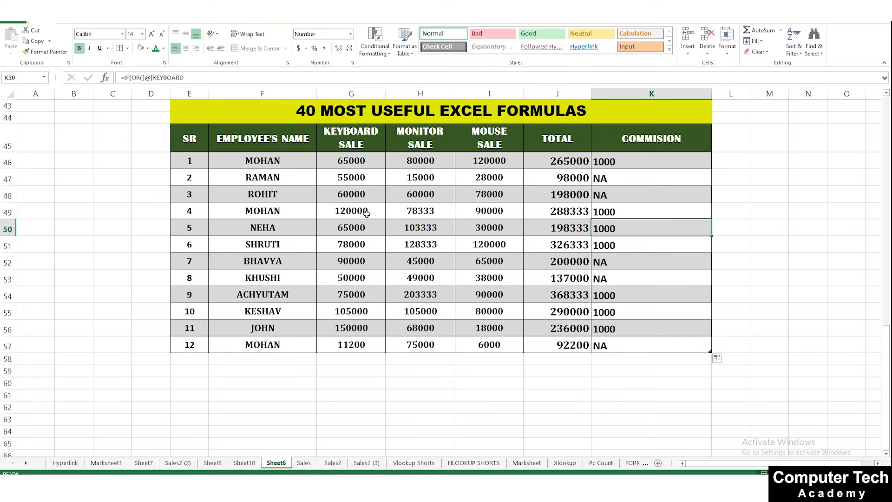
{"action": "left_click", "coordinate": [623, 214]}
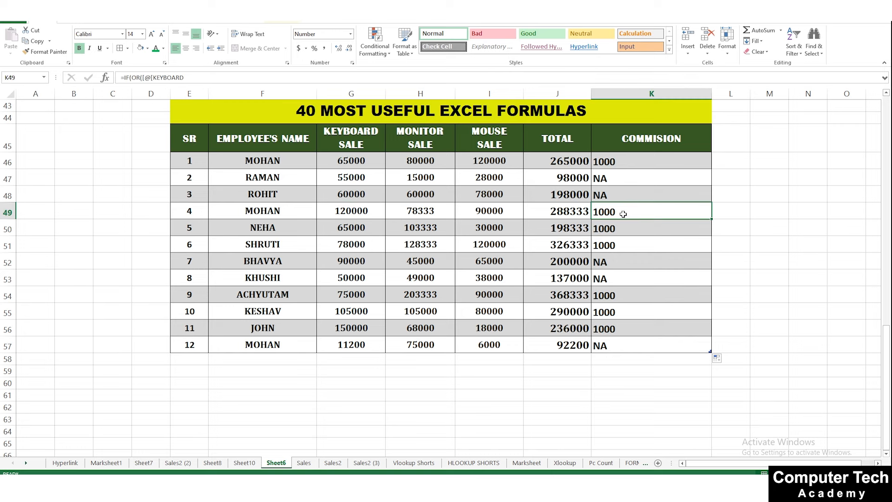
{"action": "left_click", "coordinate": [375, 217]}
{"action": "left_click", "coordinate": [612, 162]}
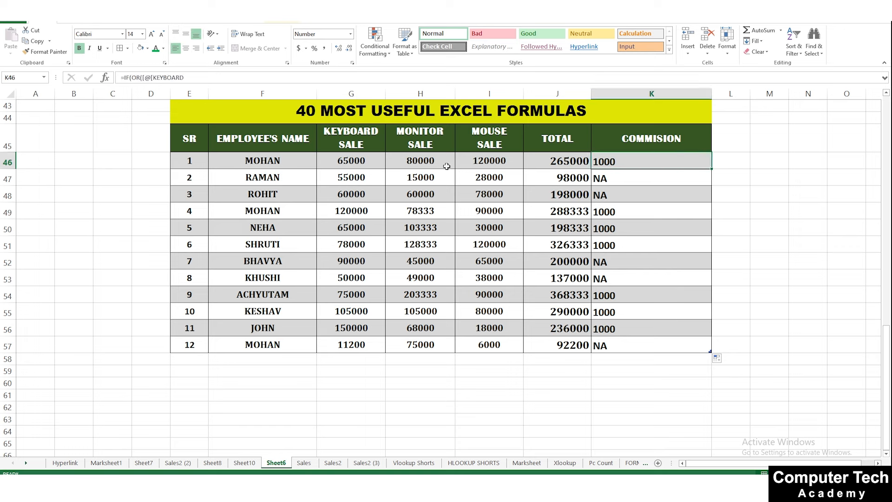
{"action": "left_click", "coordinate": [493, 162]}
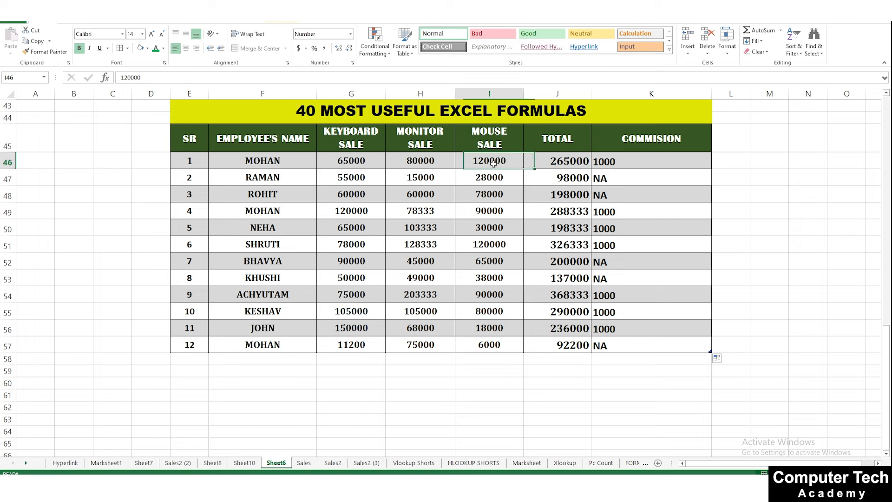
{"action": "left_click", "coordinate": [614, 214]}
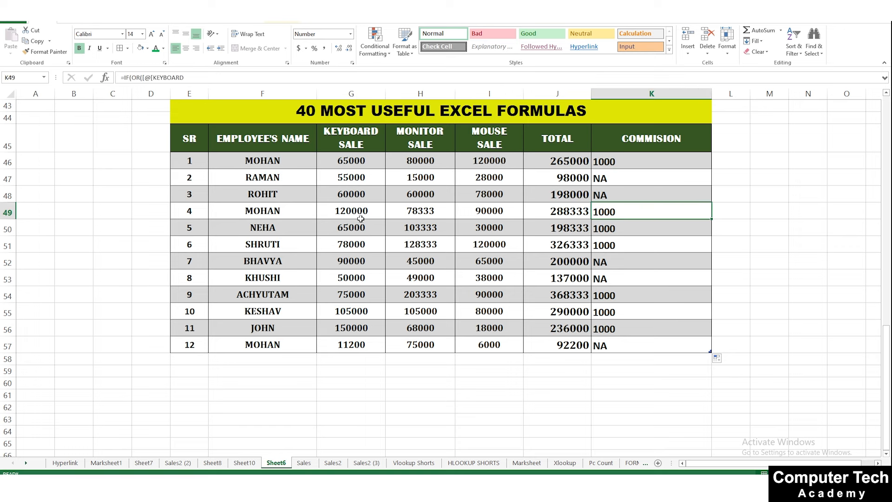
{"action": "left_click", "coordinate": [632, 232]}
{"action": "left_click_drag", "start_coordinate": [631, 232], "coordinate": [422, 230]}
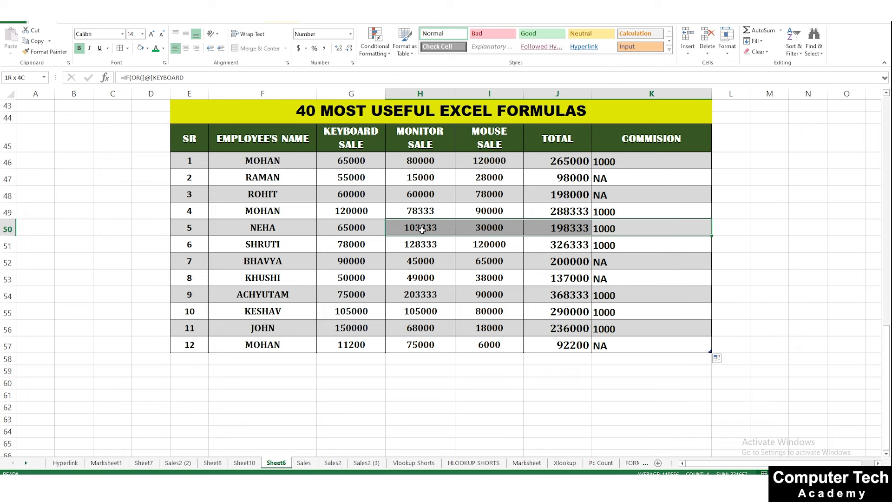
{"action": "left_click_drag", "start_coordinate": [626, 246], "coordinate": [503, 244]}
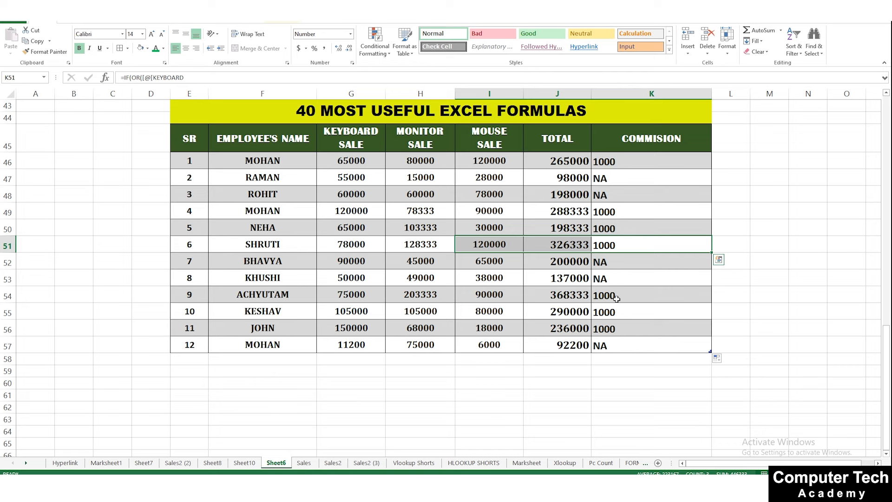
{"action": "left_click_drag", "start_coordinate": [616, 299], "coordinate": [433, 293]}
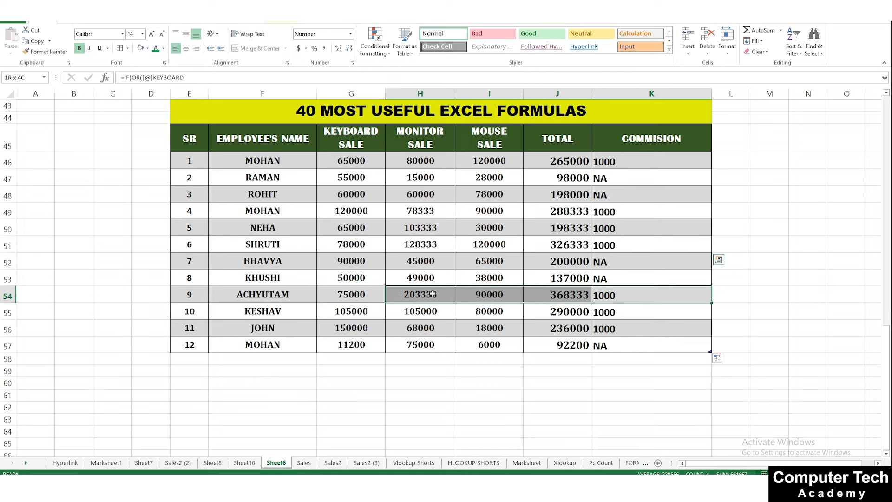
{"action": "left_click_drag", "start_coordinate": [606, 318], "coordinate": [443, 315]}
{"action": "left_click_drag", "start_coordinate": [401, 311], "coordinate": [363, 312]}
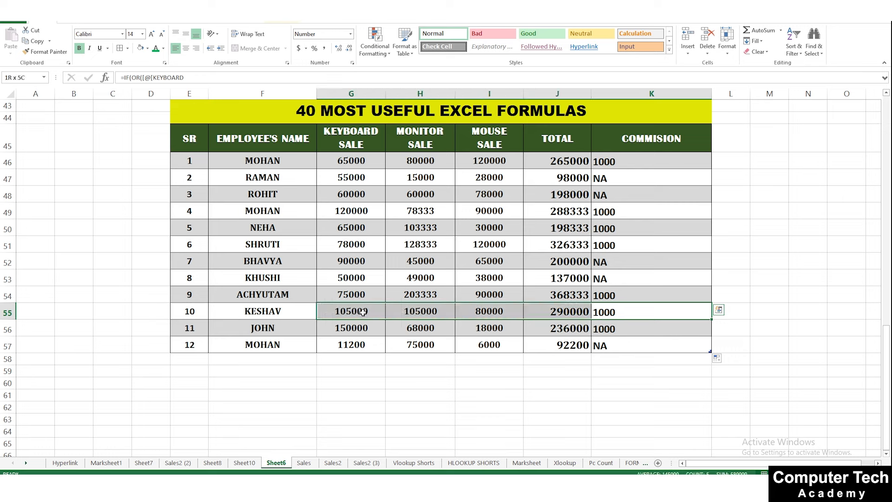
{"action": "left_click_drag", "start_coordinate": [617, 333], "coordinate": [358, 331]}
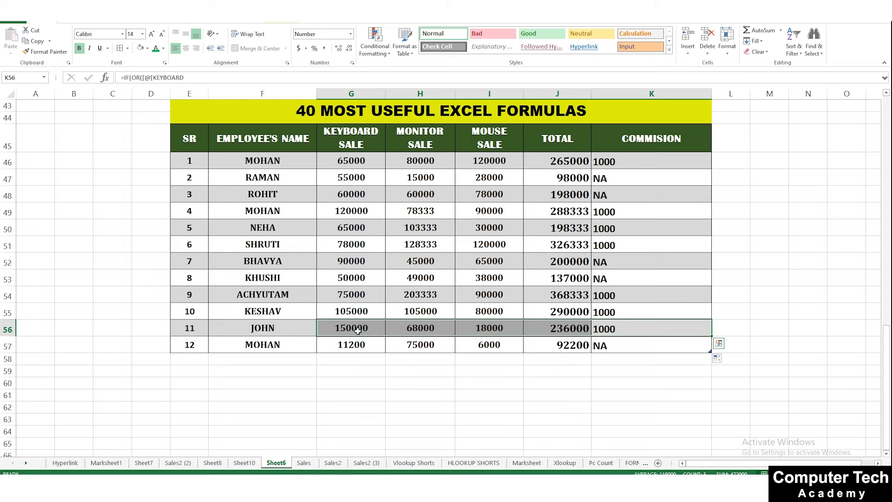
Set the keyboard sale in G56 to 98000 to test the IF(OR commission result
{"action": "left_click", "coordinate": [357, 330]}
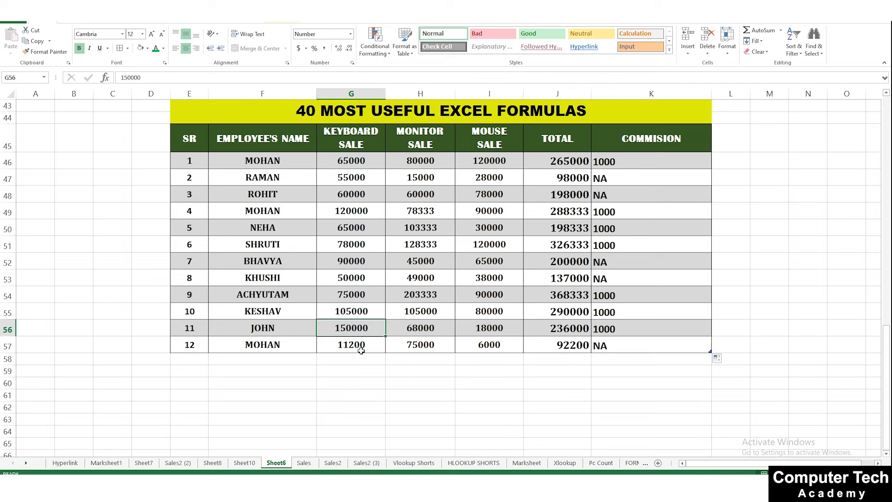
{"action": "type", "text": "98000"}
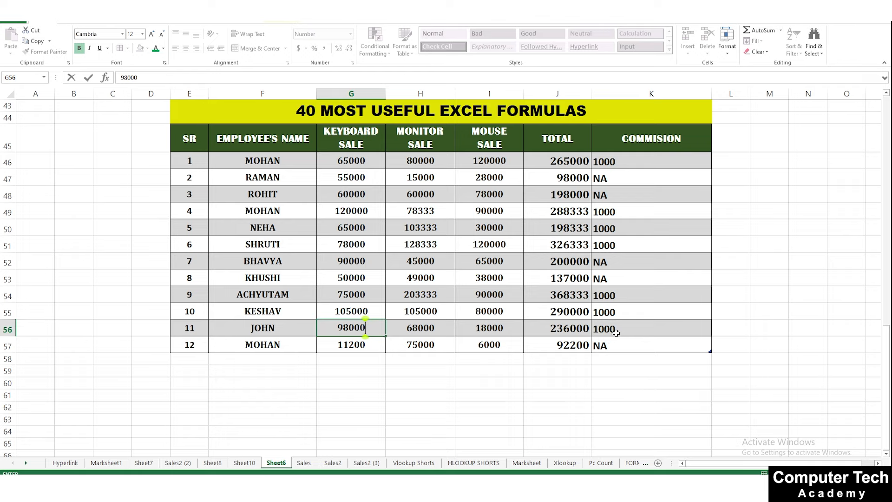
{"action": "key", "text": "Return"}
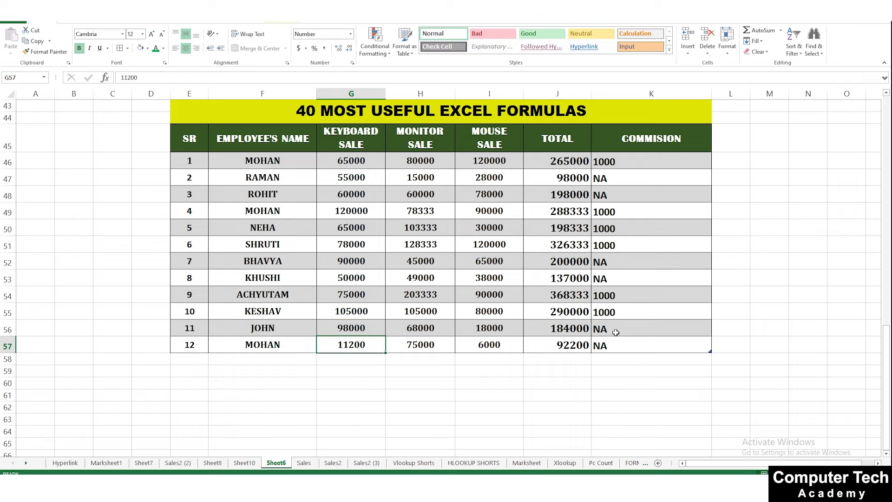
Open Sheet10 and look over its function list and the name, contact and city table
{"action": "left_click", "coordinate": [239, 463]}
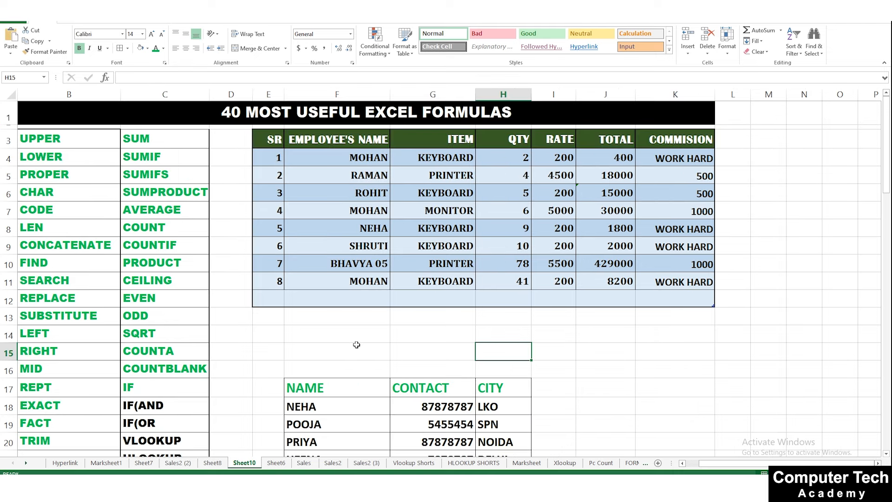
{"action": "scroll", "coordinate": [231, 400], "scroll_direction": "down", "scroll_amount": 1}
{"action": "scroll", "coordinate": [436, 284], "scroll_direction": "up", "scroll_amount": 1}
{"action": "scroll", "coordinate": [576, 241], "scroll_direction": "down", "scroll_amount": 2}
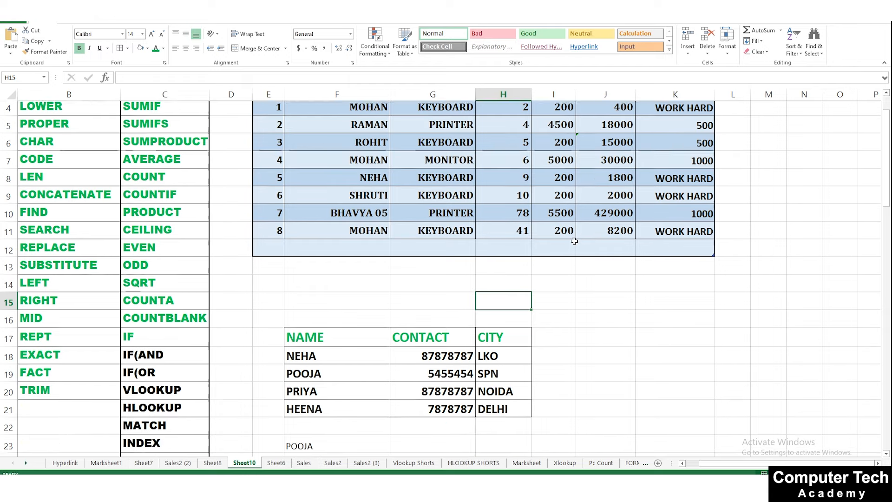
Make the two names in F23:F24 bold and enter the last name from the contact table in F25
{"action": "scroll", "coordinate": [424, 223], "scroll_direction": "down", "scroll_amount": 2}
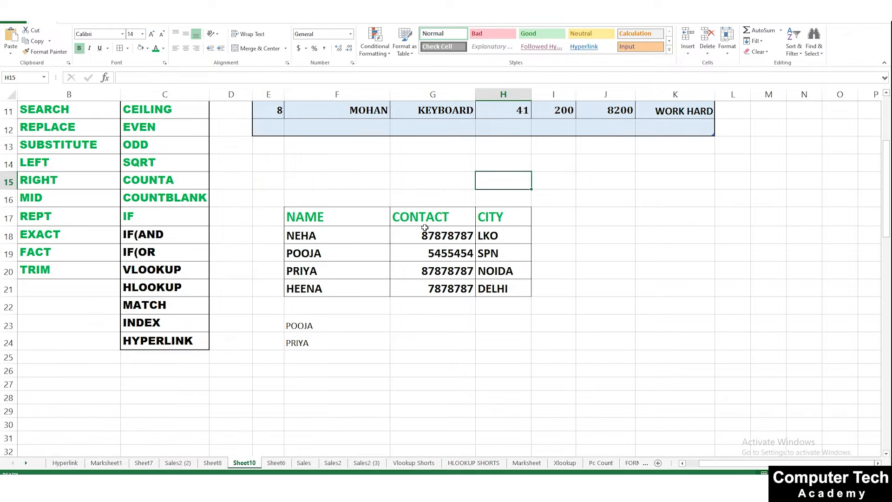
{"action": "left_click", "coordinate": [323, 218]}
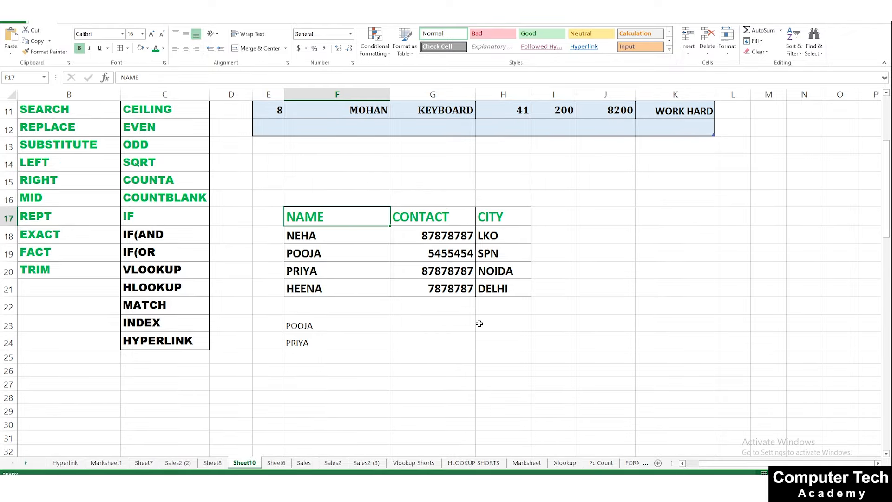
{"action": "left_click_drag", "start_coordinate": [298, 325], "coordinate": [303, 335]}
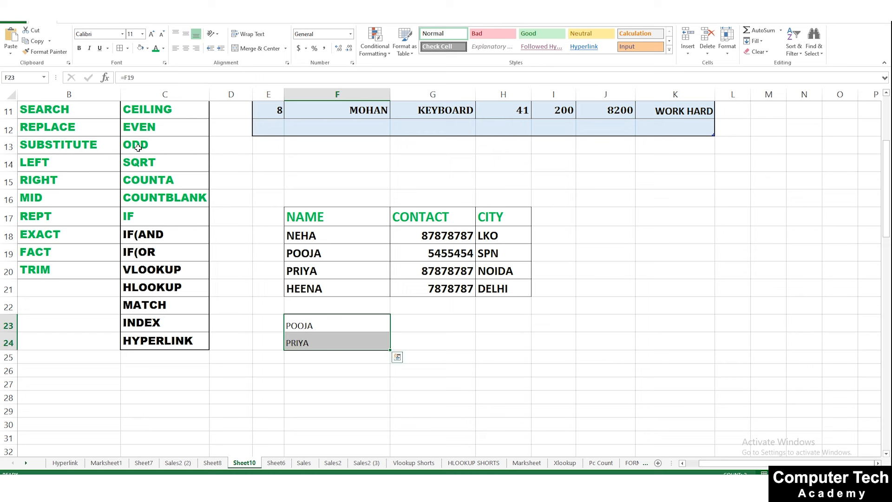
{"action": "key", "text": "ctrl+b"}
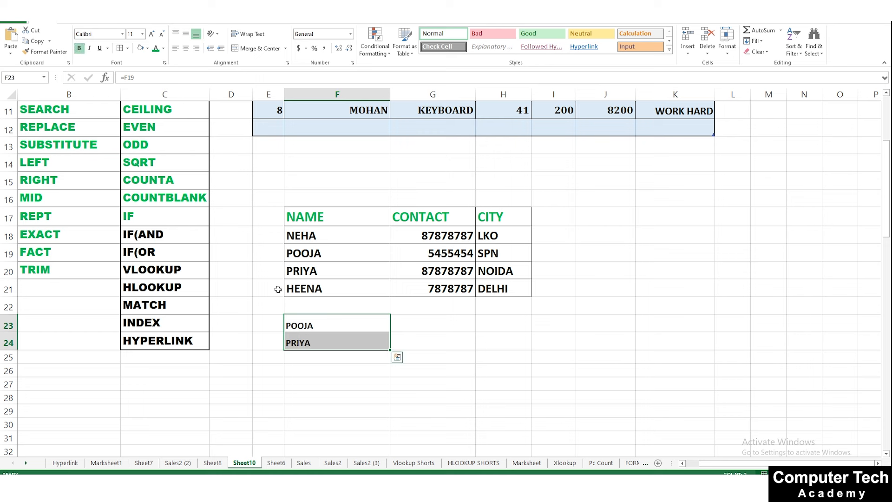
{"action": "left_click", "coordinate": [315, 360]}
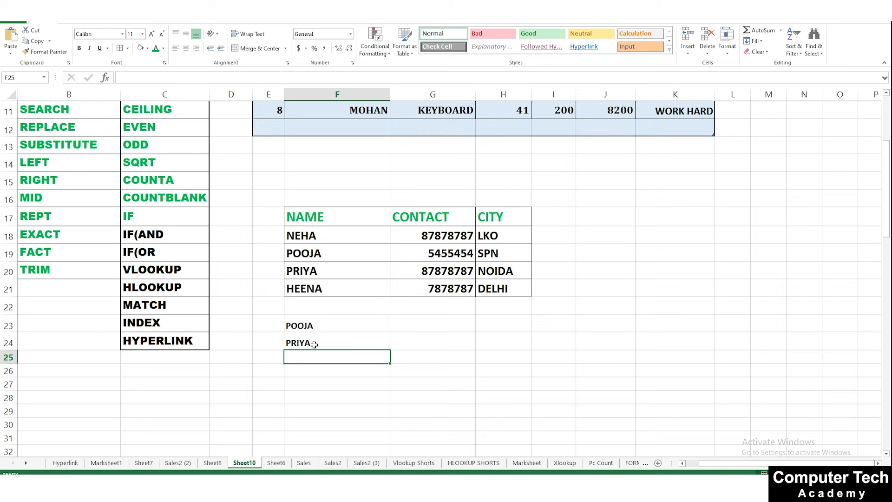
{"action": "type", "text": "HEENA"}
{"action": "key", "text": "Return"}
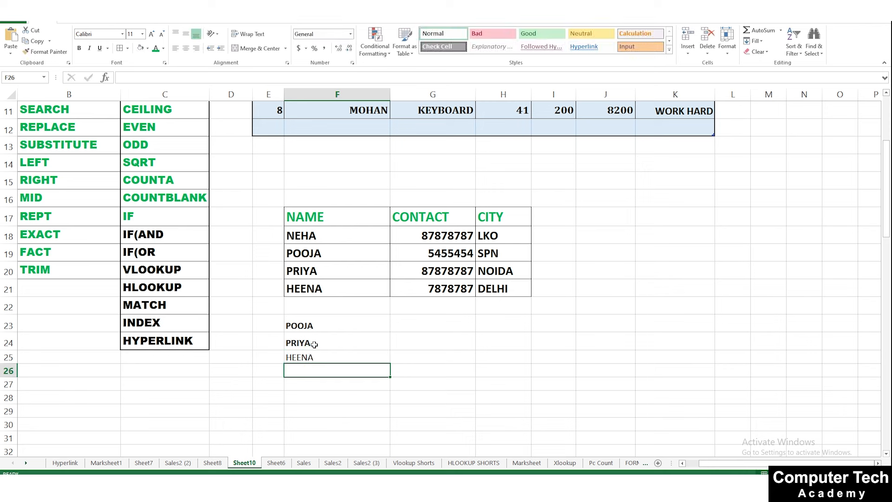
Make the name in F25 bold and enlarge the font of the names in F23:F25 to 12
{"action": "left_click", "coordinate": [320, 358]}
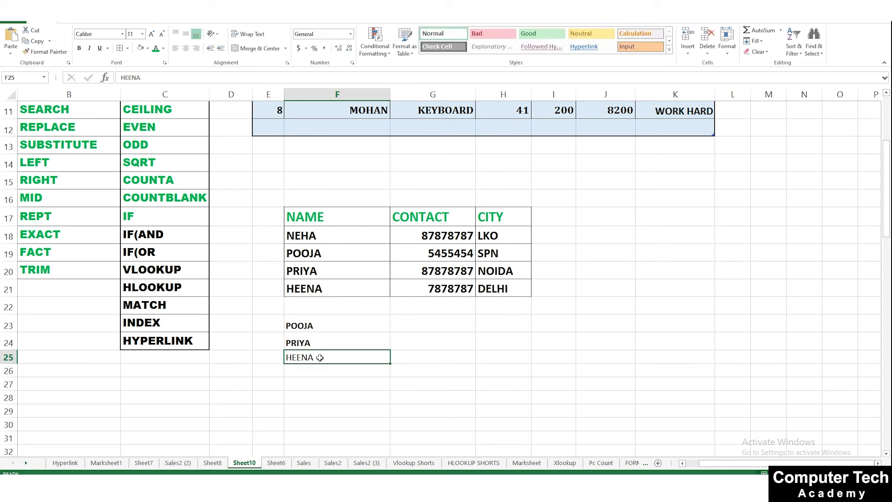
{"action": "left_click", "coordinate": [82, 50]}
{"action": "left_click", "coordinate": [152, 34]}
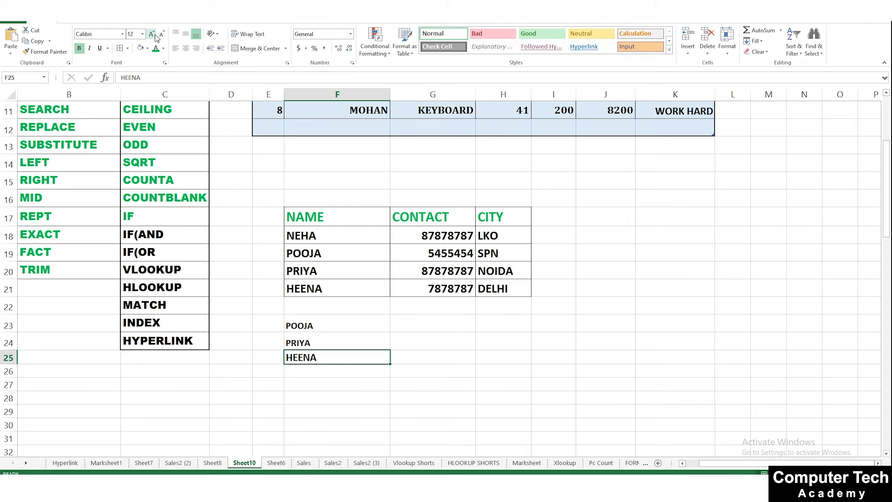
{"action": "left_click", "coordinate": [323, 330]}
{"action": "left_click_drag", "start_coordinate": [324, 330], "coordinate": [323, 340]}
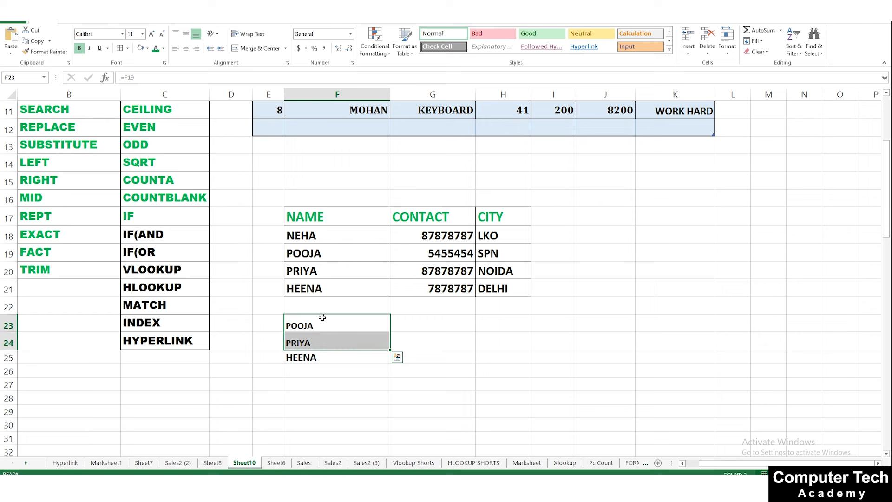
{"action": "left_click", "coordinate": [152, 35]}
Widen column G slightly and enter =VLOOKUP(F23,F18:H21,2,) in G23 to look up the contact
{"action": "left_click", "coordinate": [432, 329]}
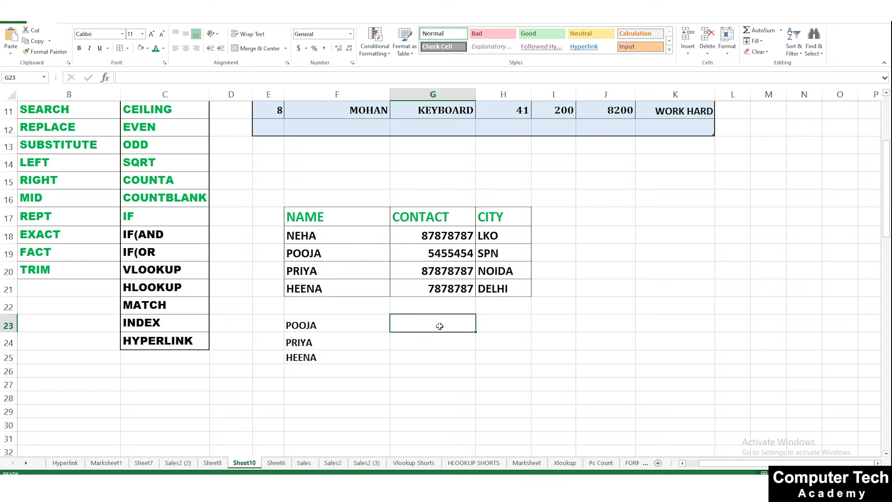
{"action": "left_click_drag", "start_coordinate": [475, 93], "coordinate": [484, 93]}
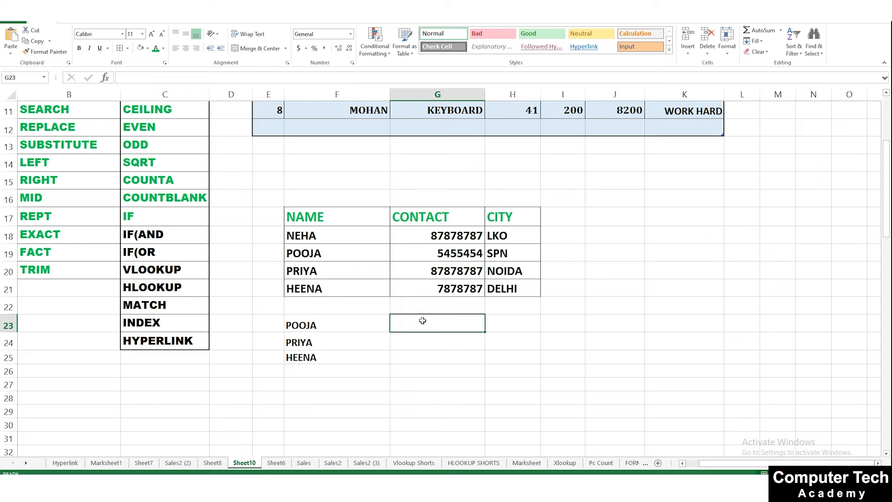
{"action": "type", "text": "=VLOOKUP"}
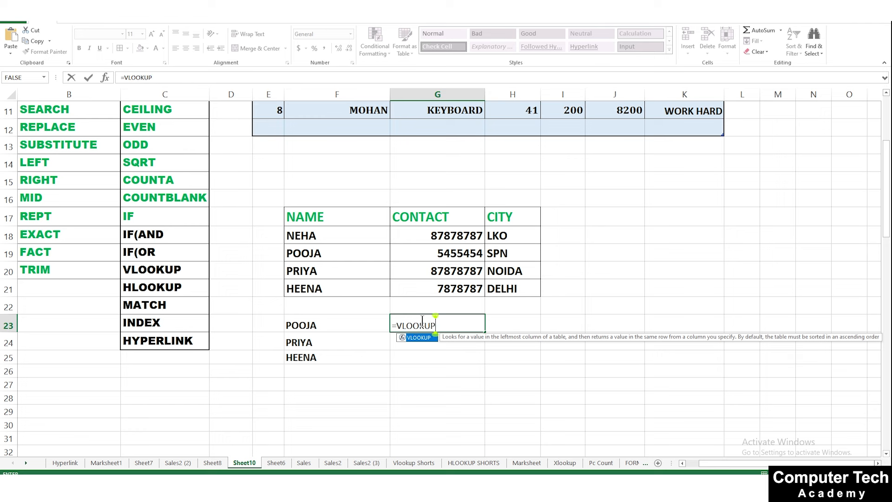
{"action": "type", "text": "("}
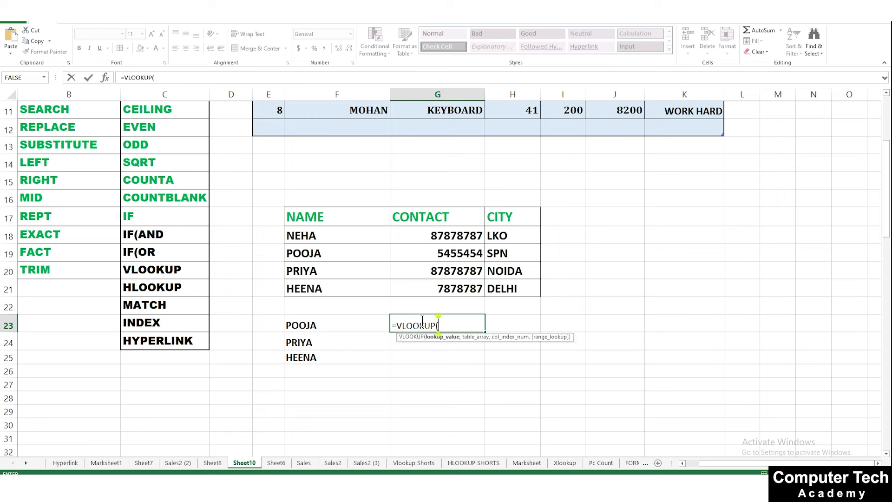
{"action": "left_click", "coordinate": [343, 321]}
{"action": "type", "text": ","}
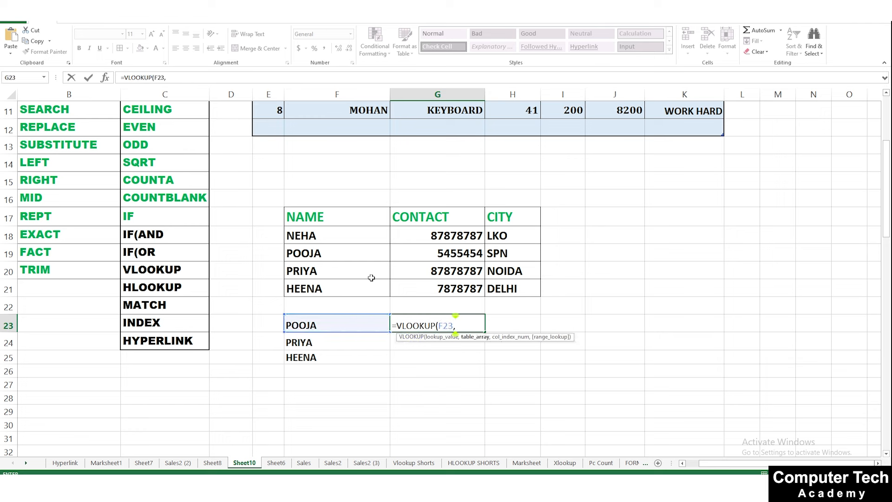
{"action": "left_click_drag", "start_coordinate": [347, 236], "coordinate": [514, 282]}
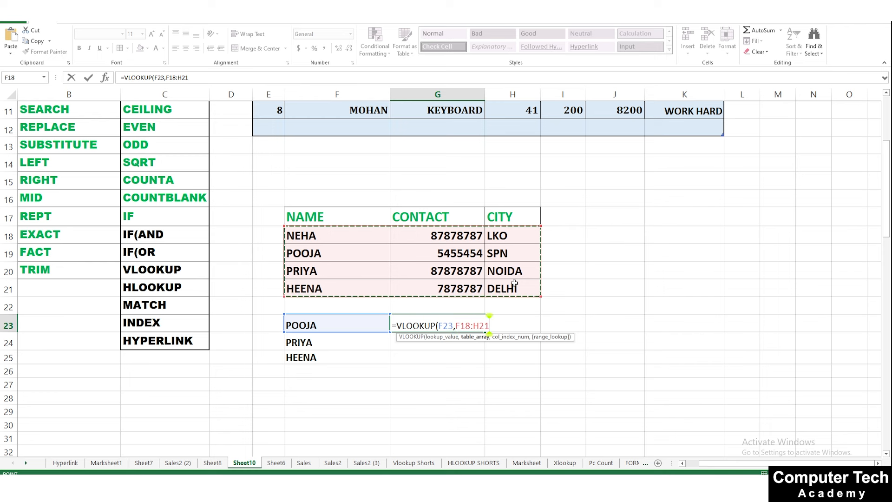
{"action": "type", "text": ","}
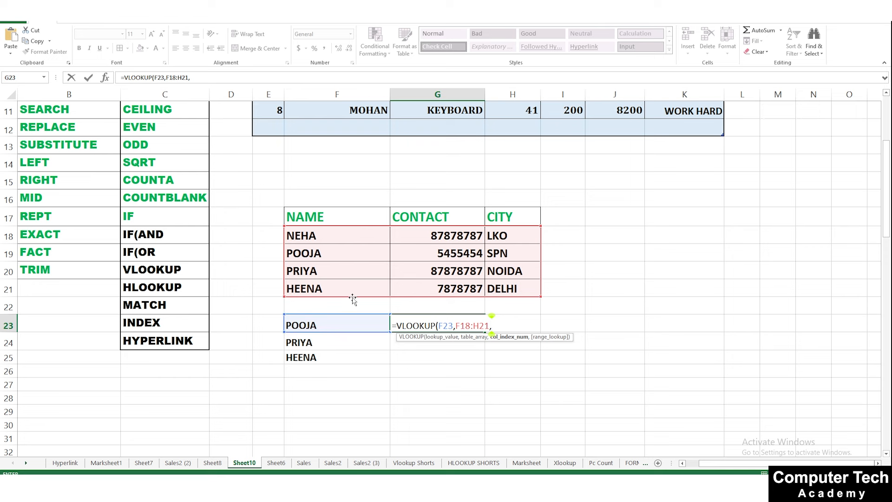
{"action": "type", "text": "2,"}
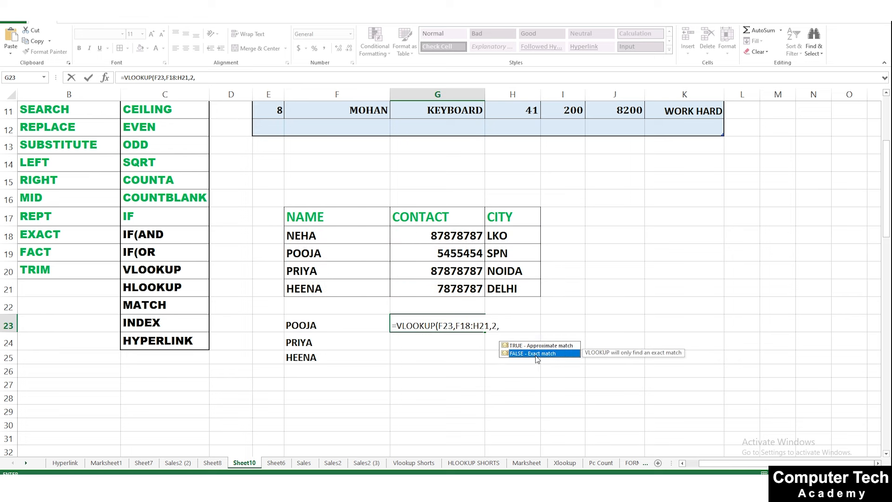
{"action": "key", "text": "Return"}
Fill the contact VLOOKUP formula from G23 down through G25
{"action": "left_click", "coordinate": [462, 328]}
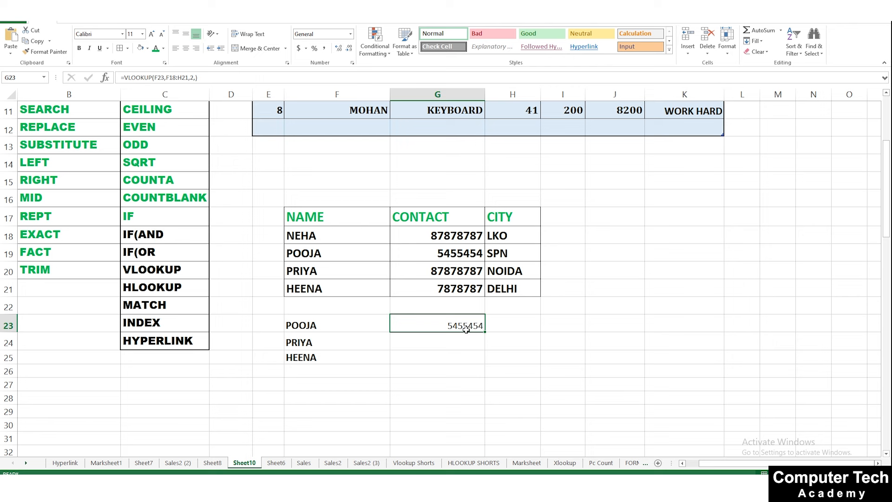
{"action": "left_click", "coordinate": [486, 335]}
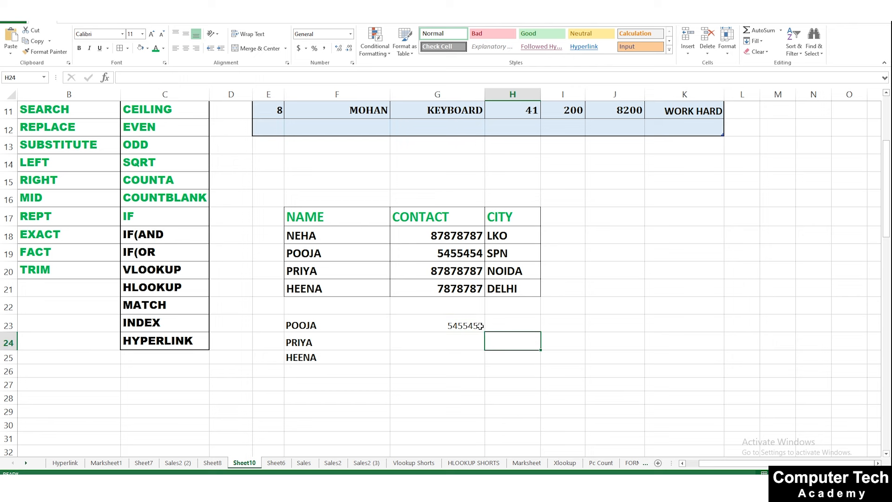
{"action": "left_click", "coordinate": [481, 328]}
{"action": "left_click_drag", "start_coordinate": [485, 334], "coordinate": [486, 360]}
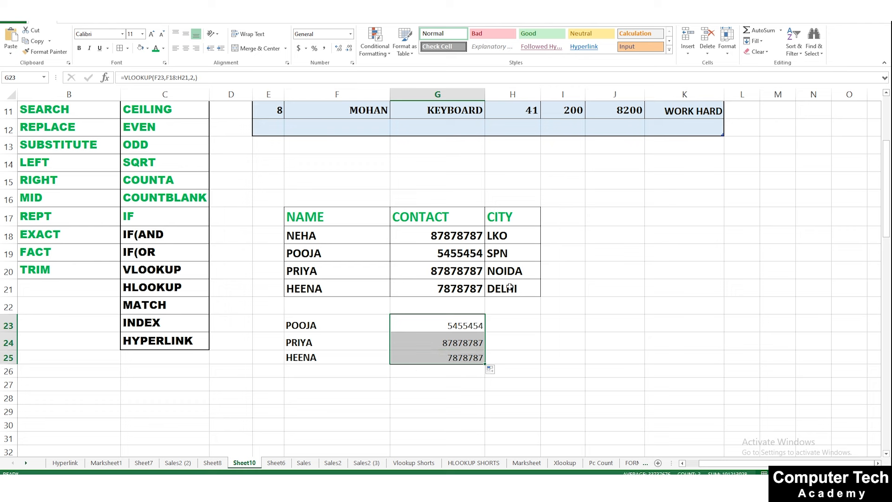
Review the contact VLOOKUP formulas in G23 and G24
{"action": "left_click", "coordinate": [502, 320]}
{"action": "double_click", "coordinate": [503, 318]}
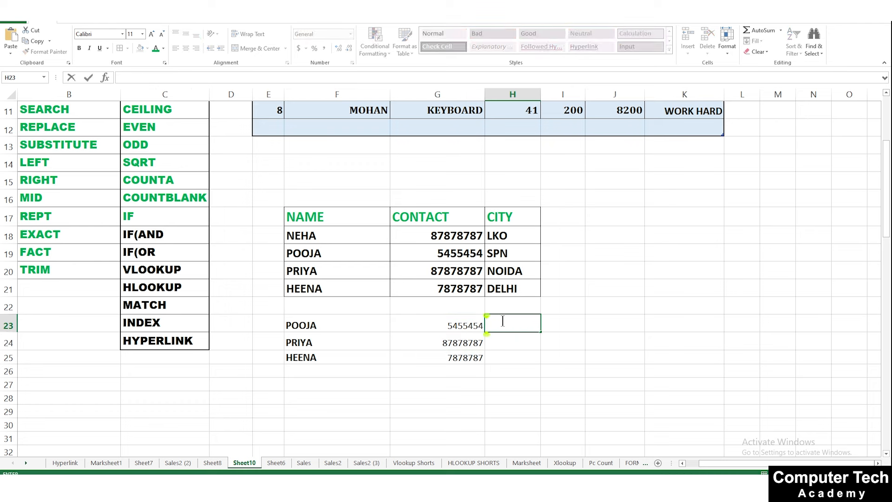
{"action": "double_click", "coordinate": [458, 326]}
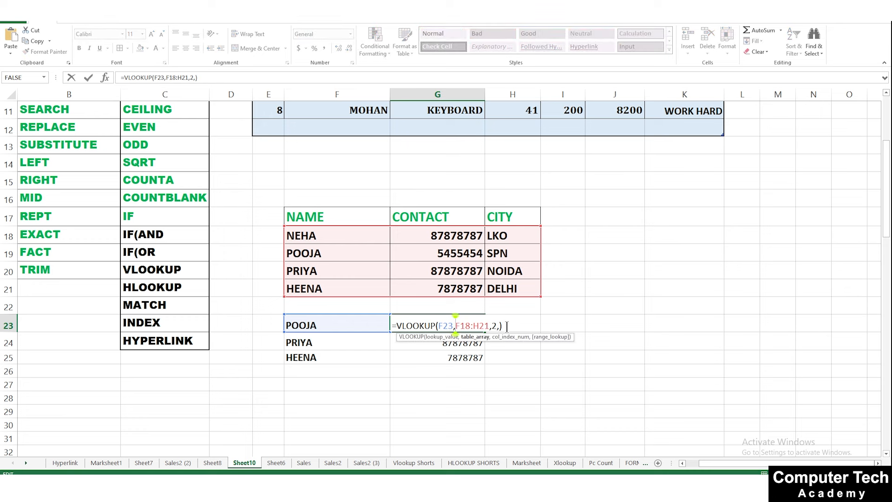
{"action": "left_click", "coordinate": [453, 343]}
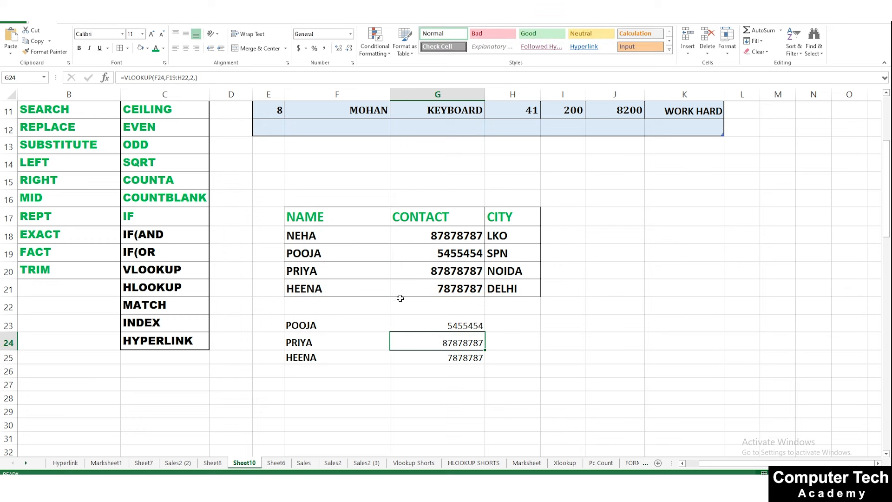
Begin a VLOOKUP formula in H23 for the city, correcting the misspelled function name
{"action": "left_click", "coordinate": [529, 319]}
{"action": "type", "text": "="}
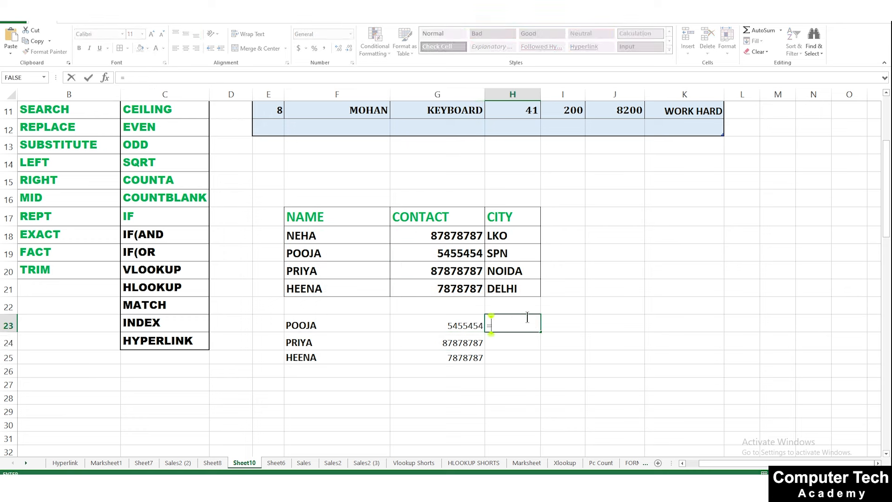
{"action": "type", "text": "VLOOUKP"}
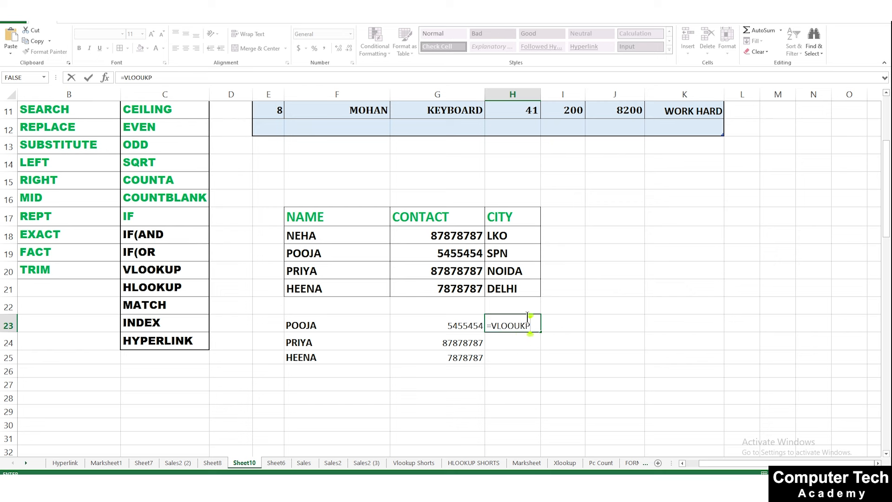
{"action": "key", "text": "BackSpace"}
{"action": "type", "text": "UP"}
{"action": "key", "text": "BackSpace"}
{"action": "key", "text": "BackSpace"}
{"action": "key", "text": "BackSpace"}
{"action": "key", "text": "BackSpace"}
{"action": "type", "text": "LUP("}
{"action": "left_click", "coordinate": [519, 328]}
{"action": "key", "text": "BackSpace"}
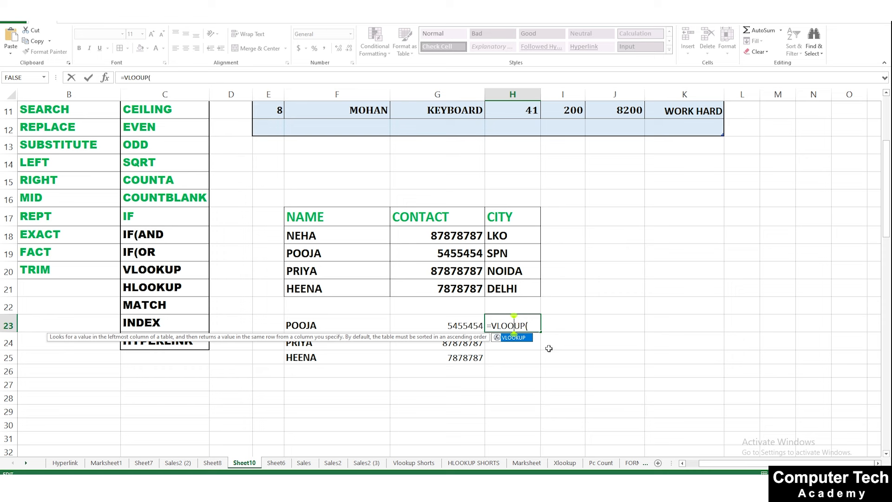
{"action": "type", "text": "K"}
{"action": "left_click", "coordinate": [537, 327]}
Complete the H23 formula with lookup value F23, table F18:H21, column index 3 and an empty match argument
{"action": "left_click", "coordinate": [315, 324]}
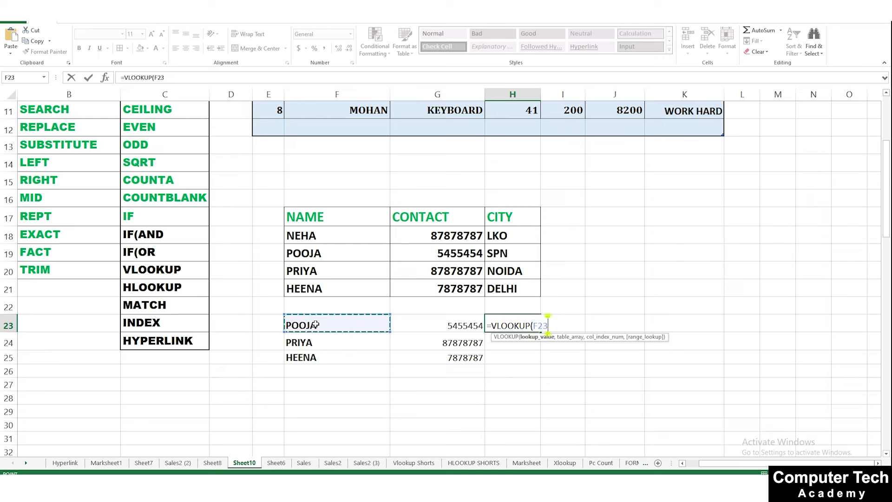
{"action": "type", "text": ","}
{"action": "left_click", "coordinate": [323, 235]}
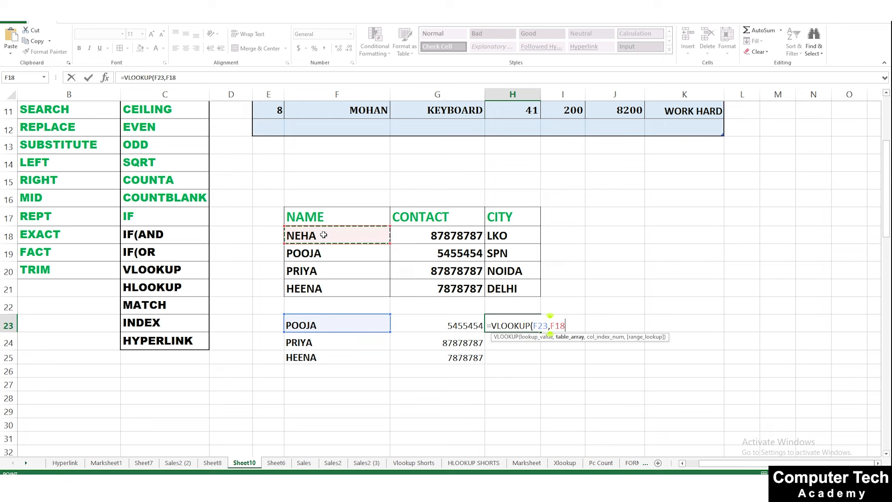
{"action": "left_click_drag", "start_coordinate": [323, 235], "coordinate": [497, 289]}
{"action": "type", "text": ",3"}
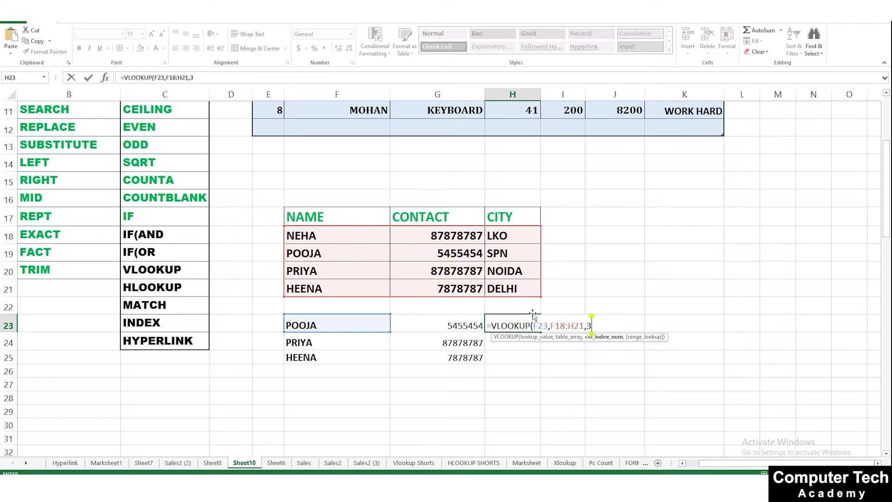
{"action": "type", "text": ",0"}
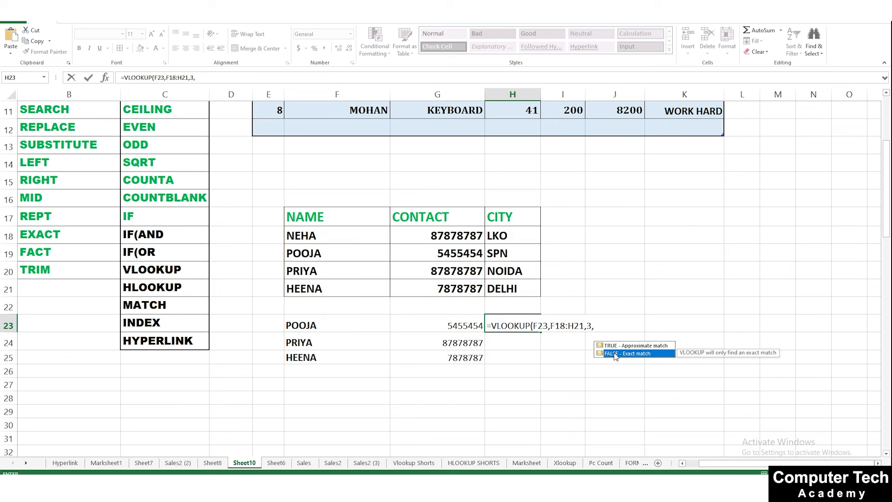
{"action": "key", "text": "Return"}
Fill the city VLOOKUP formula from H23 down through H25
{"action": "left_click", "coordinate": [534, 325]}
{"action": "left_click_drag", "start_coordinate": [540, 331], "coordinate": [540, 358]}
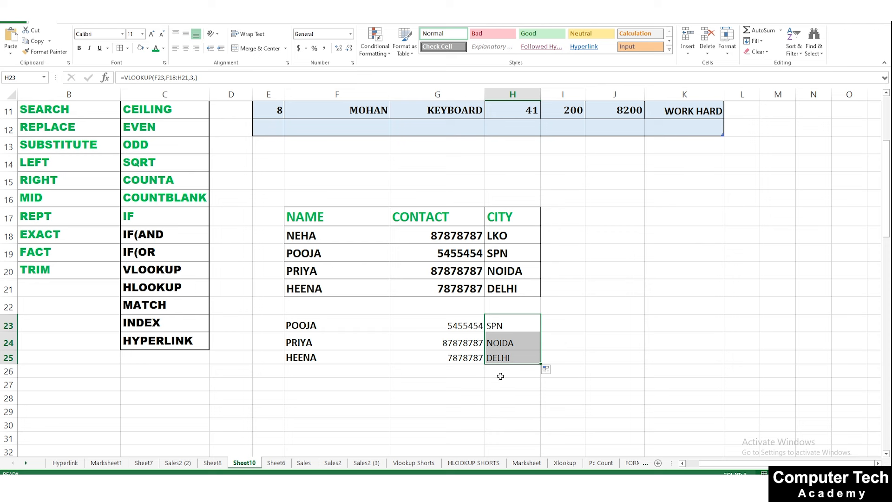
{"action": "left_click", "coordinate": [566, 361]}
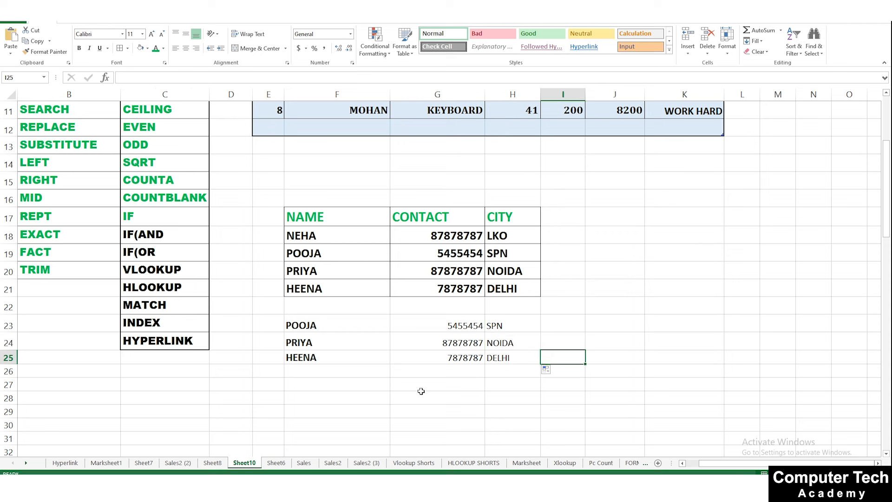
Clear the names and lookup results in F23:H25
{"action": "left_click_drag", "start_coordinate": [323, 330], "coordinate": [492, 364]}
{"action": "key", "text": "Delete"}
Copy the contact table F17:H21 and paste it transposed starting at F24 using Paste Special
{"action": "left_click_drag", "start_coordinate": [339, 221], "coordinate": [510, 290]}
{"action": "left_click", "coordinate": [35, 41]}
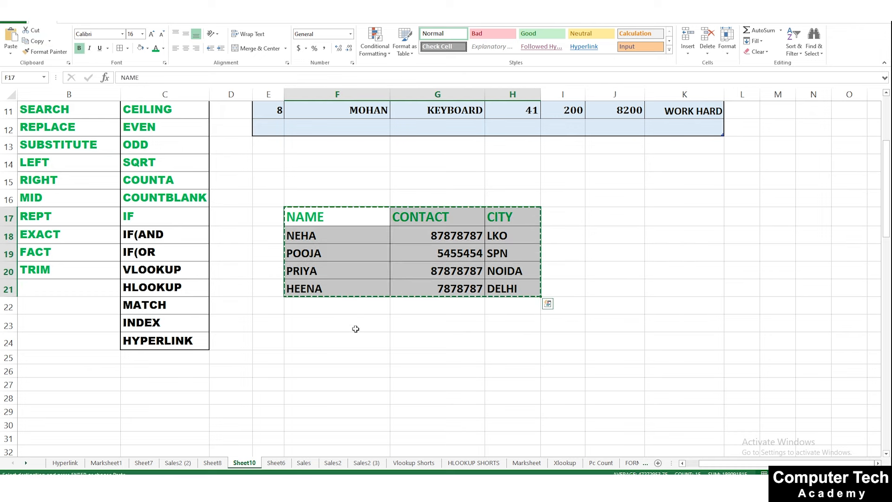
{"action": "left_click", "coordinate": [342, 338]}
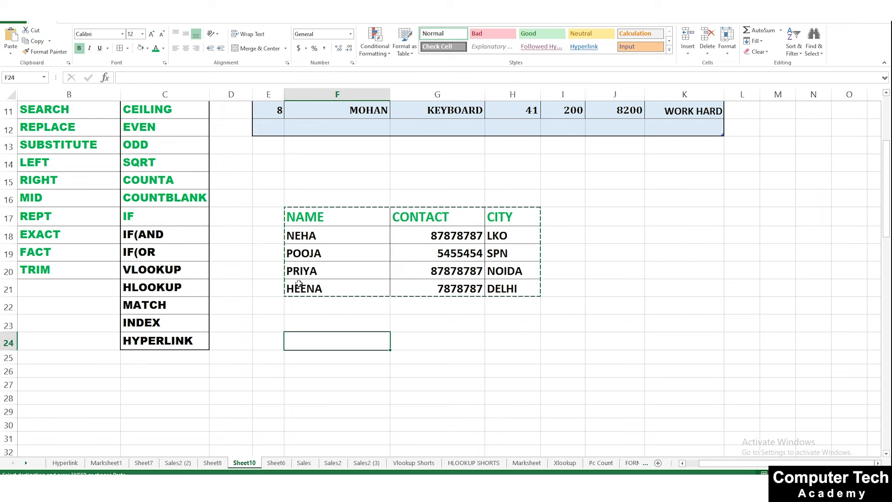
{"action": "left_click", "coordinate": [13, 54]}
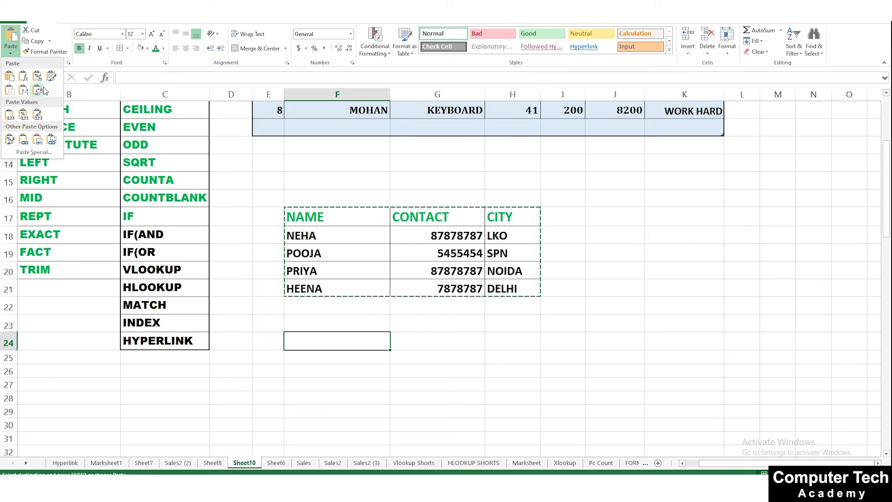
{"action": "left_click", "coordinate": [25, 154]}
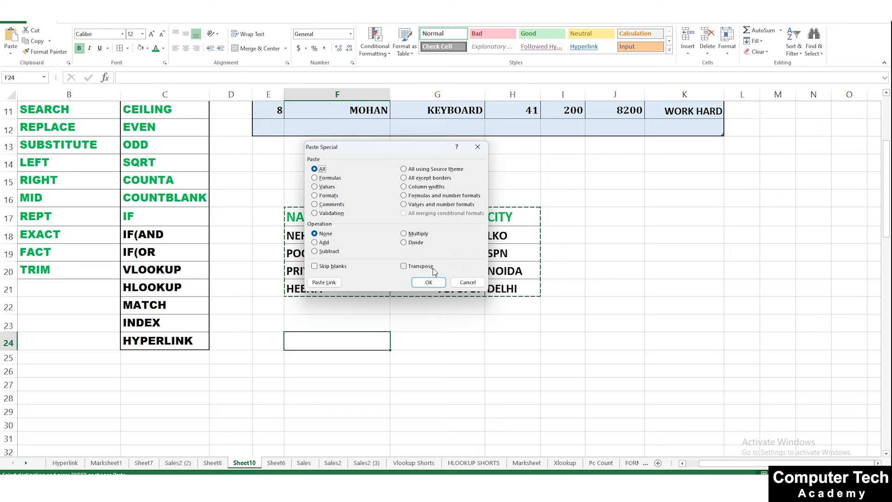
{"action": "left_click", "coordinate": [428, 282]}
Autofit column I and left-align the transposed table's data in G24:J26
{"action": "left_click", "coordinate": [587, 362]}
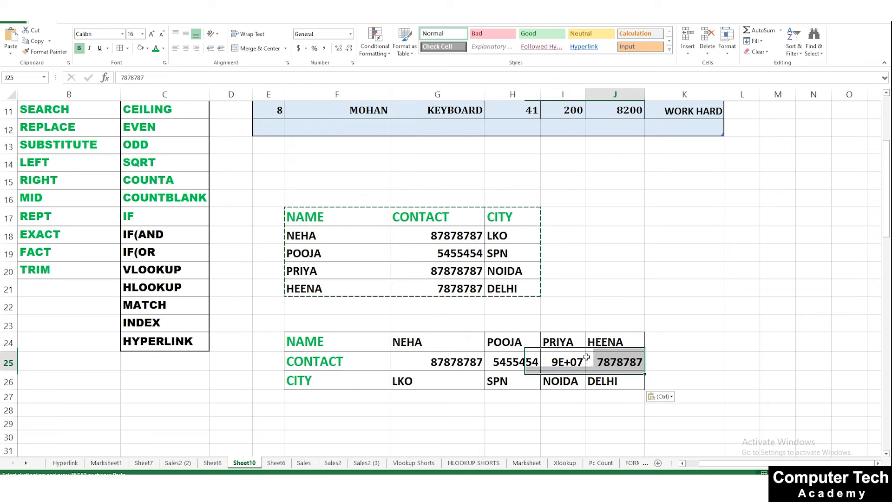
{"action": "double_click", "coordinate": [585, 95]}
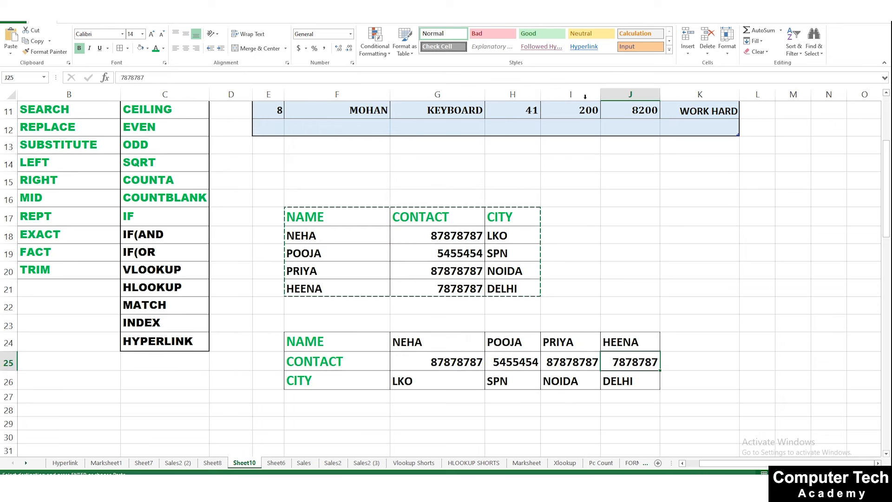
{"action": "left_click", "coordinate": [674, 382]}
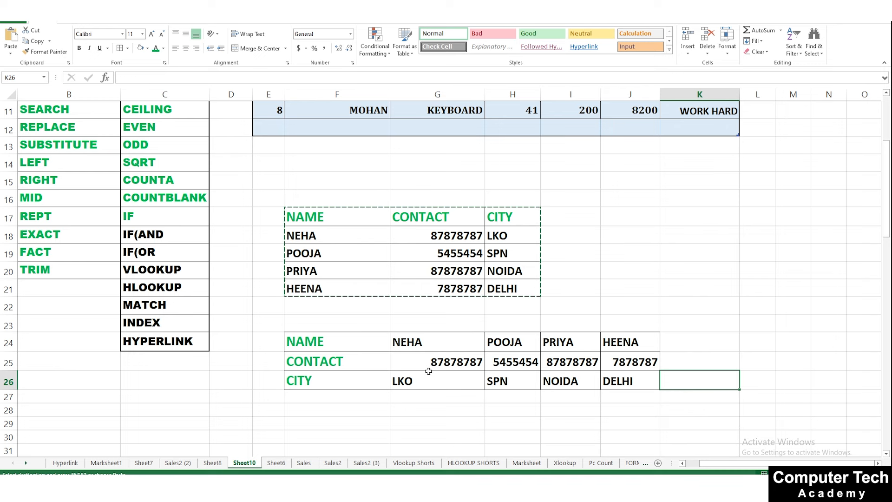
{"action": "left_click_drag", "start_coordinate": [434, 344], "coordinate": [637, 376]}
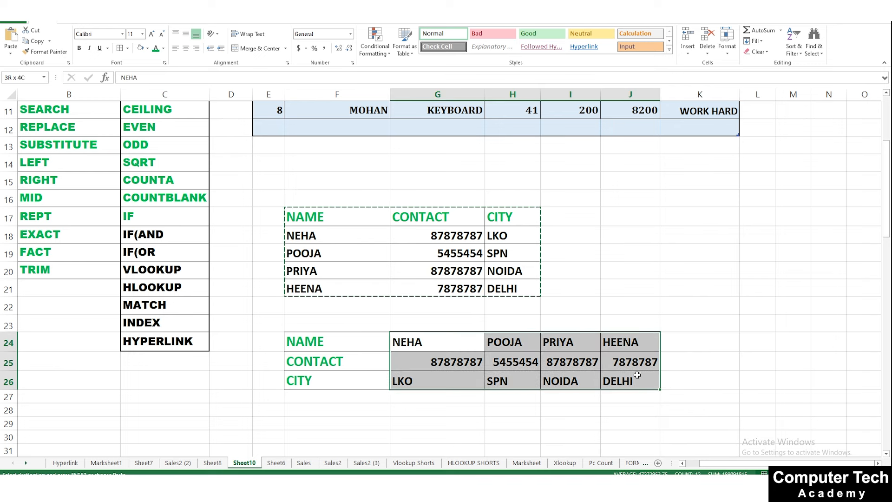
{"action": "left_click", "coordinate": [175, 48]}
{"action": "left_click", "coordinate": [579, 379]}
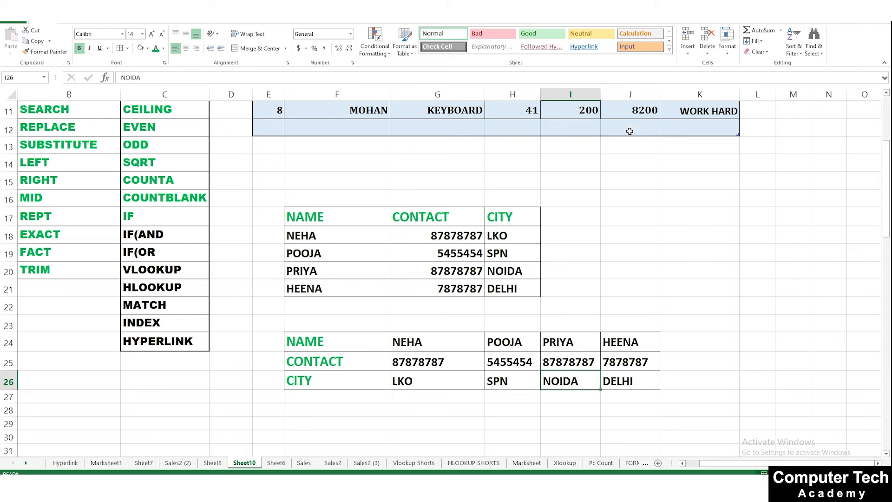
Widen column I slightly and narrow columns F and G to suit the transposed table
{"action": "left_click_drag", "start_coordinate": [598, 92], "coordinate": [611, 92]}
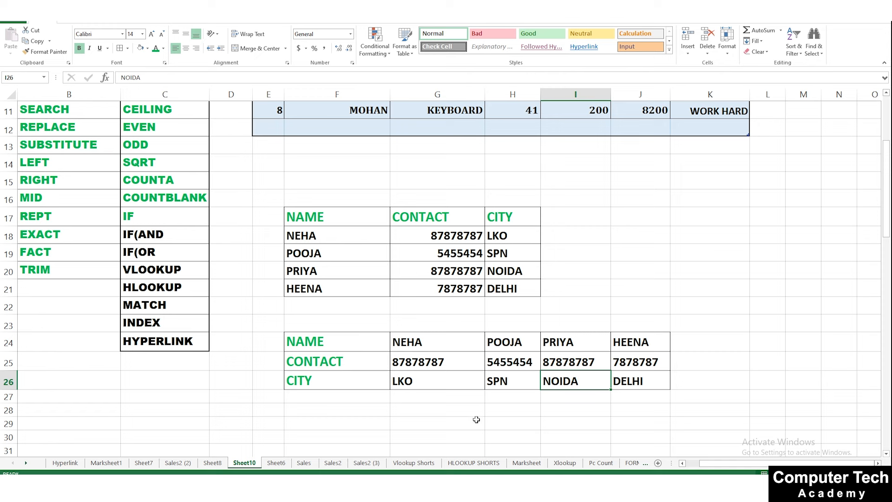
{"action": "left_click_drag", "start_coordinate": [392, 90], "coordinate": [349, 94]}
{"action": "left_click_drag", "start_coordinate": [440, 94], "coordinate": [415, 94]}
Enter two of the table's contact names as lookup values in L24 and M24
{"action": "left_click", "coordinate": [685, 339]}
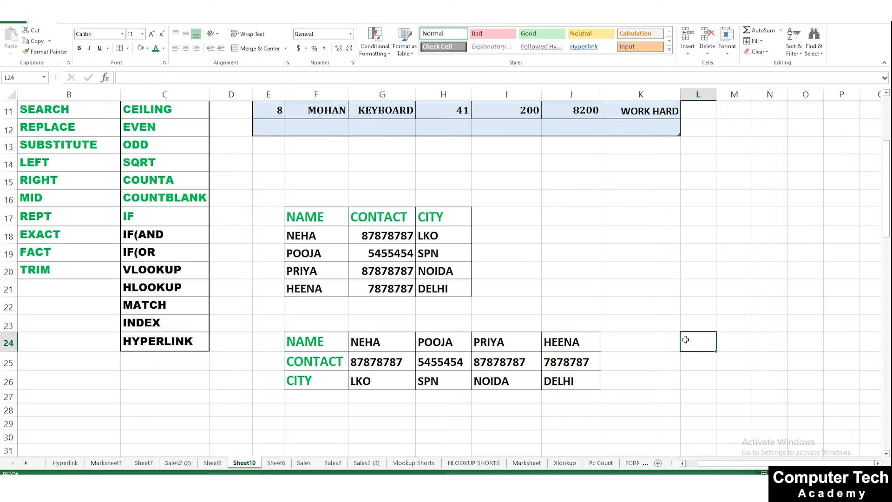
{"action": "type", "text": "PRIYA"}
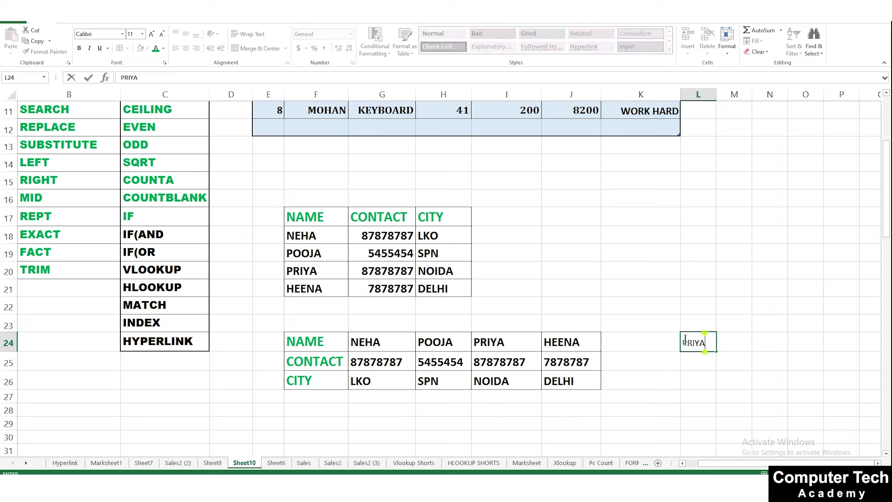
{"action": "key", "text": "Tab"}
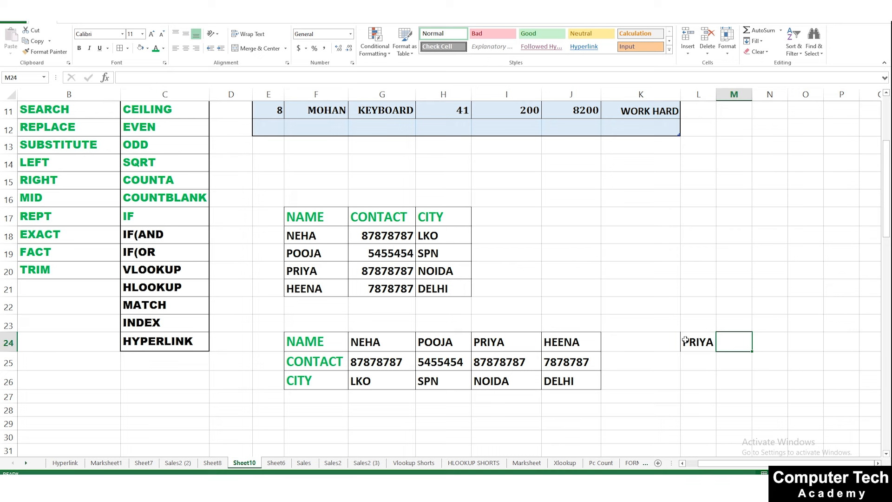
{"action": "type", "text": "NEHA"}
{"action": "key", "text": "Return"}
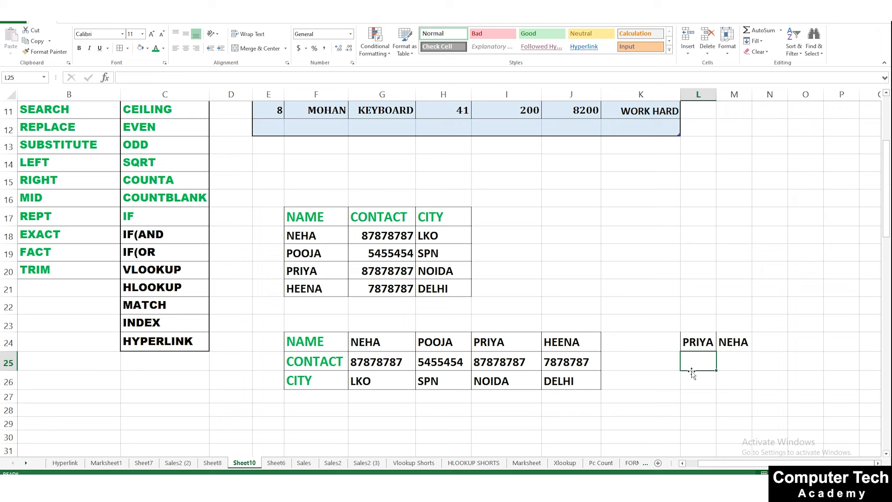
Enter an HLOOKUP formula in L25 with lookup value L24, table G24:J26, row index 2 and an empty match argument, and autofit column L
{"action": "type", "text": "=HLOOKUP"}
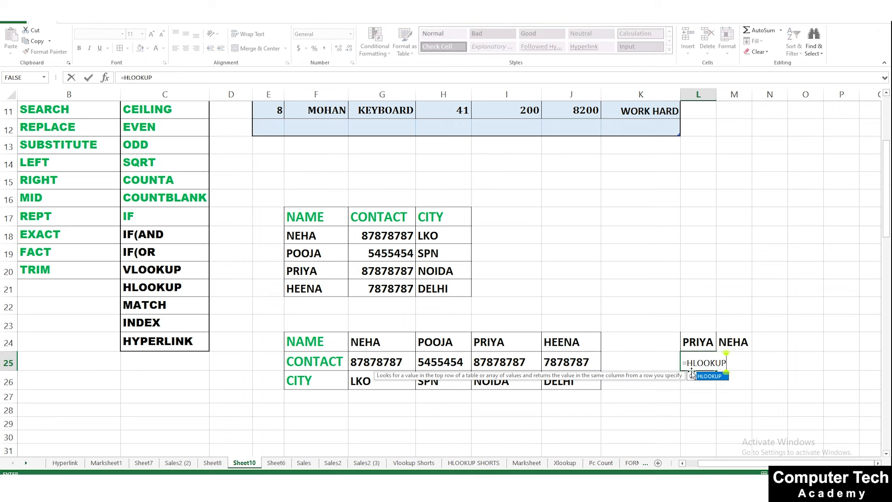
{"action": "type", "text": "("}
{"action": "left_click", "coordinate": [698, 341]}
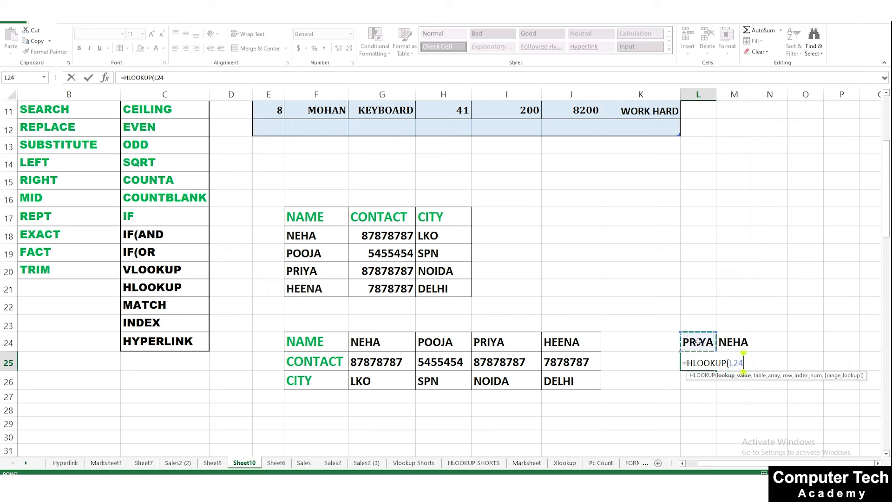
{"action": "type", "text": ","}
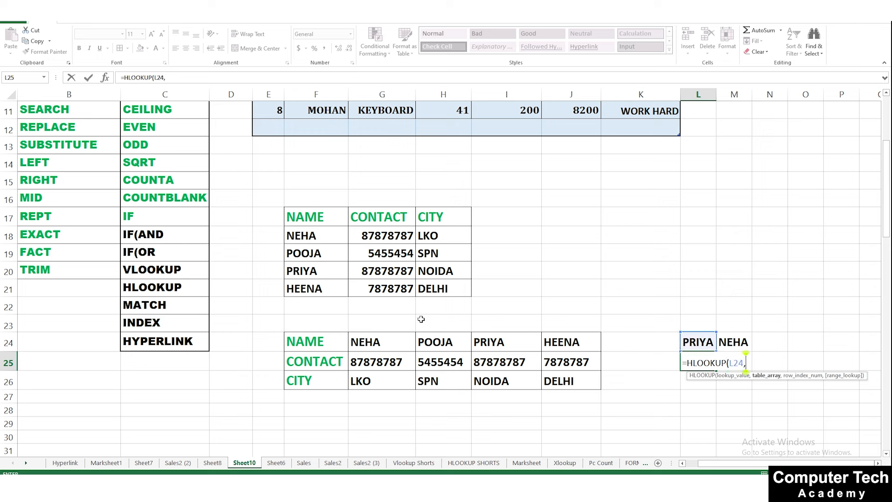
{"action": "left_click_drag", "start_coordinate": [362, 342], "coordinate": [555, 380]}
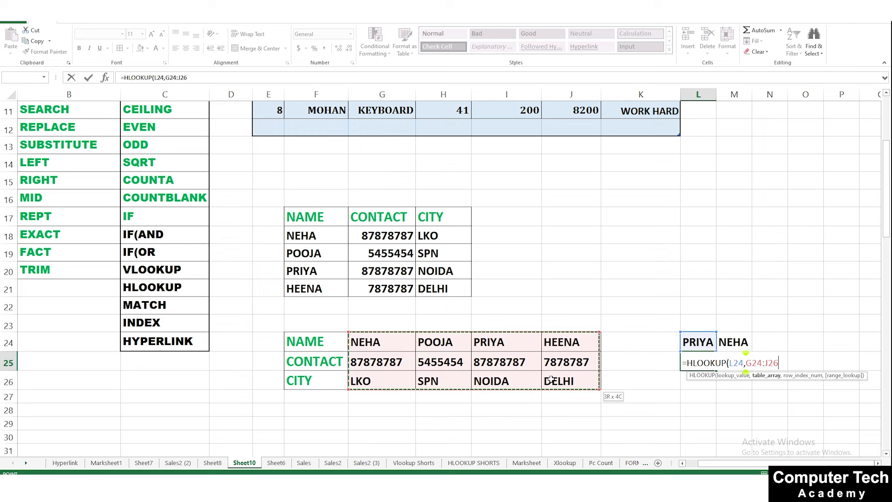
{"action": "type", "text": ","}
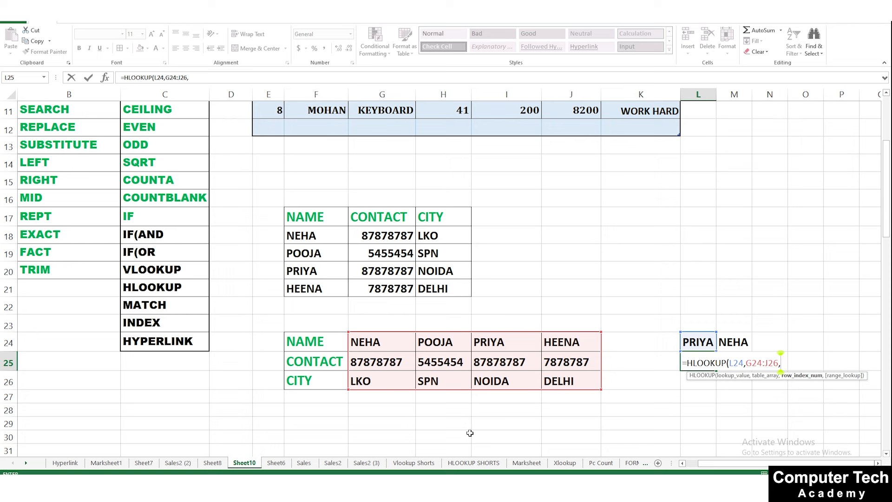
{"action": "type", "text": "2,"}
{"action": "left_click", "coordinate": [810, 392]}
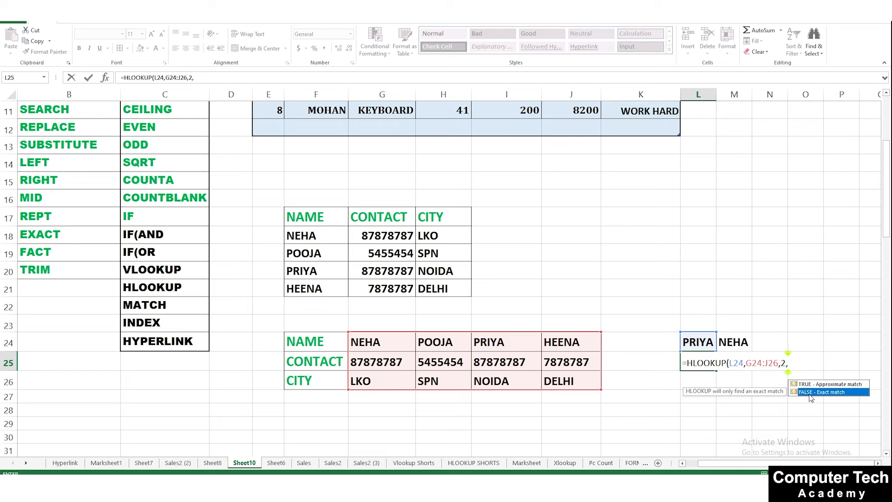
{"action": "key", "text": "ctrl+Return"}
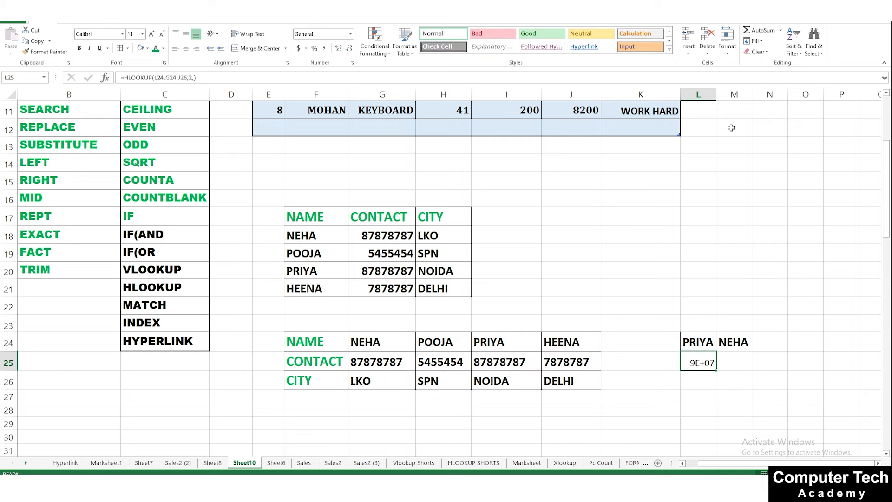
{"action": "double_click", "coordinate": [716, 94]}
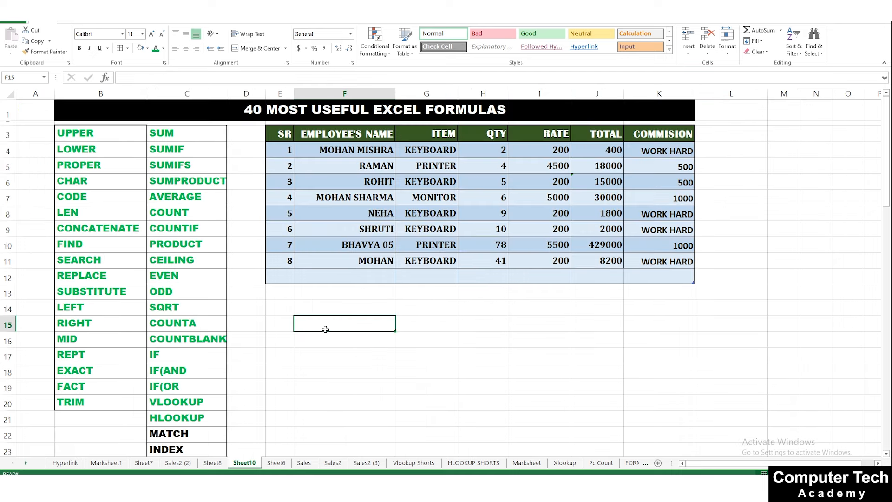
{"action": "scroll", "coordinate": [203, 385], "scroll_direction": "down", "scroll_amount": 2}
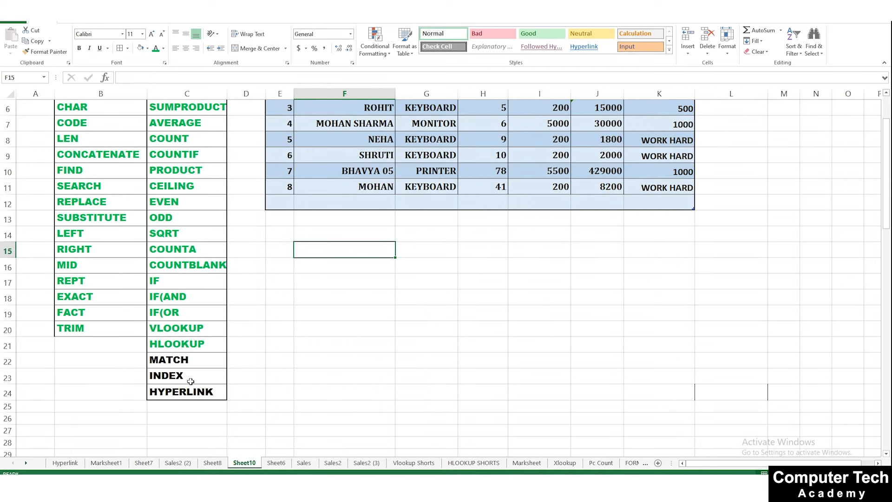
{"action": "left_click", "coordinate": [423, 342]}
{"action": "scroll", "coordinate": [396, 325], "scroll_direction": "up", "scroll_amount": 2}
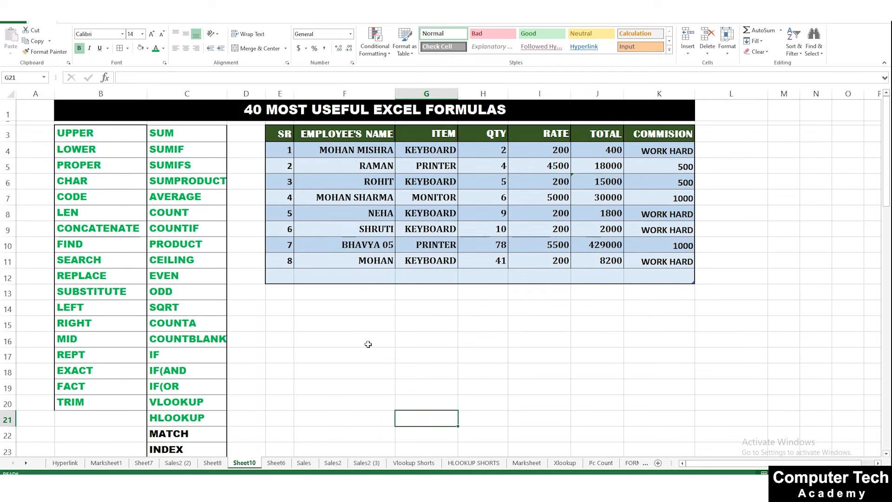
{"action": "left_click", "coordinate": [361, 345]}
{"action": "left_click", "coordinate": [372, 327]}
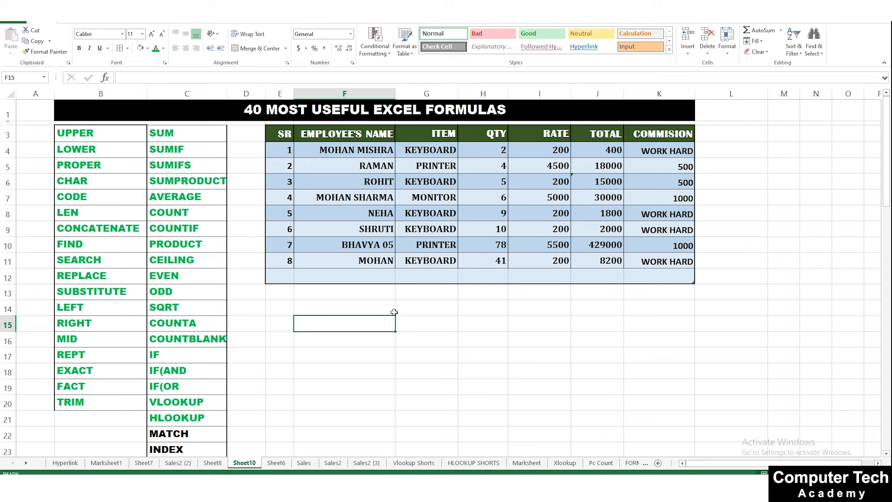
Copy the EMPLOYEE'S NAME header and the cell below it to G15:G16, clearing the pasted name in G16
{"action": "left_click_drag", "start_coordinate": [337, 133], "coordinate": [343, 143]}
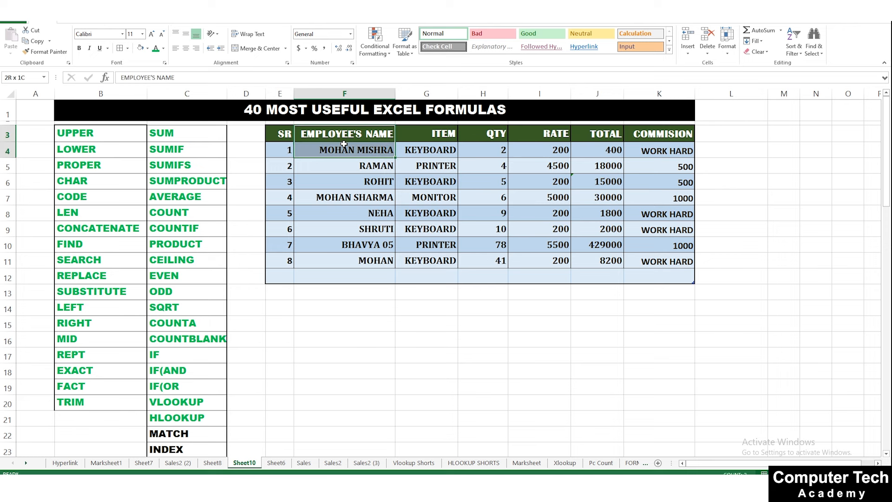
{"action": "key", "text": "ctrl+c"}
{"action": "left_click", "coordinate": [432, 322]}
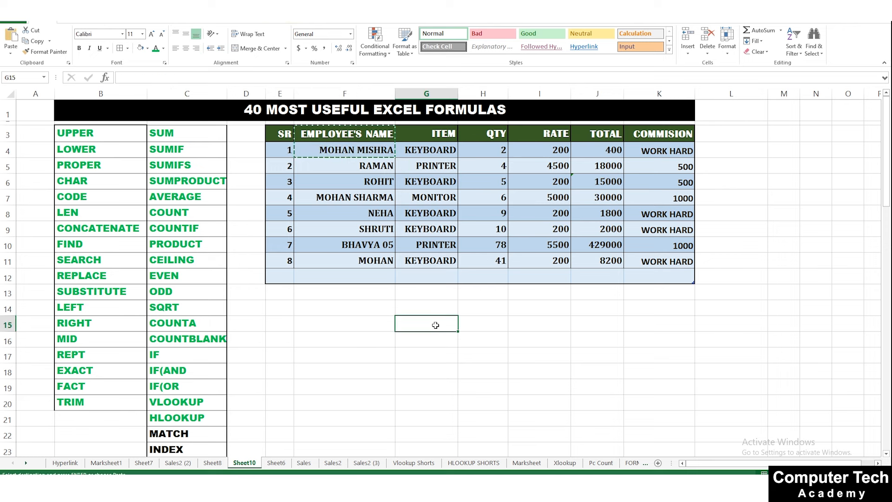
{"action": "key", "text": "ctrl+v"}
{"action": "left_click", "coordinate": [422, 340]}
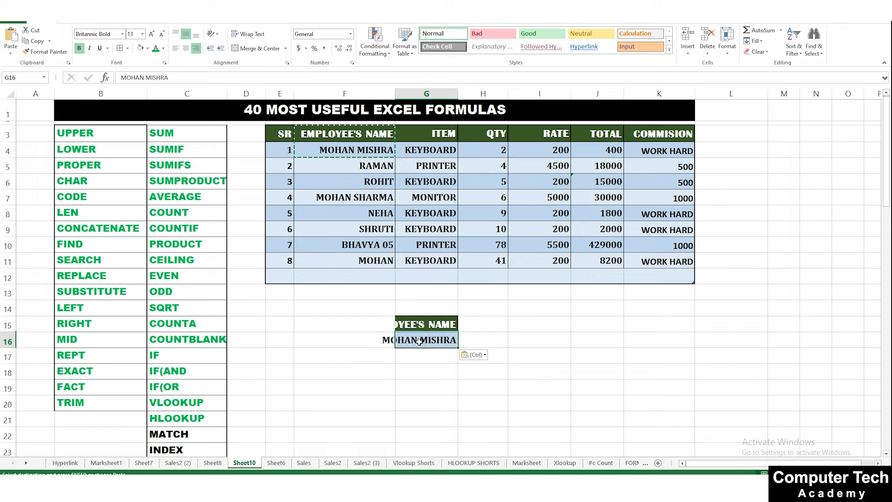
{"action": "key", "text": "Delete"}
Widen column G to fit the EMPLOYEE'S NAME header in G15
{"action": "left_click", "coordinate": [501, 343]}
{"action": "left_click_drag", "start_coordinate": [457, 94], "coordinate": [497, 94]}
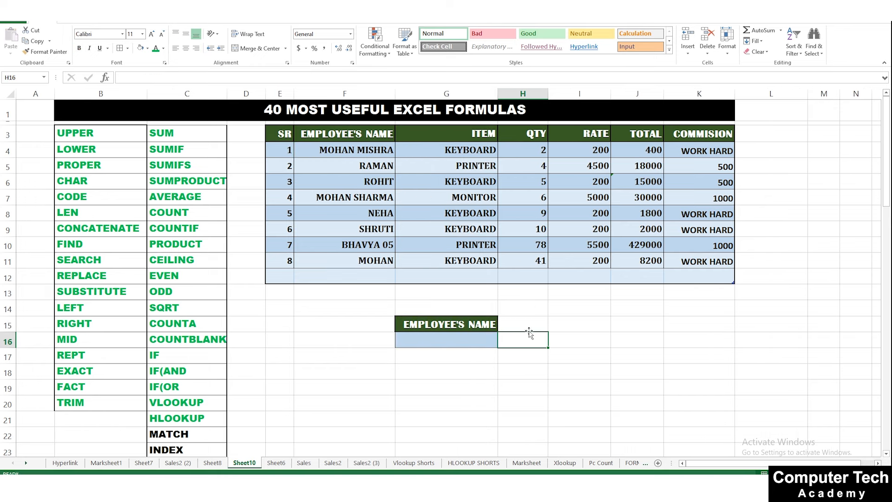
{"action": "left_click", "coordinate": [527, 325]}
Fill the G15 header into H15, rename it POSITION, and widen column H to fit
{"action": "left_click", "coordinate": [465, 317]}
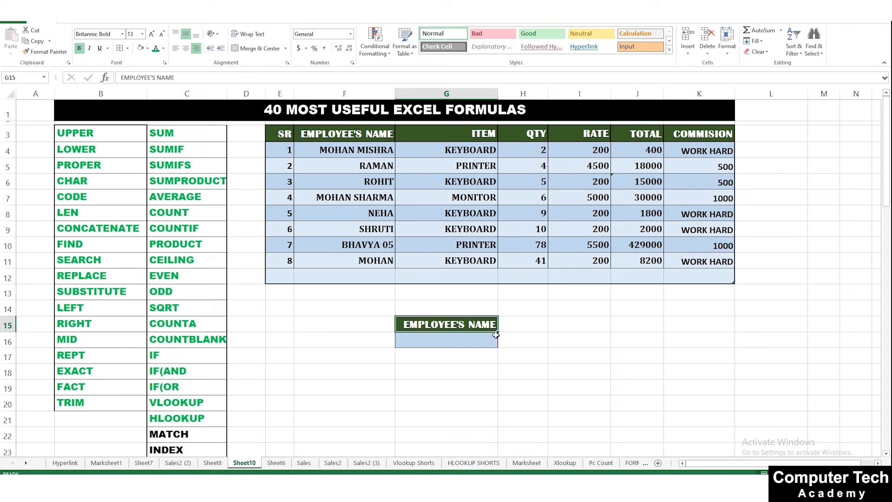
{"action": "left_click_drag", "start_coordinate": [497, 335], "coordinate": [535, 325]}
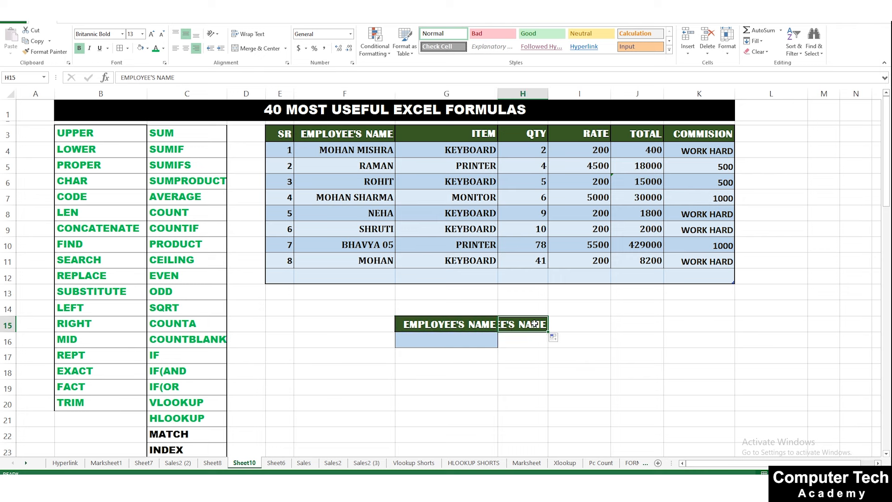
{"action": "type", "text": "POSITI"}
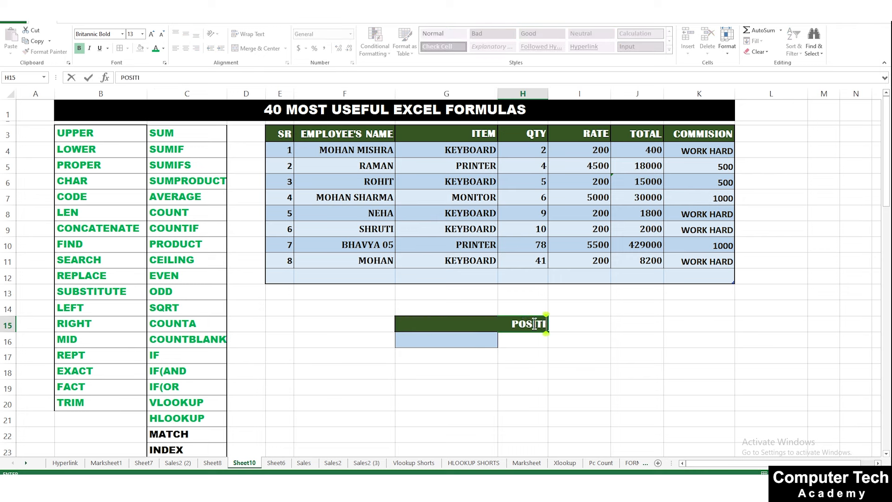
{"action": "type", "text": "ON"}
{"action": "key", "text": "Up"}
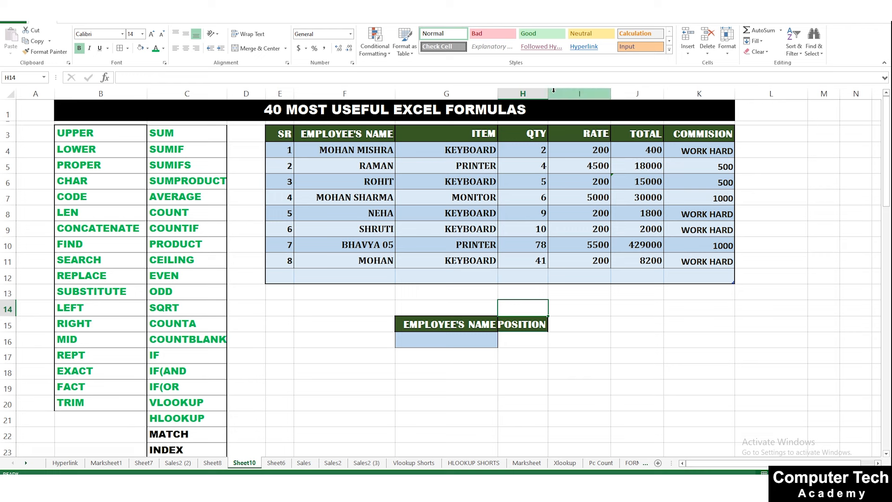
{"action": "left_click_drag", "start_coordinate": [547, 93], "coordinate": [556, 93]}
Fill the empty shaded cell G16 across into H16 below the POSITION header
{"action": "left_click", "coordinate": [462, 343]}
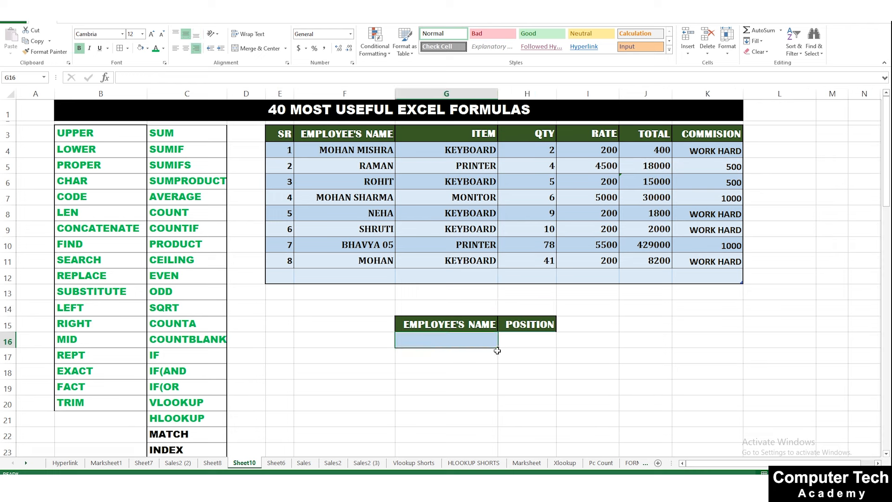
{"action": "left_click_drag", "start_coordinate": [504, 345], "coordinate": [516, 347]}
{"action": "left_click", "coordinate": [527, 418]}
{"action": "left_click", "coordinate": [479, 338]}
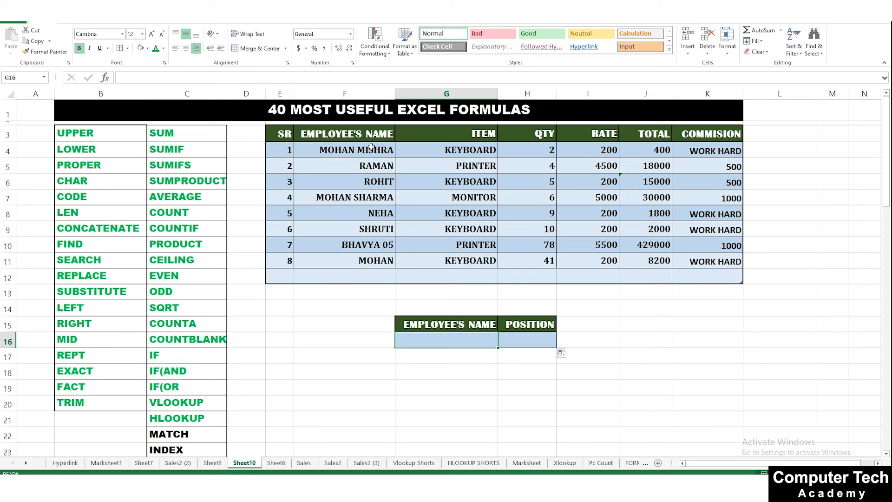
Enter a MATCH formula in H16 that looks up G16 in the table's EMPLOYEE'S NAME column with exact match 0
{"action": "left_click", "coordinate": [527, 349]}
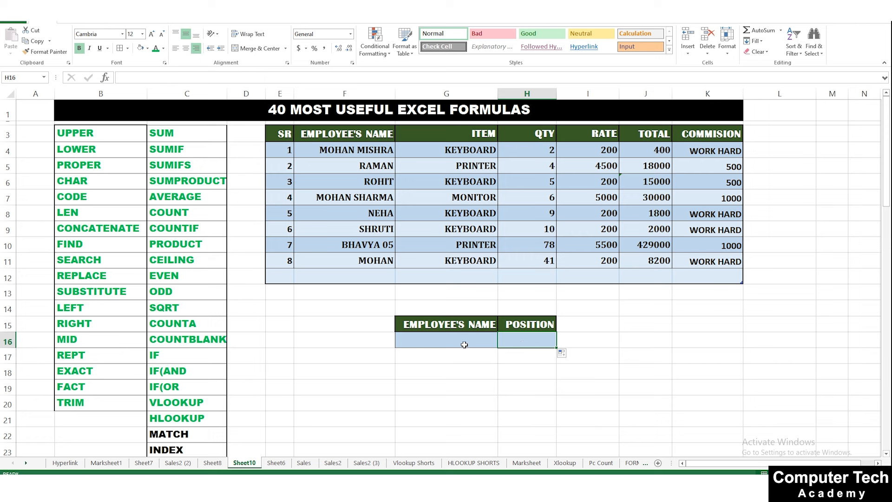
{"action": "left_click", "coordinate": [488, 344]}
{"action": "left_click", "coordinate": [526, 344]}
{"action": "type", "text": "="}
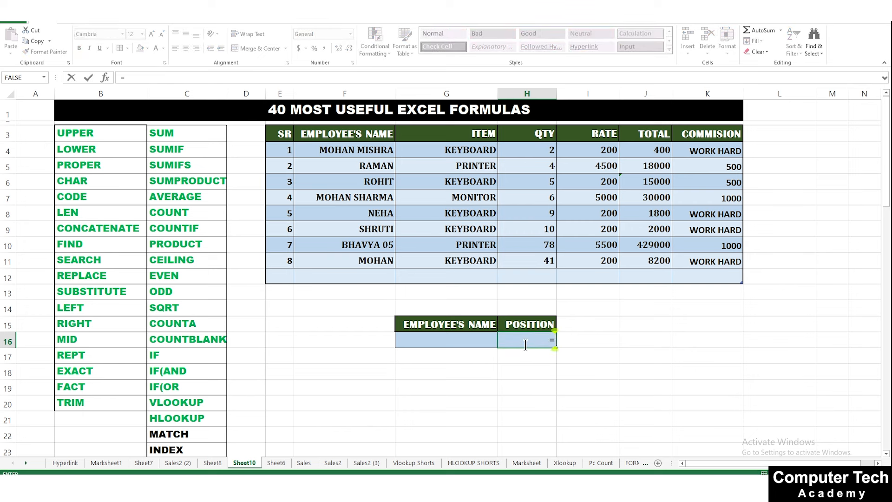
{"action": "type", "text": "MATCH("}
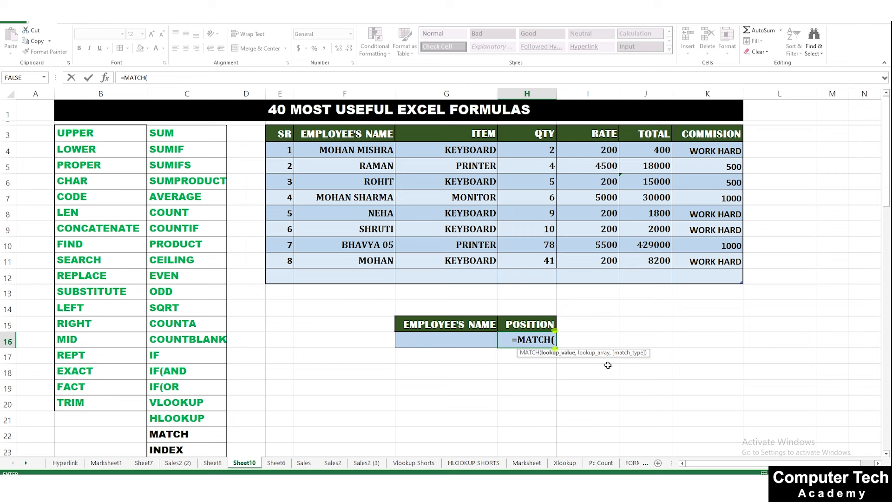
{"action": "left_click", "coordinate": [450, 341]}
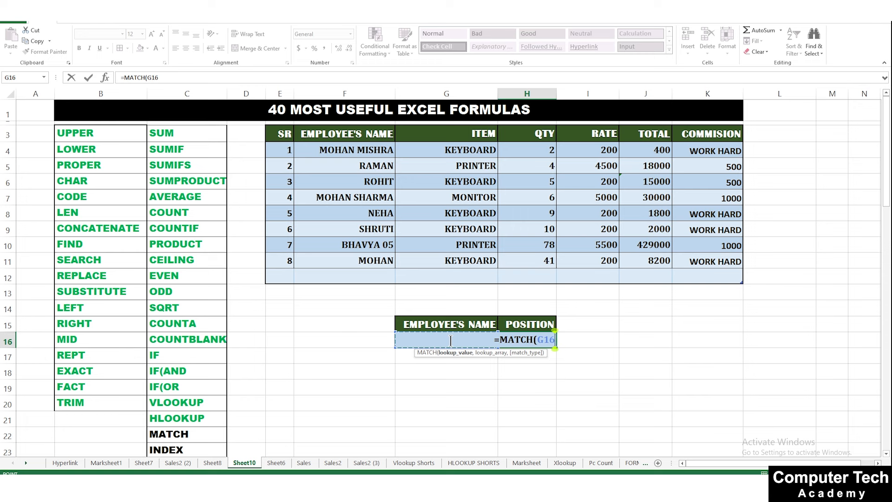
{"action": "type", "text": ","}
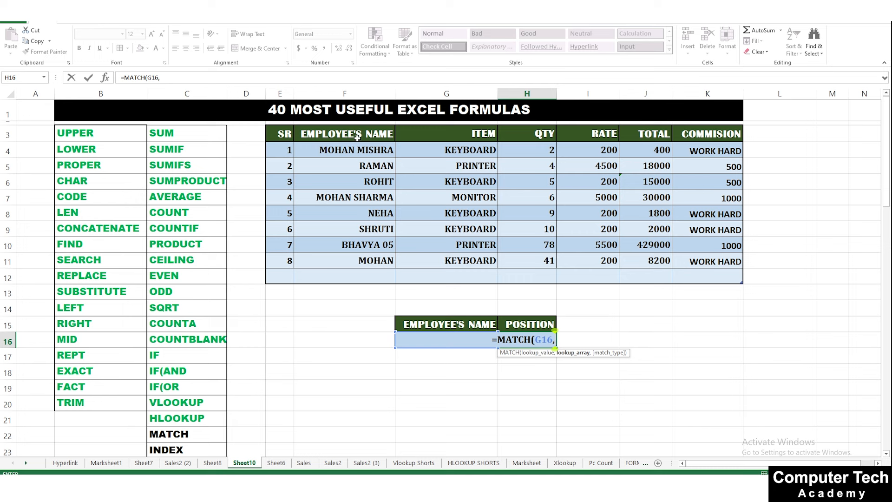
{"action": "left_click_drag", "start_coordinate": [340, 150], "coordinate": [350, 258]}
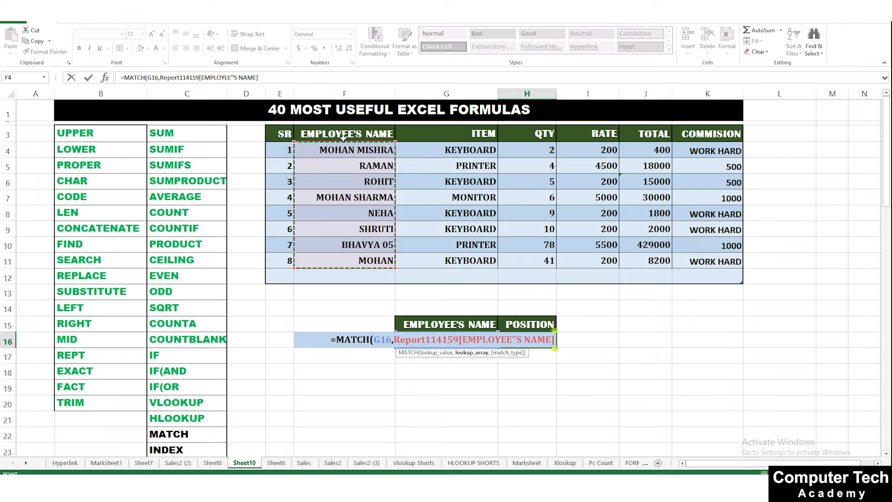
{"action": "type", "text": ","}
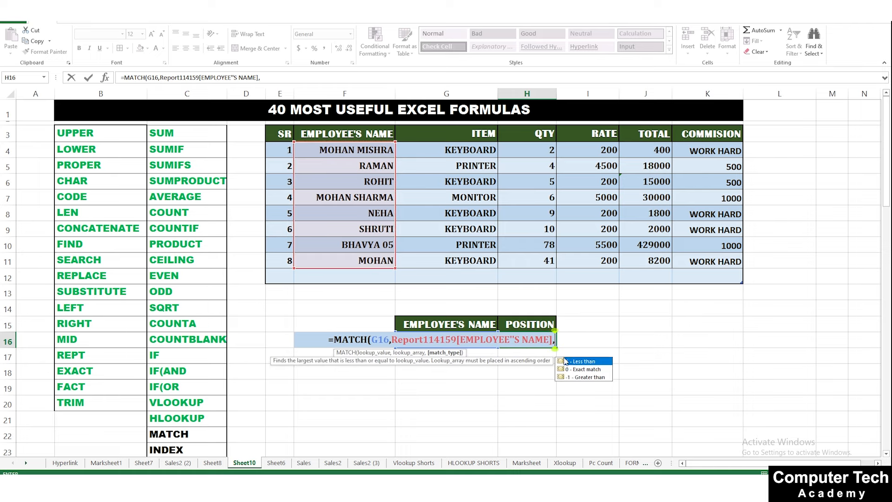
{"action": "left_click", "coordinate": [576, 369]}
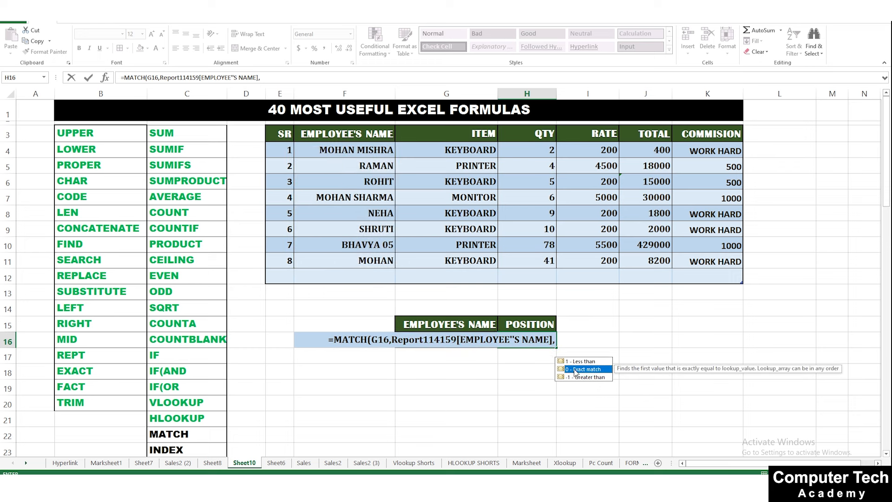
{"action": "double_click", "coordinate": [578, 370]}
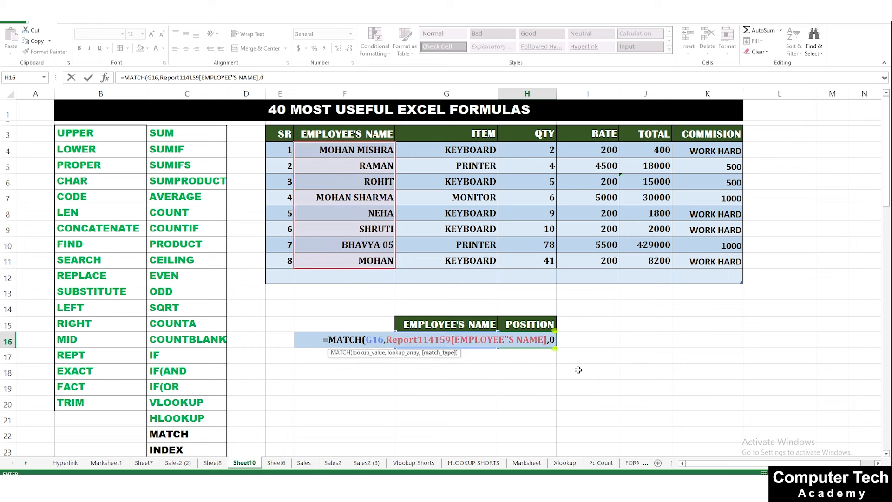
{"action": "key", "text": "Return"}
Test the MATCH formula by entering the employee names from F5 and F8 in G16 one after the other
{"action": "left_click", "coordinate": [458, 344]}
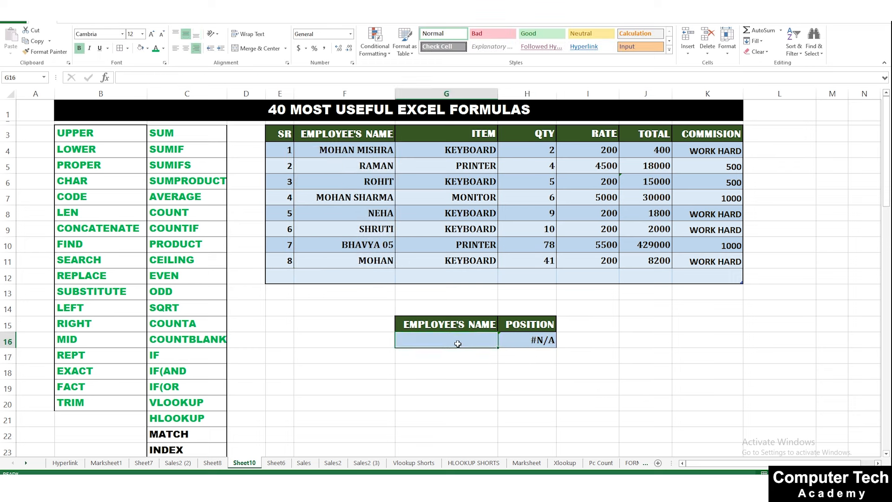
{"action": "type", "text": "RAMAN"}
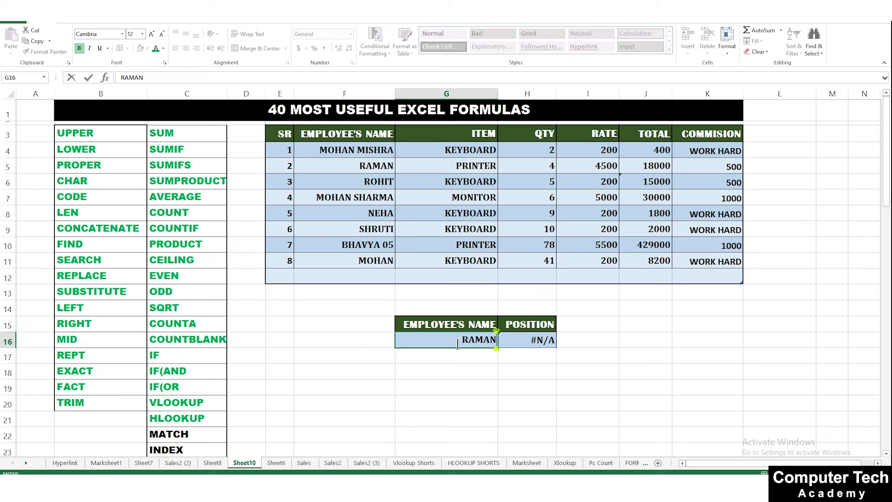
{"action": "key", "text": "Return"}
{"action": "left_click", "coordinate": [542, 347]}
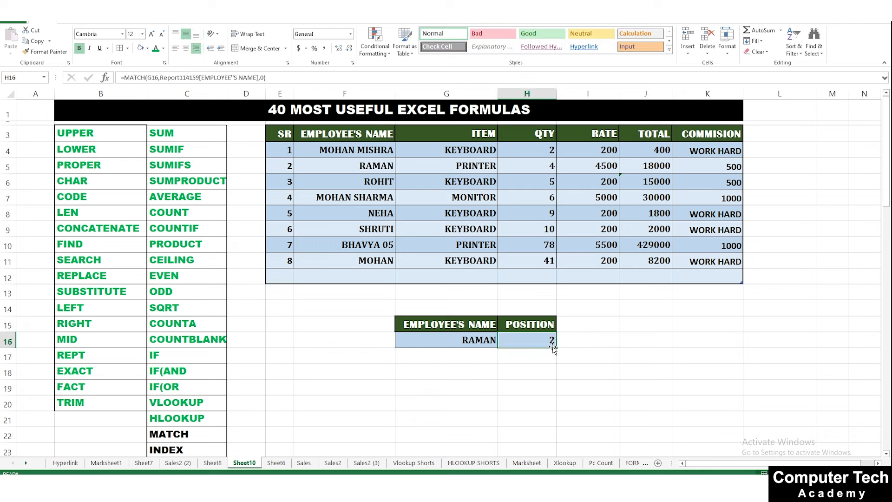
{"action": "left_click", "coordinate": [473, 339]}
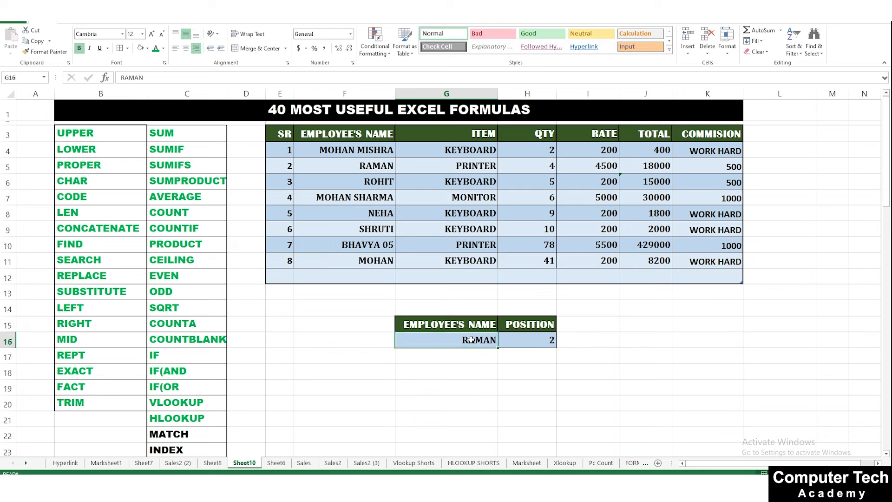
{"action": "type", "text": "NEHA"}
{"action": "key", "text": "Return"}
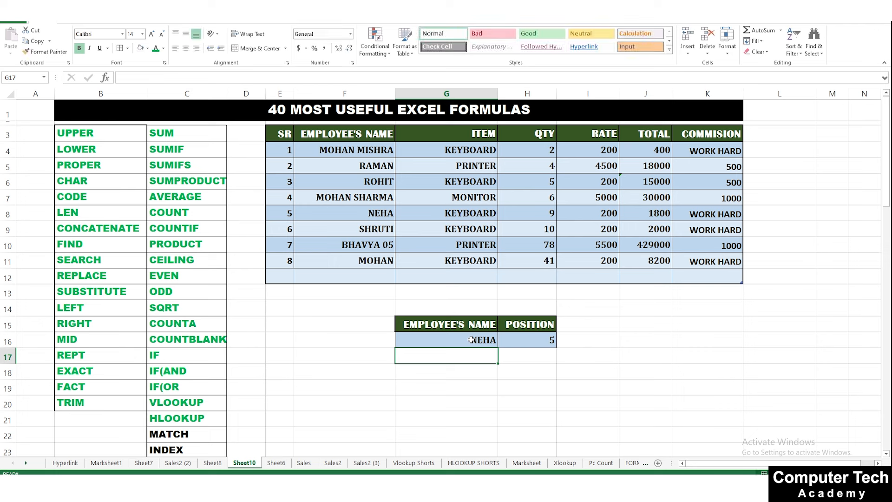
Replace the lookup name in G16 with the employee name from F11 and check its position
{"action": "left_click", "coordinate": [471, 340]}
{"action": "type", "text": "MOHAN"}
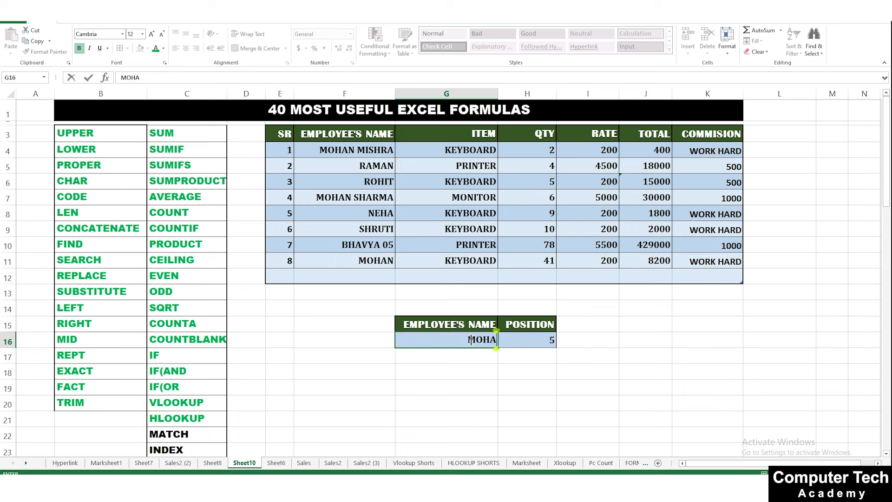
{"action": "key", "text": "Return"}
{"action": "left_click", "coordinate": [471, 339]}
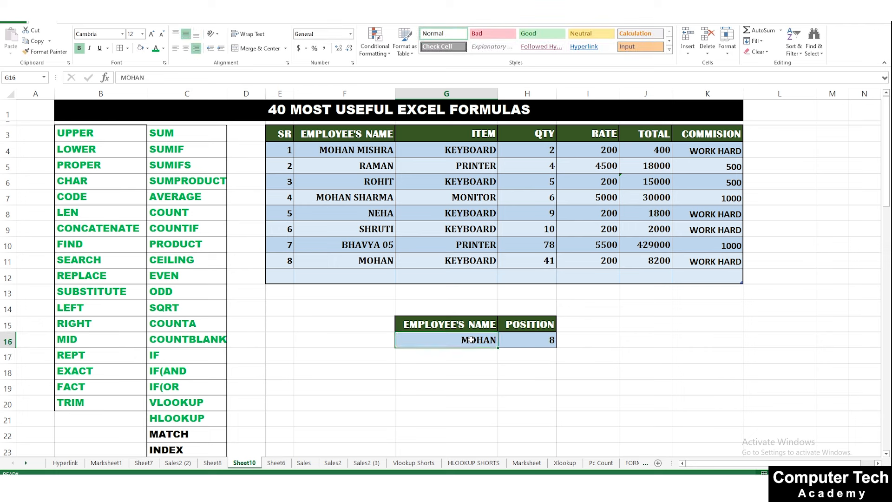
{"action": "left_click", "coordinate": [389, 310]}
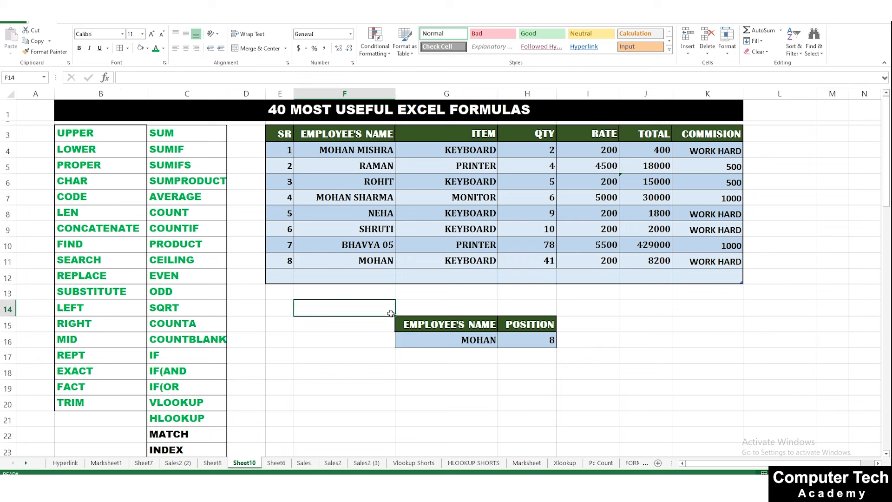
{"action": "left_click_drag", "start_coordinate": [376, 303], "coordinate": [548, 355]}
Enter an INDEX formula in F18 over the whole sales table including headers, with row 5 and column 2
{"action": "left_click", "coordinate": [344, 376]}
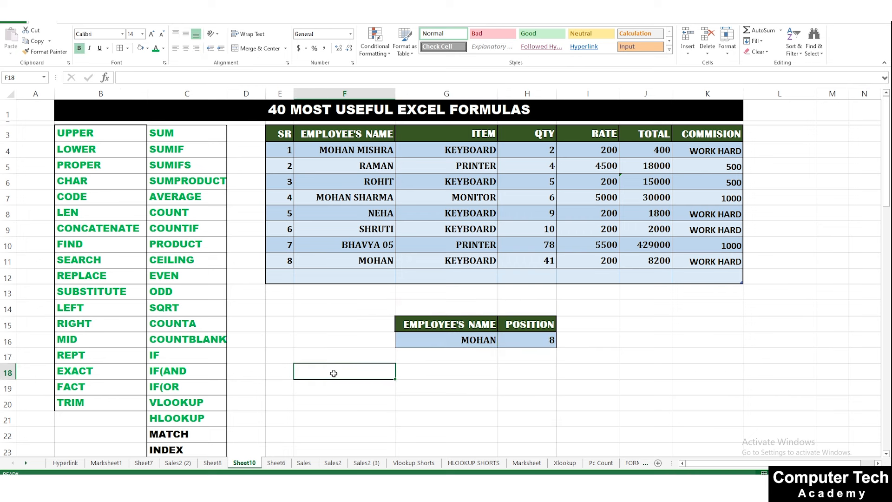
{"action": "scroll", "coordinate": [532, 347], "scroll_direction": "down", "scroll_amount": 2}
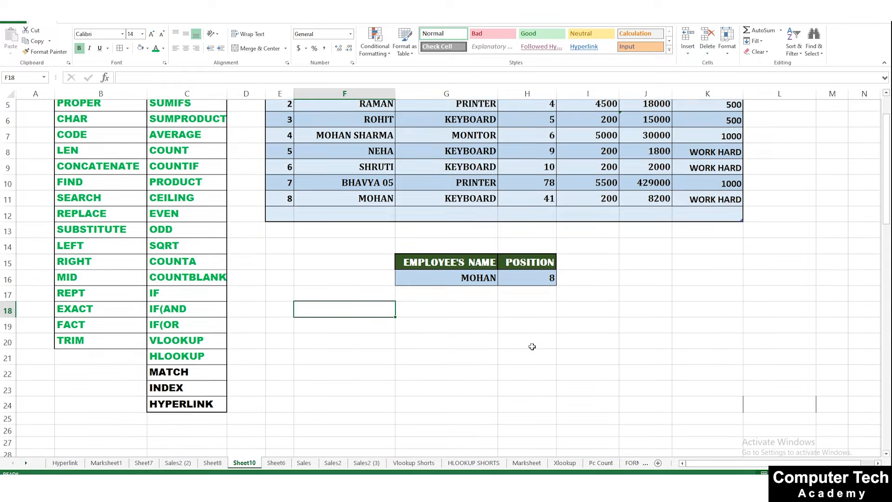
{"action": "scroll", "coordinate": [504, 348], "scroll_direction": "up", "scroll_amount": 2}
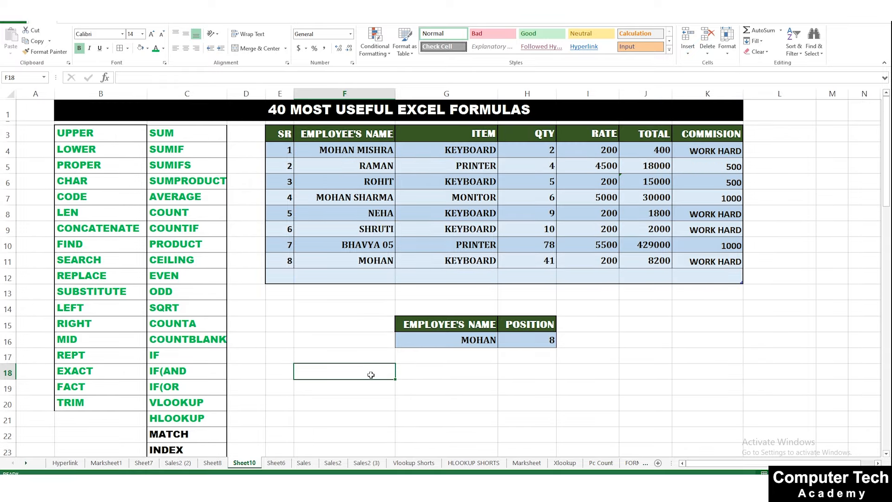
{"action": "type", "text": "=INDEX"}
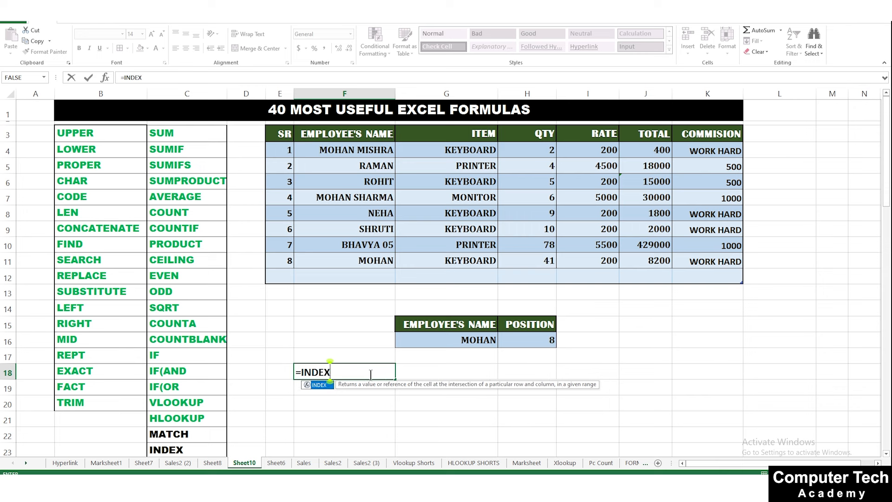
{"action": "type", "text": "("}
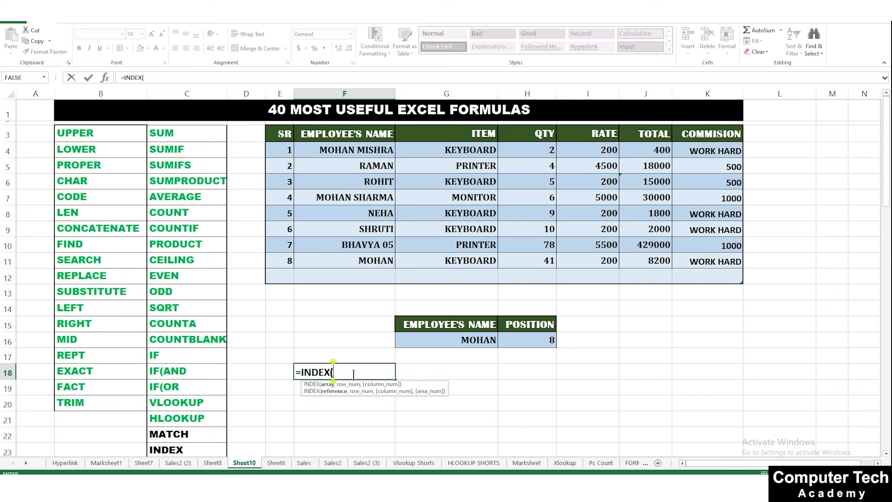
{"action": "left_click_drag", "start_coordinate": [285, 134], "coordinate": [709, 257]}
{"action": "type", "text": ","}
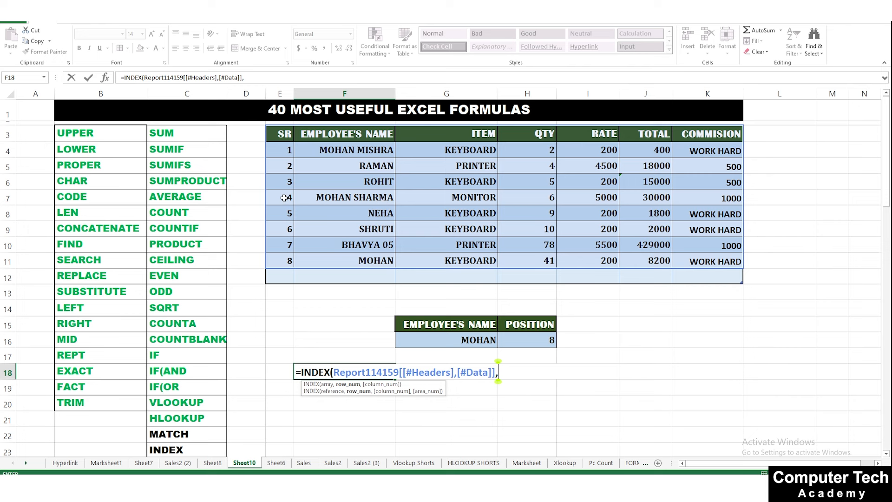
{"action": "type", "text": "5,"}
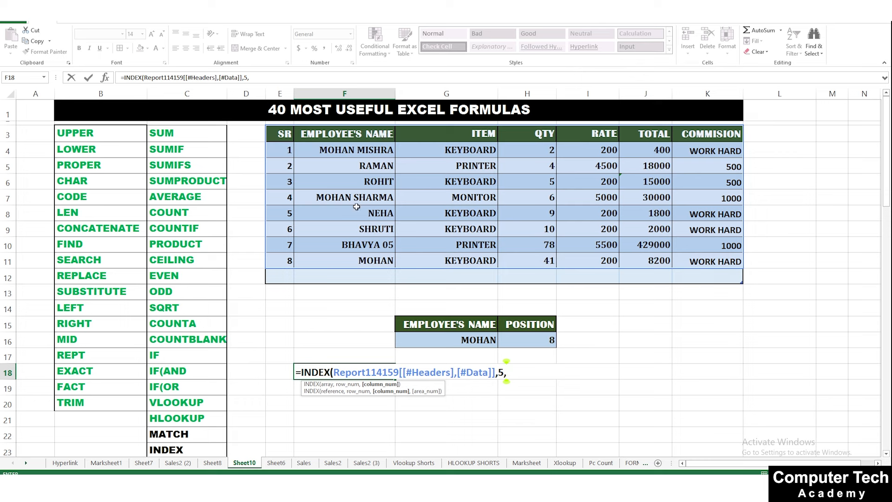
{"action": "type", "text": "2)"}
{"action": "key", "text": "Return"}
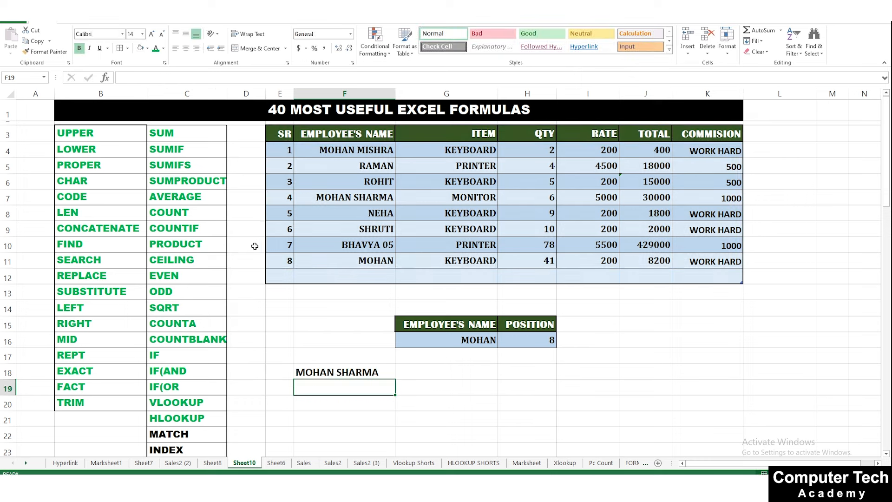
{"action": "left_click", "coordinate": [349, 370]}
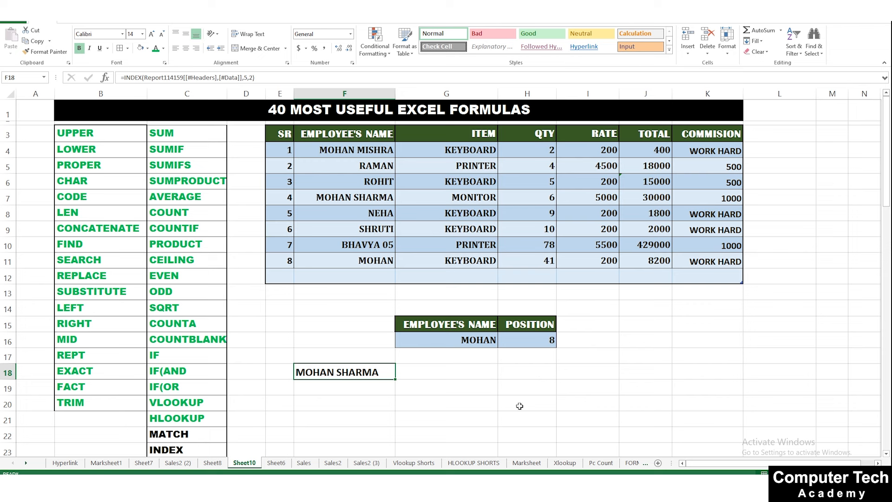
Enter an INDEX formula in G18 over the whole sales table including headers, with row 2 and column 6
{"action": "left_click", "coordinate": [459, 375]}
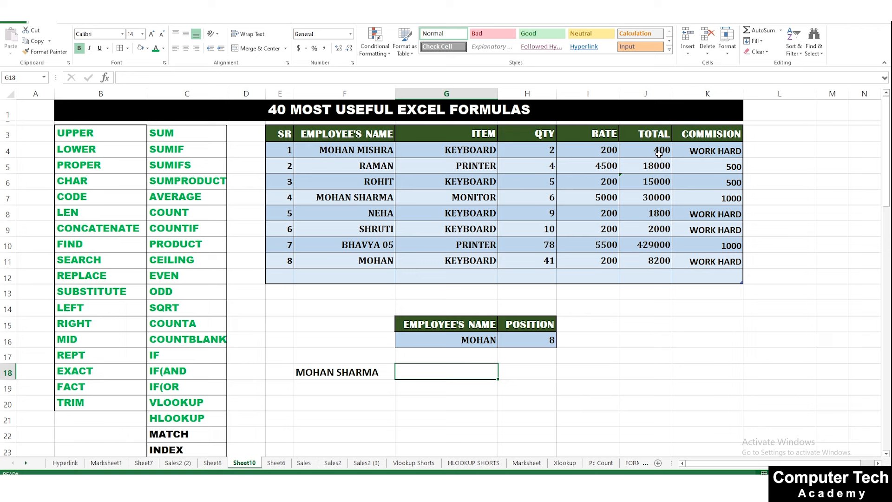
{"action": "type", "text": "=INDE"}
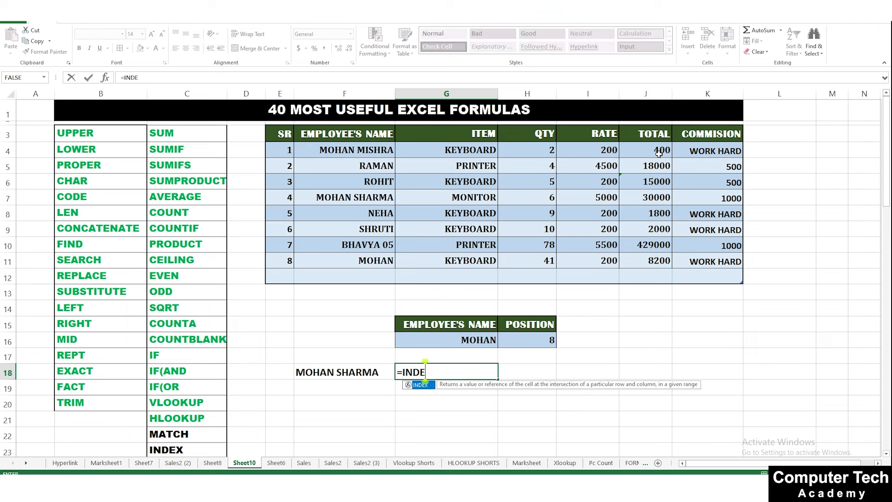
{"action": "type", "text": "X("}
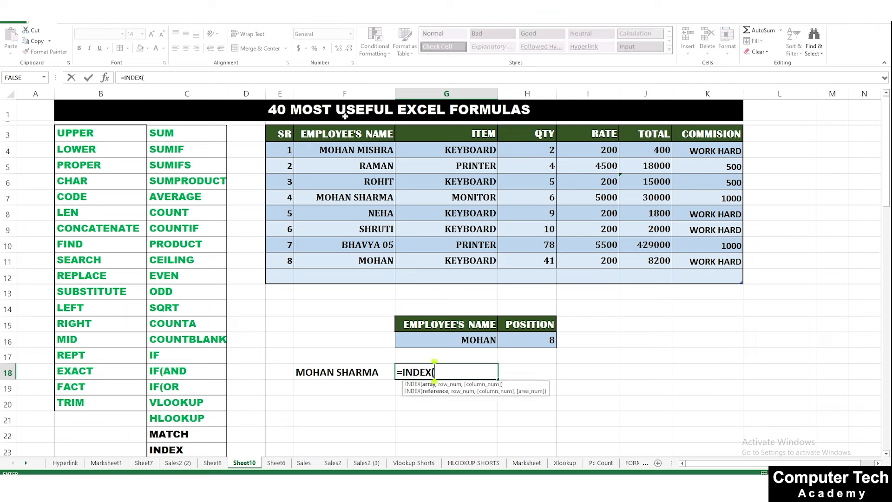
{"action": "left_click_drag", "start_coordinate": [275, 136], "coordinate": [708, 256]}
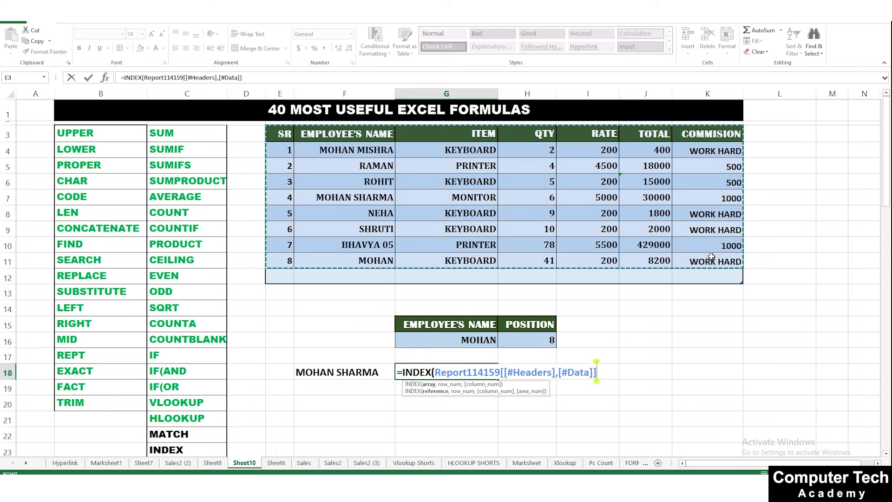
{"action": "type", "text": ","}
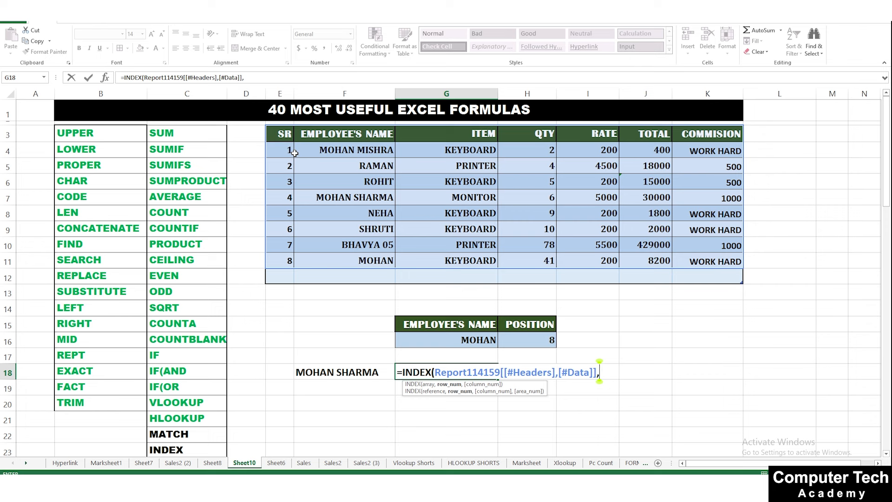
{"action": "type", "text": "2,"}
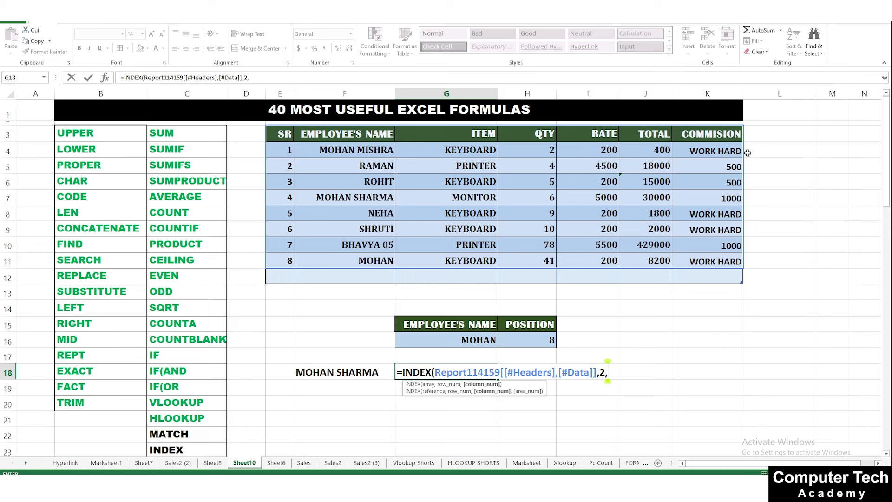
{"action": "type", "text": "6"}
{"action": "key", "text": "Return"}
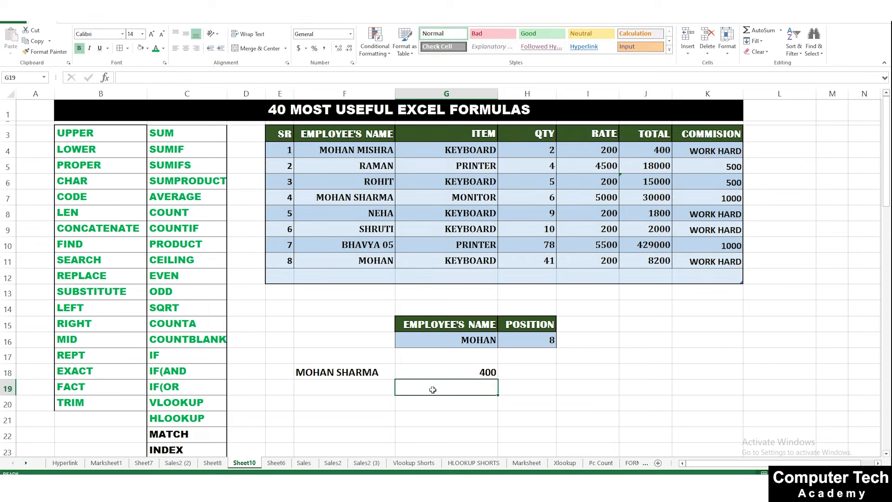
{"action": "left_click", "coordinate": [495, 367]}
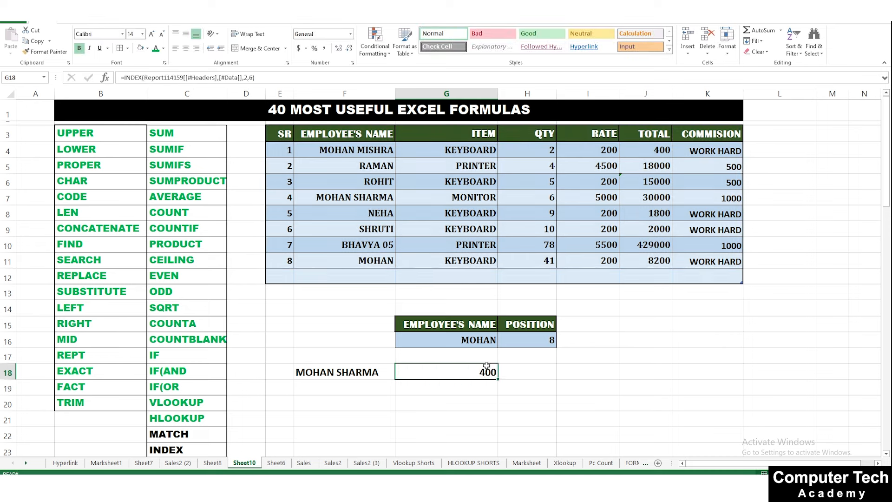
Clear the two INDEX results from F18:G18 below the lookup table
{"action": "left_click_drag", "start_coordinate": [352, 373], "coordinate": [440, 375]}
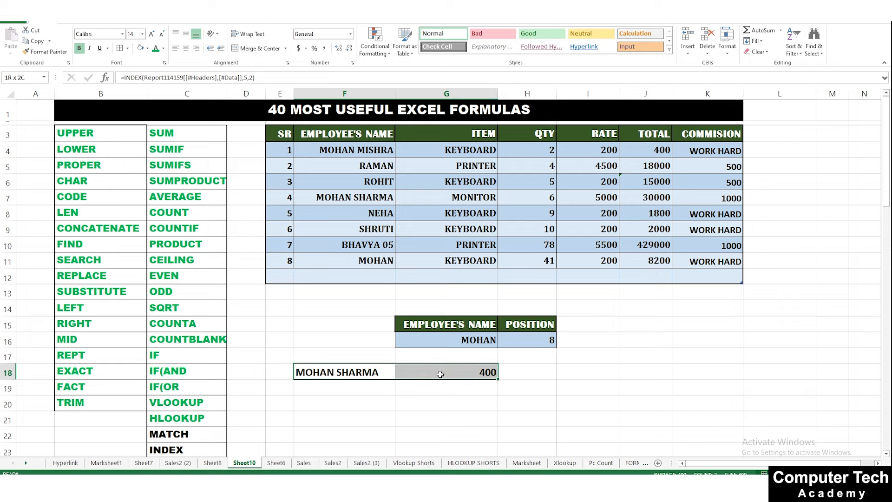
{"action": "key", "text": "Delete"}
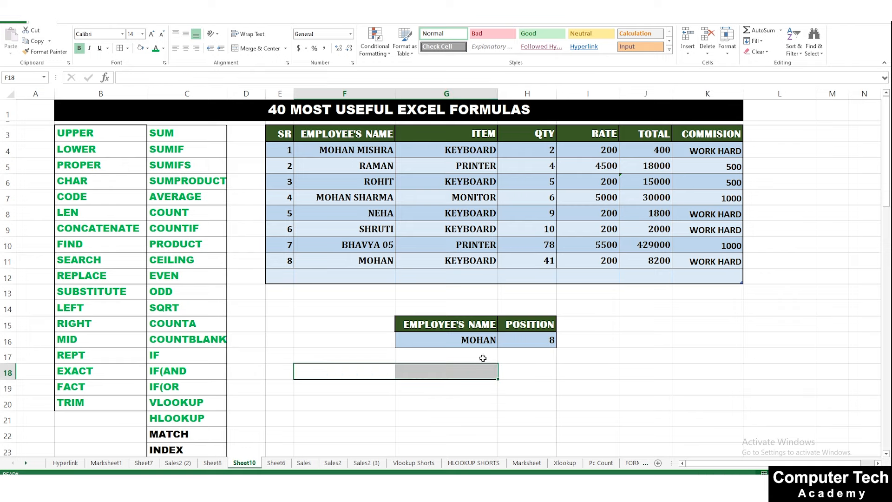
{"action": "left_click", "coordinate": [483, 359]}
{"action": "left_click", "coordinate": [536, 380]}
{"action": "scroll", "coordinate": [430, 384], "scroll_direction": "down", "scroll_amount": 2}
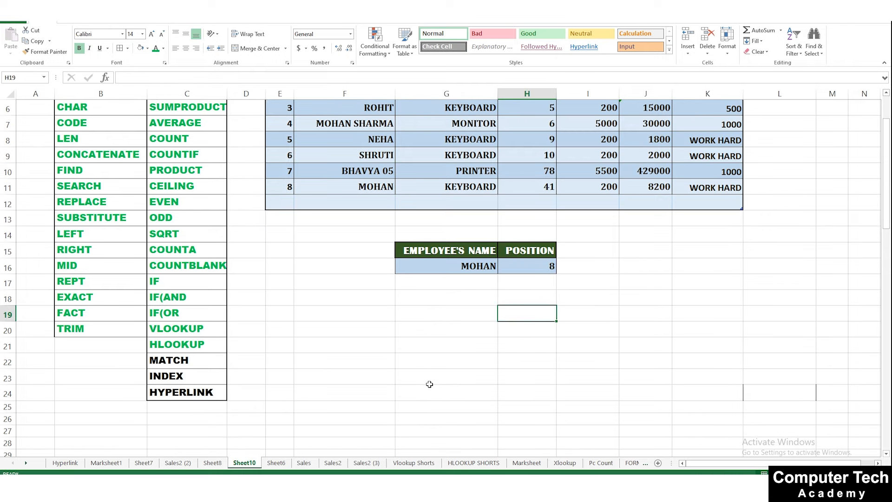
{"action": "left_click", "coordinate": [444, 364]}
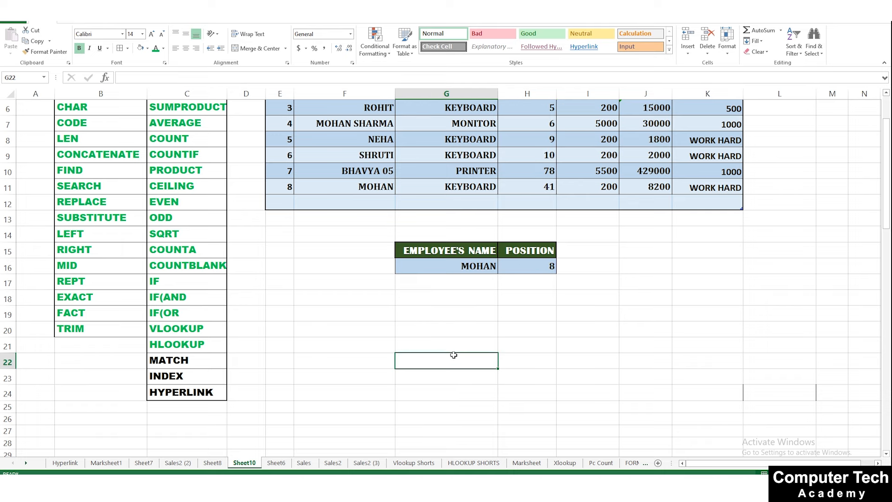
{"action": "scroll", "coordinate": [456, 357], "scroll_direction": "up", "scroll_amount": 2}
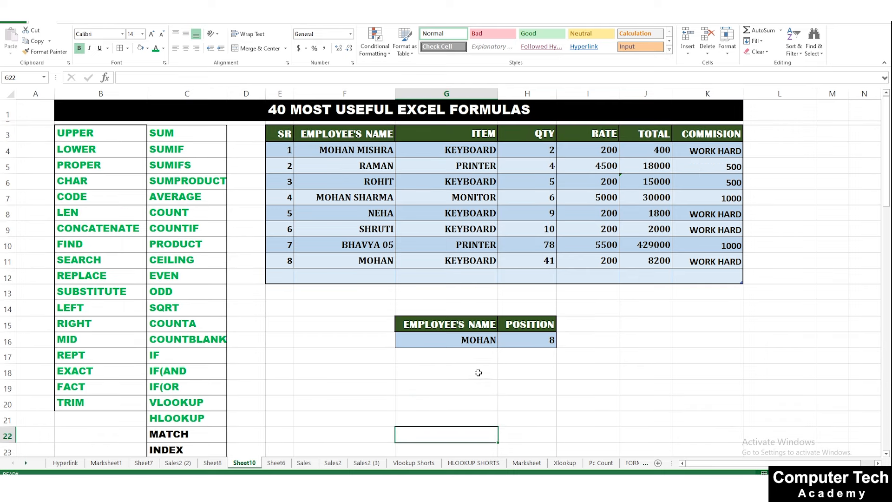
{"action": "left_click", "coordinate": [494, 361]}
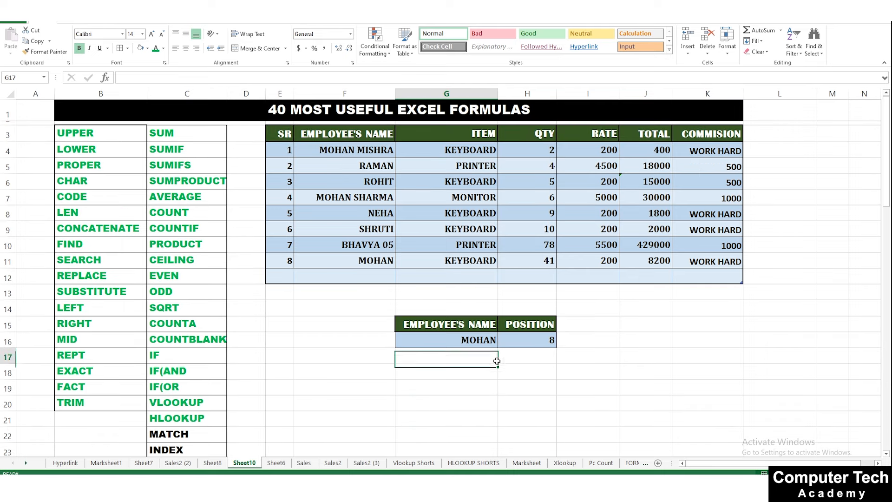
Make row 16 of the lookup table slightly taller
{"action": "left_click", "coordinate": [462, 340]}
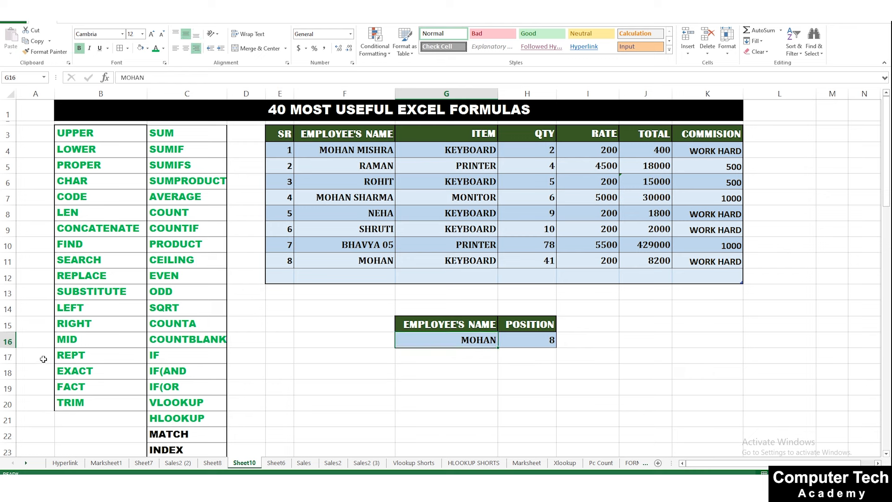
{"action": "left_click_drag", "start_coordinate": [12, 348], "coordinate": [13, 352]}
{"action": "left_click", "coordinate": [466, 418]}
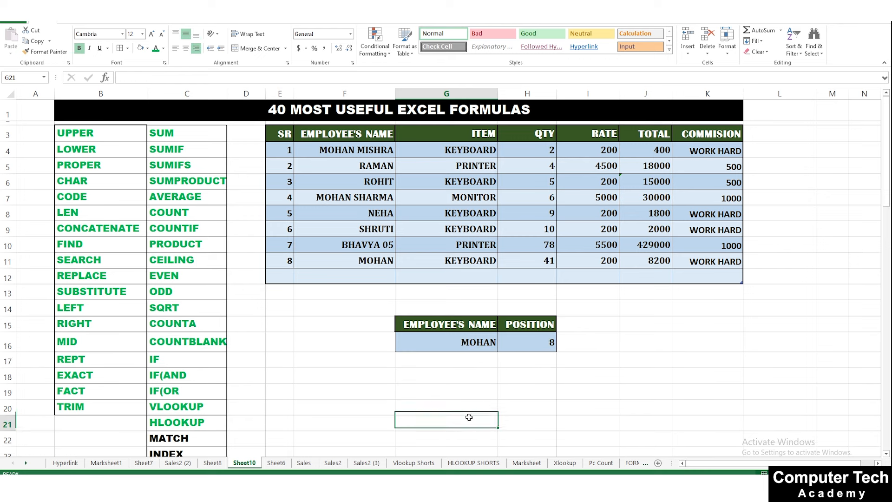
Rename the SR header in E3 to ID and enter the first two sequential employee IDs in E4 and E5
{"action": "left_click", "coordinate": [288, 152]}
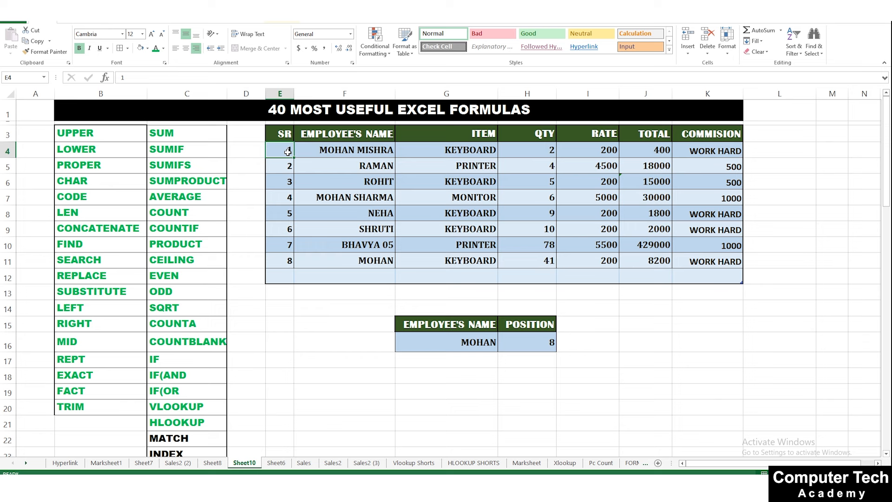
{"action": "left_click", "coordinate": [281, 134]}
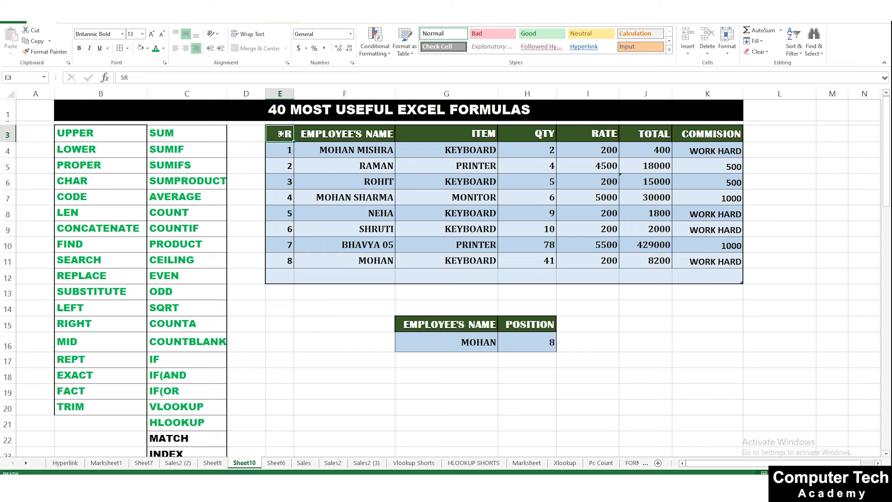
{"action": "type", "text": "ID"}
{"action": "key", "text": "Return"}
{"action": "type", "text": "1001"}
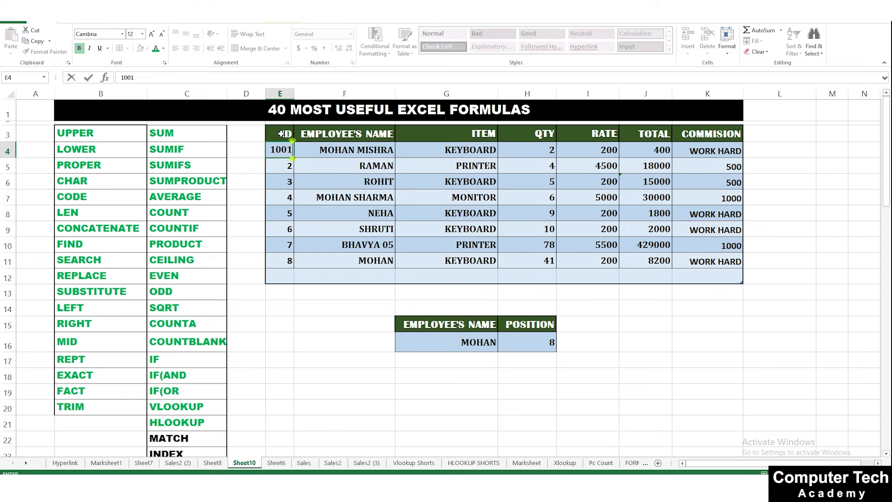
{"action": "key", "text": "Return"}
{"action": "type", "text": "1002"}
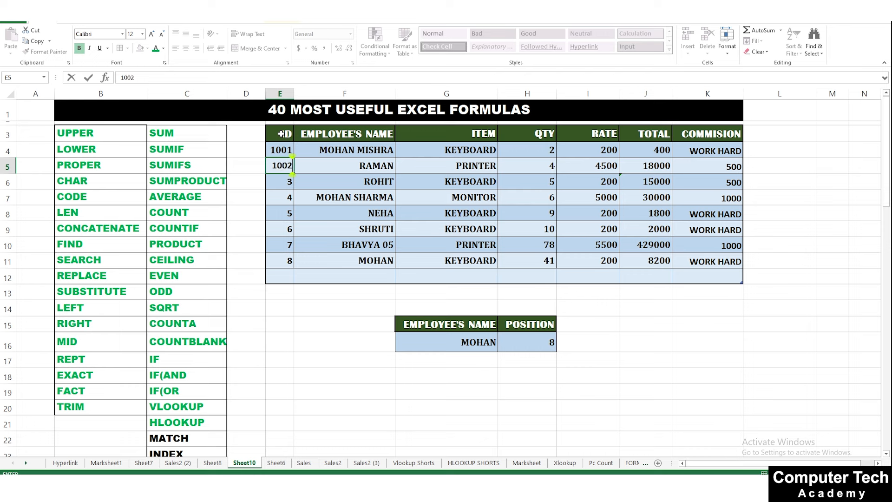
{"action": "key", "text": "Return"}
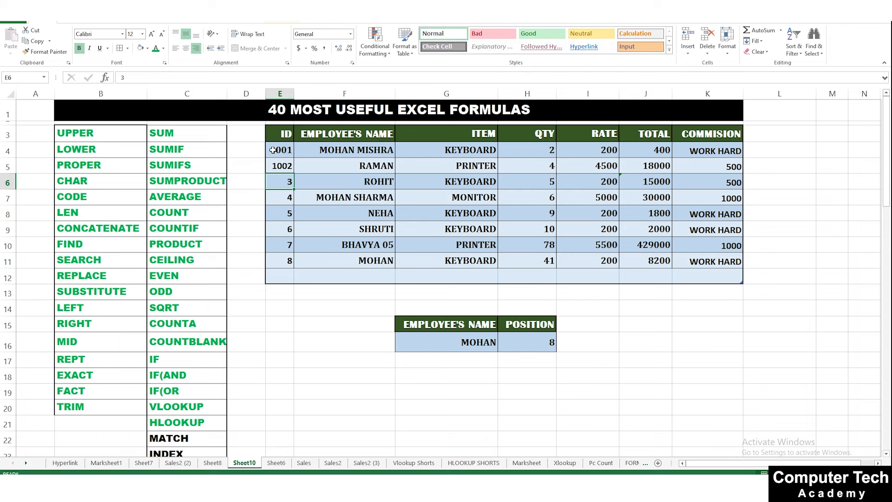
Continue the employee ID series down to E11 and widen column E slightly
{"action": "left_click_drag", "start_coordinate": [278, 150], "coordinate": [292, 267]}
{"action": "left_click_drag", "start_coordinate": [294, 94], "coordinate": [304, 93]}
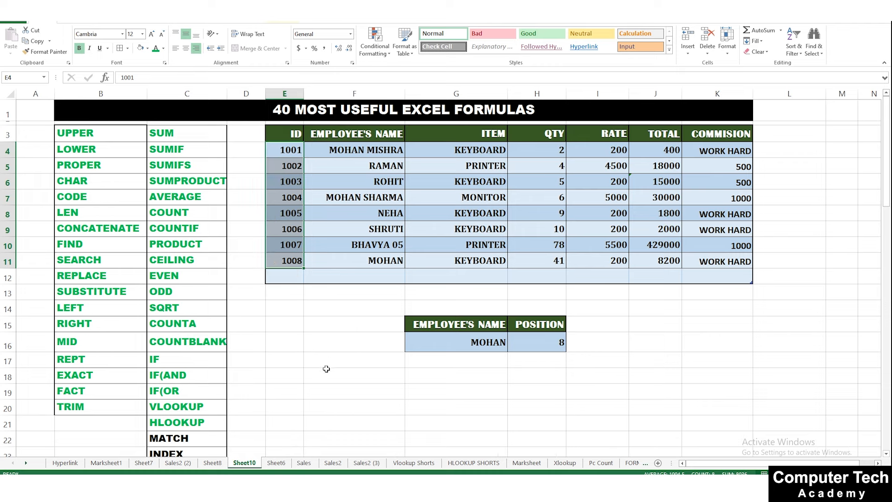
{"action": "left_click", "coordinate": [325, 374]}
Move the POSITION header and its result from H15:H16 to F15:F16, before the employee's name column
{"action": "left_click", "coordinate": [478, 341]}
{"action": "left_click", "coordinate": [471, 325]}
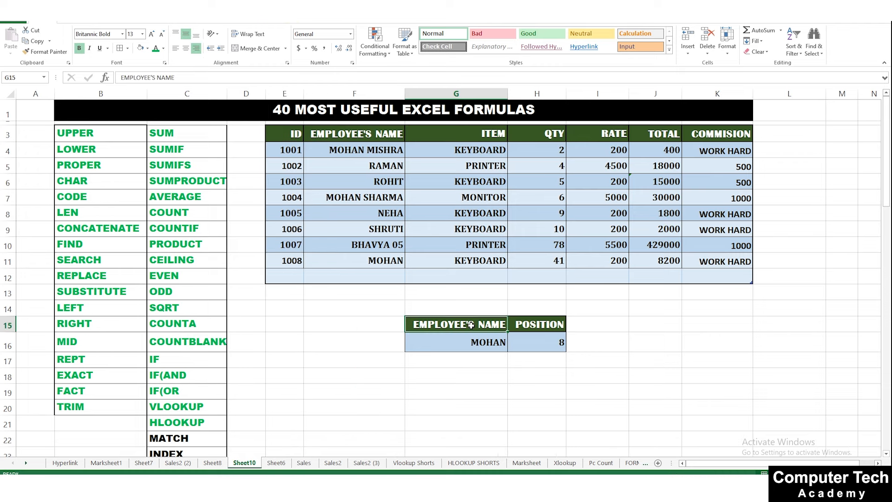
{"action": "left_click_drag", "start_coordinate": [547, 325], "coordinate": [562, 344]}
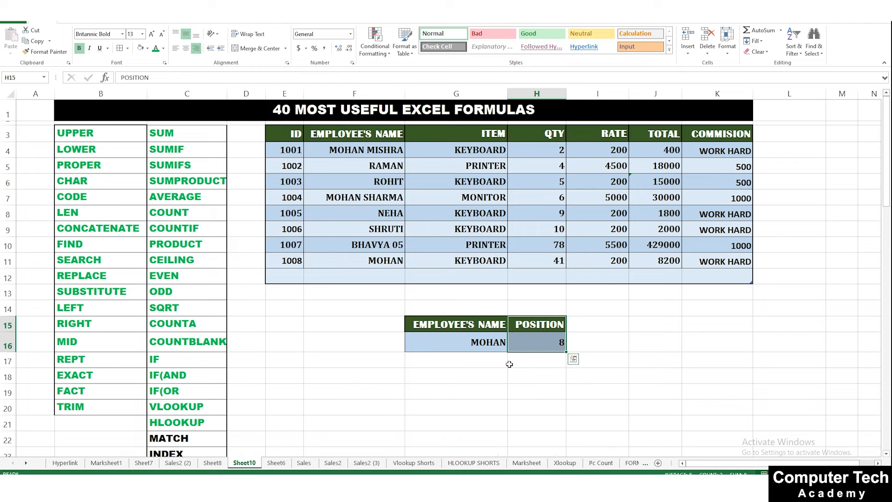
{"action": "key", "text": "ctrl+c"}
{"action": "left_click", "coordinate": [354, 324]}
{"action": "key", "text": "ctrl+v"}
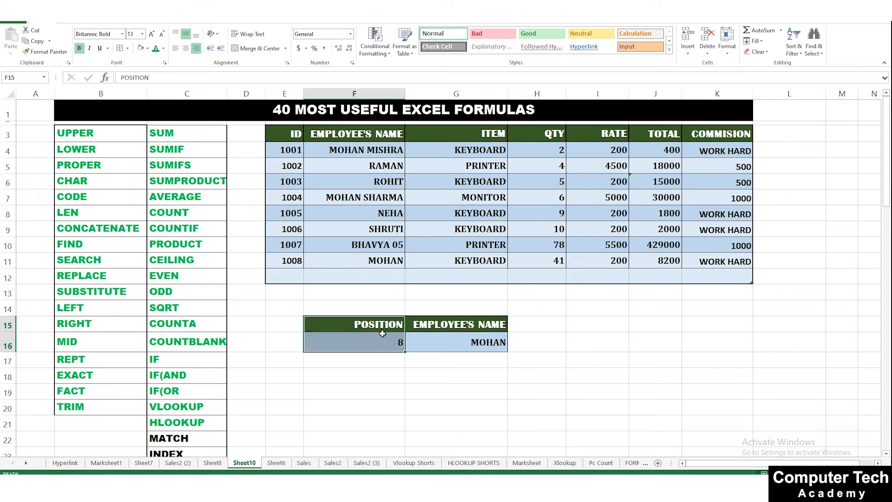
{"action": "left_click", "coordinate": [392, 375]}
Rename the POSITION header in F15 to ID and clear the contents of F16 and G16
{"action": "left_click", "coordinate": [385, 324]}
{"action": "type", "text": "ID"}
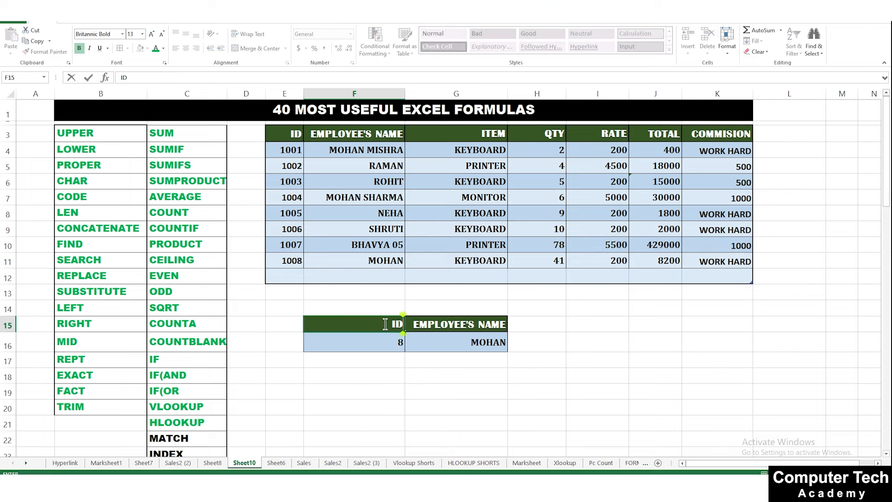
{"action": "key", "text": "Return"}
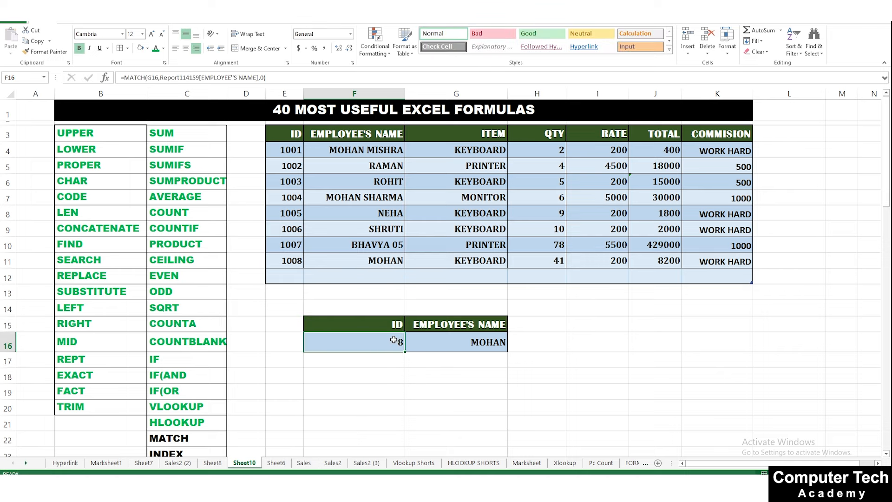
{"action": "key", "text": "Delete"}
{"action": "left_click", "coordinate": [488, 343]}
{"action": "key", "text": "Delete"}
{"action": "key", "text": "Down"}
{"action": "key", "text": "Down"}
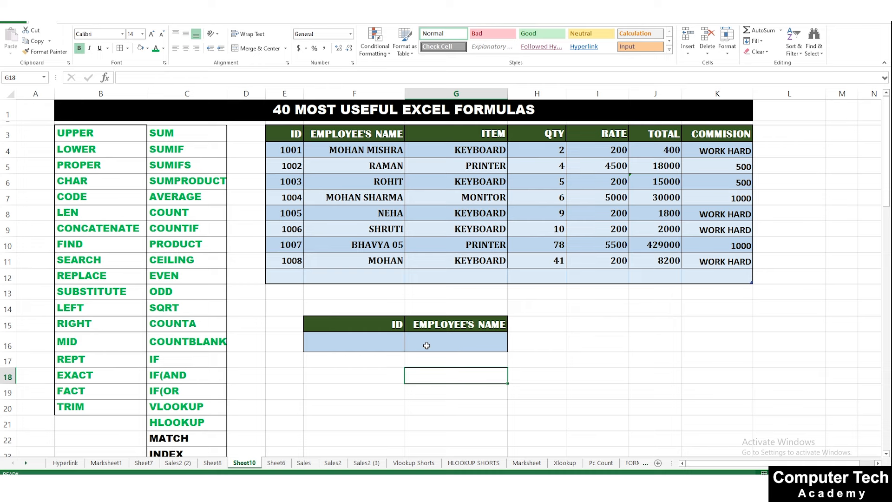
Narrow column F slightly
{"action": "left_click_drag", "start_coordinate": [405, 97], "coordinate": [399, 97]}
{"action": "key", "text": "Up"}
{"action": "key", "text": "Up"}
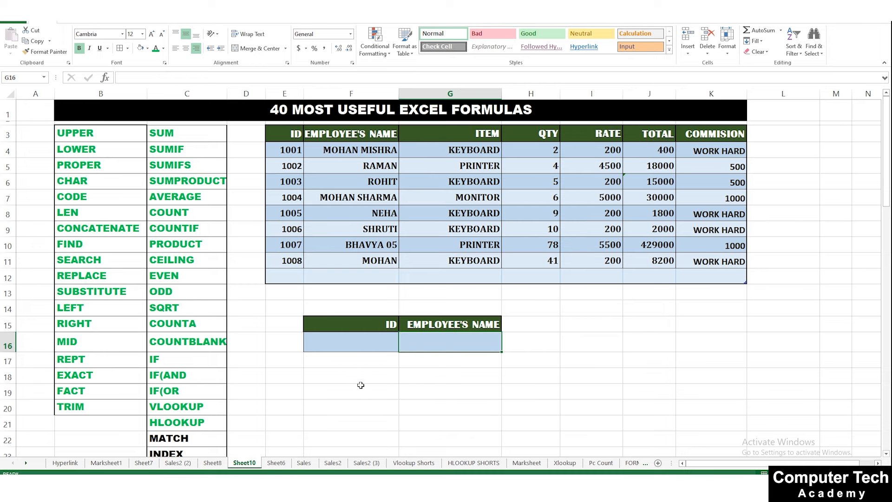
{"action": "left_click", "coordinate": [383, 346]}
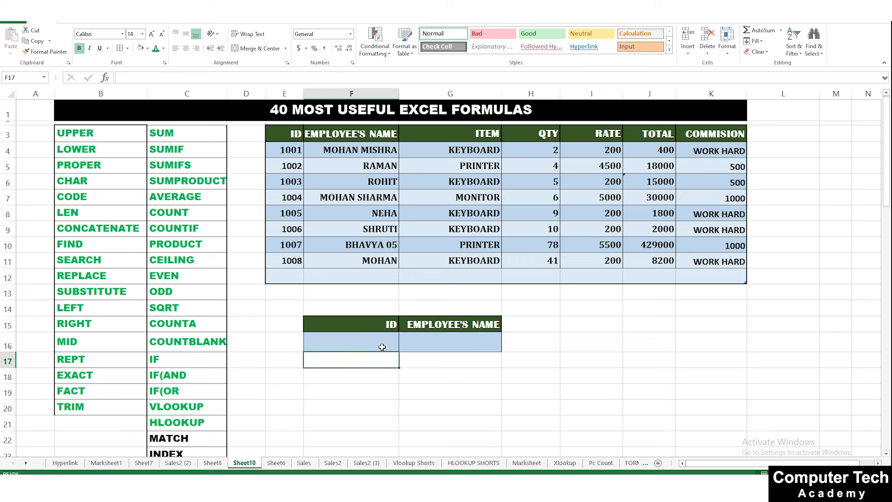
Start an INDEX formula in G16 with the whole sales table E3:K11, including headers, as its array
{"action": "left_click", "coordinate": [458, 349]}
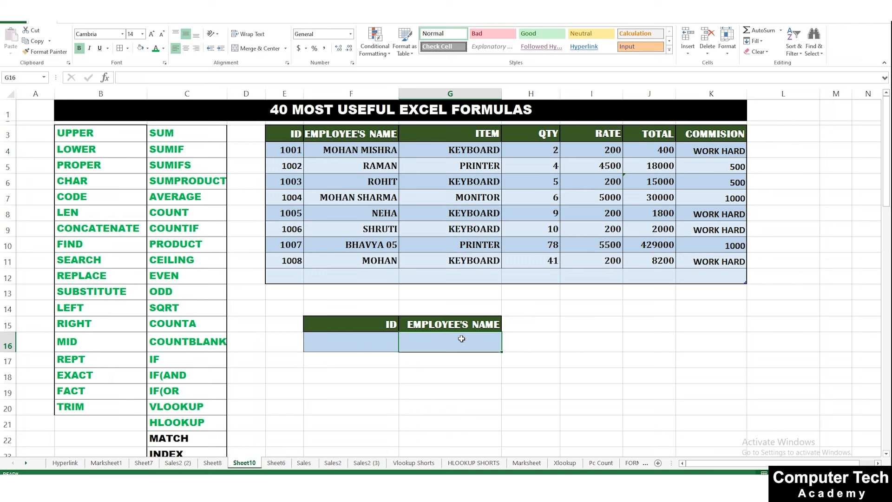
{"action": "type", "text": "=INDEX"}
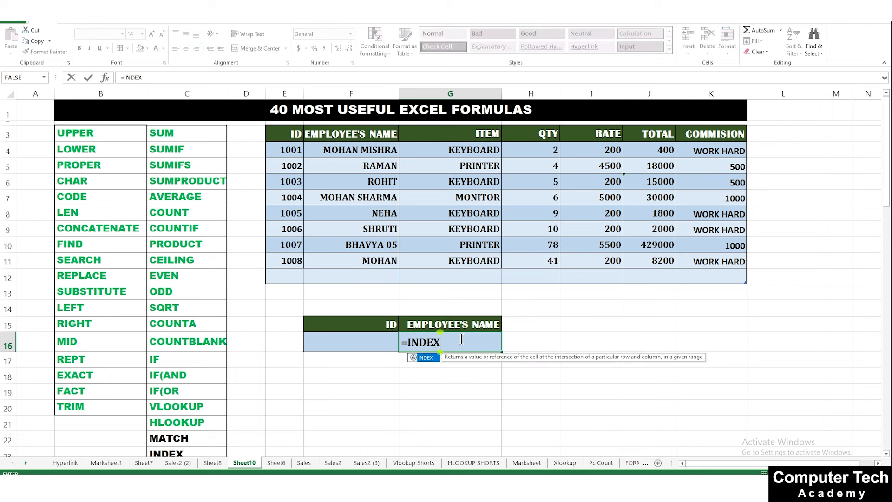
{"action": "type", "text": "("}
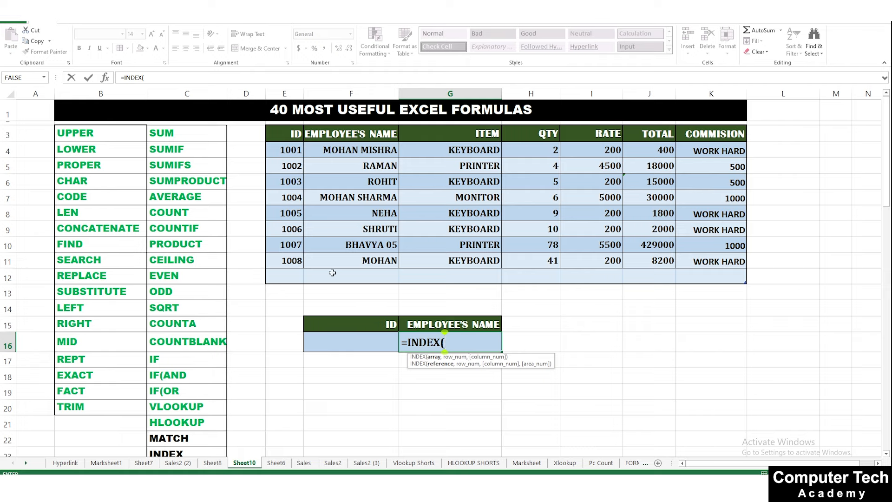
{"action": "left_click_drag", "start_coordinate": [296, 138], "coordinate": [690, 258]}
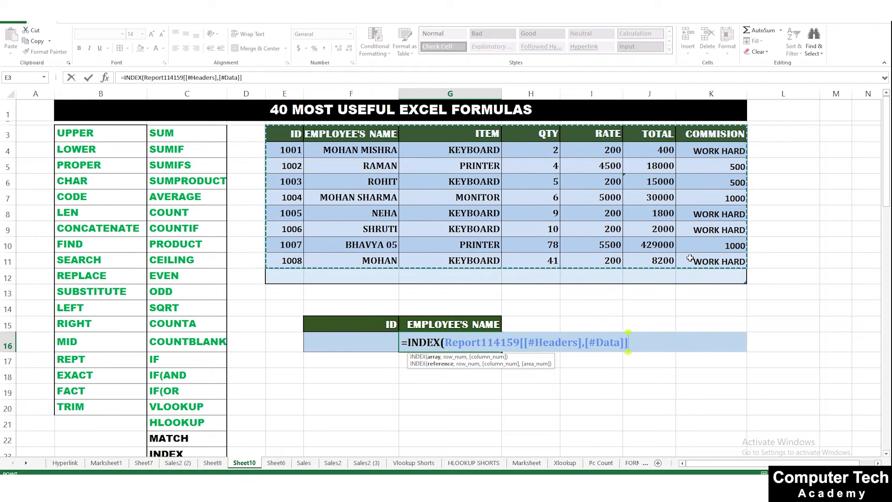
{"action": "type", "text": ","}
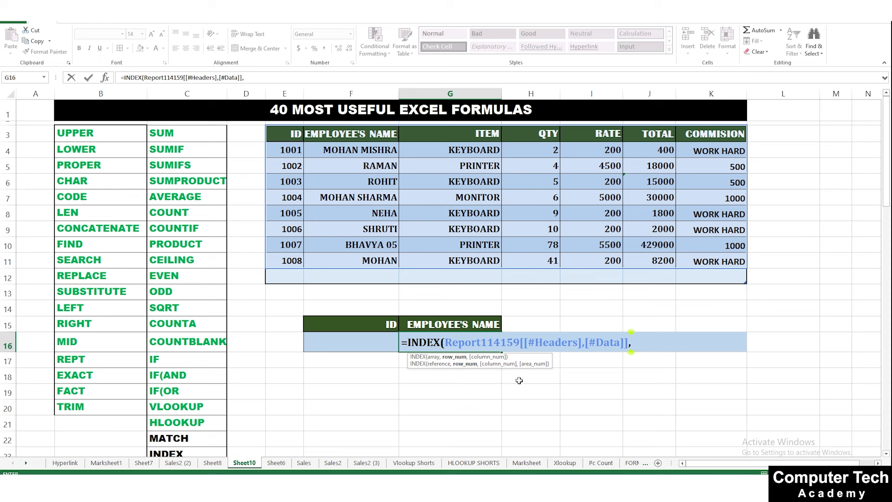
Complete the G16 INDEX formula with an exact MATCH of F16 against the ID column E3:E11 as row number and 2 as column number
{"action": "type", "text": "MATCH"}
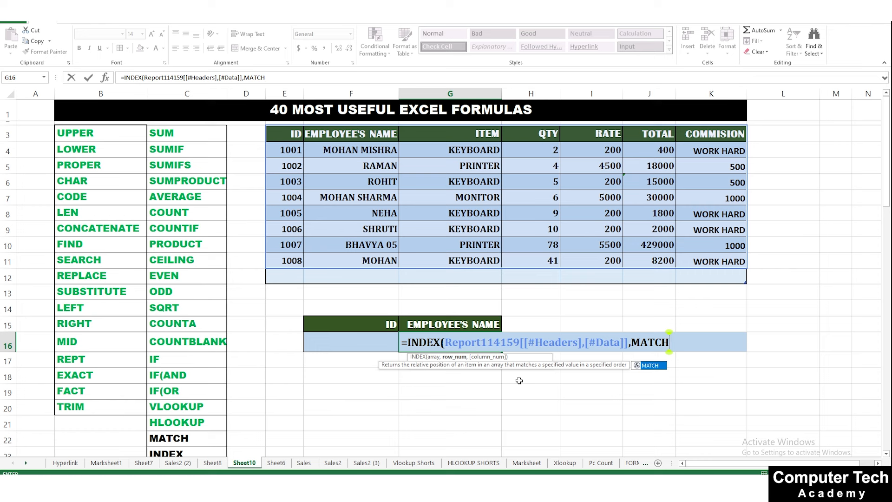
{"action": "type", "text": "("}
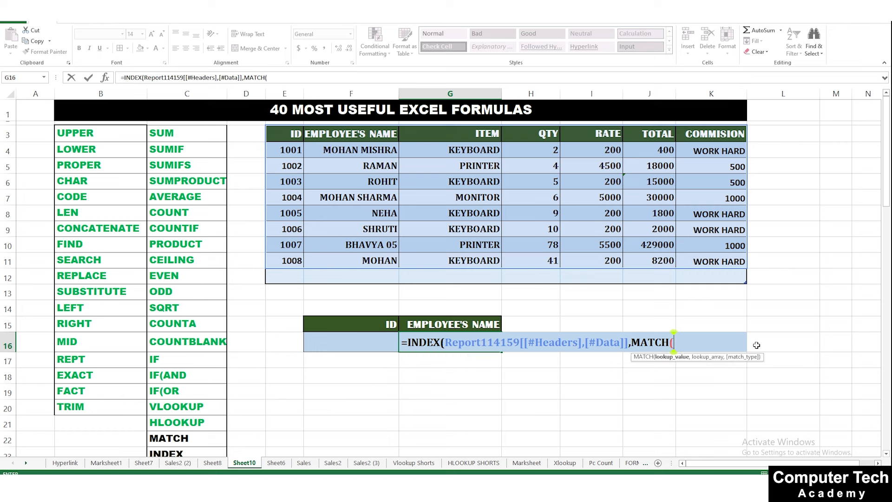
{"action": "left_click", "coordinate": [363, 342]}
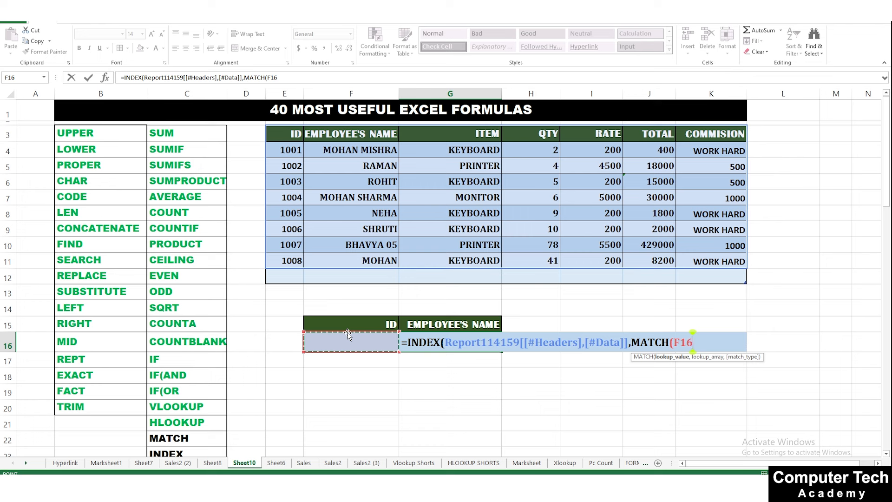
{"action": "type", "text": ","}
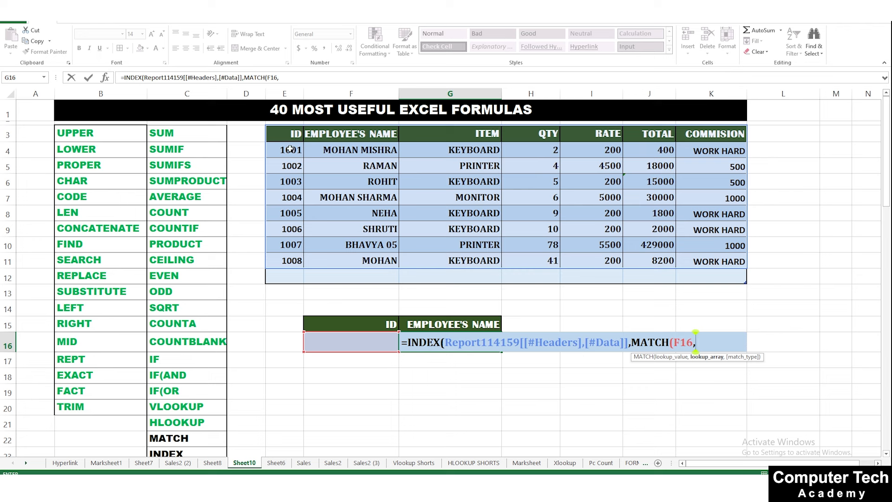
{"action": "left_click_drag", "start_coordinate": [291, 134], "coordinate": [291, 263]}
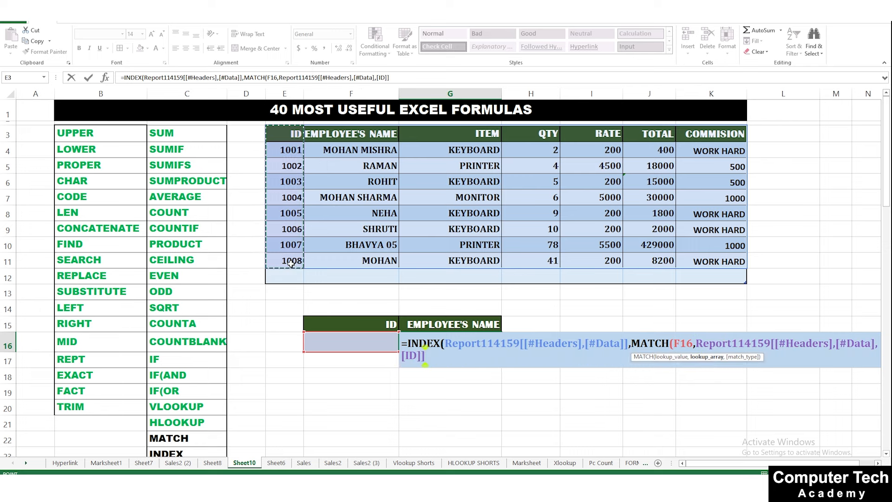
{"action": "type", "text": ","}
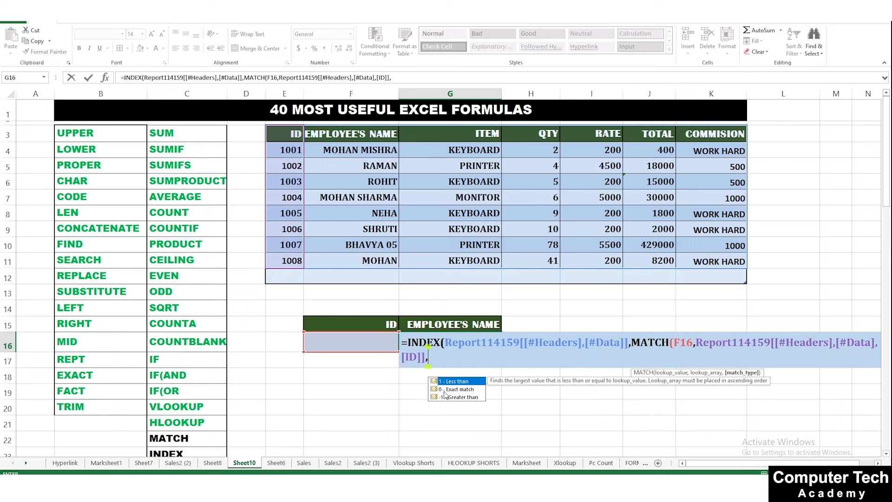
{"action": "type", "text": "0"}
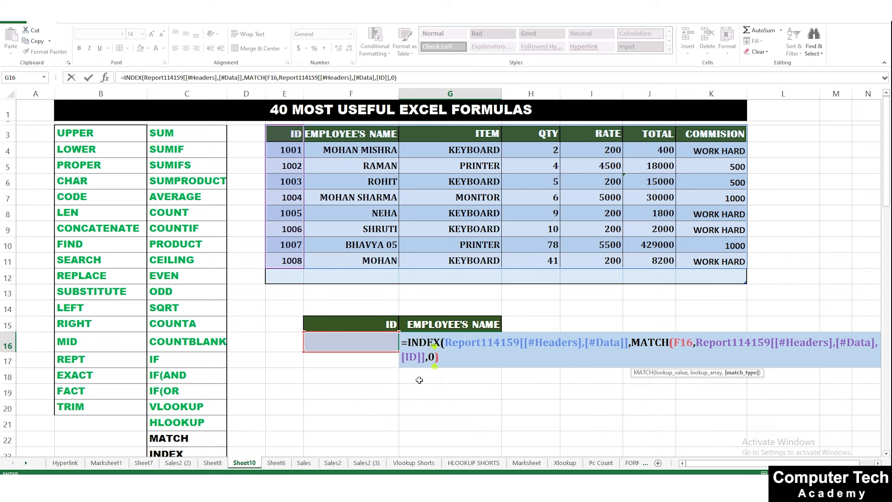
{"action": "type", "text": "),"}
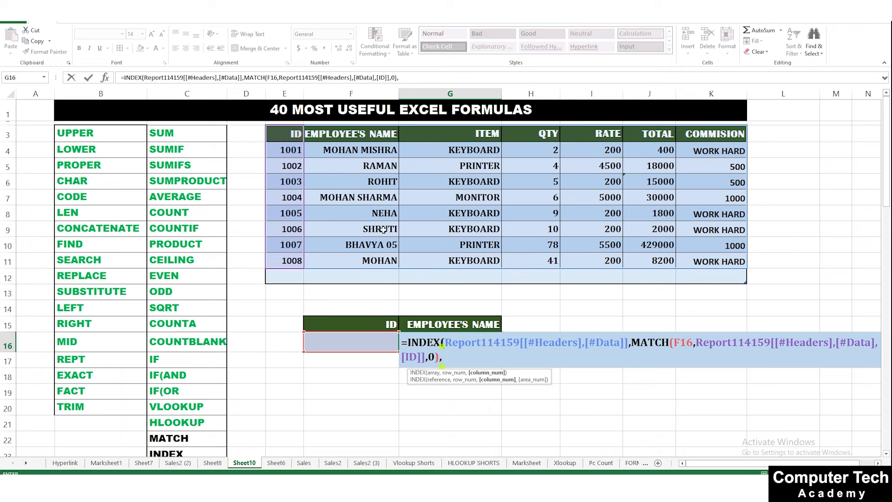
{"action": "type", "text": "2)"}
{"action": "key", "text": "Return"}
Test the name lookup by entering the ID from E5 into F16, and select the result in G16
{"action": "left_click", "coordinate": [370, 342]}
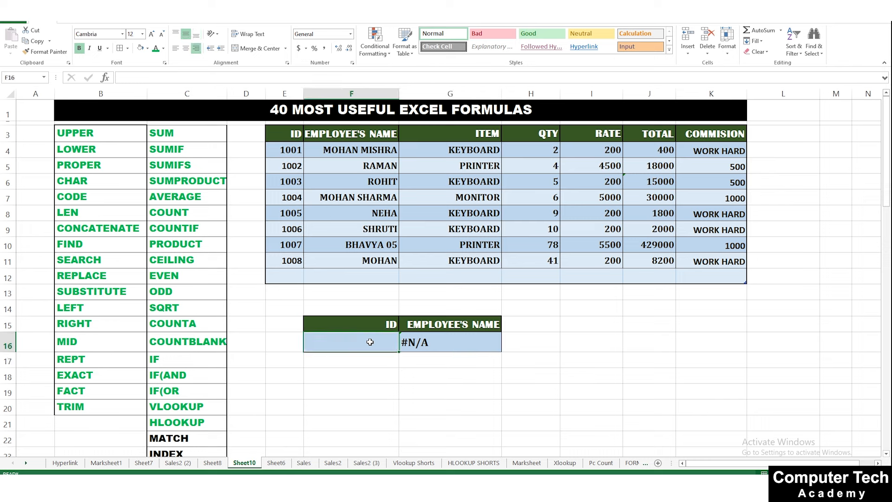
{"action": "type", "text": "10032"}
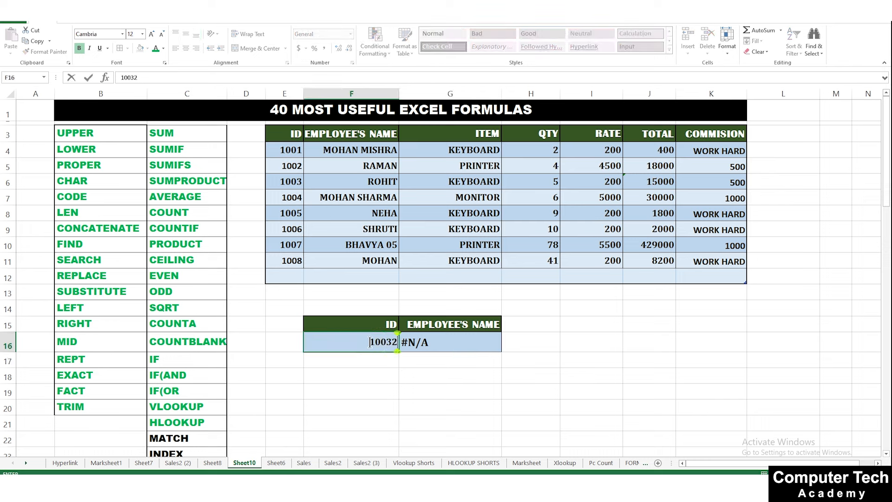
{"action": "key", "text": "BackSpace"}
{"action": "key", "text": "BackSpace"}
{"action": "type", "text": "2"}
{"action": "key", "text": "Return"}
{"action": "left_click", "coordinate": [459, 346]}
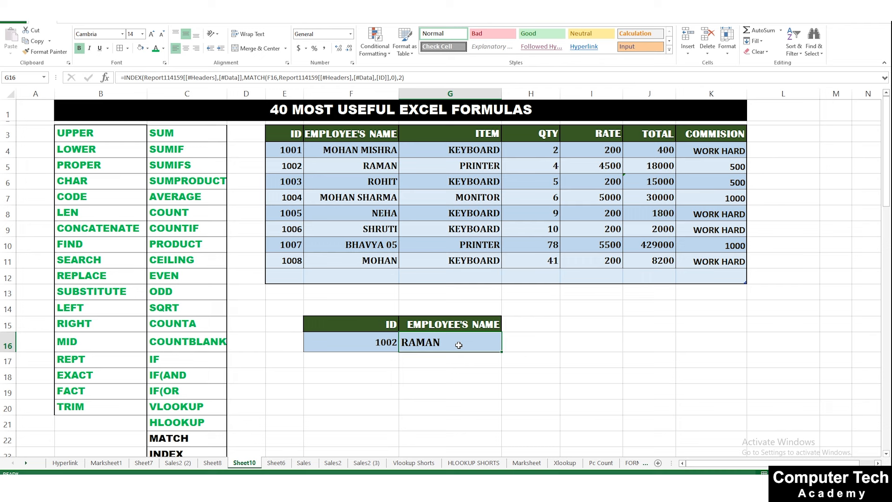
Look up two more names by entering the ID from E10 and then the one from E4 into F16
{"action": "left_click", "coordinate": [363, 344]}
{"action": "type", "text": "1"}
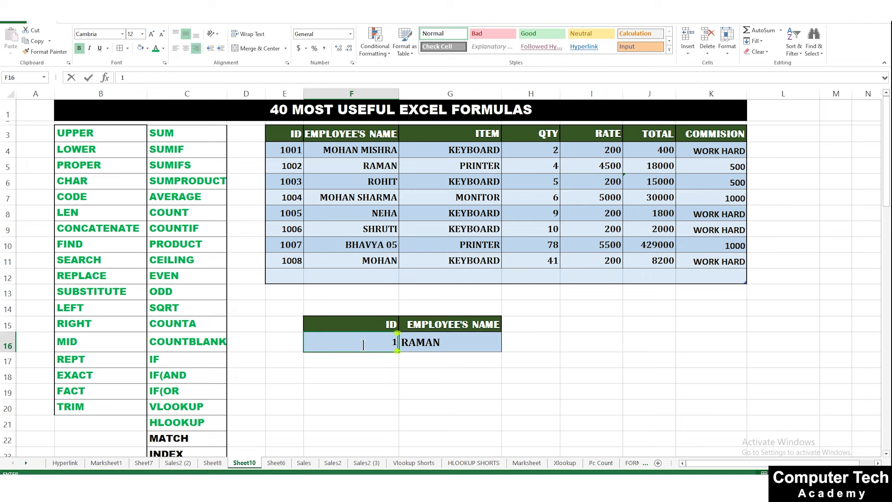
{"action": "type", "text": "007"}
{"action": "key", "text": "ctrl+Return"}
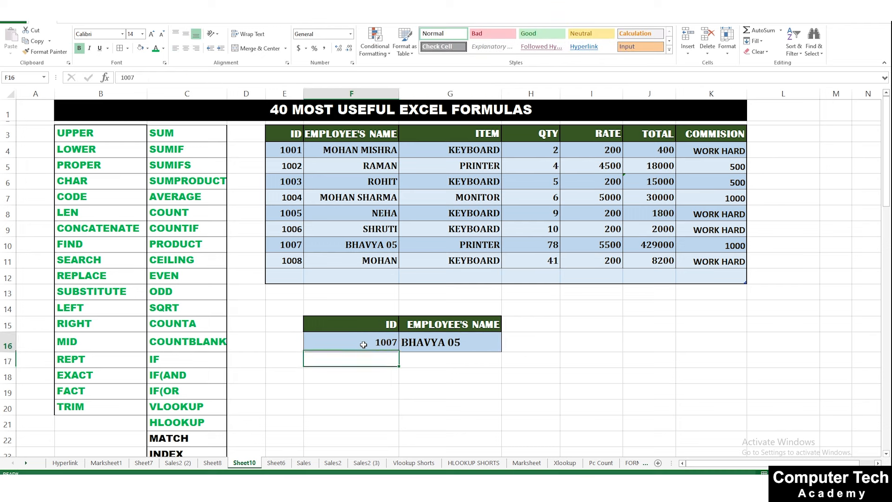
{"action": "type", "text": "100"}
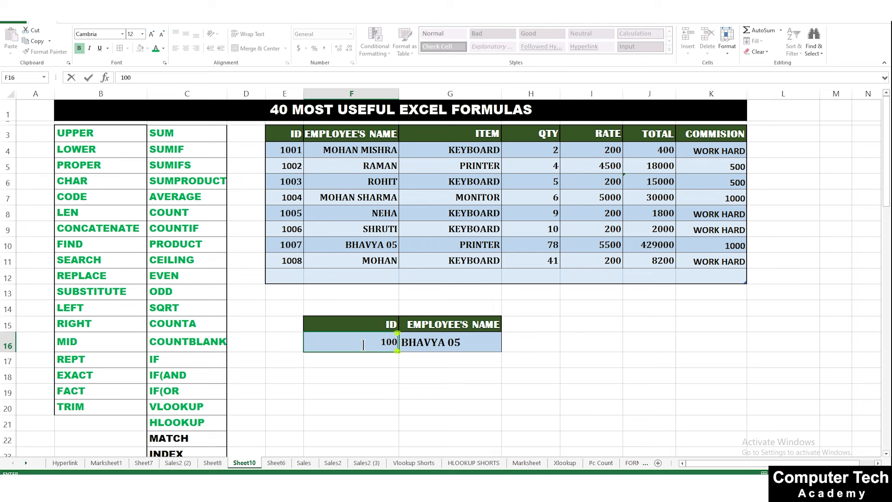
{"action": "type", "text": "1"}
{"action": "key", "text": "Return"}
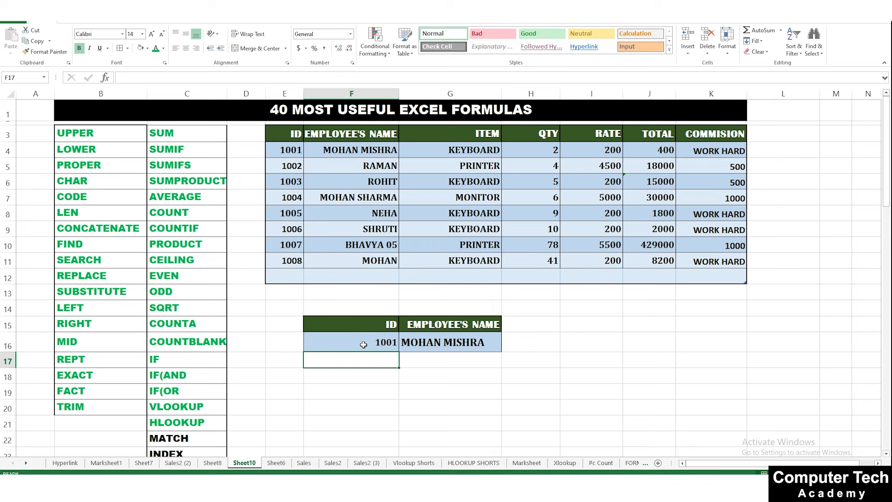
{"action": "left_click", "coordinate": [470, 345]}
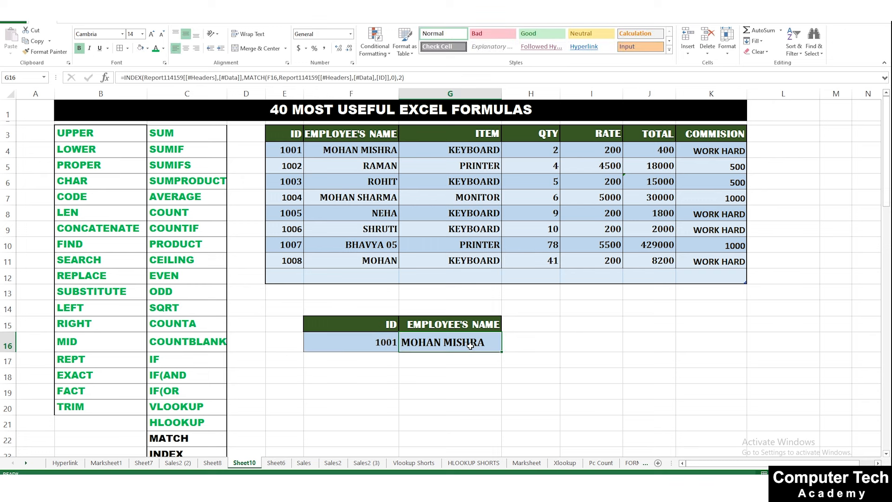
Rename the EMPLOYEE'S NAME header in G15 to COMMISION
{"action": "left_click", "coordinate": [446, 323]}
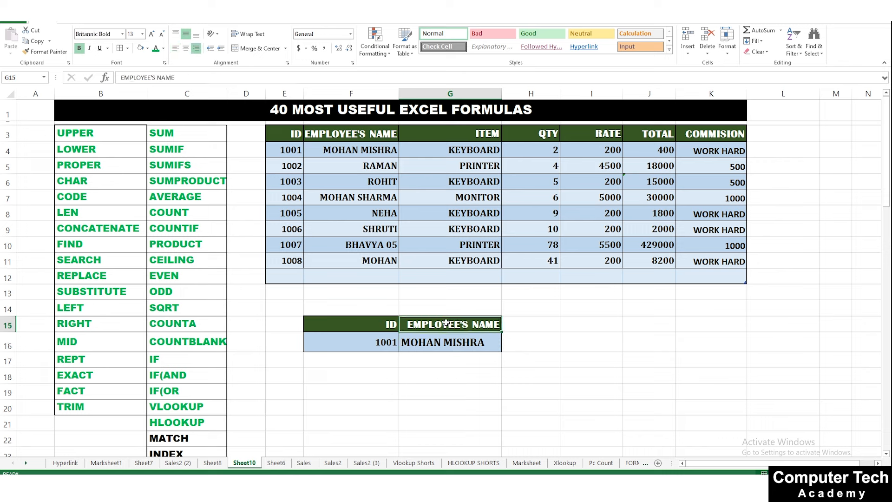
{"action": "type", "text": "COMMID"}
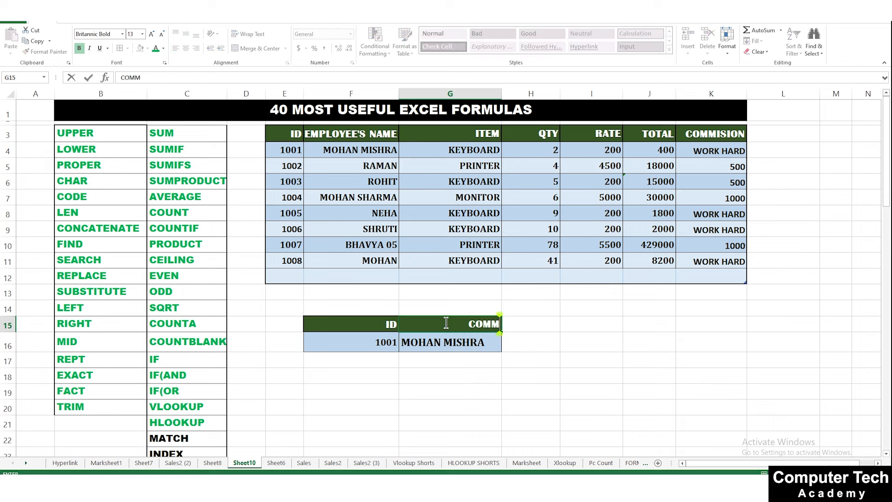
{"action": "key", "text": "BackSpace"}
{"action": "key", "text": "BackSpace"}
{"action": "key", "text": "BackSpace"}
{"action": "type", "text": "MISION"}
{"action": "key", "text": "Return"}
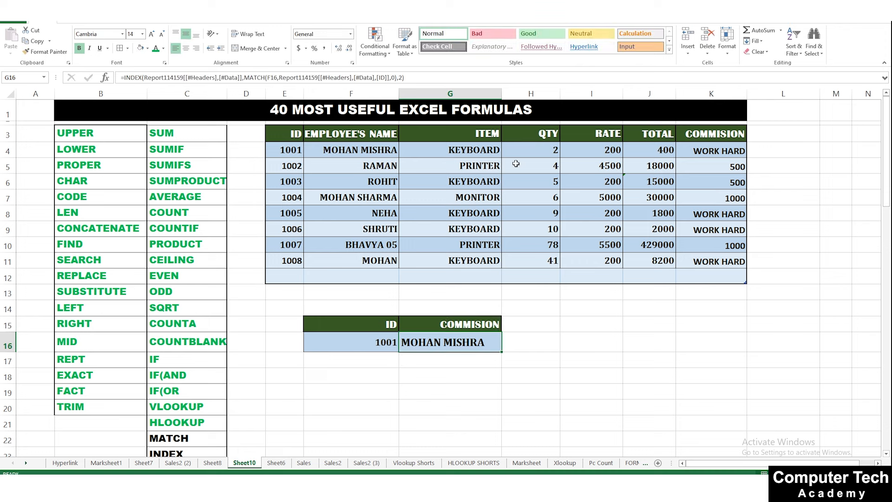
Change the column number in the G16 INDEX formula to 7 so it returns the commission
{"action": "double_click", "coordinate": [477, 342]}
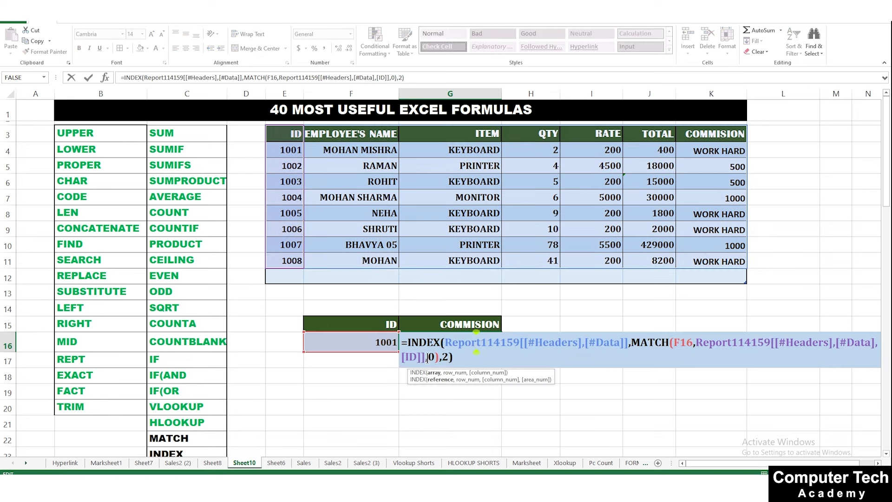
{"action": "left_click", "coordinate": [448, 357]}
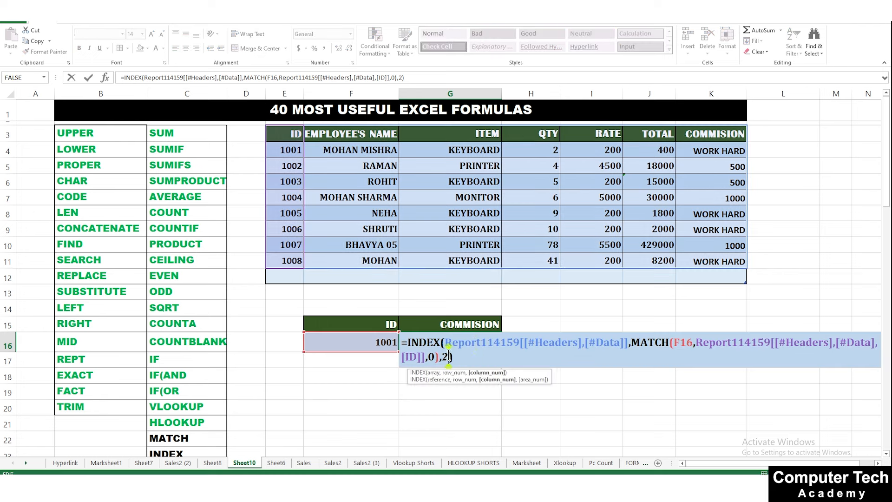
{"action": "key", "text": "BackSpace"}
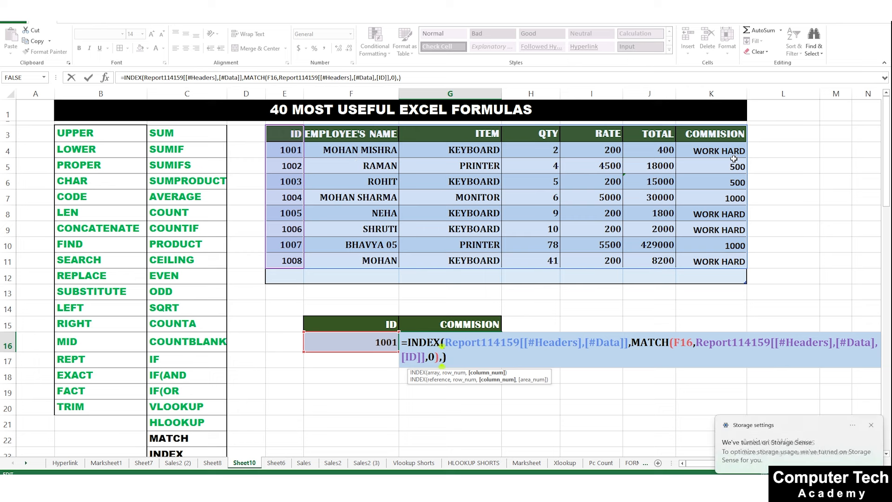
{"action": "type", "text": "7"}
{"action": "key", "text": "Return"}
{"action": "left_click", "coordinate": [408, 344]}
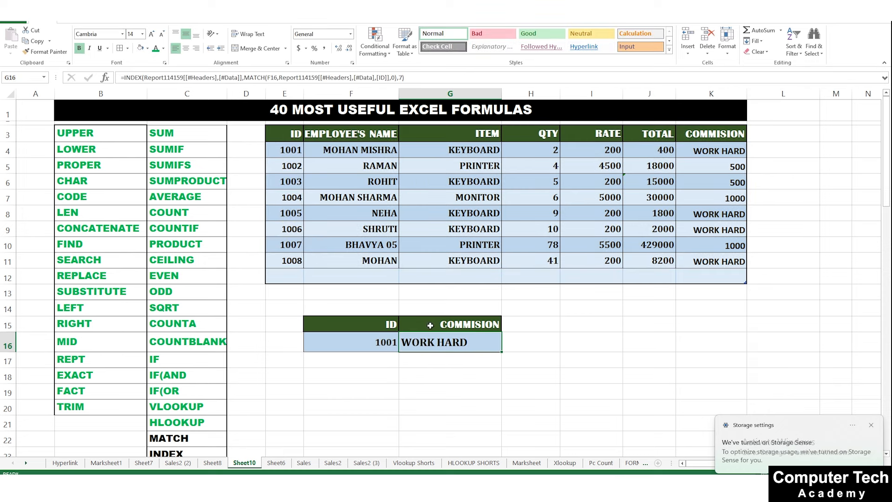
Test the commission lookup by entering the ID from E6 and then the one from E10 into F16
{"action": "left_click", "coordinate": [374, 343]}
{"action": "key", "text": "BackSpace"}
{"action": "type", "text": "1003"}
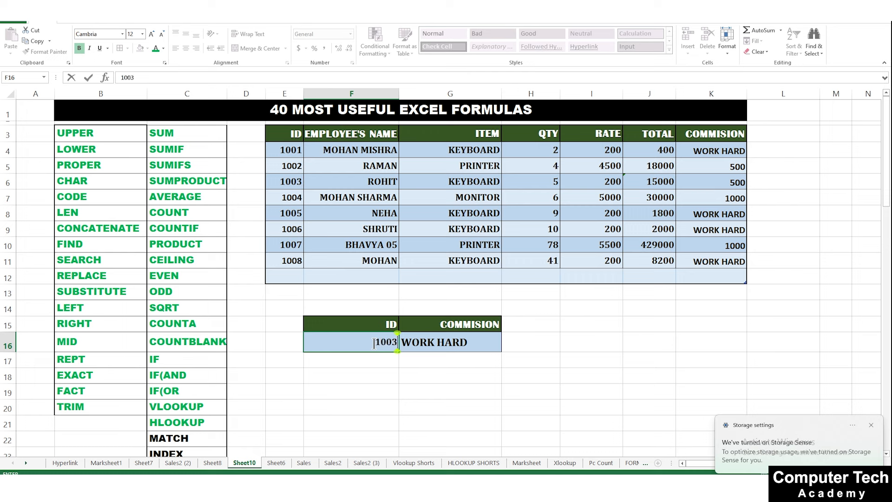
{"action": "key", "text": "Return"}
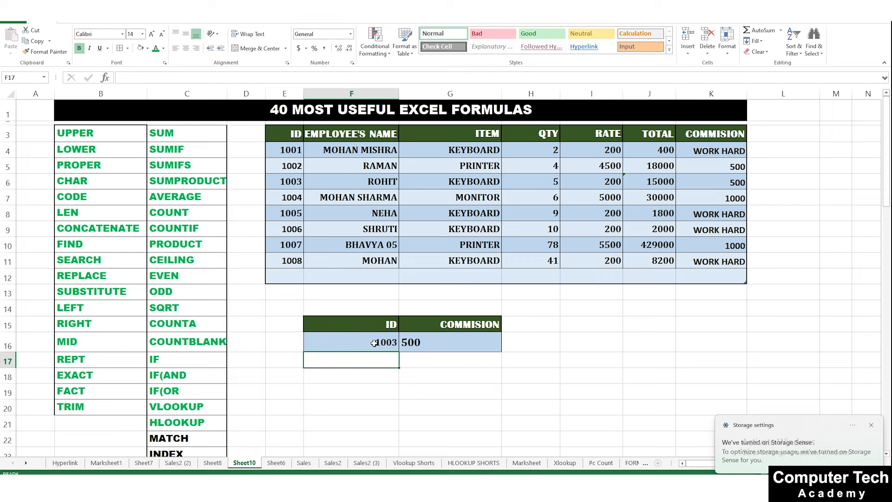
{"action": "left_click", "coordinate": [374, 343]}
{"action": "key", "text": "BackSpace"}
{"action": "type", "text": "1007"}
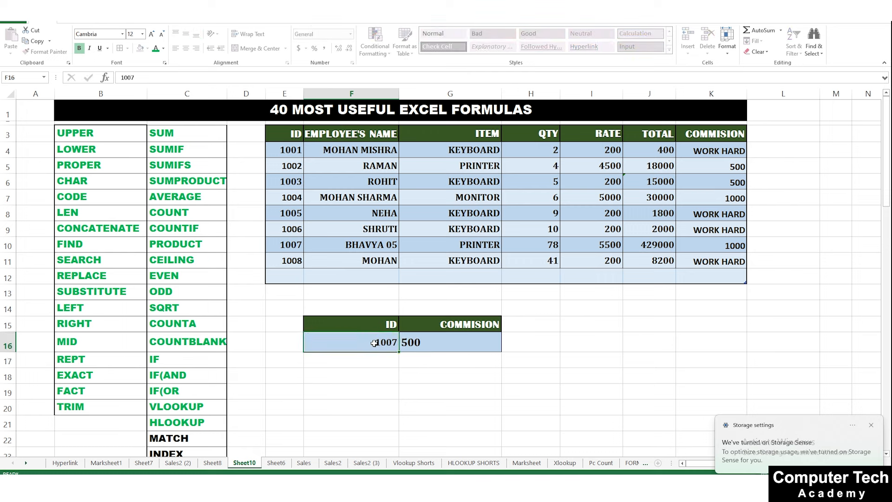
{"action": "key", "text": "Return"}
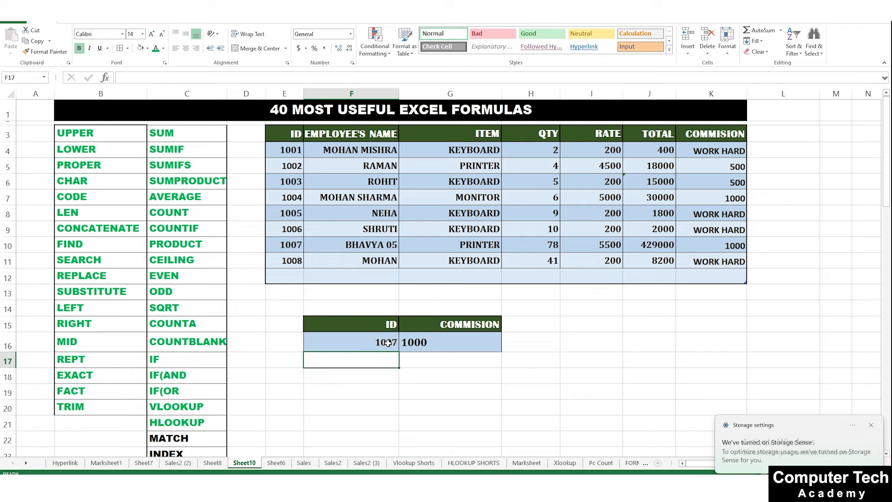
{"action": "left_click", "coordinate": [389, 343]}
Clear all contents and formatting from E14:H16, removing the lookup block below the sales table
{"action": "scroll", "coordinate": [388, 342], "scroll_direction": "down", "scroll_amount": 2}
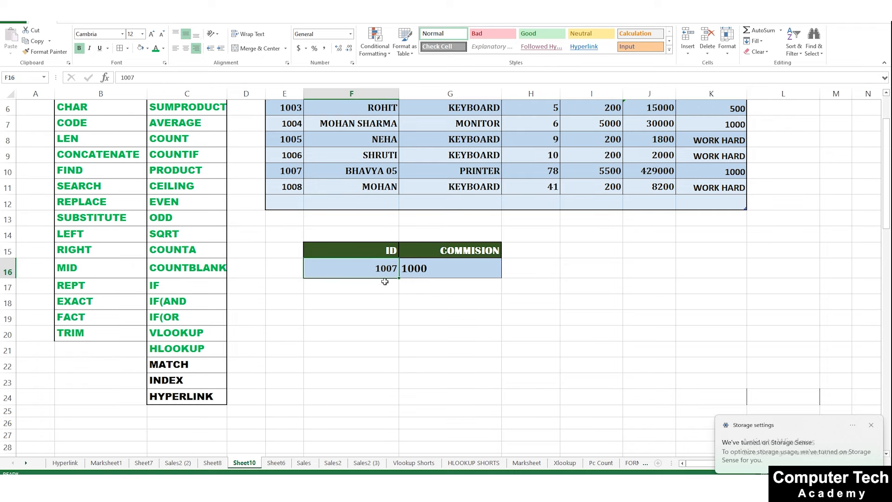
{"action": "left_click_drag", "start_coordinate": [300, 235], "coordinate": [553, 274]}
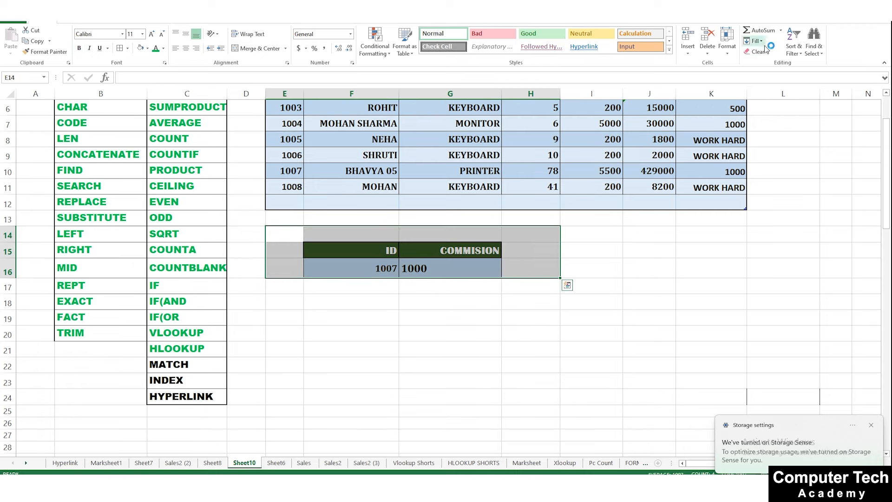
{"action": "left_click", "coordinate": [759, 51]}
{"action": "left_click", "coordinate": [769, 66]}
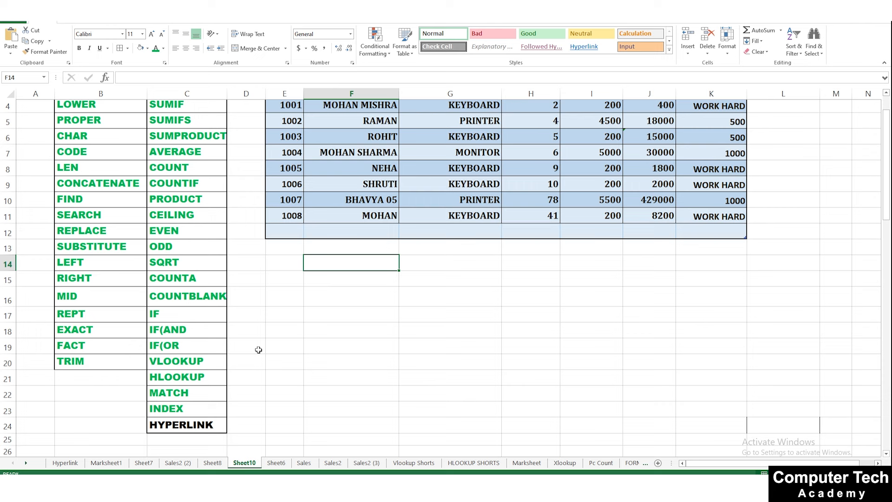
Enter the labels YOUTUBE in F15 and GOOGLE in F16 below the sales table
{"action": "scroll", "coordinate": [232, 371], "scroll_direction": "down", "scroll_amount": 2}
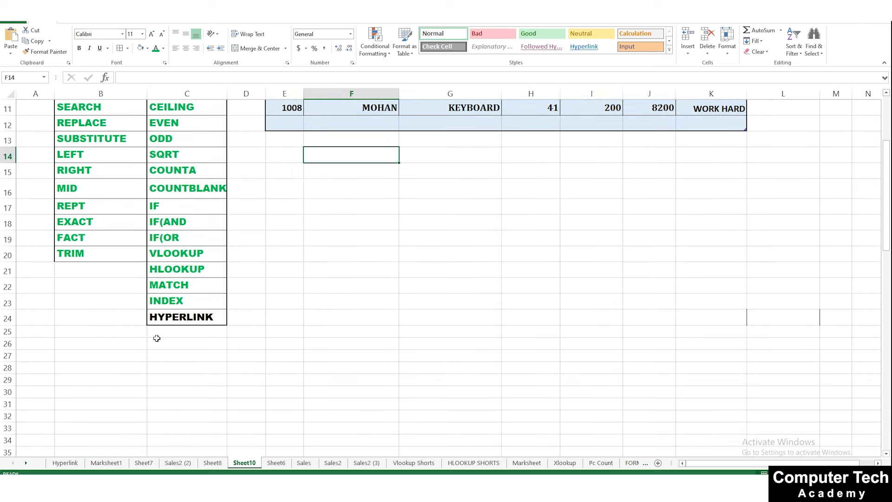
{"action": "scroll", "coordinate": [214, 336], "scroll_direction": "up", "scroll_amount": 4}
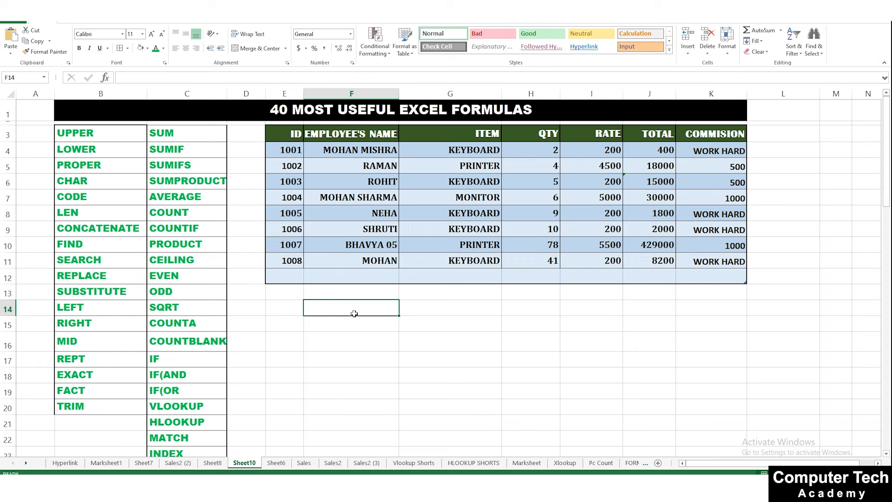
{"action": "left_click", "coordinate": [371, 337]}
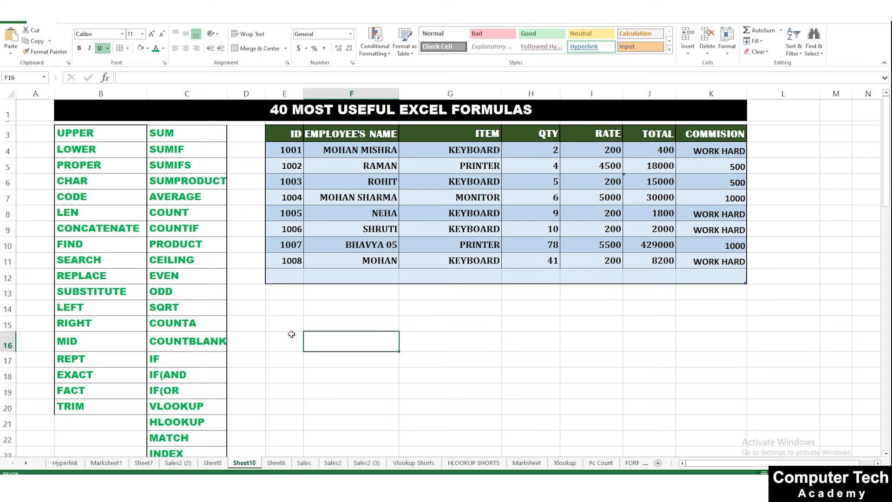
{"action": "left_click", "coordinate": [362, 324]}
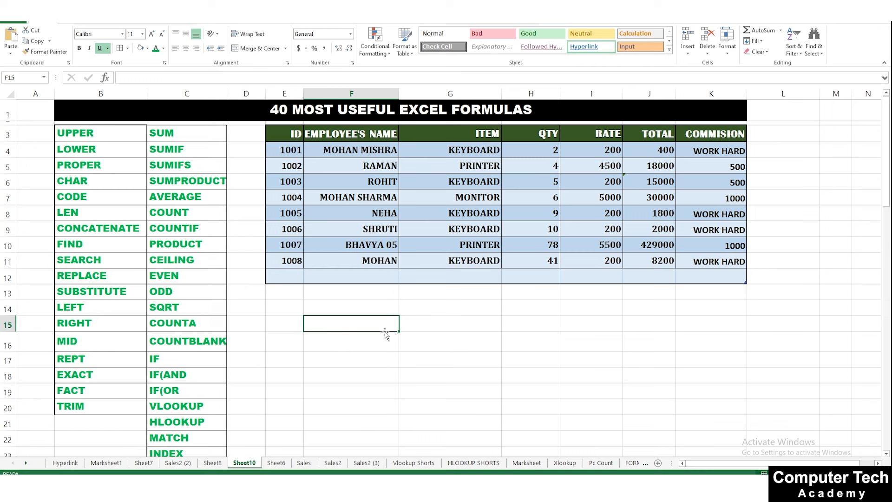
{"action": "type", "text": "YOUTUBE"}
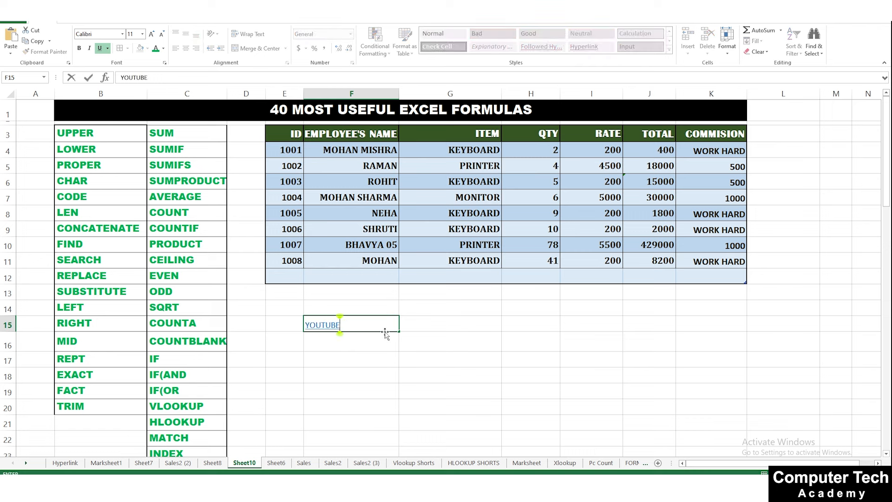
{"action": "key", "text": "Return"}
{"action": "type", "text": "GOO"}
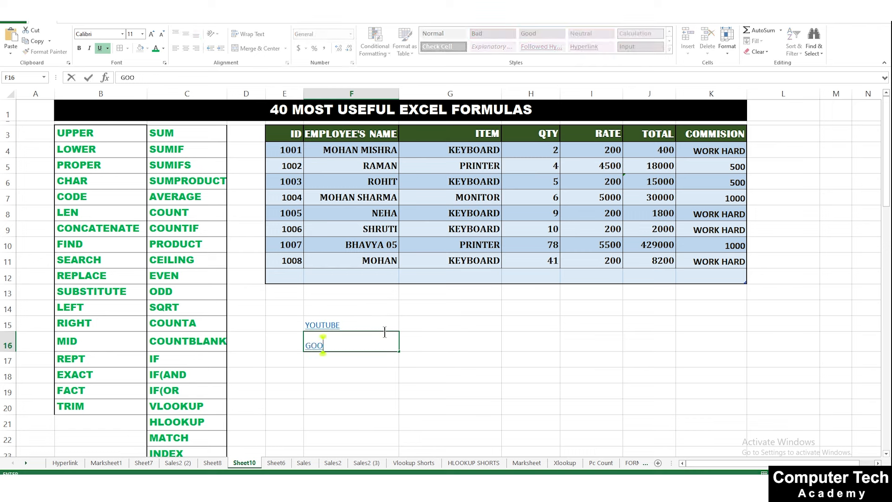
{"action": "type", "text": "GLE"}
{"action": "key", "text": "Return"}
Format the labels in F15:F16 with the Arial Black font and black text colour
{"action": "left_click_drag", "start_coordinate": [348, 323], "coordinate": [348, 344]}
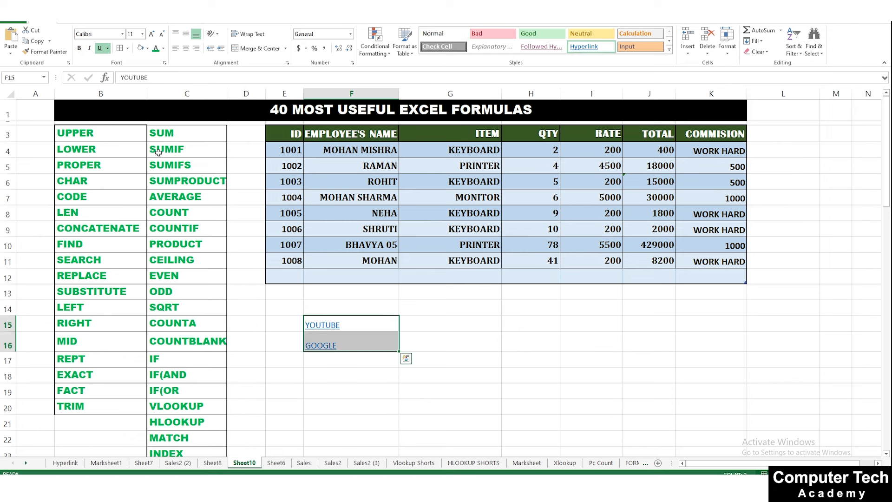
{"action": "left_click", "coordinate": [123, 34]}
{"action": "left_click", "coordinate": [106, 158]}
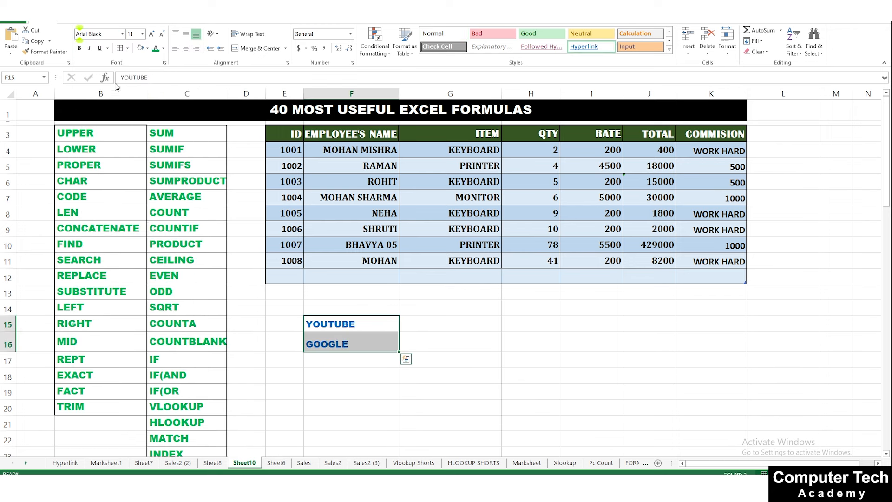
{"action": "left_click", "coordinate": [163, 48]}
{"action": "left_click", "coordinate": [164, 81]}
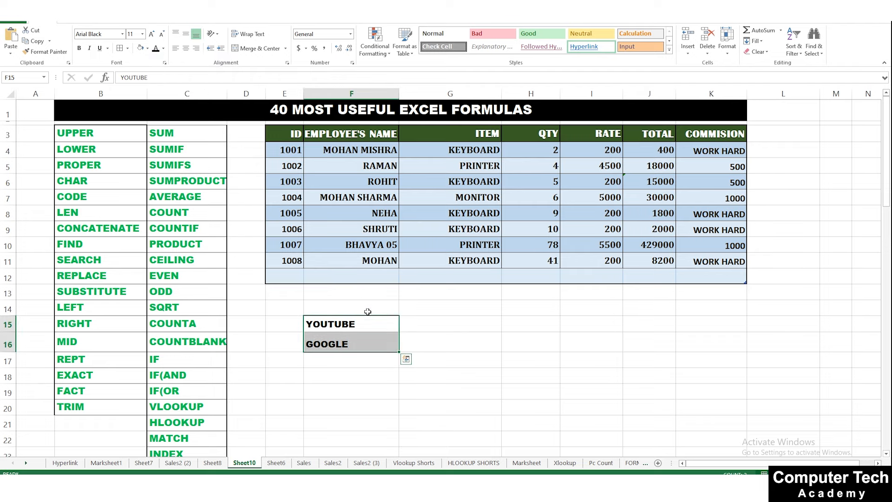
Open YouTube in the Chrome browser, copy its web address and paste it into G15 of the Excel sheet
{"action": "left_click", "coordinate": [413, 322]}
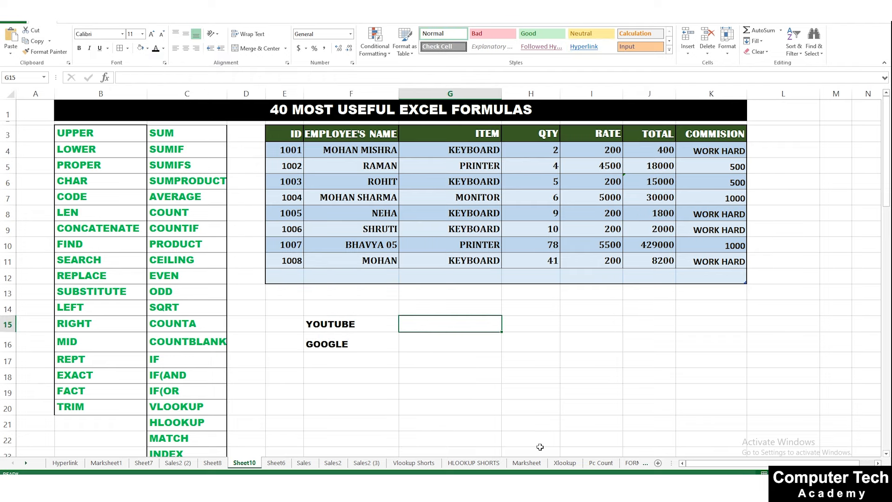
{"action": "left_click", "coordinate": [539, 488]}
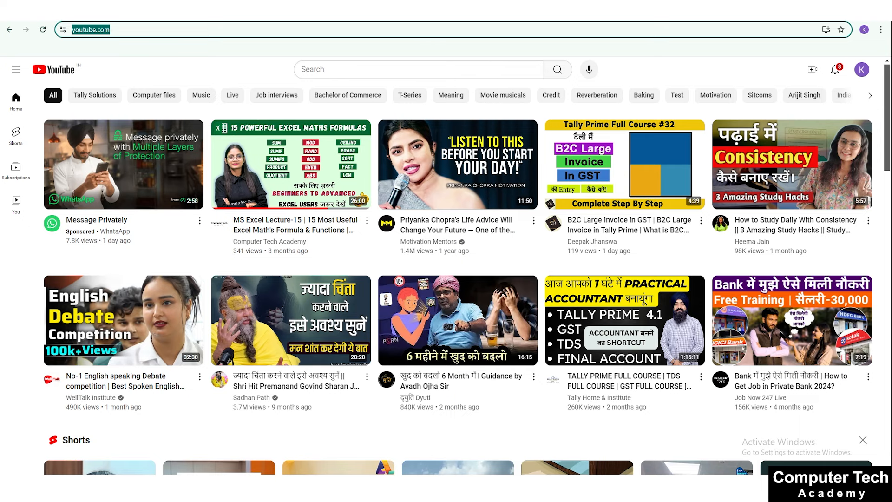
{"action": "left_click", "coordinate": [467, 10]}
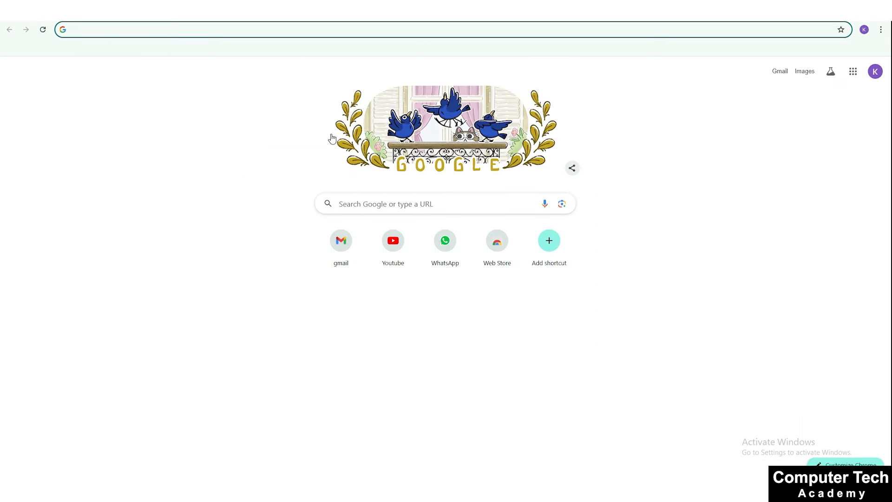
{"action": "left_click", "coordinate": [386, 241]}
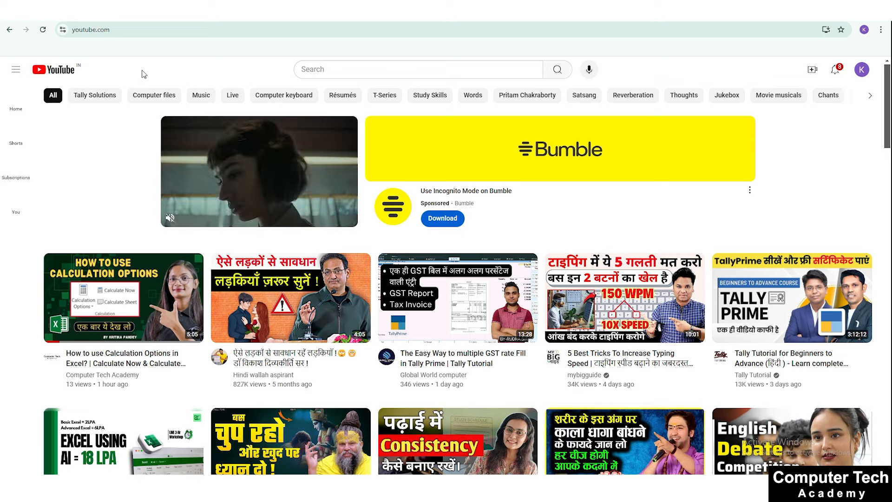
{"action": "left_click", "coordinate": [71, 29]}
{"action": "key", "text": "ctrl+c"}
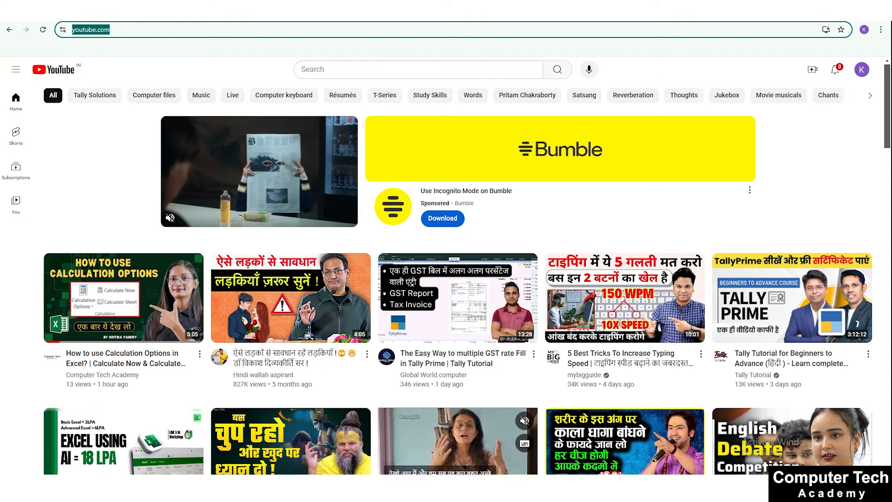
{"action": "key", "text": "alt+Tab"}
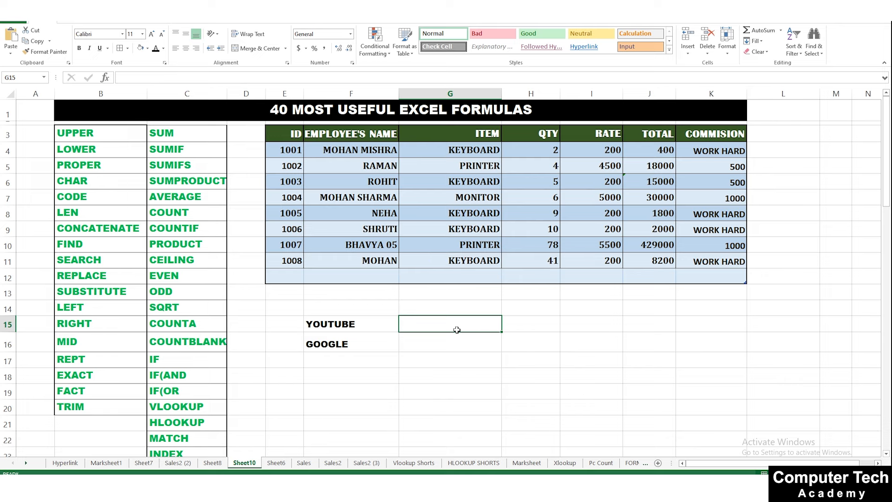
{"action": "key", "text": "ctrl+v"}
{"action": "left_click", "coordinate": [421, 353]}
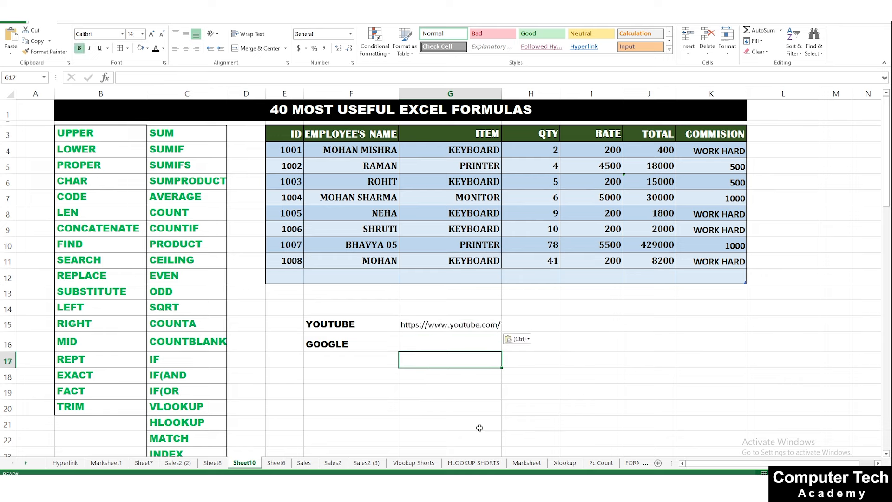
Select G16 for the Google address, and switch to Chrome, returning from YouTube to the new tab page
{"action": "left_click", "coordinate": [450, 345]}
{"action": "key", "text": "alt+Tab"}
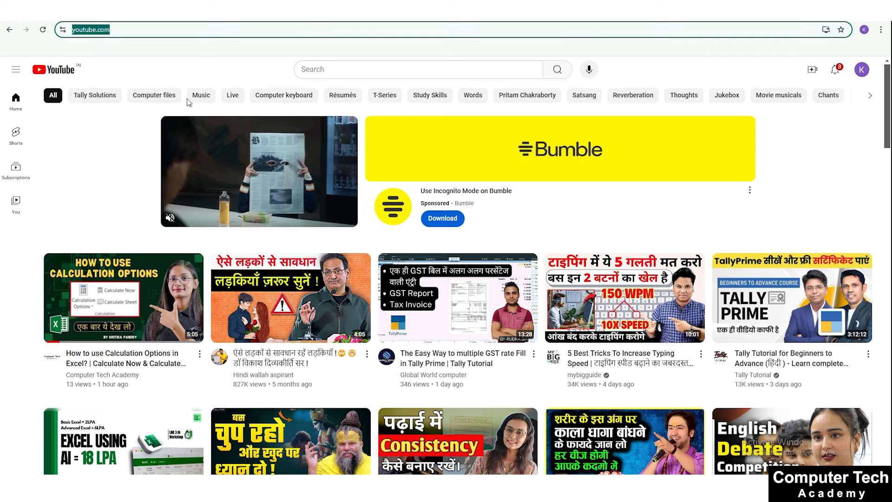
{"action": "left_click", "coordinate": [9, 31]}
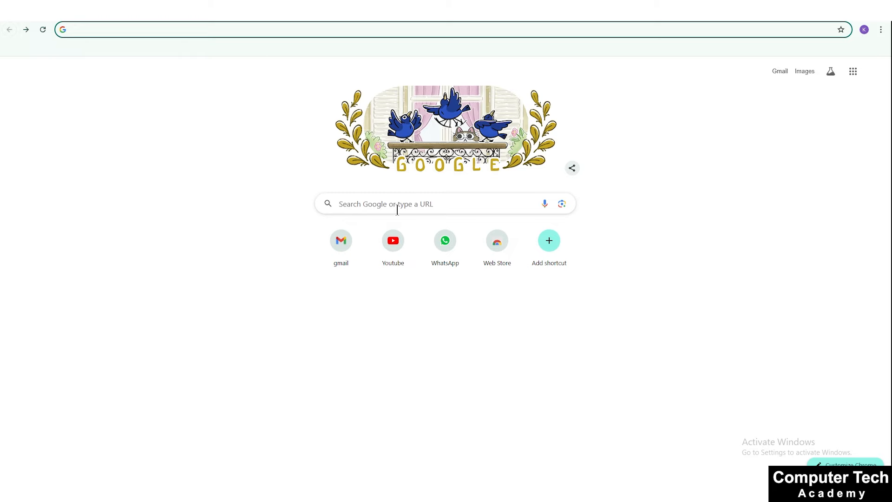
{"action": "type", "text": "G"}
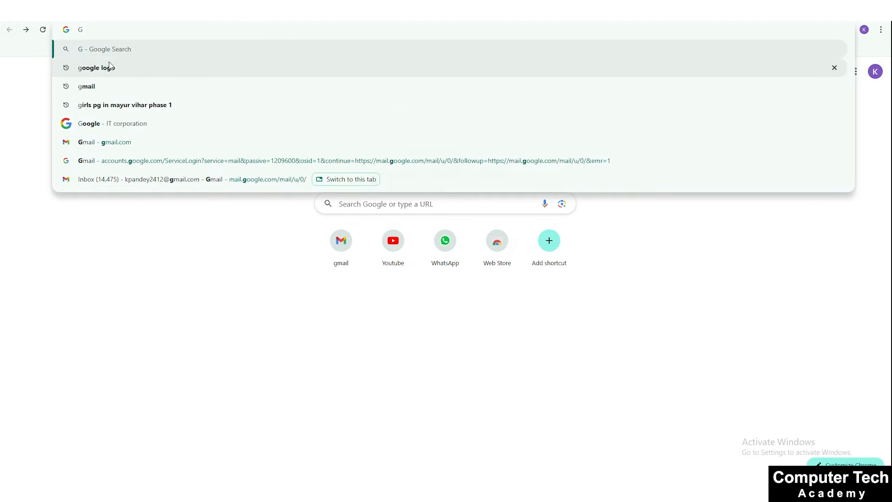
{"action": "type", "text": "O"}
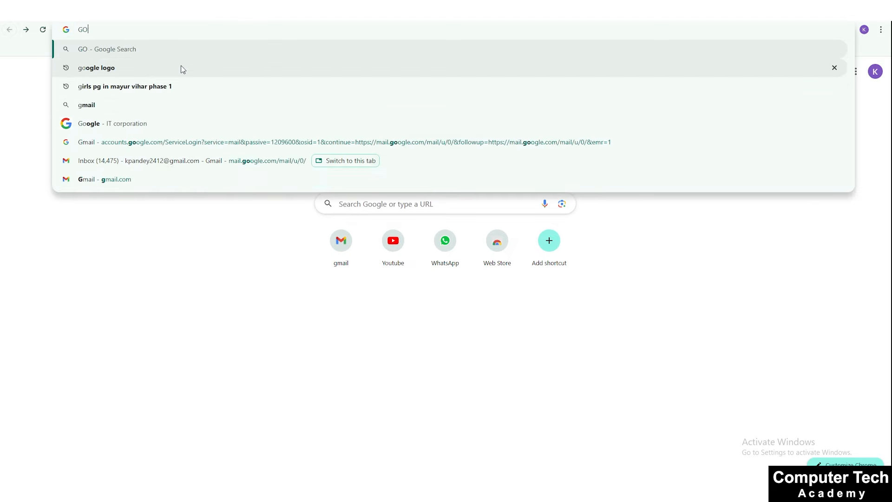
{"action": "type", "text": "OGLE"}
{"action": "key", "text": "Return"}
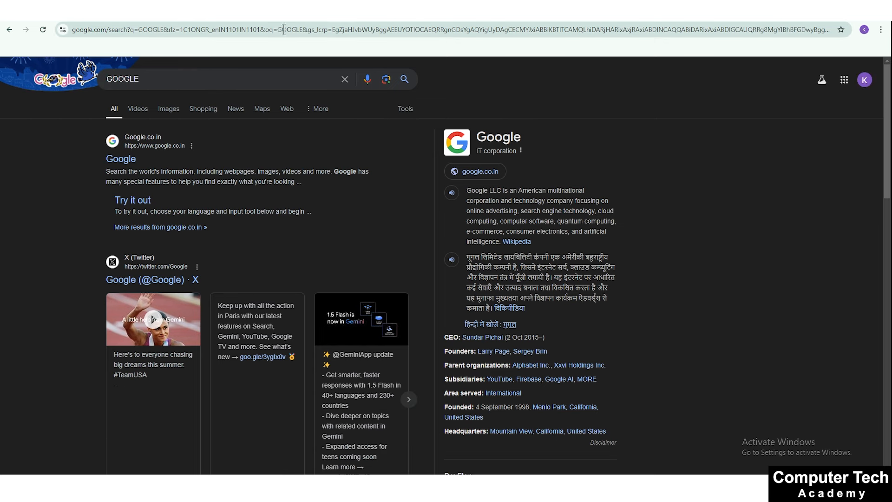
{"action": "left_click", "coordinate": [9, 30]}
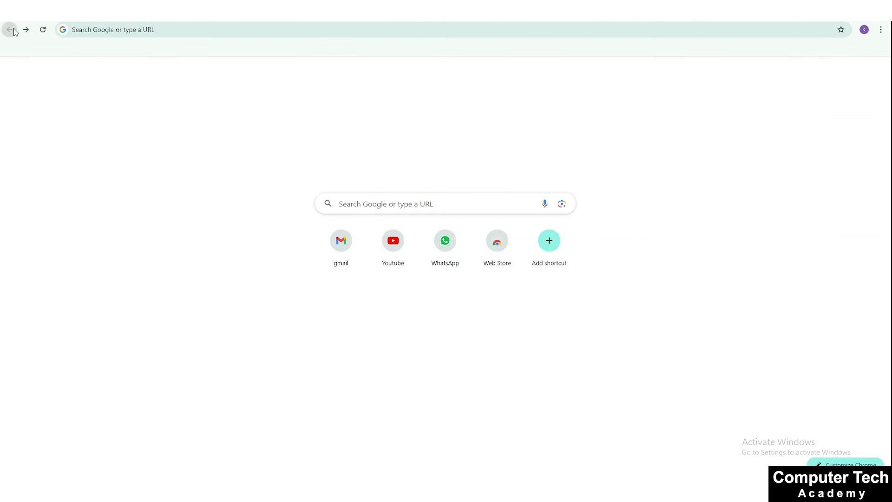
{"action": "left_click", "coordinate": [407, 200]}
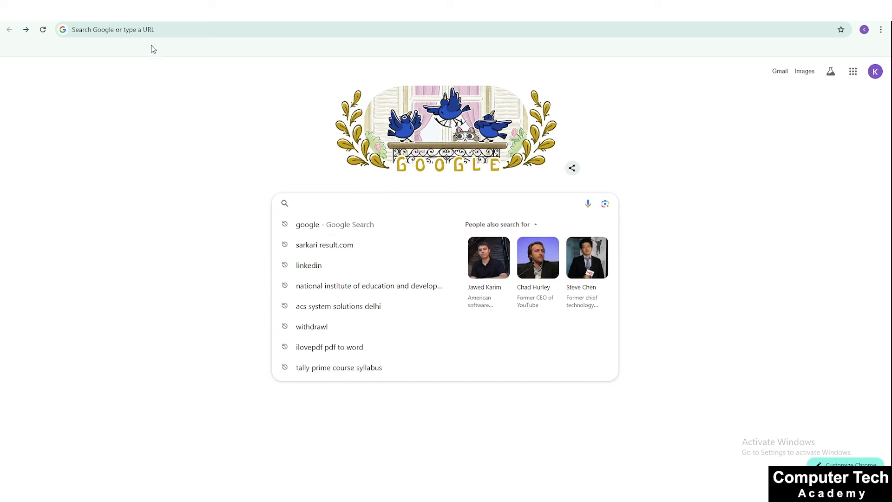
Open google.com in the browser, copy its web address and paste it into G16 of the Excel sheet
{"action": "left_click", "coordinate": [155, 29]}
{"action": "type", "text": "GO"}
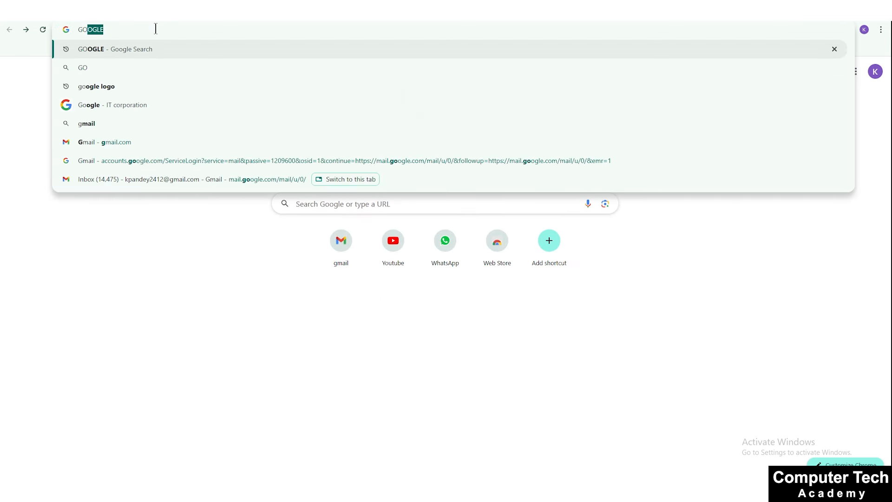
{"action": "type", "text": "OGLE.COM"}
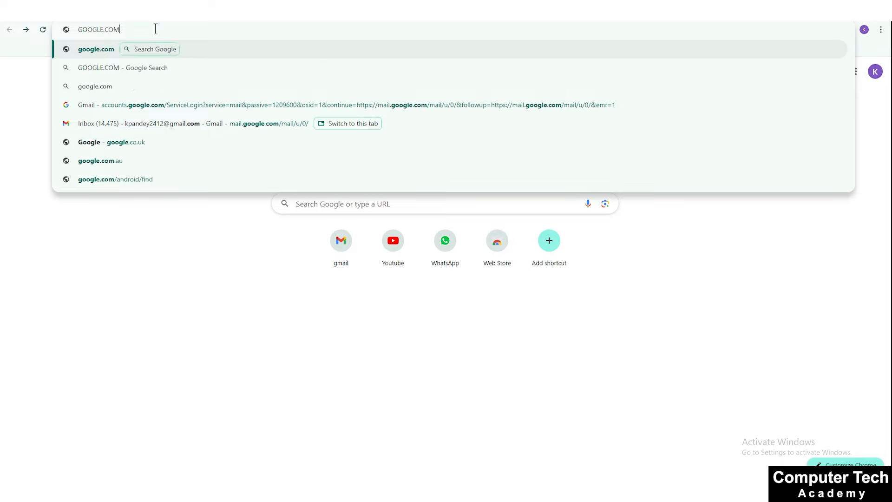
{"action": "key", "text": "Return"}
{"action": "left_click_drag", "start_coordinate": [120, 30], "coordinate": [66, 30]}
{"action": "key", "text": "ctrl+c"}
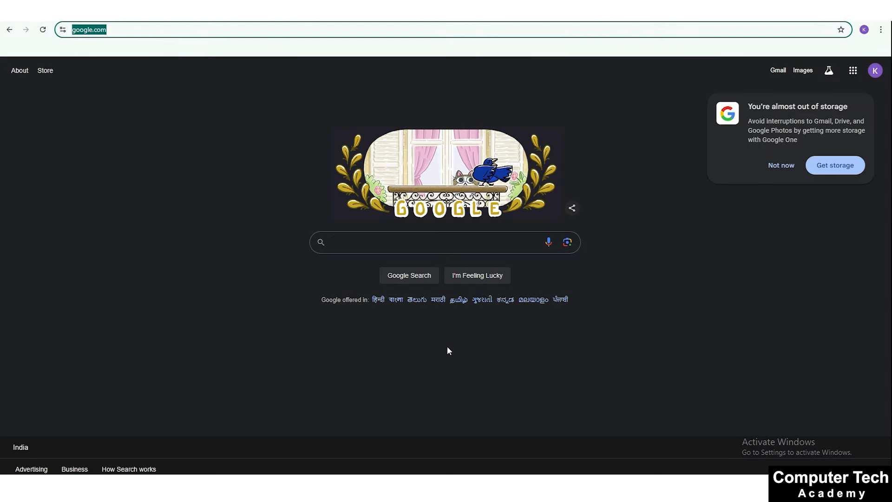
{"action": "left_click", "coordinate": [510, 487]}
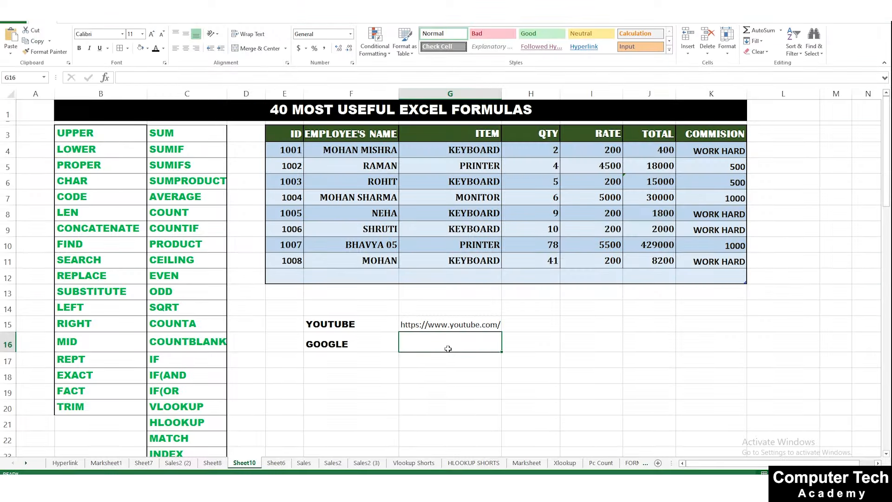
{"action": "key", "text": "ctrl+v"}
{"action": "key", "text": "Return"}
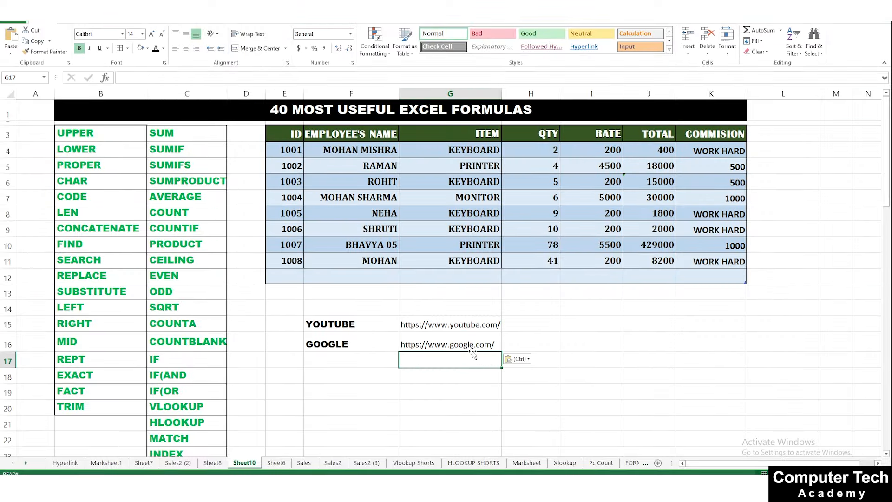
Enter =HYPERLINK(G15,"YOUTUBE") in F15 to link the label to the YouTube address, and follow the link to test it
{"action": "left_click", "coordinate": [560, 320]}
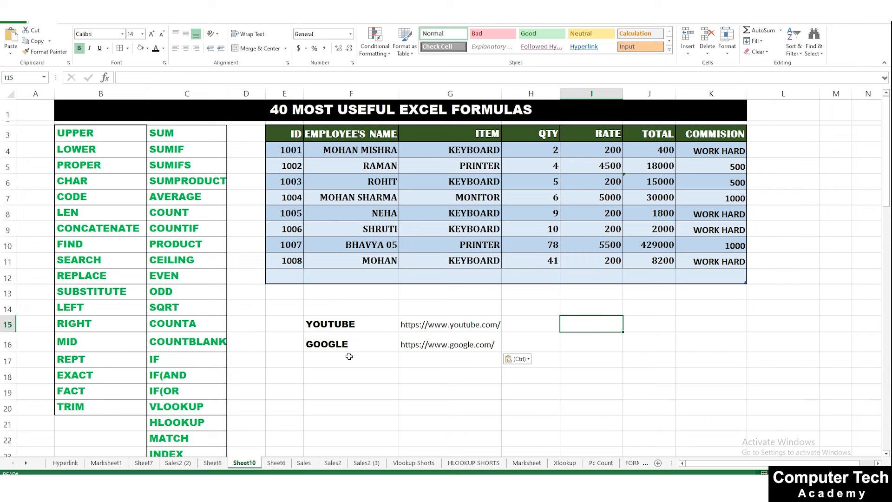
{"action": "left_click", "coordinate": [354, 328]}
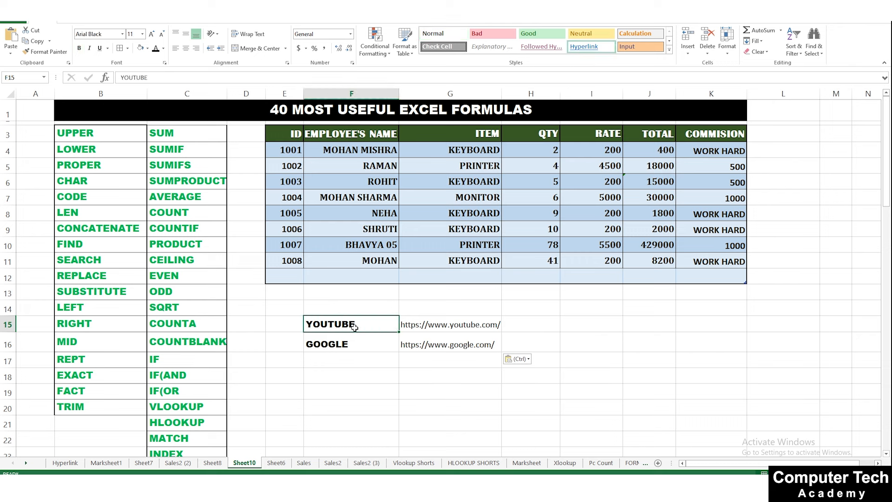
{"action": "type", "text": "="}
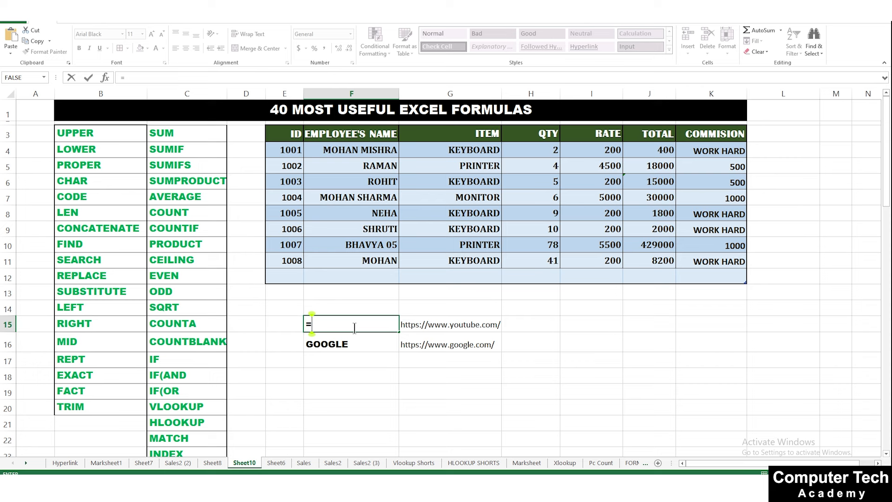
{"action": "type", "text": "HYPERLI"}
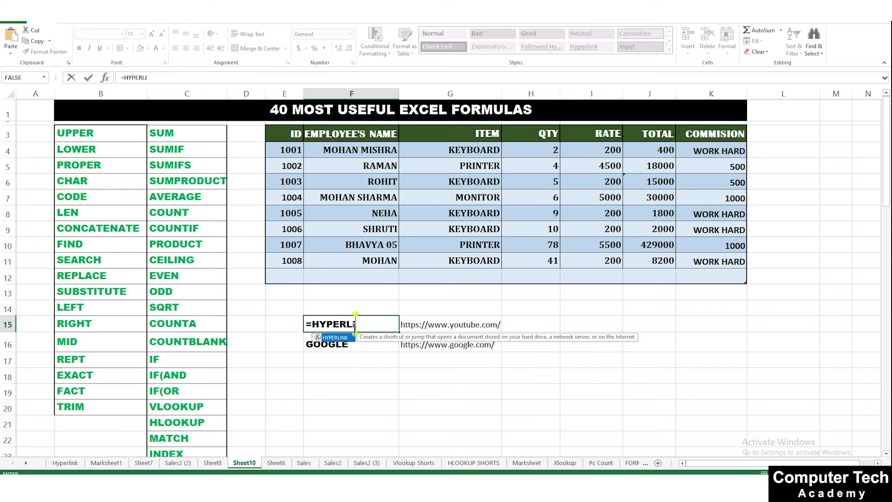
{"action": "type", "text": "NK("}
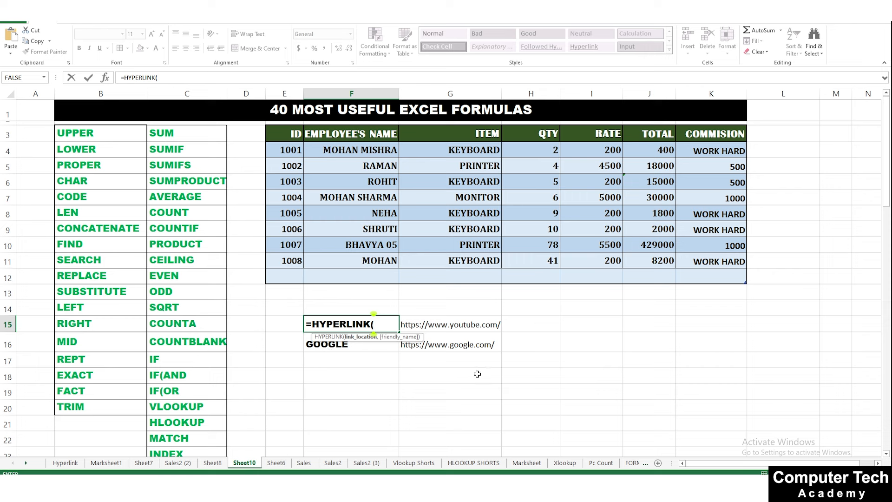
{"action": "left_click", "coordinate": [439, 327]}
{"action": "type", "text": ","}
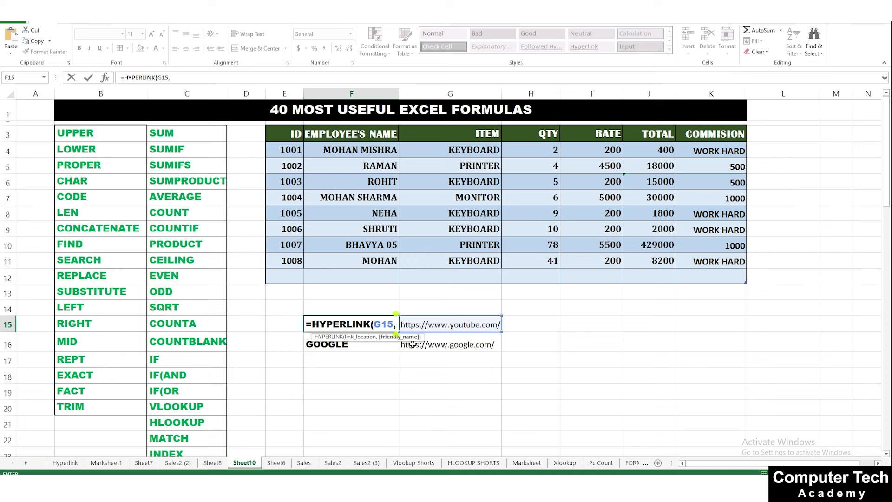
{"action": "type", "text": "\""}
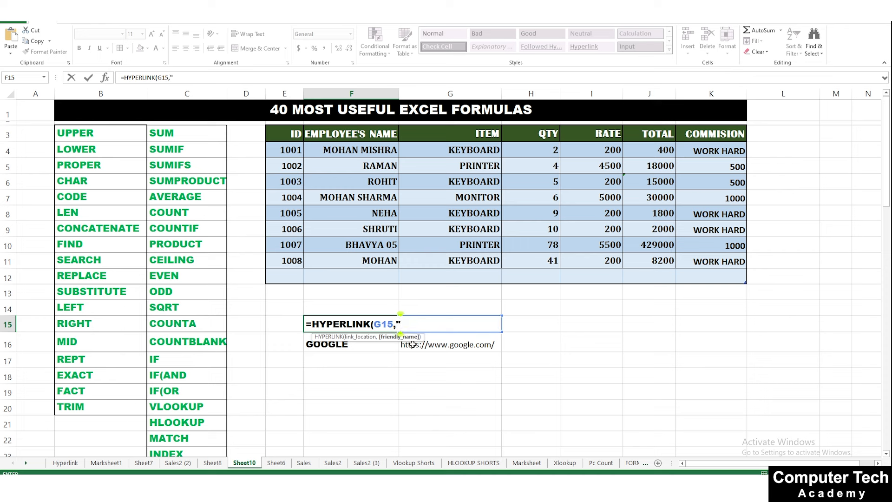
{"action": "type", "text": "YOUTUBE"}
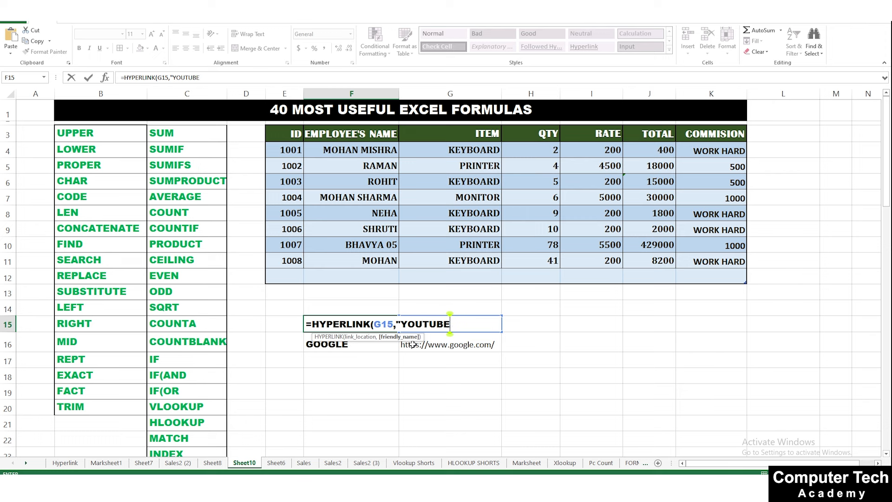
{"action": "type", "text": "\""}
{"action": "key", "text": "Return"}
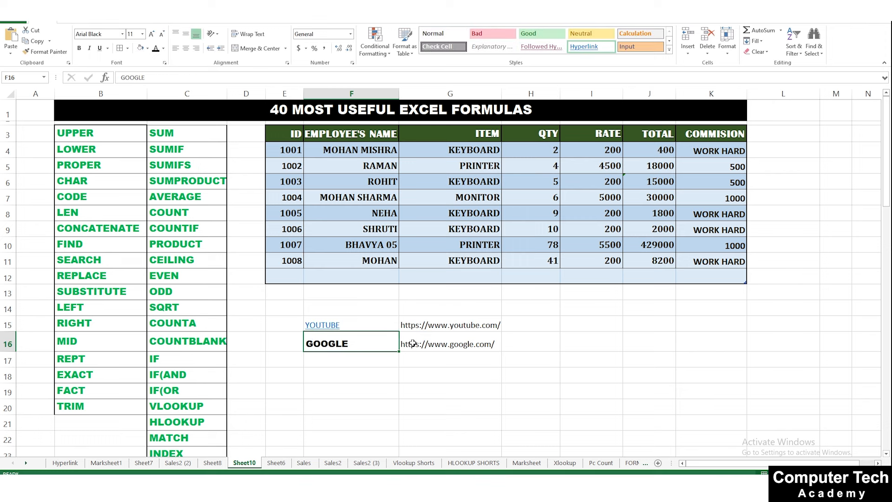
{"action": "left_click", "coordinate": [326, 324]}
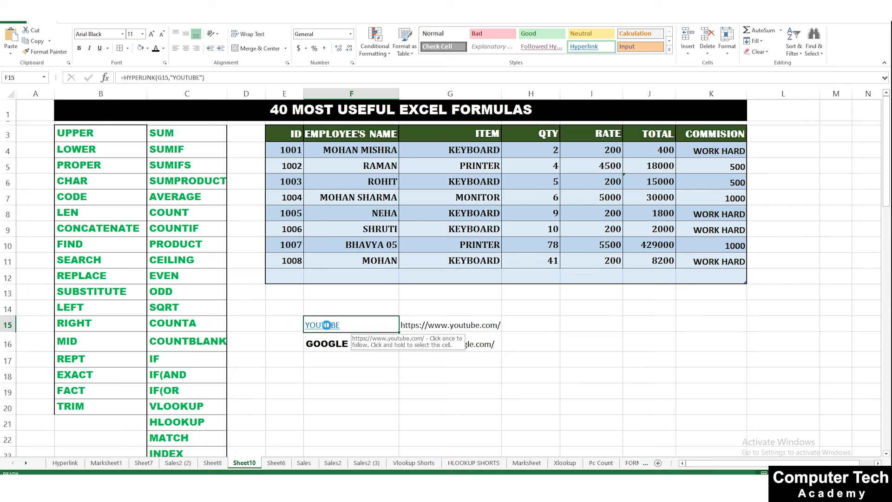
{"action": "left_click", "coordinate": [327, 325]}
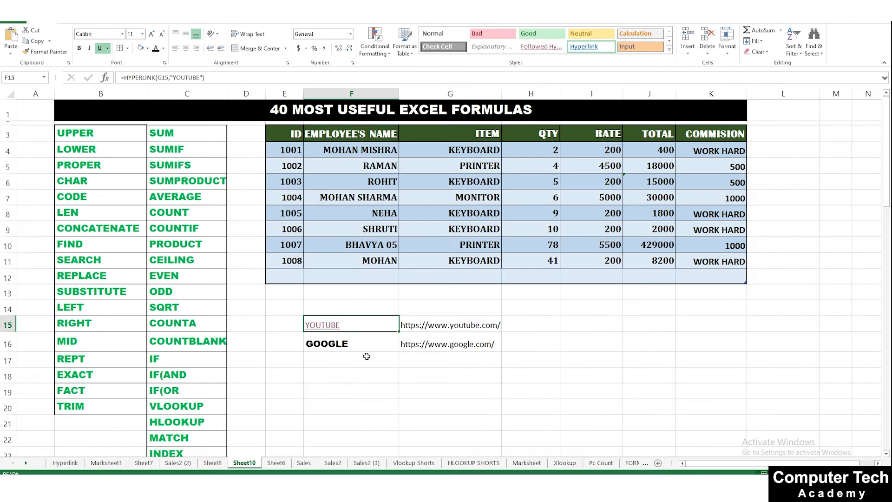
Enter =HYPERLINK(G16,F16) in F18, using the Google address as the link location and the label cell as the friendly name
{"action": "left_click", "coordinate": [366, 337]}
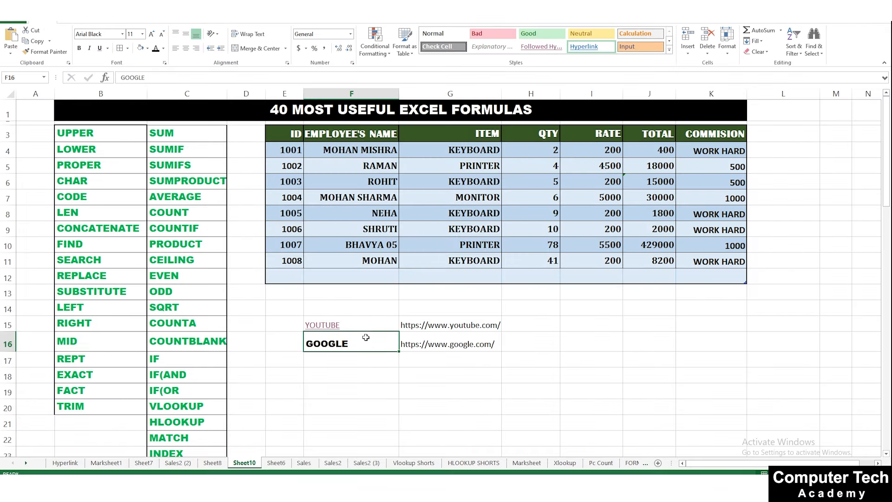
{"action": "left_click", "coordinate": [371, 374]}
{"action": "type", "text": "=Y"}
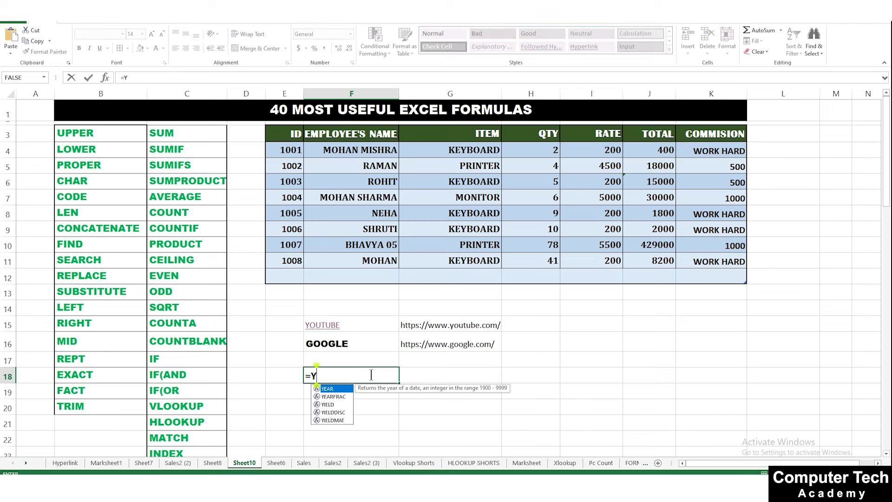
{"action": "key", "text": "BackSpace"}
{"action": "type", "text": "H"}
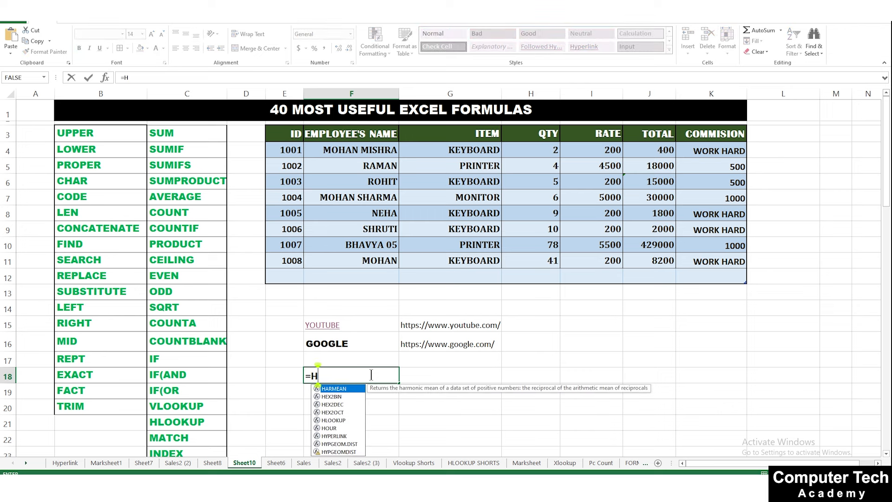
{"action": "type", "text": "YPERLINK"}
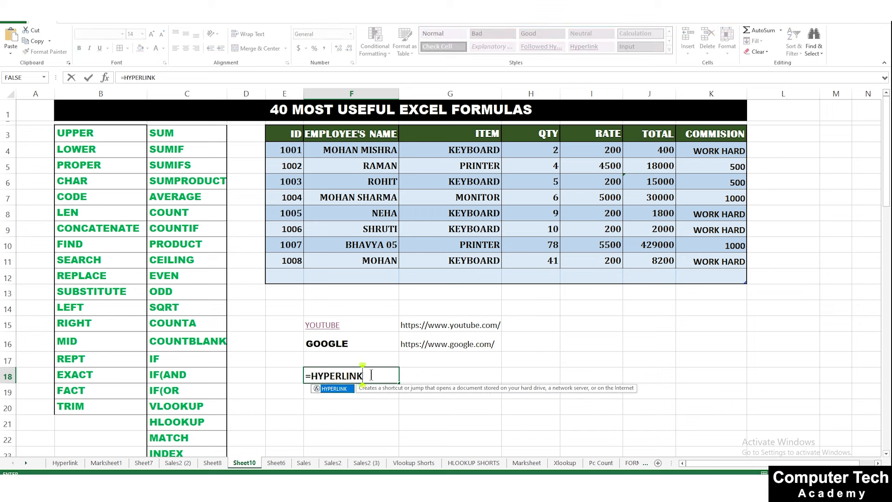
{"action": "type", "text": "("}
{"action": "left_click", "coordinate": [475, 348]}
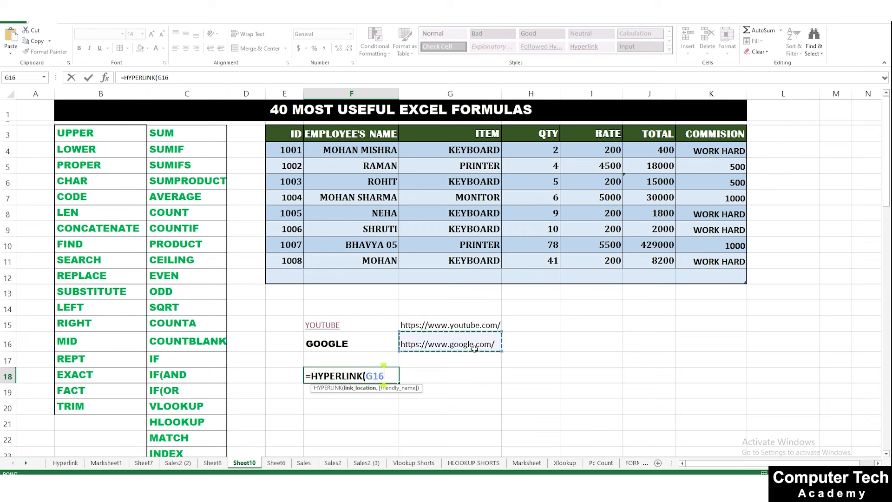
{"action": "type", "text": ","}
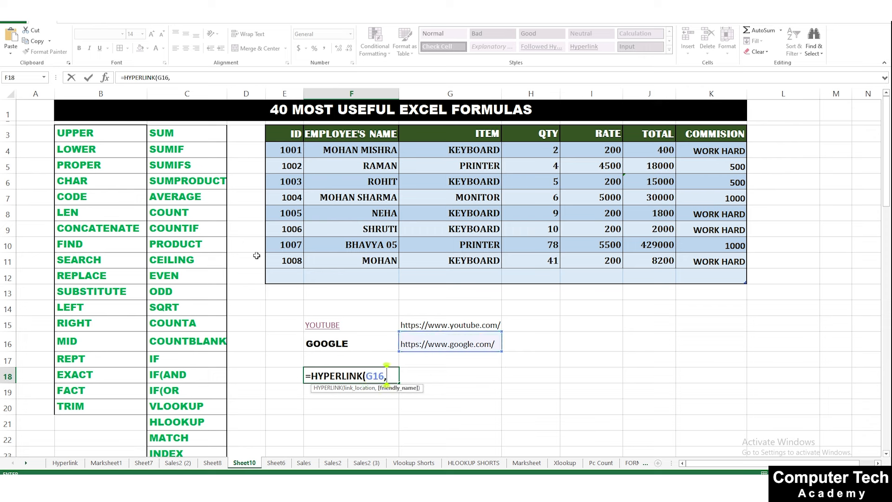
{"action": "left_click", "coordinate": [330, 338]}
{"action": "type", "text": ")"}
{"action": "key", "text": "Return"}
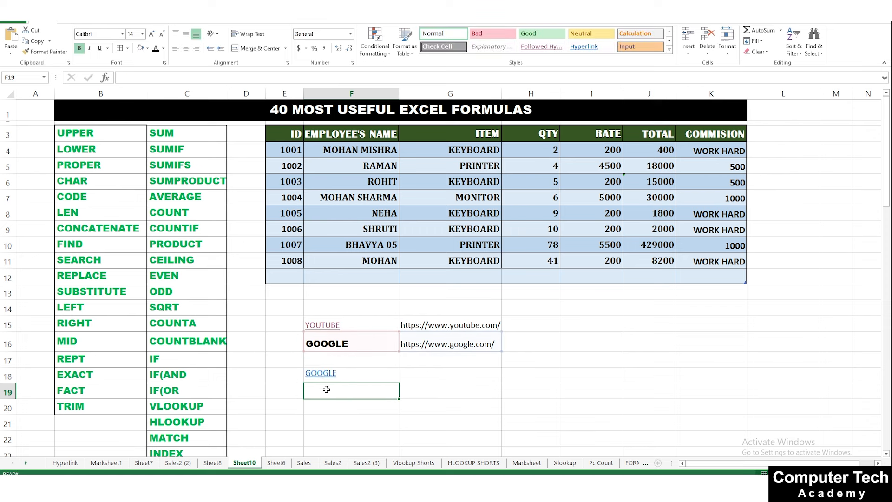
Follow the GOOGLE link in F18 to test it, and return to the sheet to look over the formula list
{"action": "left_click", "coordinate": [323, 369]}
{"action": "left_click", "coordinate": [325, 380]}
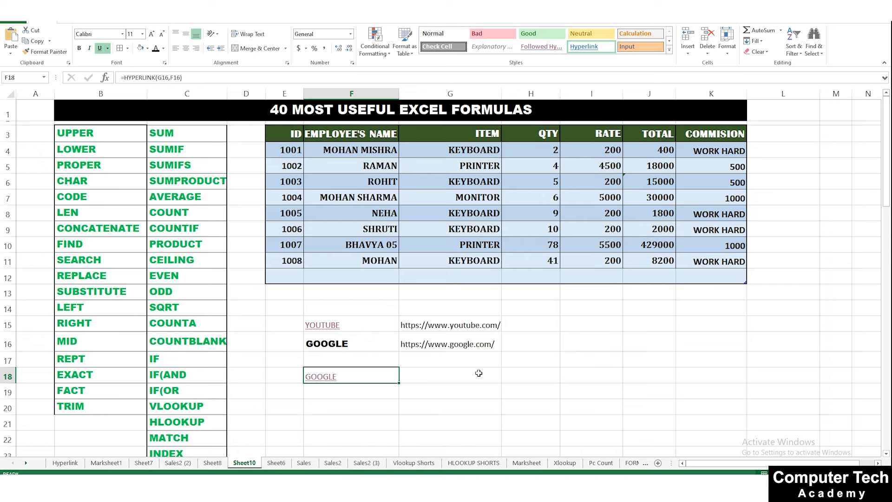
{"action": "scroll", "coordinate": [479, 373], "scroll_direction": "down", "scroll_amount": 3}
{"action": "scroll", "coordinate": [478, 373], "scroll_direction": "up", "scroll_amount": 4}
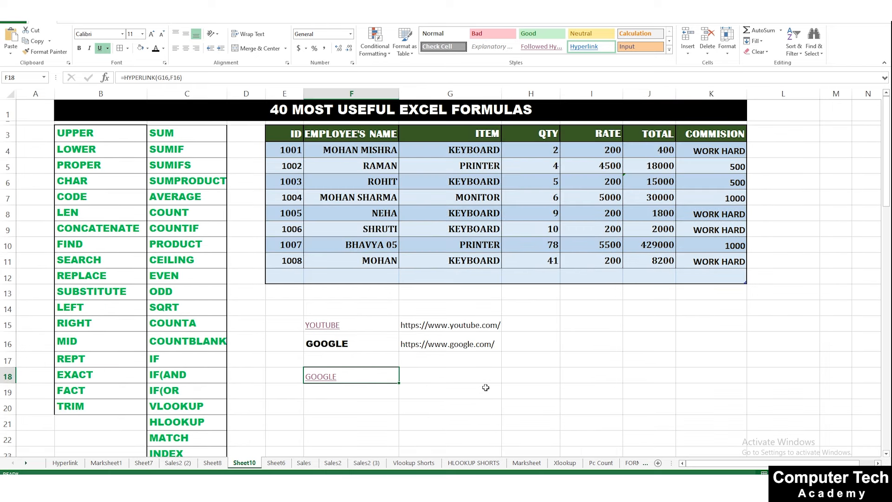